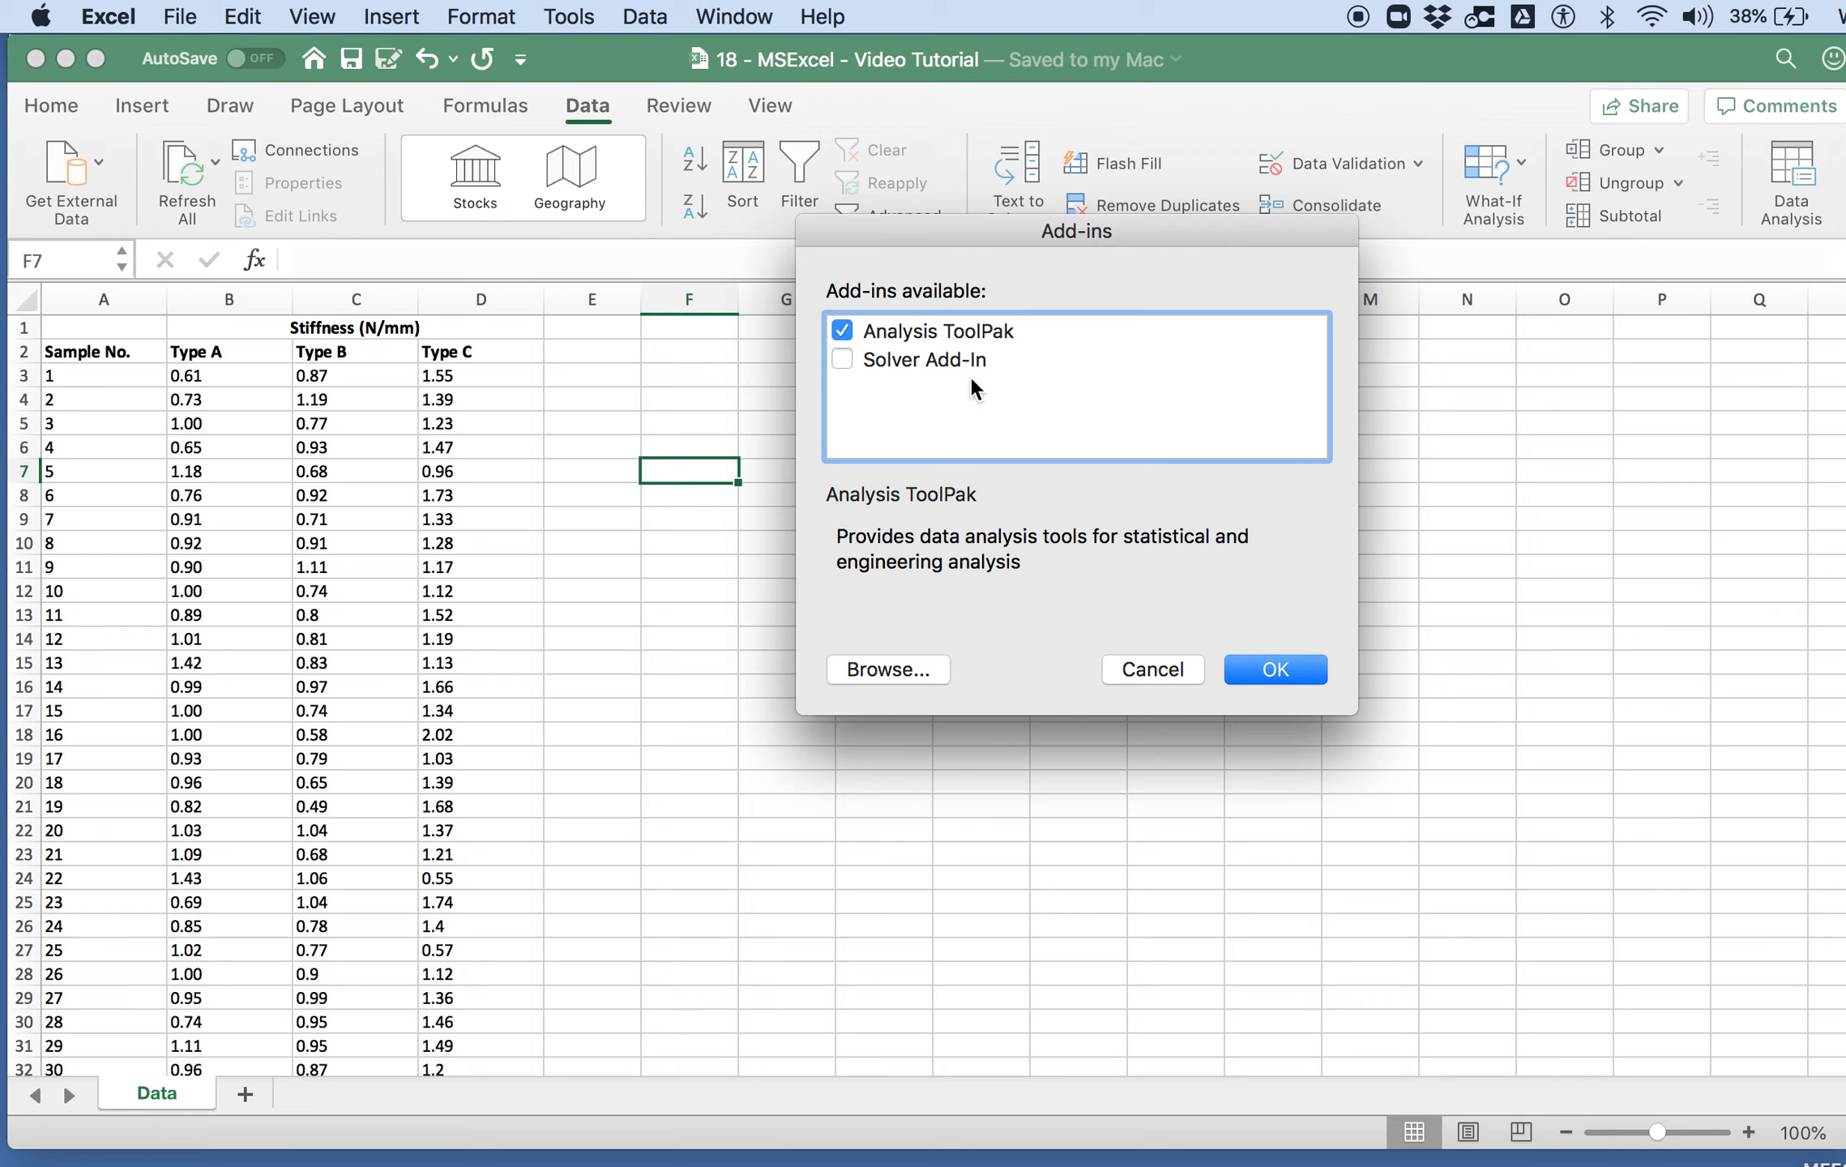
Step: Enable the Analysis ToolPak add-in, leaving the Solver Add-In off, and return to the worksheet
click(1267, 672)
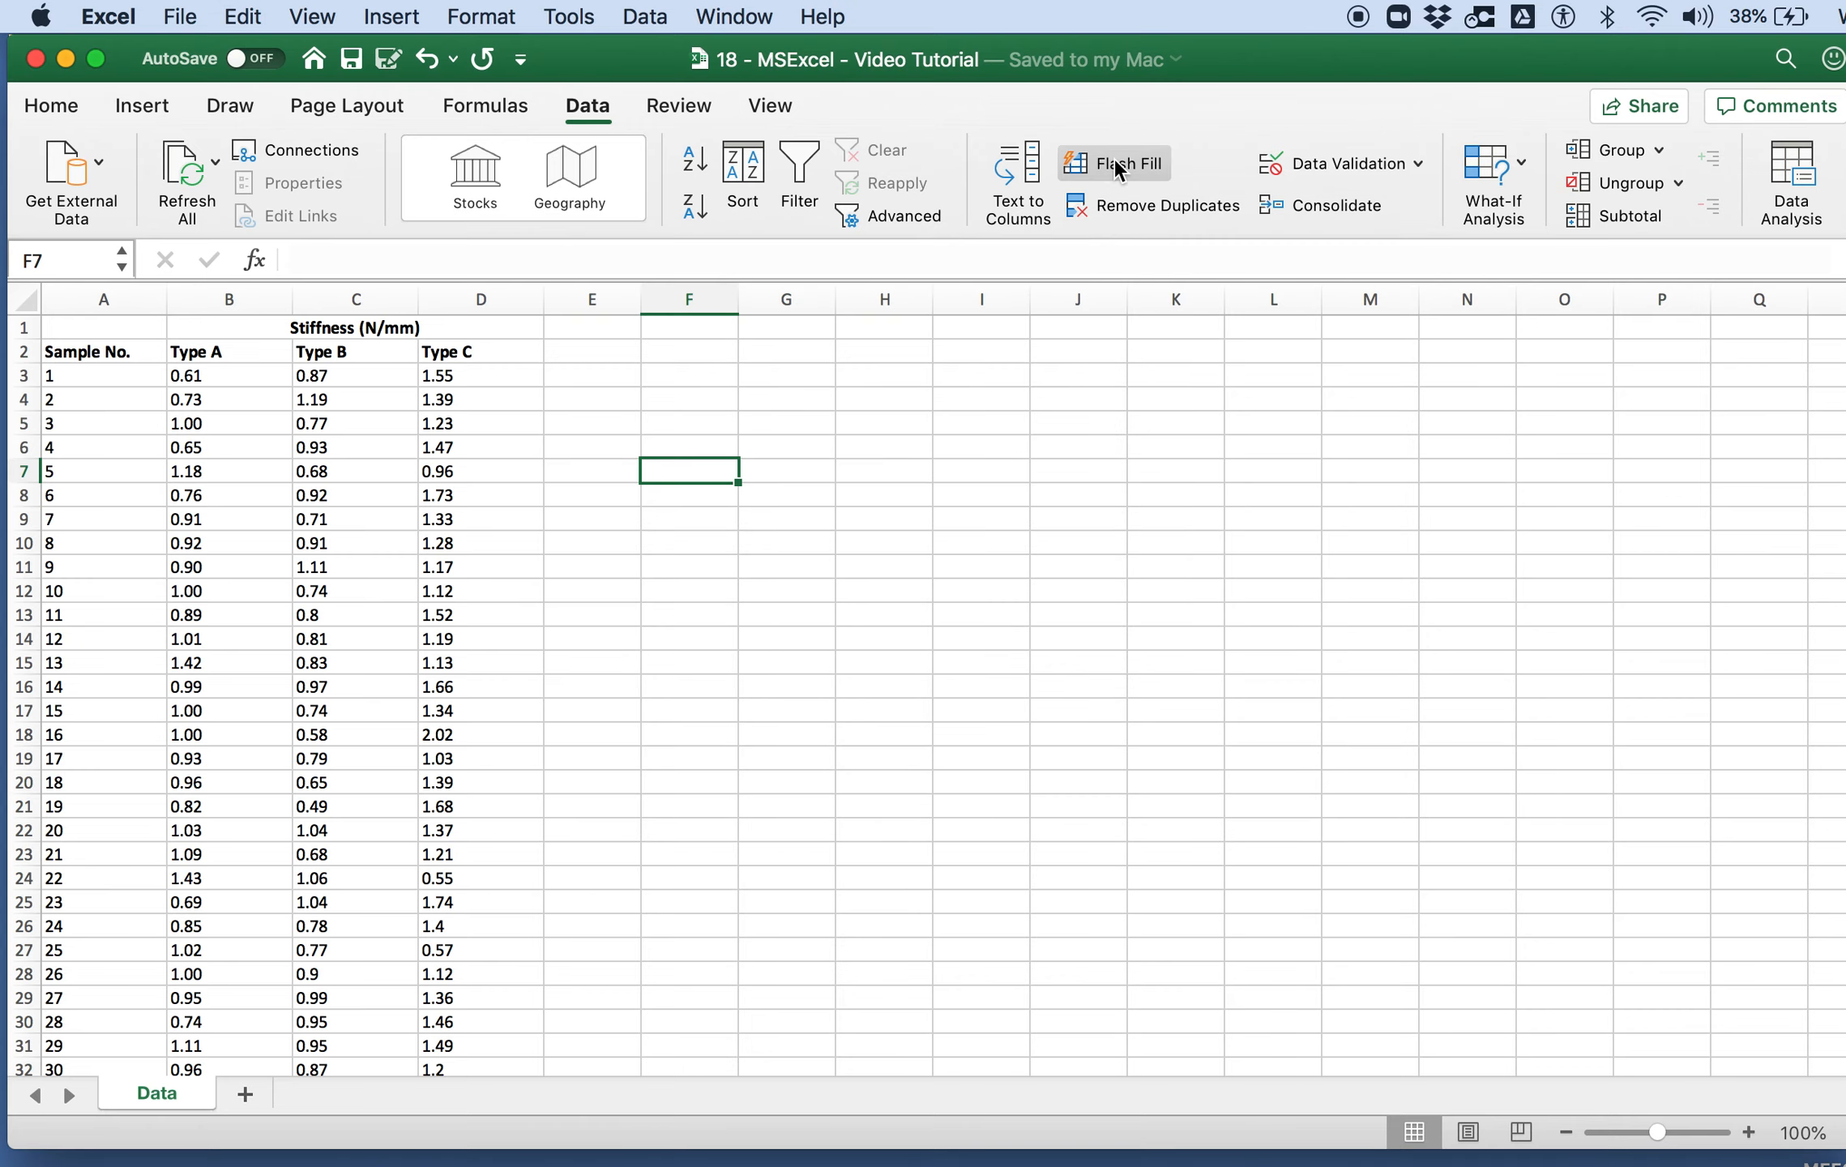
click(45, 106)
click(598, 545)
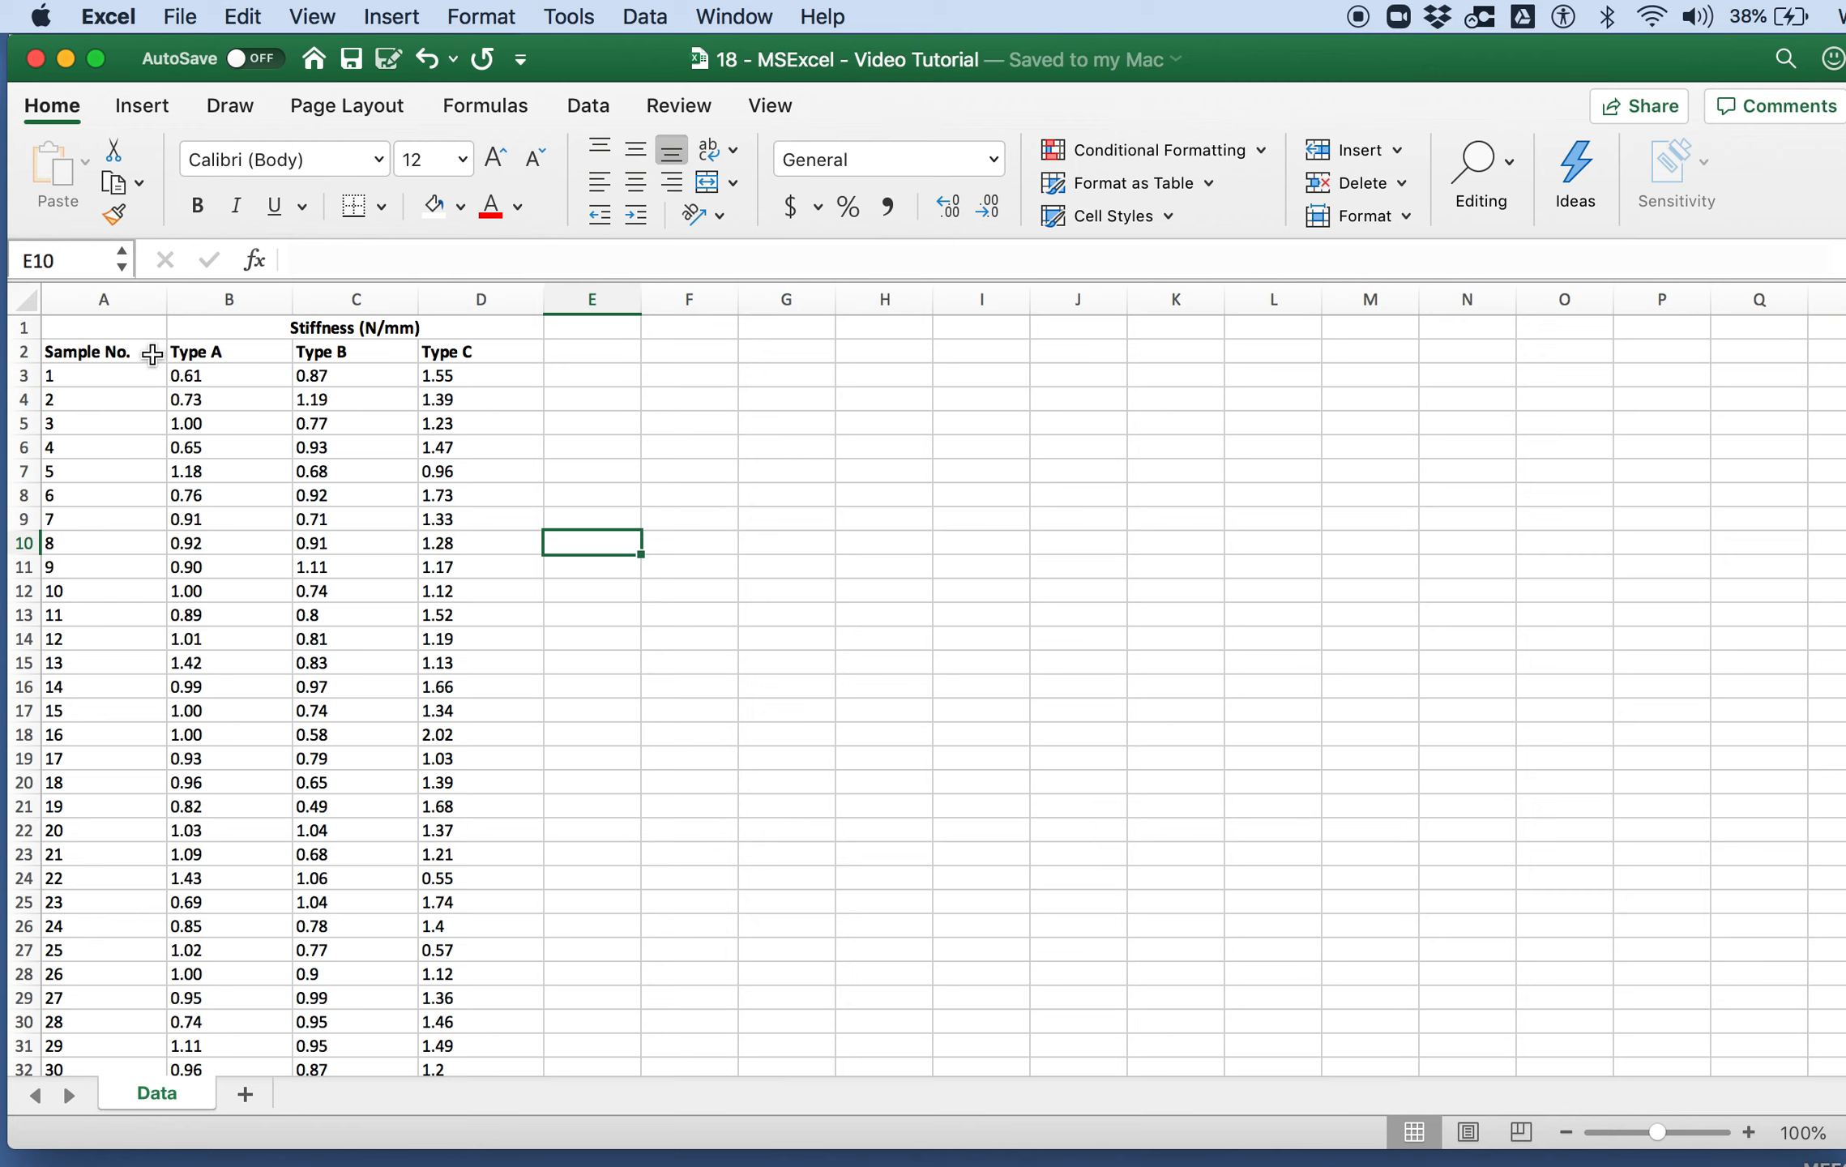
Step: Review the stiffness data for Types A, B and C across all 30 samples
scroll(126, 690, down, 10)
scroll(125, 690, up, 10)
scroll(126, 690, down, 10)
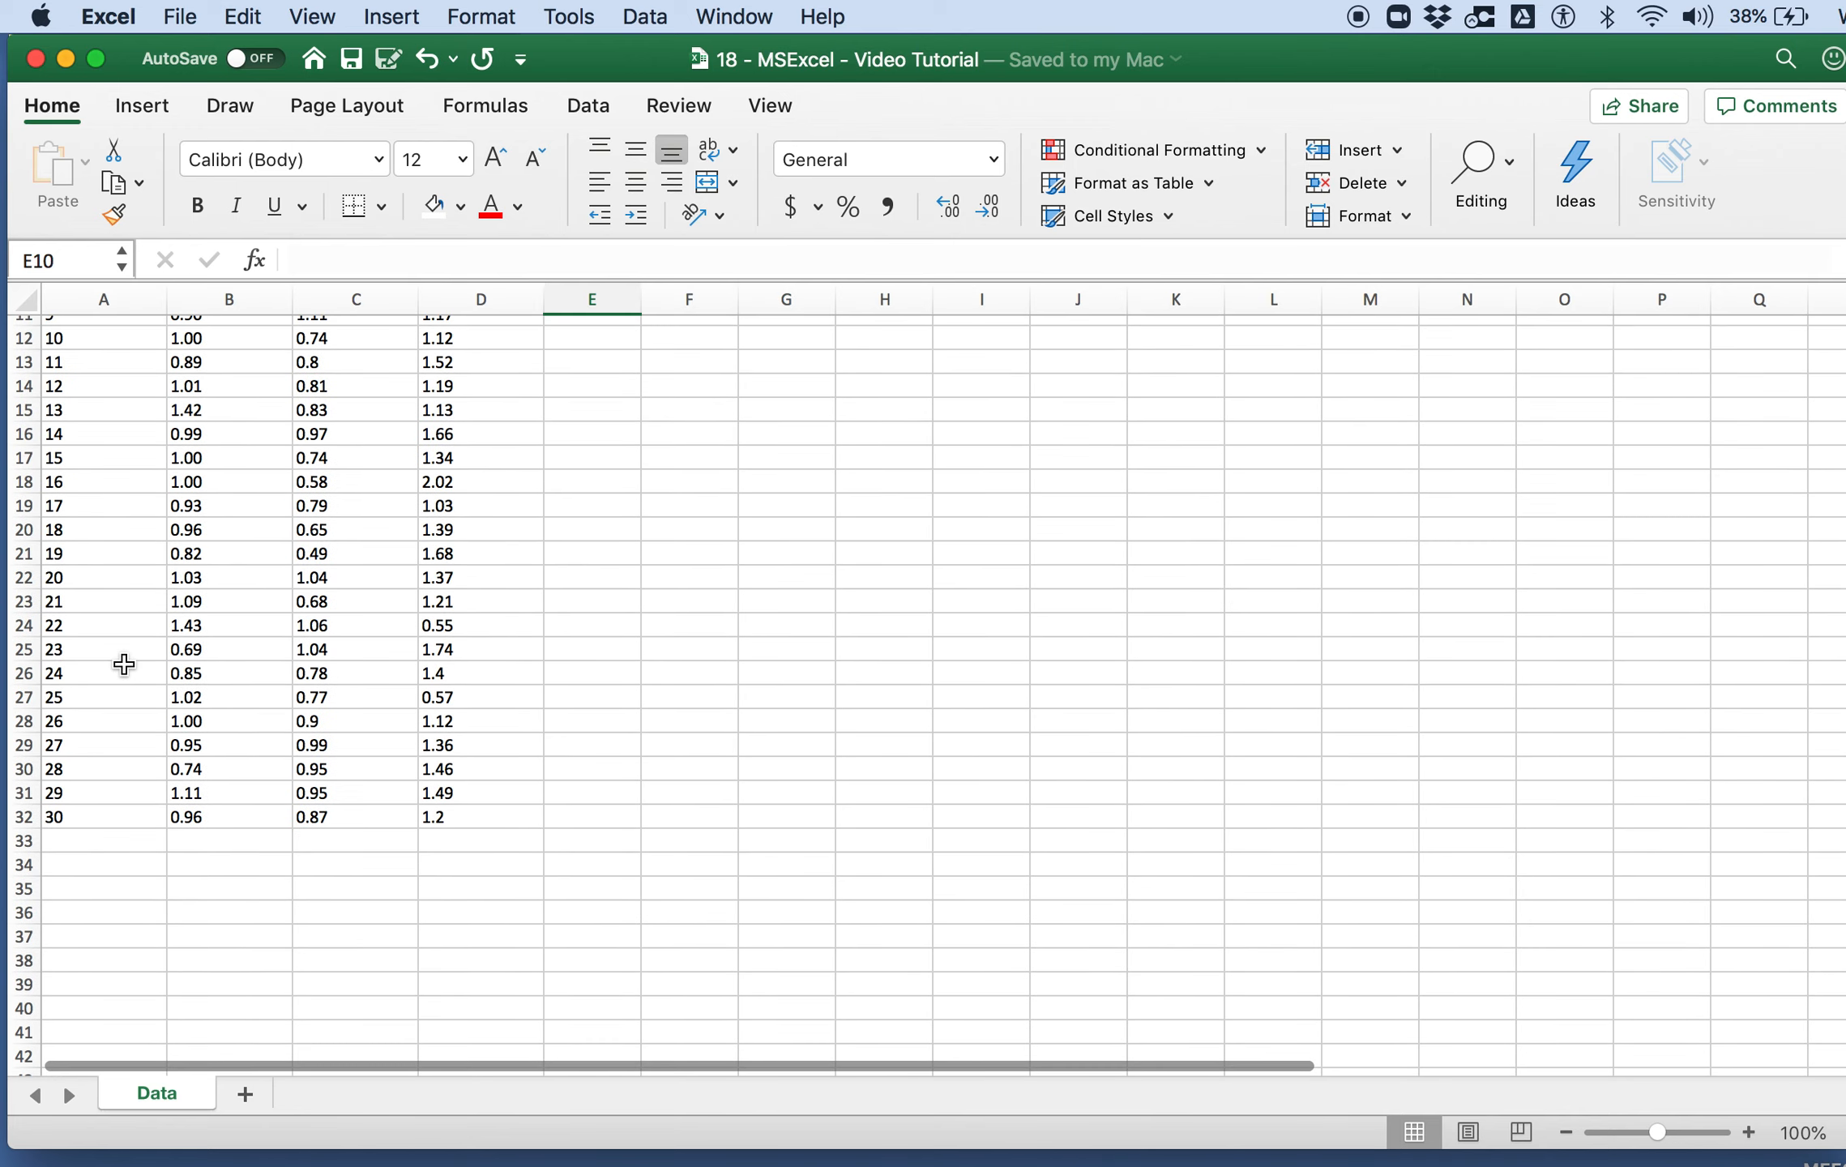
scroll(124, 663, up, 10)
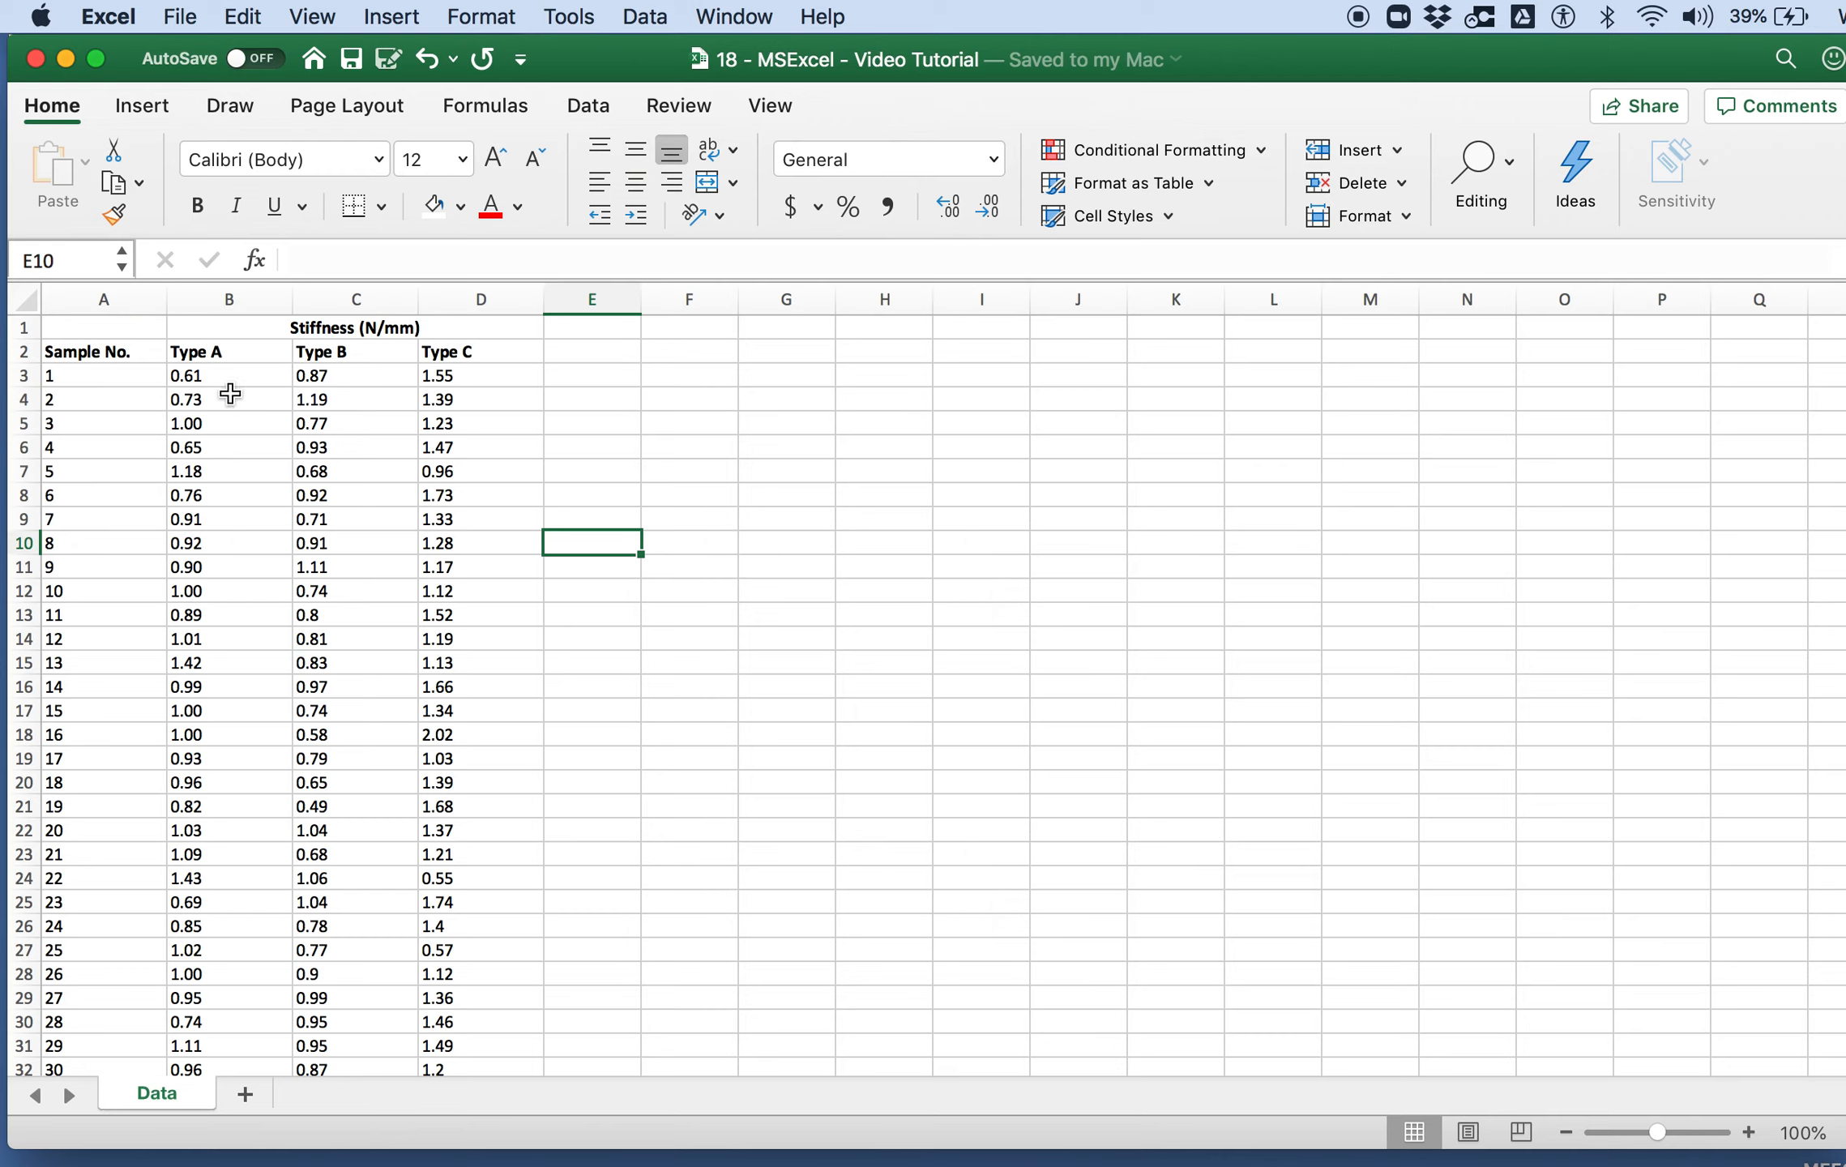
scroll(210, 517, down, 1)
scroll(209, 517, down, 2)
scroll(203, 519, up, 4)
Step: Start a summary table with the heading Type in F2 and the row labels A, B and C in F3:F5
click(684, 375)
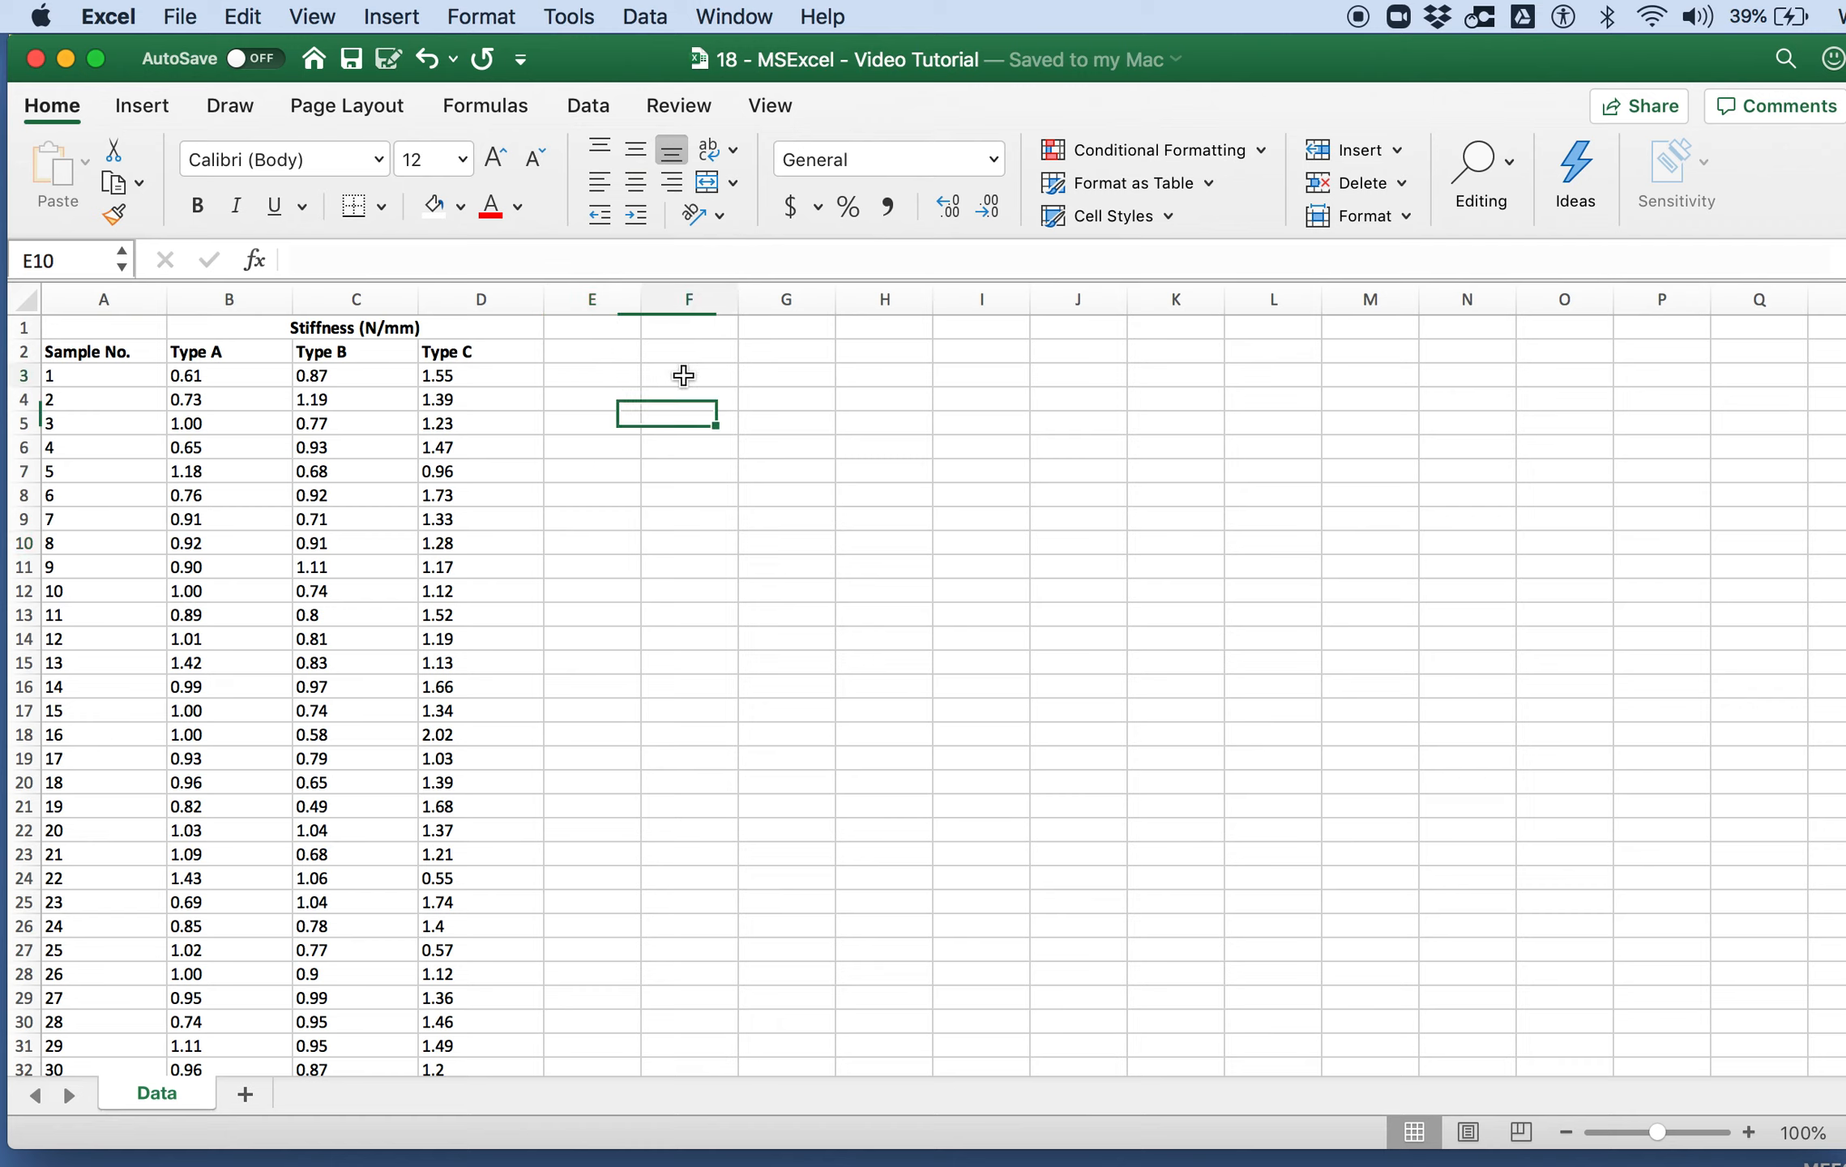
click(708, 354)
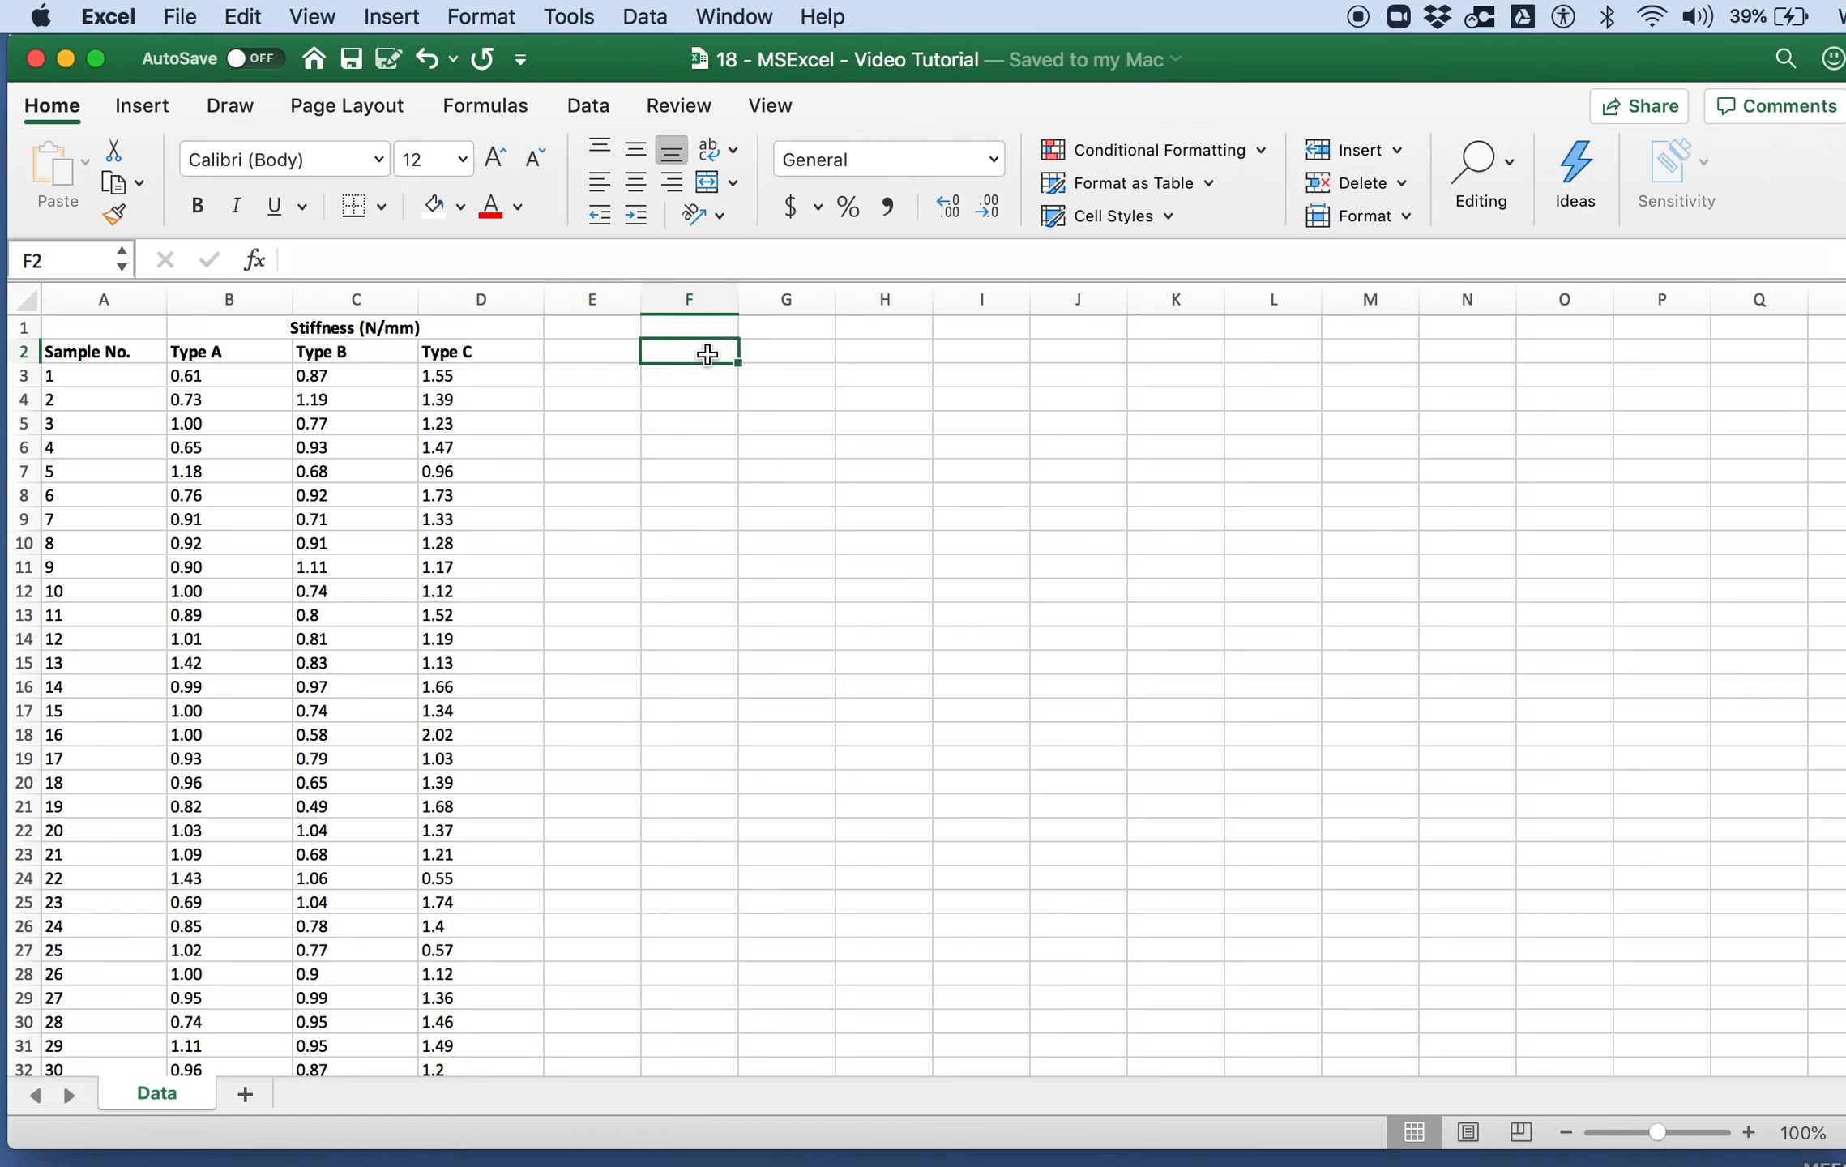
key(Right)
key(Left)
text(Type)
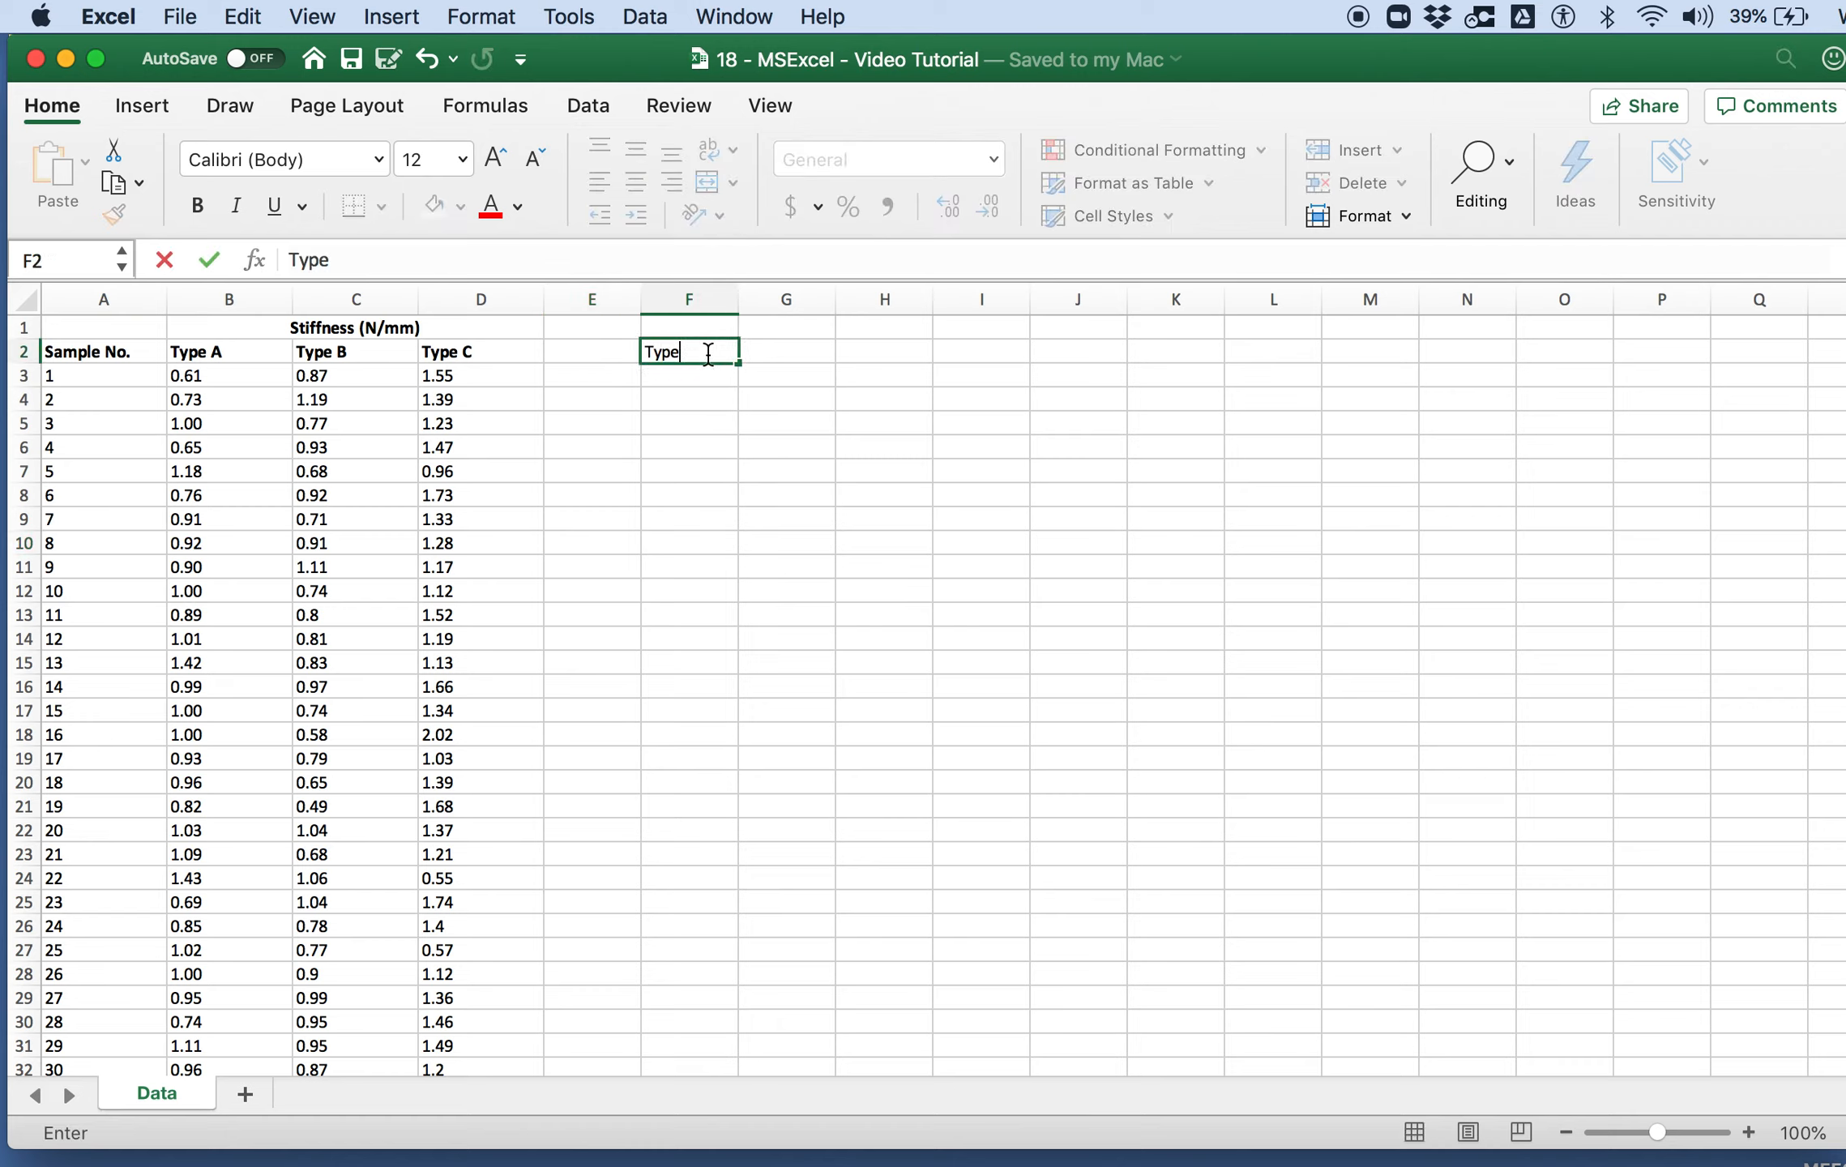
key(Return)
text(A)
key(Return)
text(B)
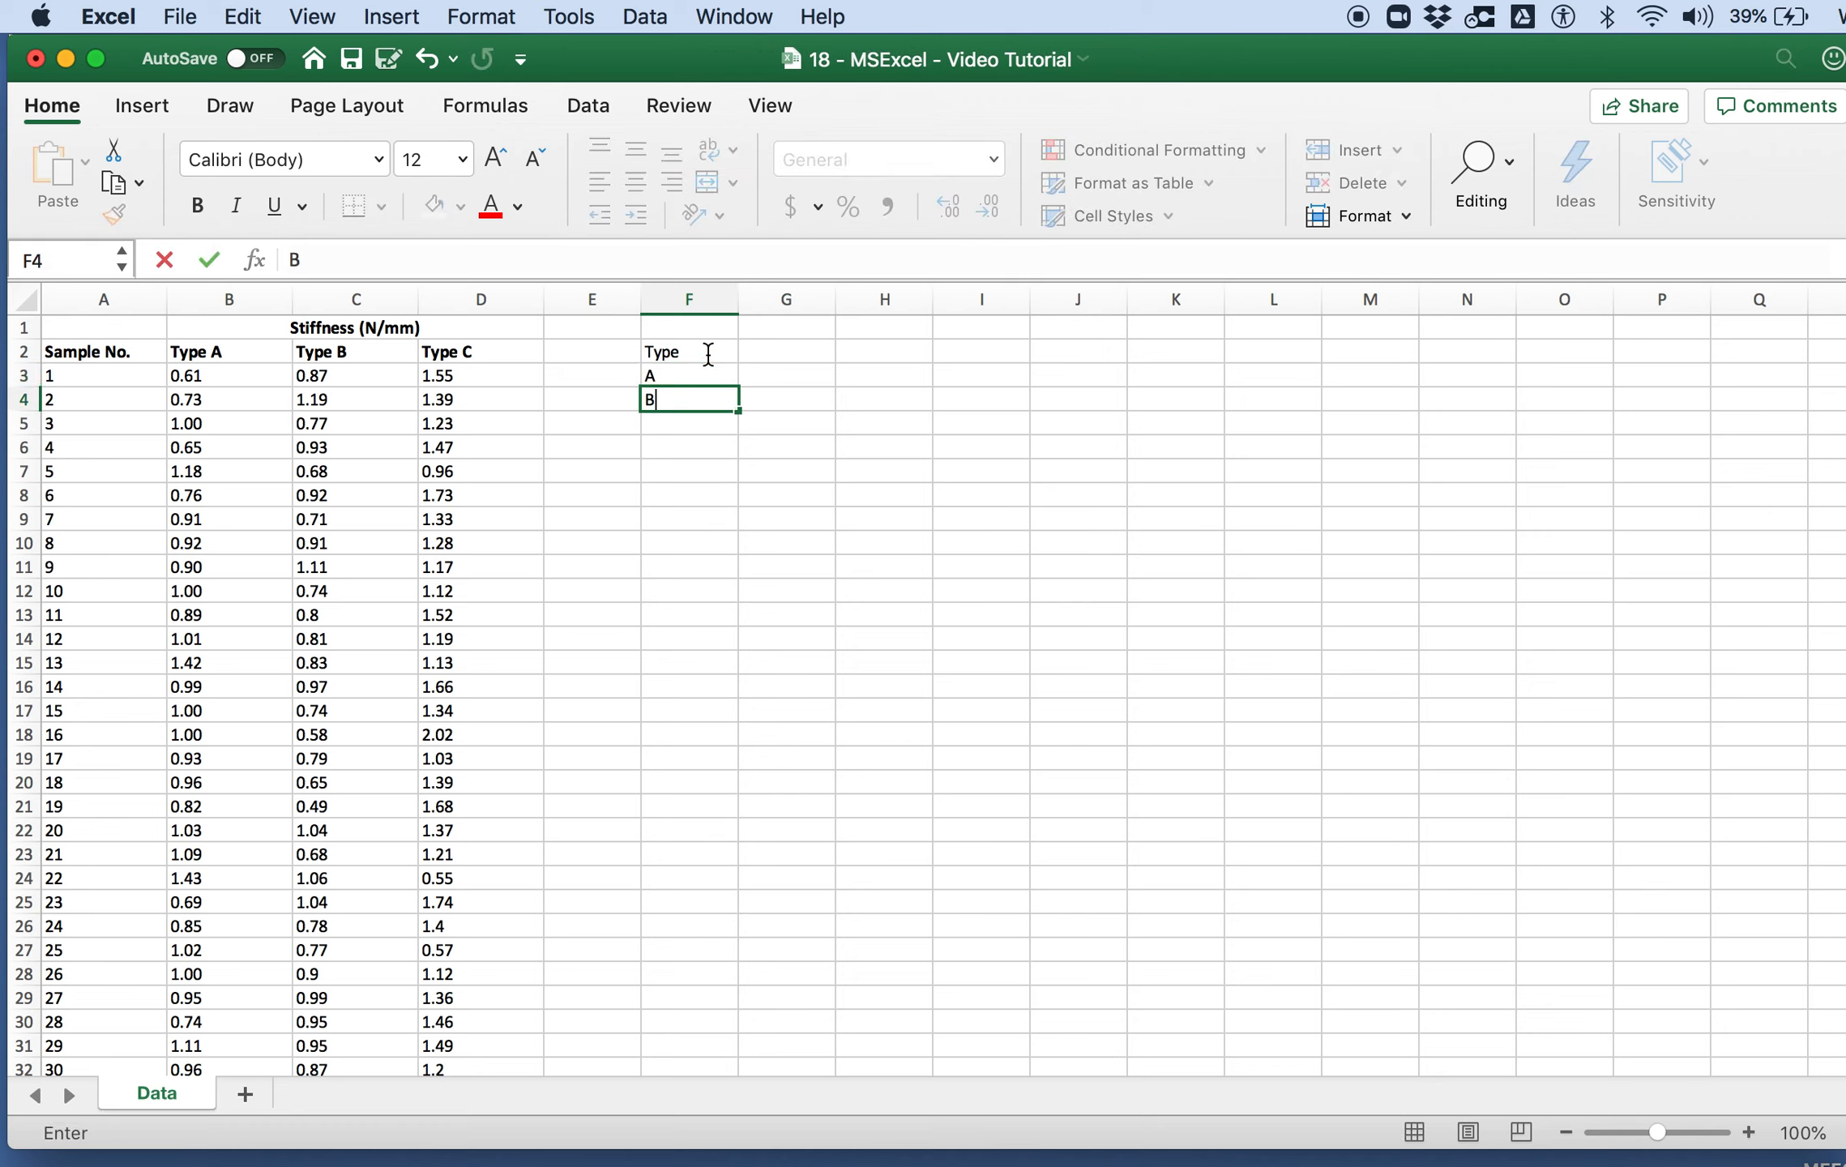
key(Return)
text(C)
Step: Add the headings Mean (N/mm) in G2 and St.Dev (N/mm) in H2
click(820, 344)
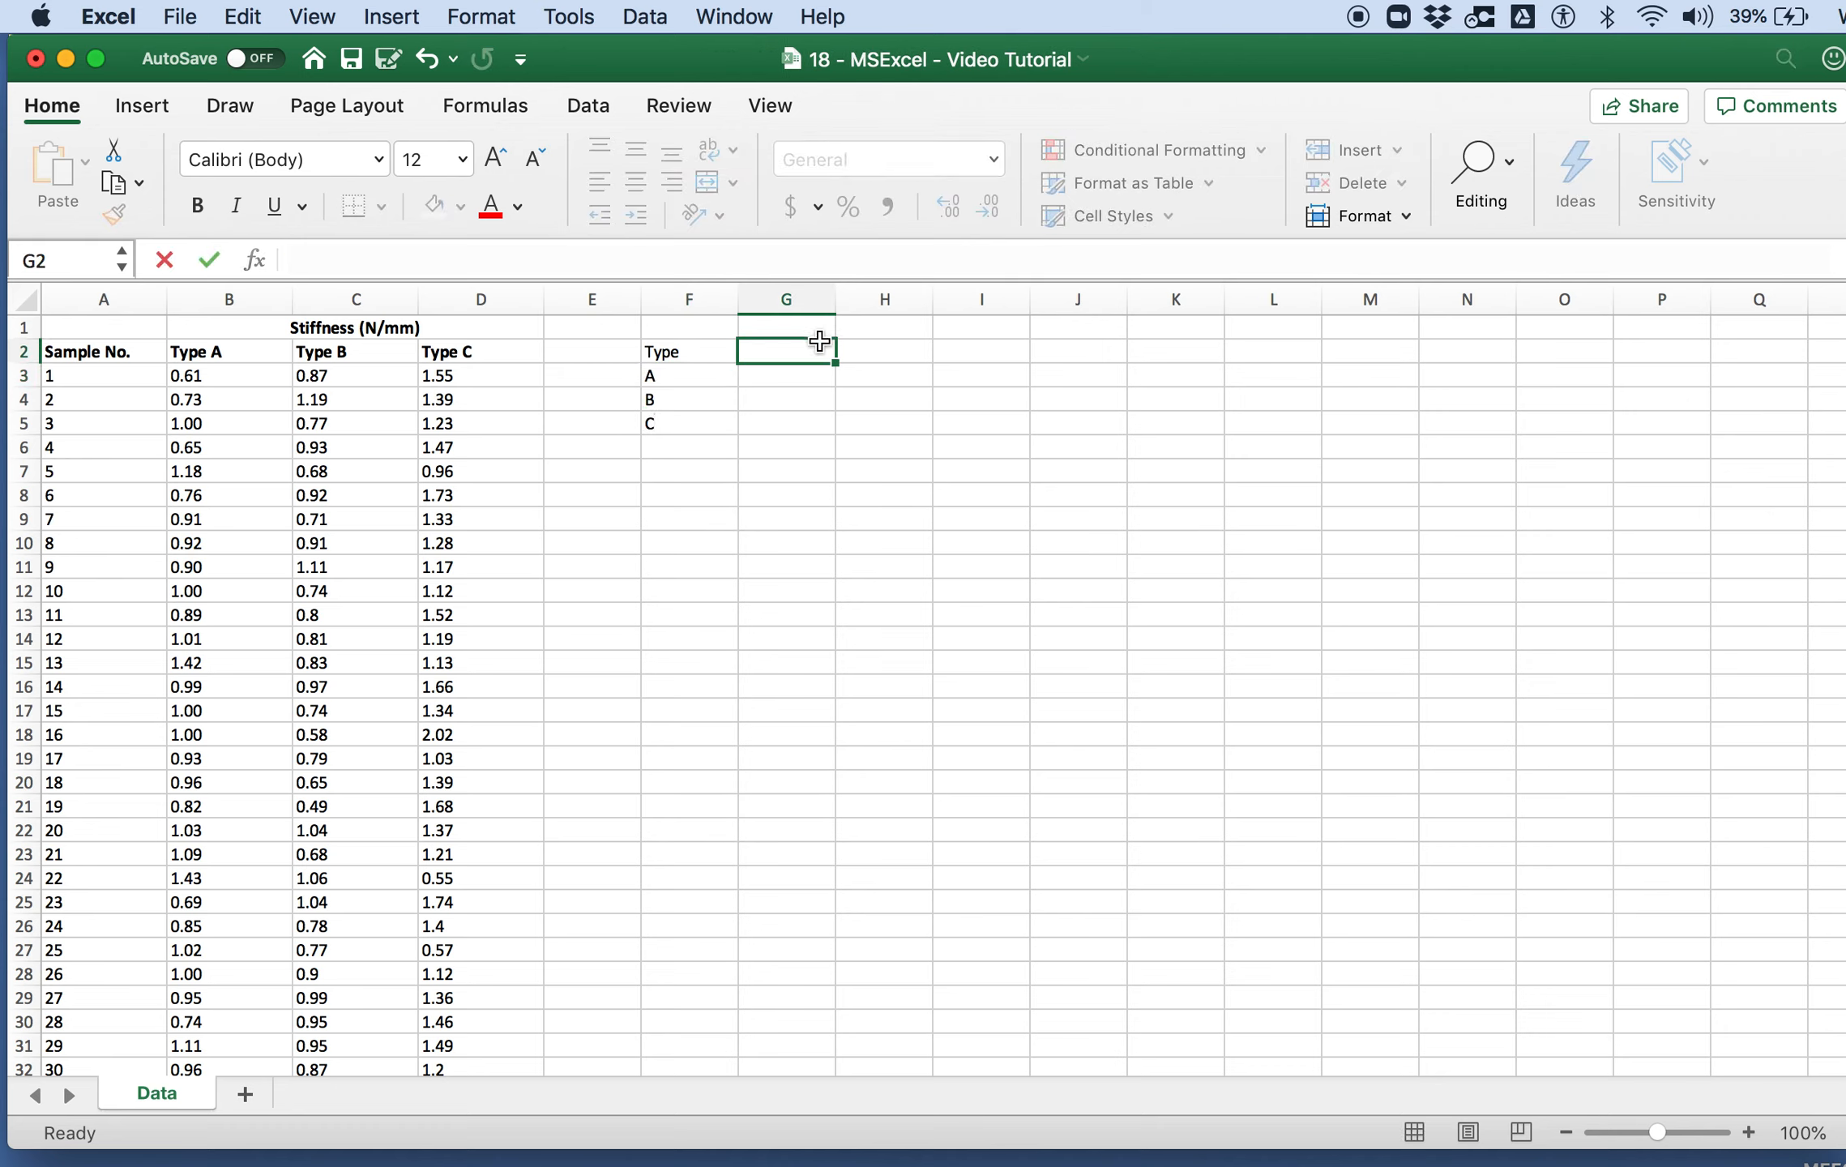
text(Mean)
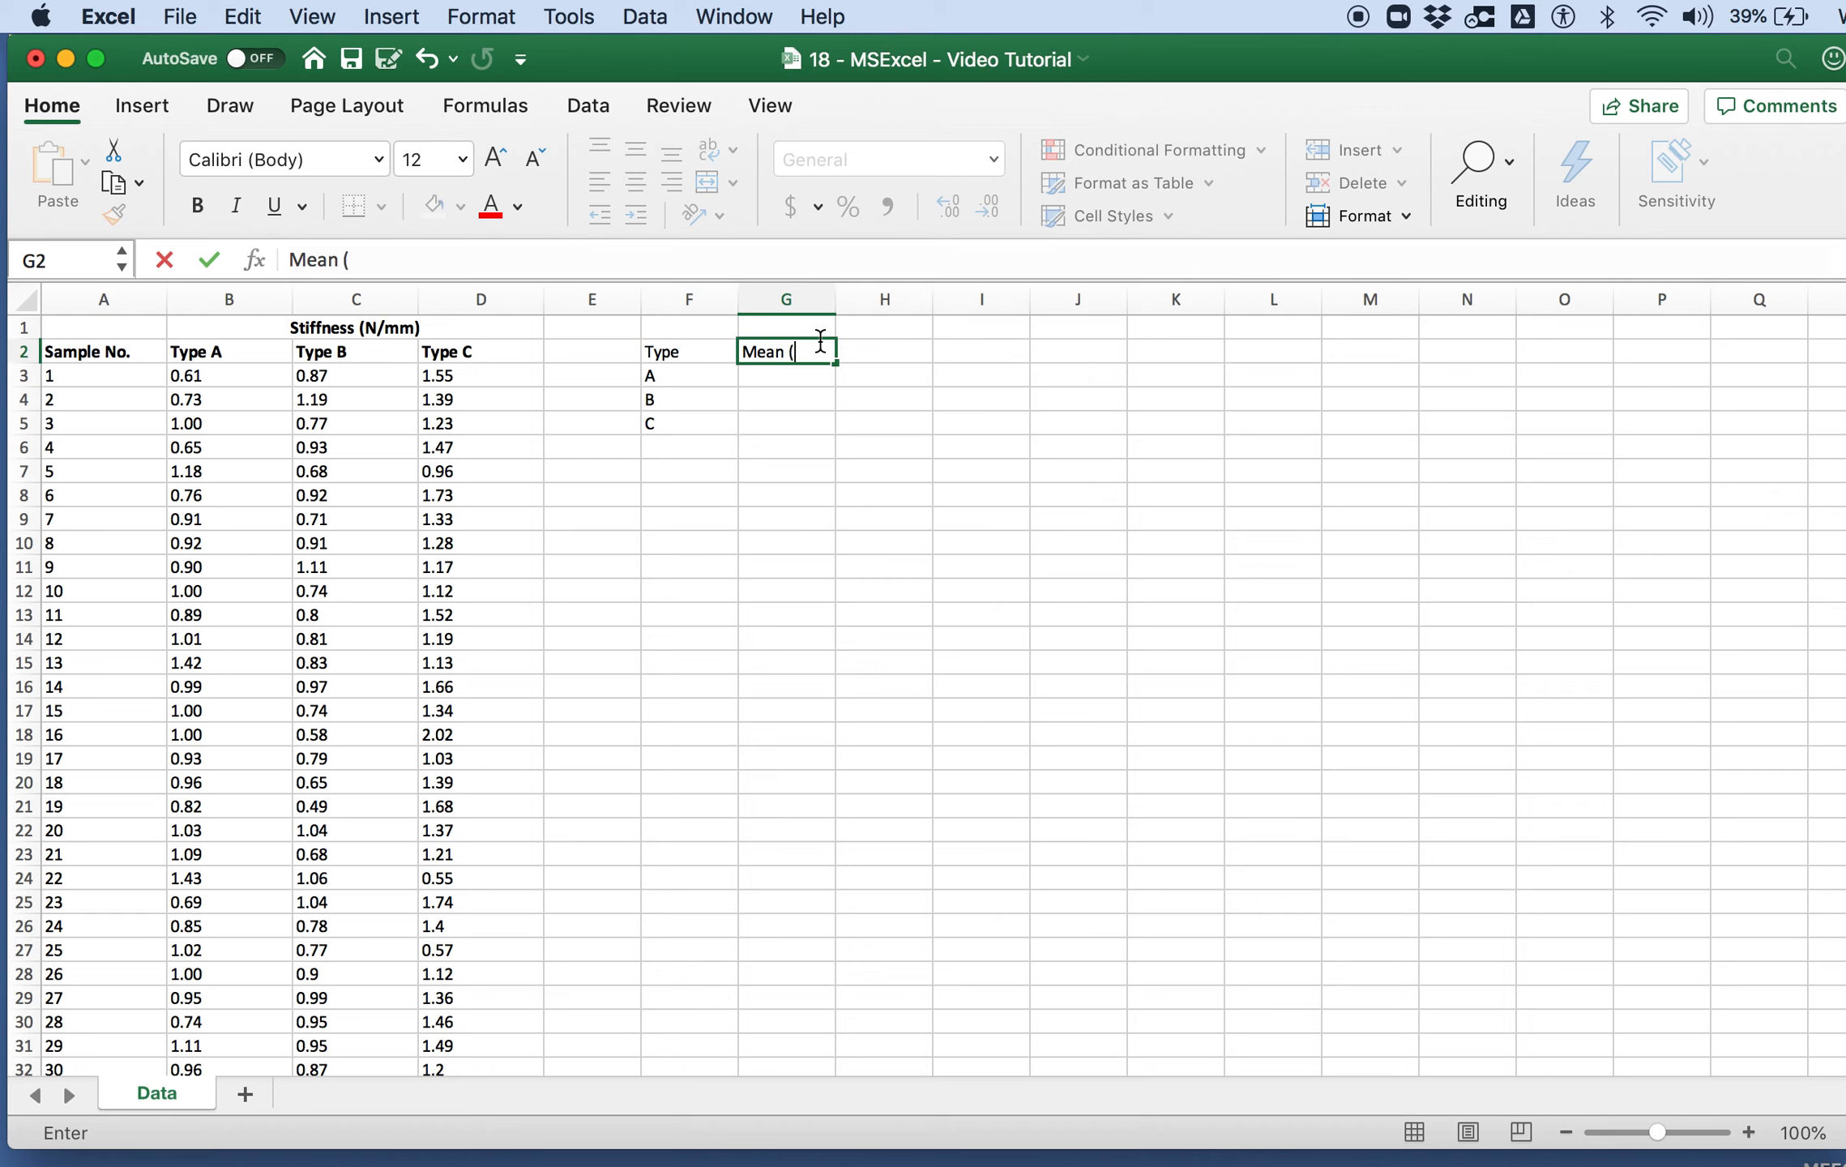
text( (N/mm))
key(Tab)
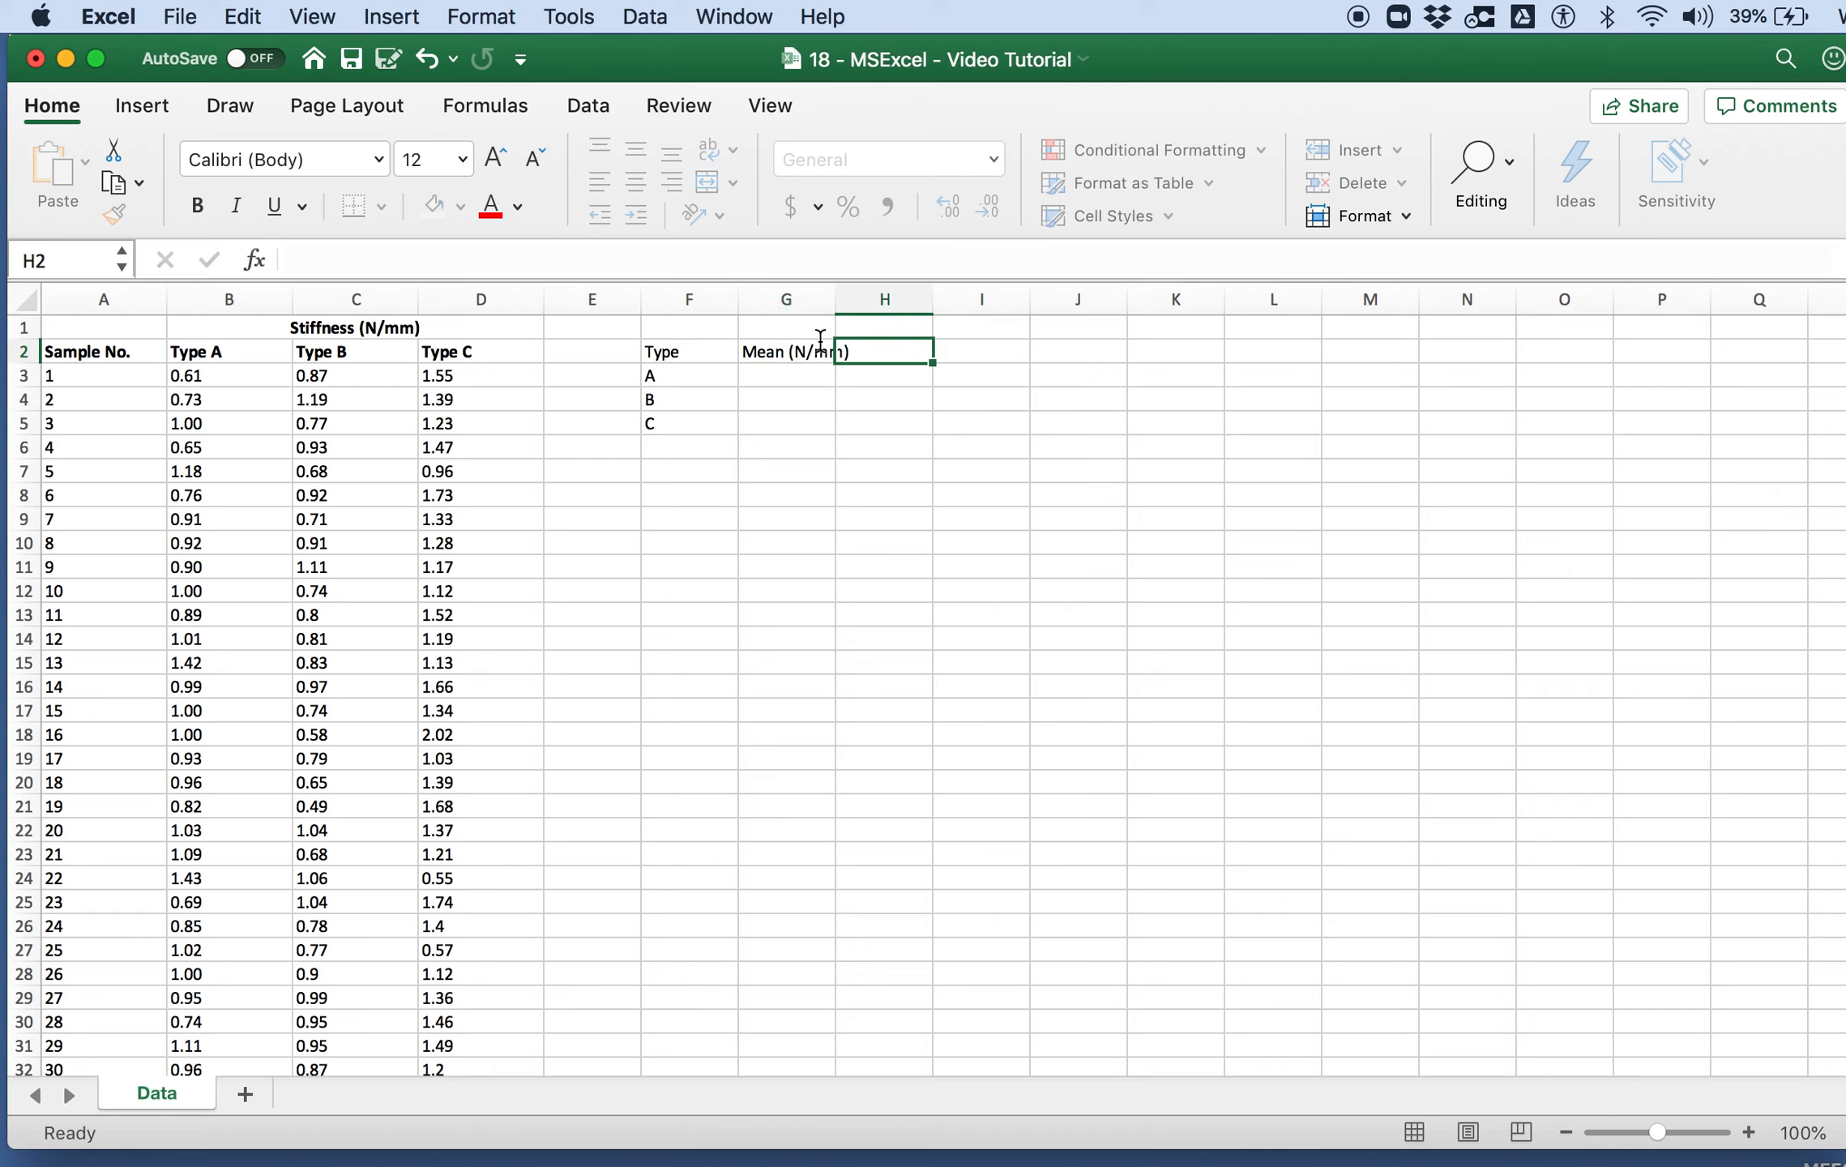
text(St.Dev ()
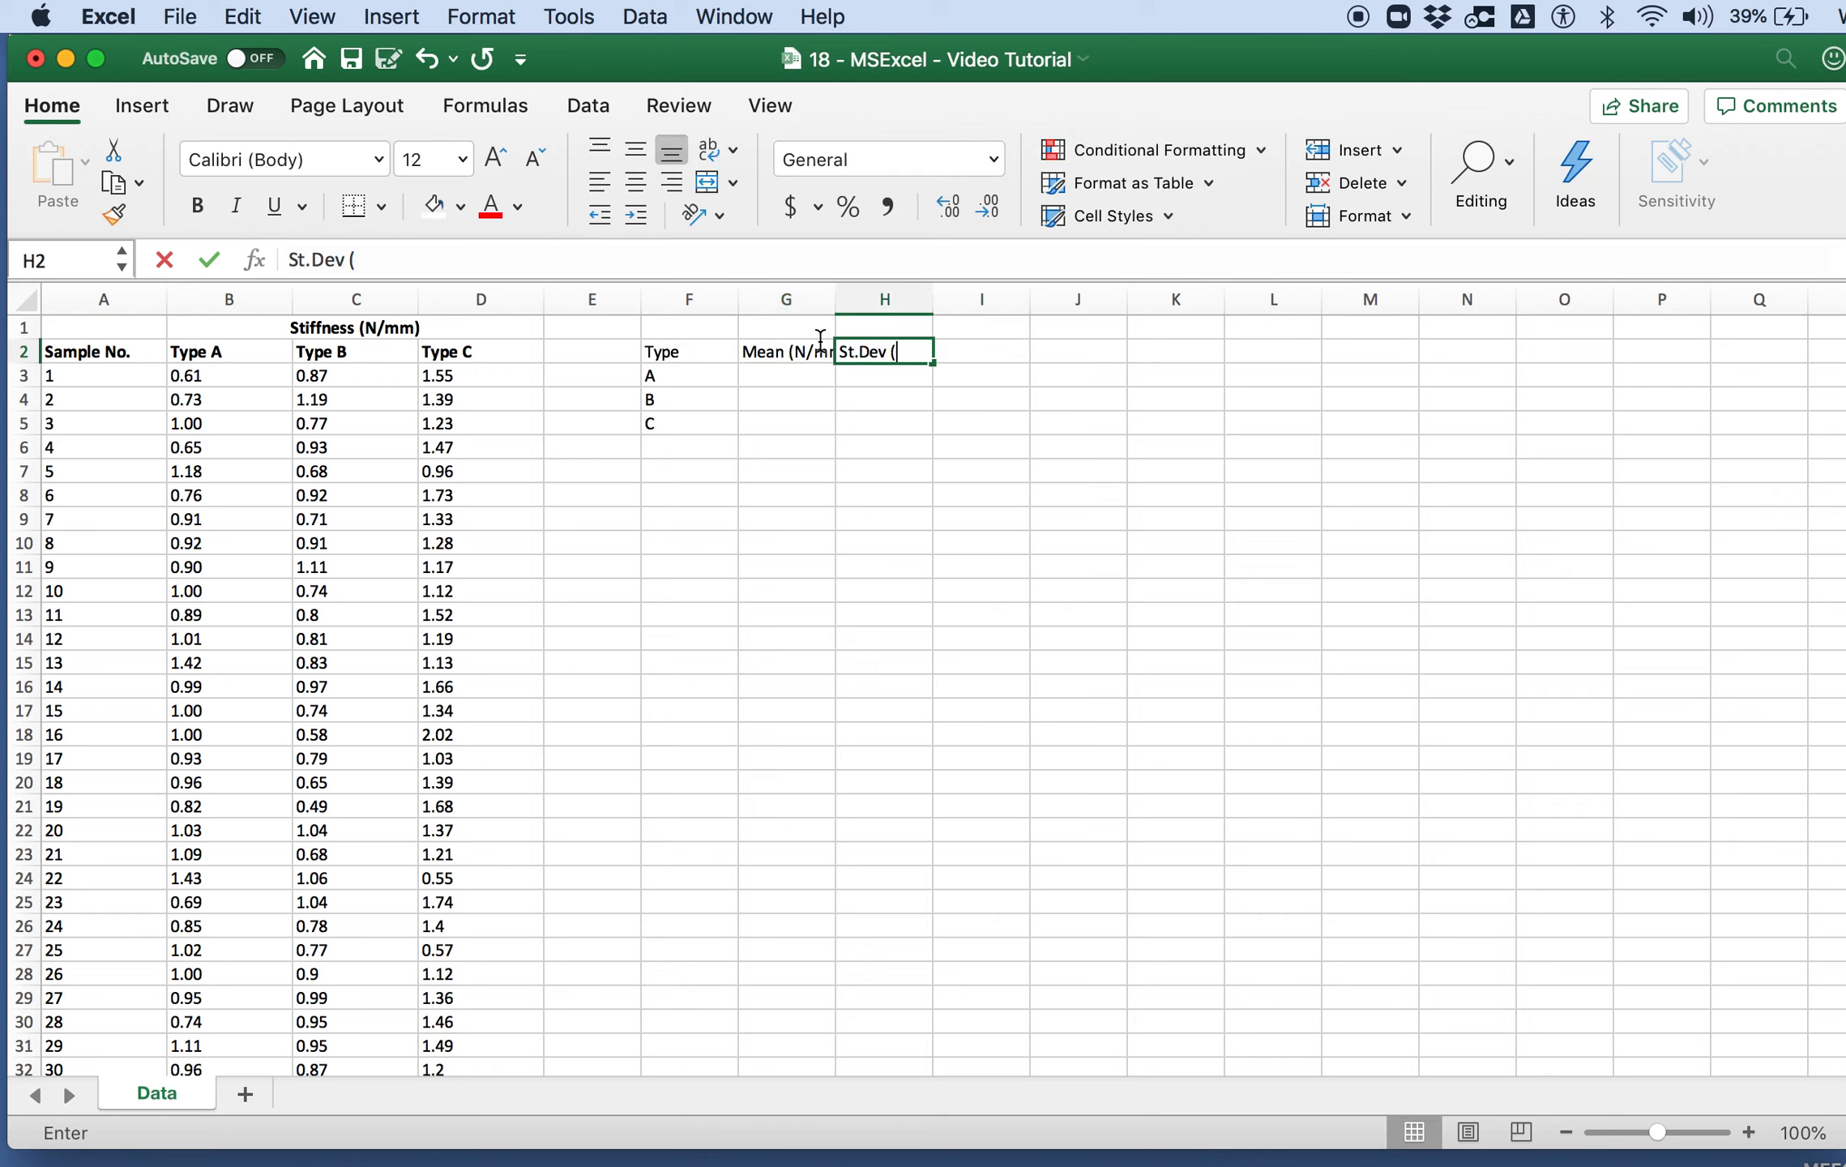
text(N/mm)
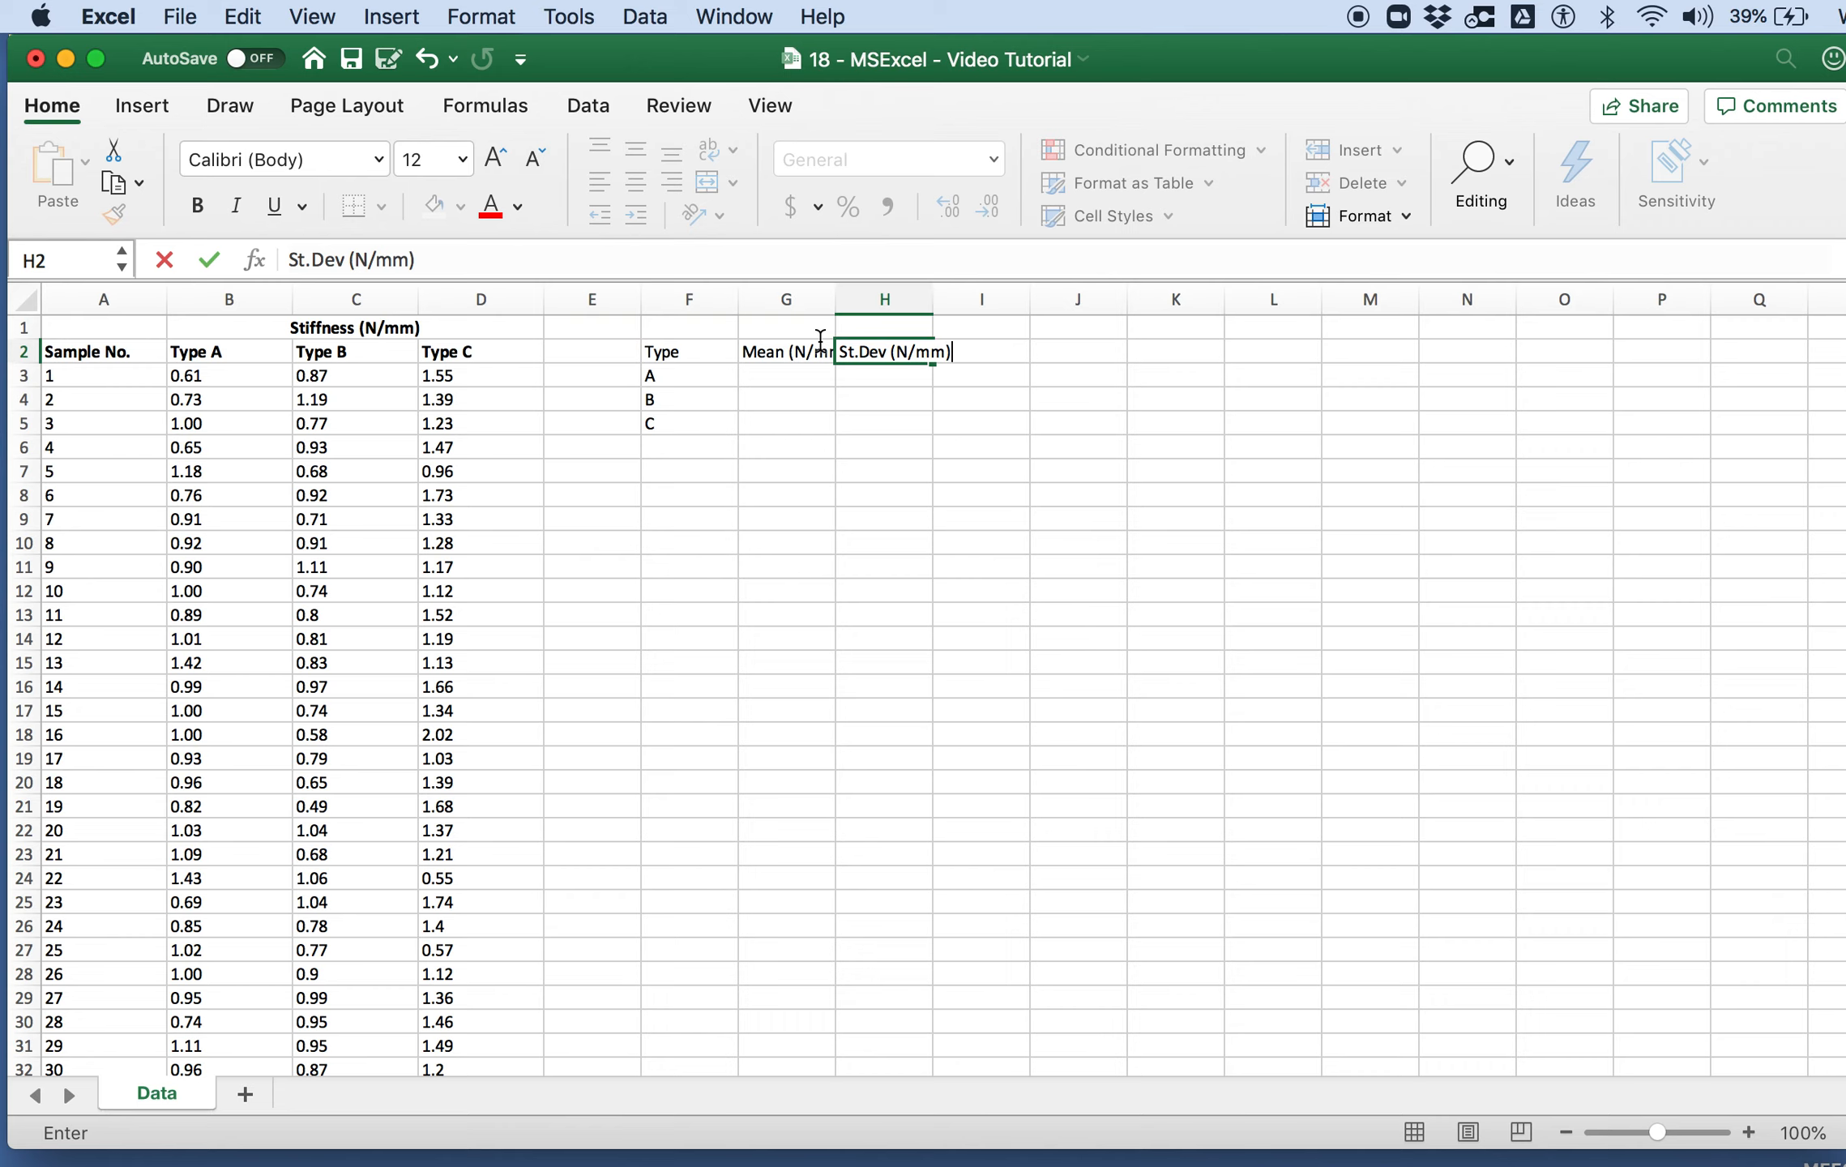
Step: Widen columns G and H to fit their headings and make the summary header row F2:H2 bold
click(820, 341)
drag(812, 297, 955, 298)
click(861, 447)
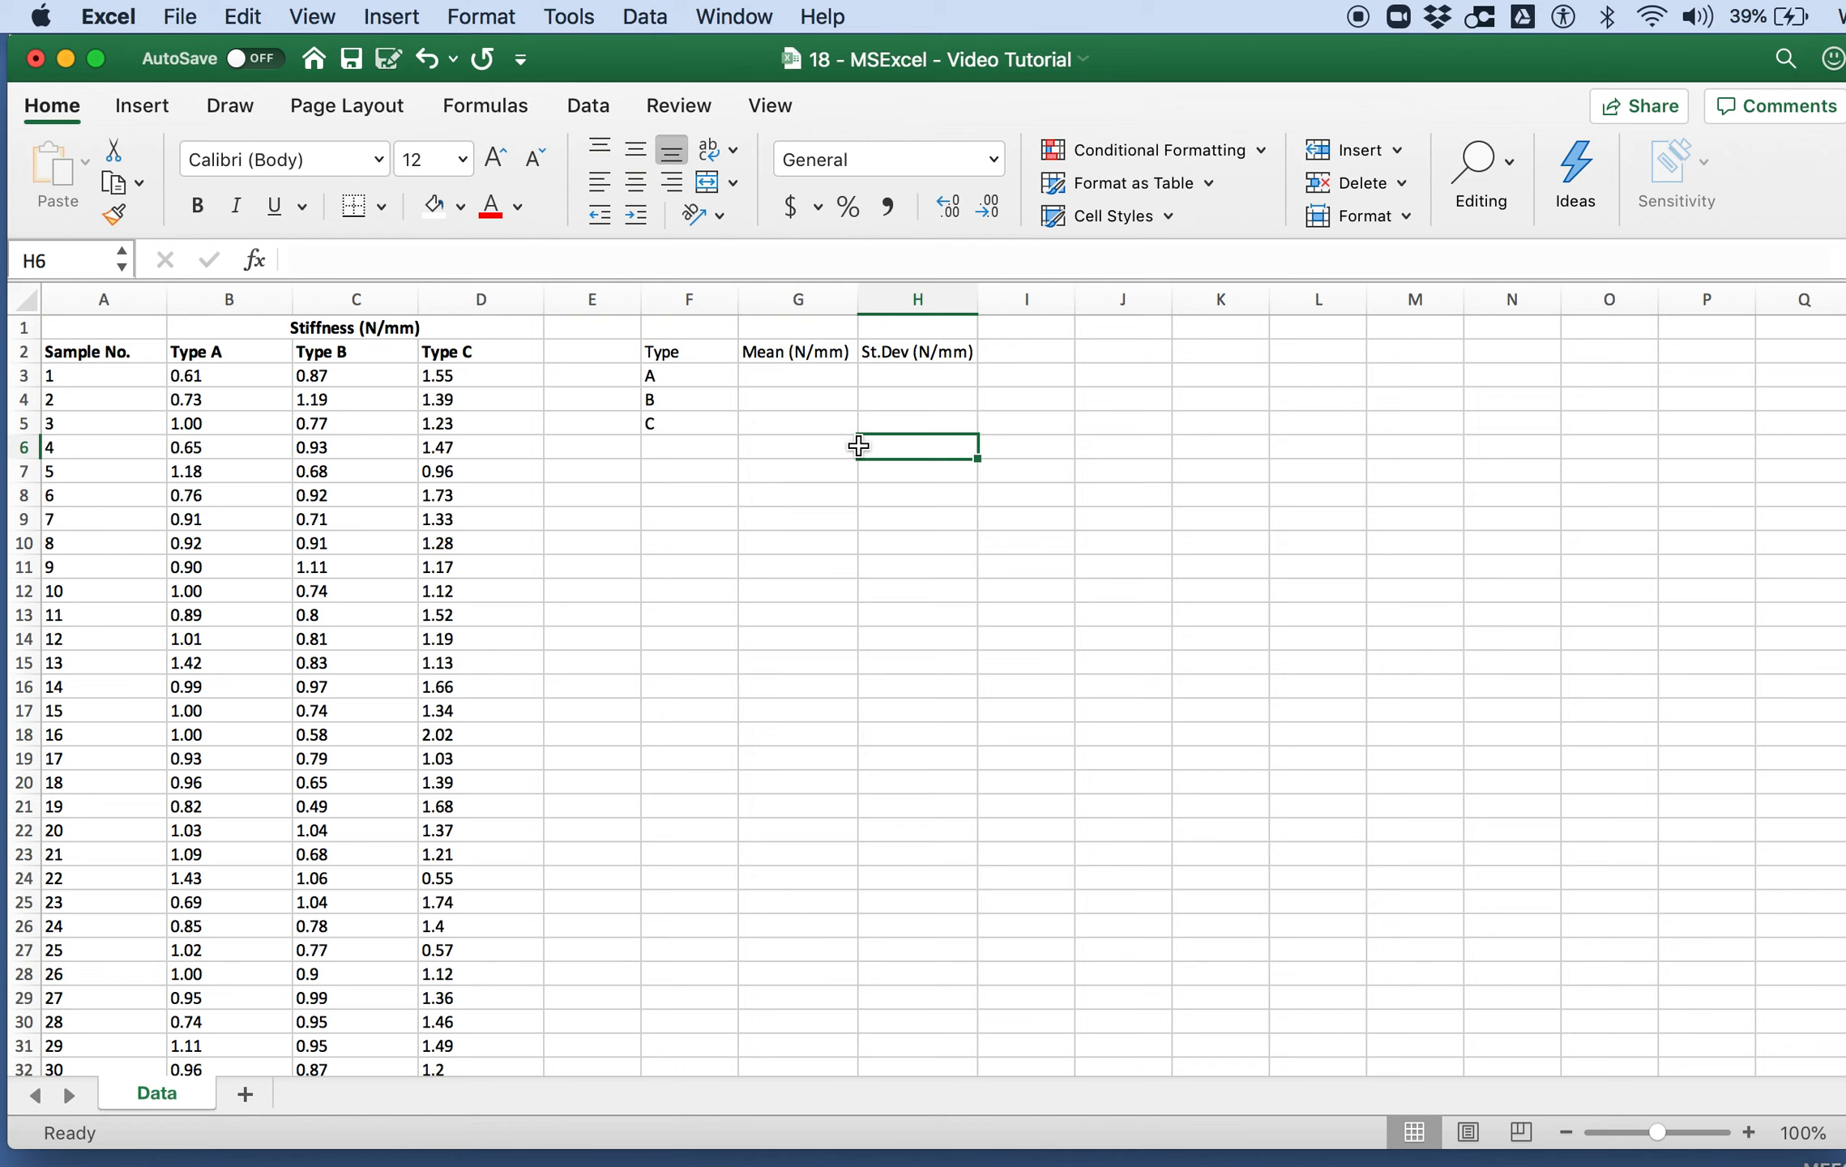
click(775, 378)
drag(671, 361, 866, 353)
key(super+b)
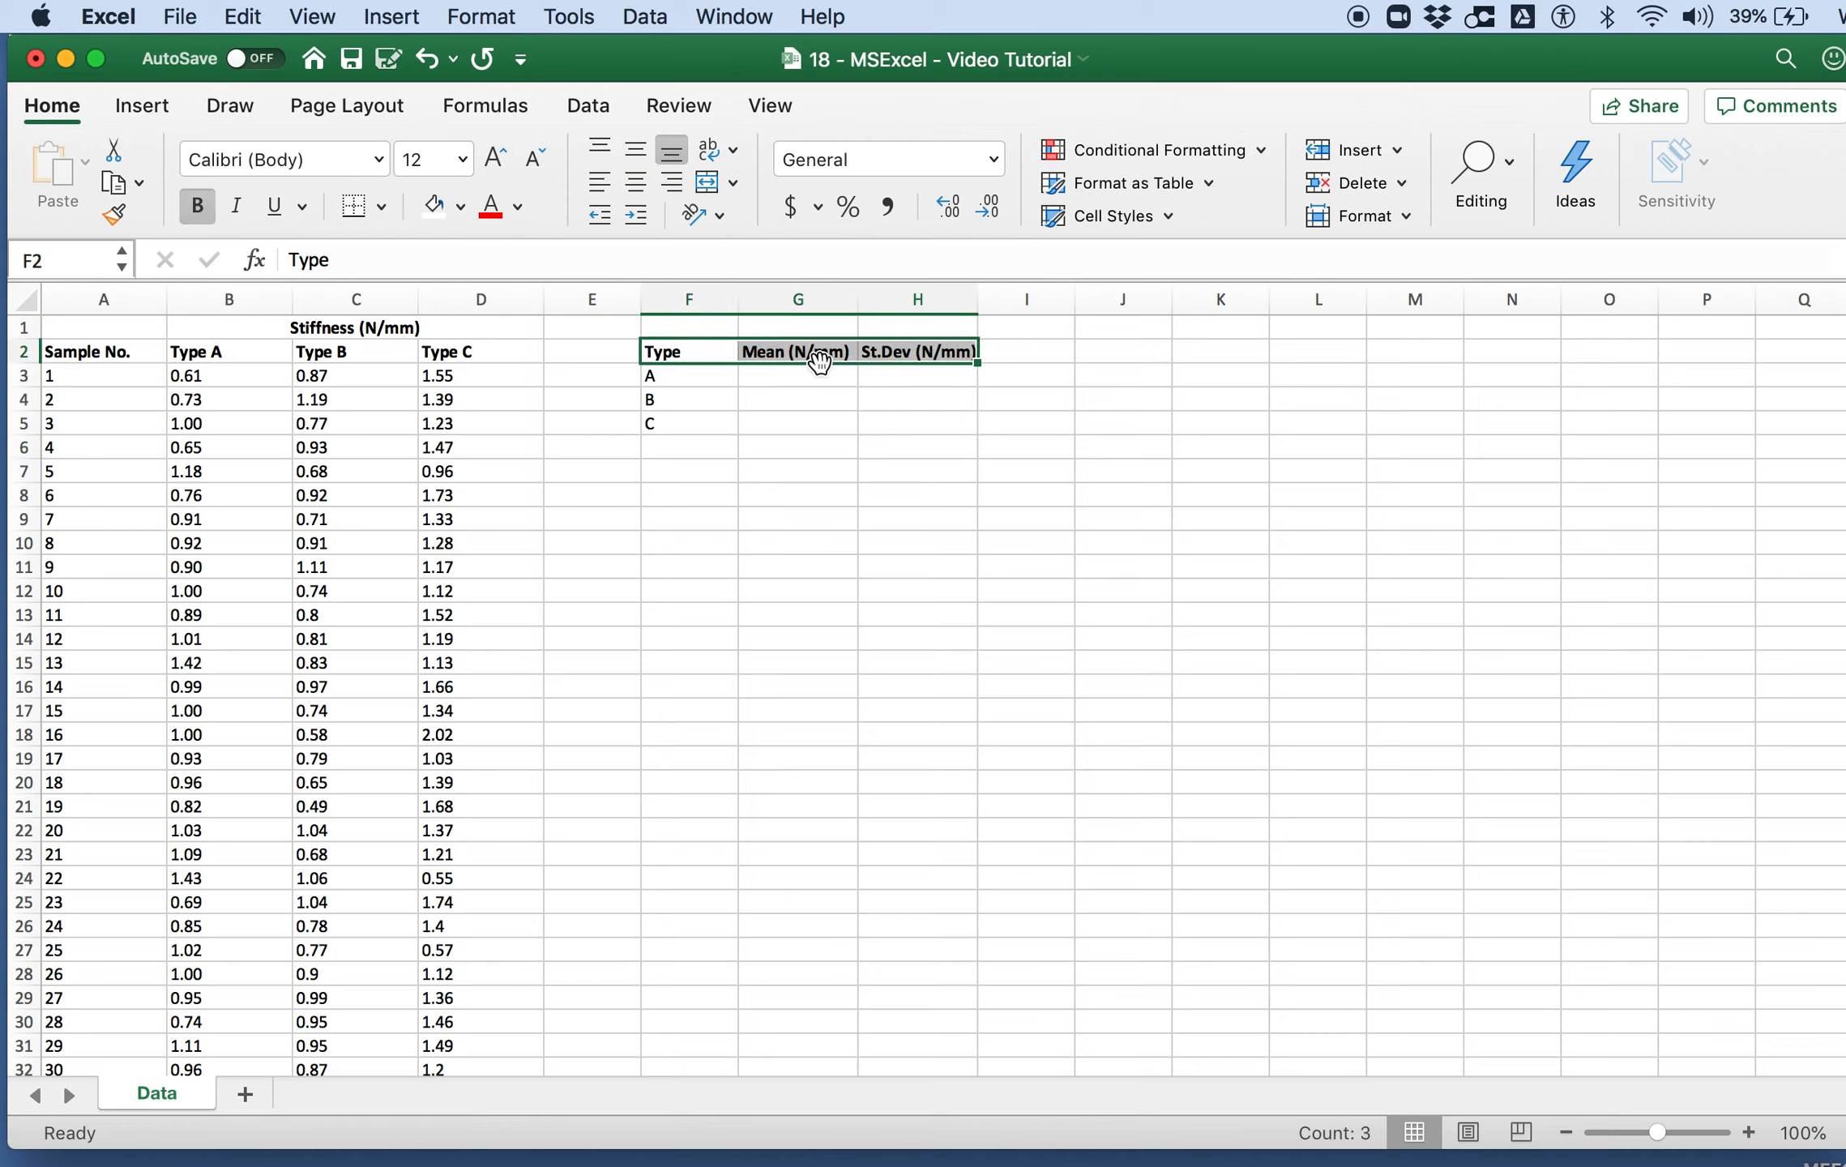
Step: Calculate the Type A mean in G3 with the AVERAGE function over B3:B32
click(791, 373)
text(=aver)
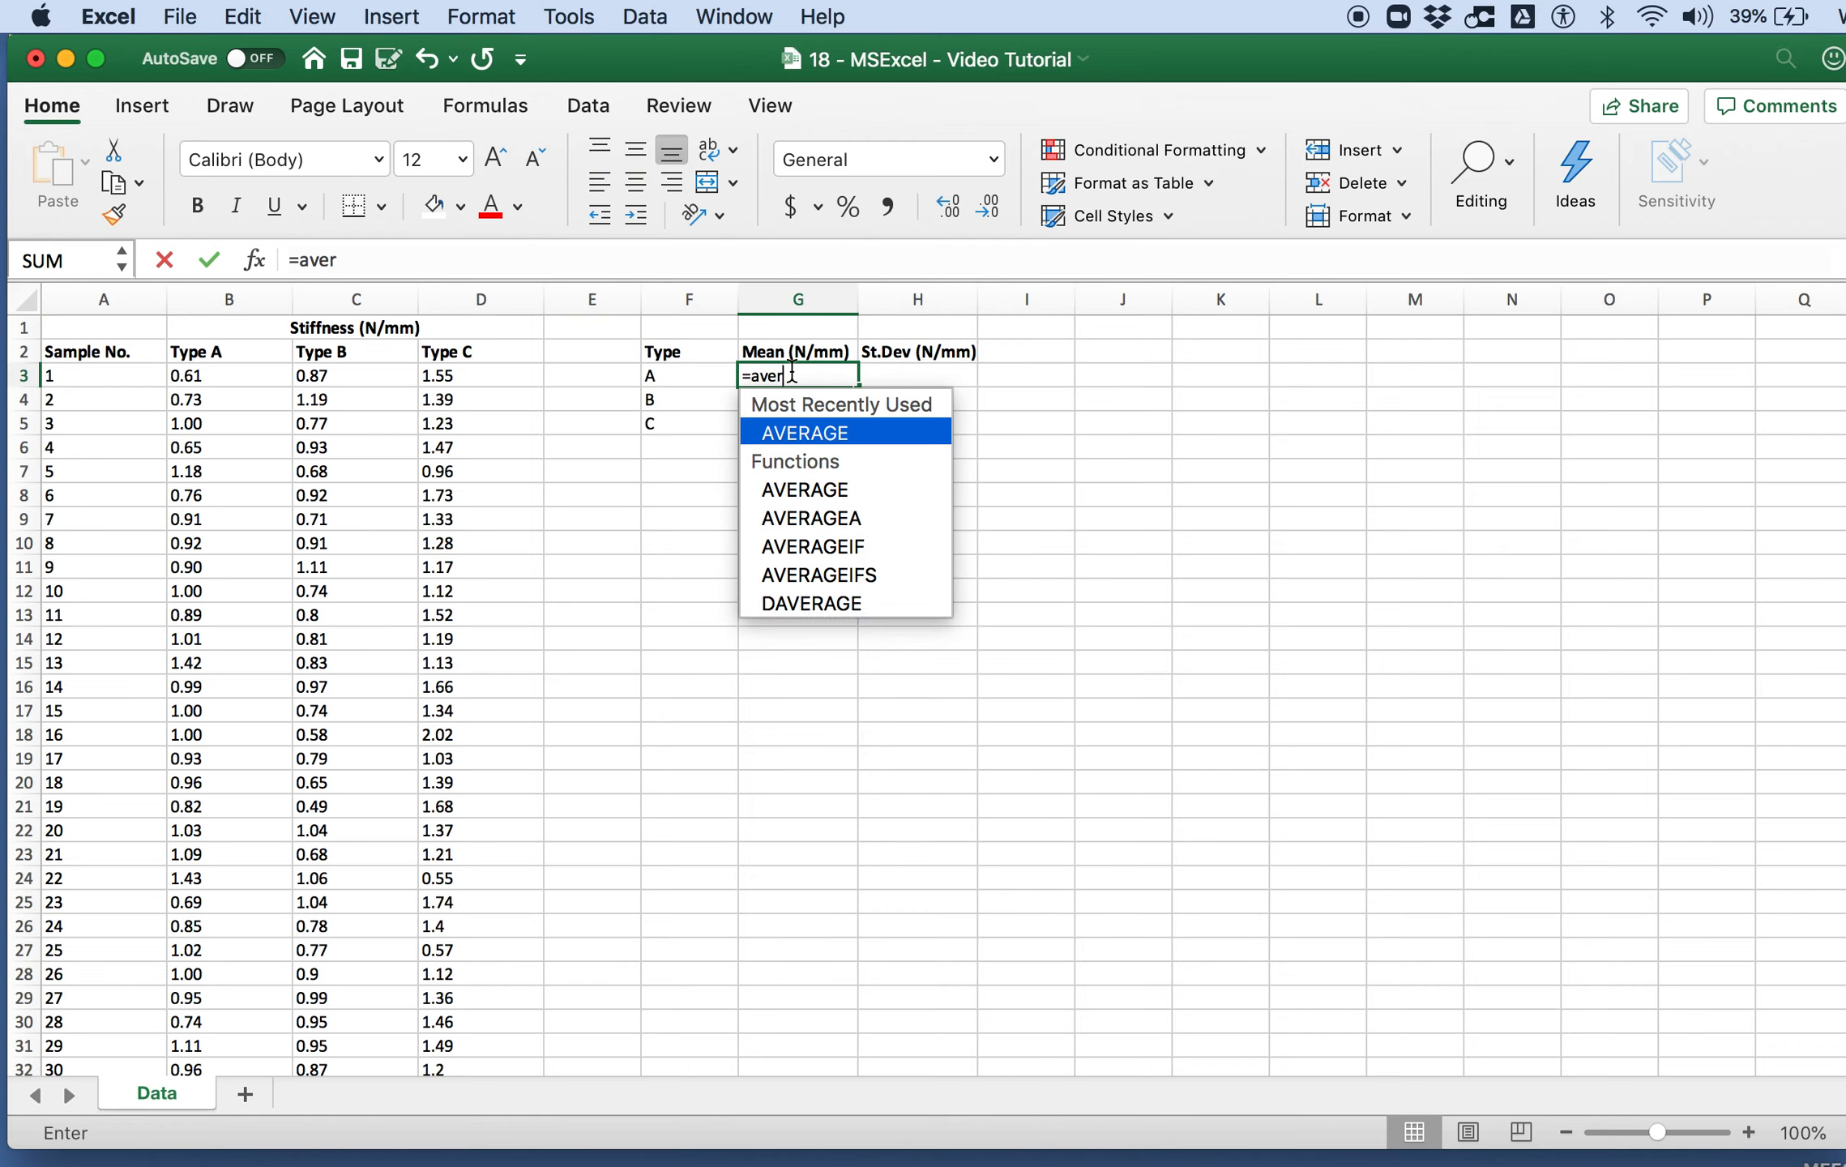
text(age()
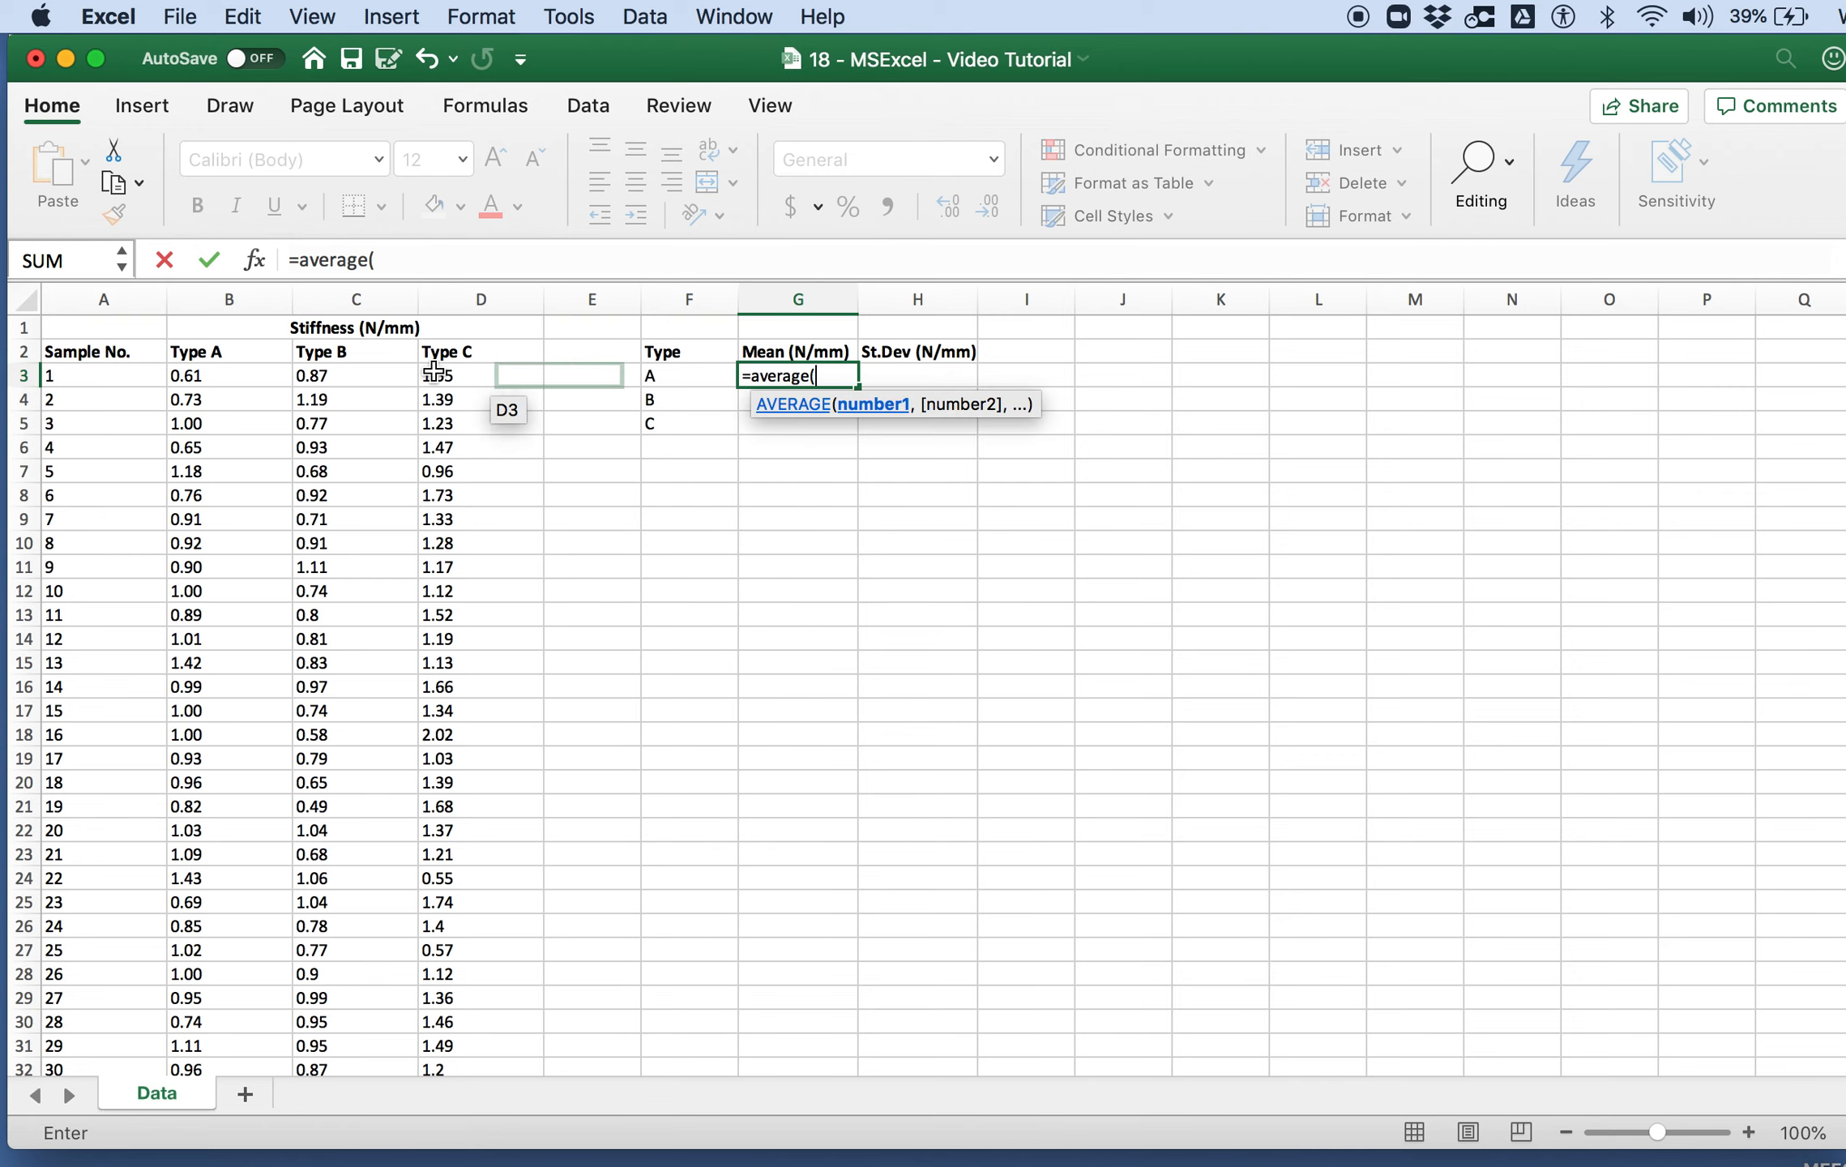
click(249, 386)
scroll(224, 734, down, 5)
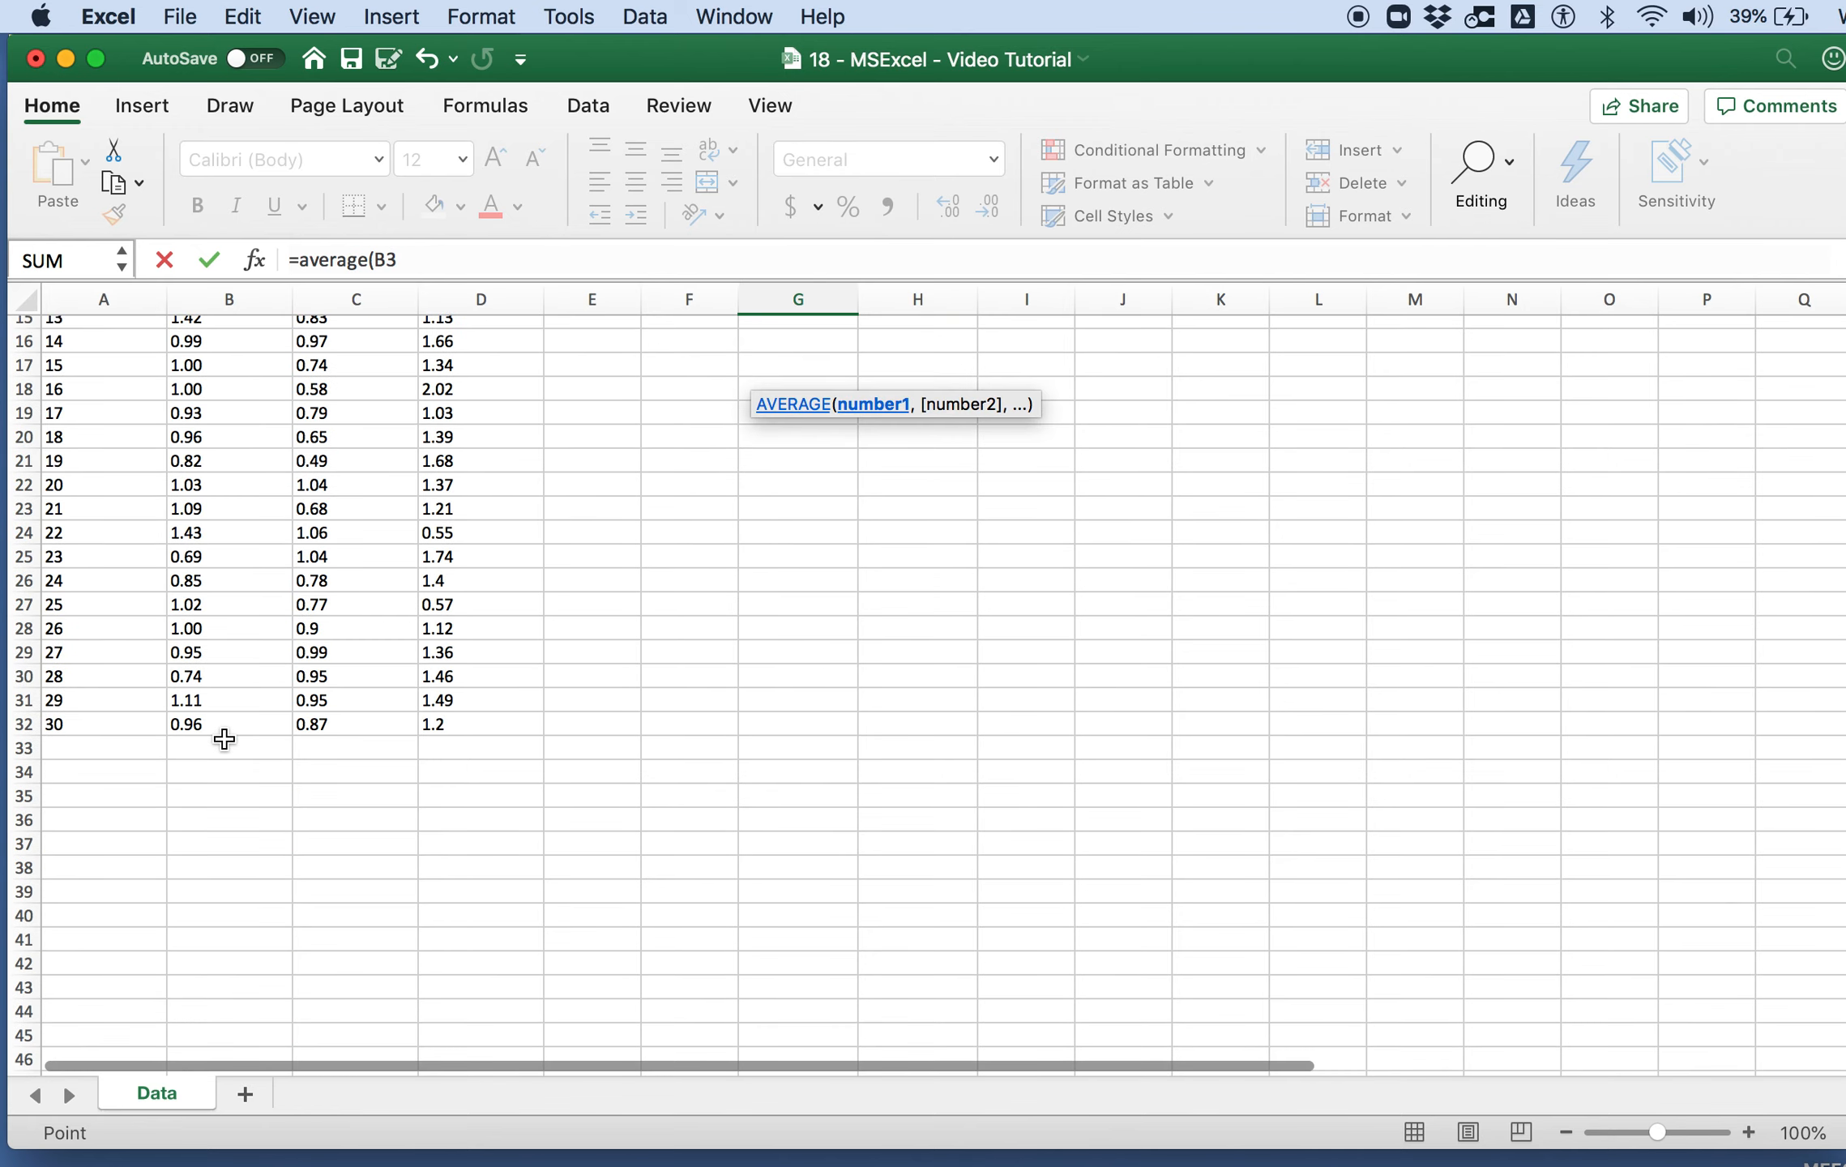
drag(225, 738, 227, 720)
key(Return)
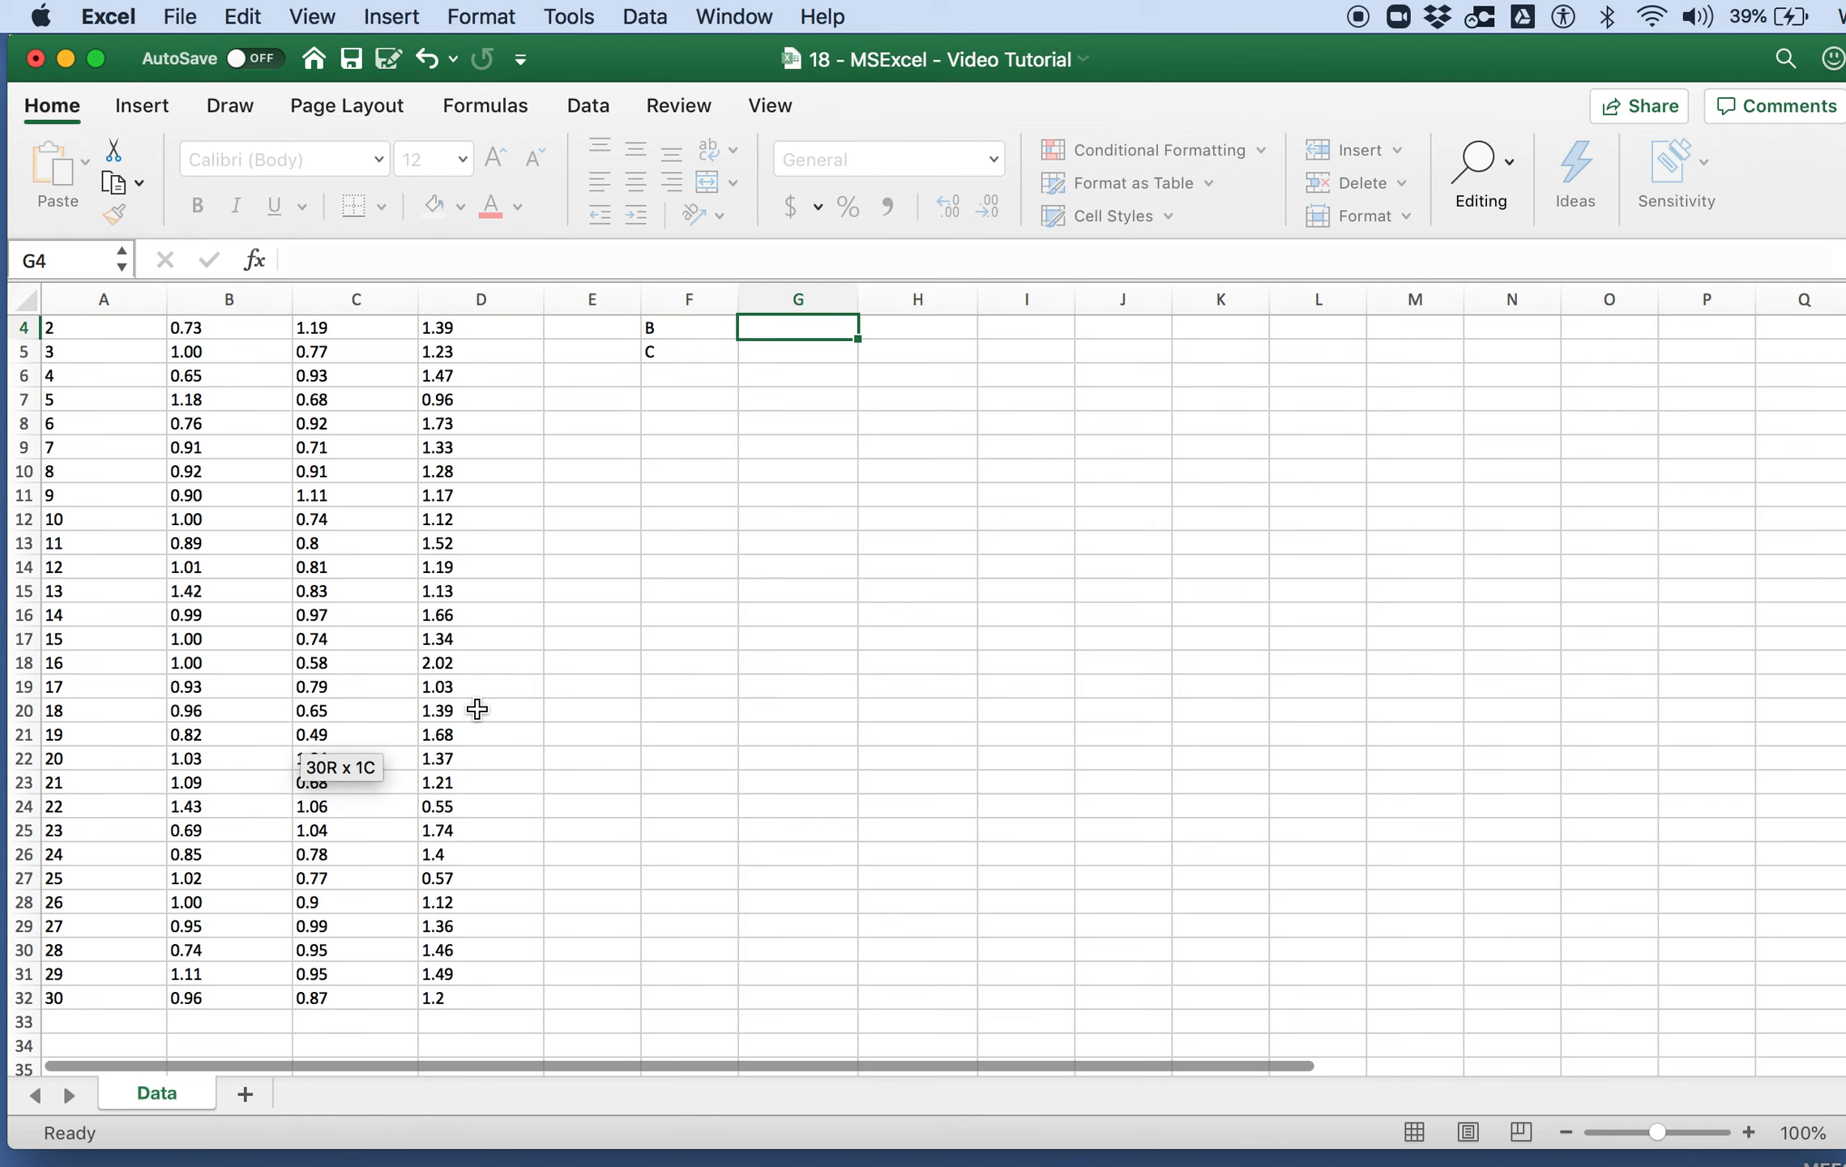
Step: Calculate the Type B mean in G4 with the AVERAGE function over C3:C32
scroll(477, 709, up, 3)
text(=)
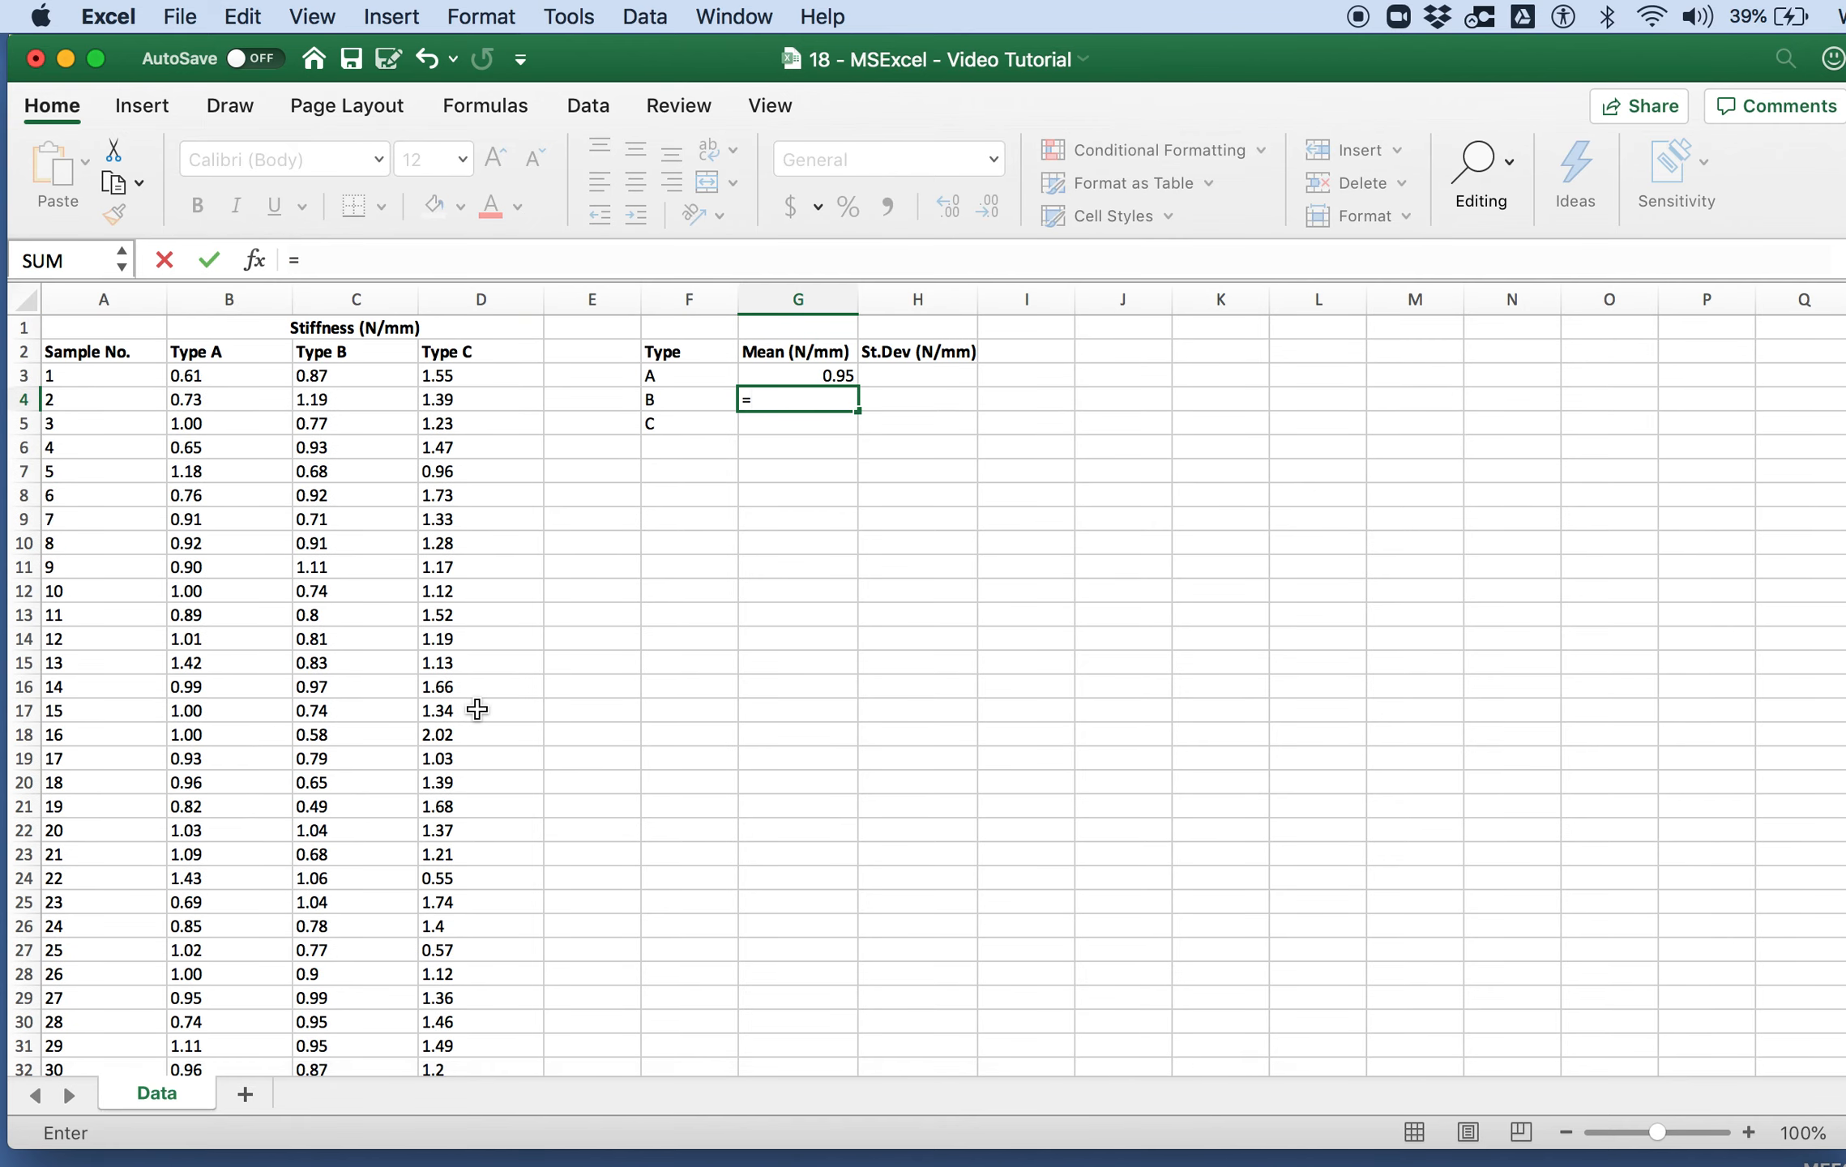
text(average()
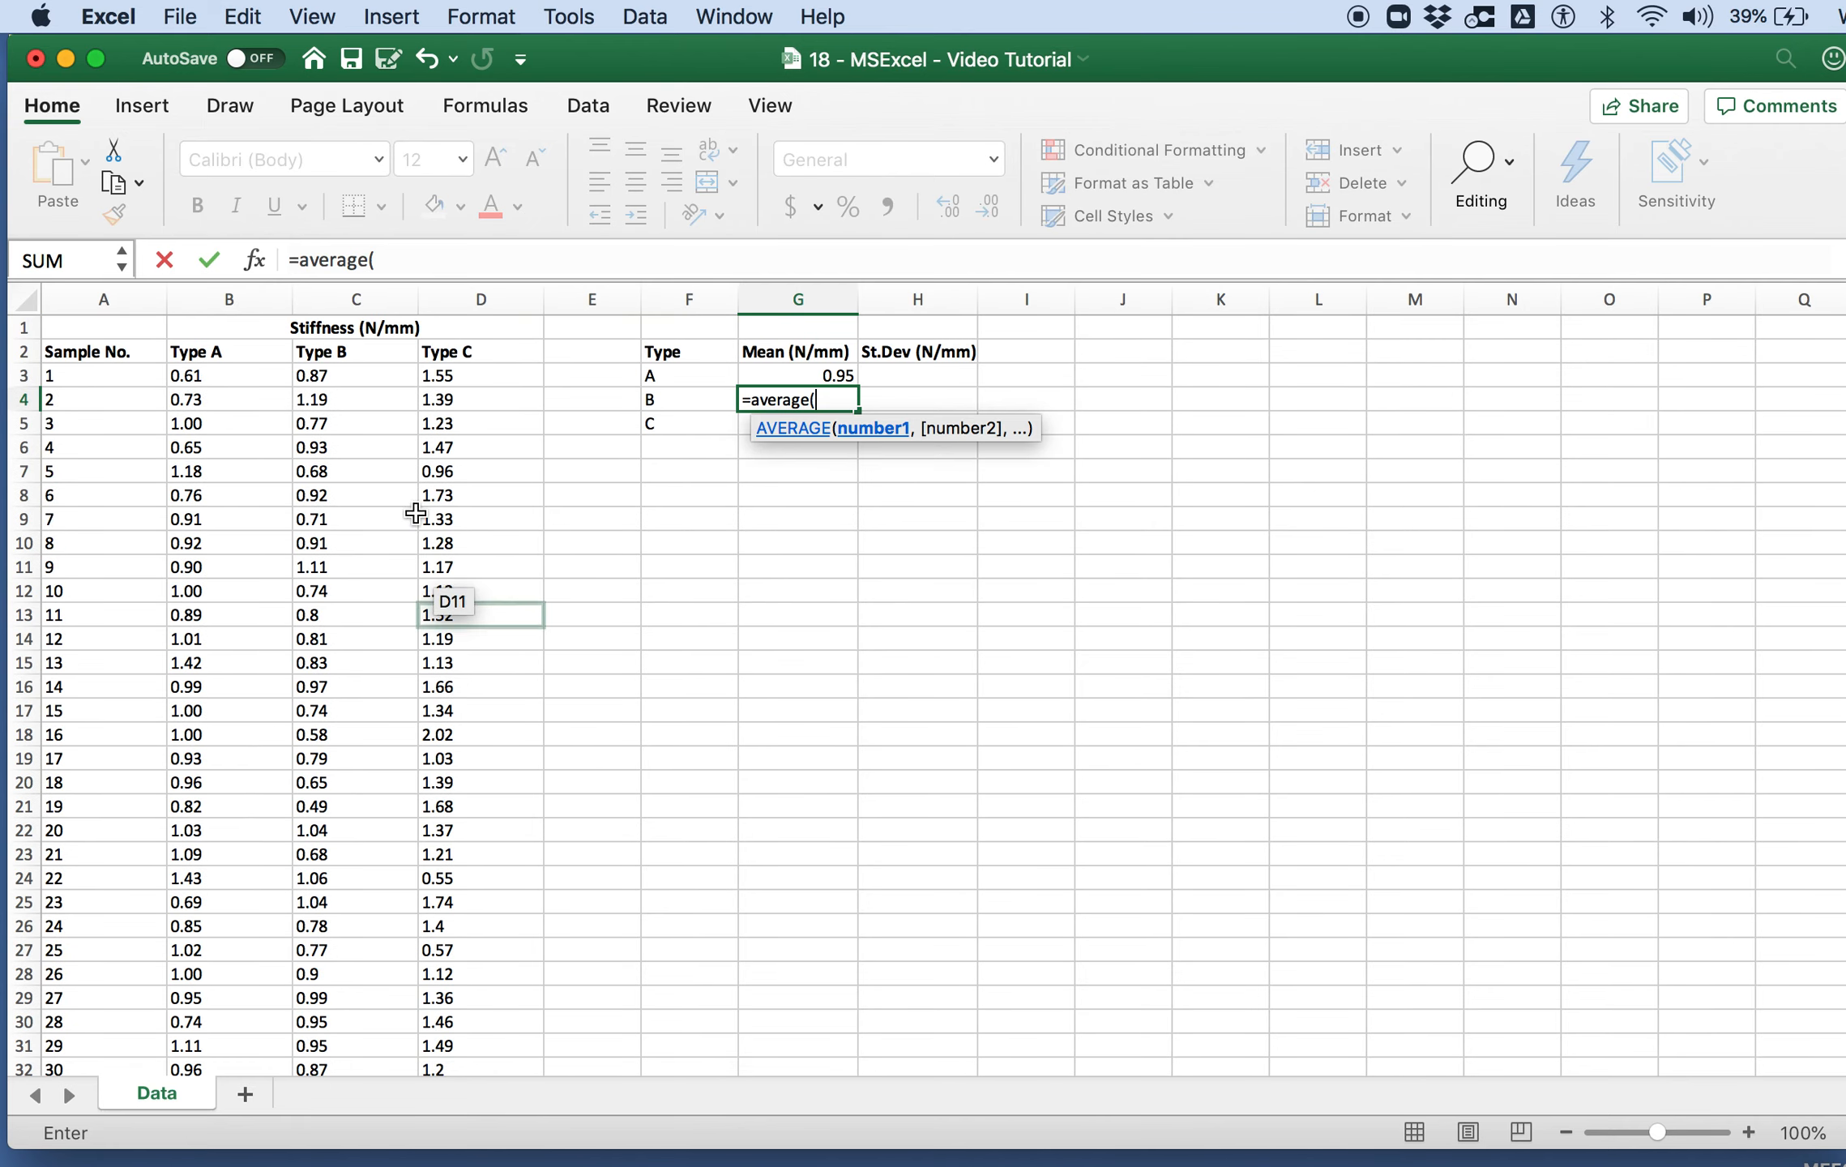
click(381, 376)
scroll(365, 567, down, 9)
scroll(361, 689, down, 1)
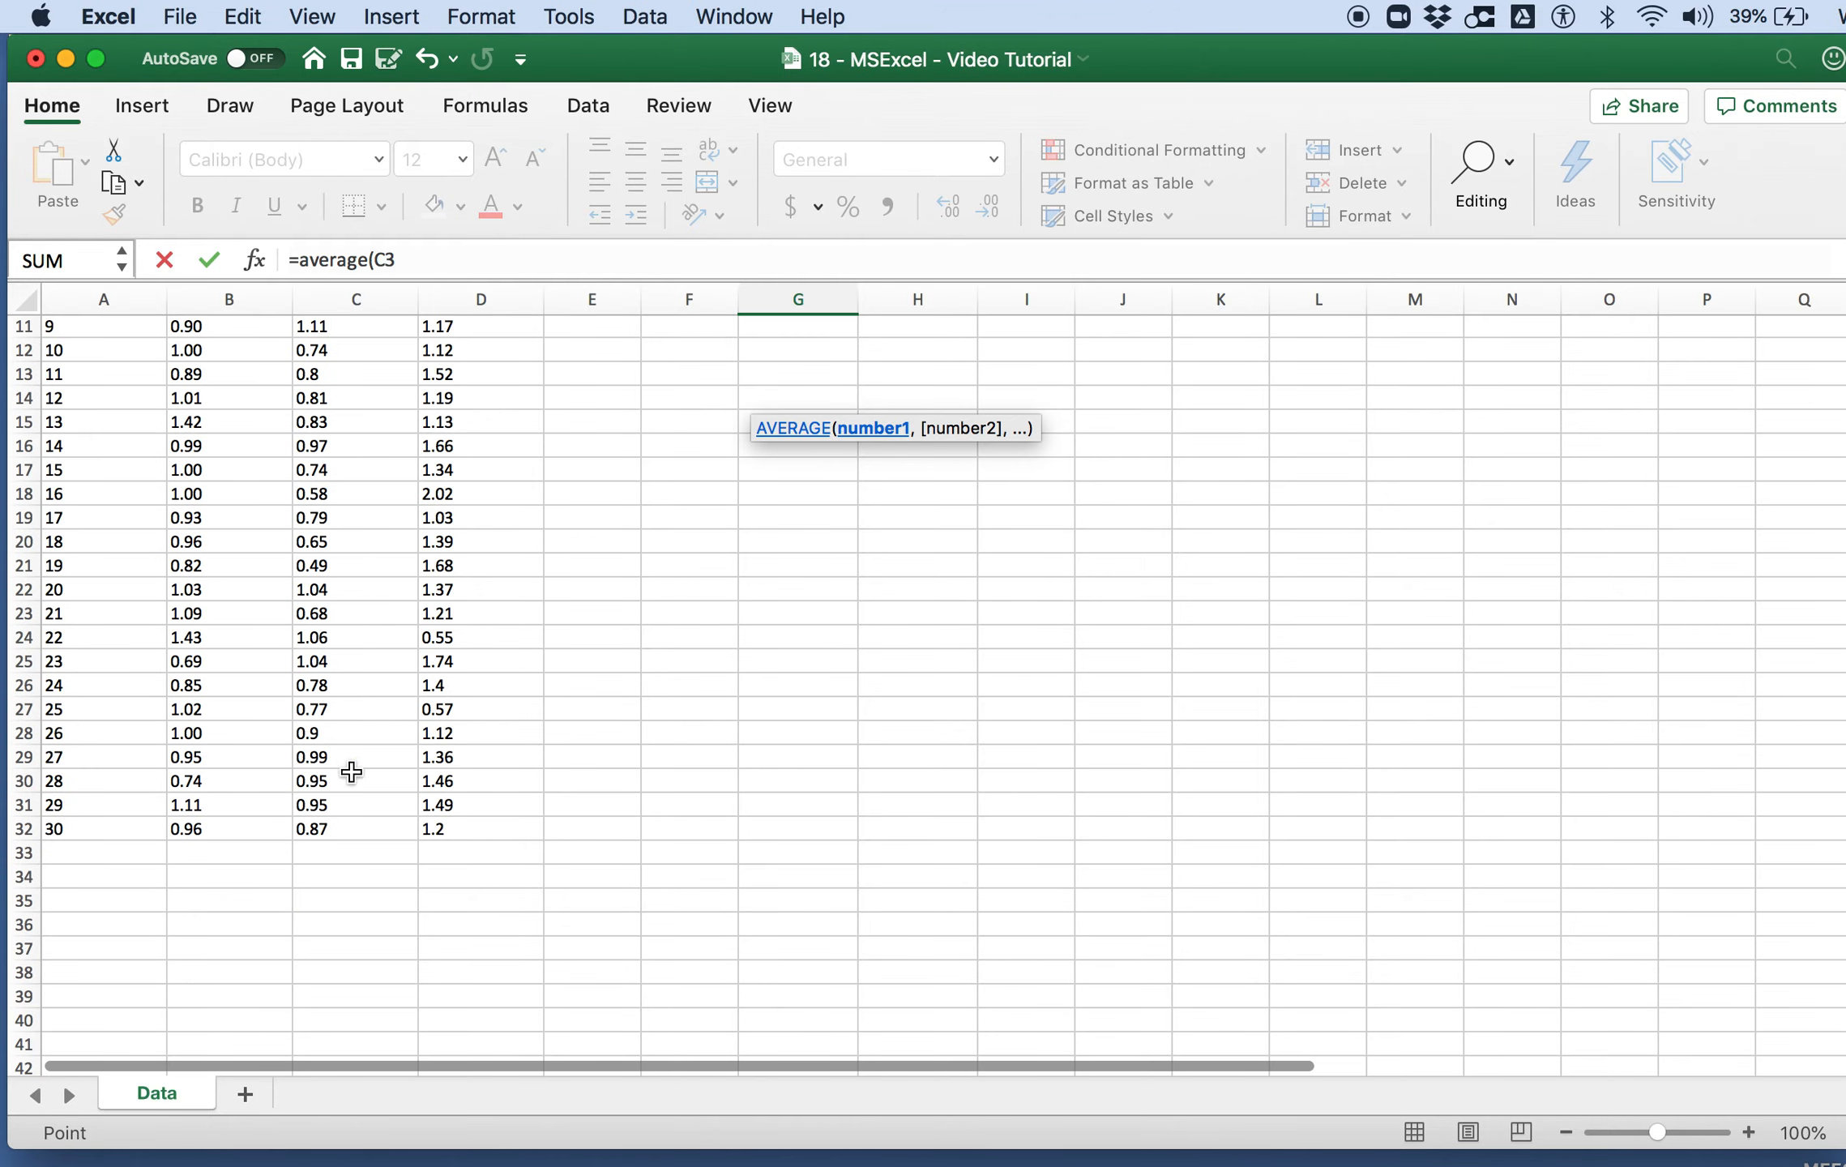
shift+click(360, 825)
key(Return)
Step: Calculate the Type C mean in G5 with the AVERAGE function over D3:D32
scroll(499, 665, up, 4)
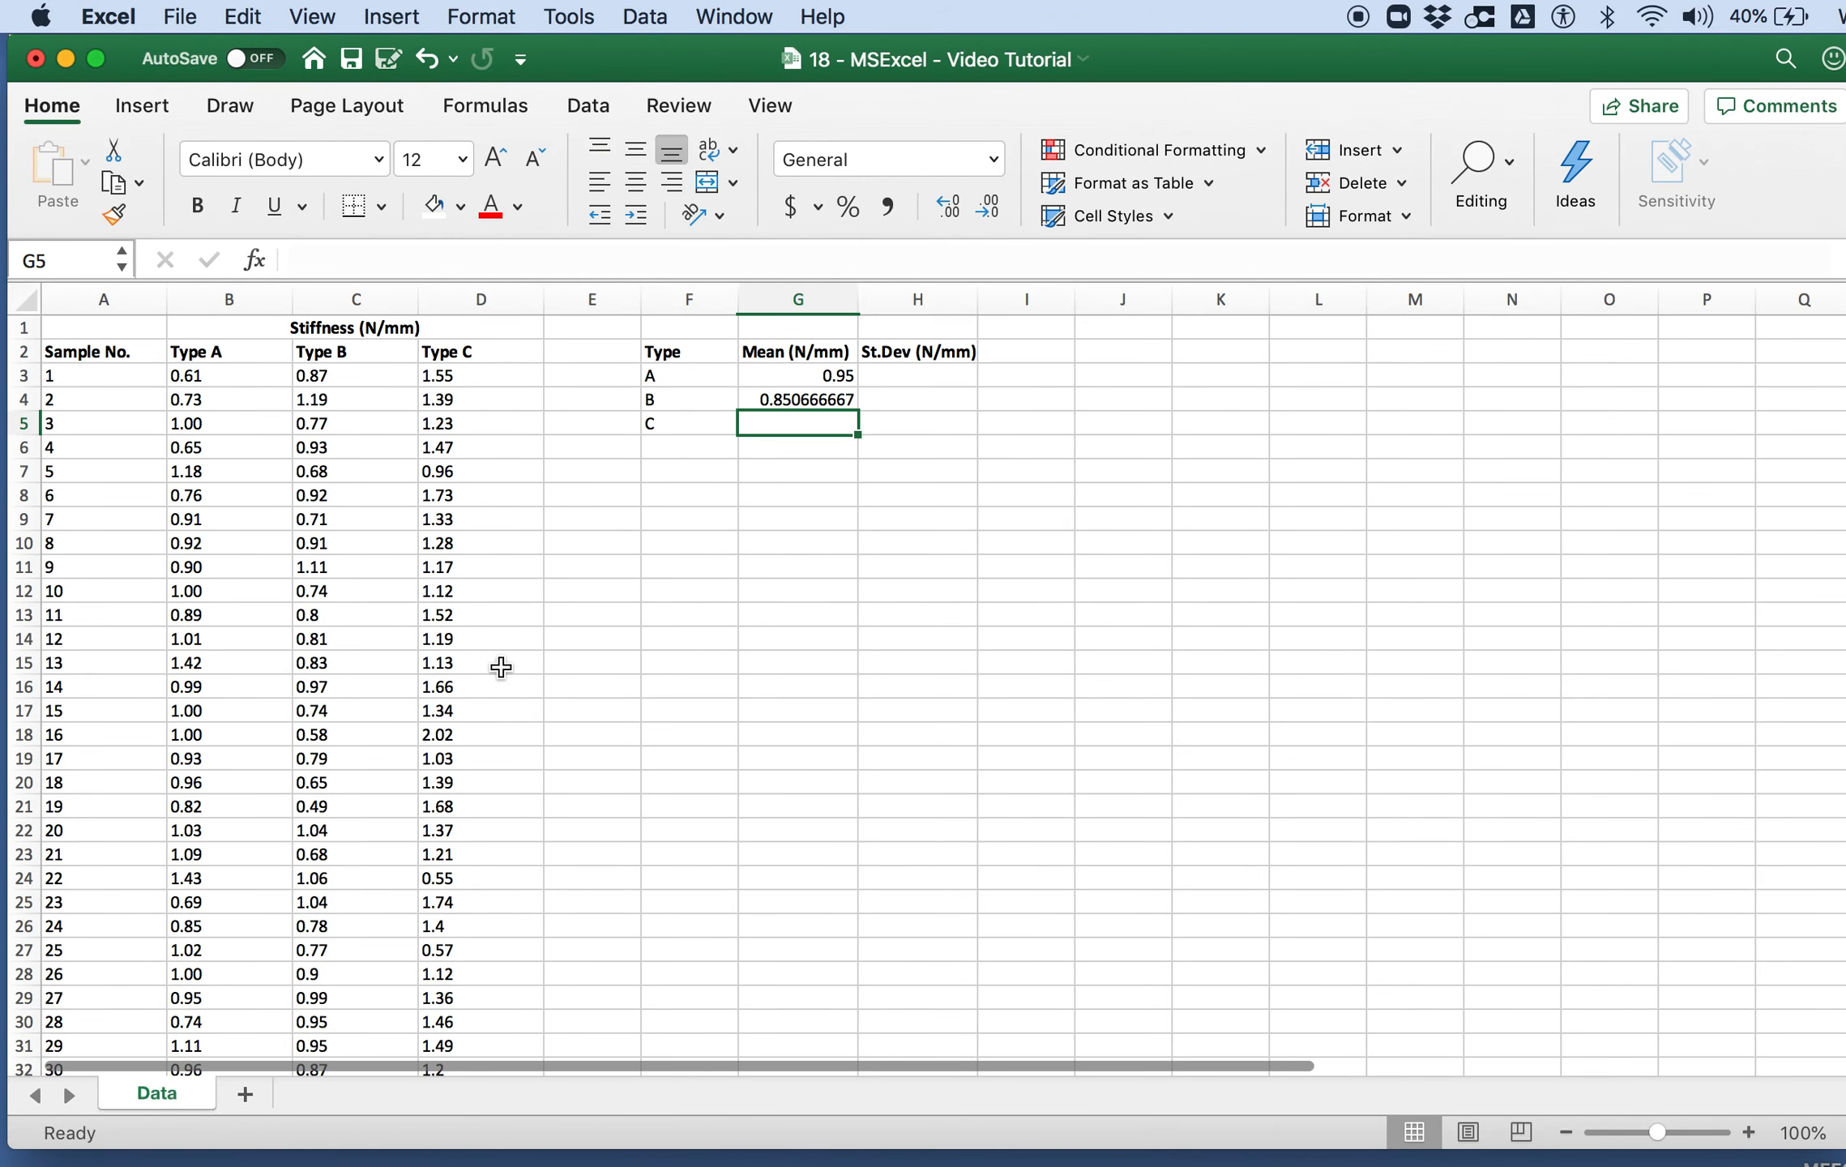
text(=average()
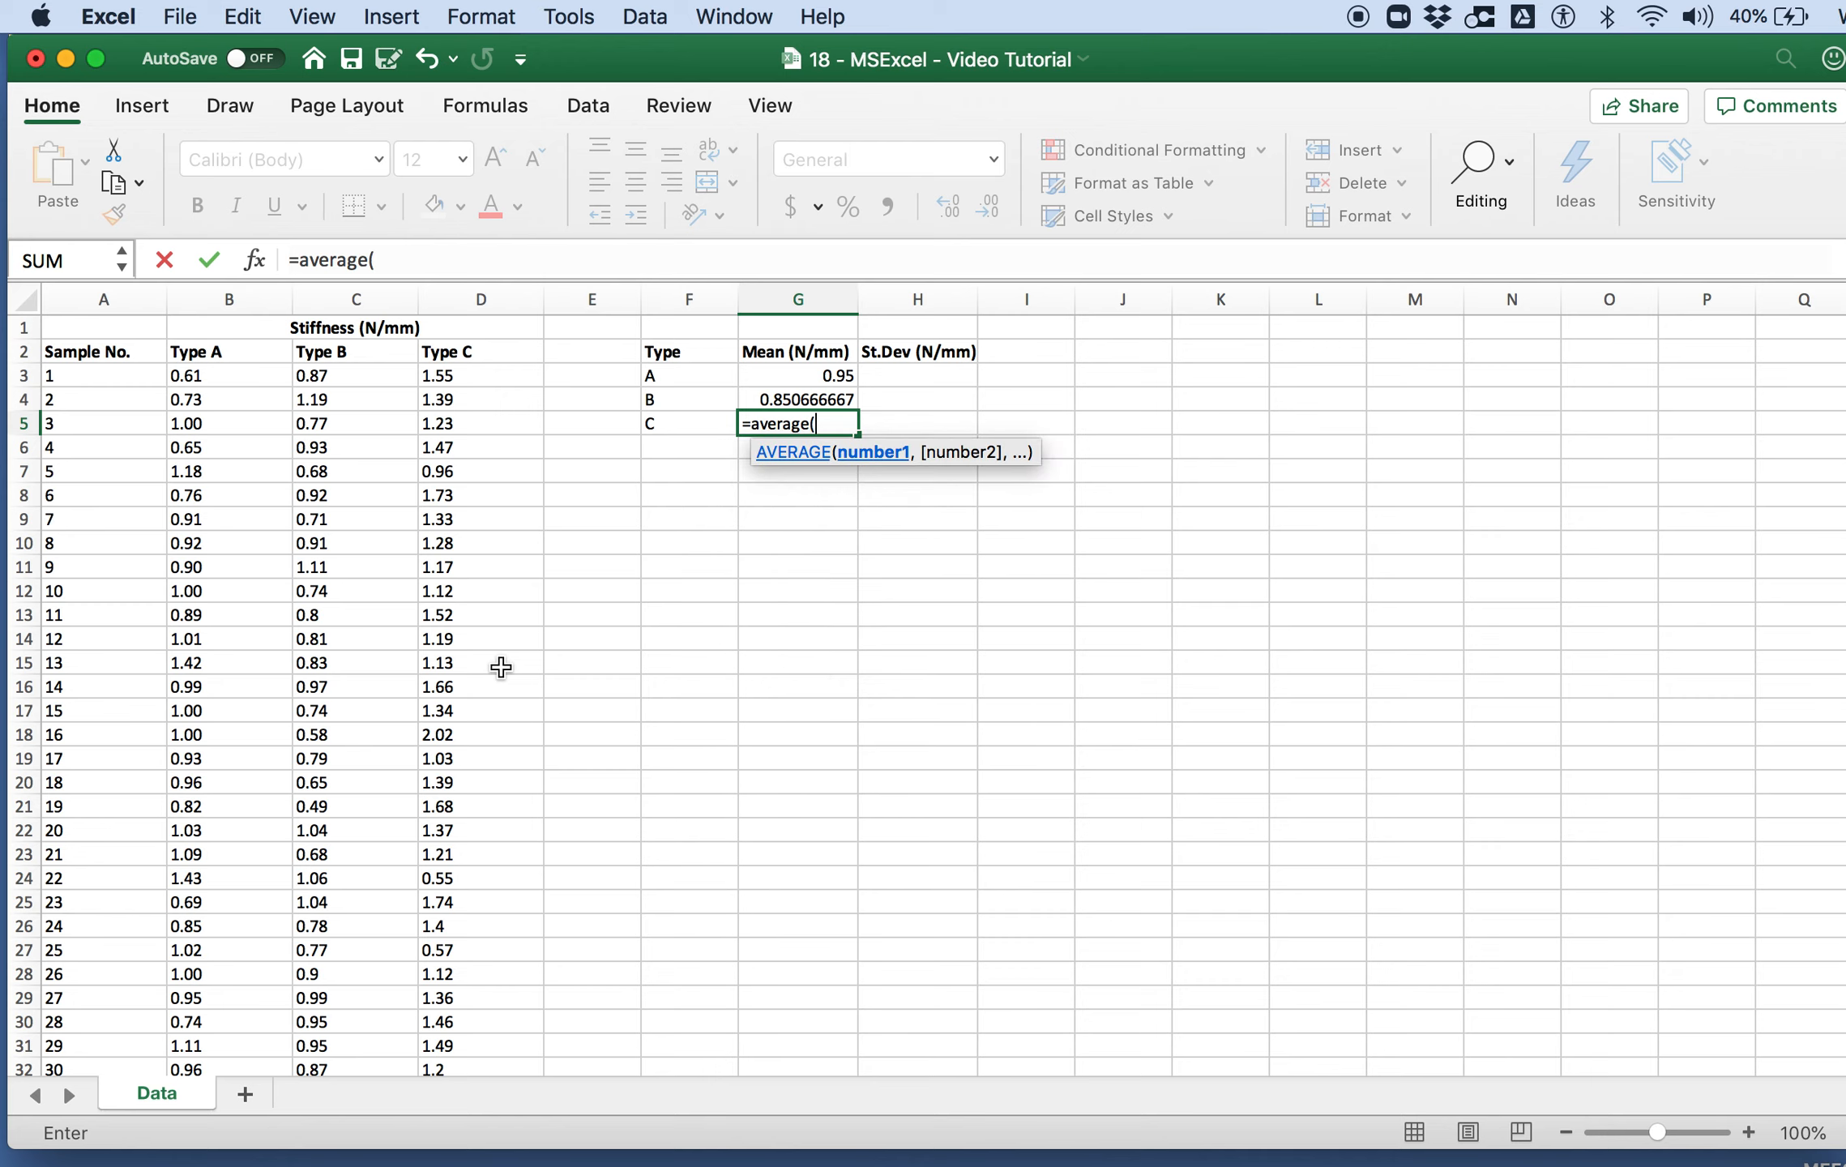
click(470, 376)
scroll(448, 670, down, 5)
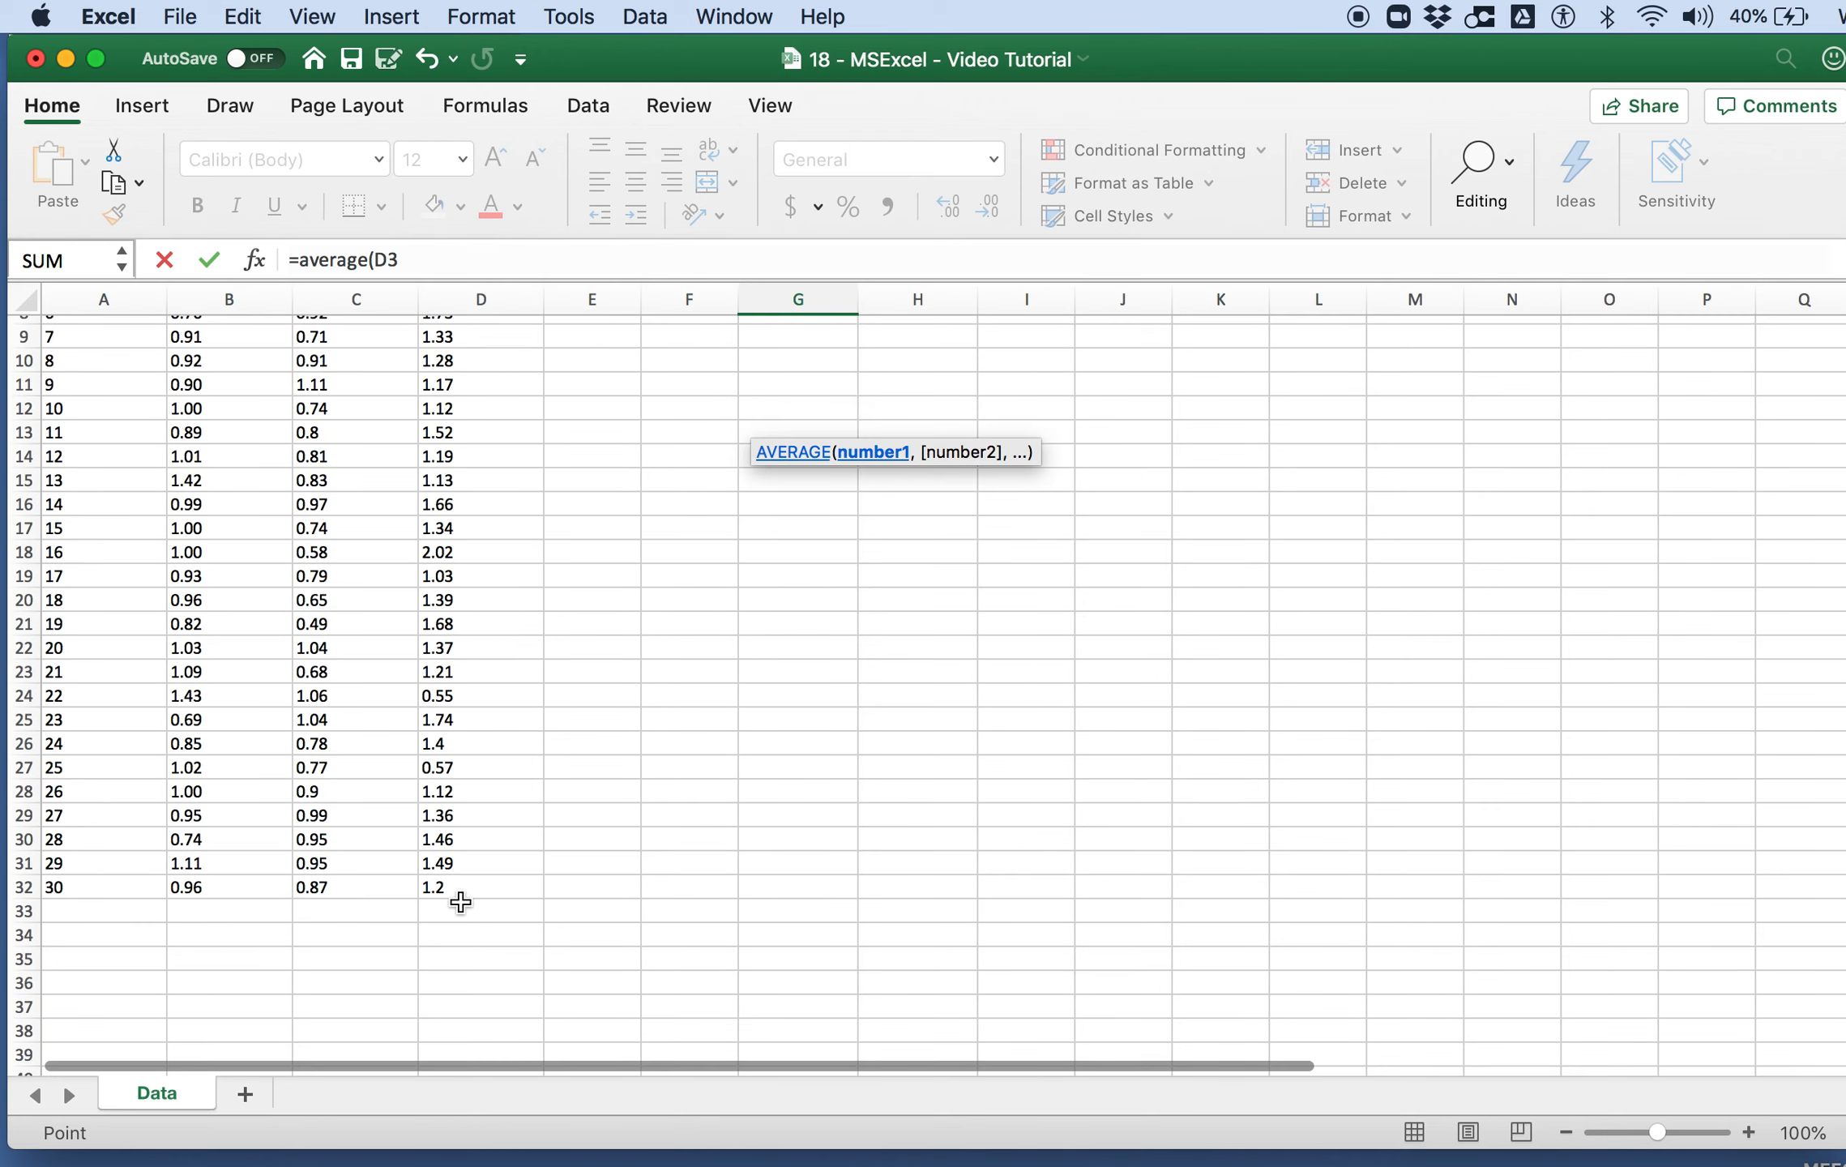
shift+click(460, 892)
key(Return)
Step: Calculate the Type A standard deviation in H3 with the STDEV function over B3:B32
scroll(660, 681, up, 5)
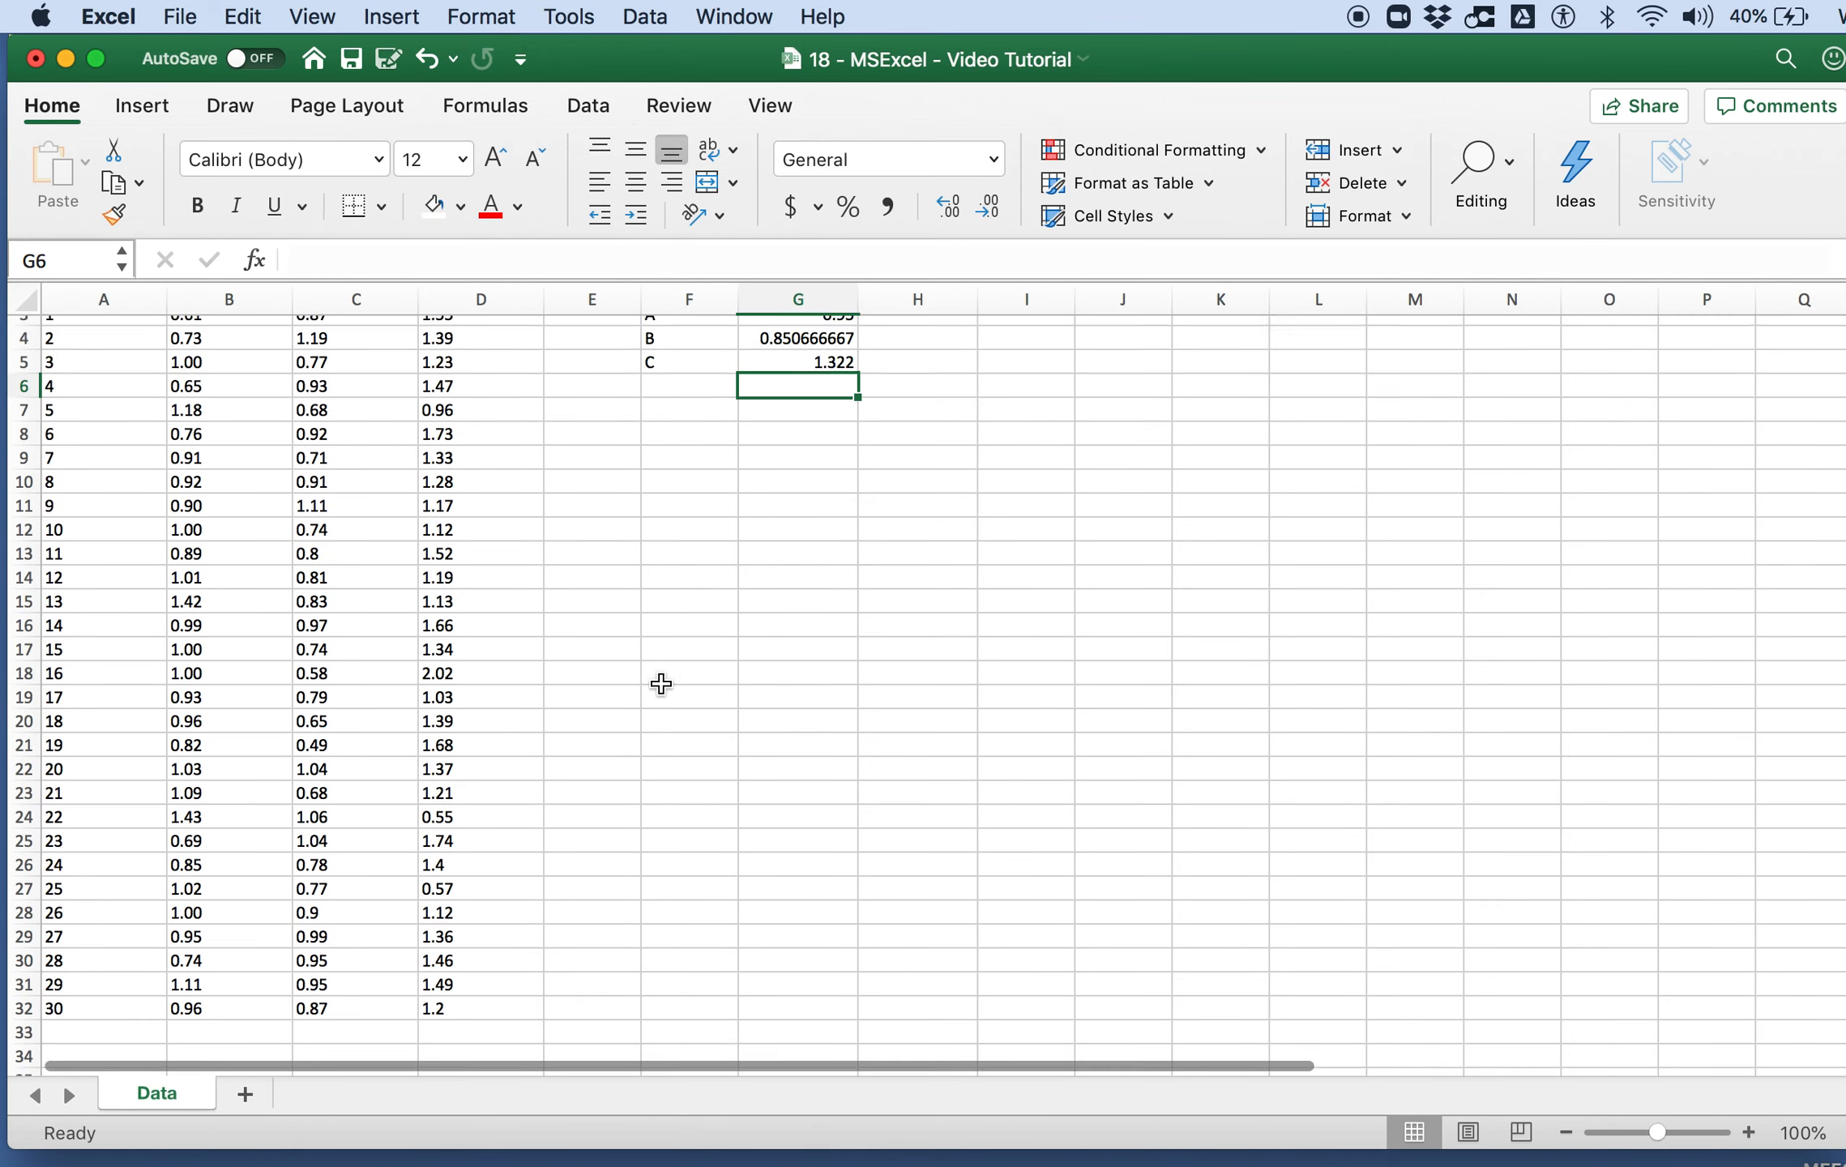
drag(917, 495, 925, 384)
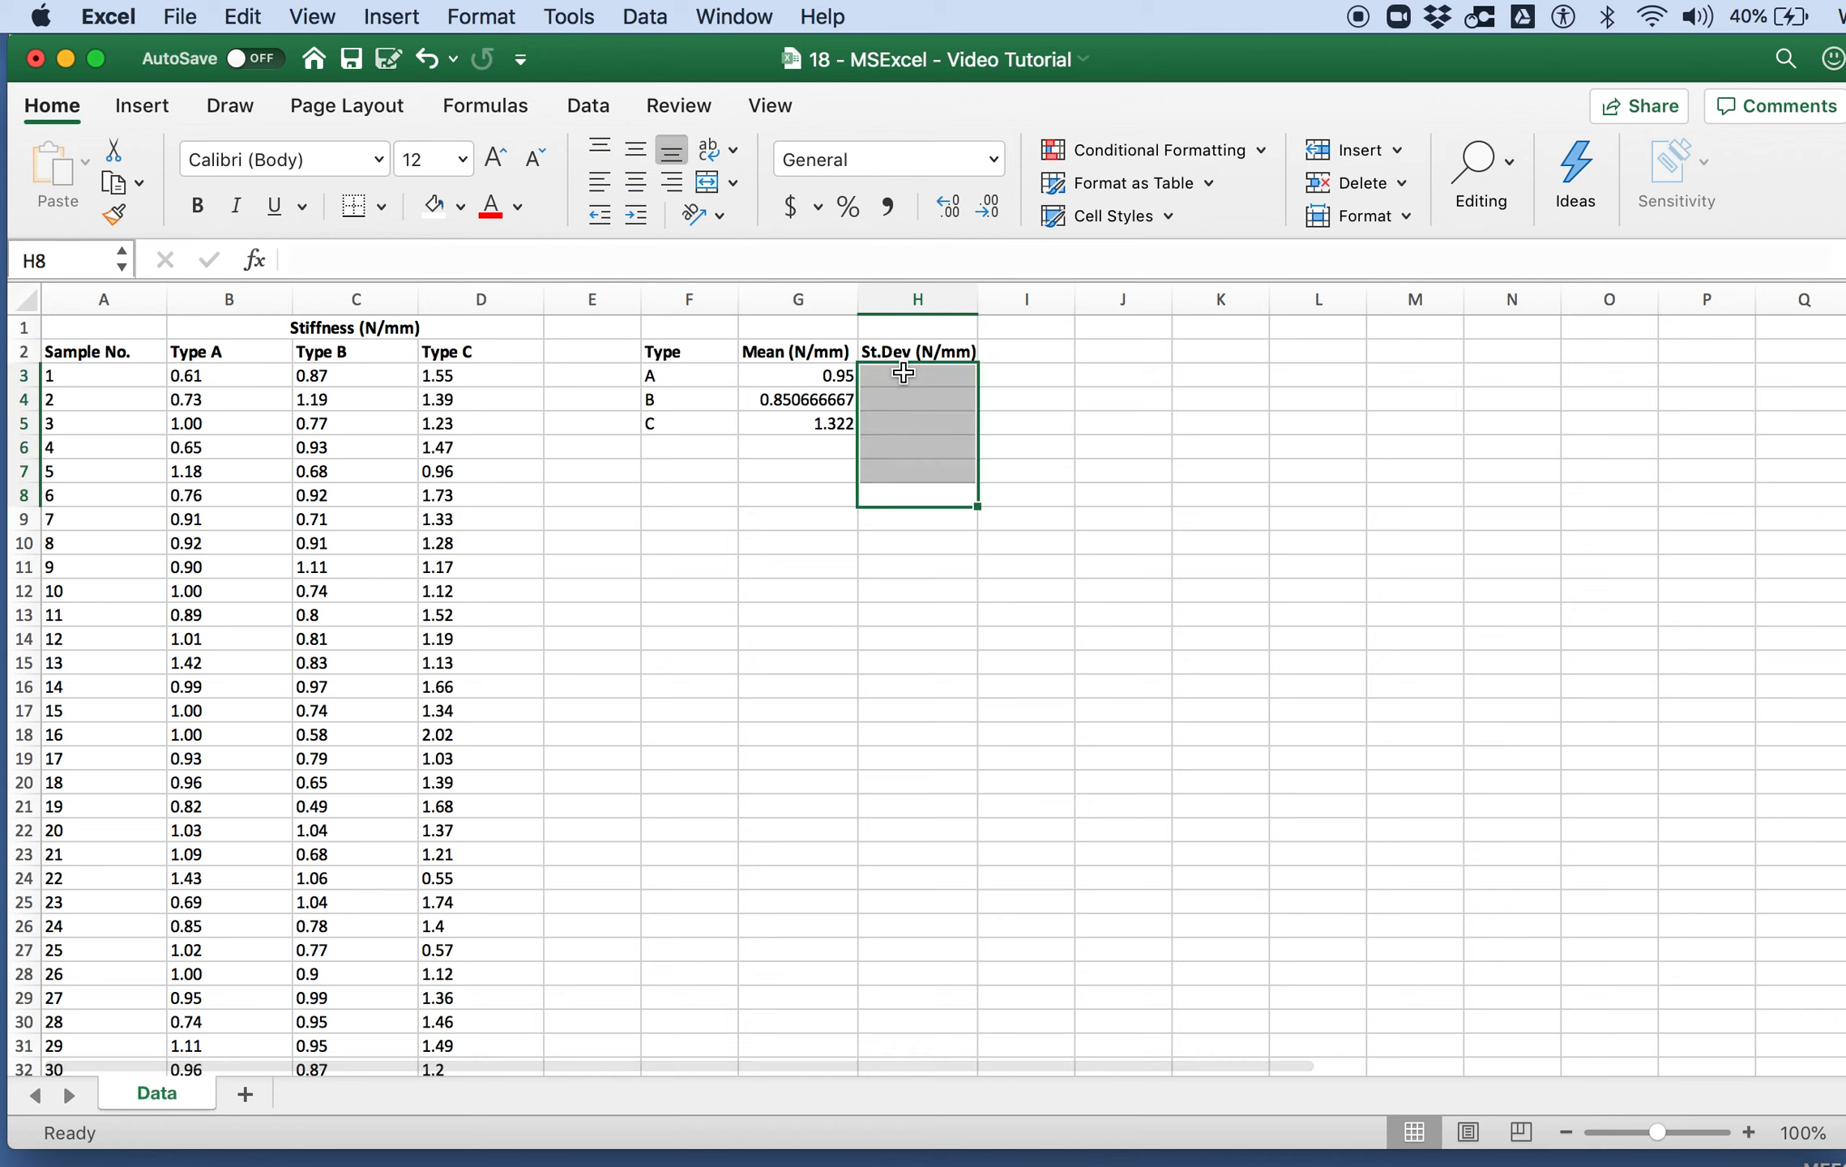
click(903, 373)
text(=ste)
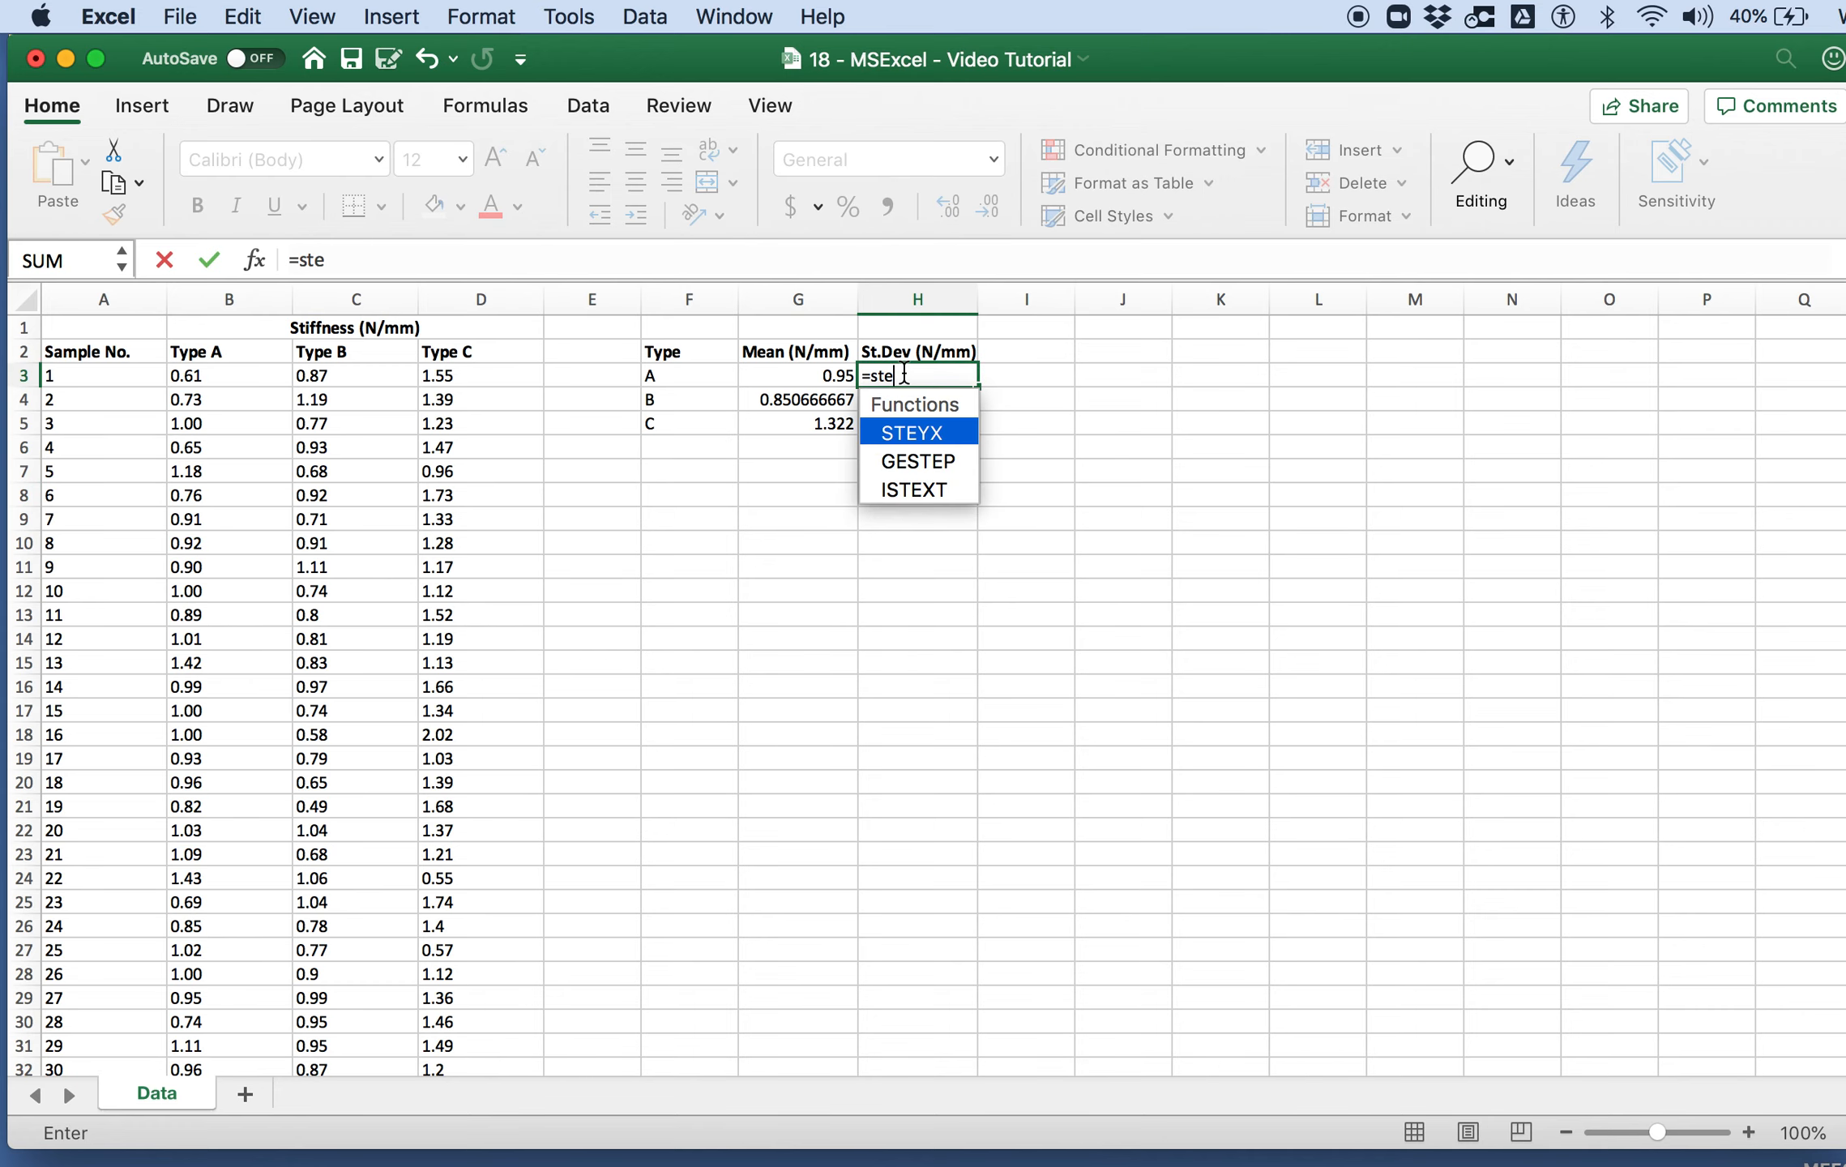
key(BackSpace)
text(dev()
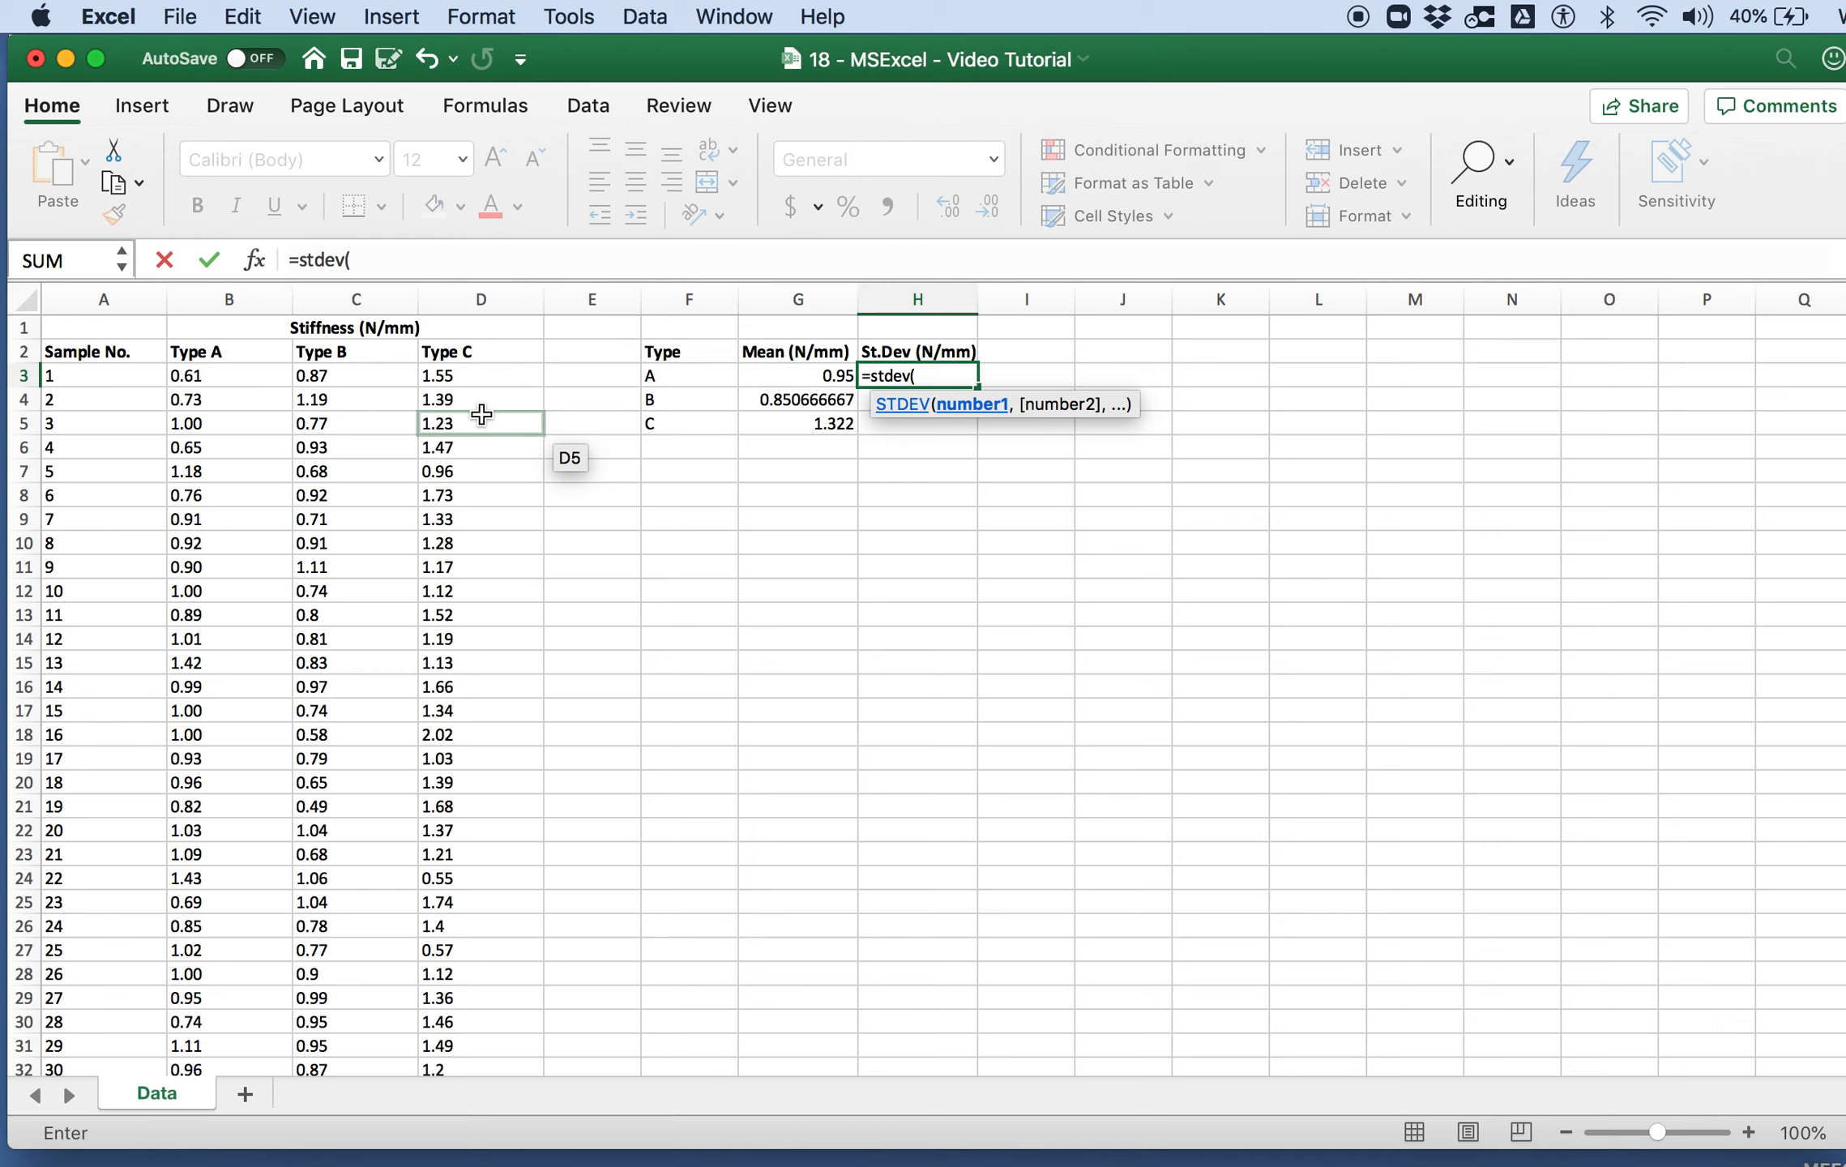
click(248, 376)
scroll(255, 606, down, 5)
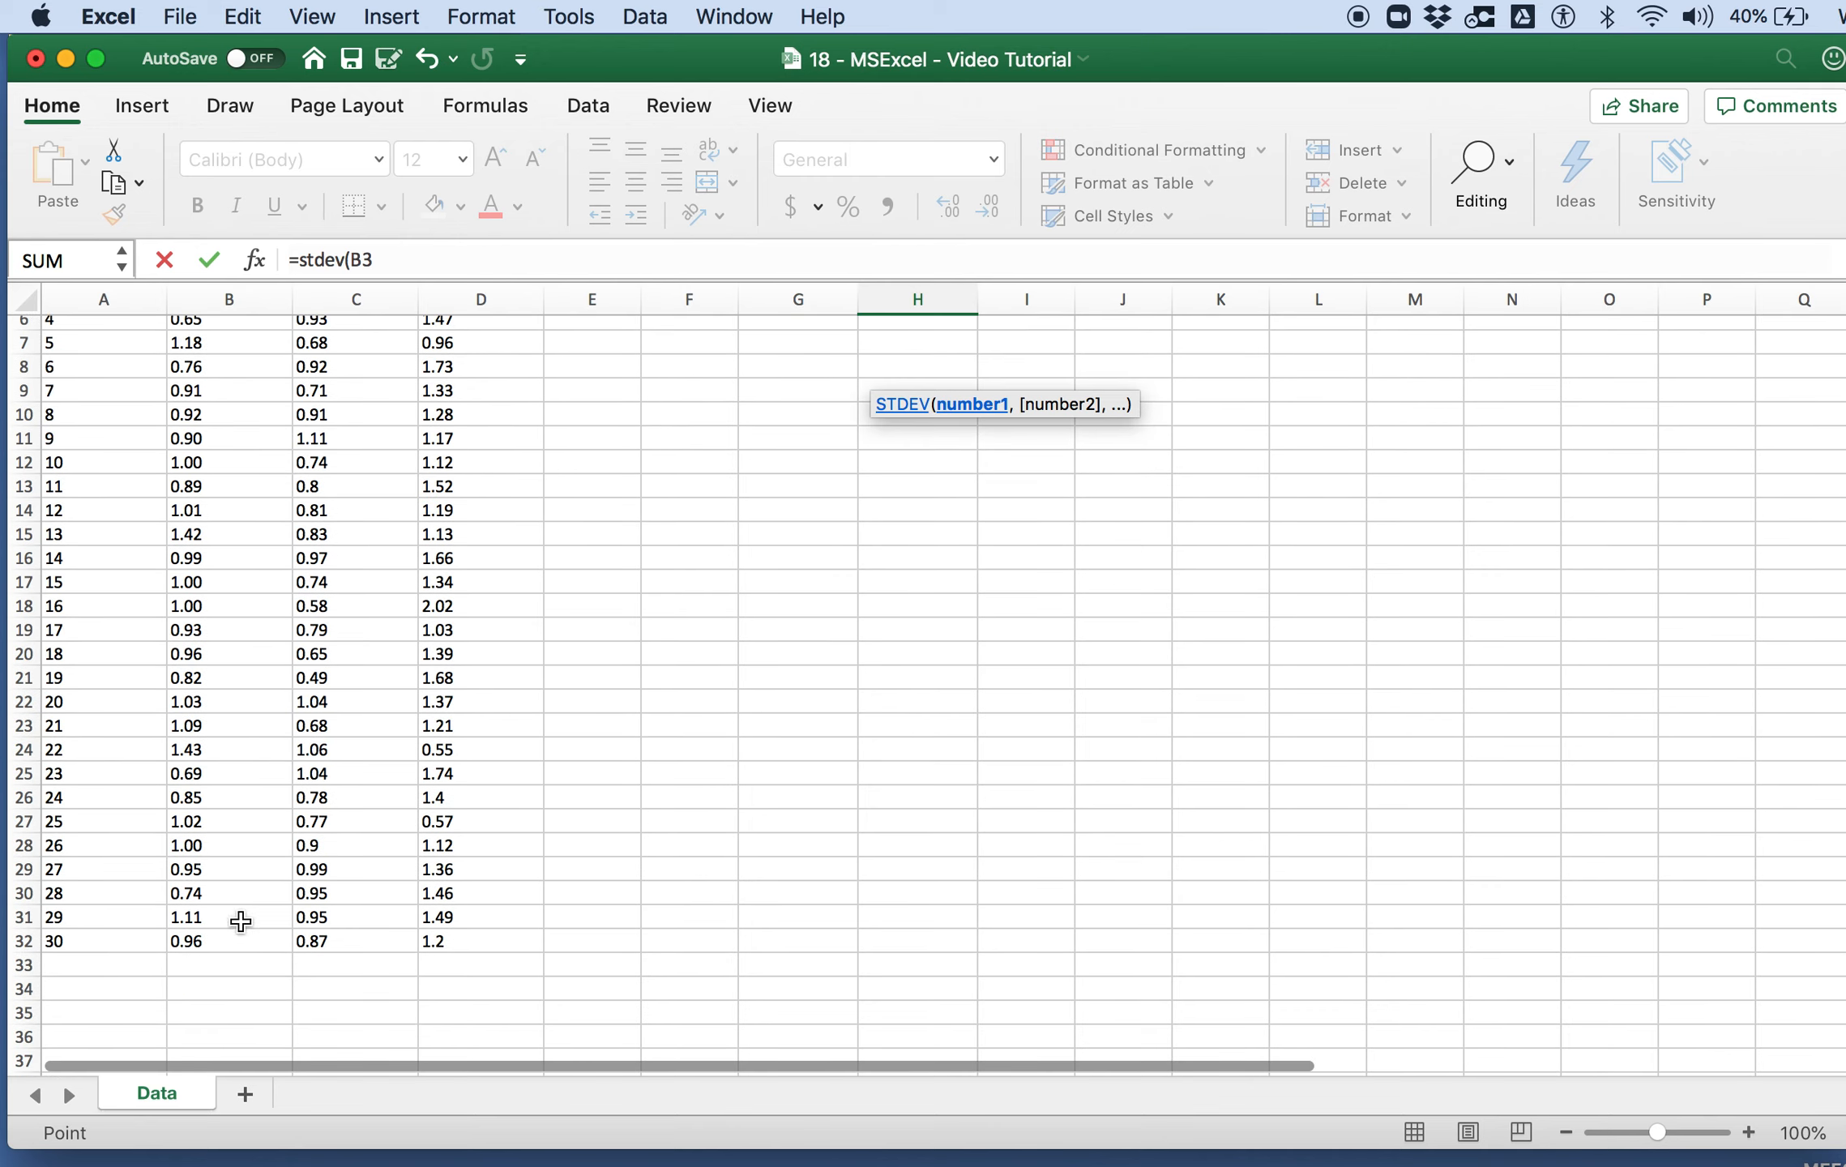
shift+click(235, 946)
key(Return)
Step: Calculate the Type B standard deviation in H4 with the STDEV function over C3:C32
scroll(915, 659, up, 5)
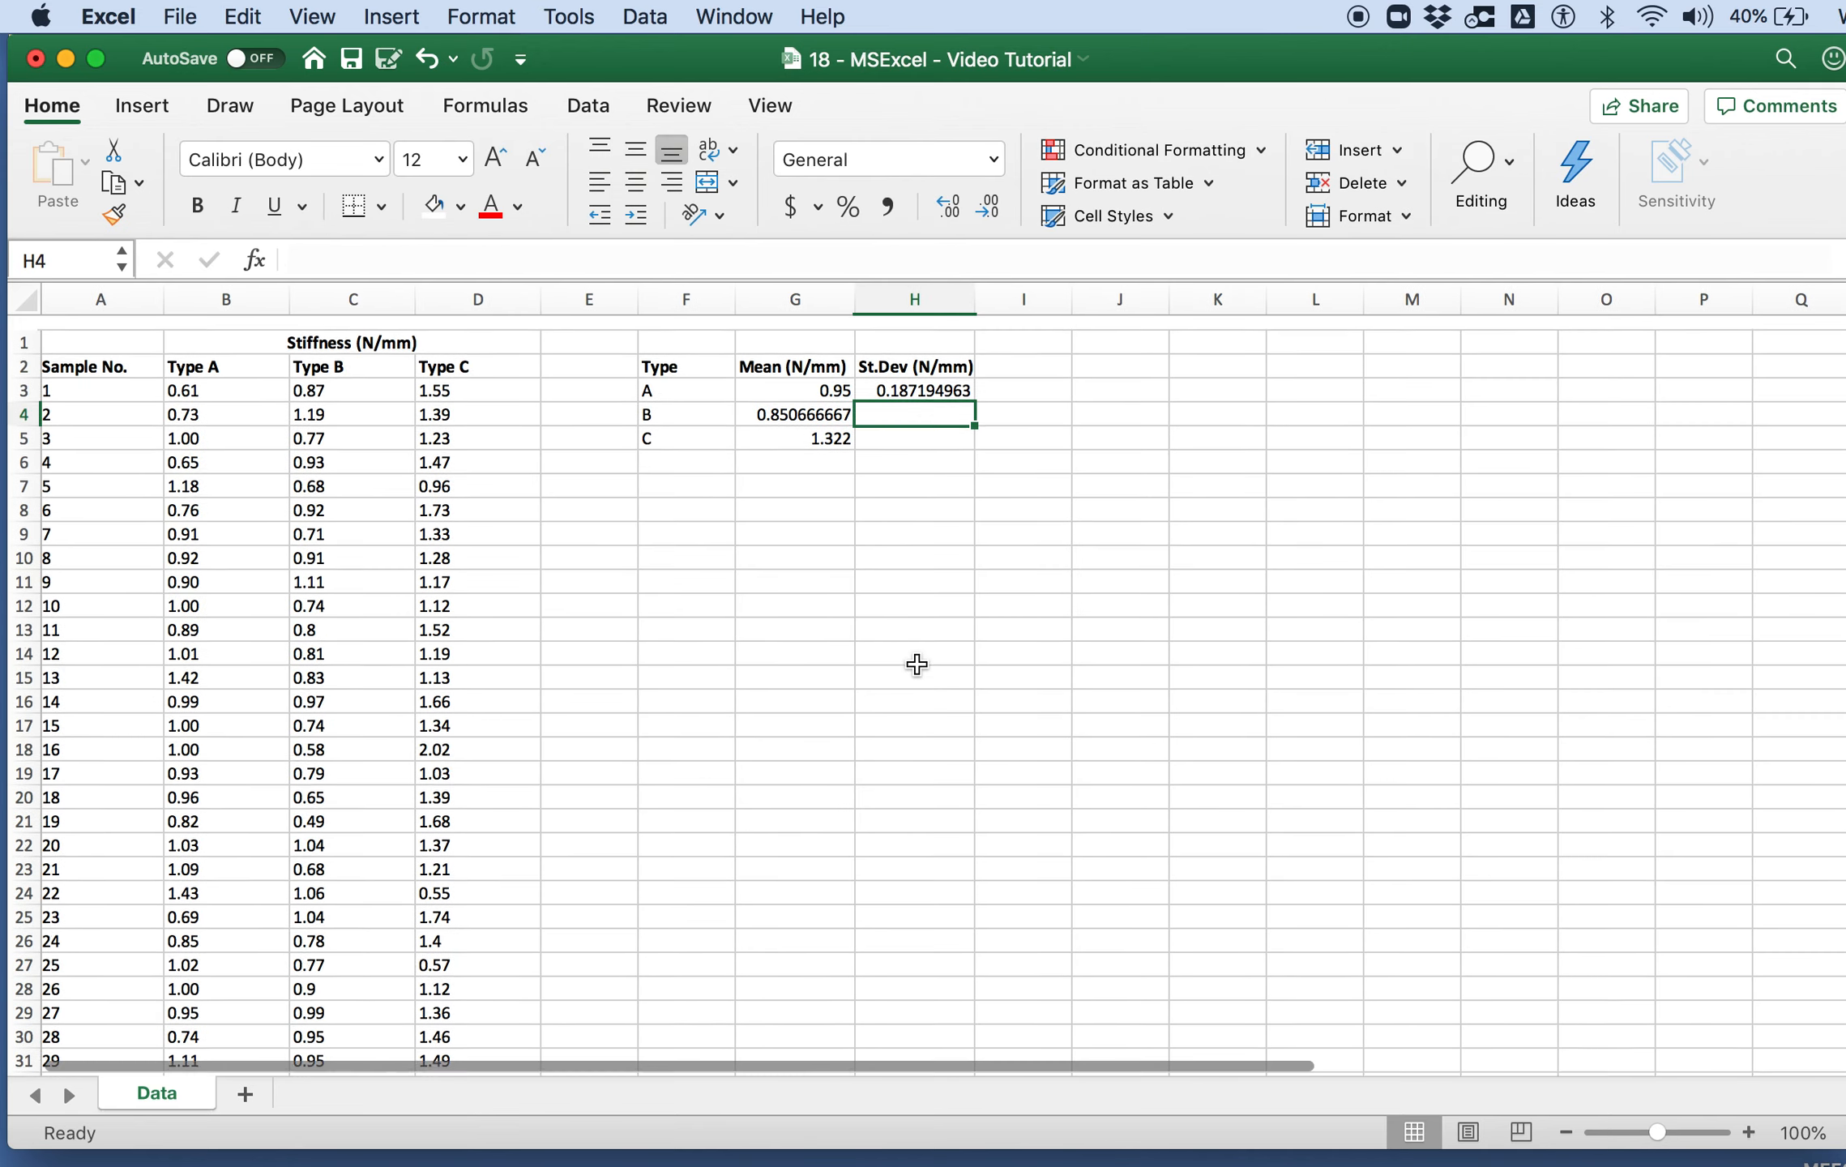
text(=stdev()
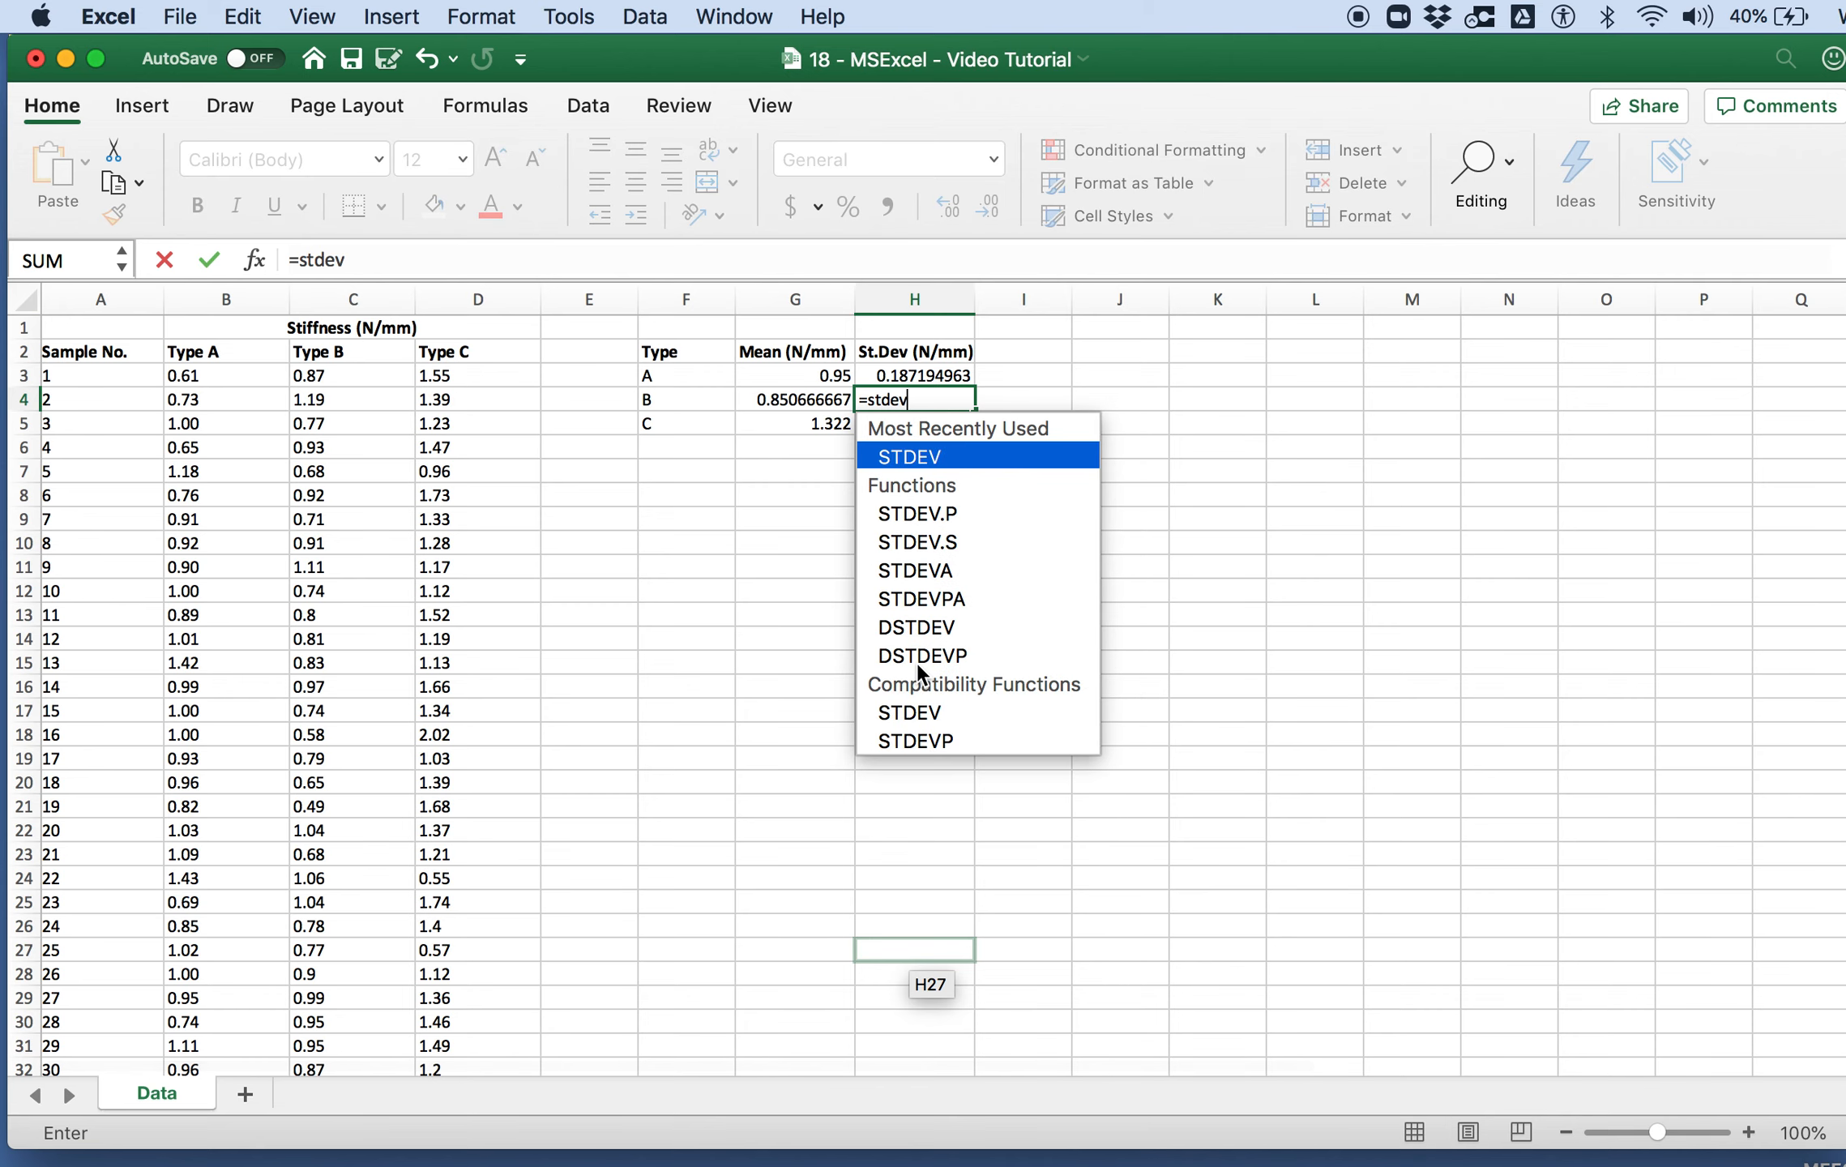
click(332, 381)
scroll(332, 730, down, 5)
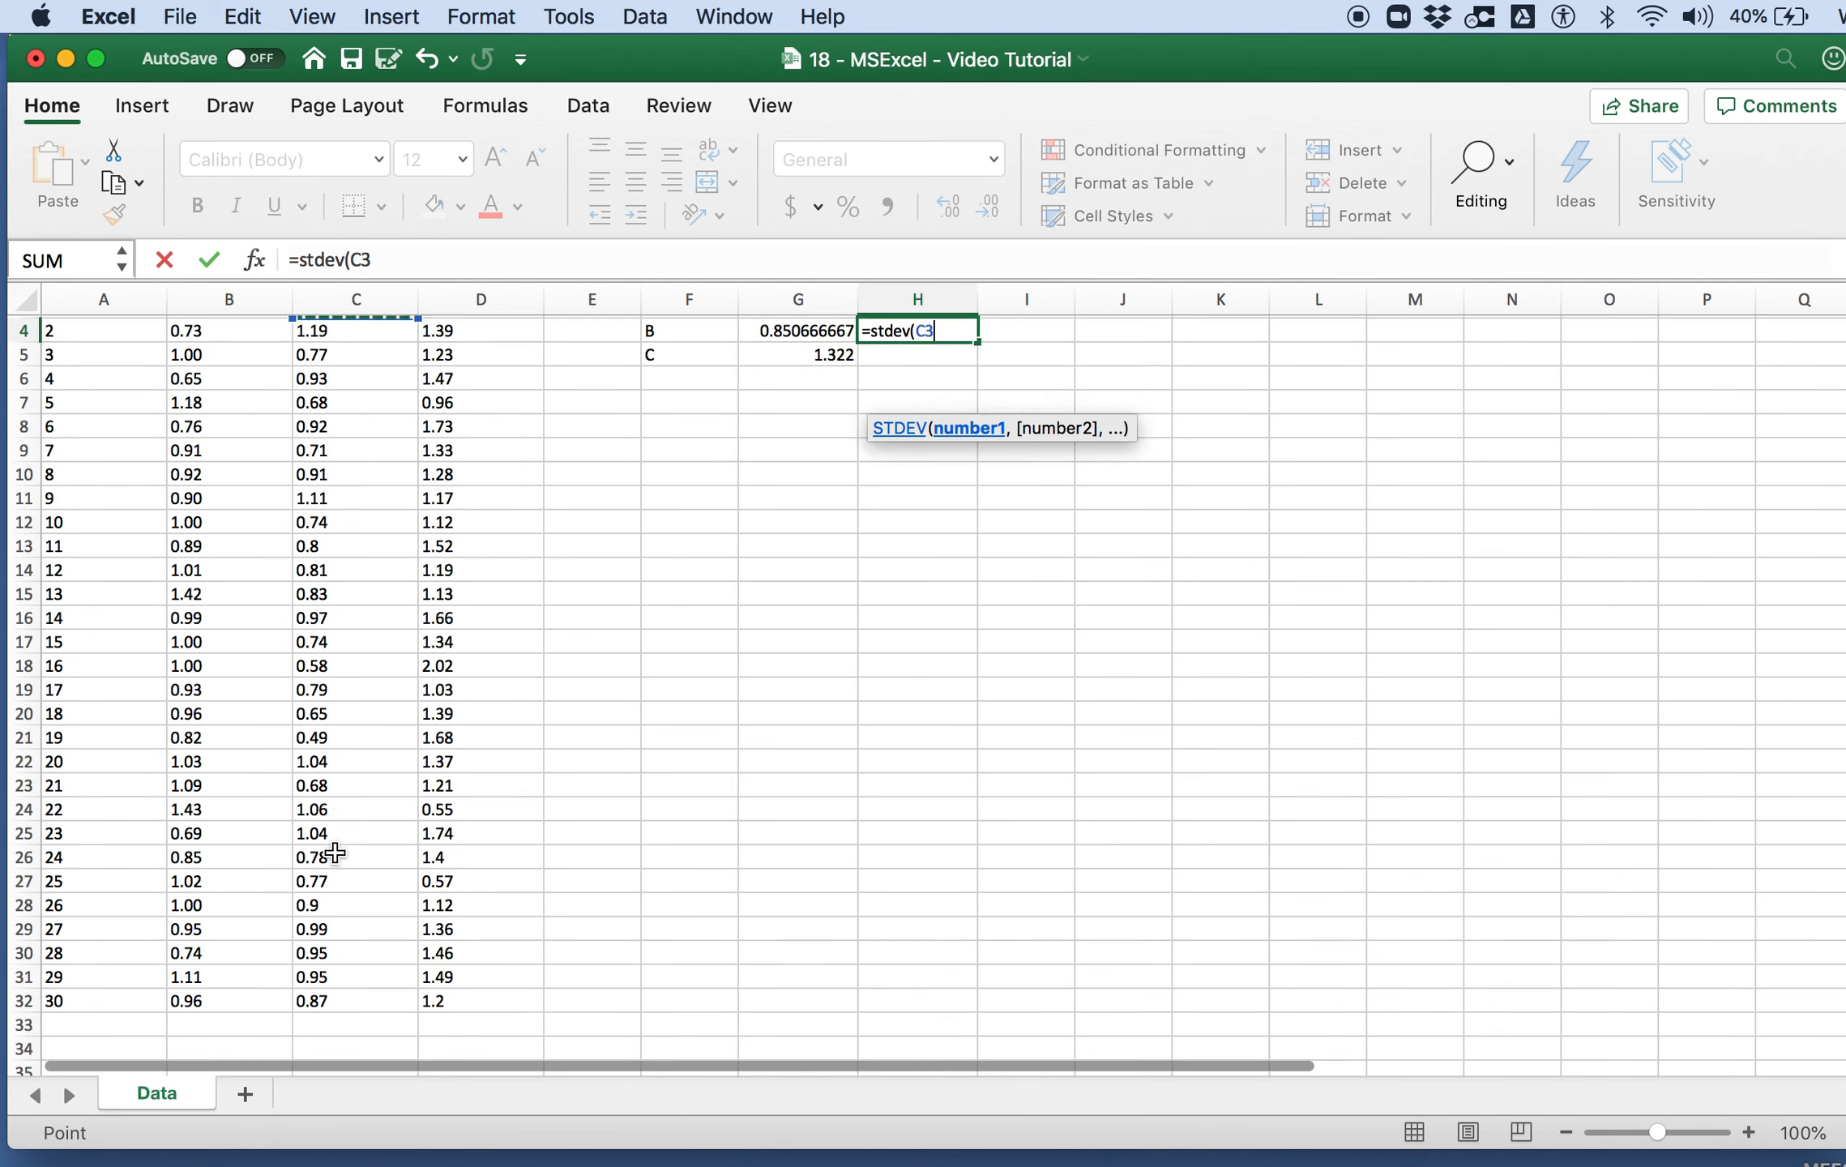
shift+click(335, 959)
text())
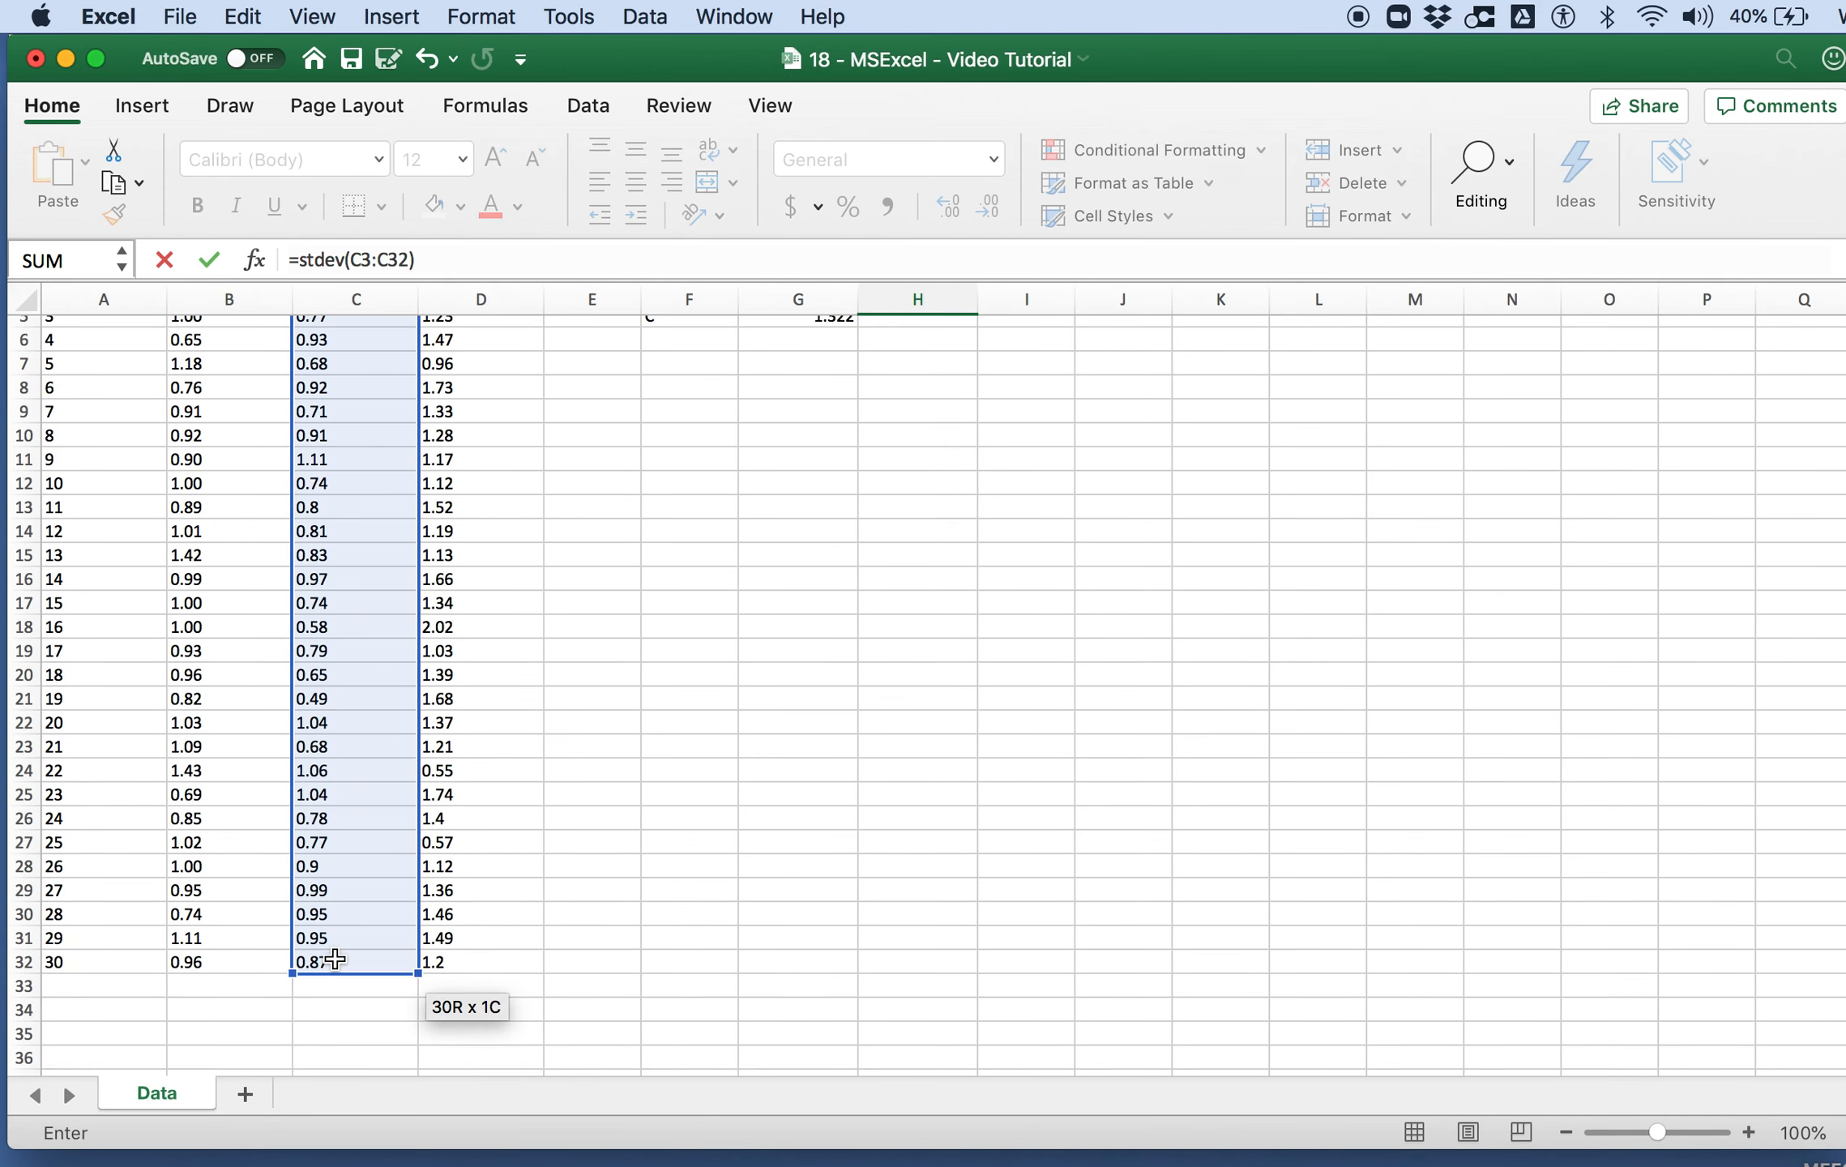
key(Escape)
scroll(335, 964, up, 5)
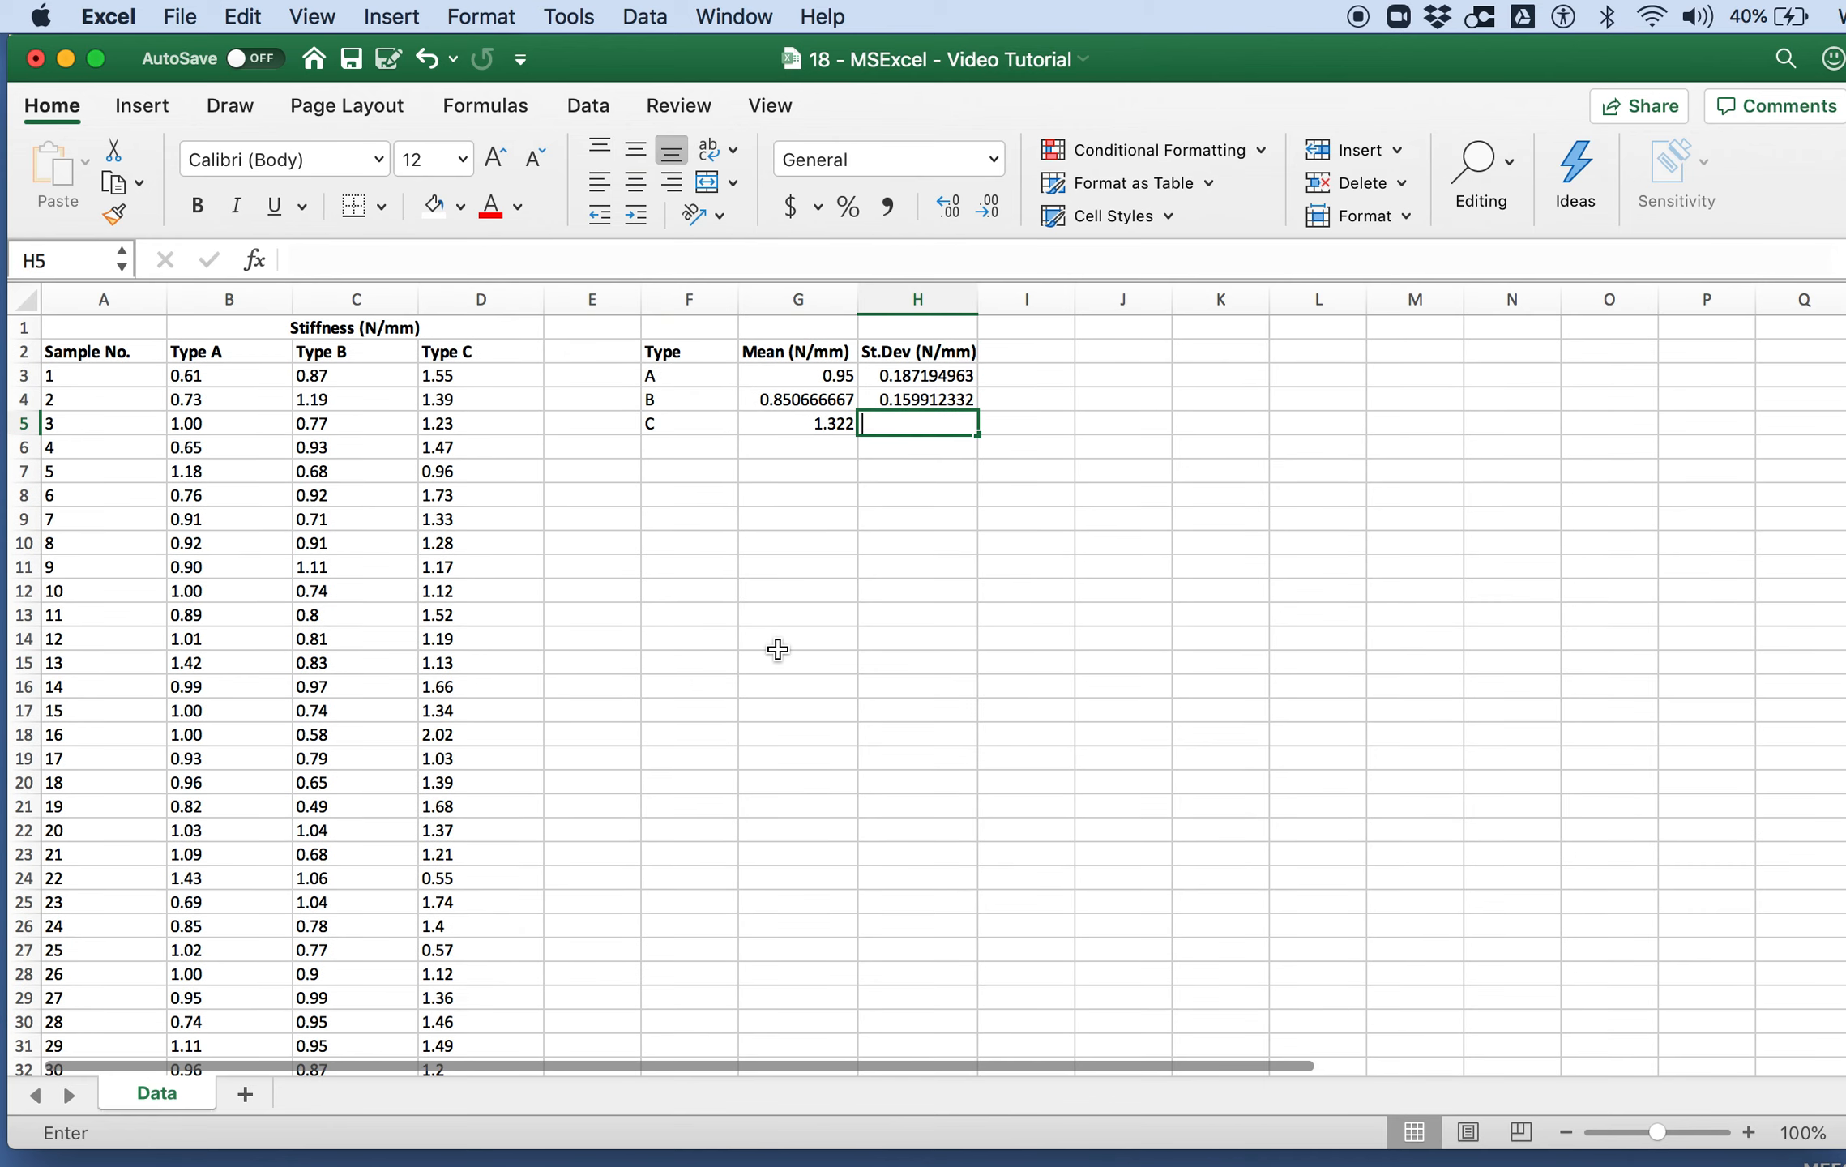
Step: Calculate the Type C standard deviation in H5 with the STDEV function over D3:D32
text(=)
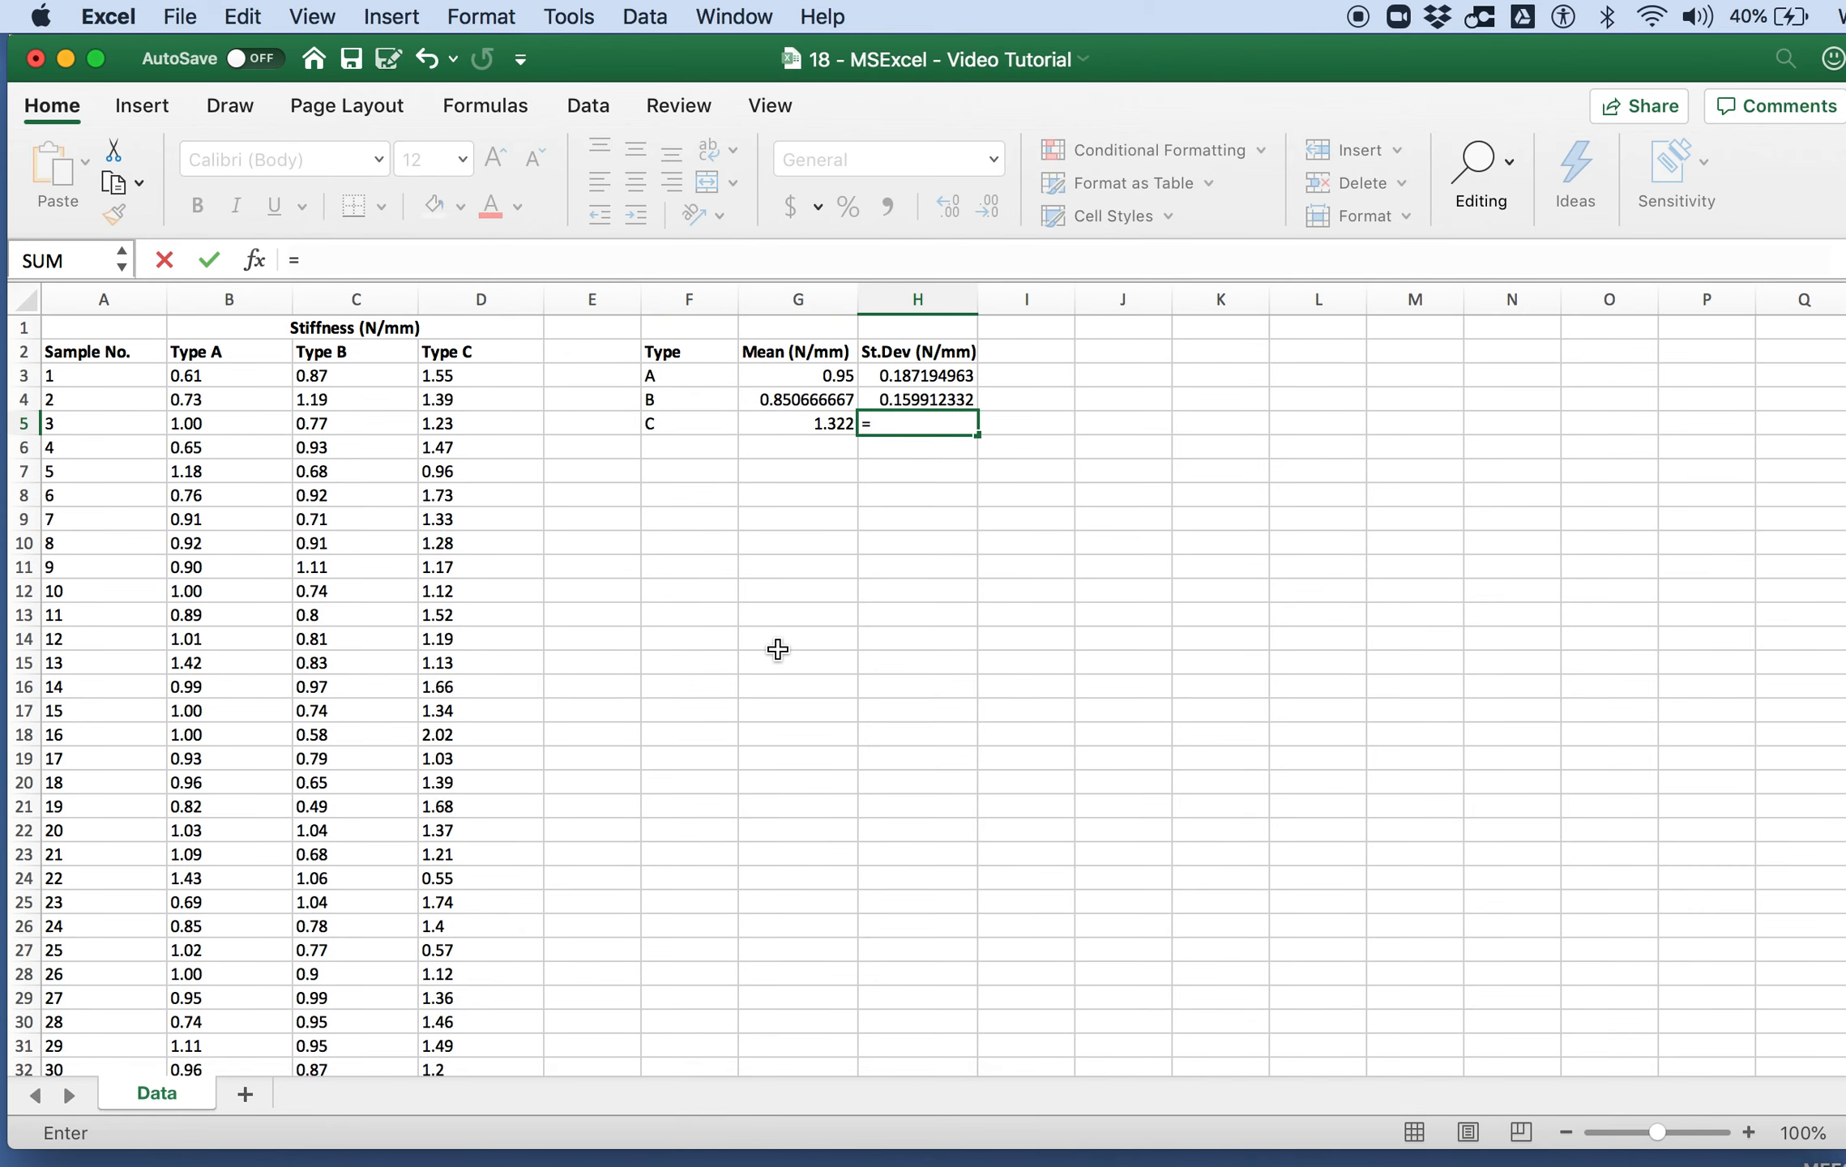
text(stdev()
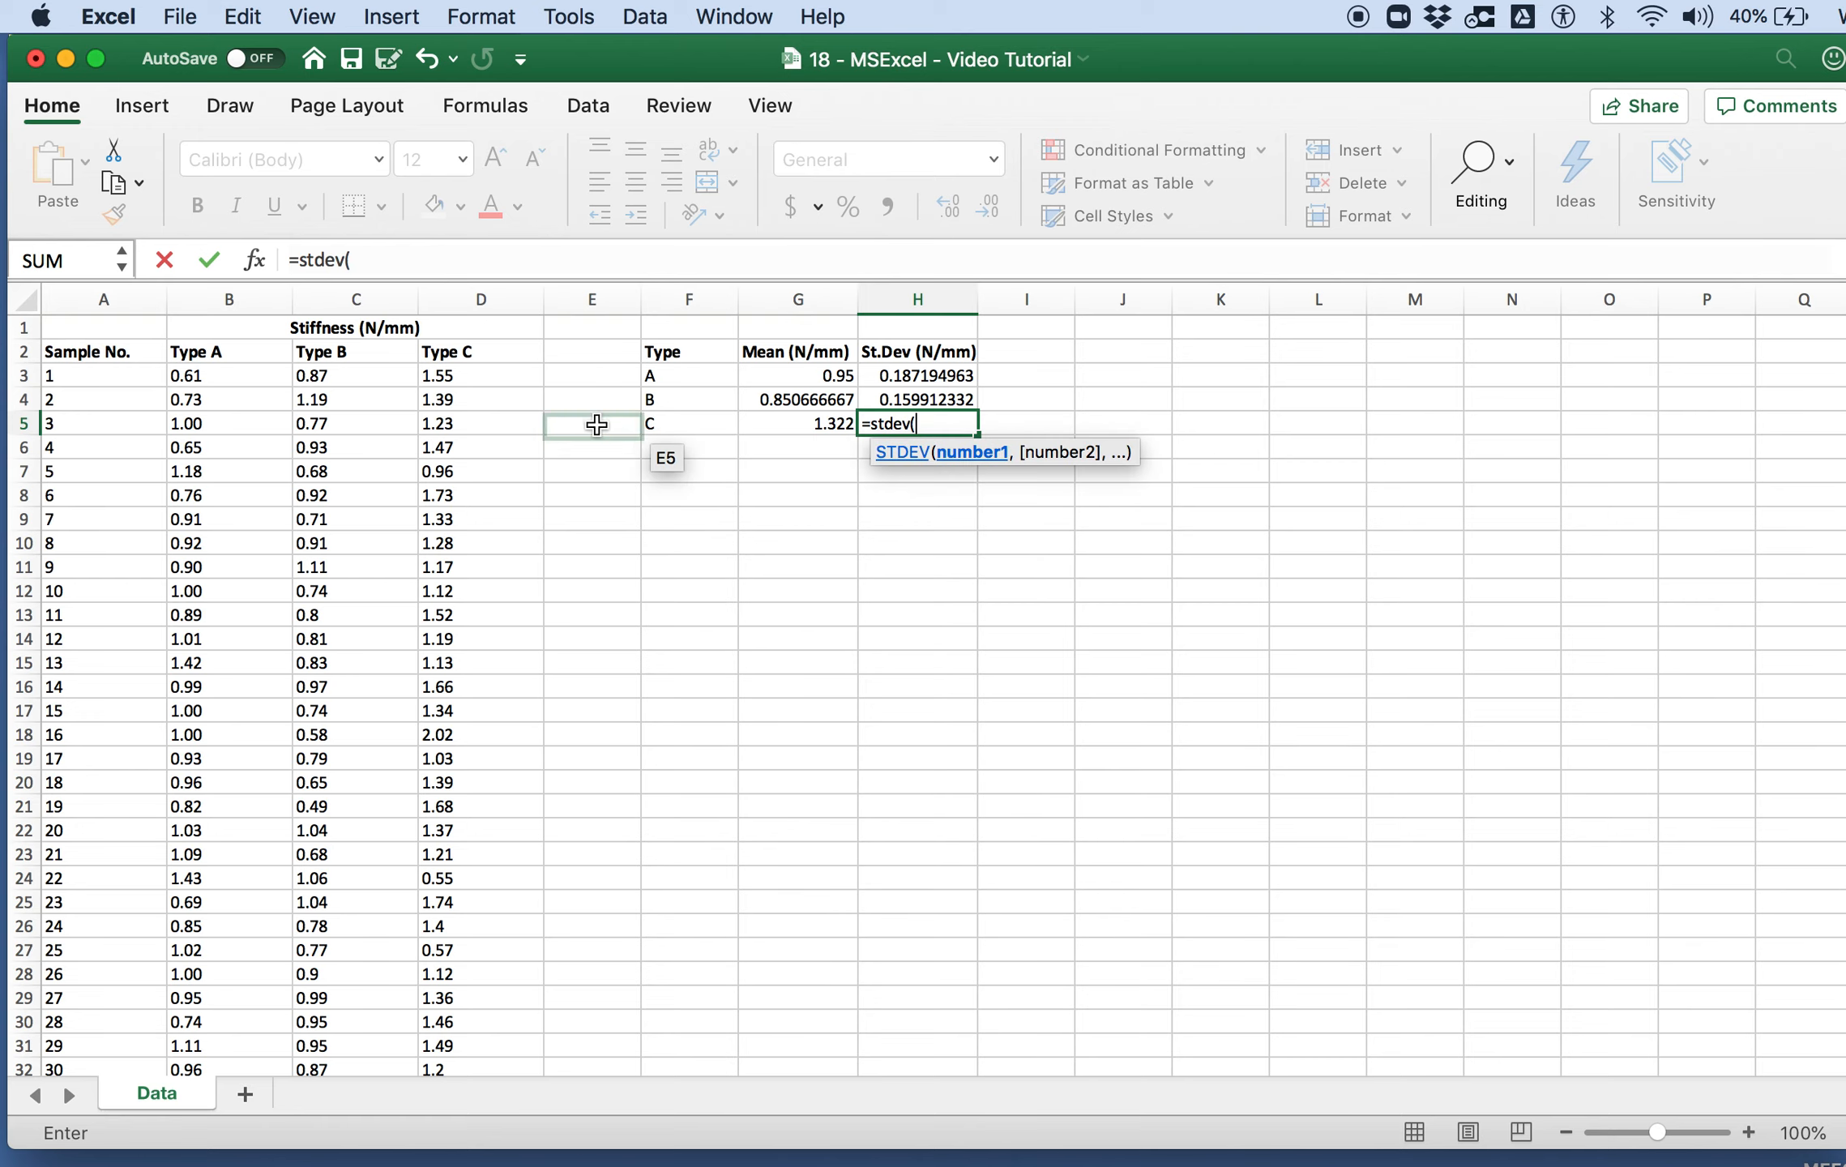
click(493, 377)
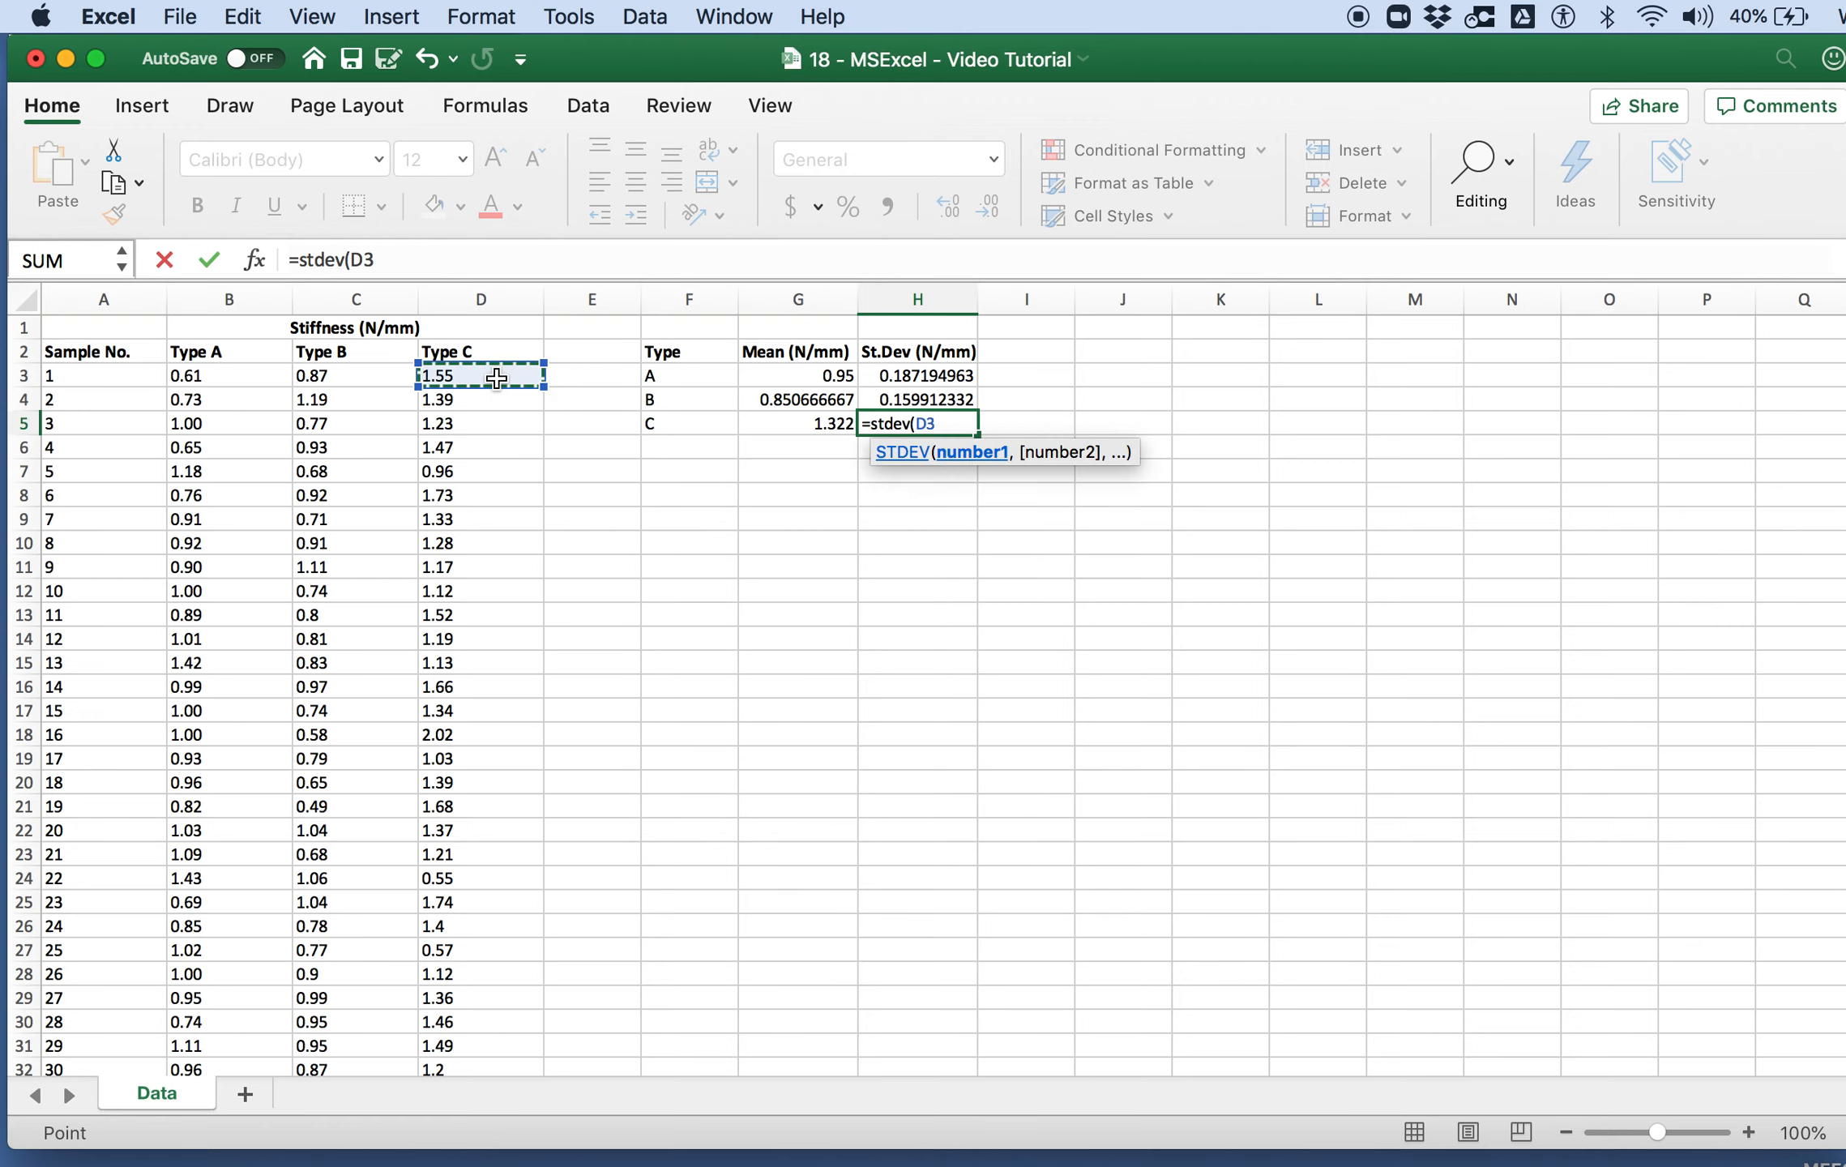
scroll(463, 679, down, 3)
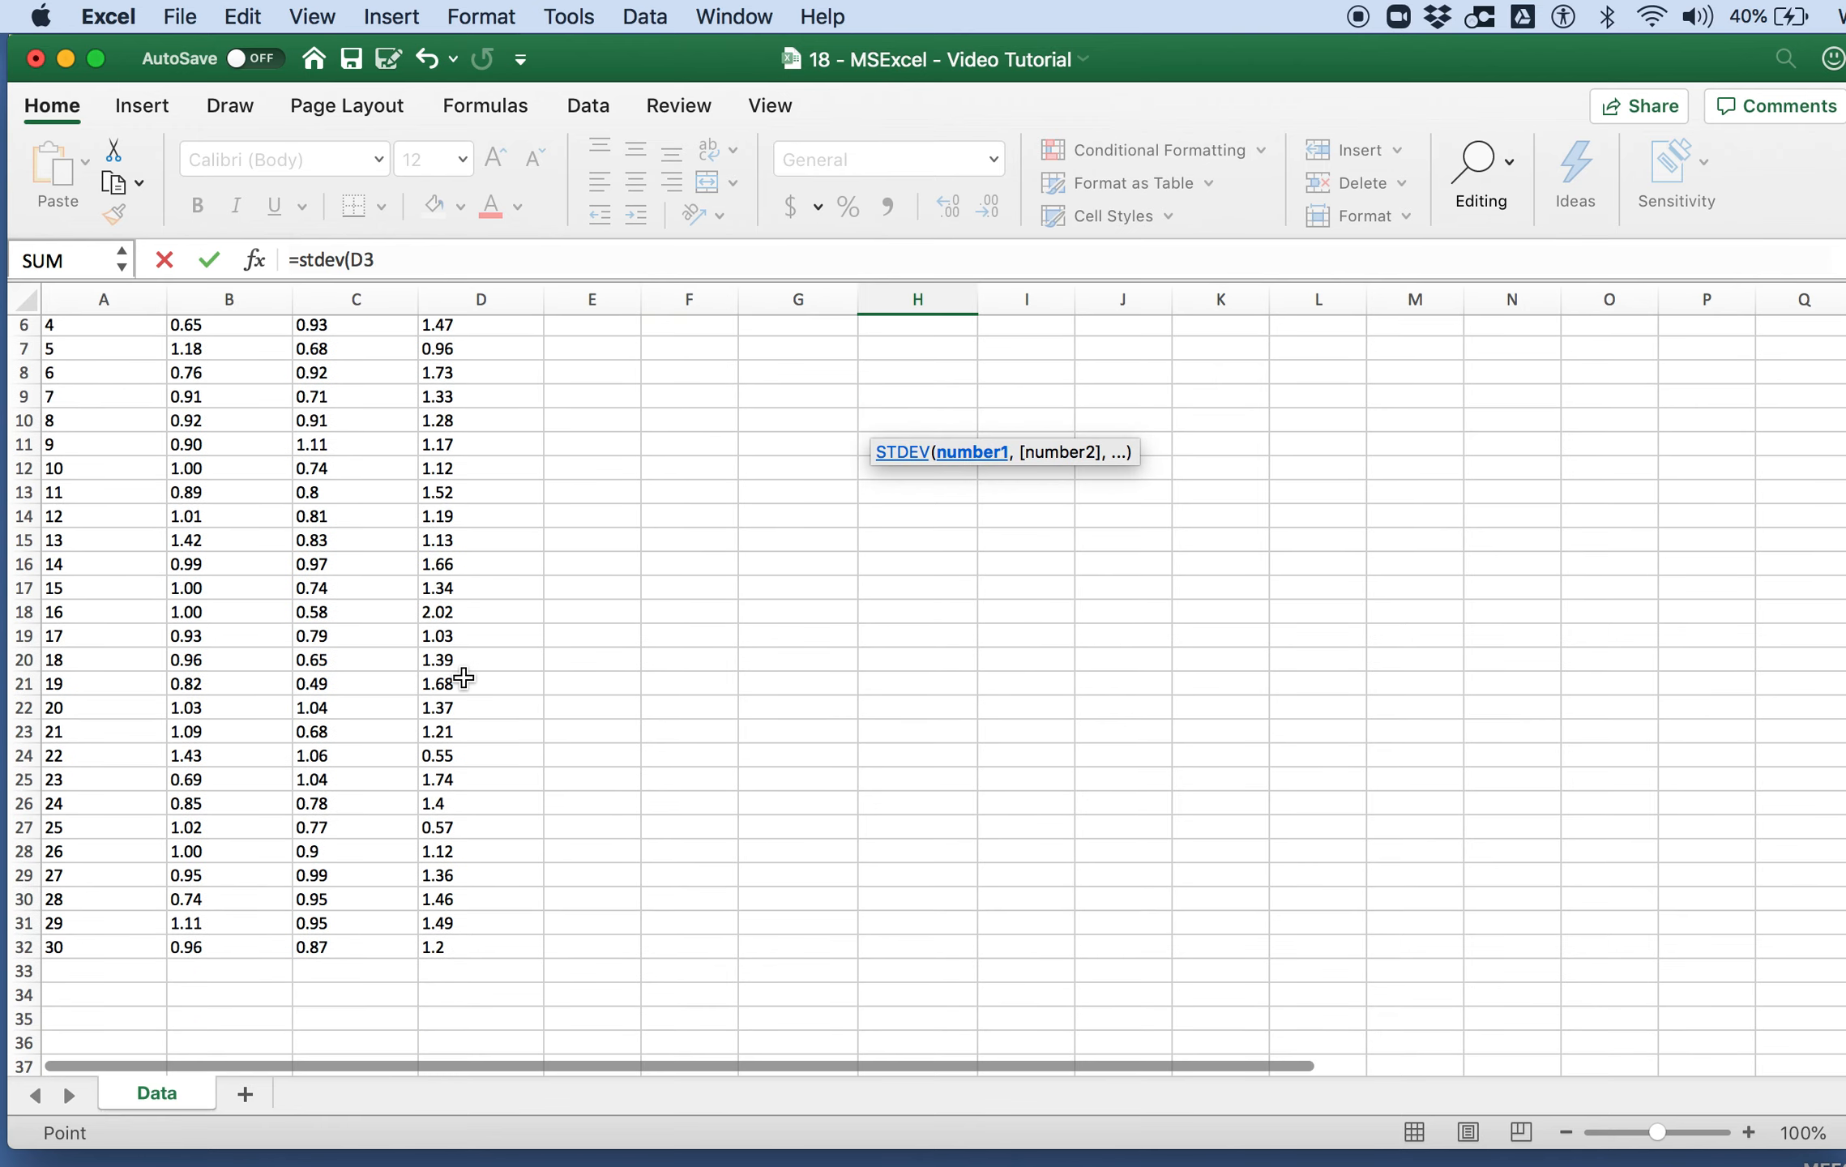
shift+click(459, 945)
key(Return)
scroll(886, 721, up, 3)
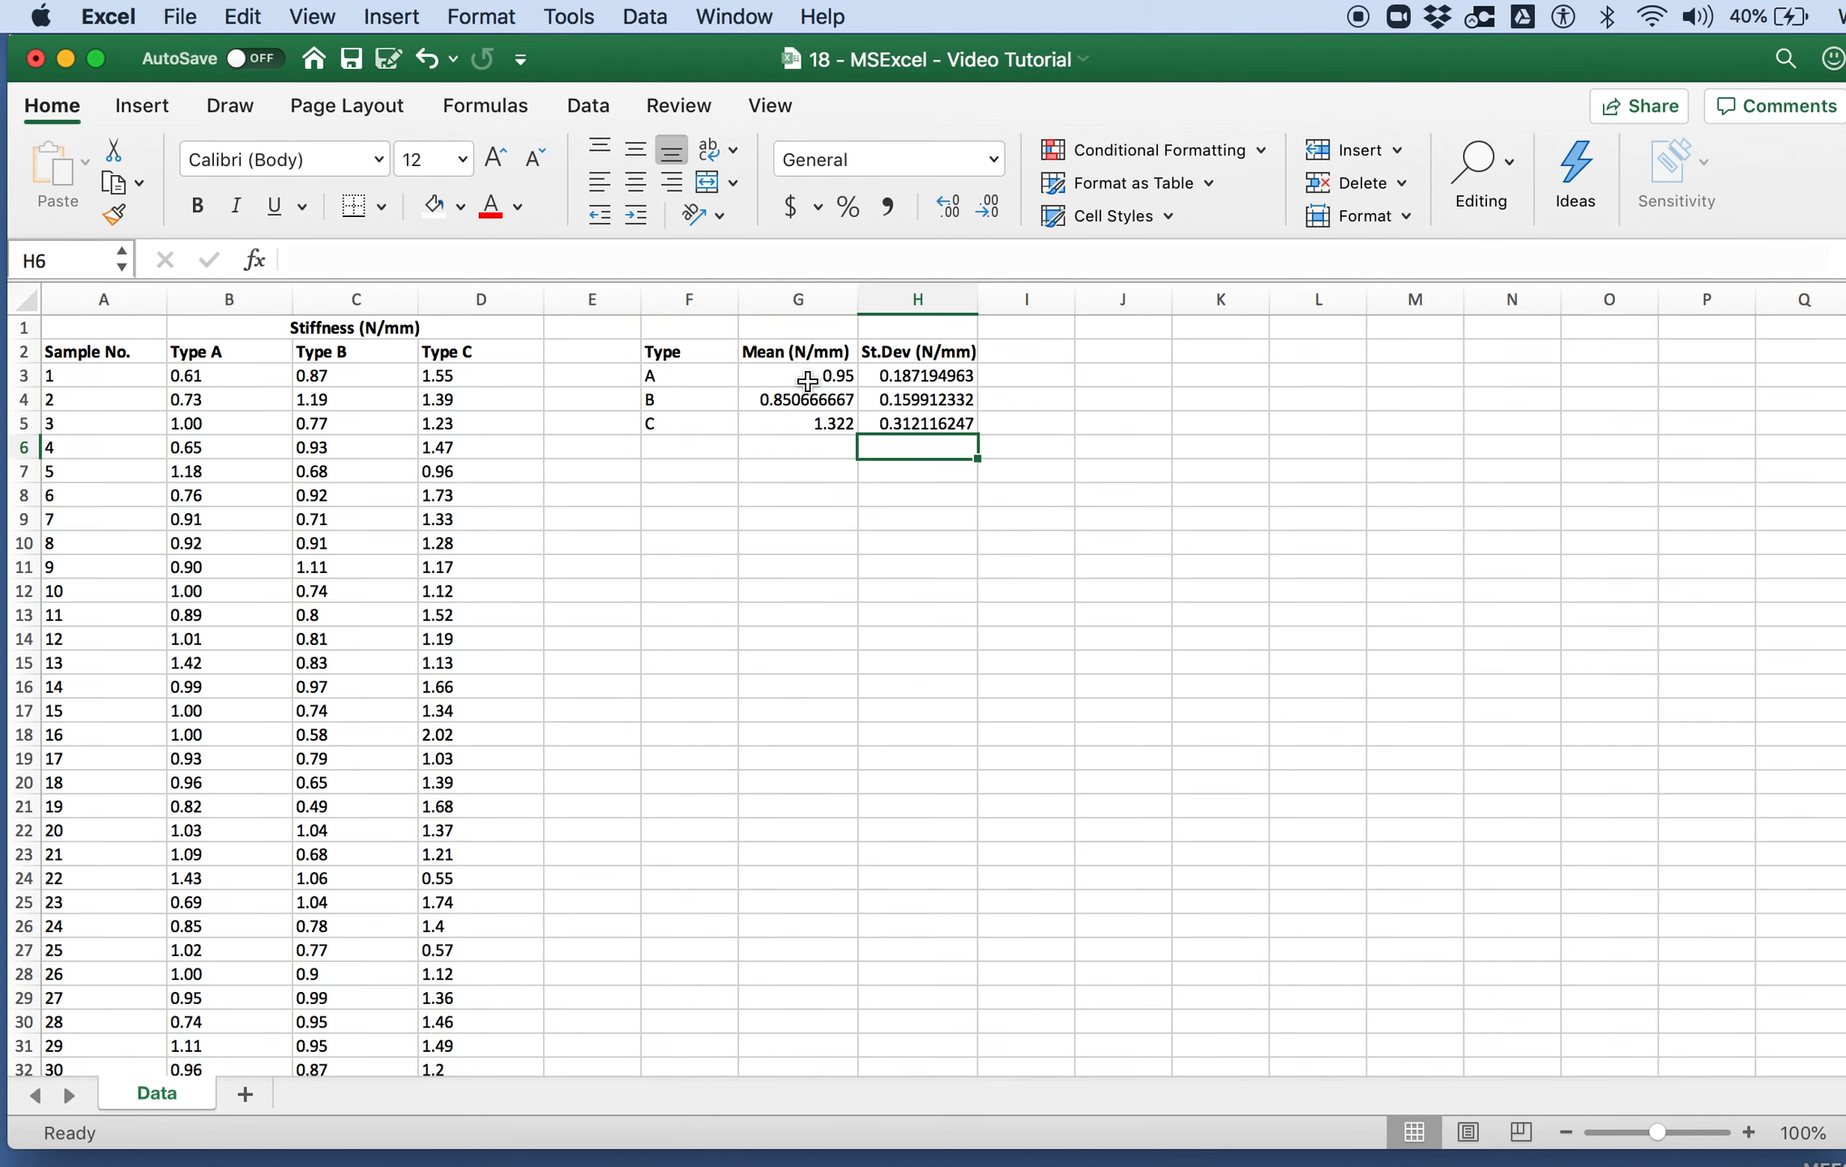
Step: Format the mean and standard deviation values in G3:H5 as Number with 2 decimal places
drag(810, 375, 892, 419)
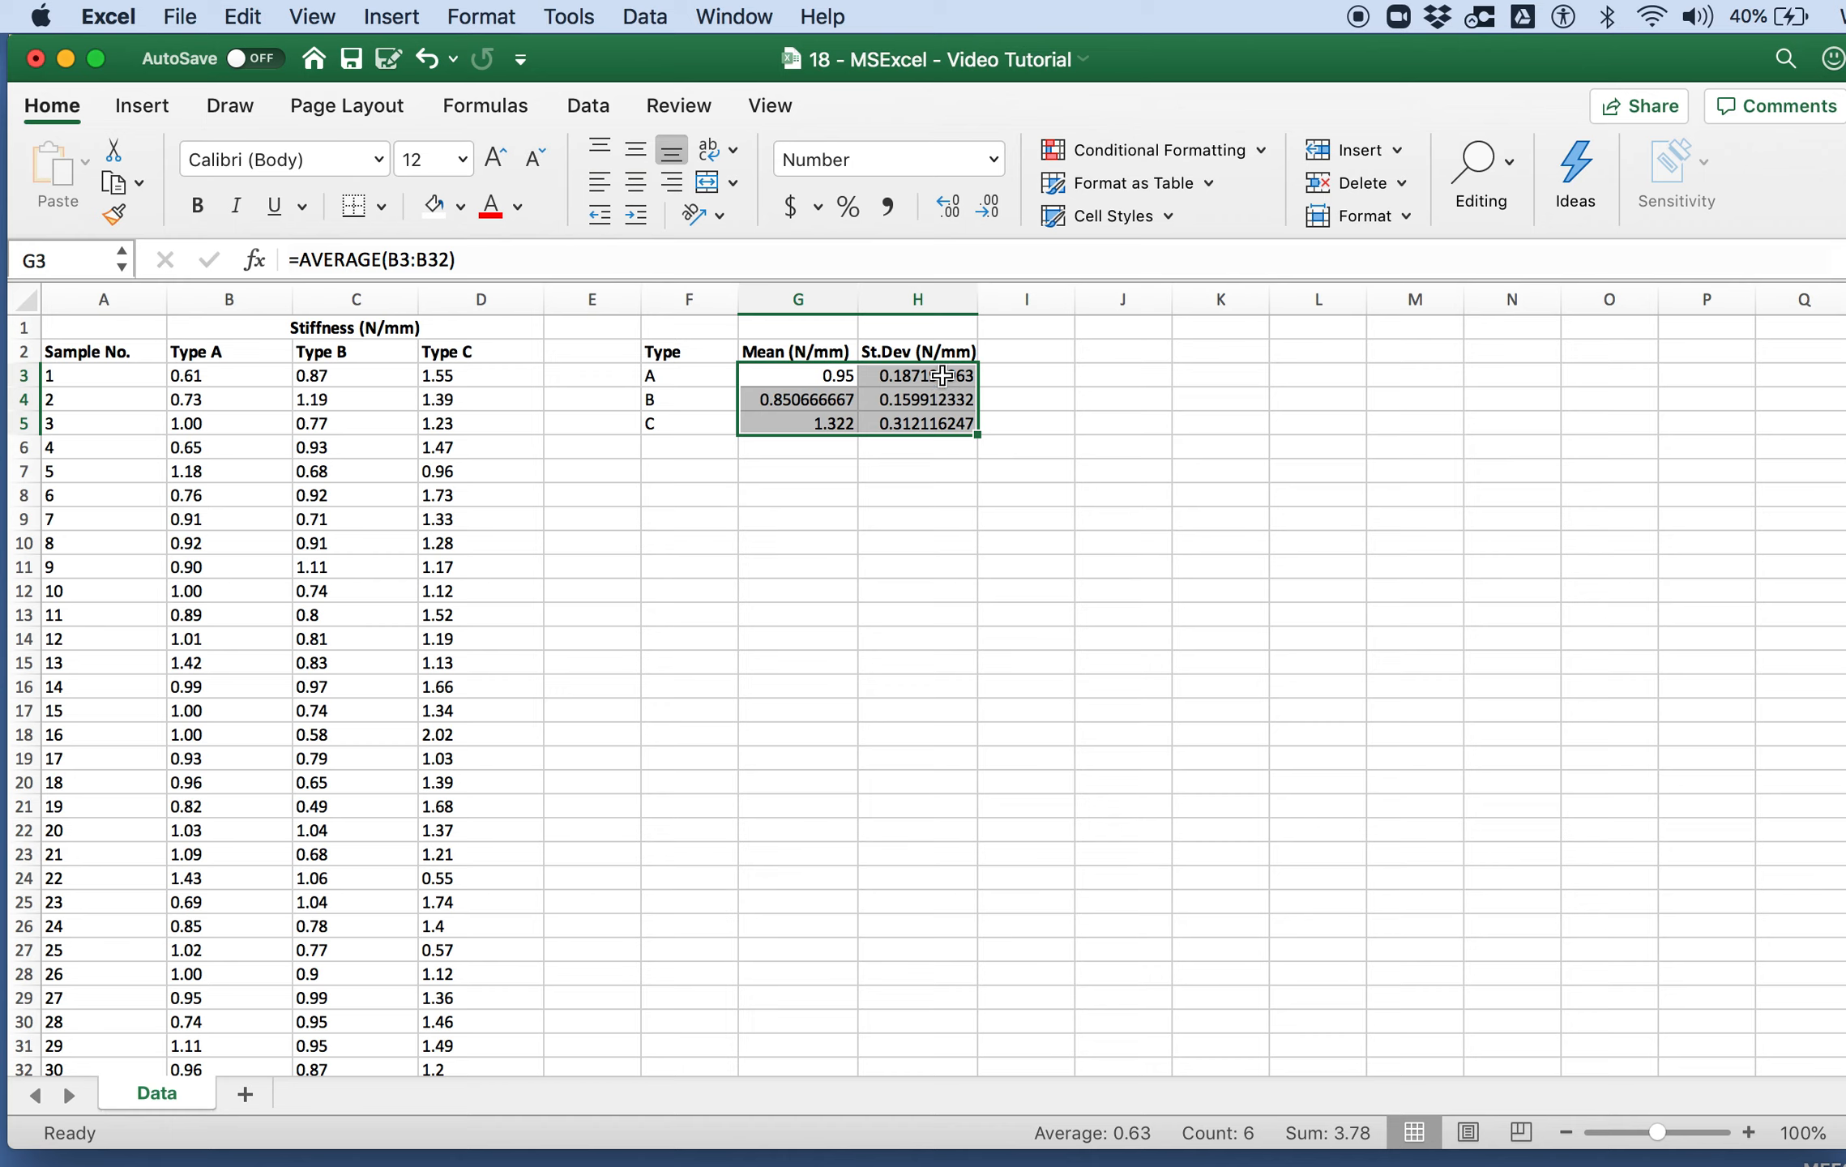
click(506, 17)
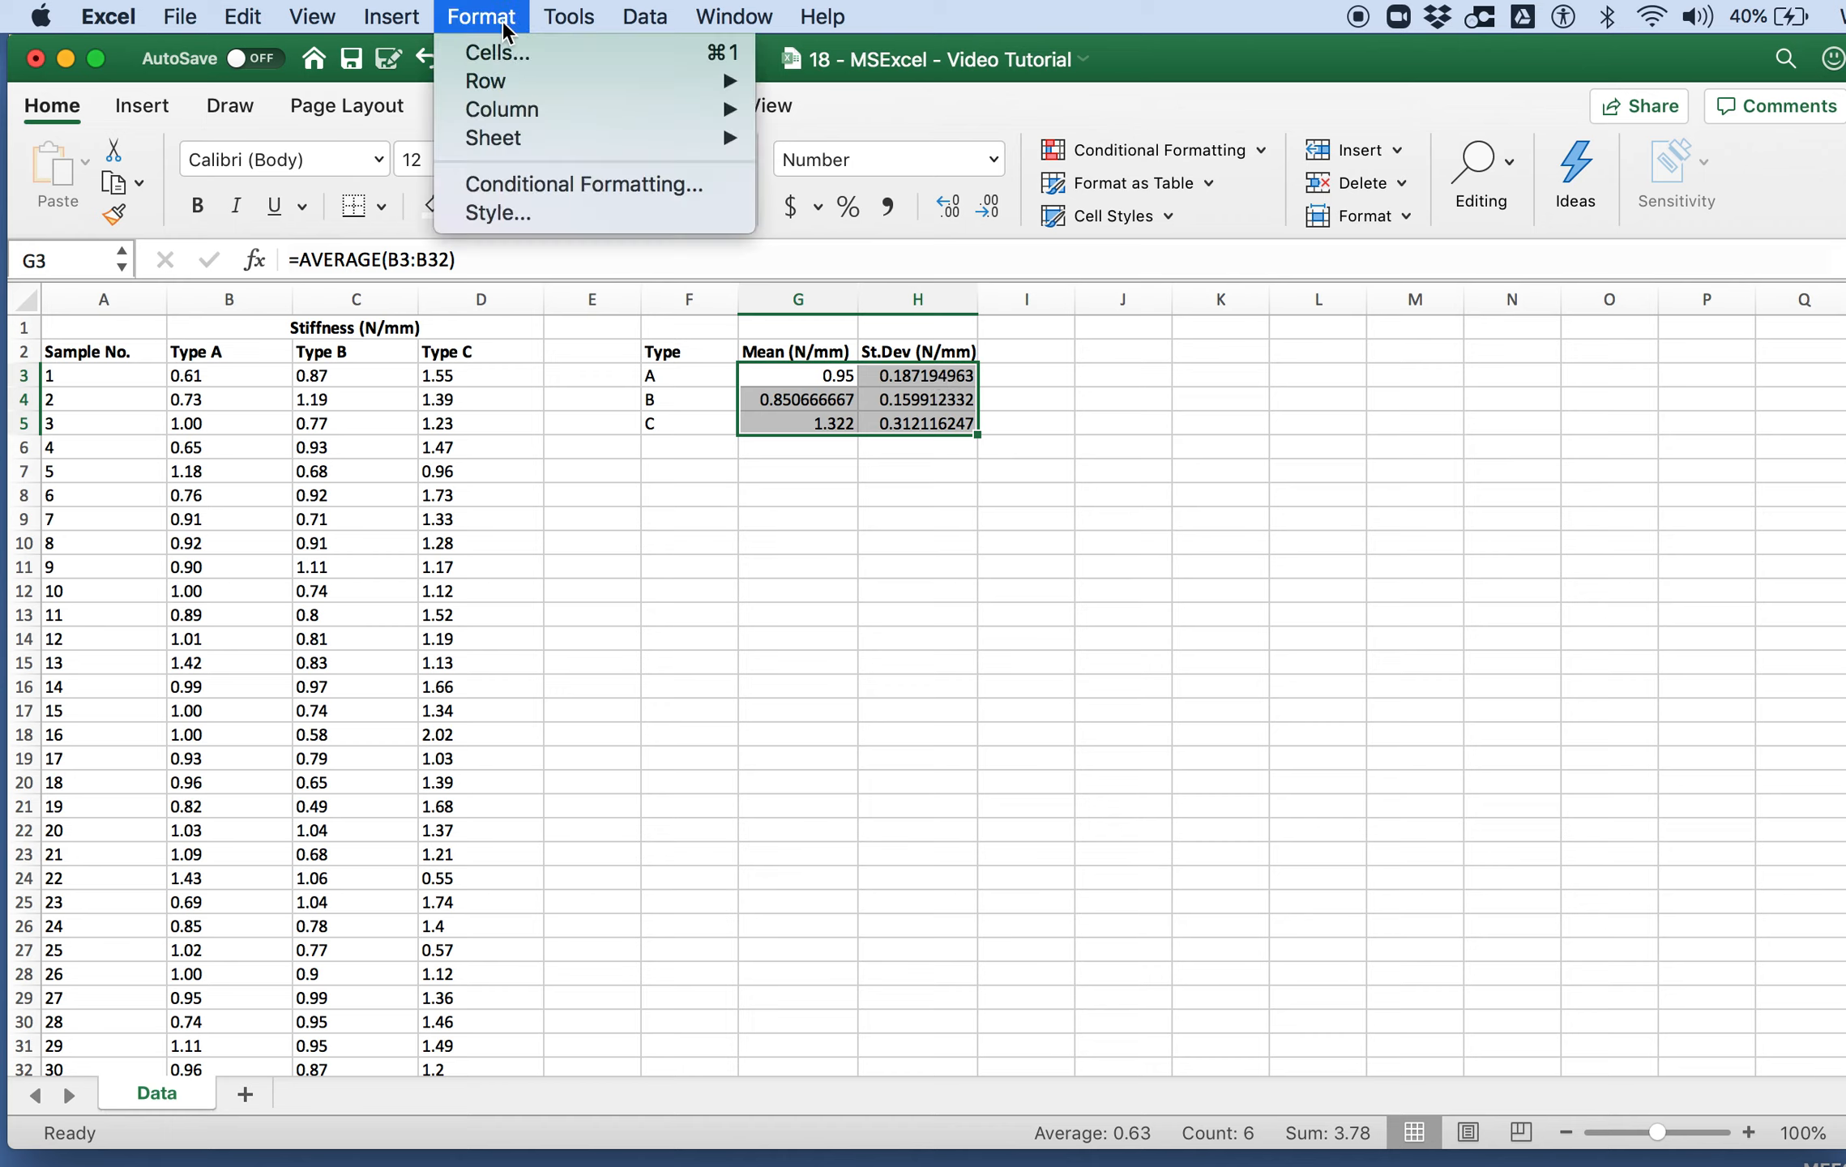
click(505, 26)
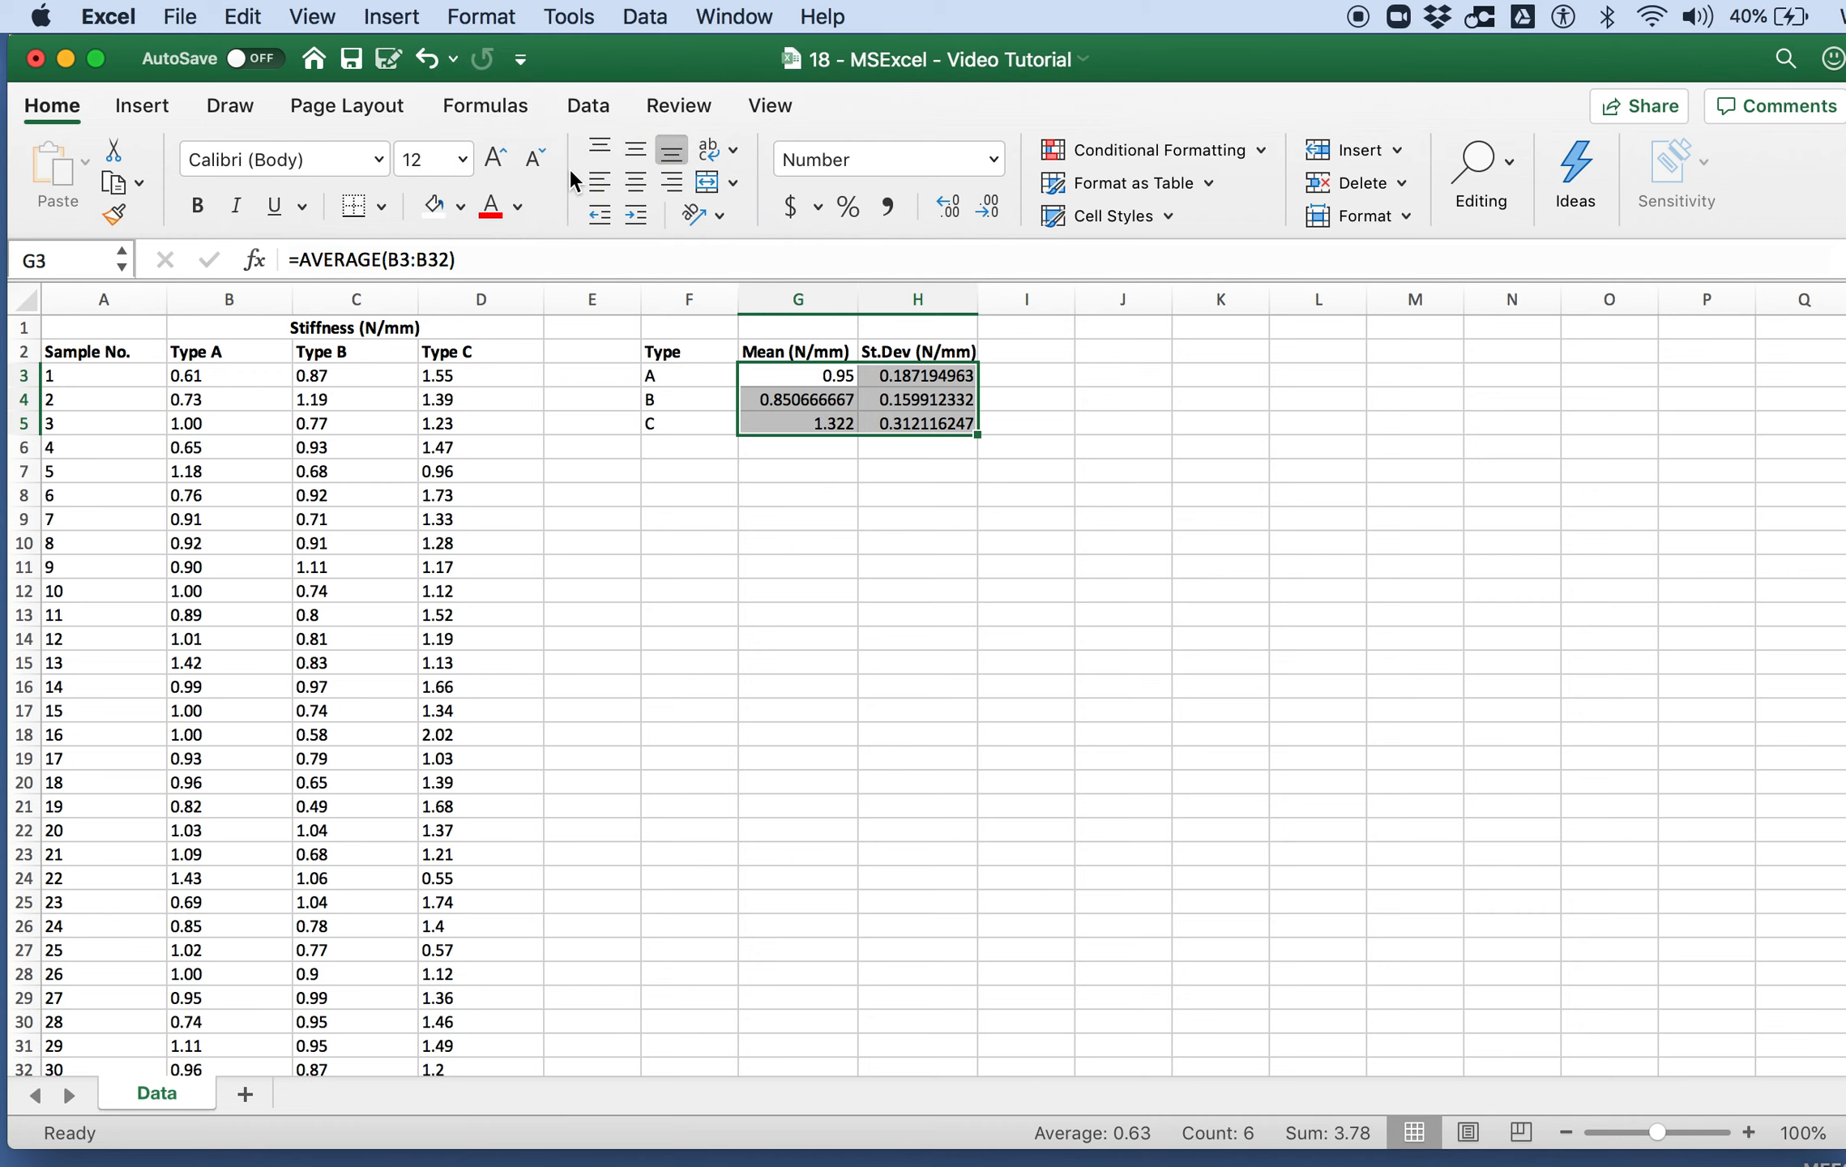
key(super+1)
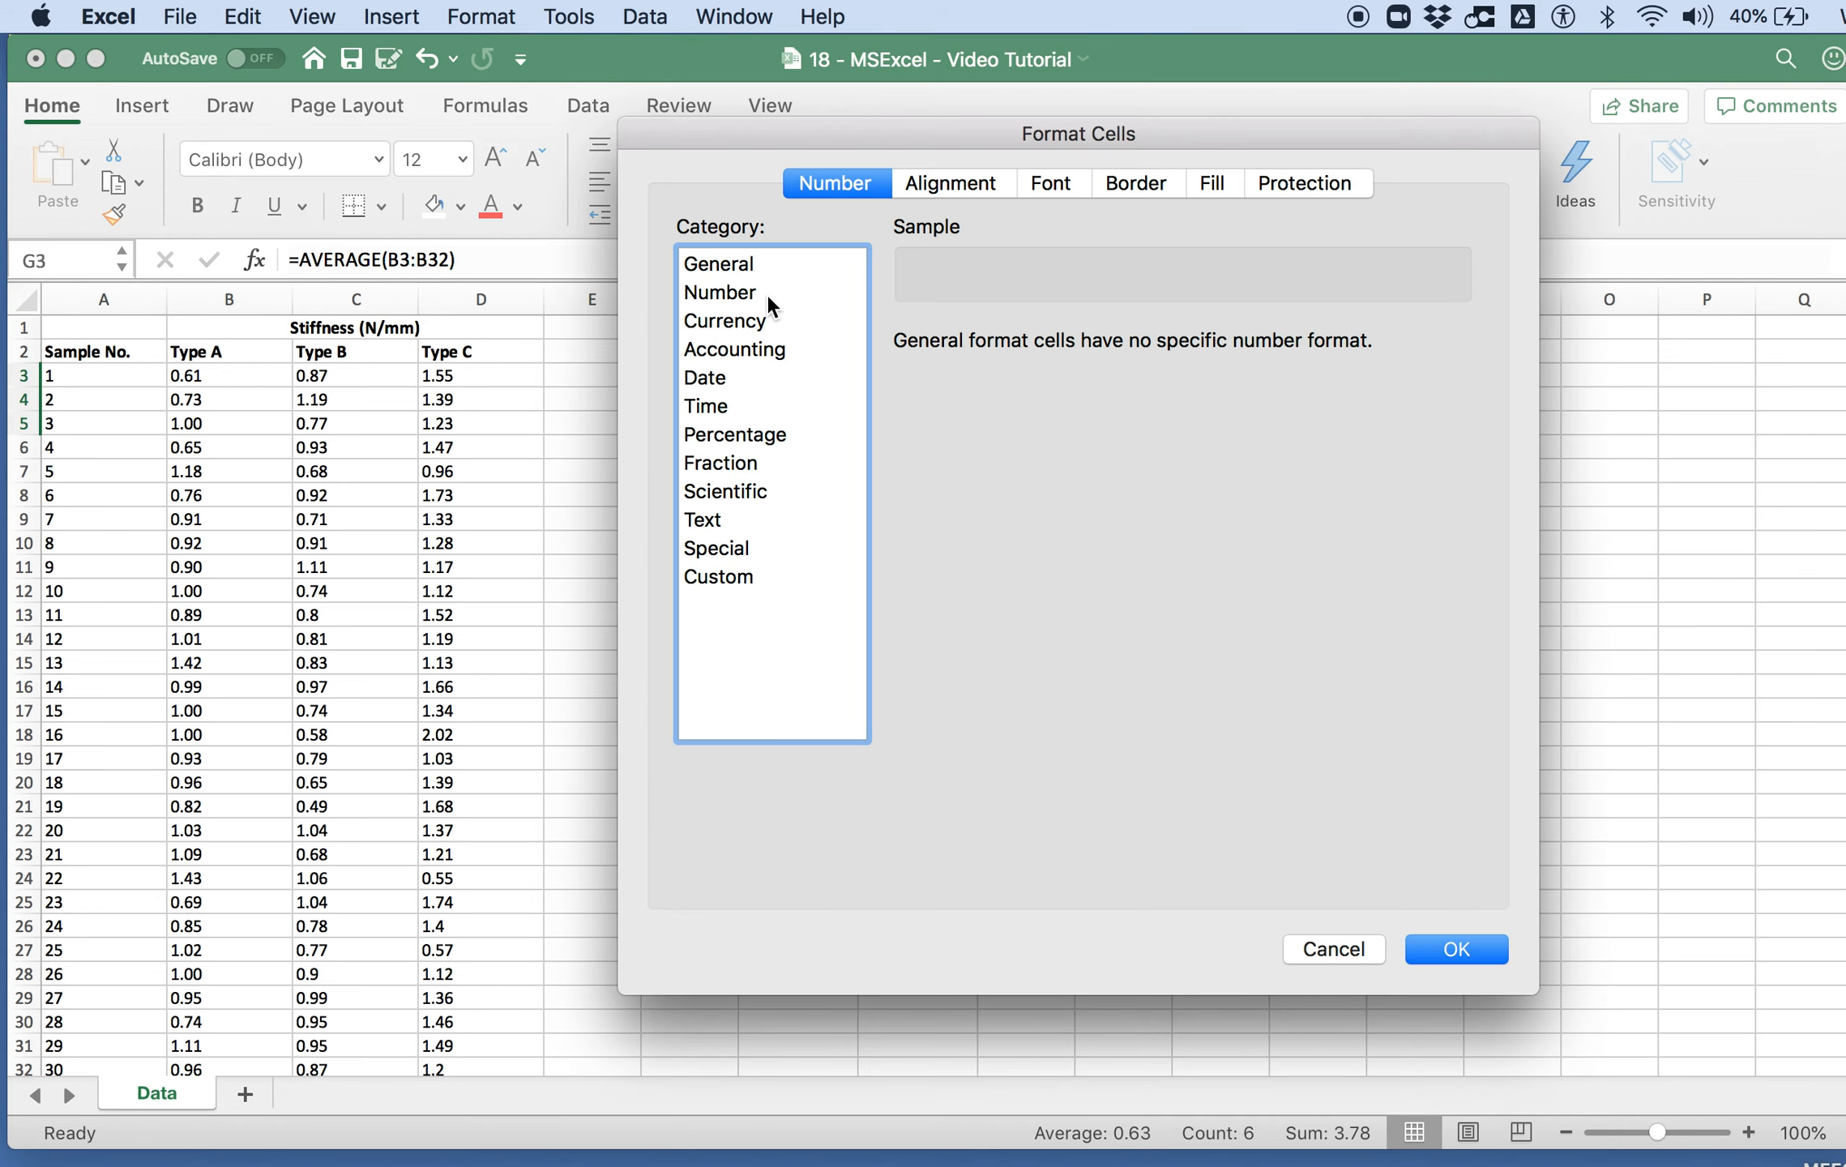
click(766, 294)
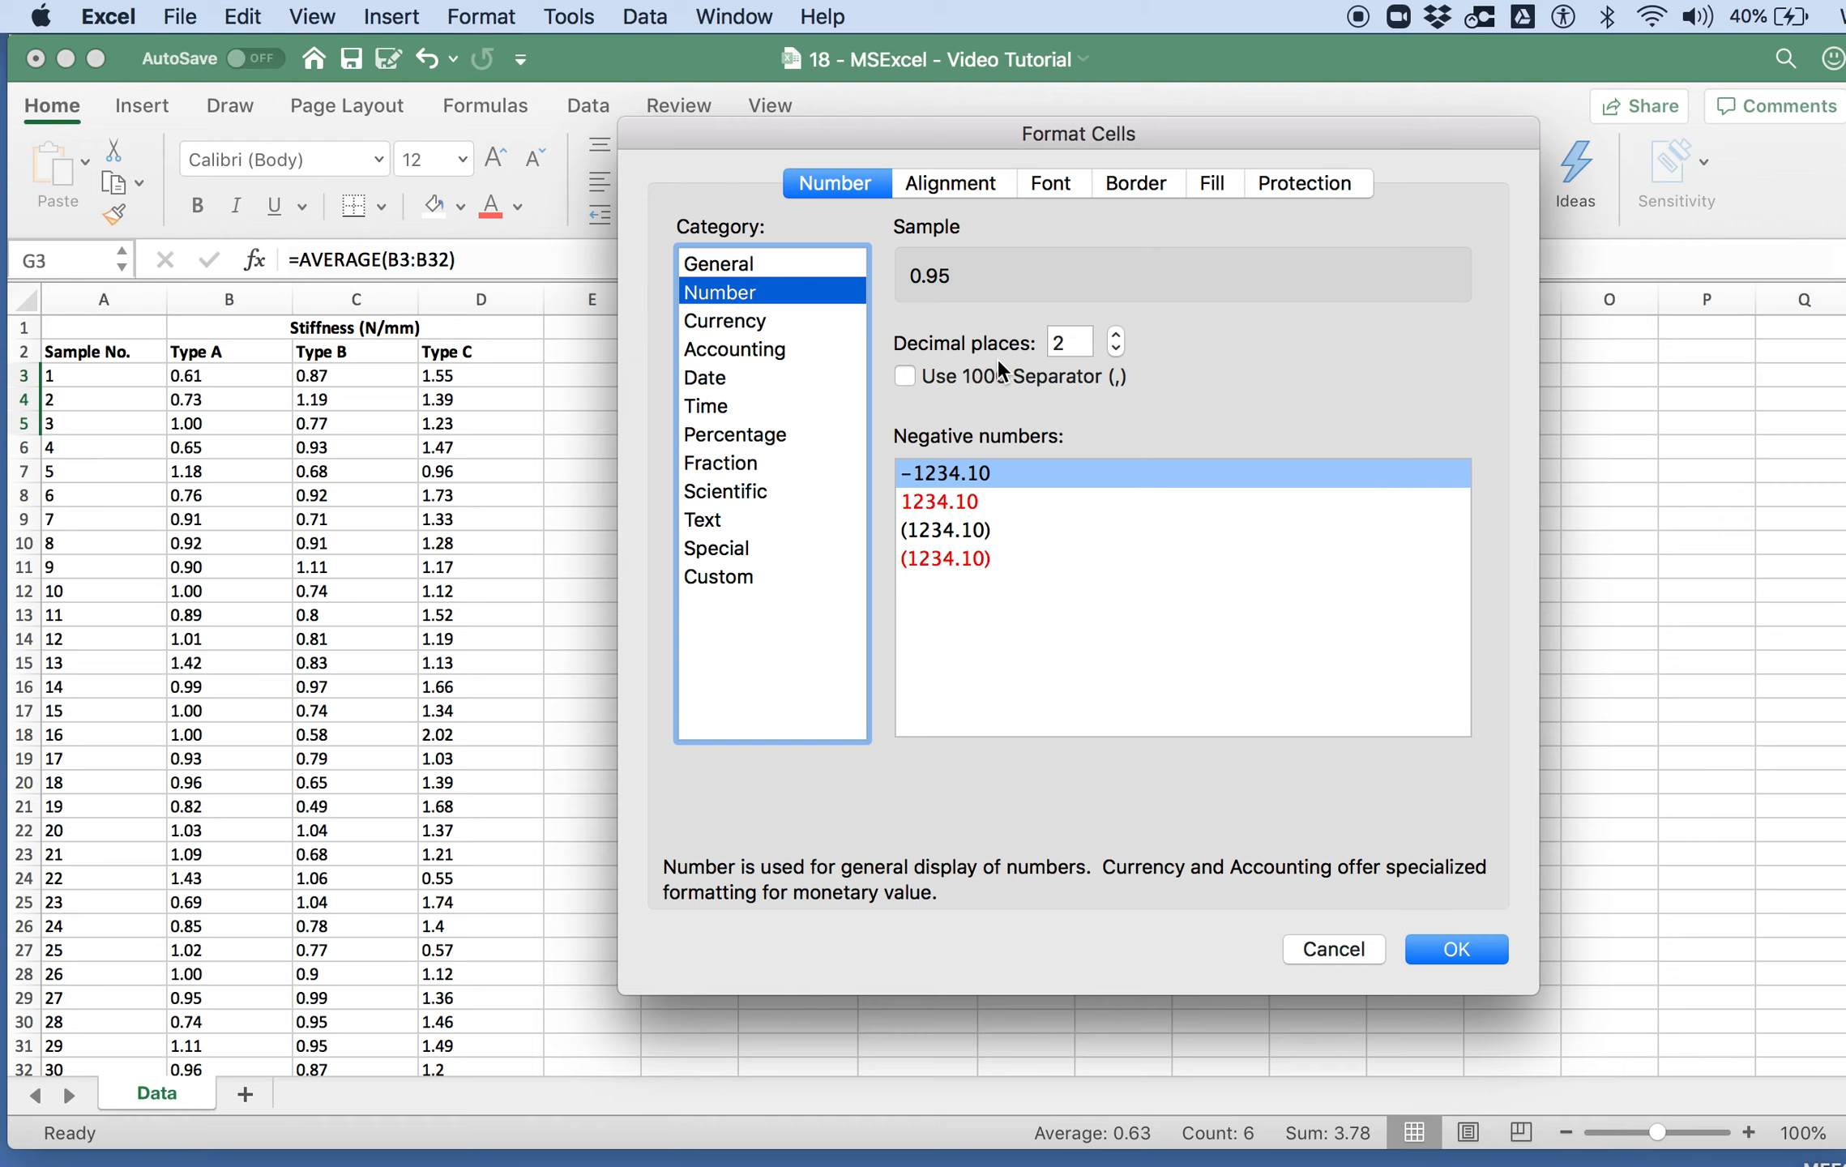
click(1450, 949)
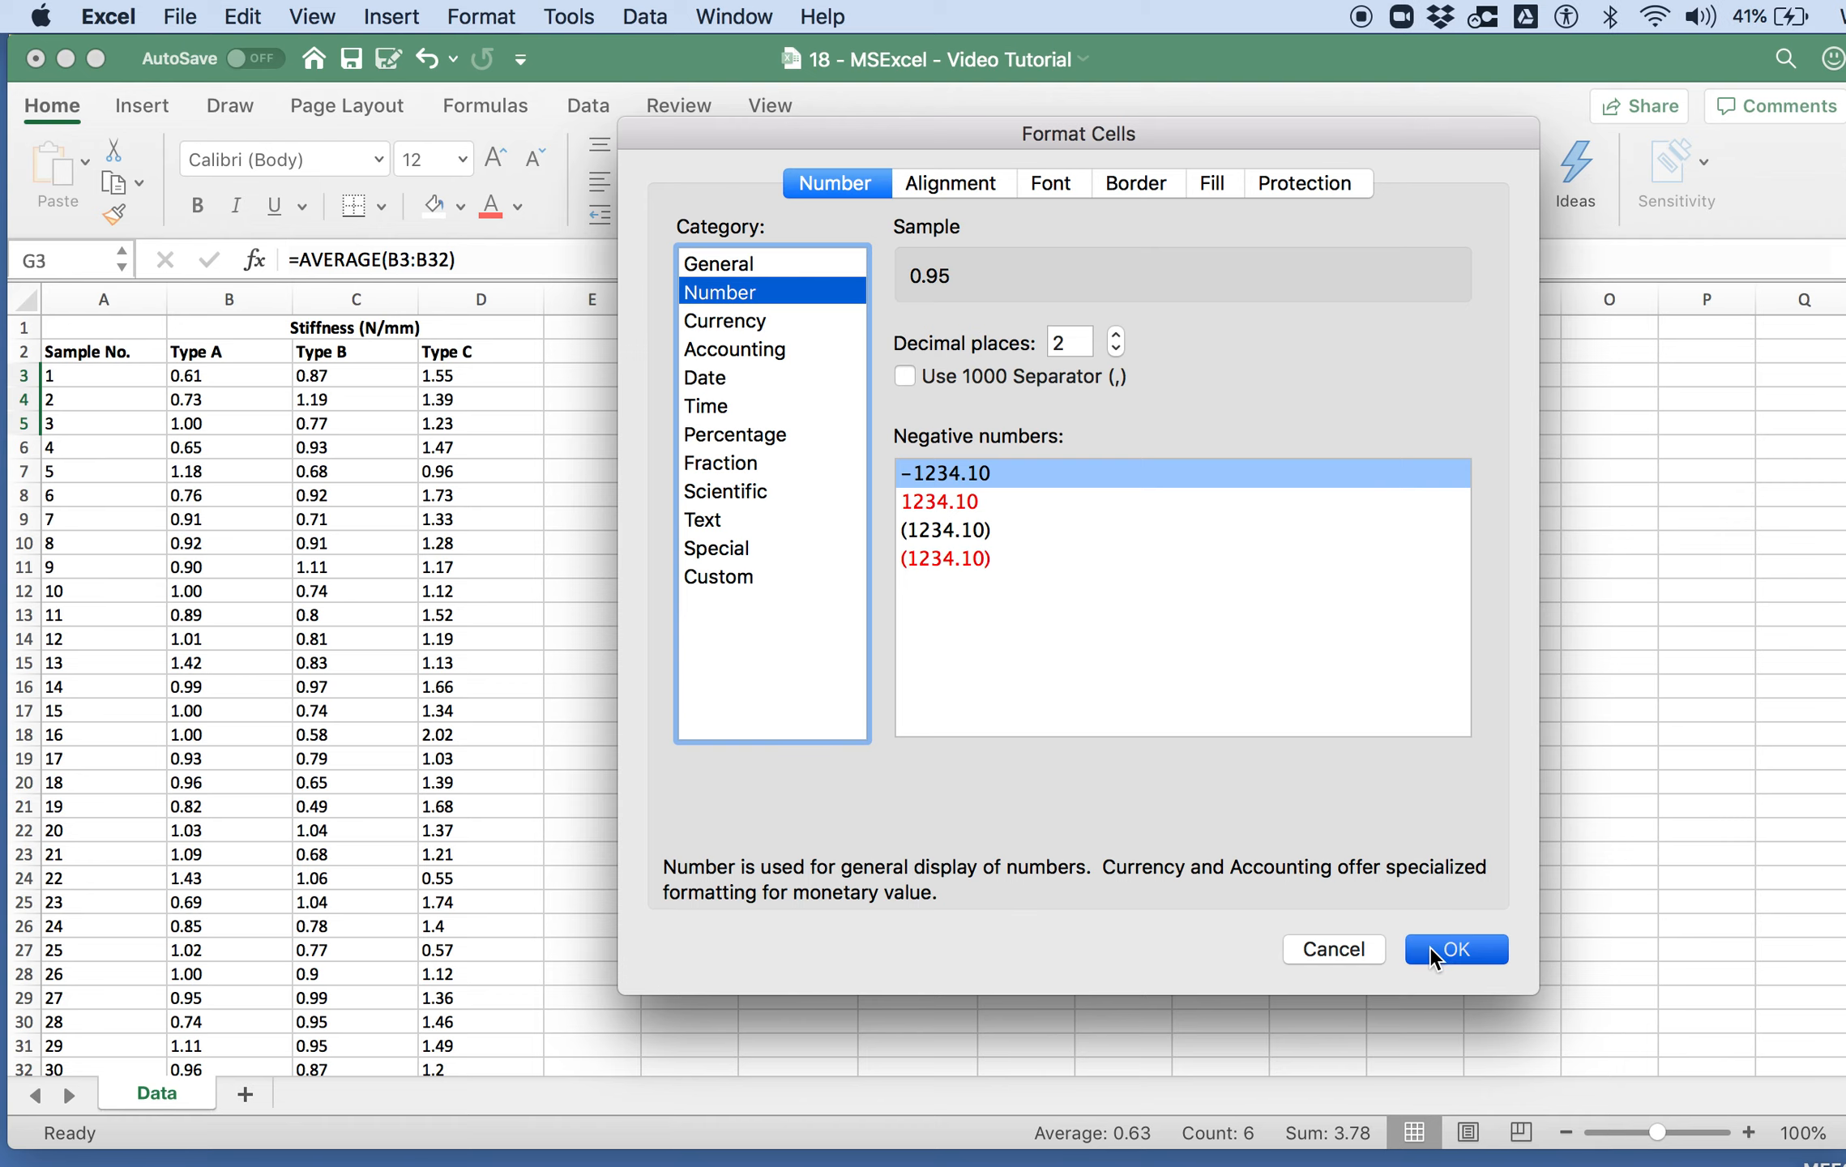
click(1026, 542)
Step: Enter the heading "Stiffness (N/mm)" in G1 above the summary table
click(816, 328)
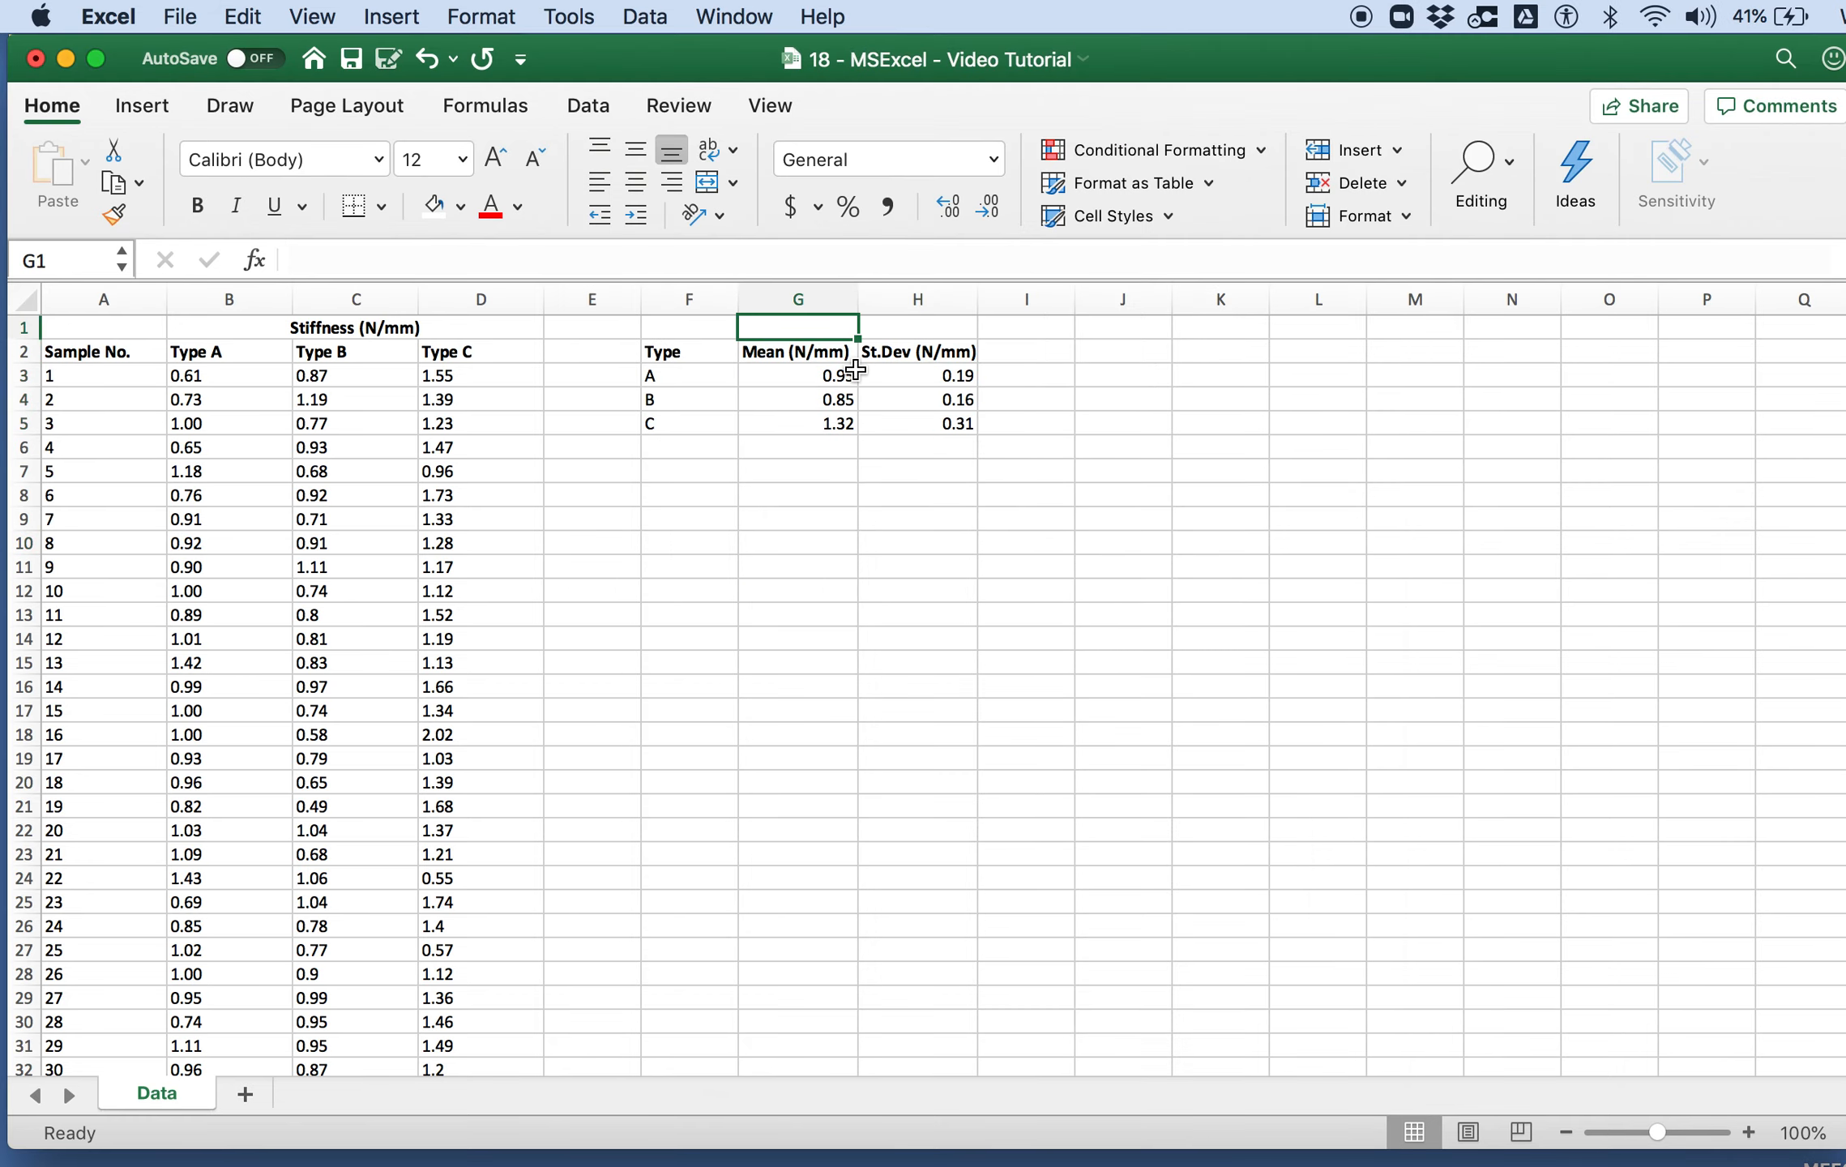
text(St)
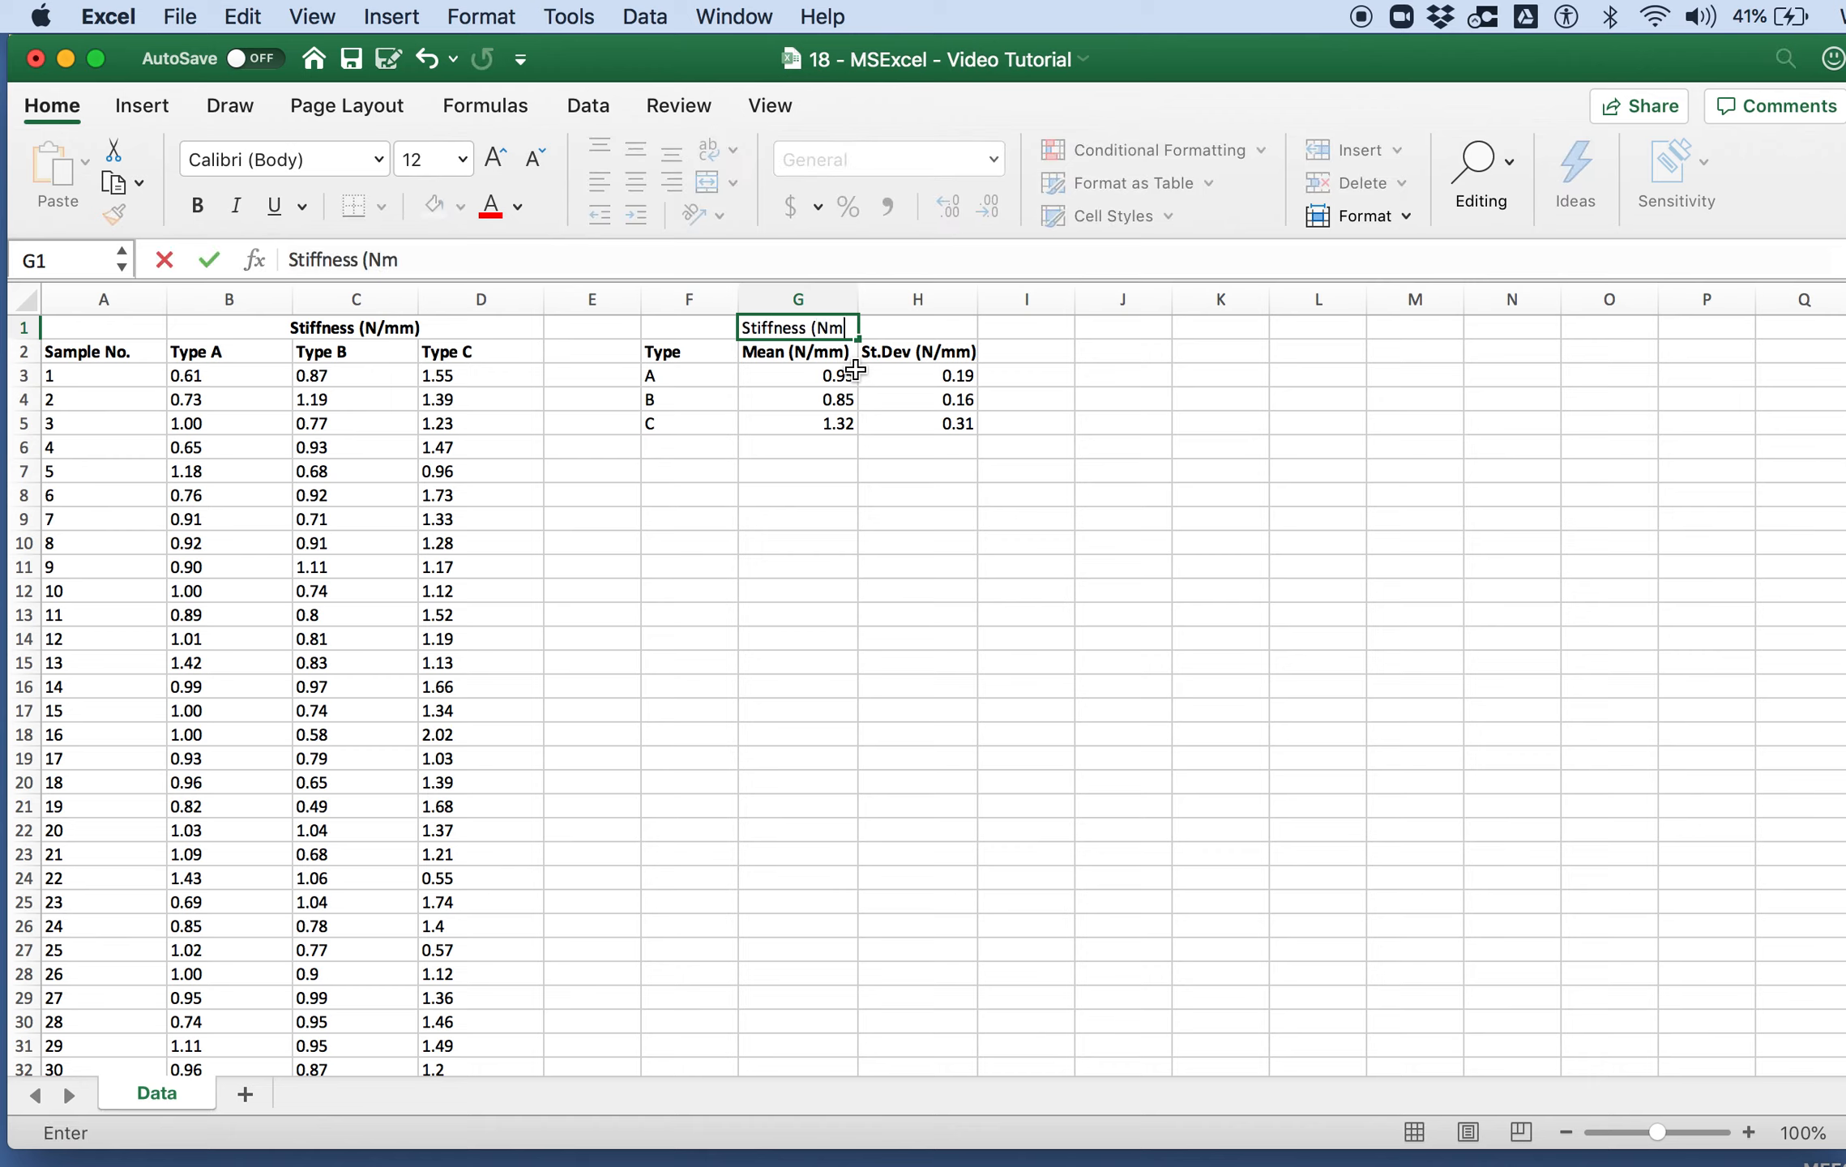
text(iffness (N/M)
key(BackSpace)
text(mm))
key(Return)
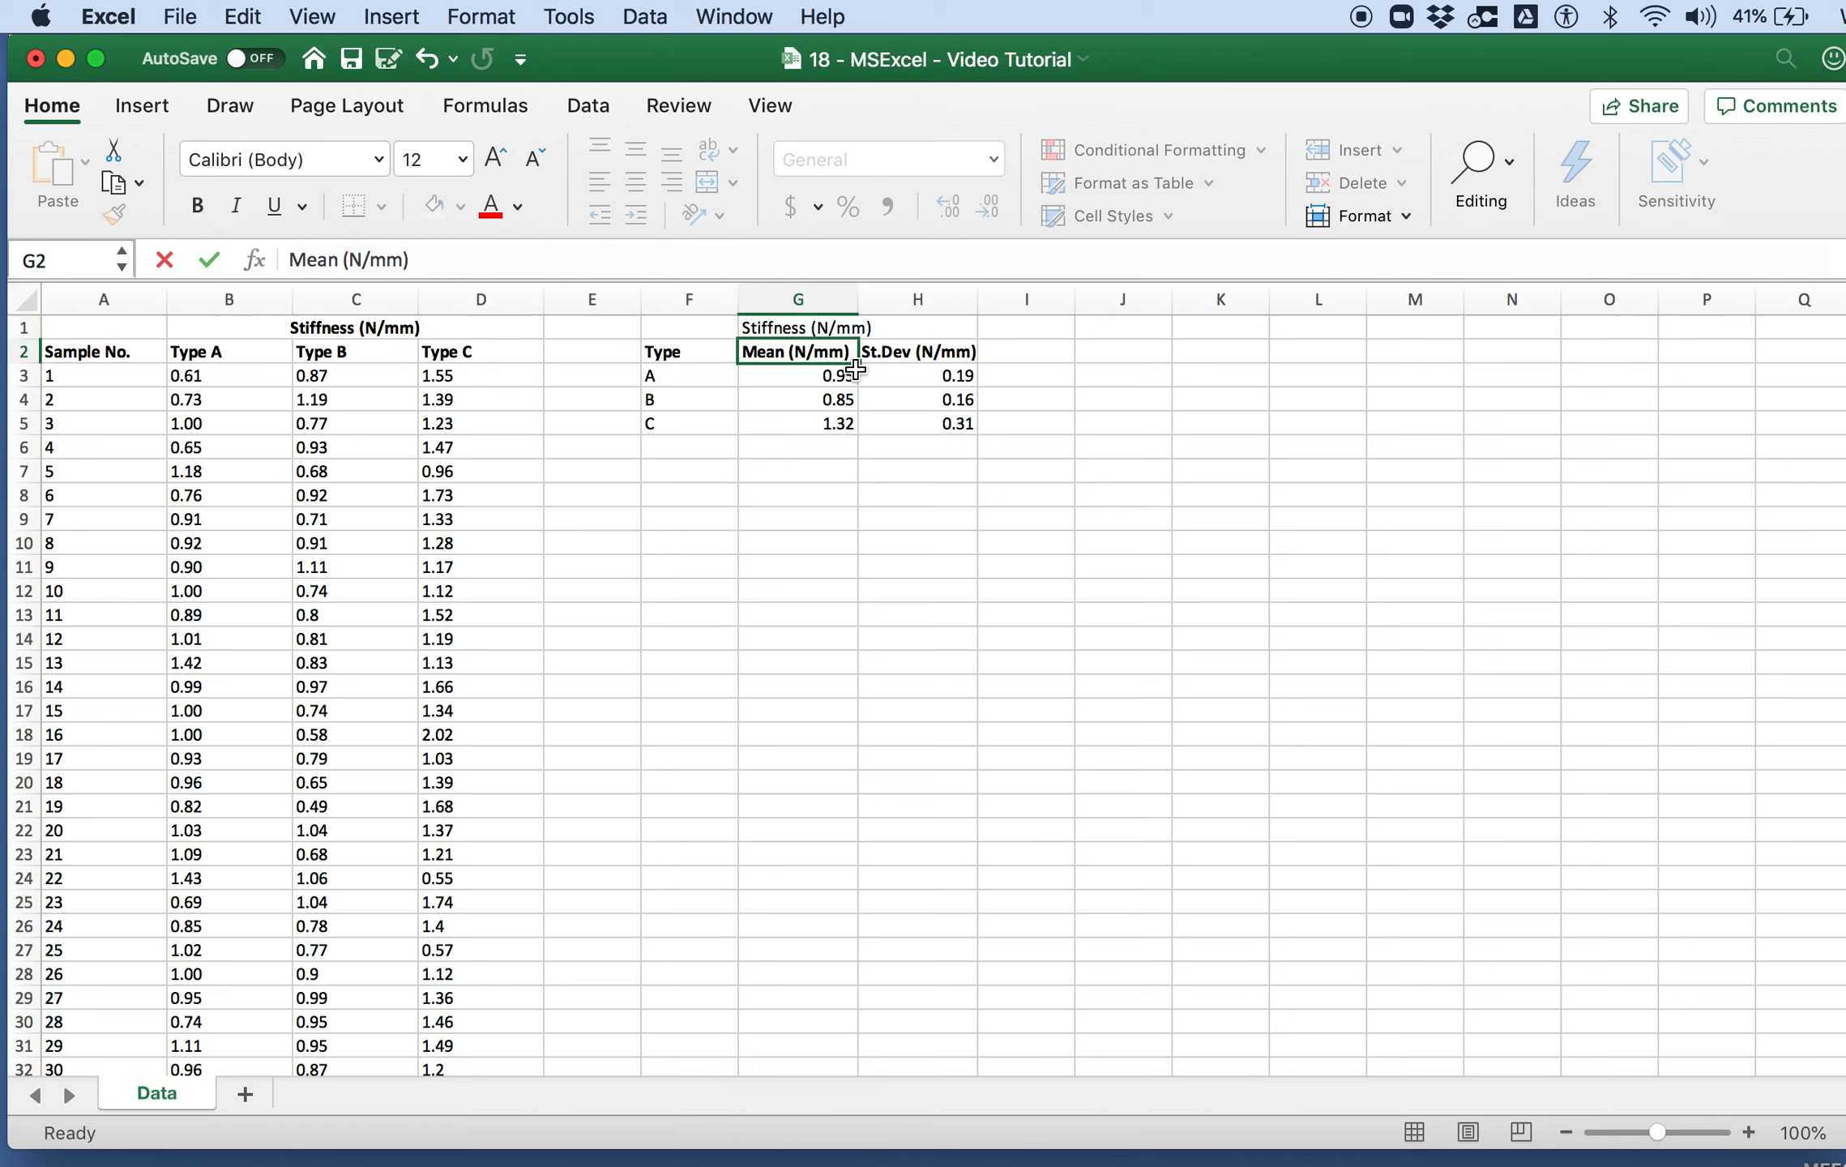
Step: Merge and centre the stiffness heading across G1:H1 and make it bold
drag(851, 325, 884, 324)
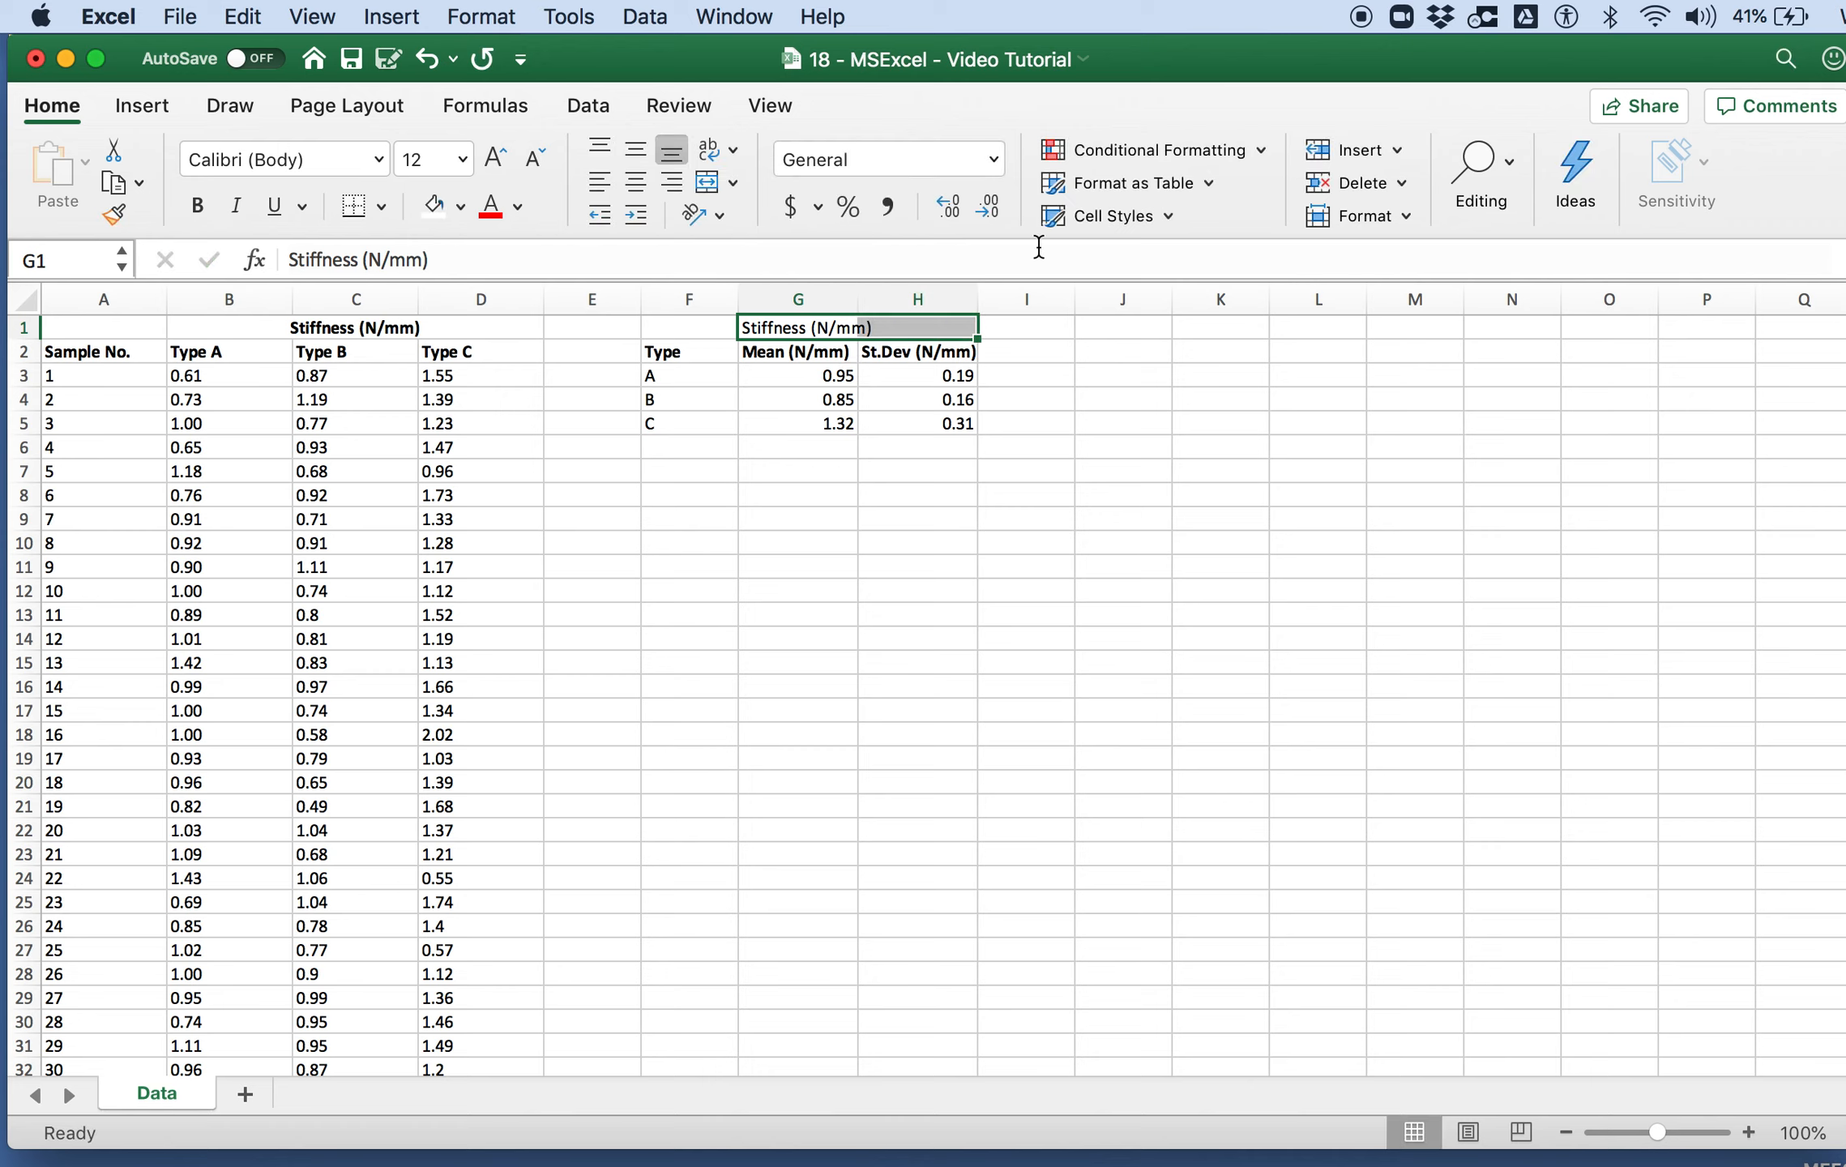
click(713, 188)
key(super+b)
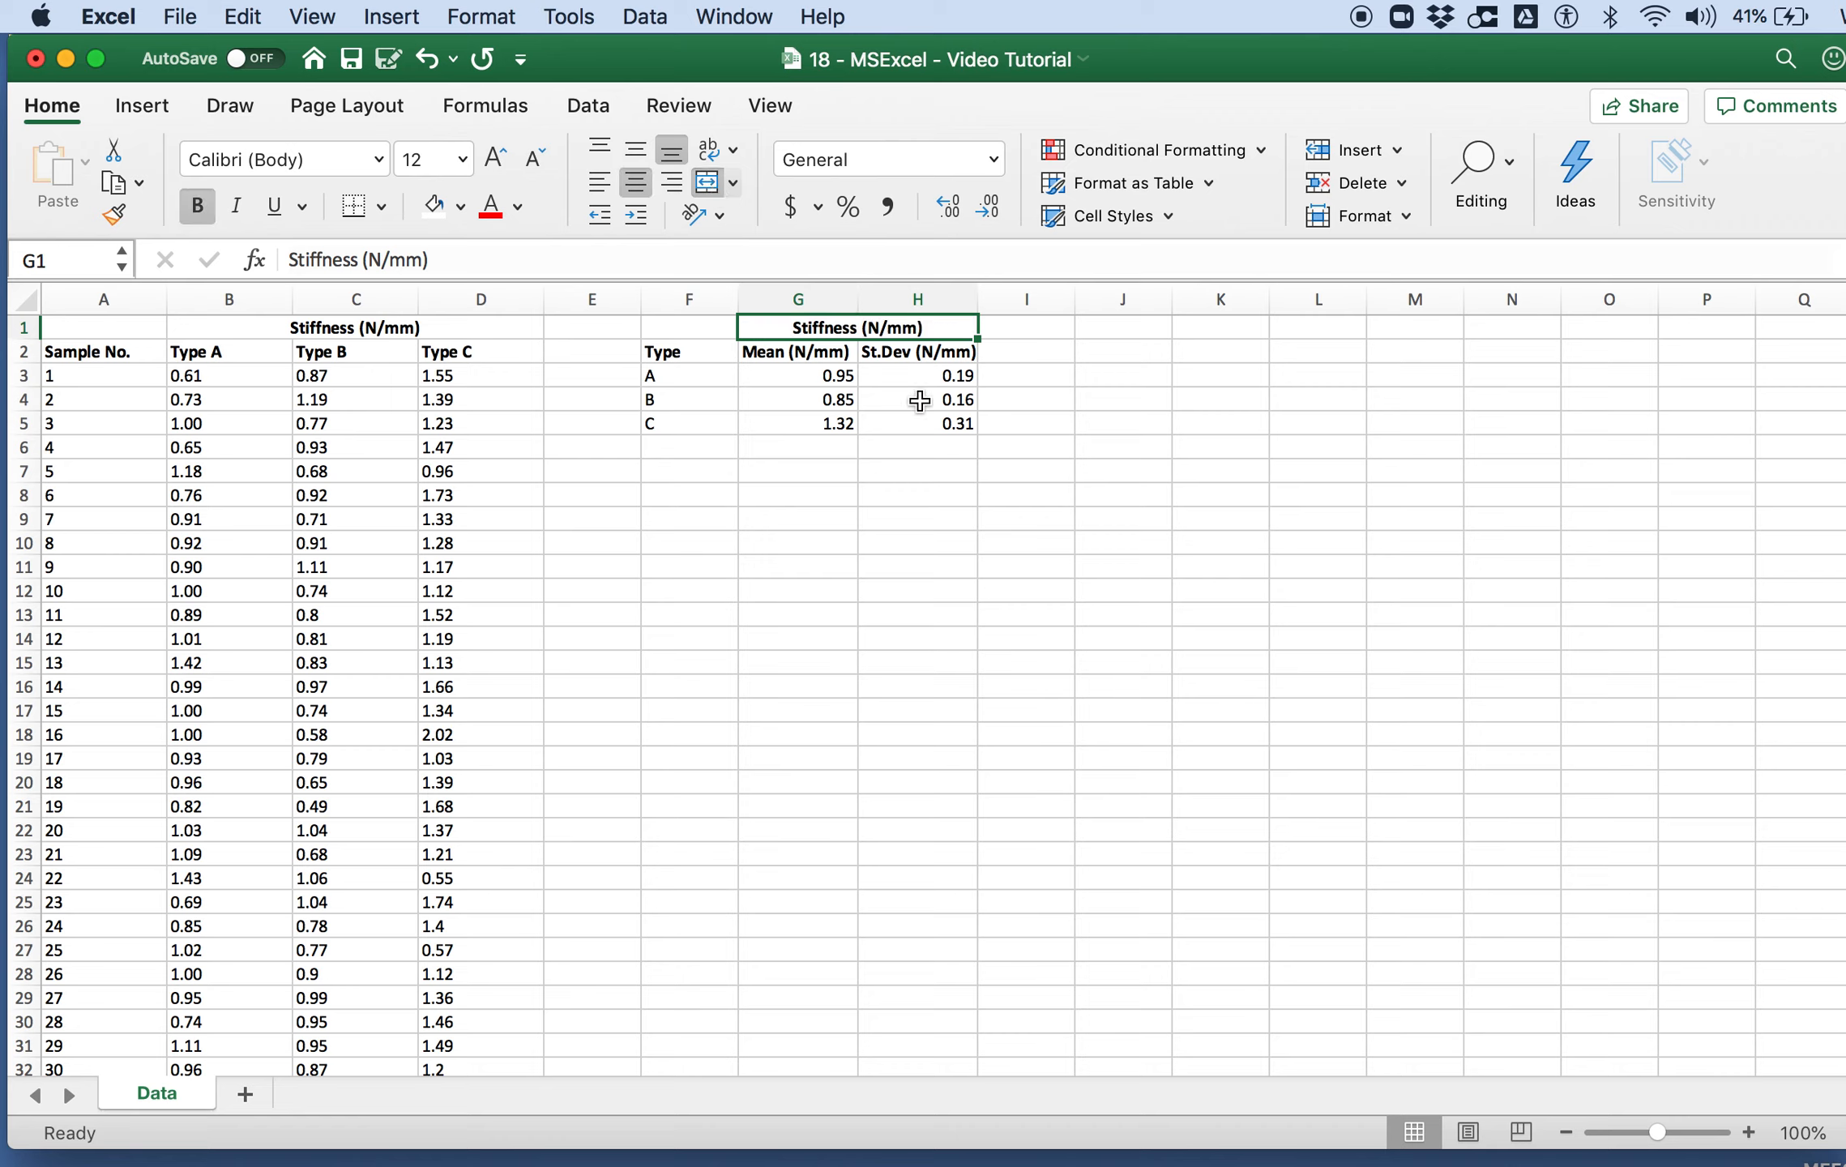
click(916, 399)
Step: Remove the "(N/mm)" unit from the headings in G2 and H2, leaving "Mean" and "St.Dev"
click(847, 356)
drag(341, 262, 667, 265)
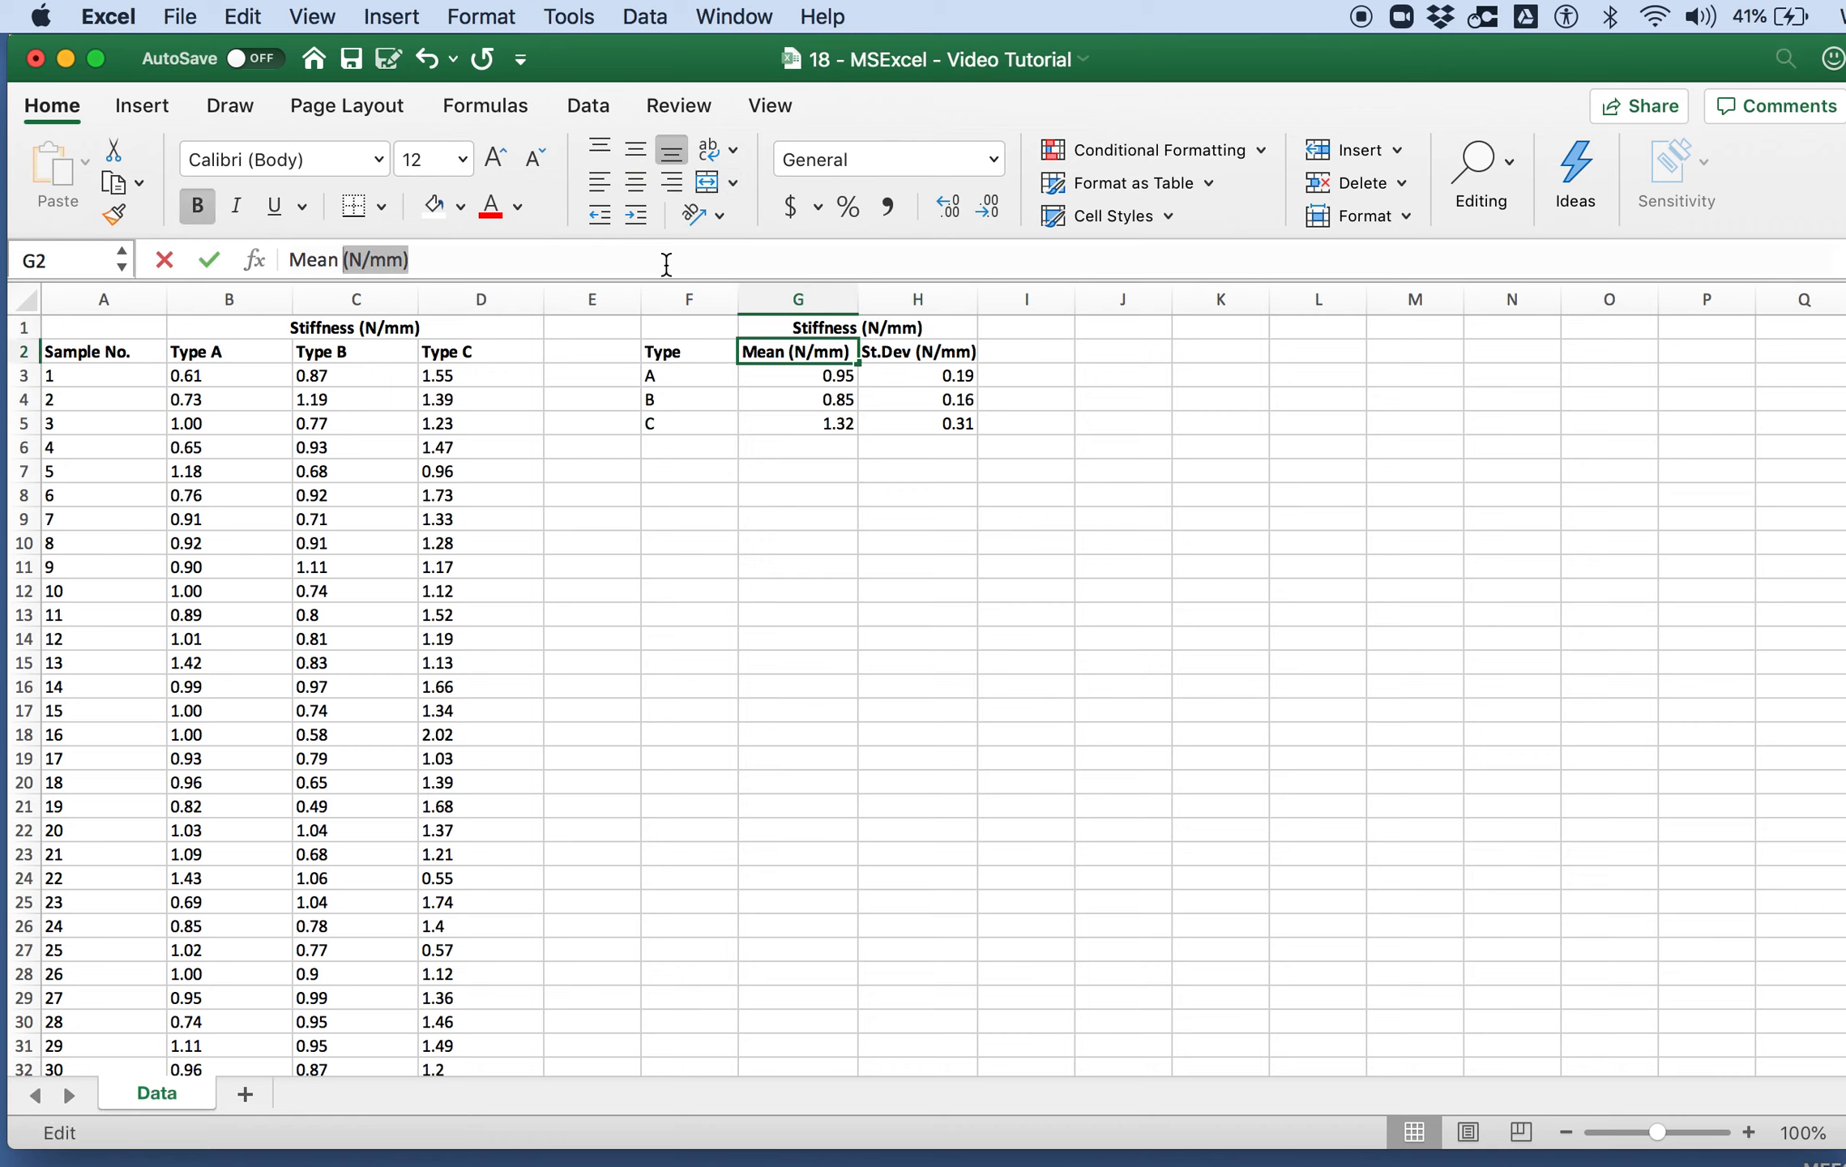
key(BackSpace)
key(Return)
click(891, 357)
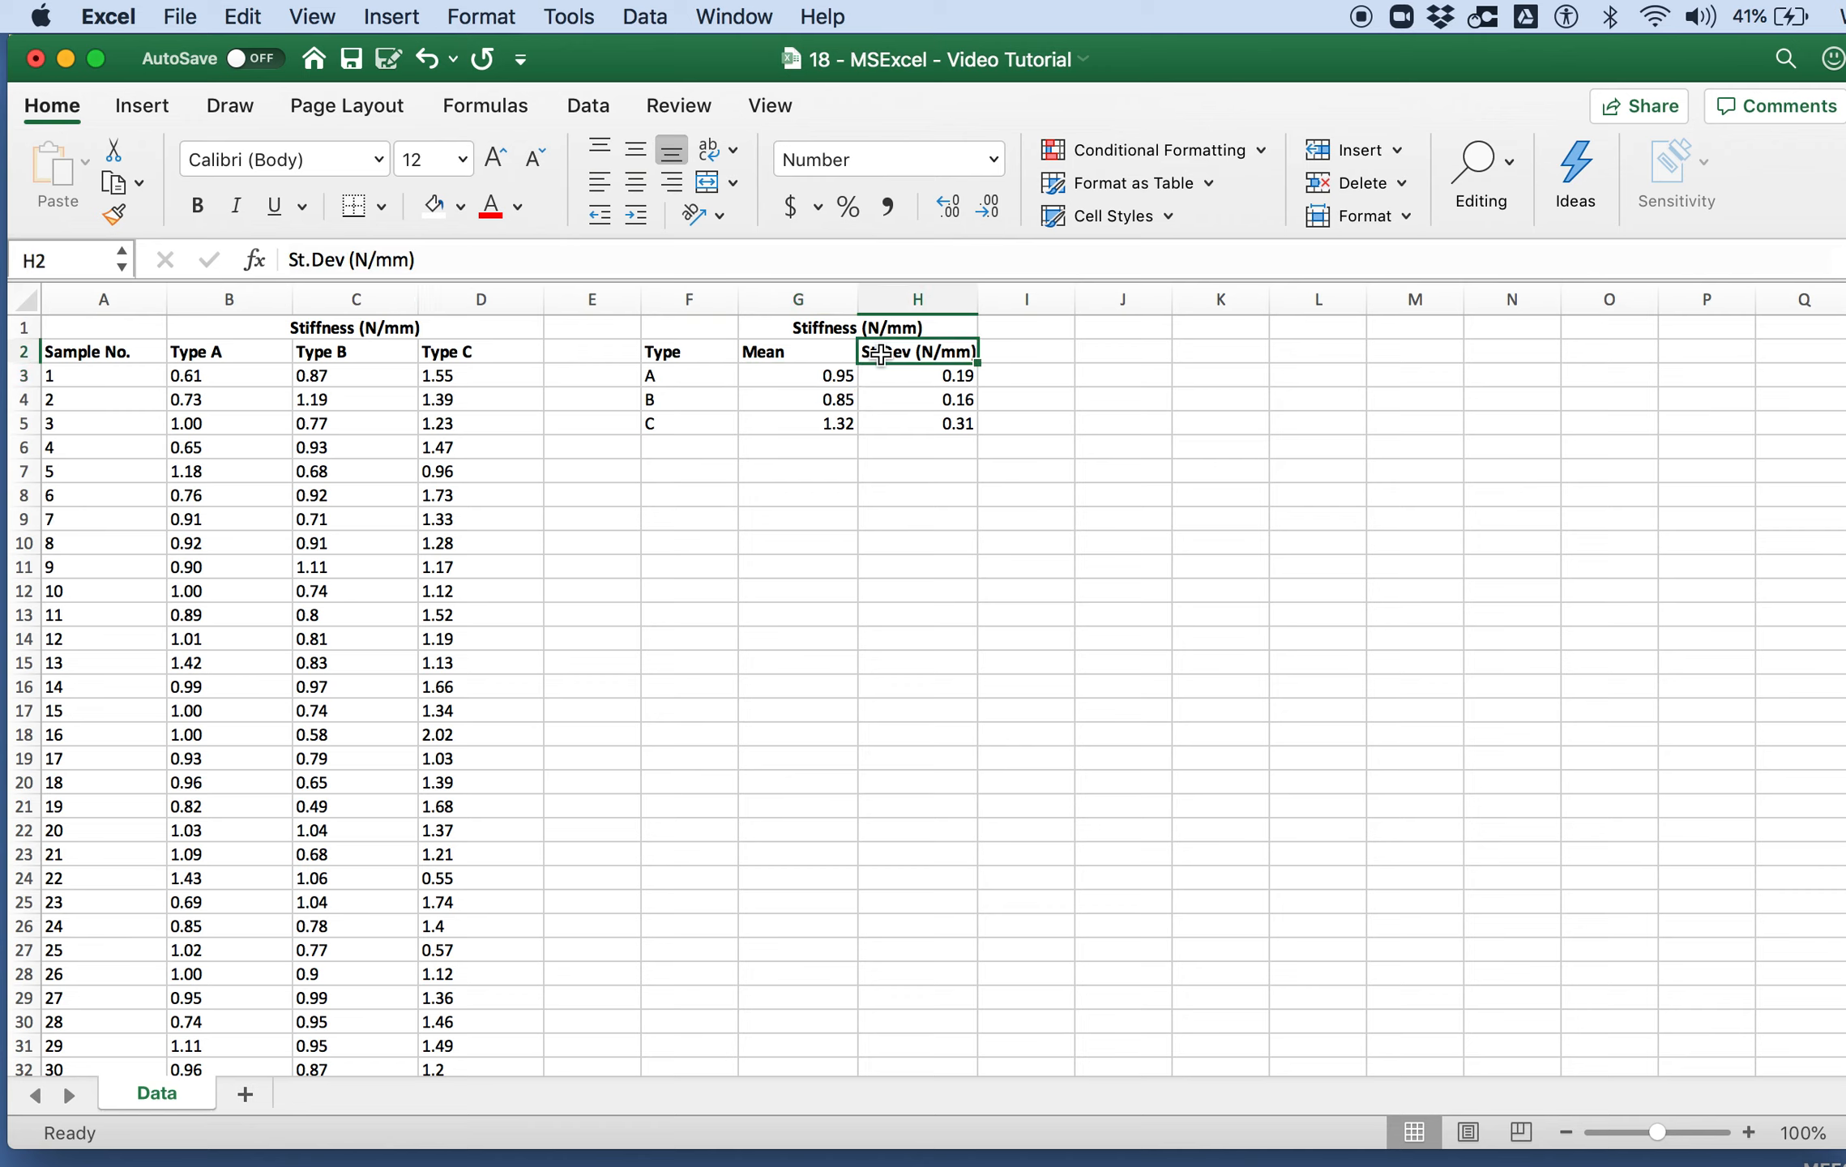
drag(344, 261, 613, 264)
key(BackSpace)
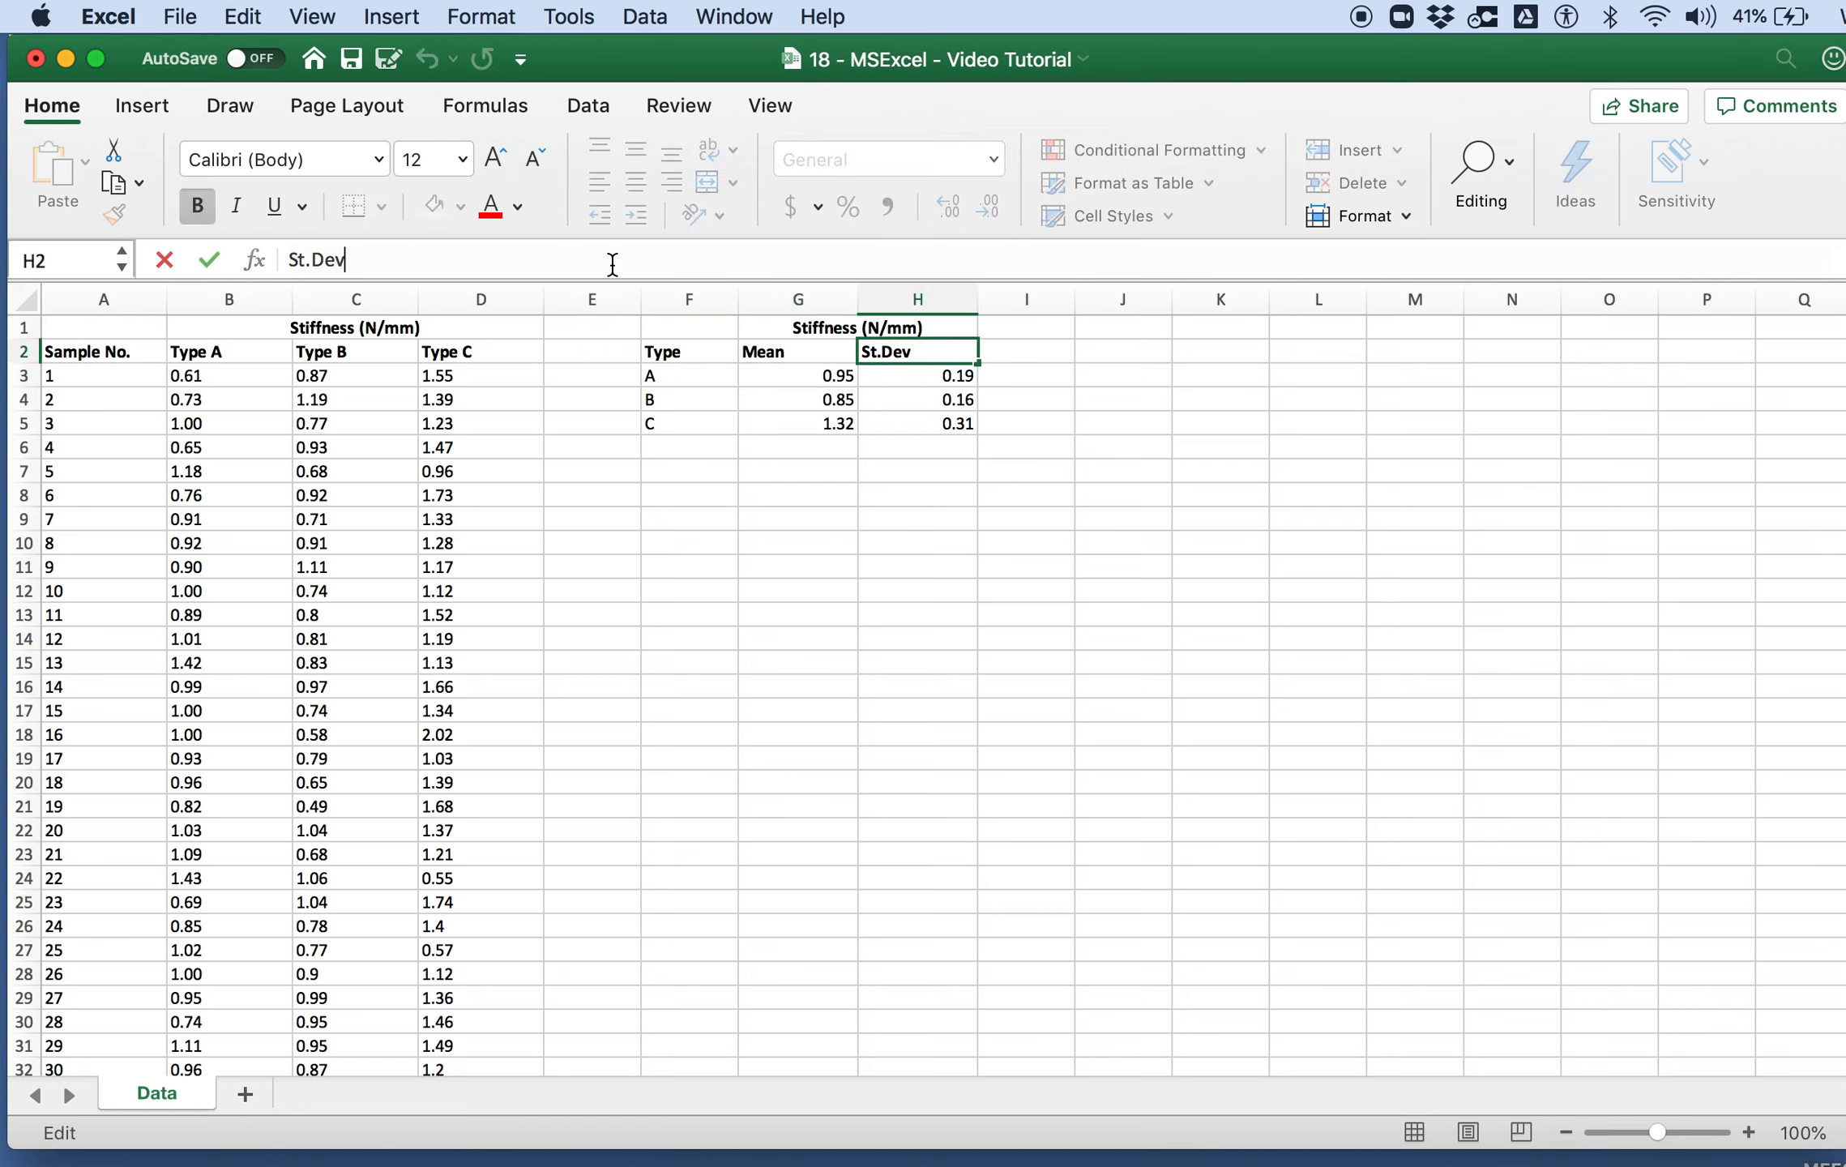
key(Return)
click(1014, 534)
Step: Centre the contents of the summary table in F1:H5 horizontally and save the workbook
drag(705, 328, 964, 423)
click(625, 185)
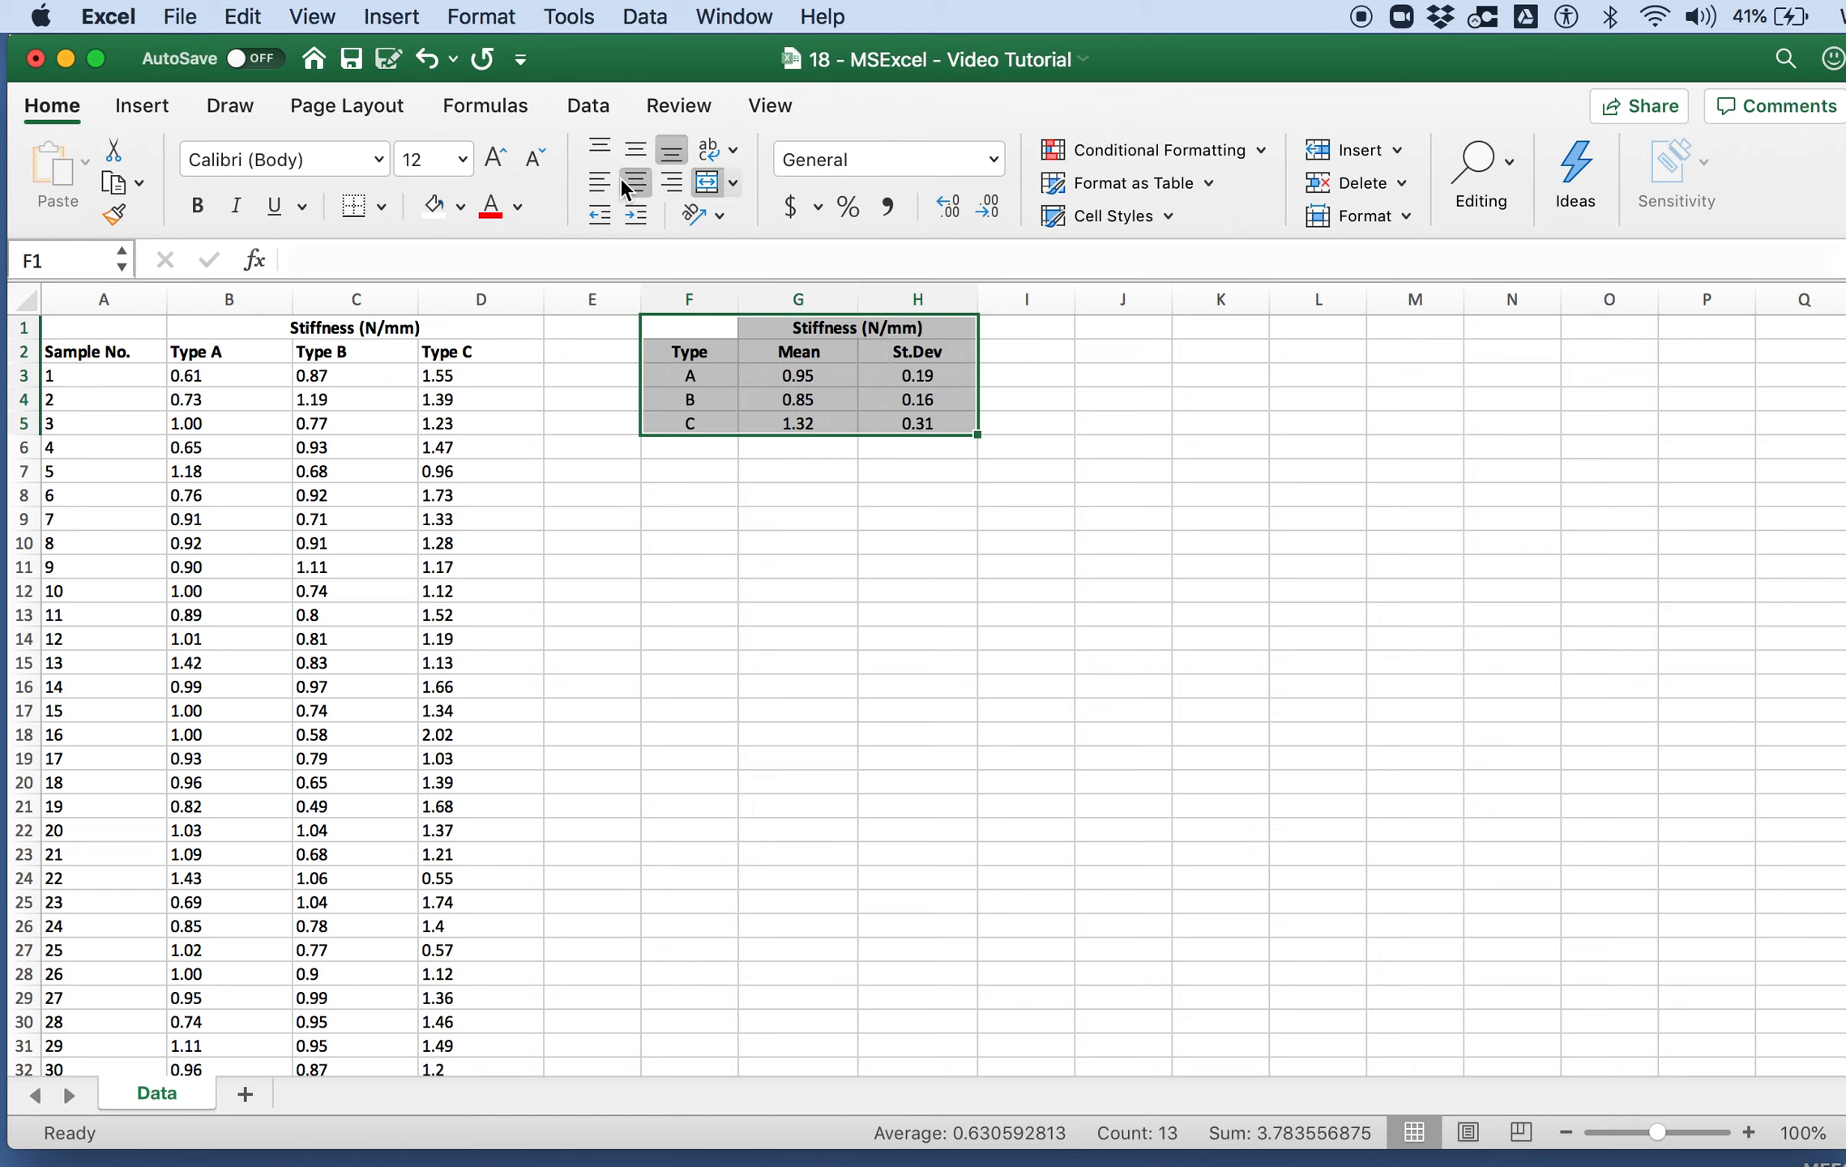
click(900, 491)
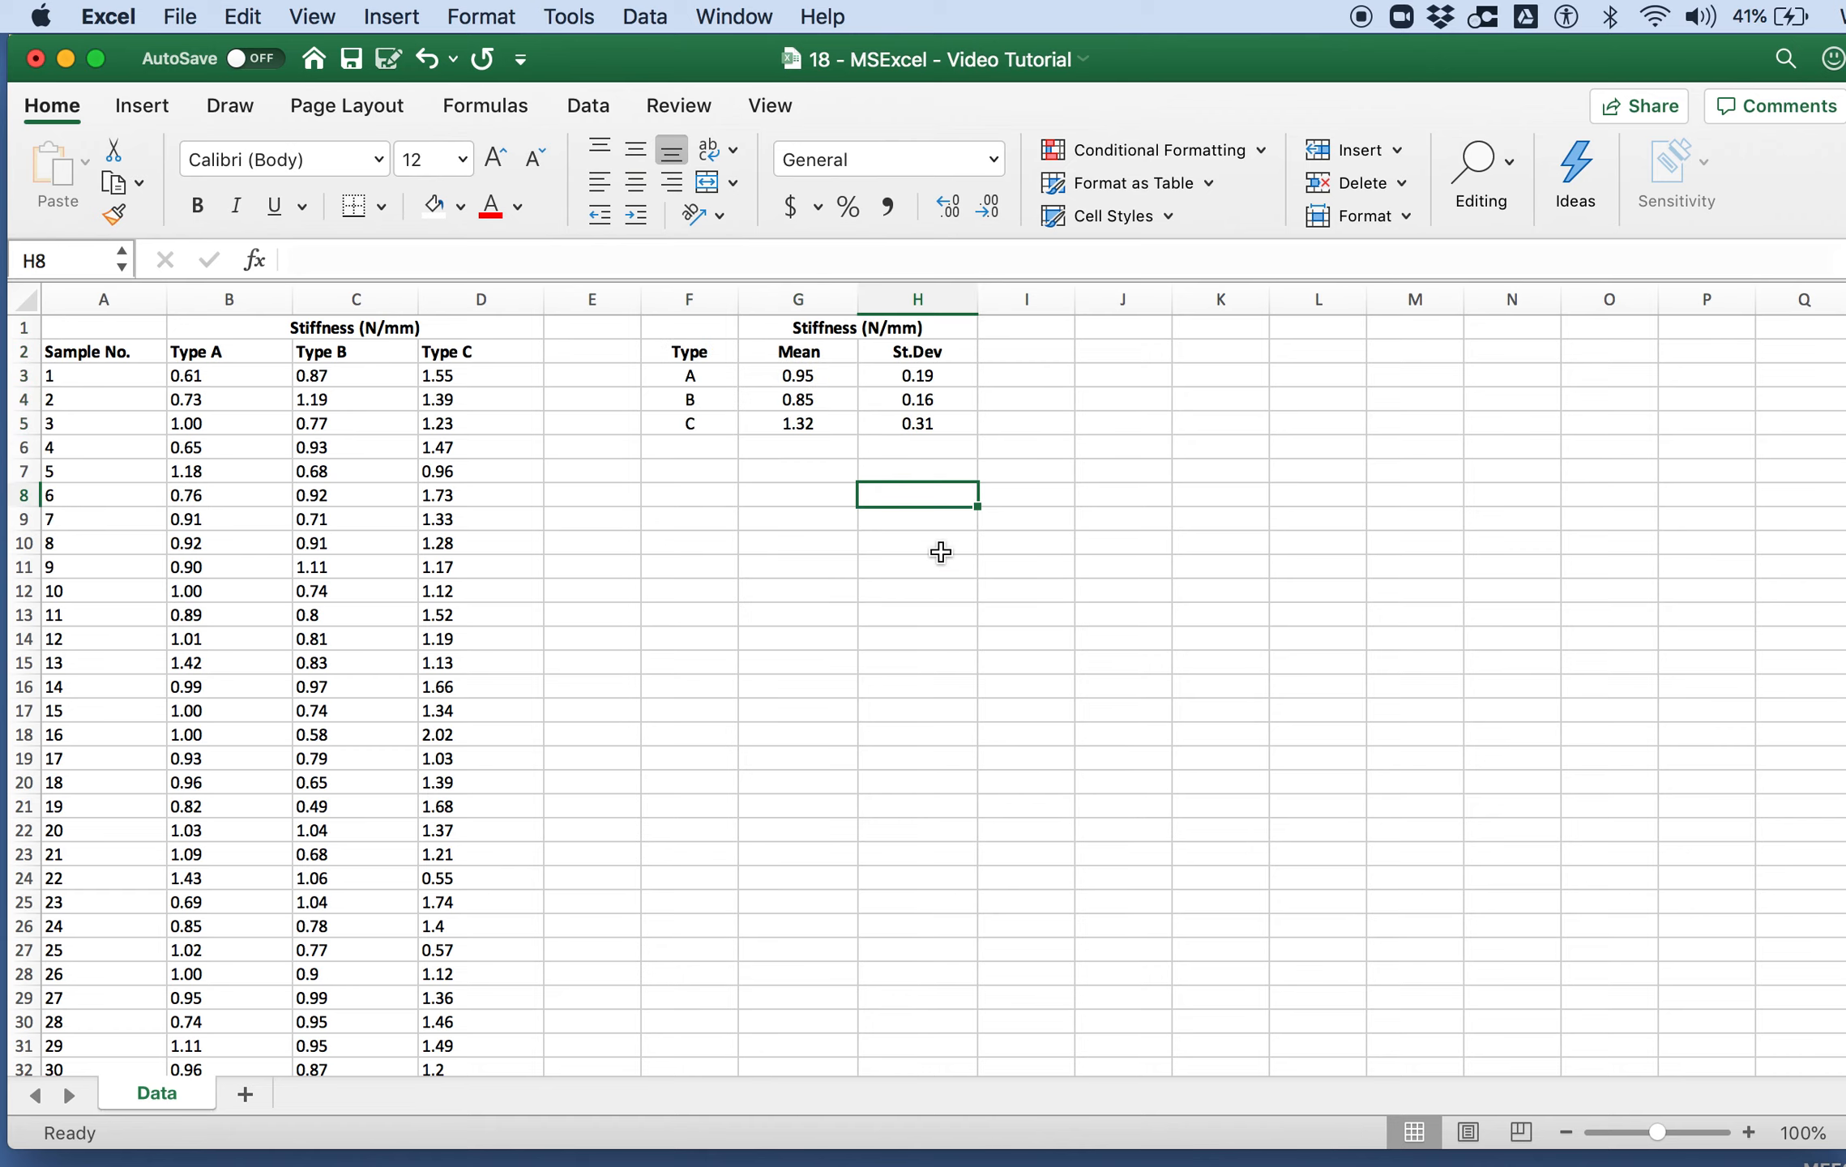
key(super+s)
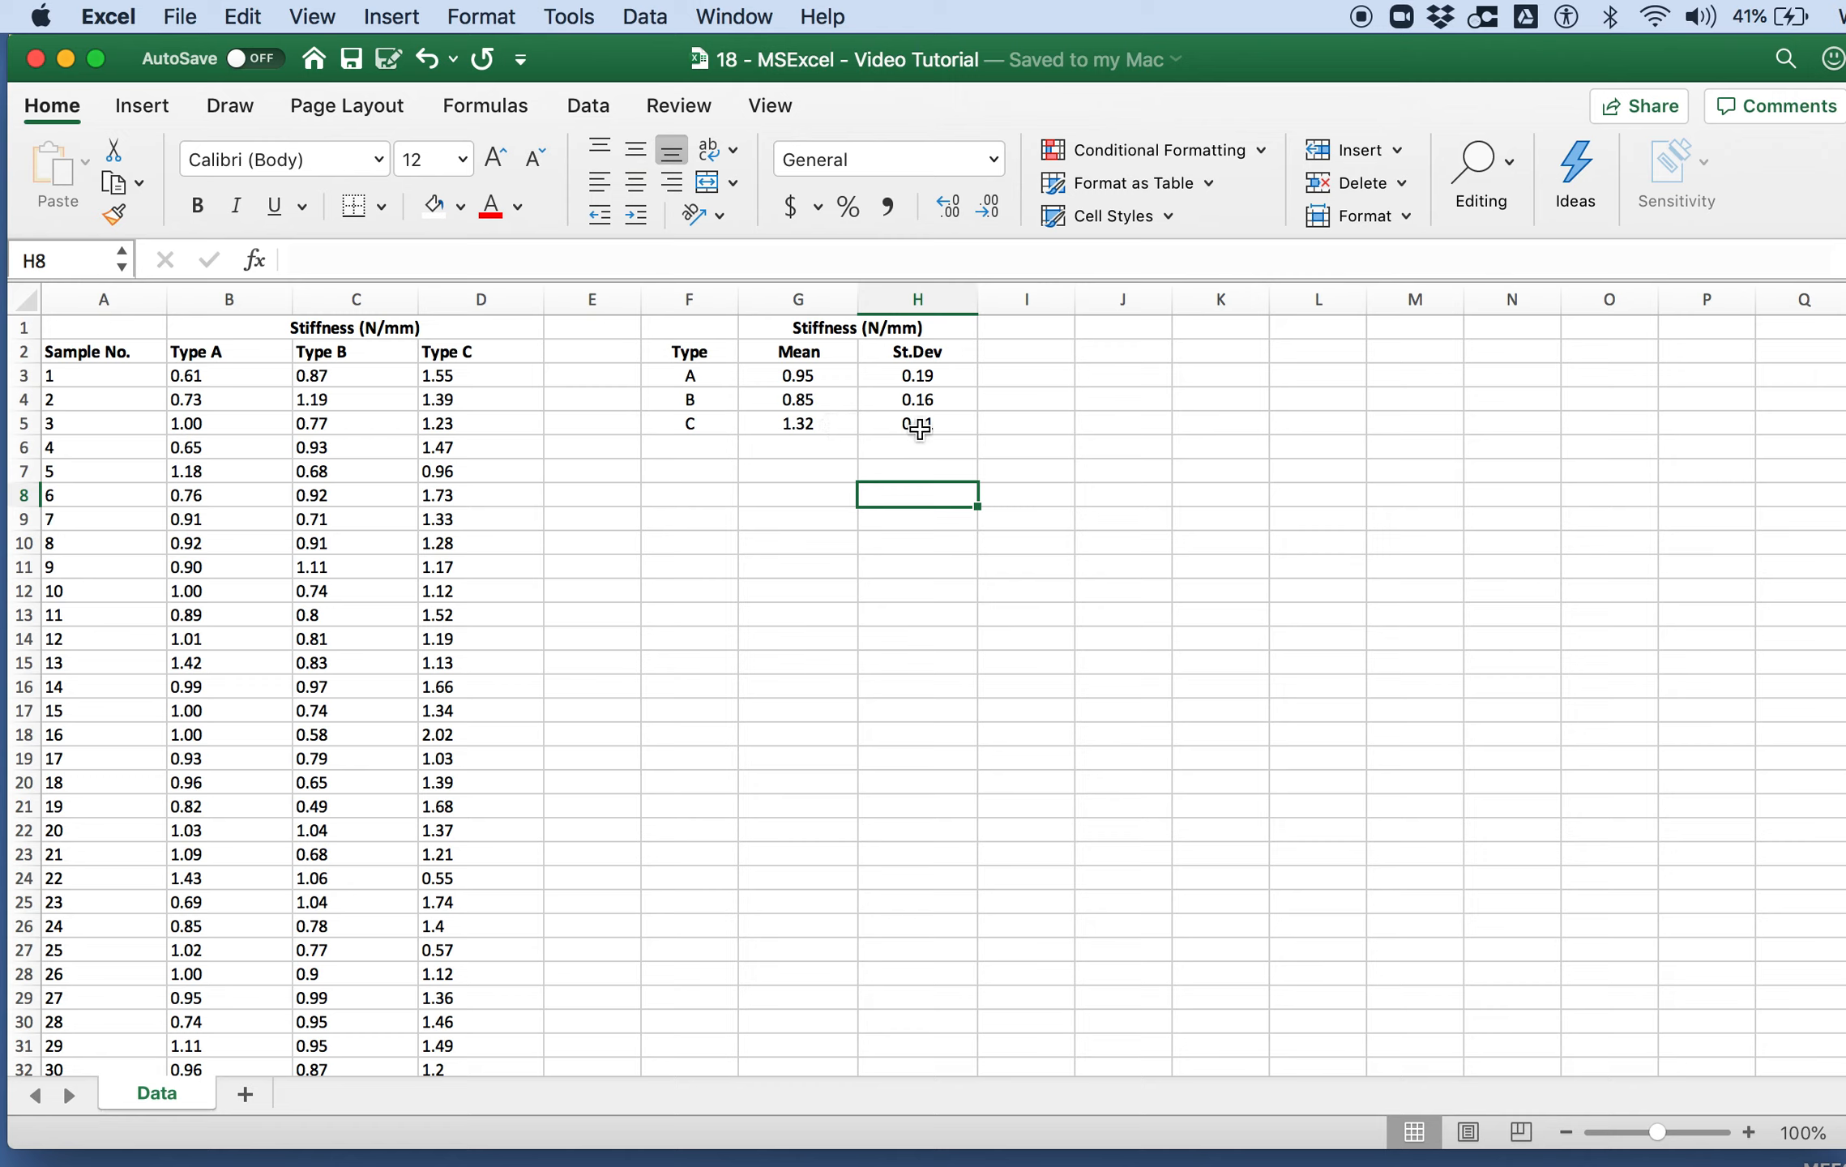
click(698, 475)
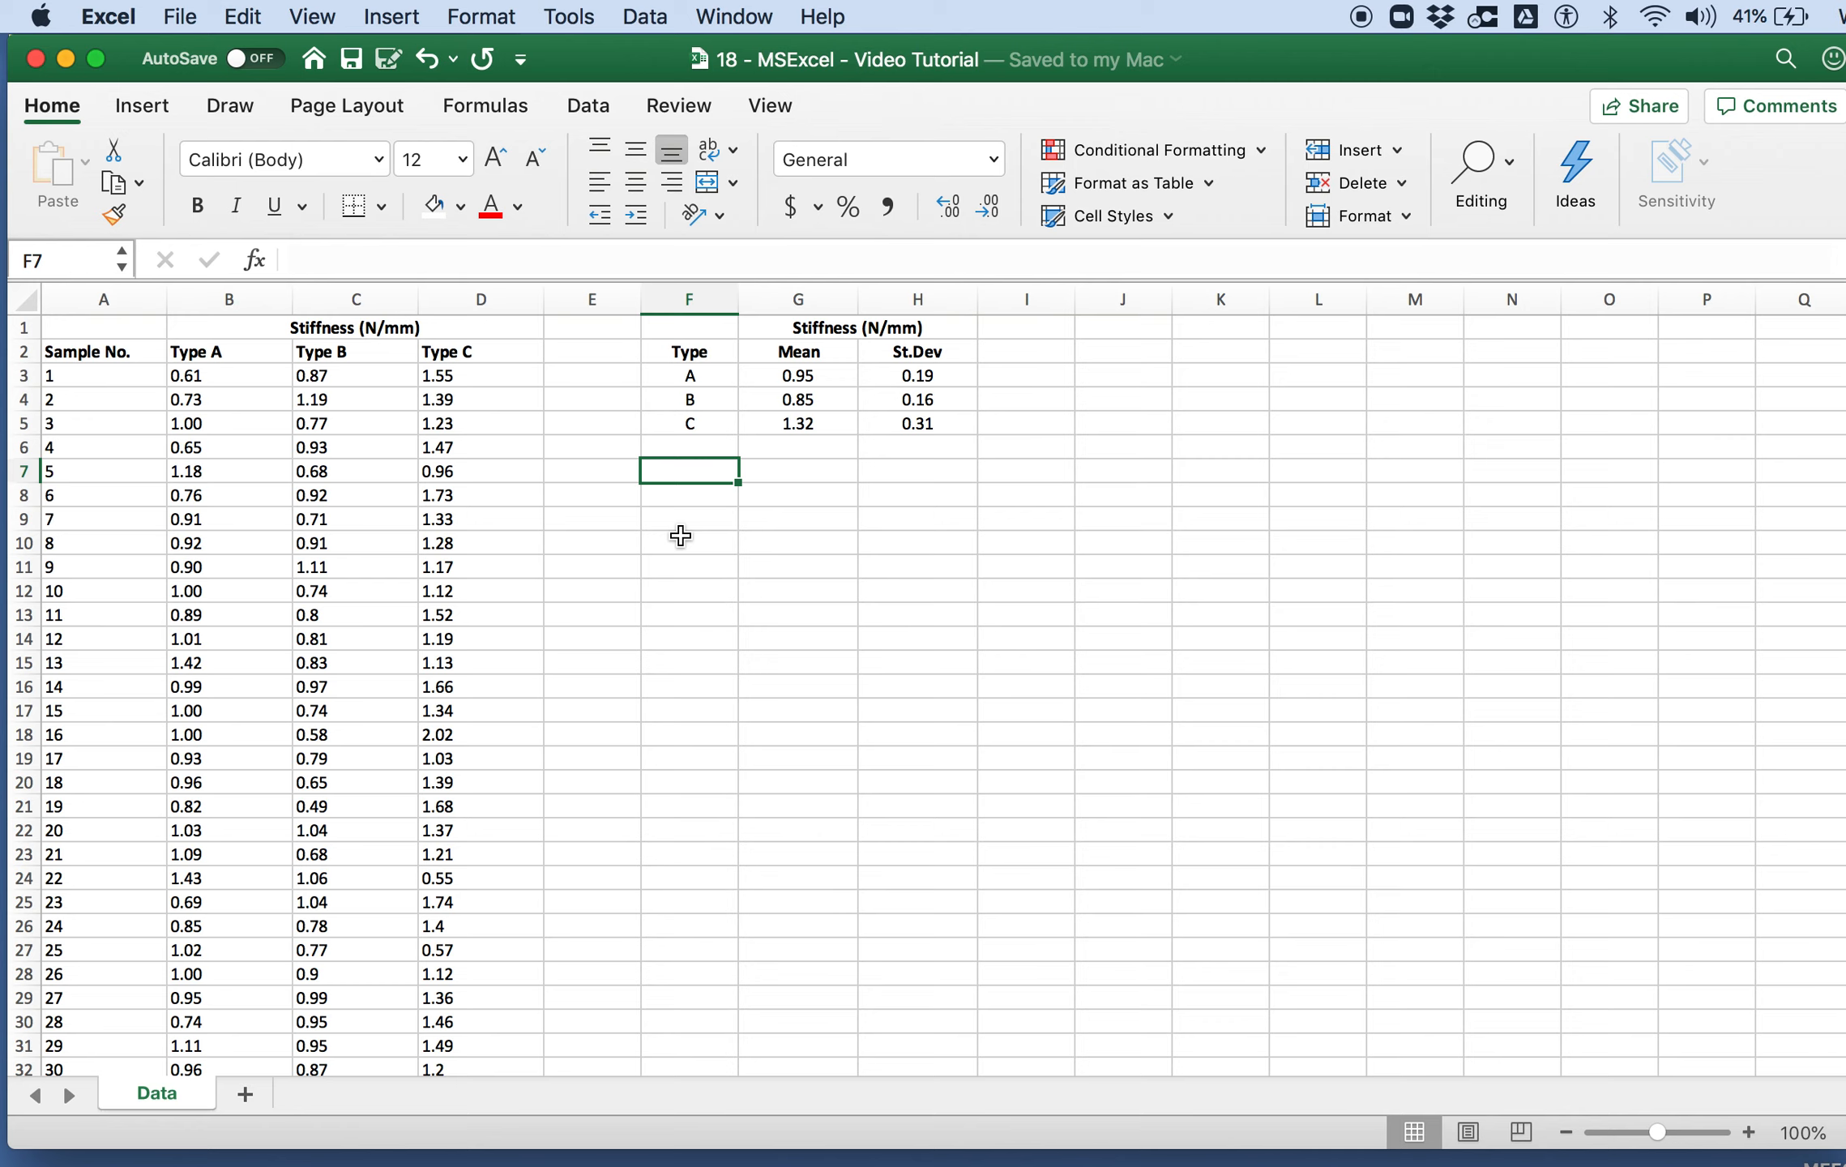
scroll(189, 709, down, 3)
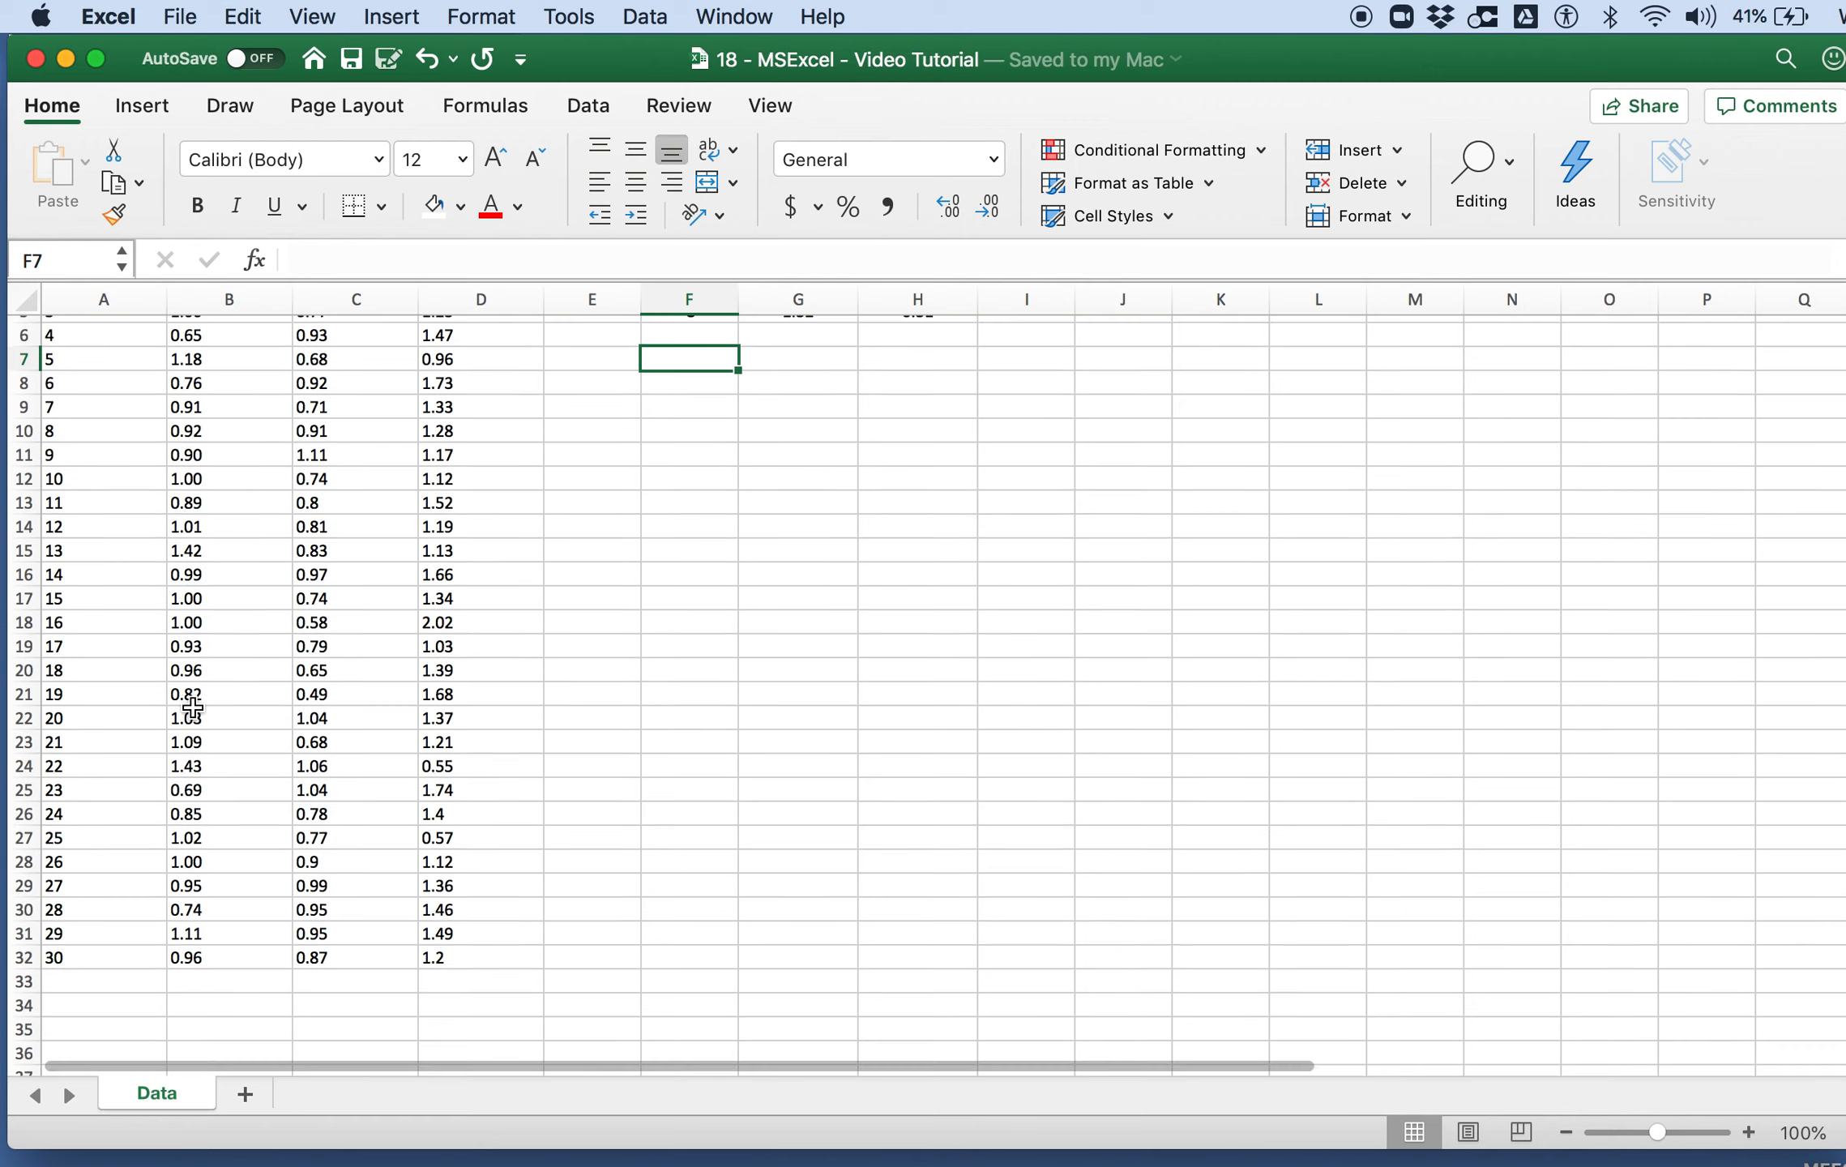
scroll(196, 813, up, 3)
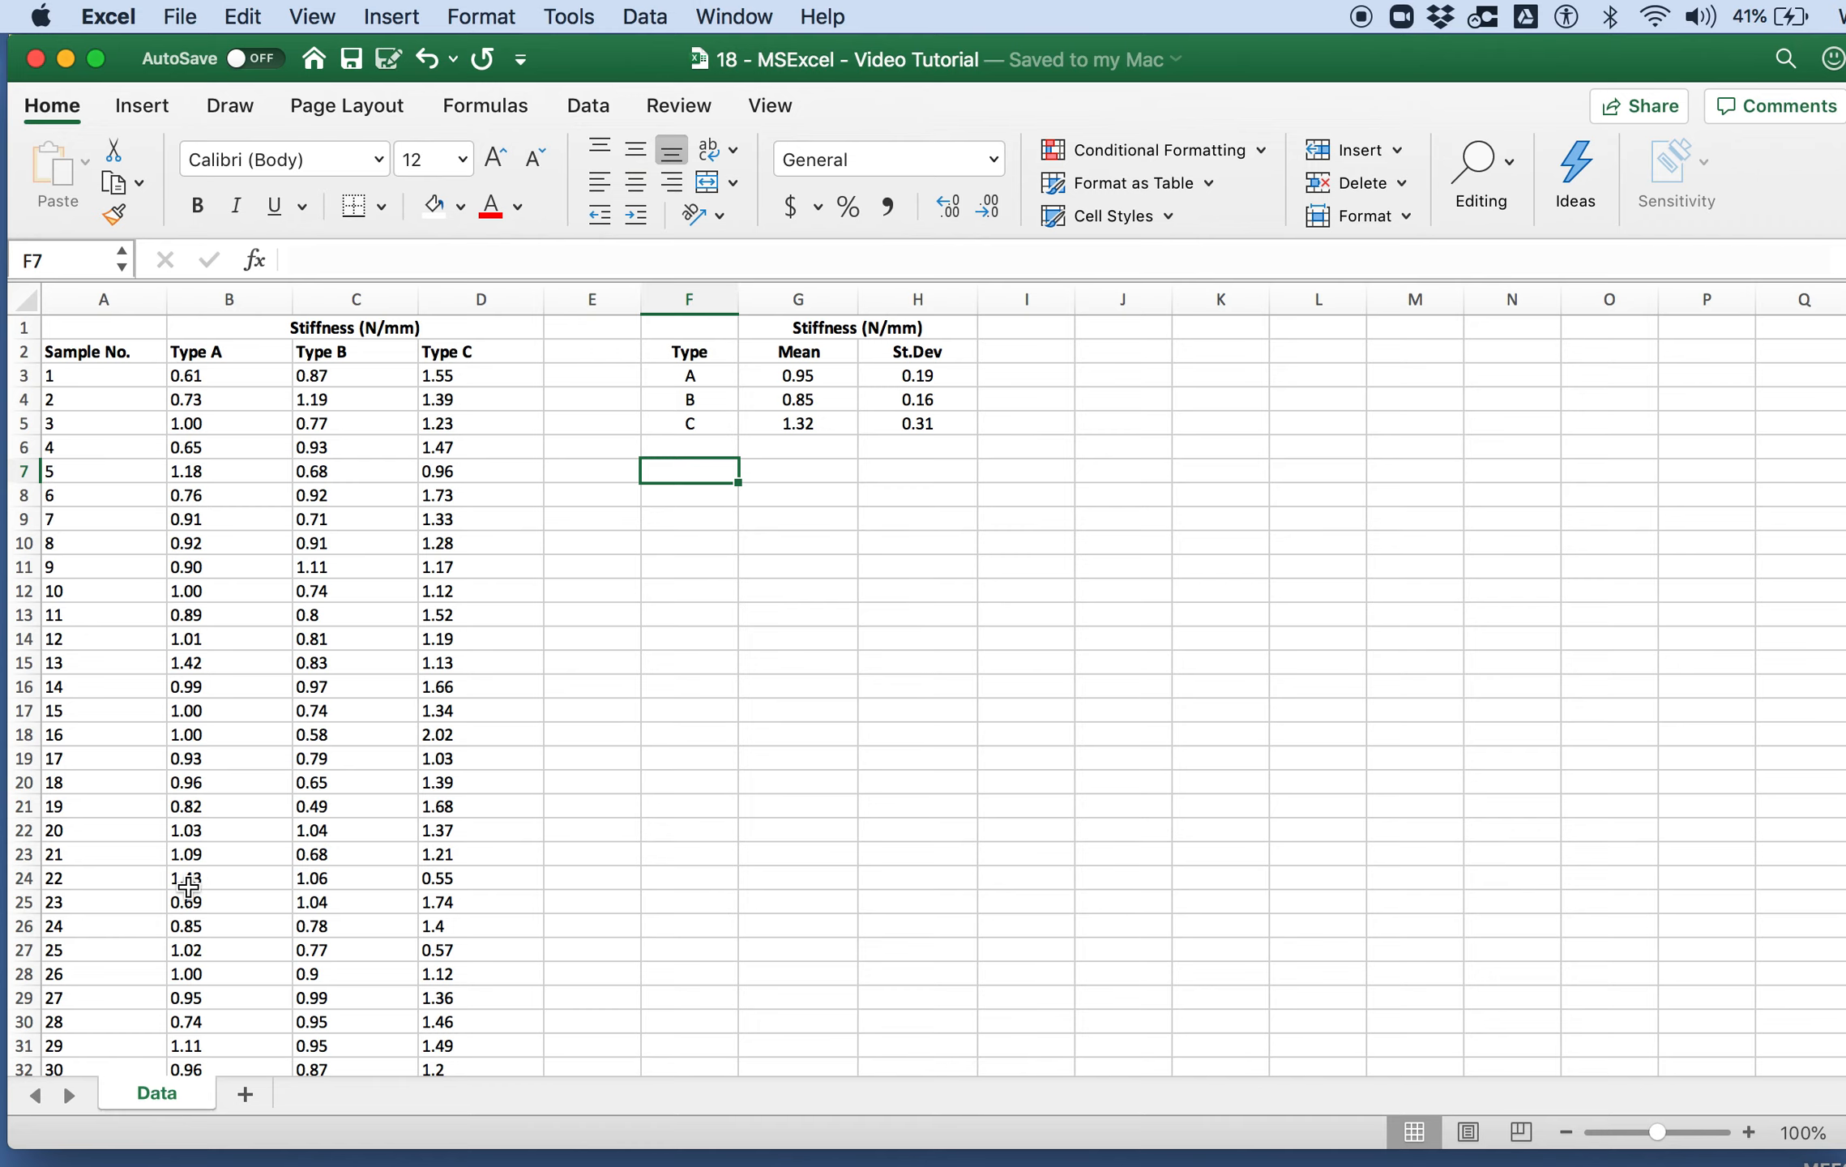
scroll(195, 802, down, 4)
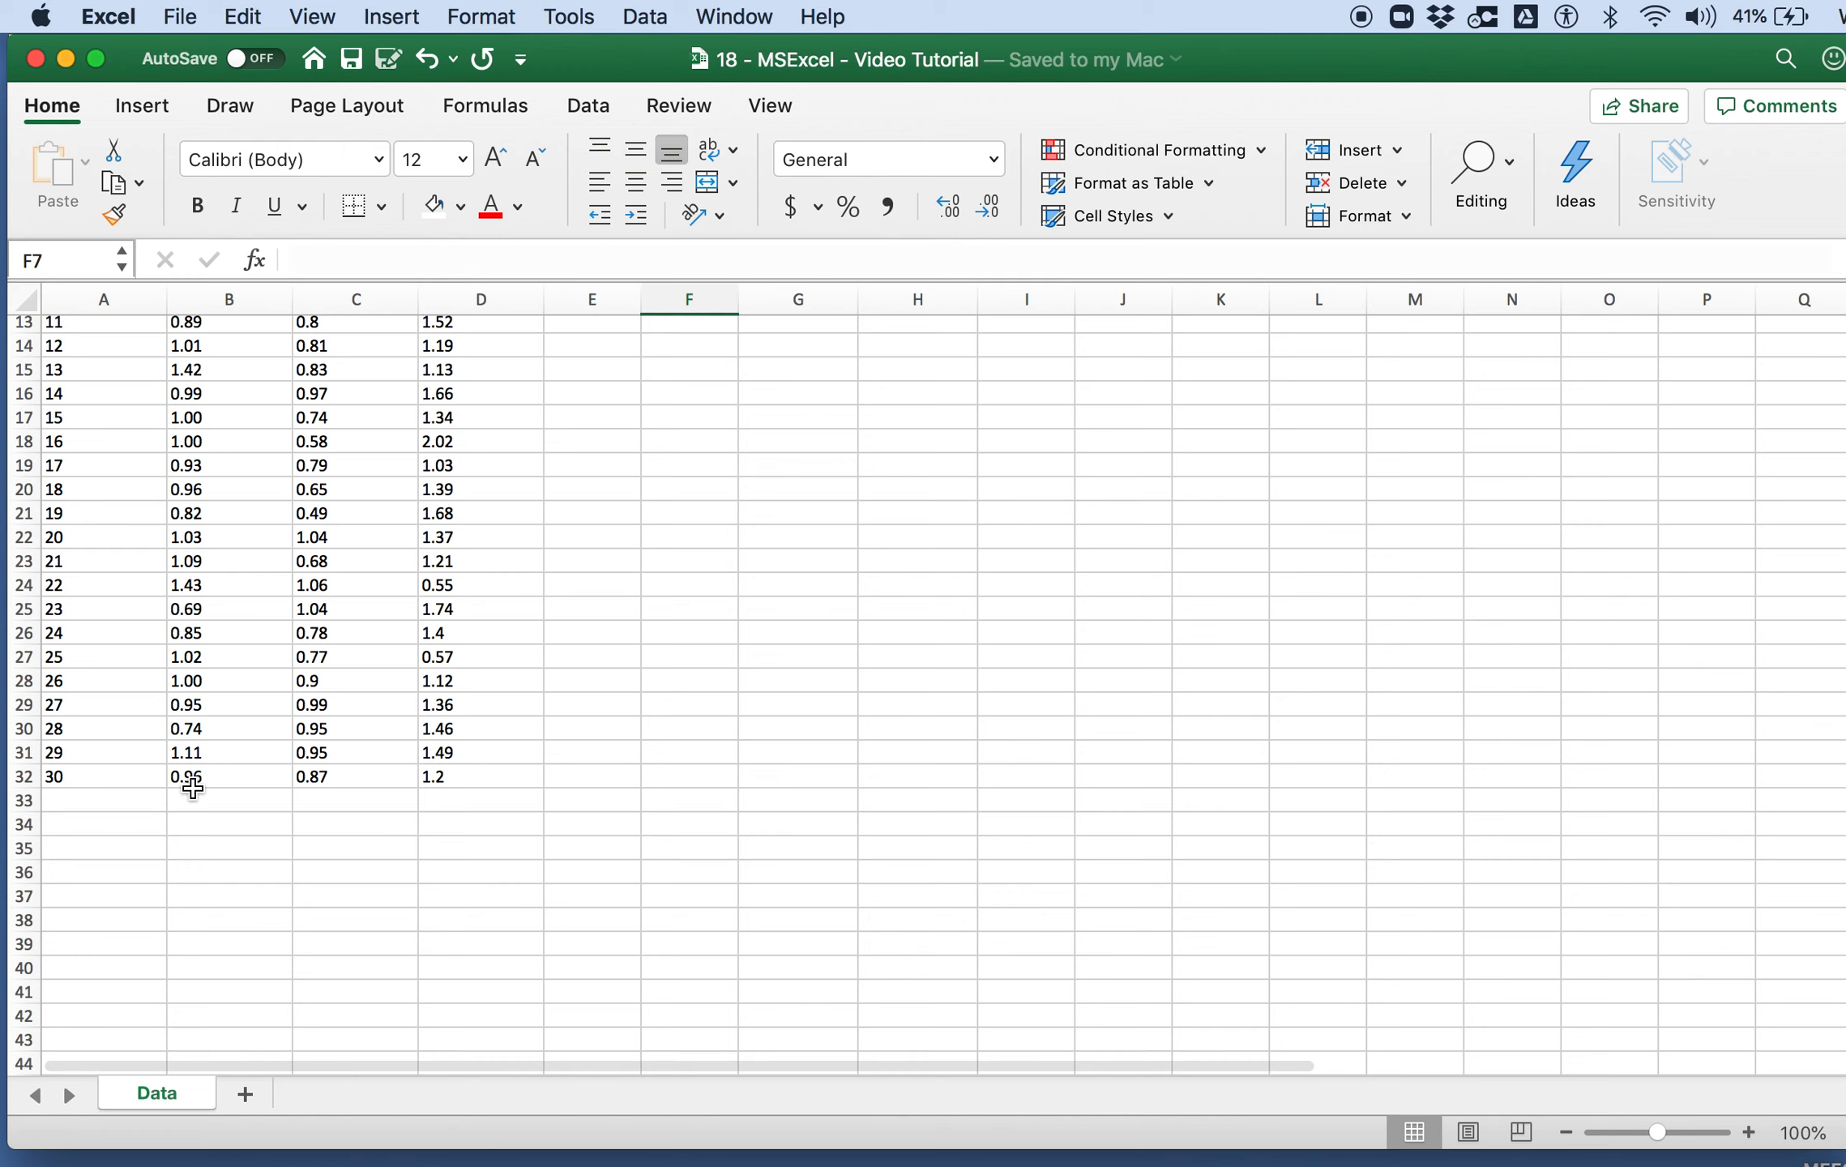
scroll(192, 788, up, 3)
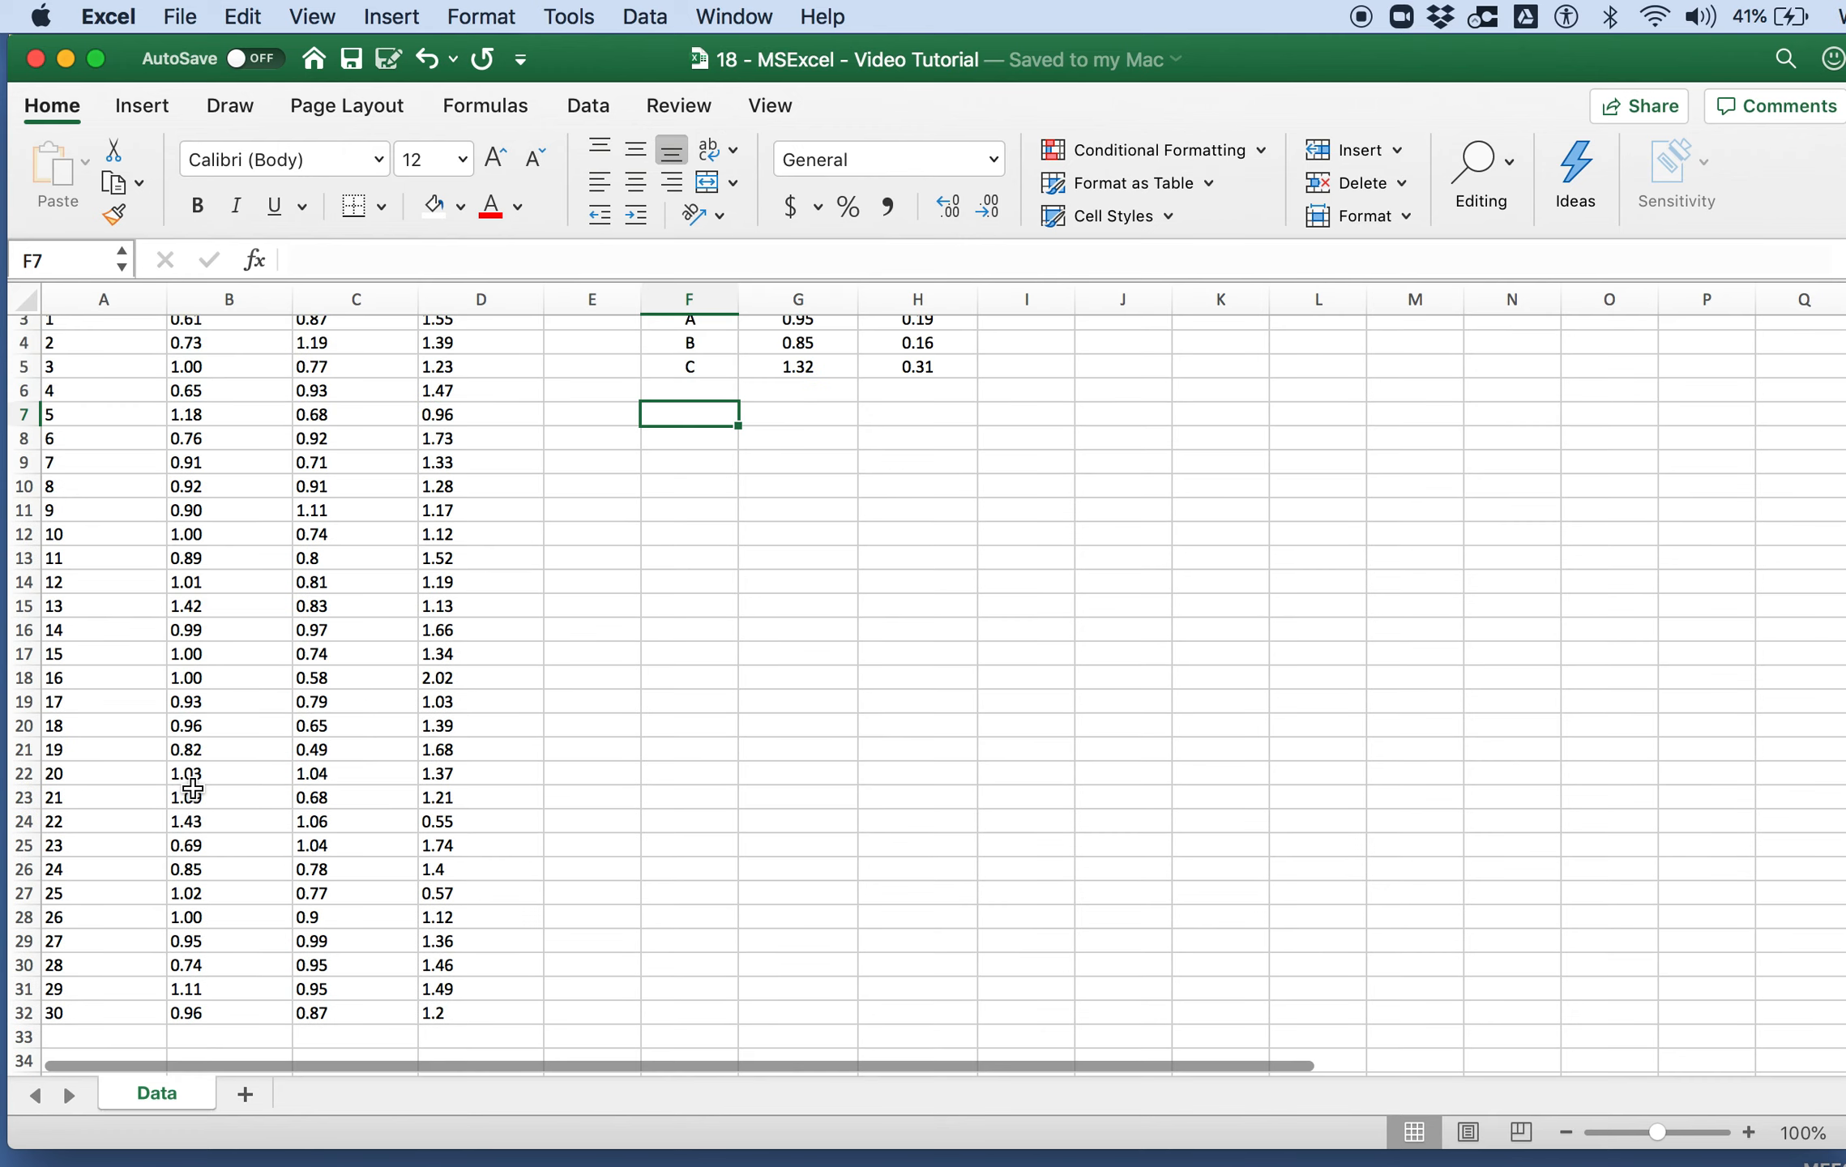
scroll(498, 734, up, 1)
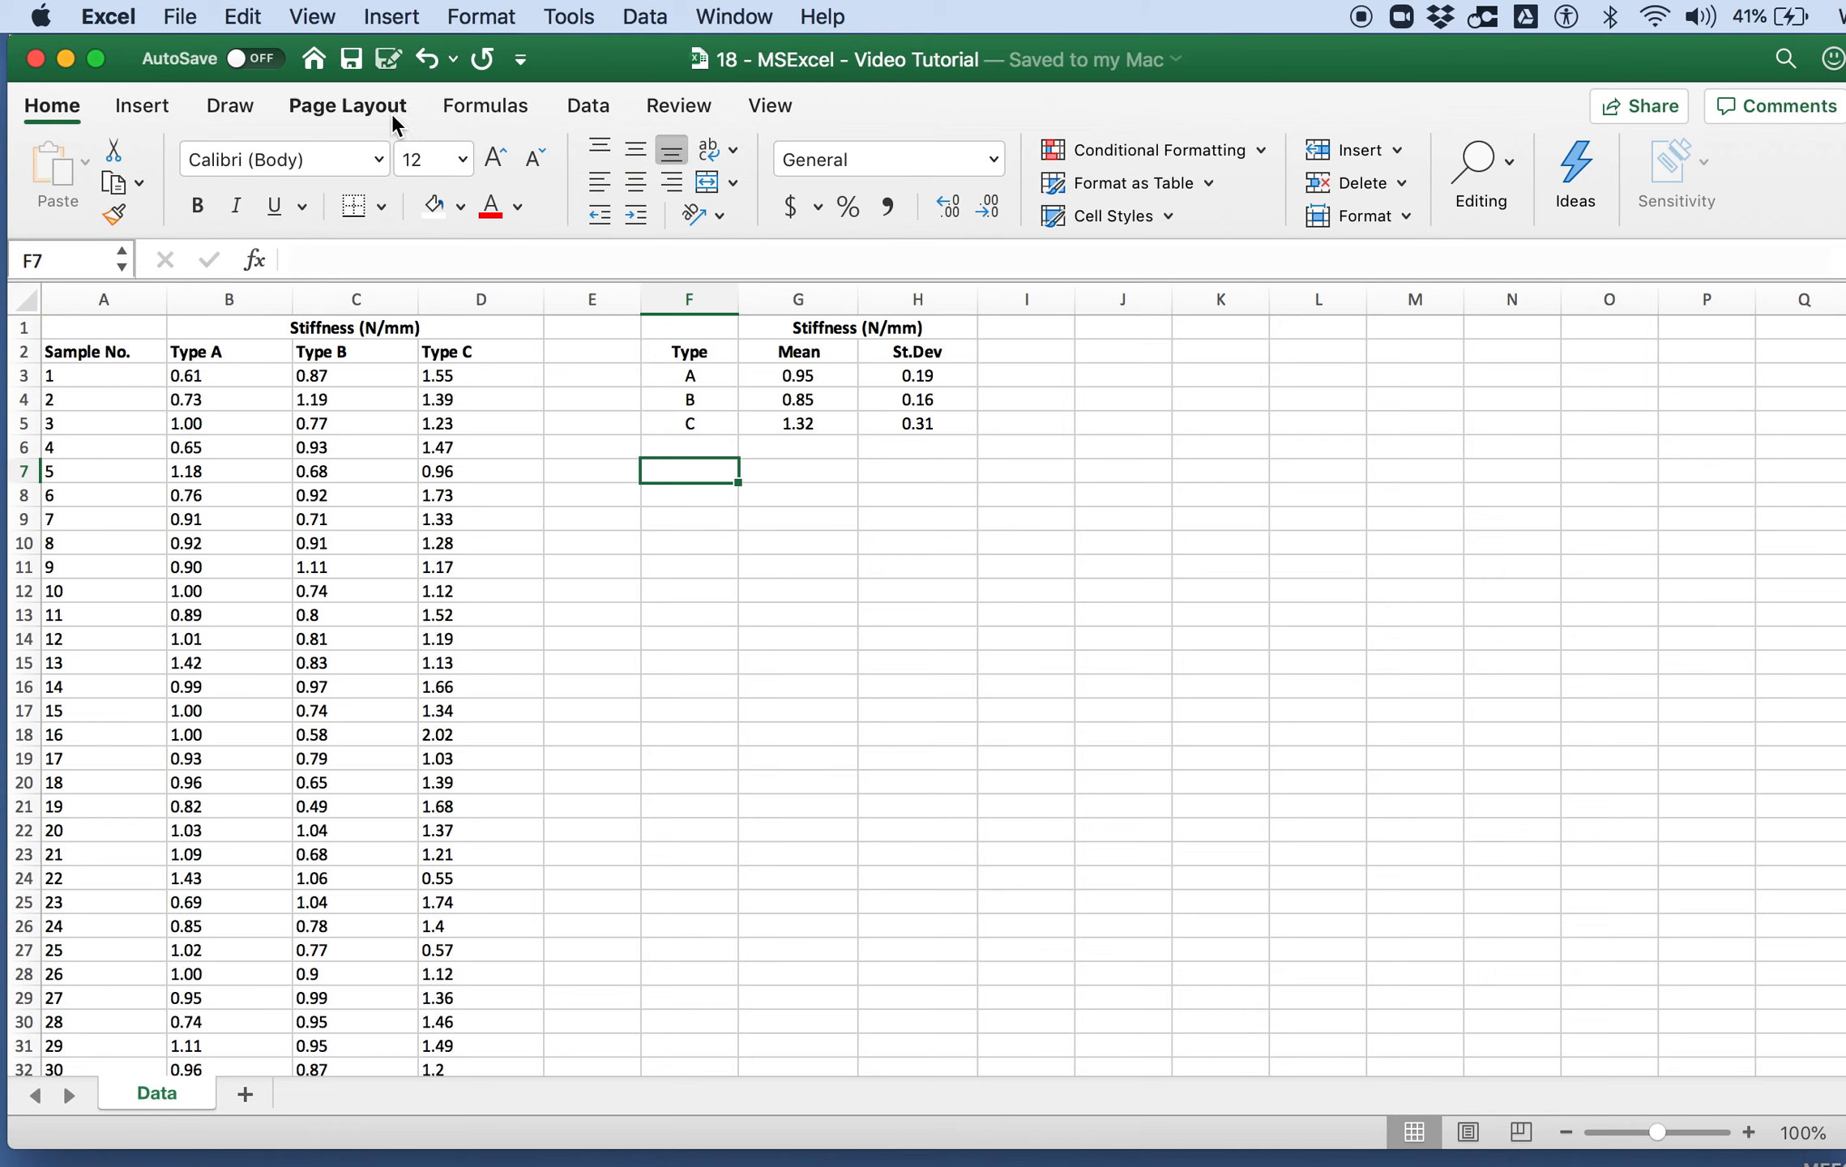
Step: Start a single-factor ANOVA and set its input range to B2:D32, covering the Type A, B and C data with headings
click(596, 113)
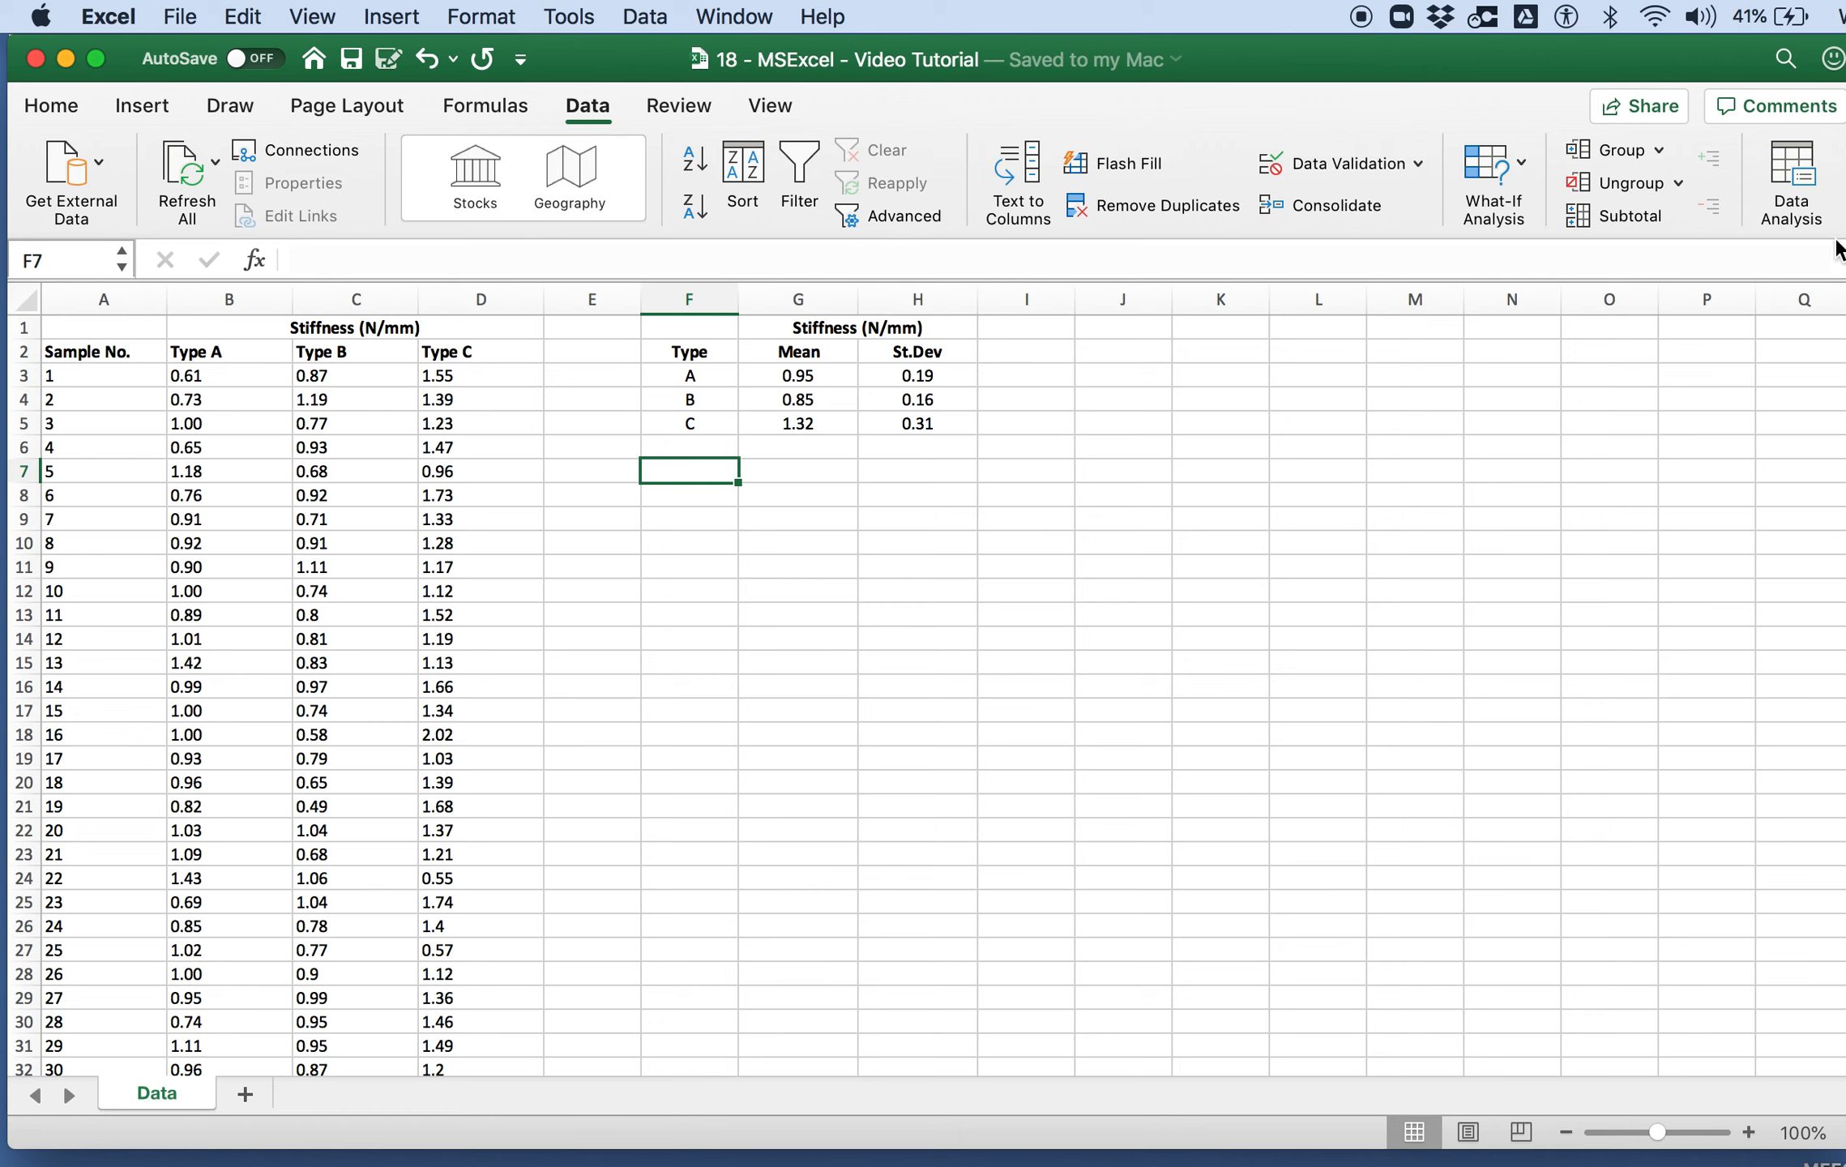
click(1773, 167)
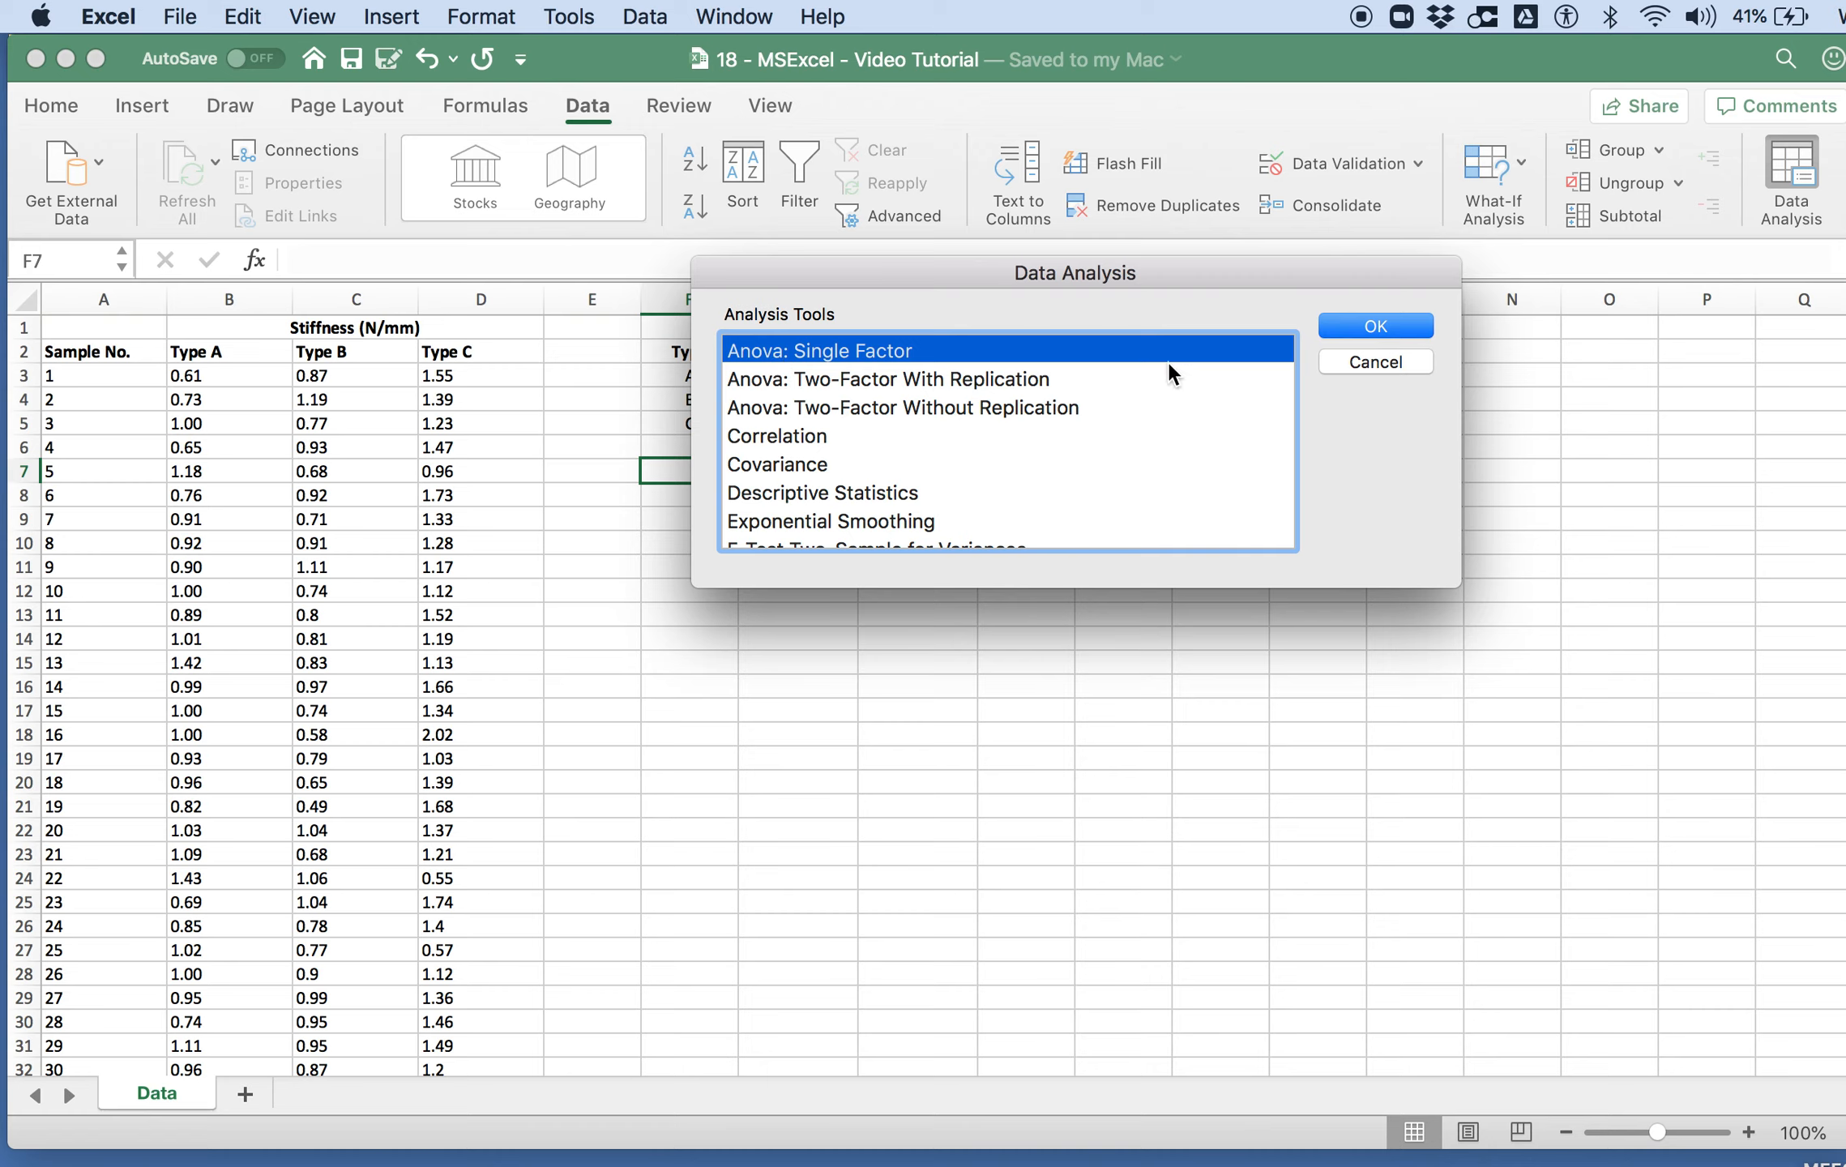
click(1364, 328)
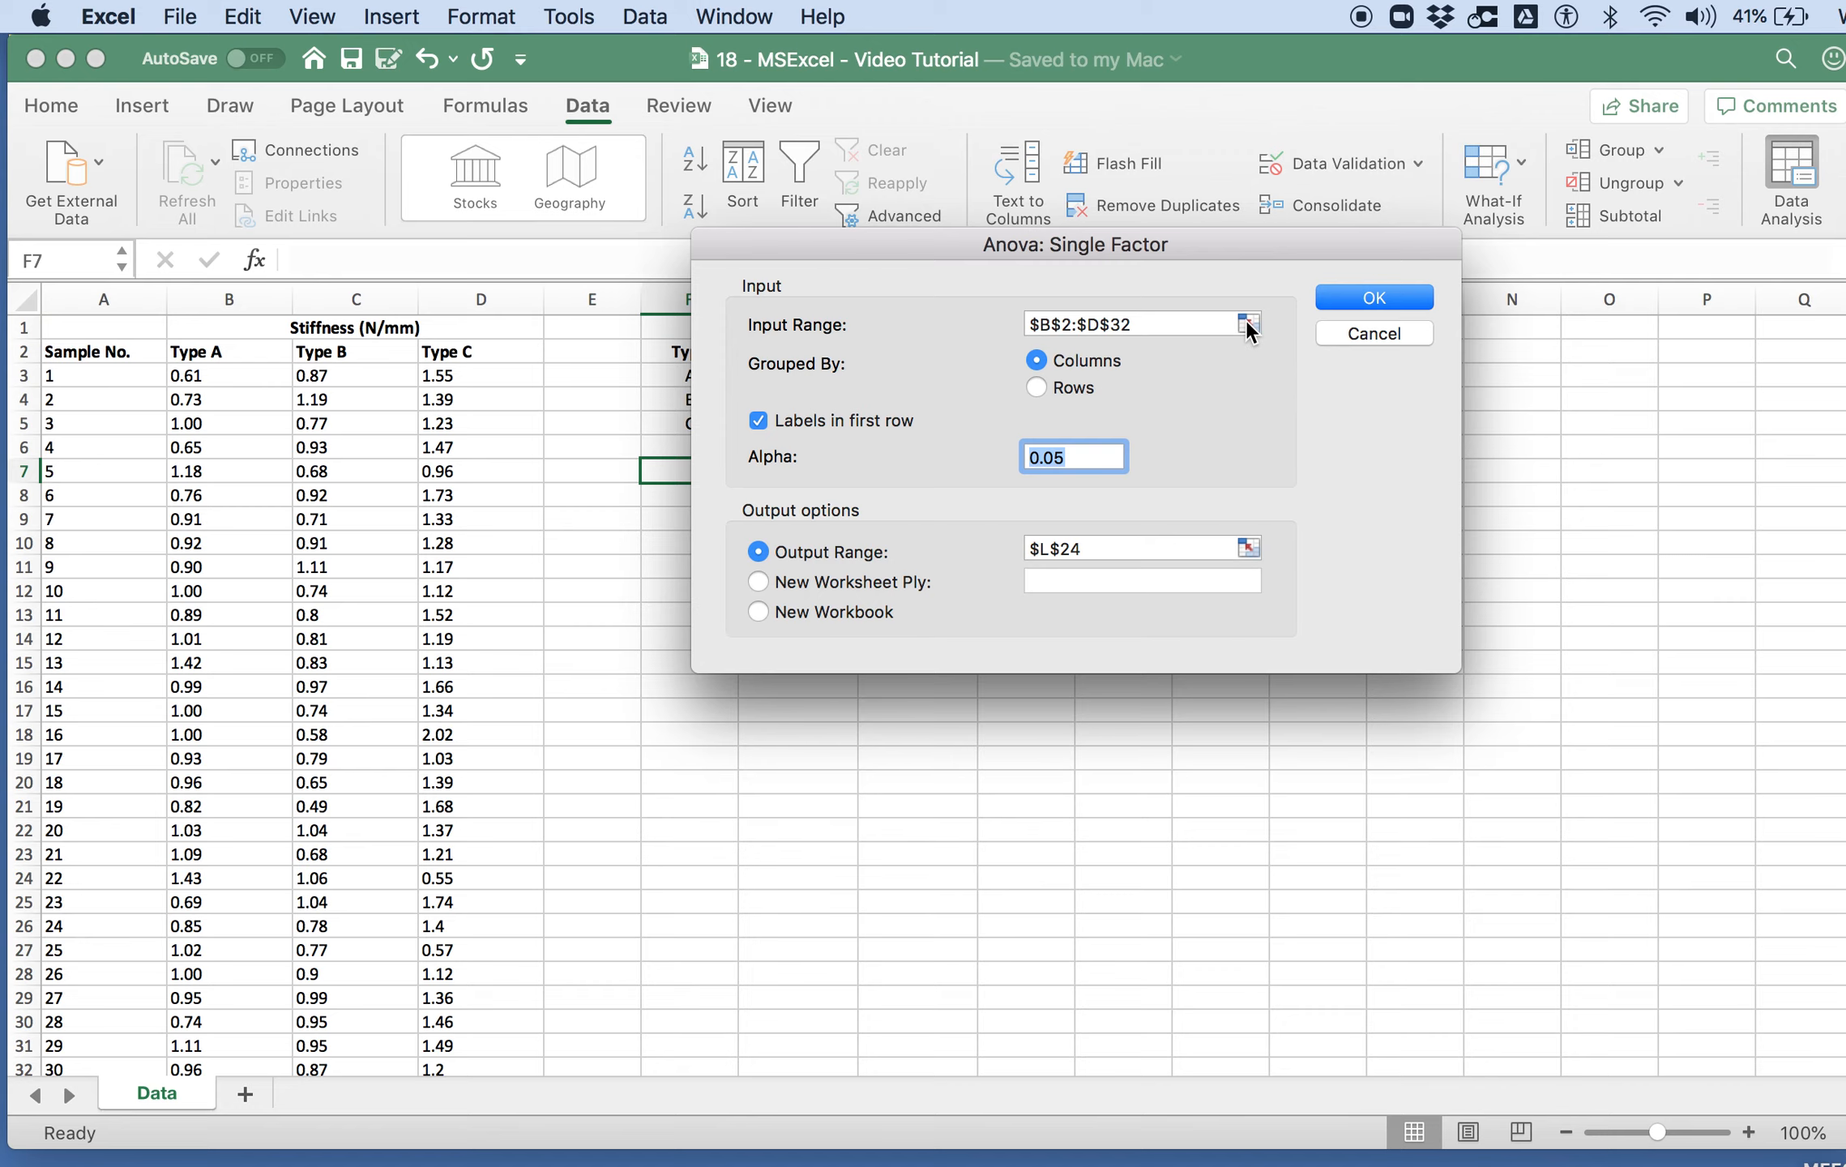
click(1249, 325)
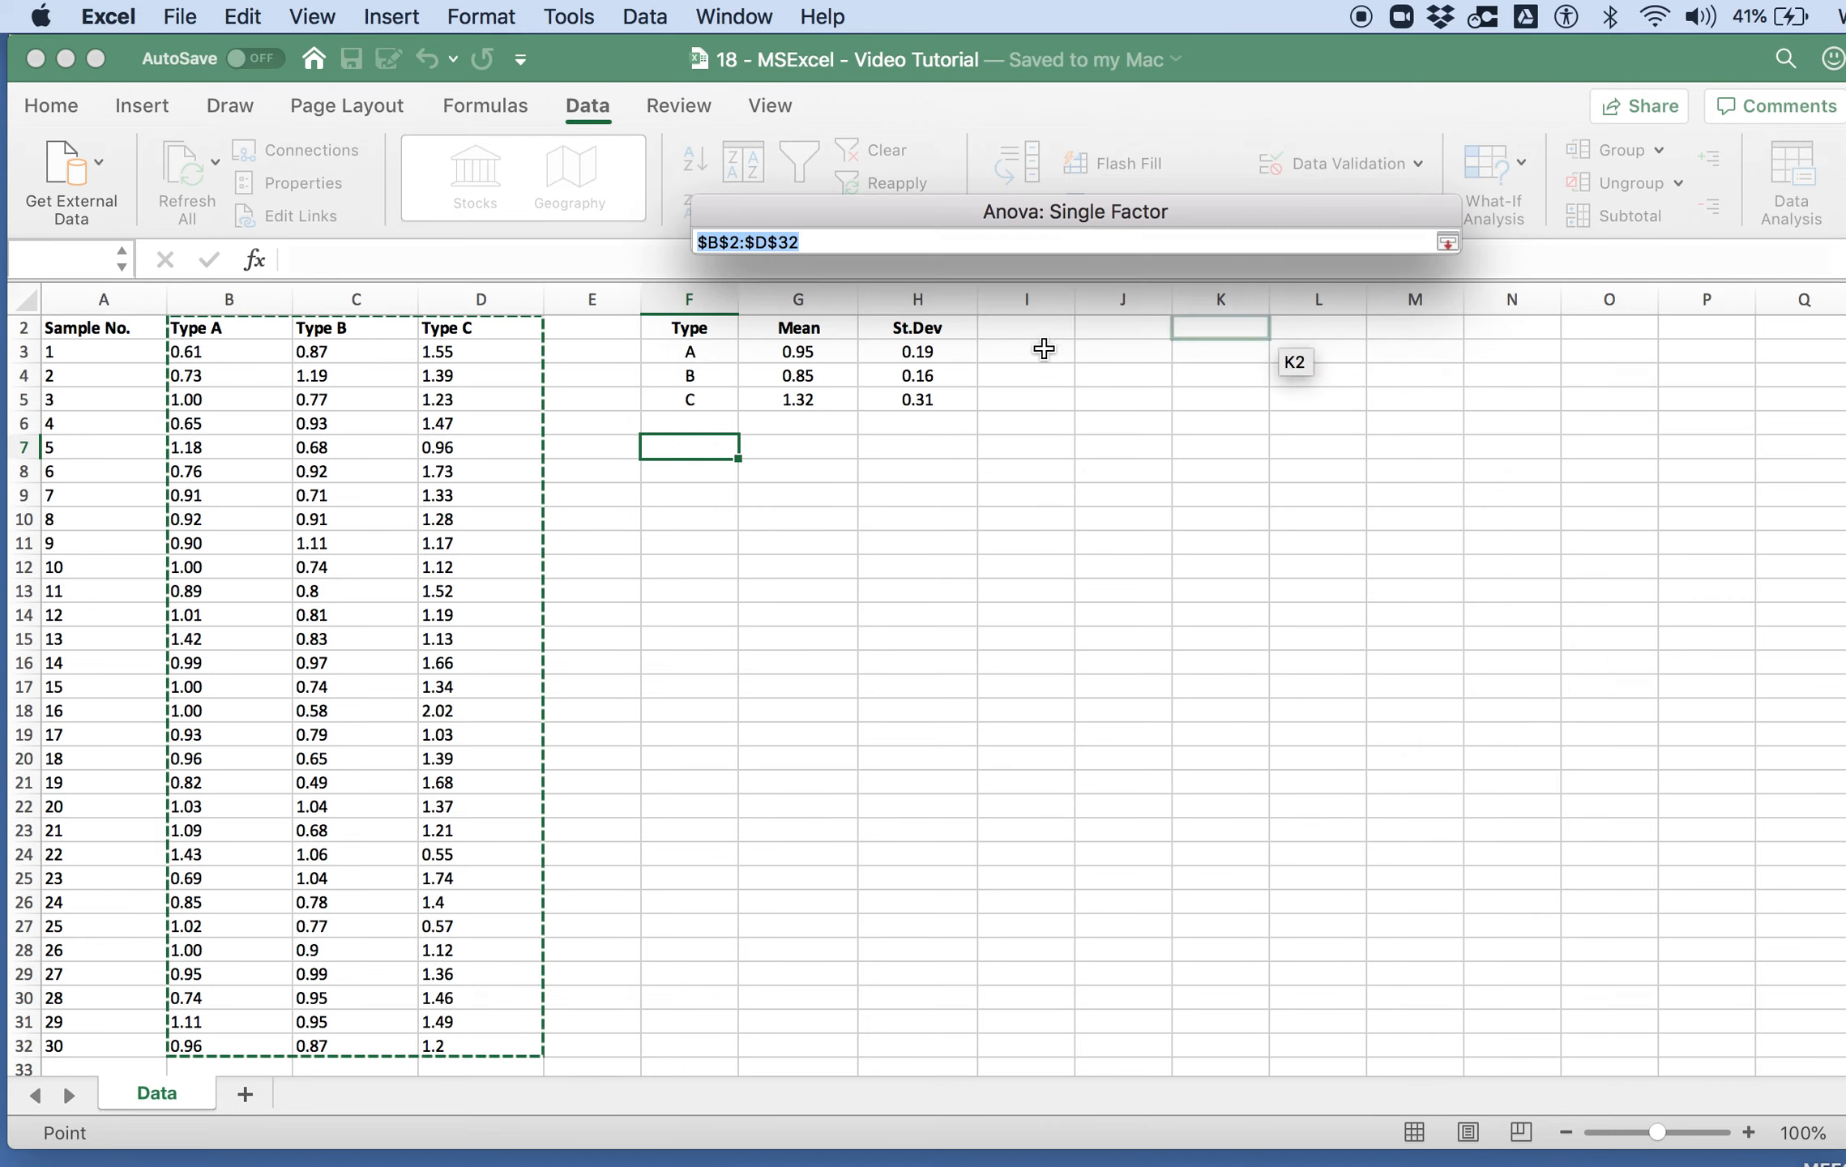
click(253, 355)
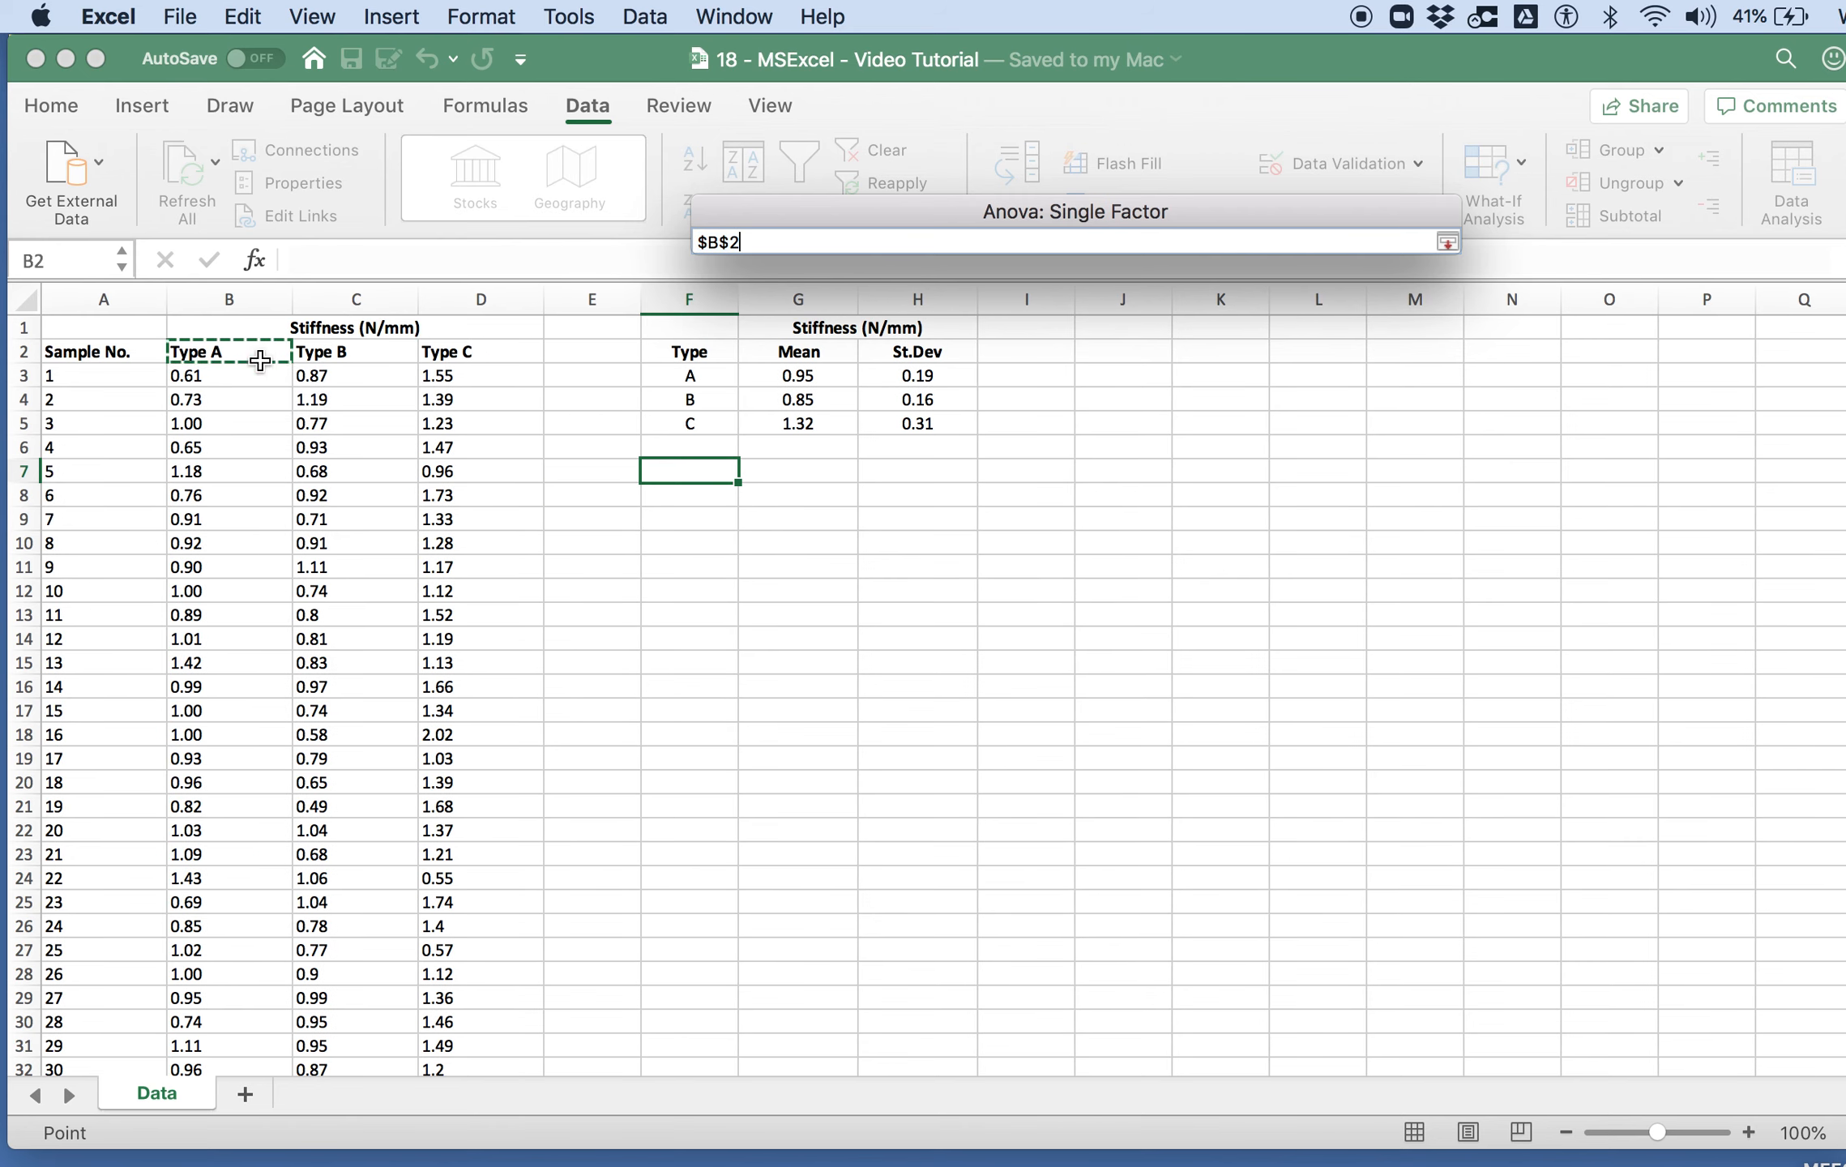
scroll(371, 692, down, 3)
shift+click(498, 1009)
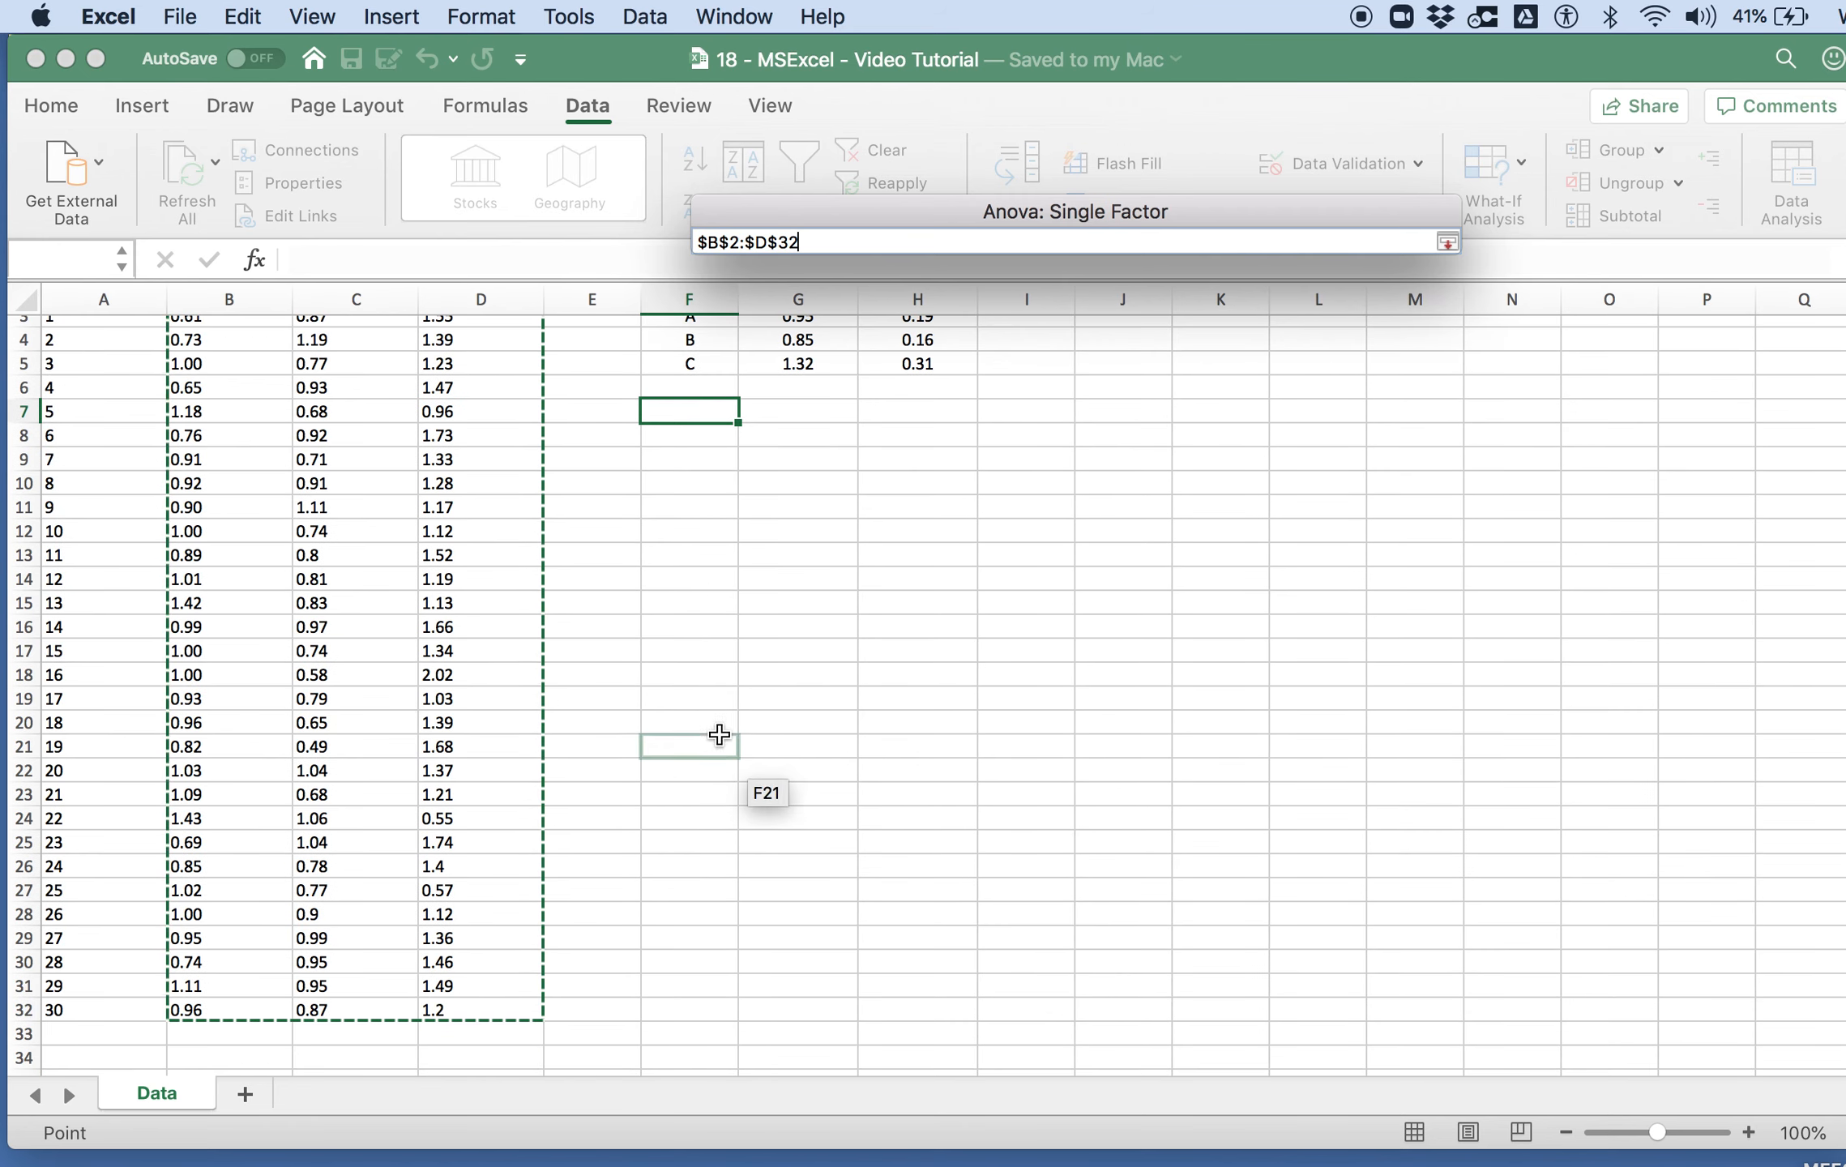
scroll(372, 541, up, 3)
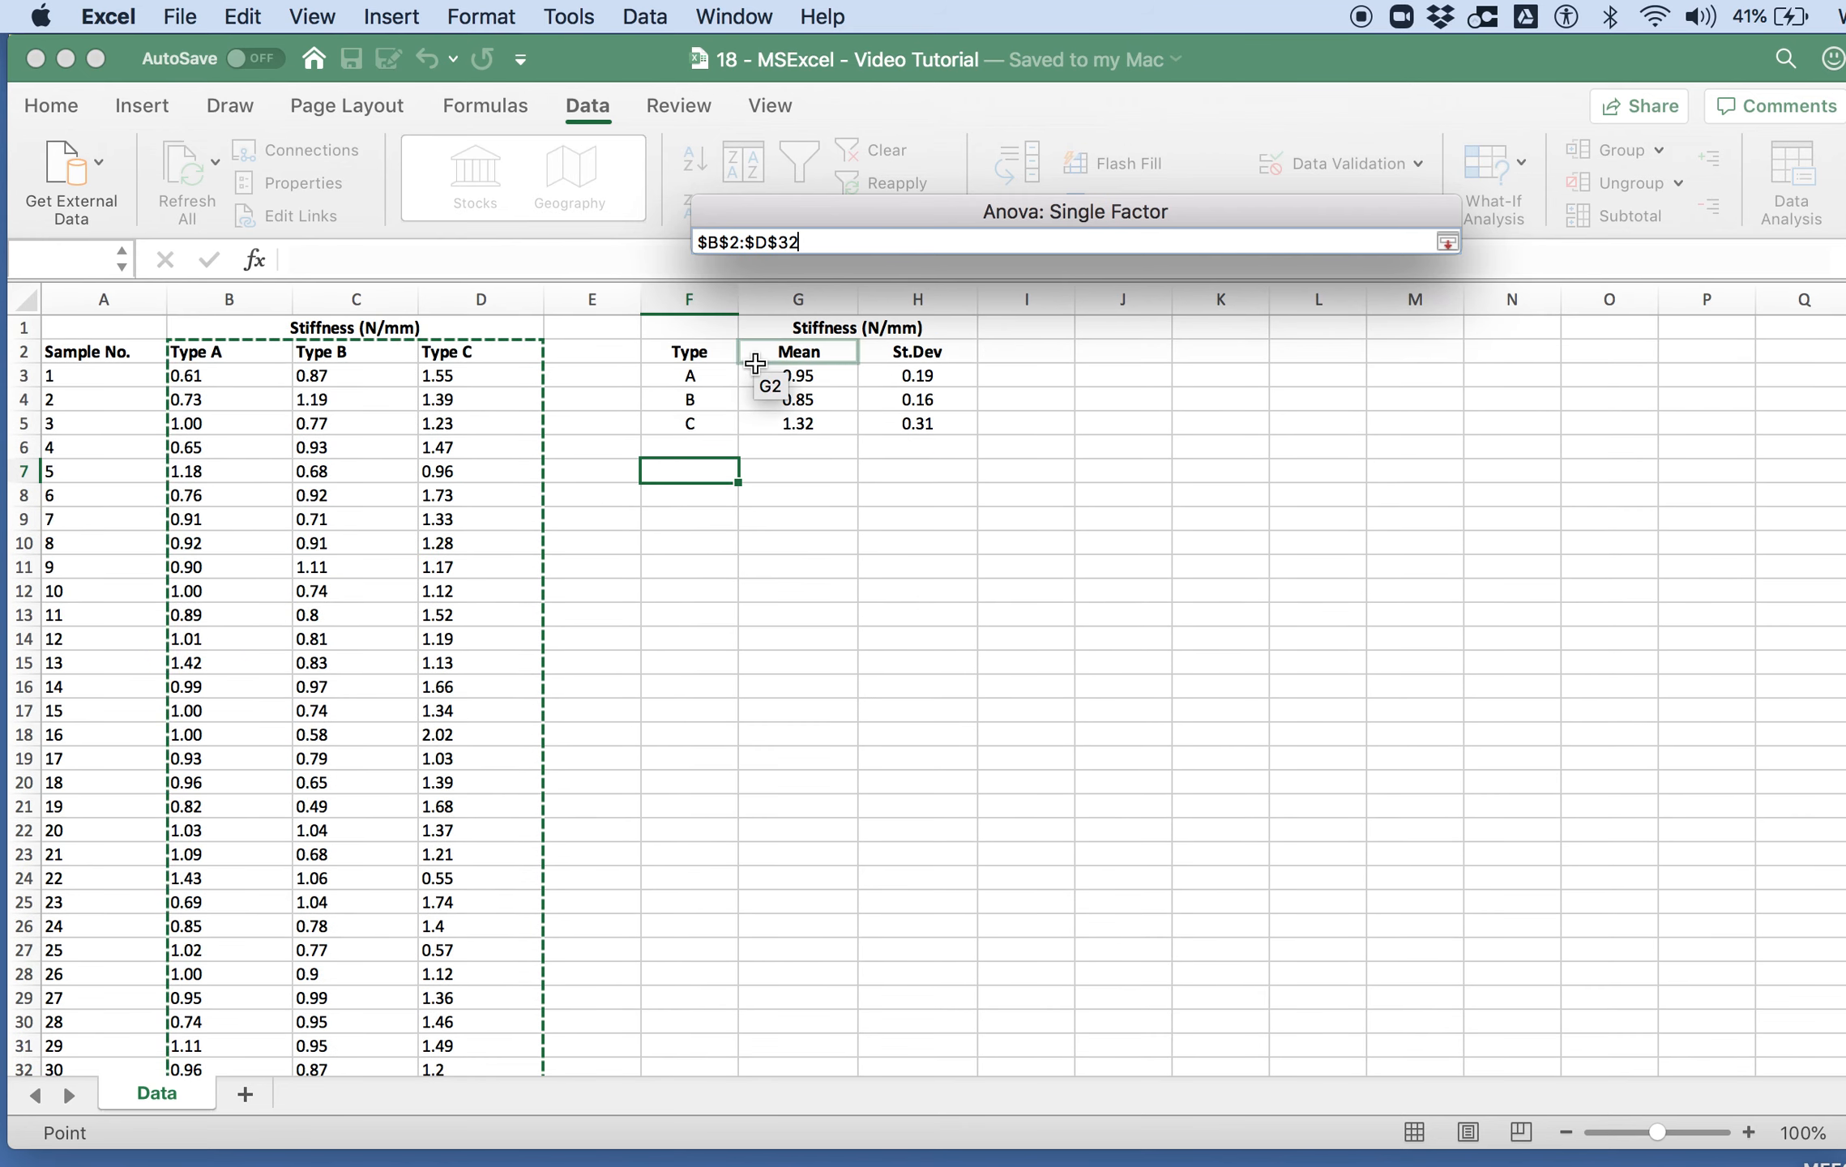
click(1447, 241)
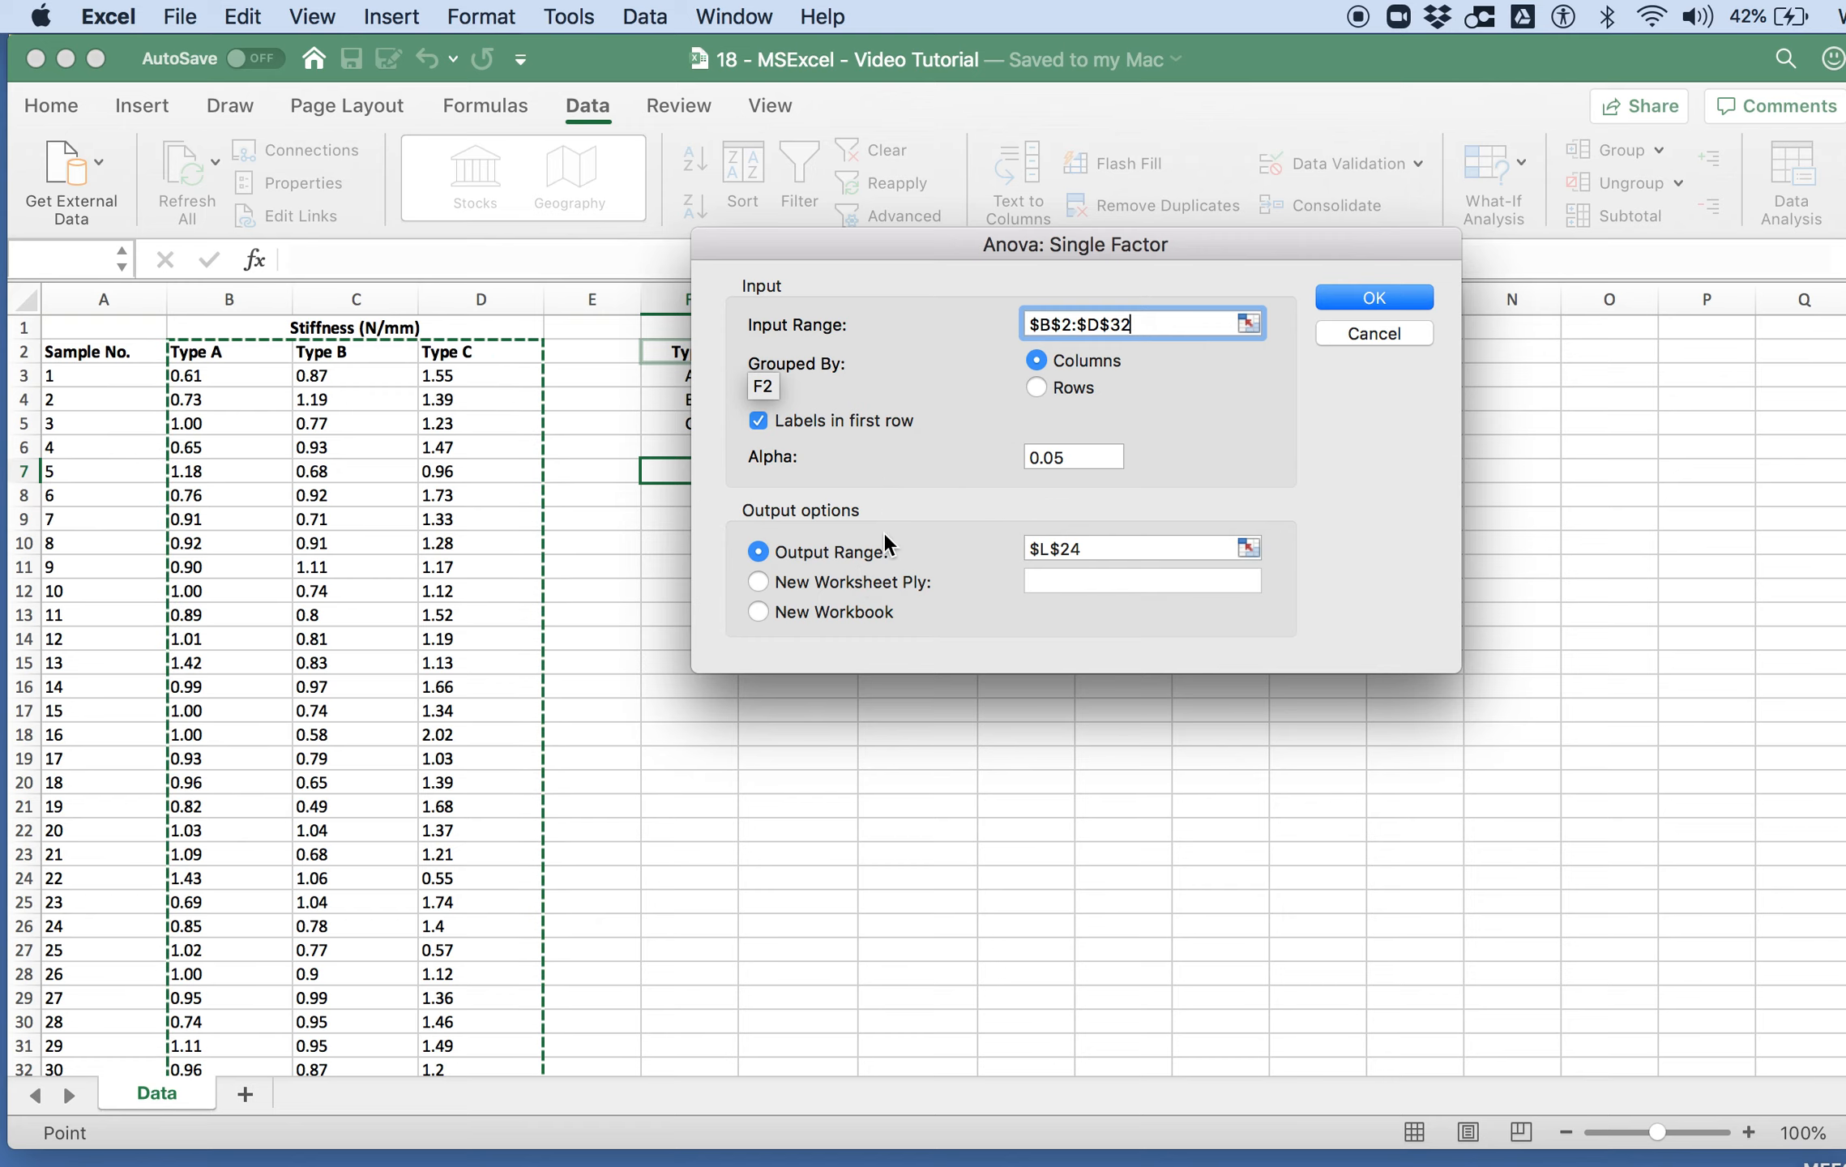
Step: Set the ANOVA output range to cell F8 and run the analysis
click(1249, 548)
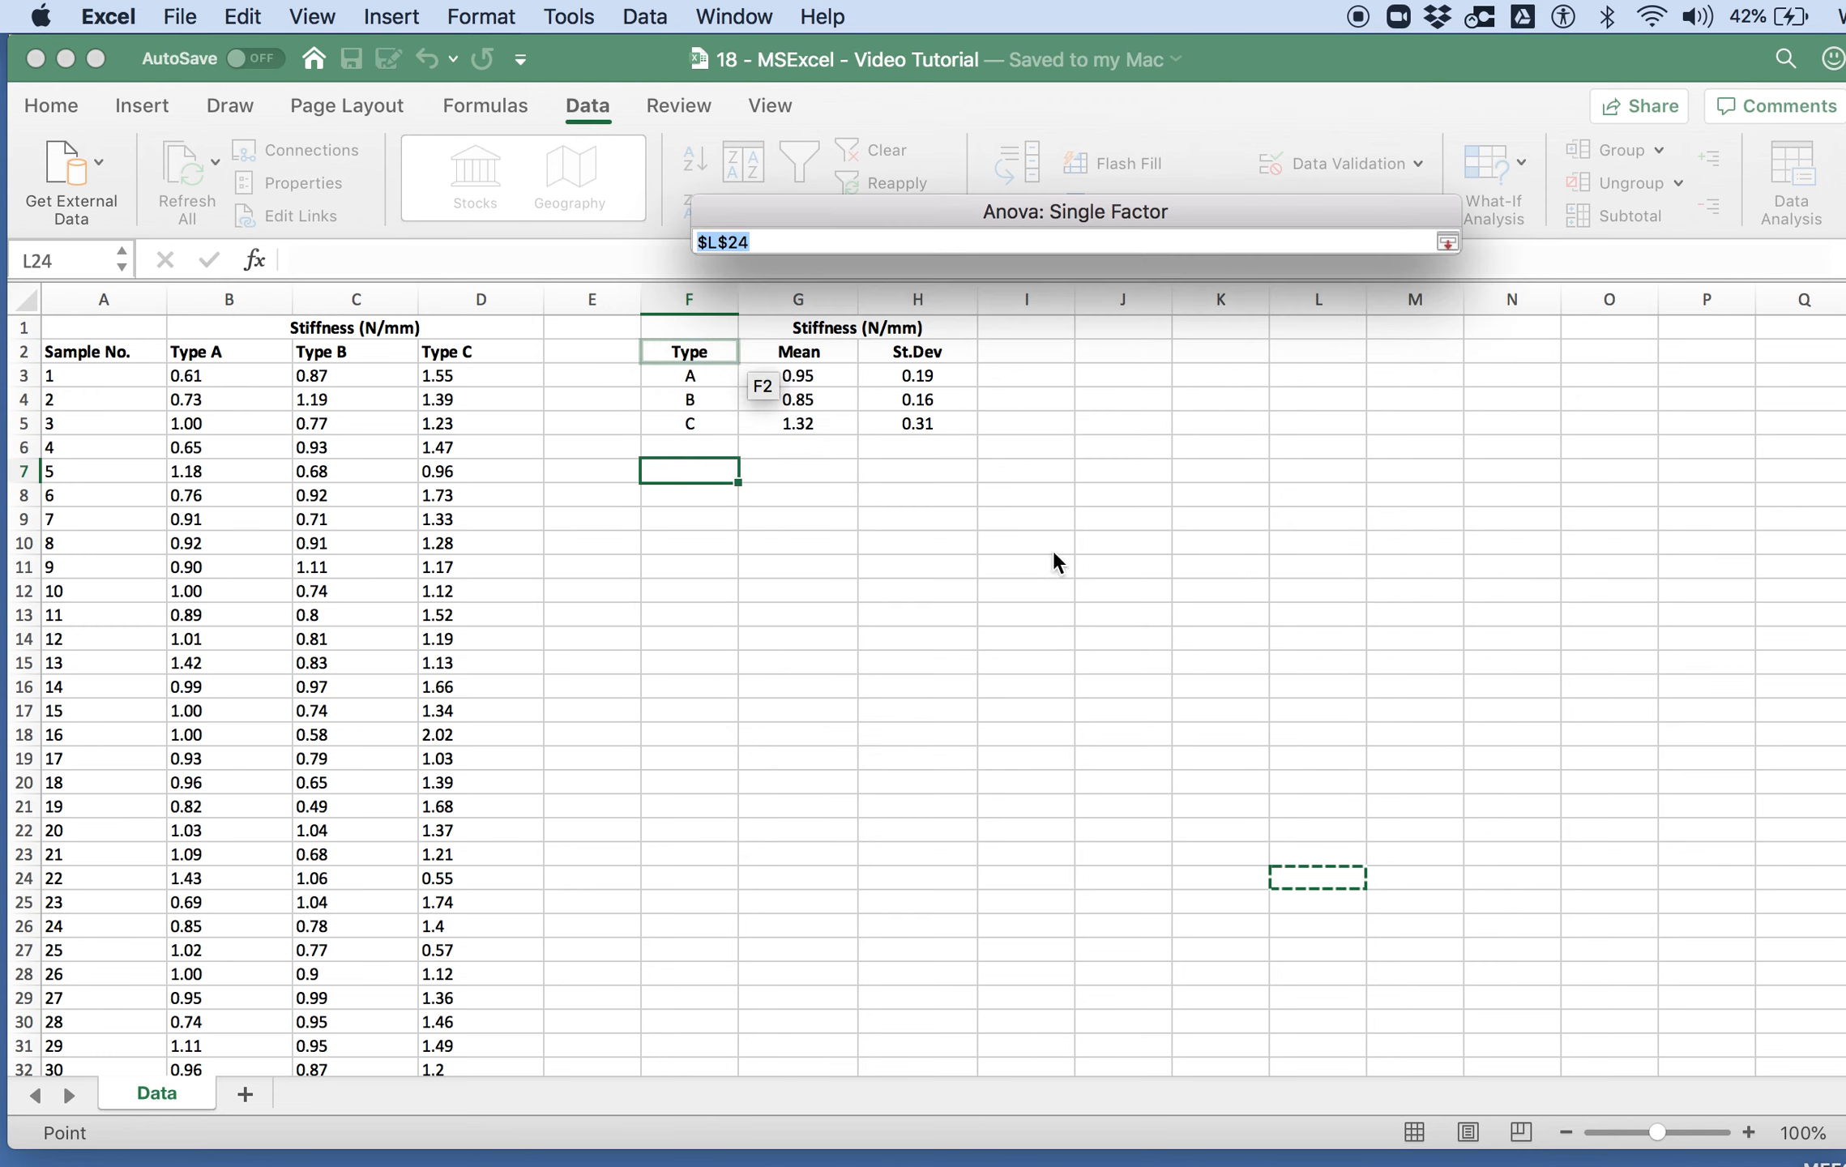
click(706, 494)
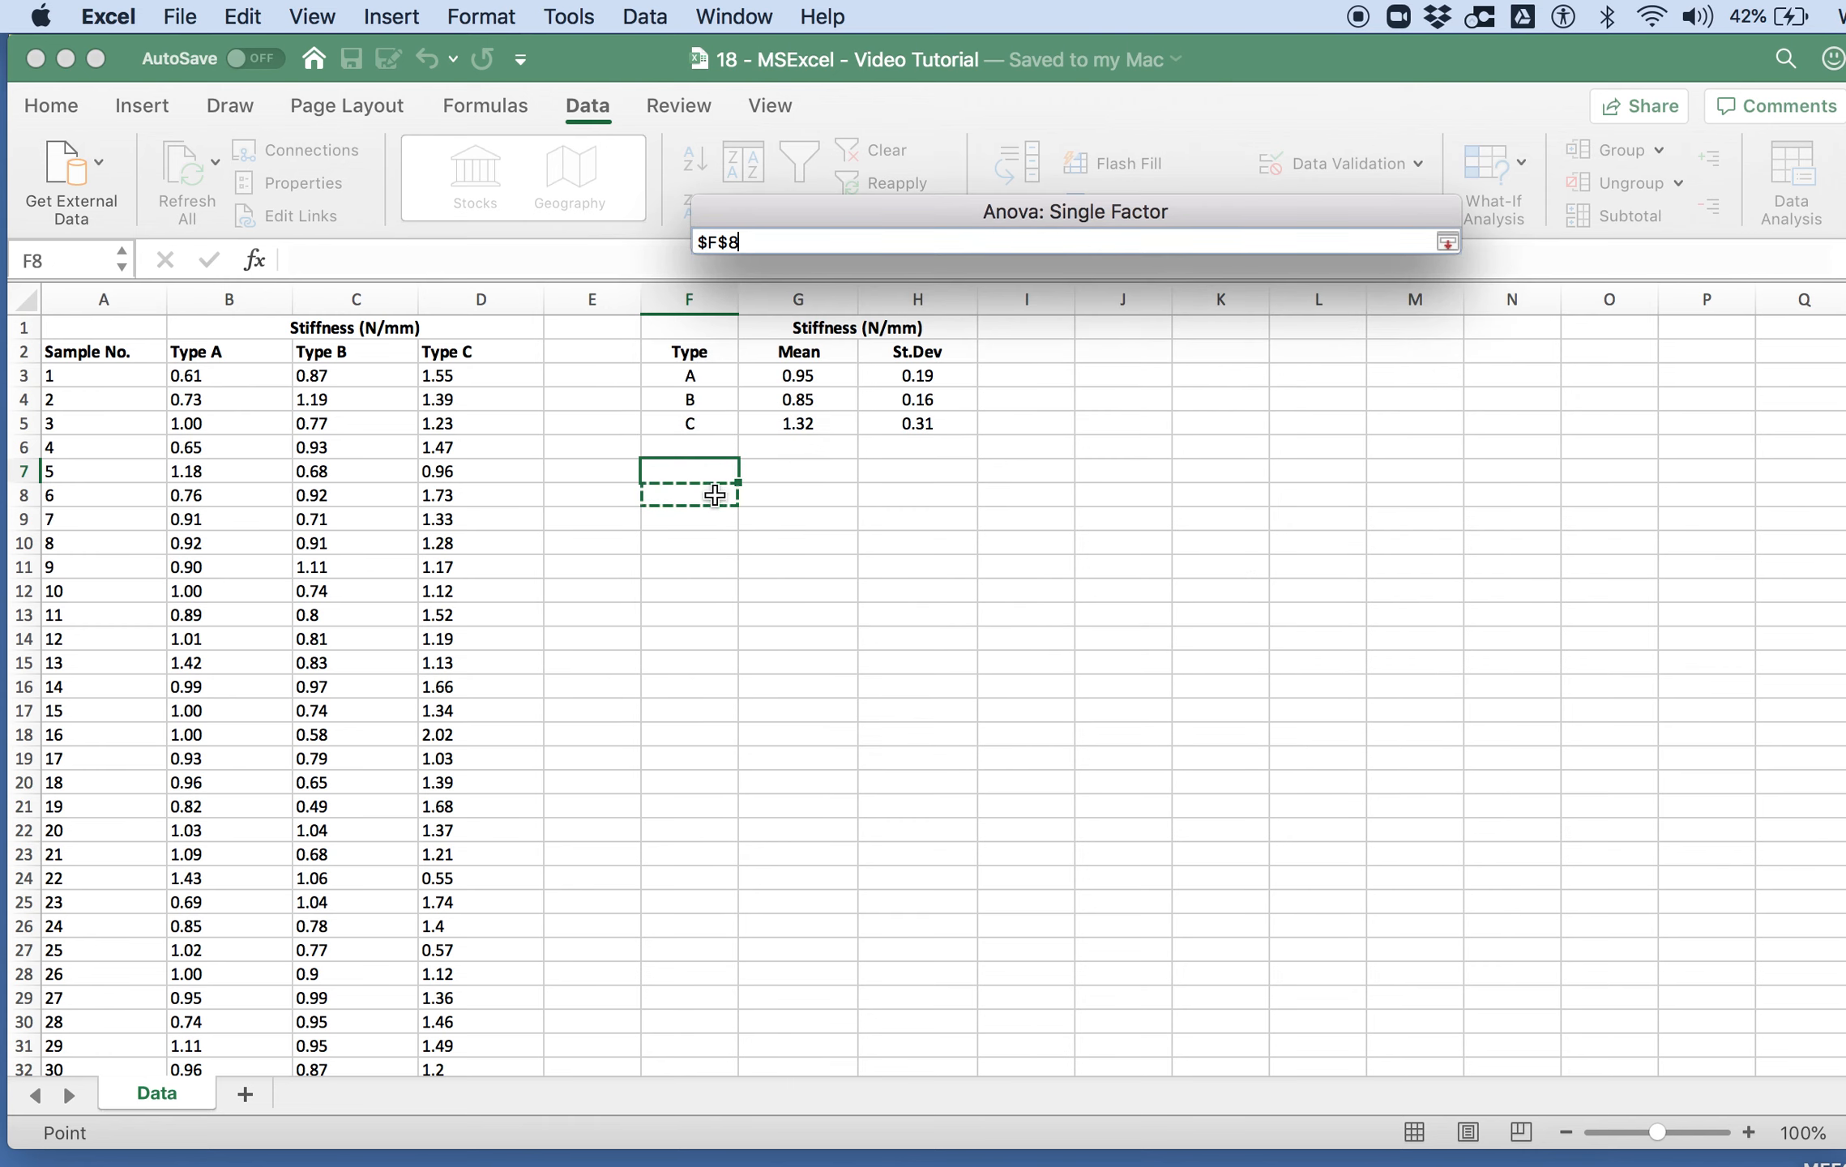
click(1447, 243)
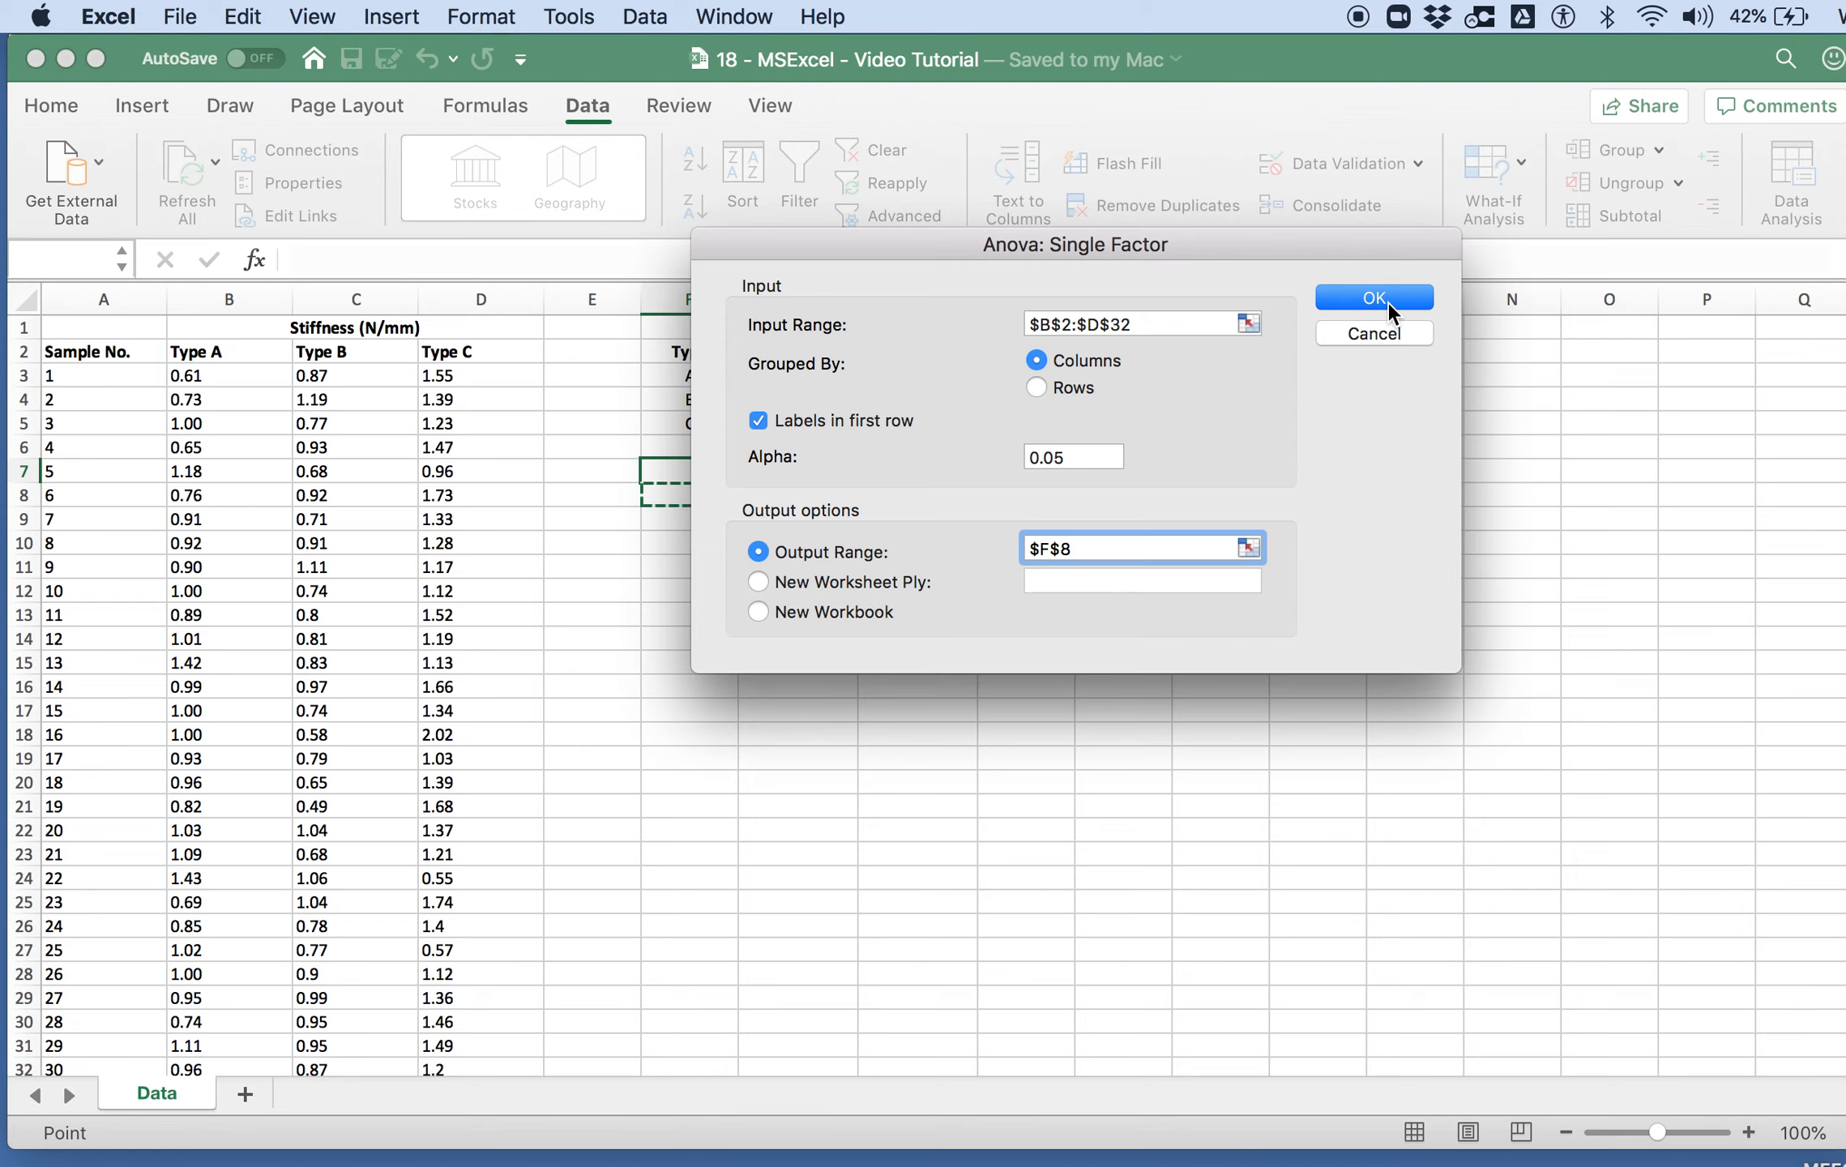
click(1374, 298)
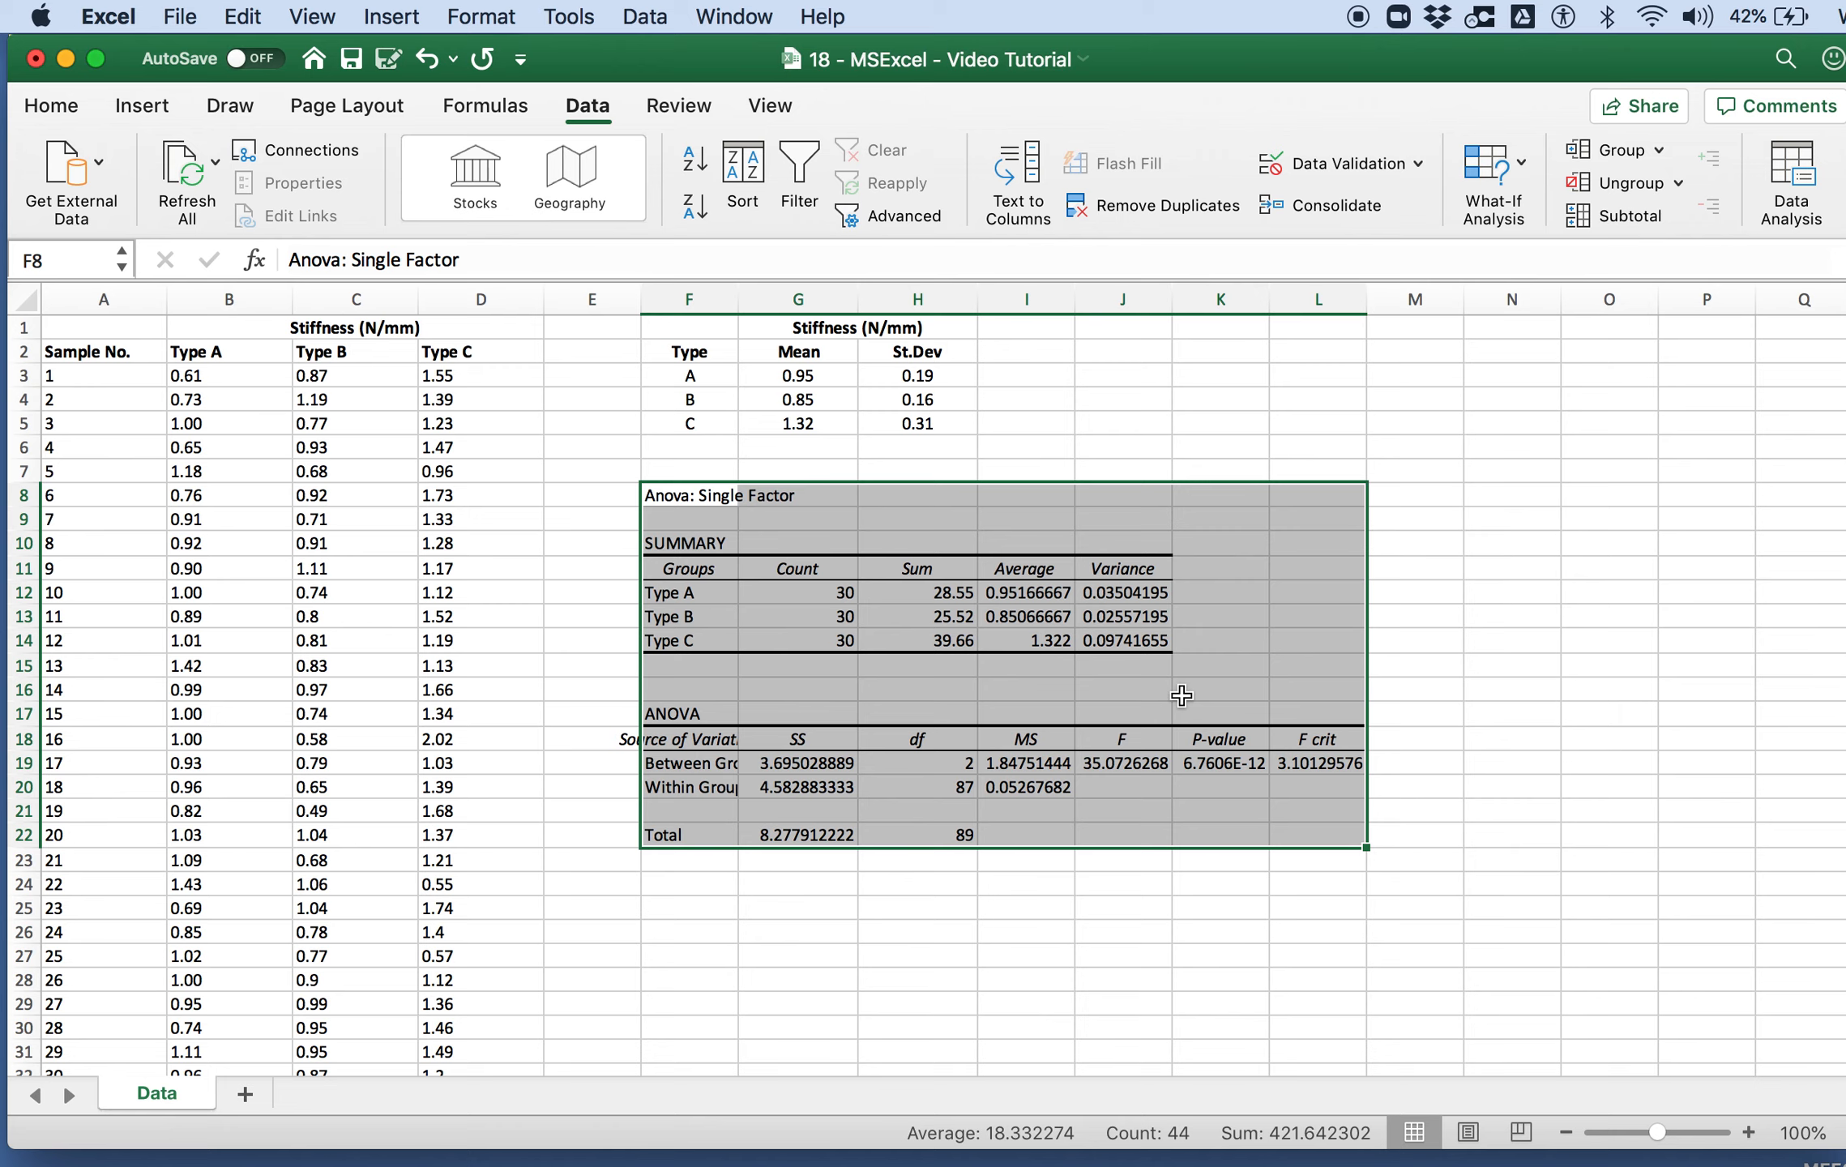
click(887, 898)
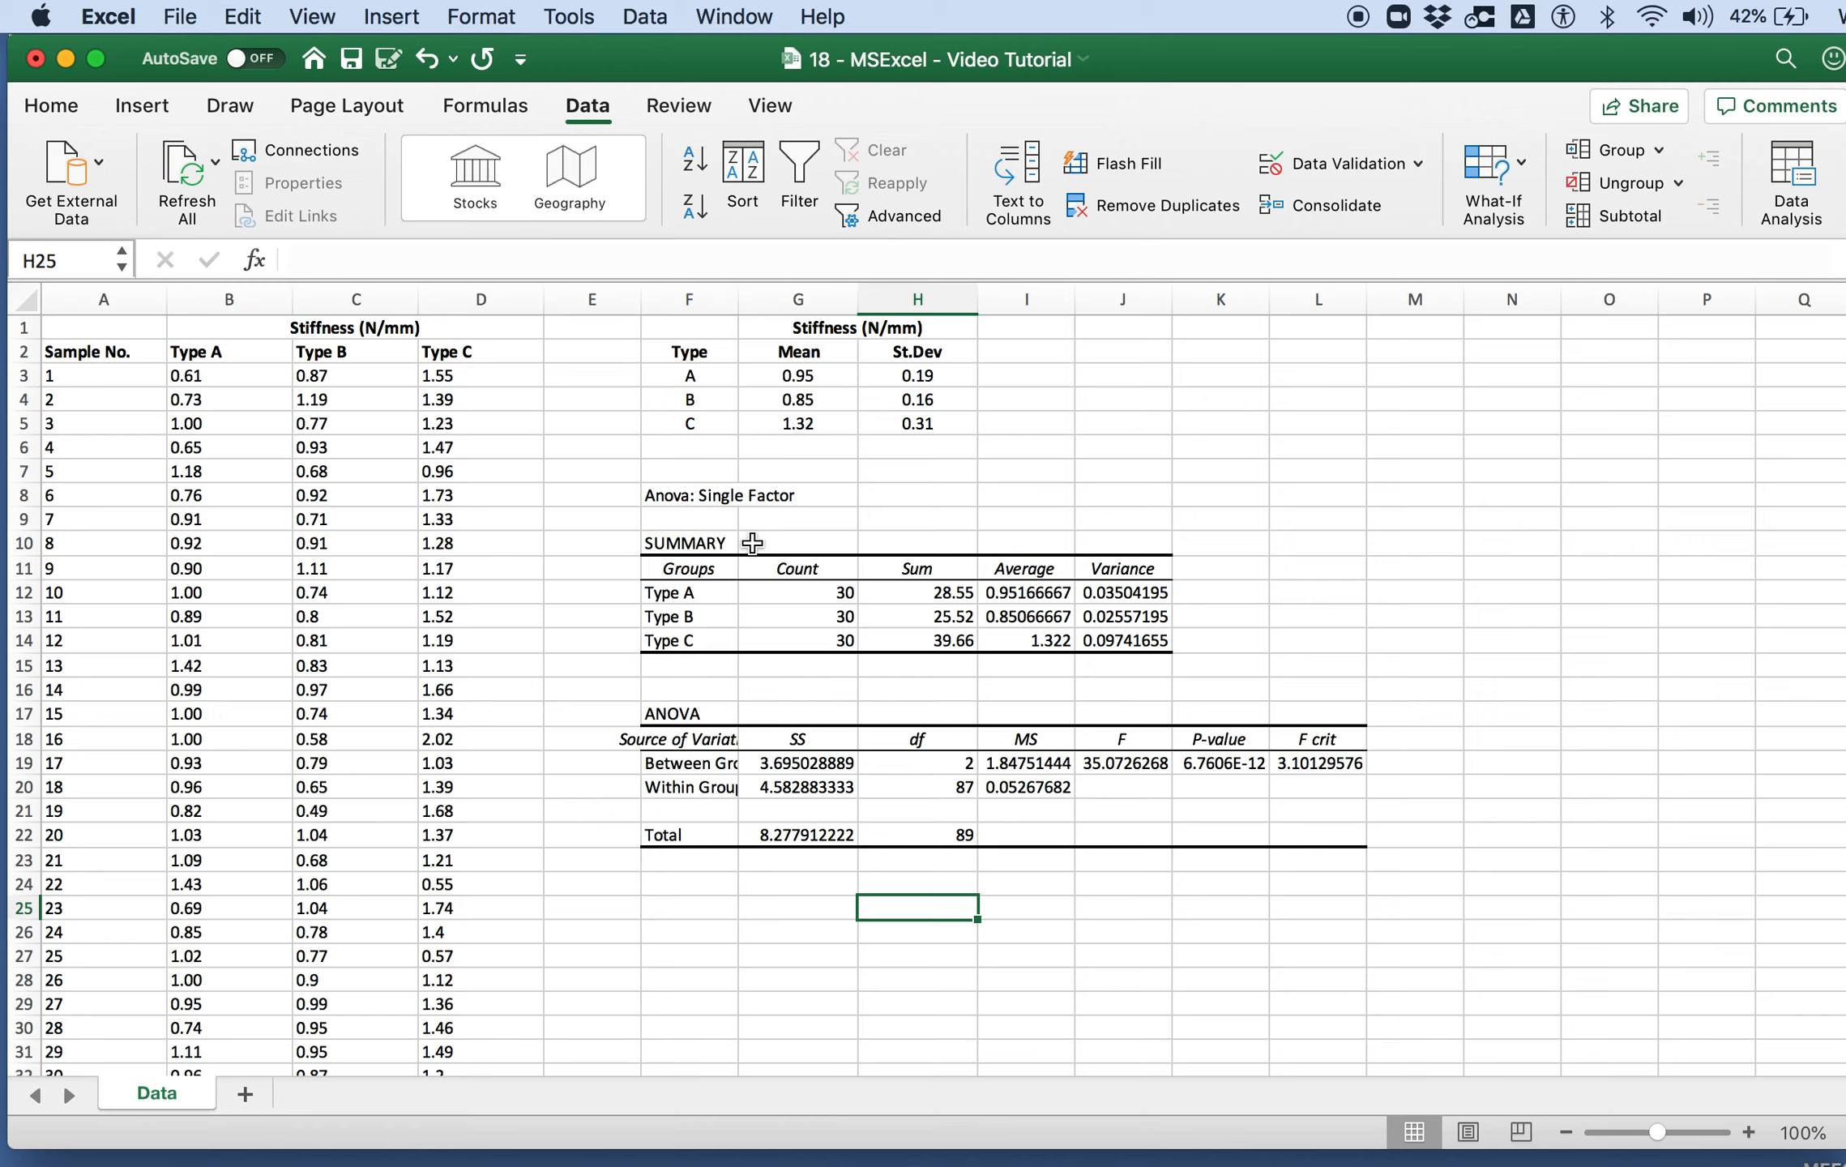
Step: Highlight the P-value in cell K19 of the ANOVA table with a yellow fill
click(1232, 764)
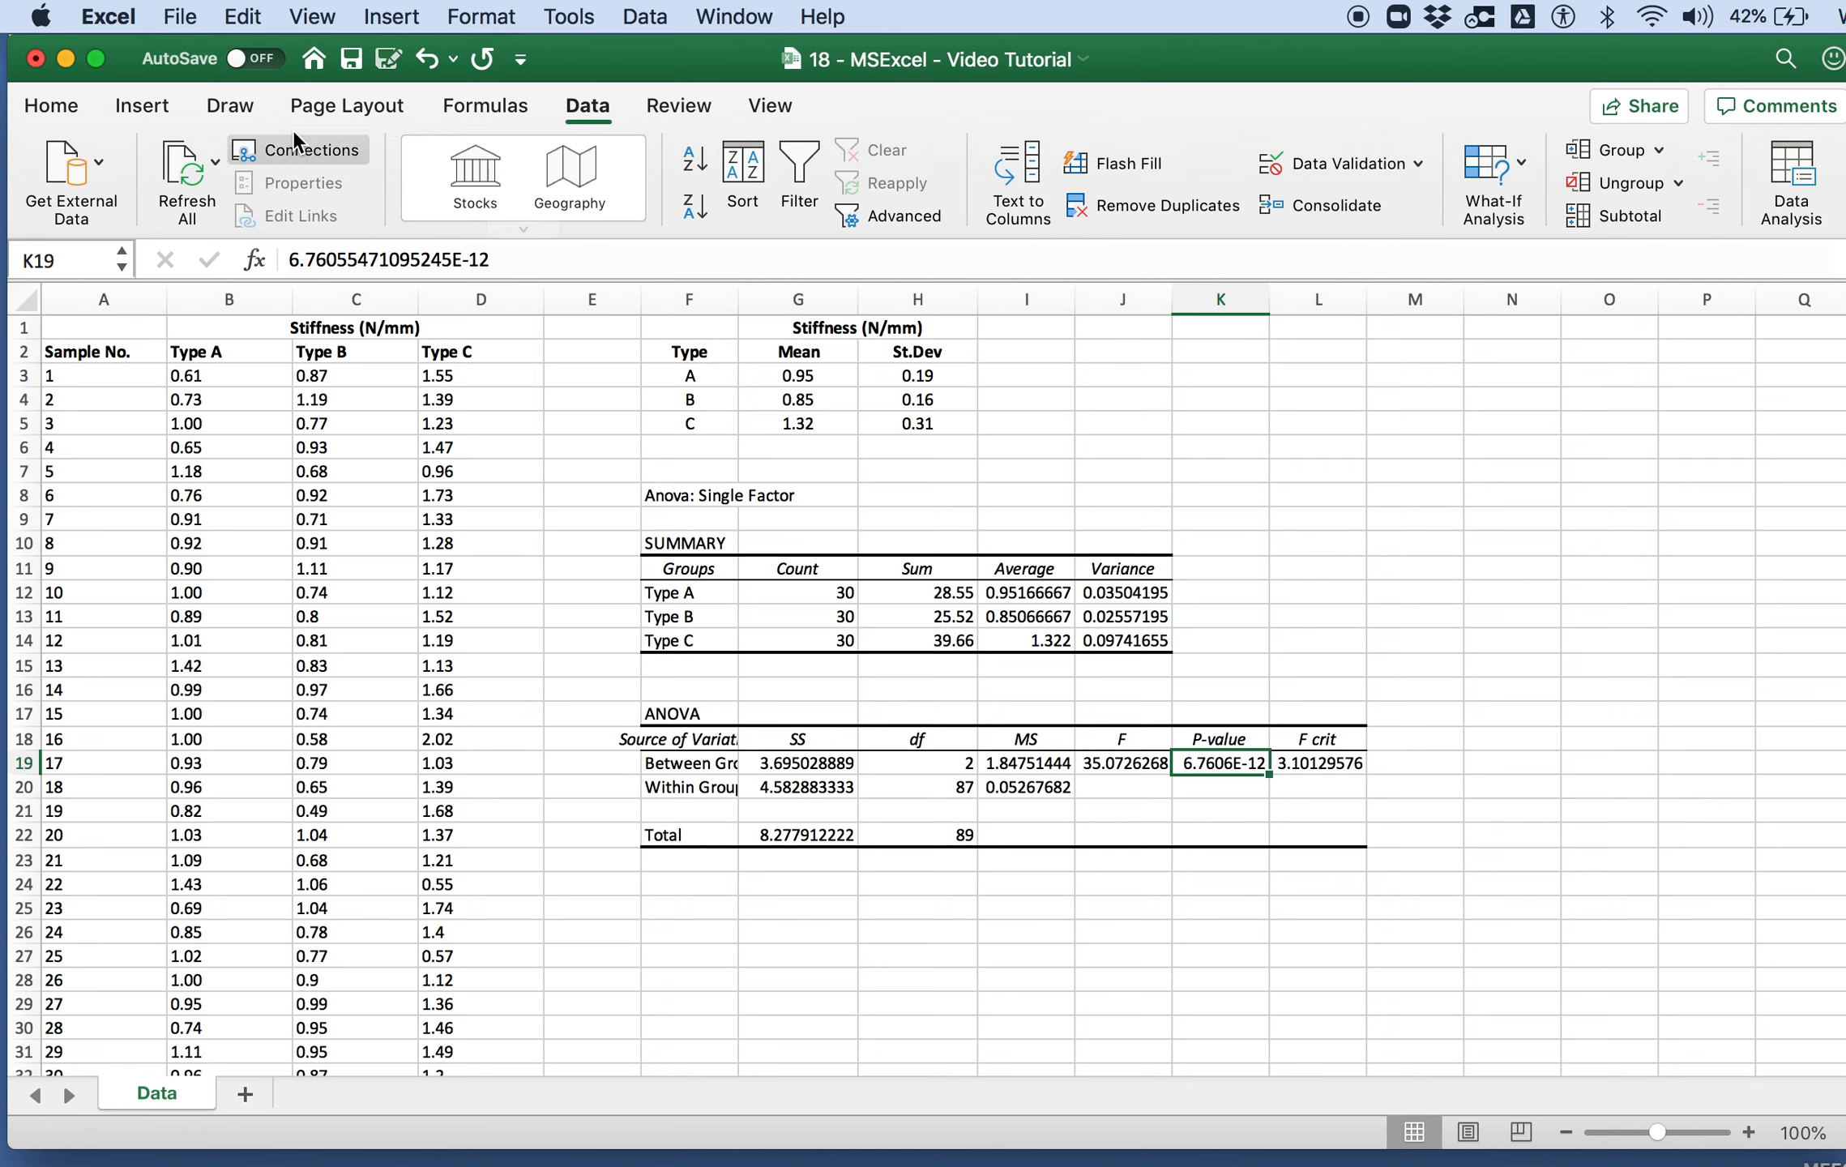
click(52, 105)
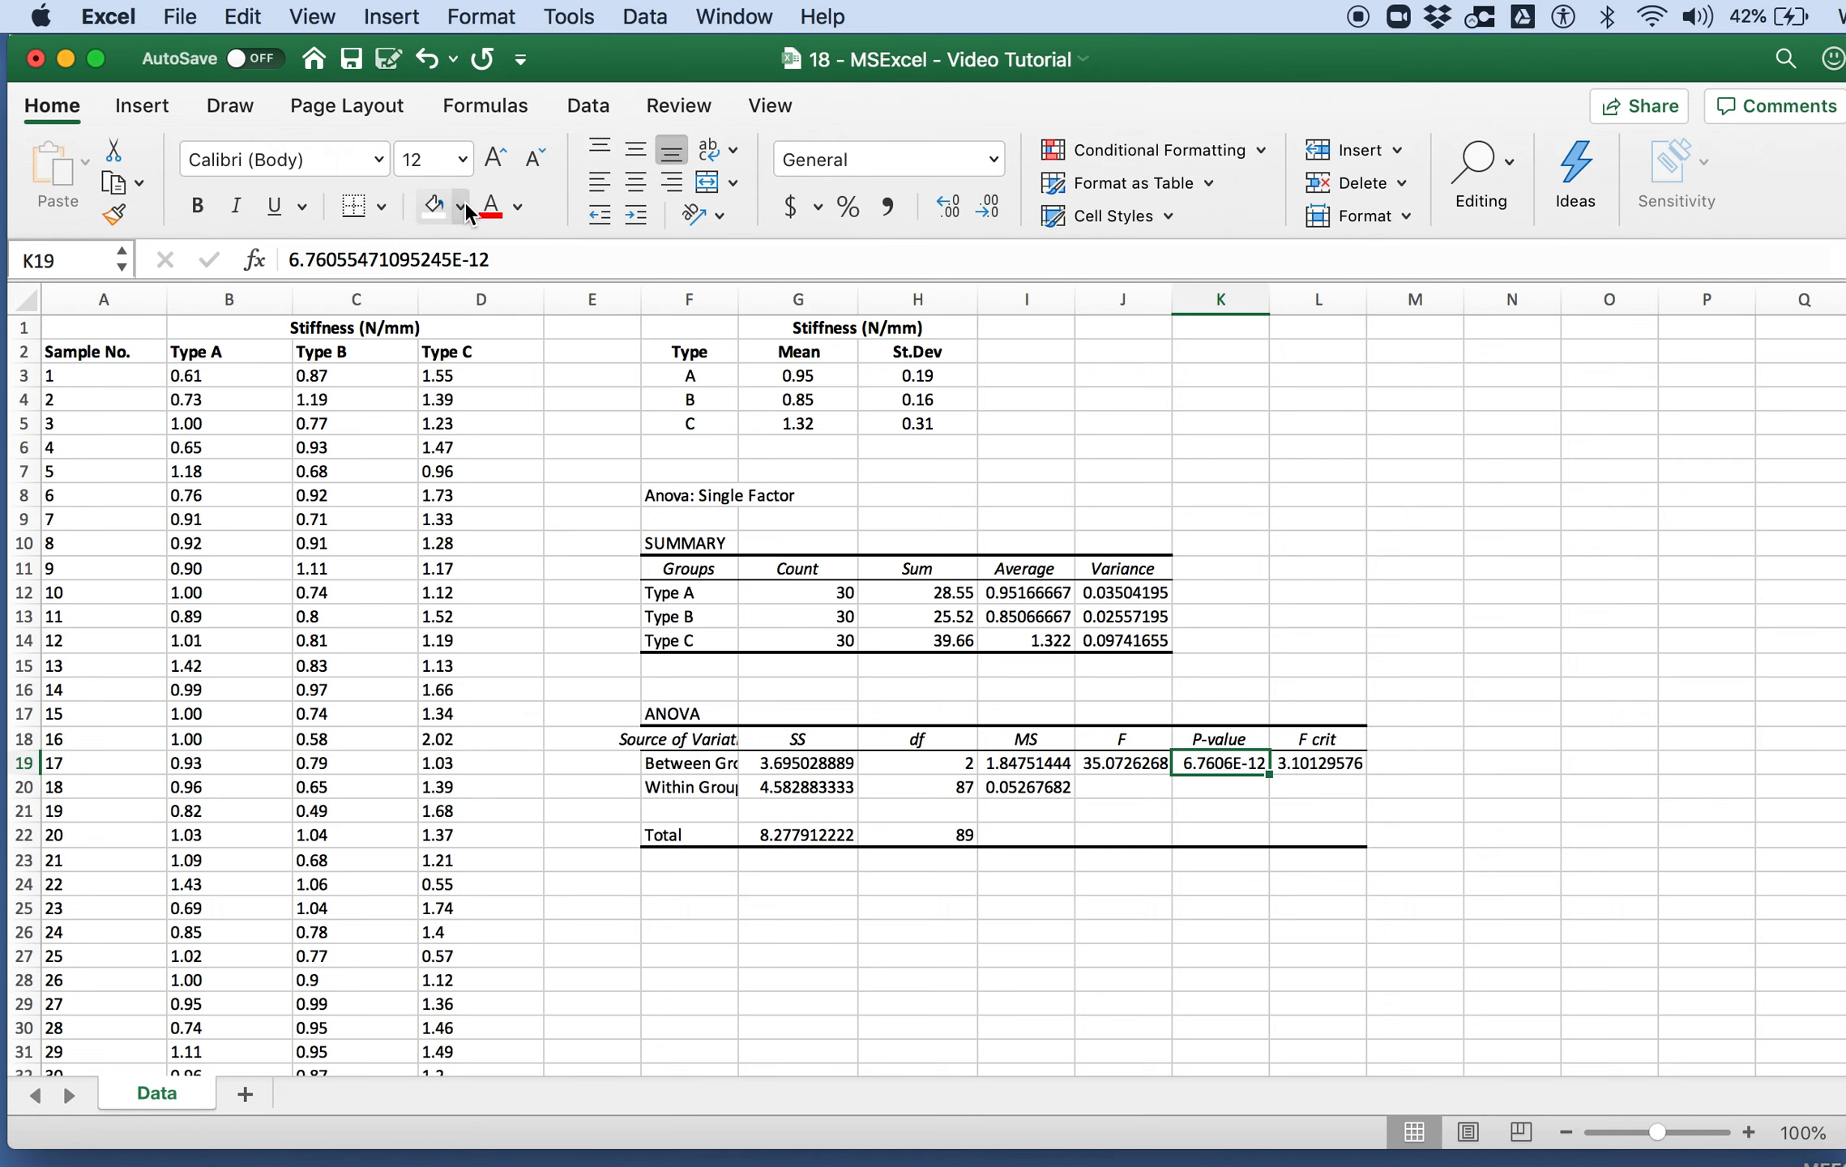
click(459, 205)
click(524, 545)
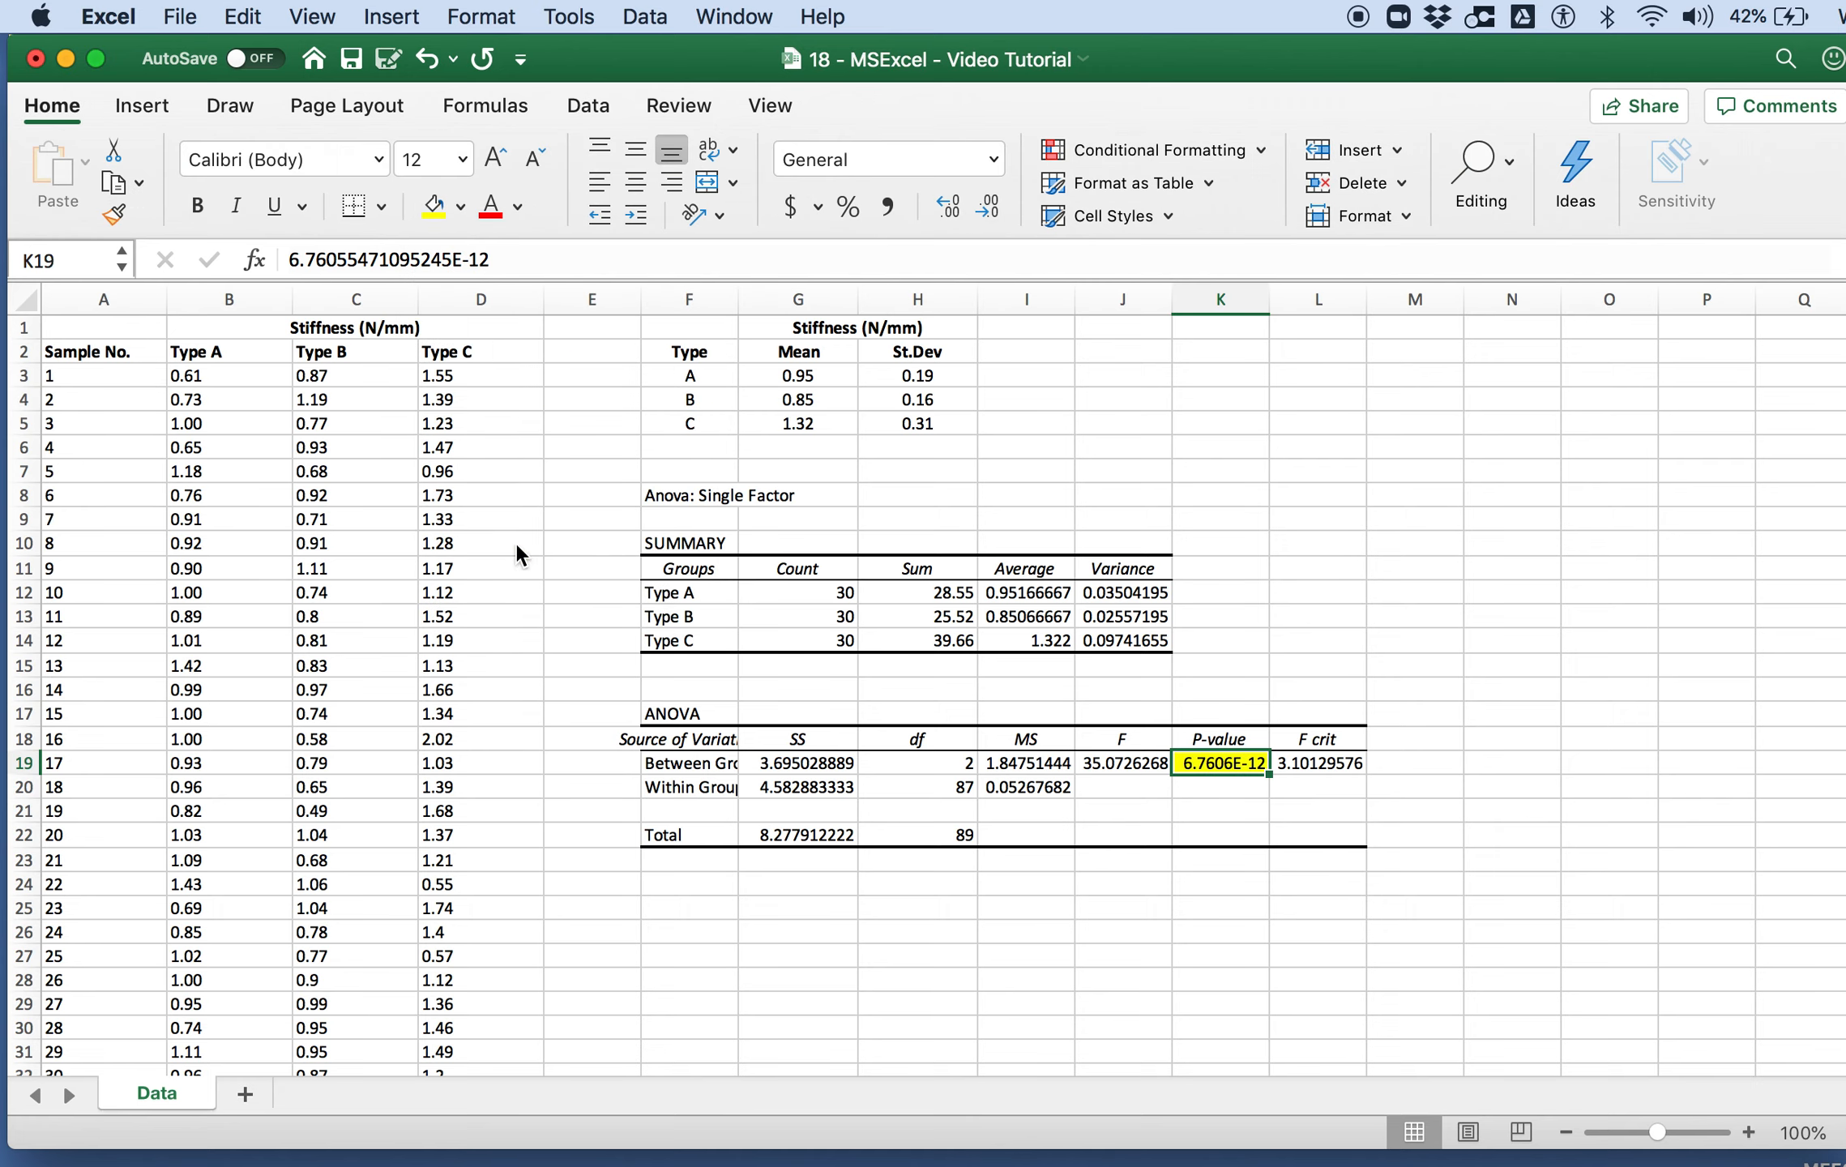
click(1134, 768)
click(1237, 769)
scroll(1237, 840, down, 2)
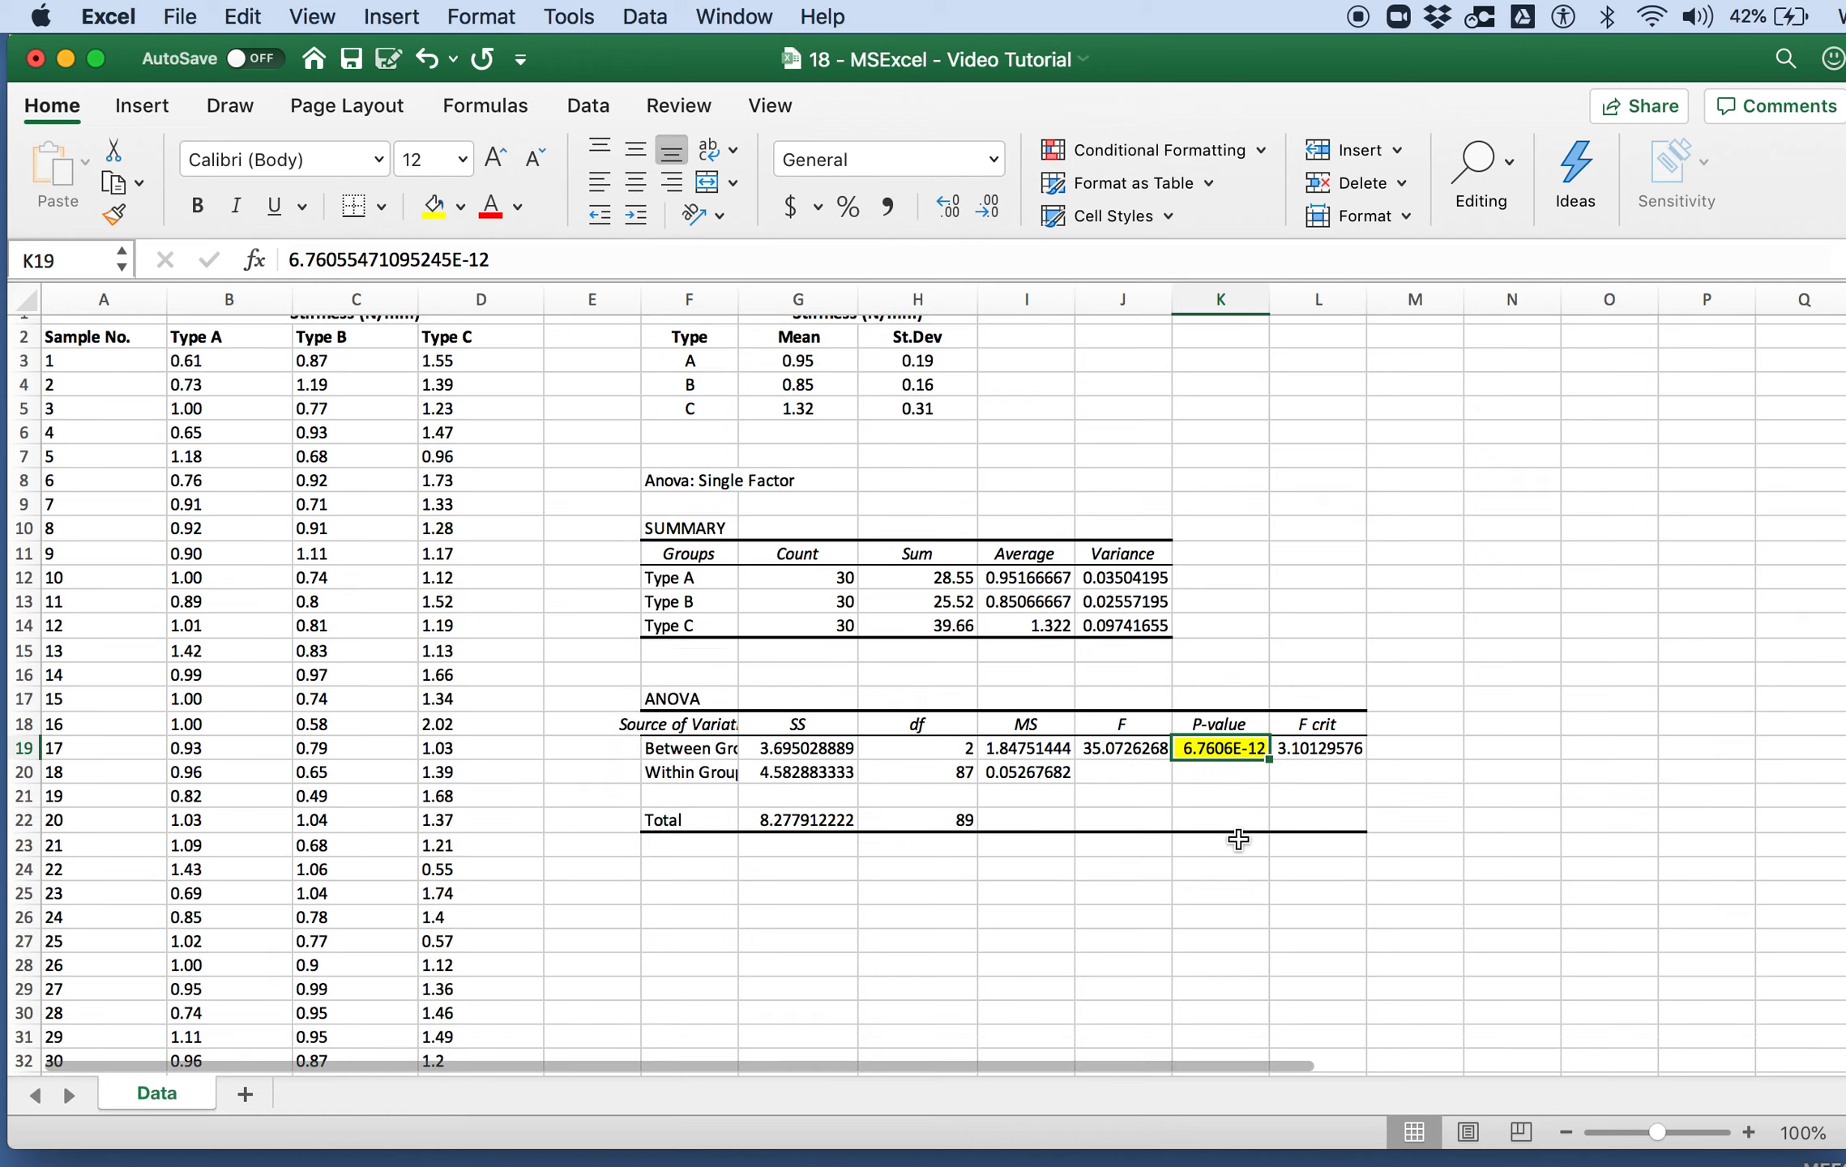
scroll(1238, 841, up, 3)
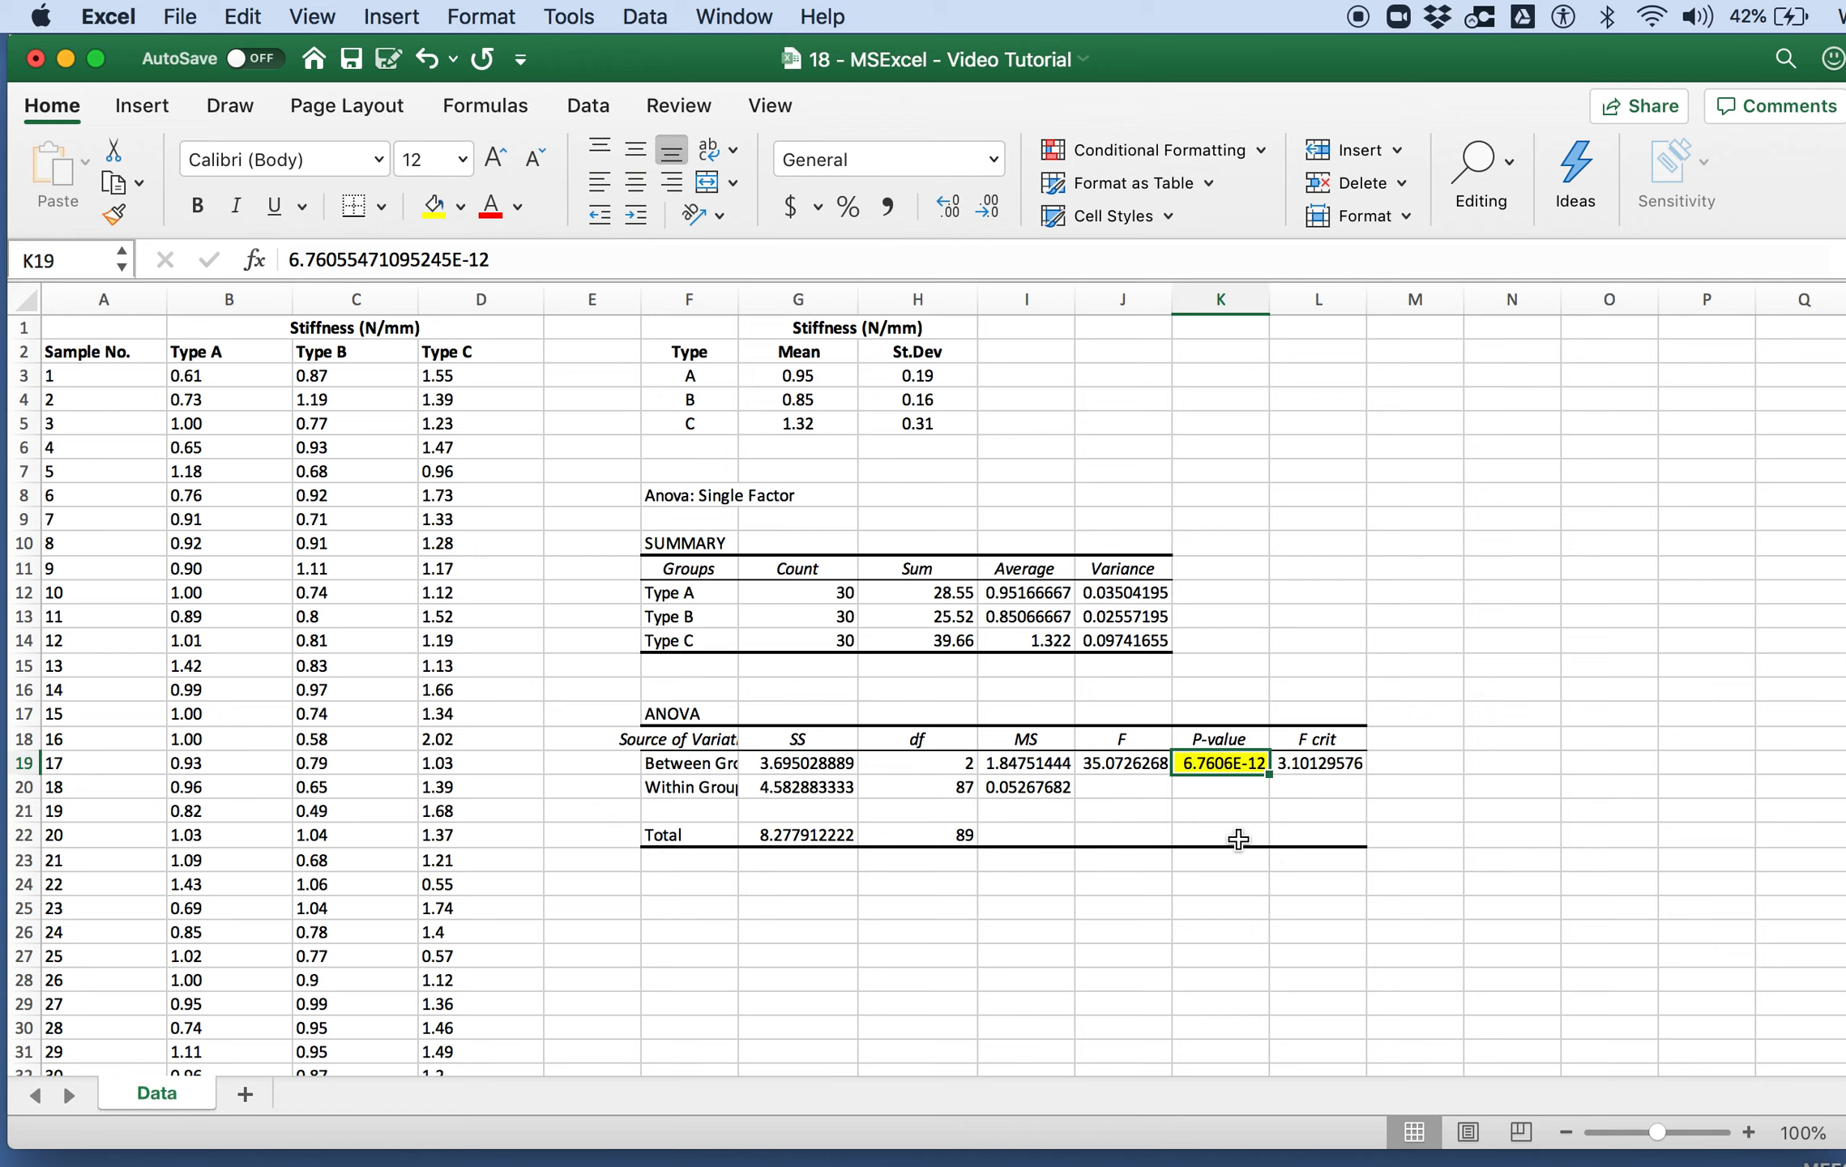
click(699, 912)
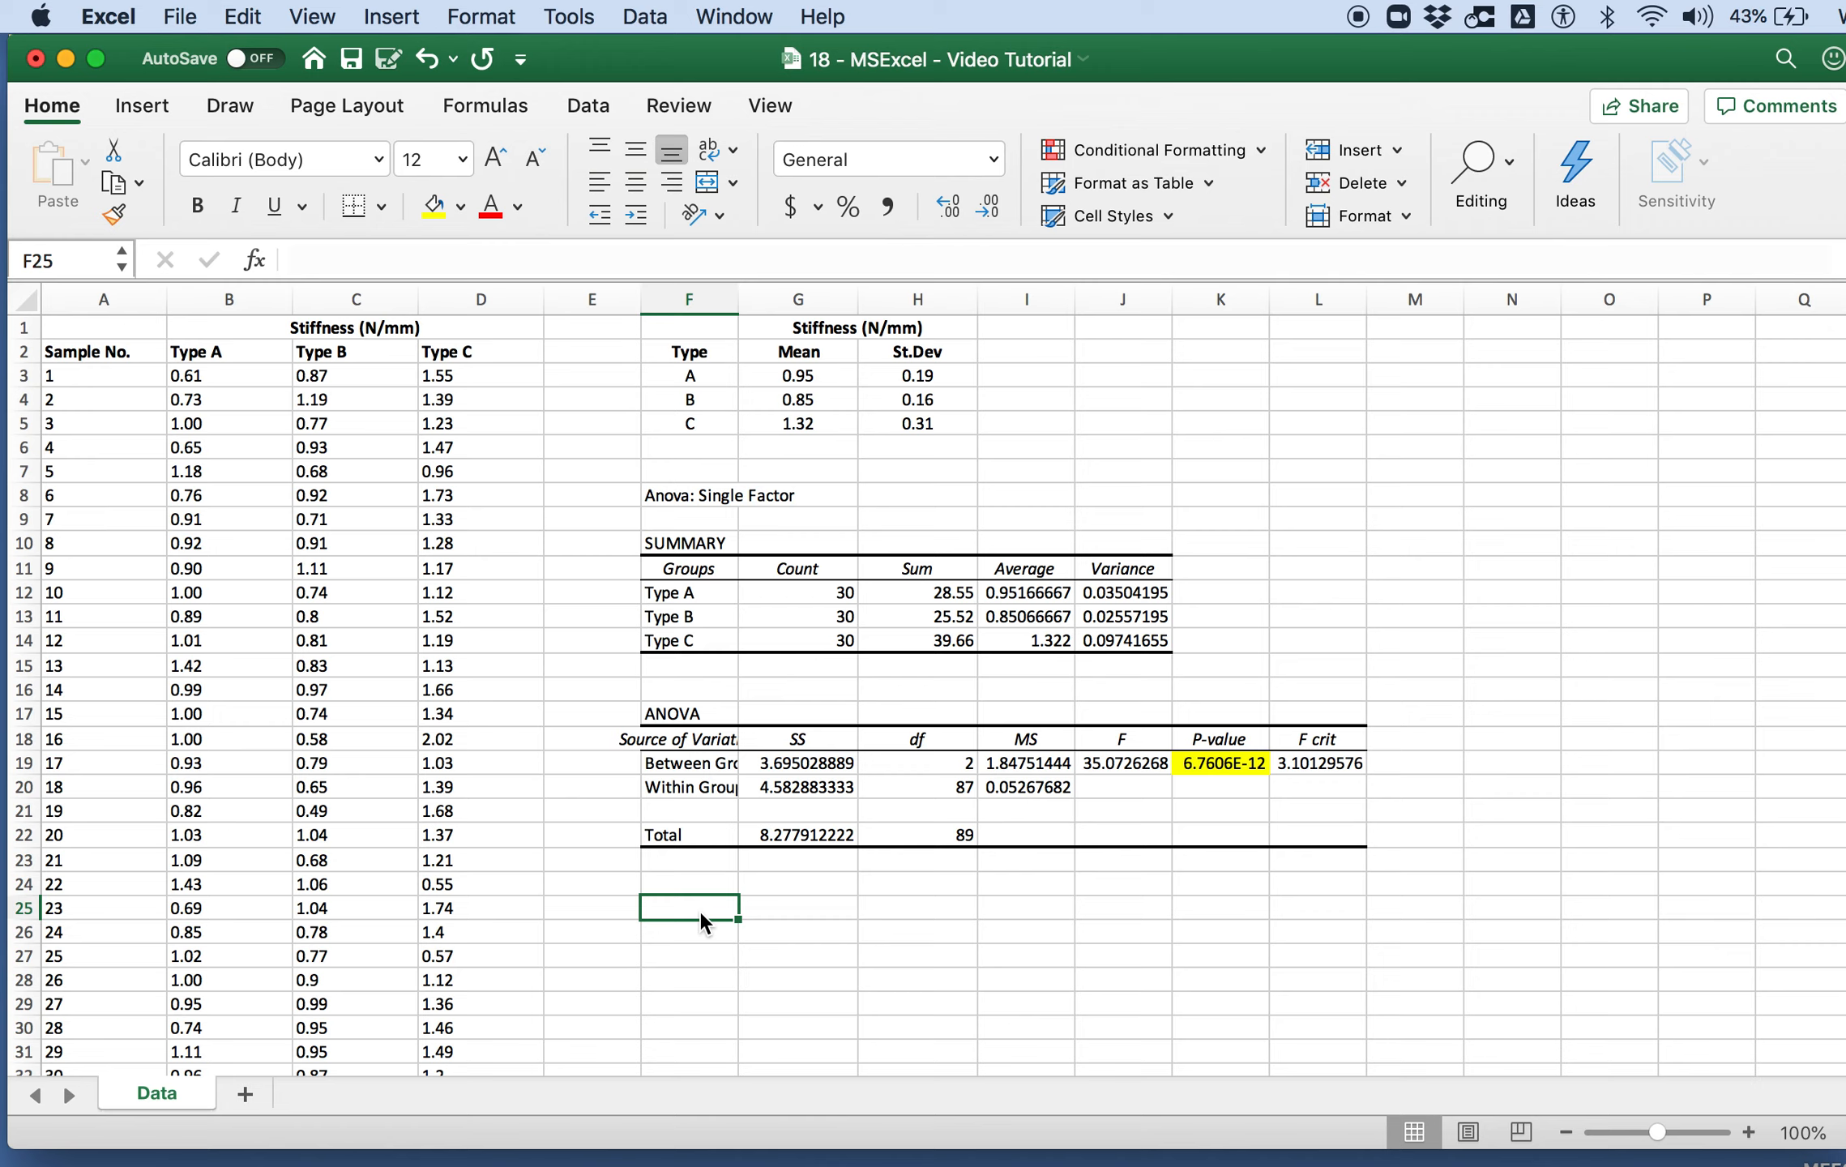
click(686, 490)
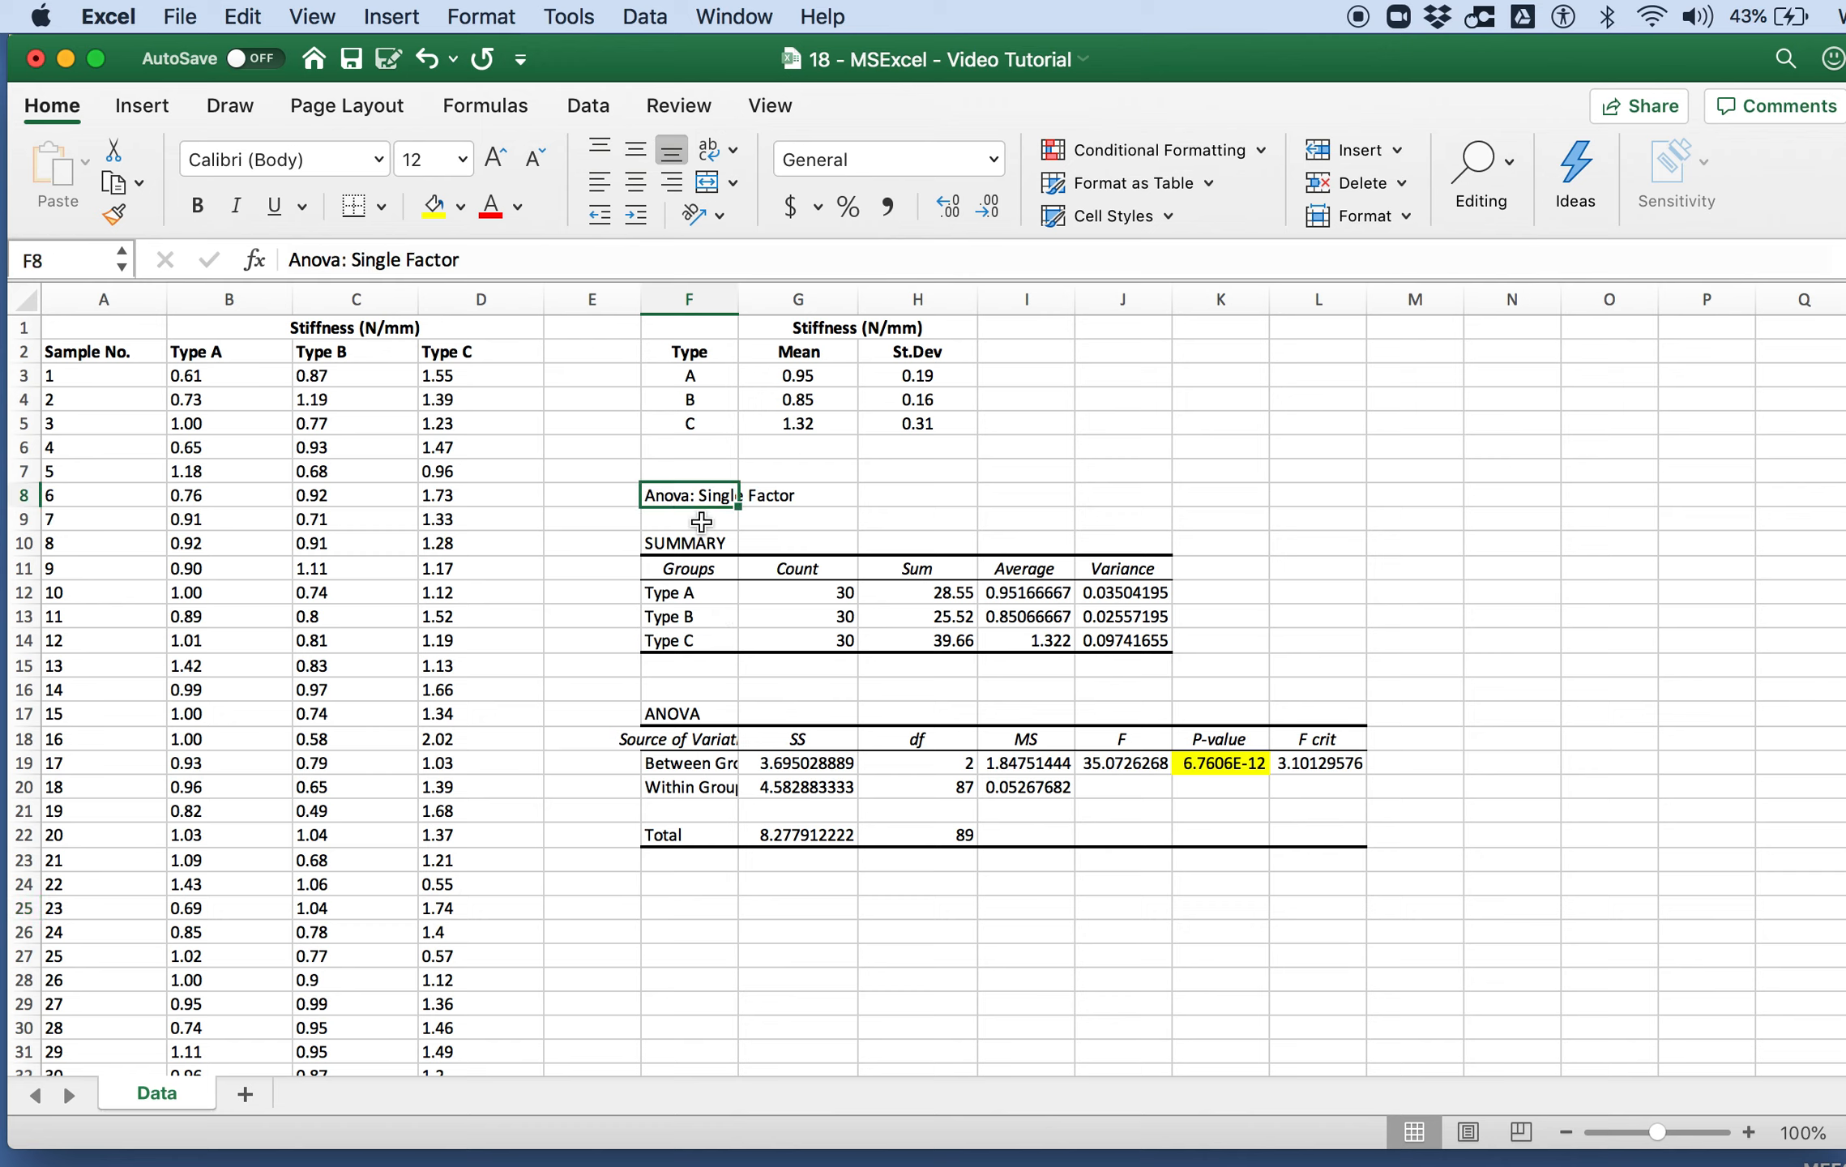
click(718, 908)
click(602, 107)
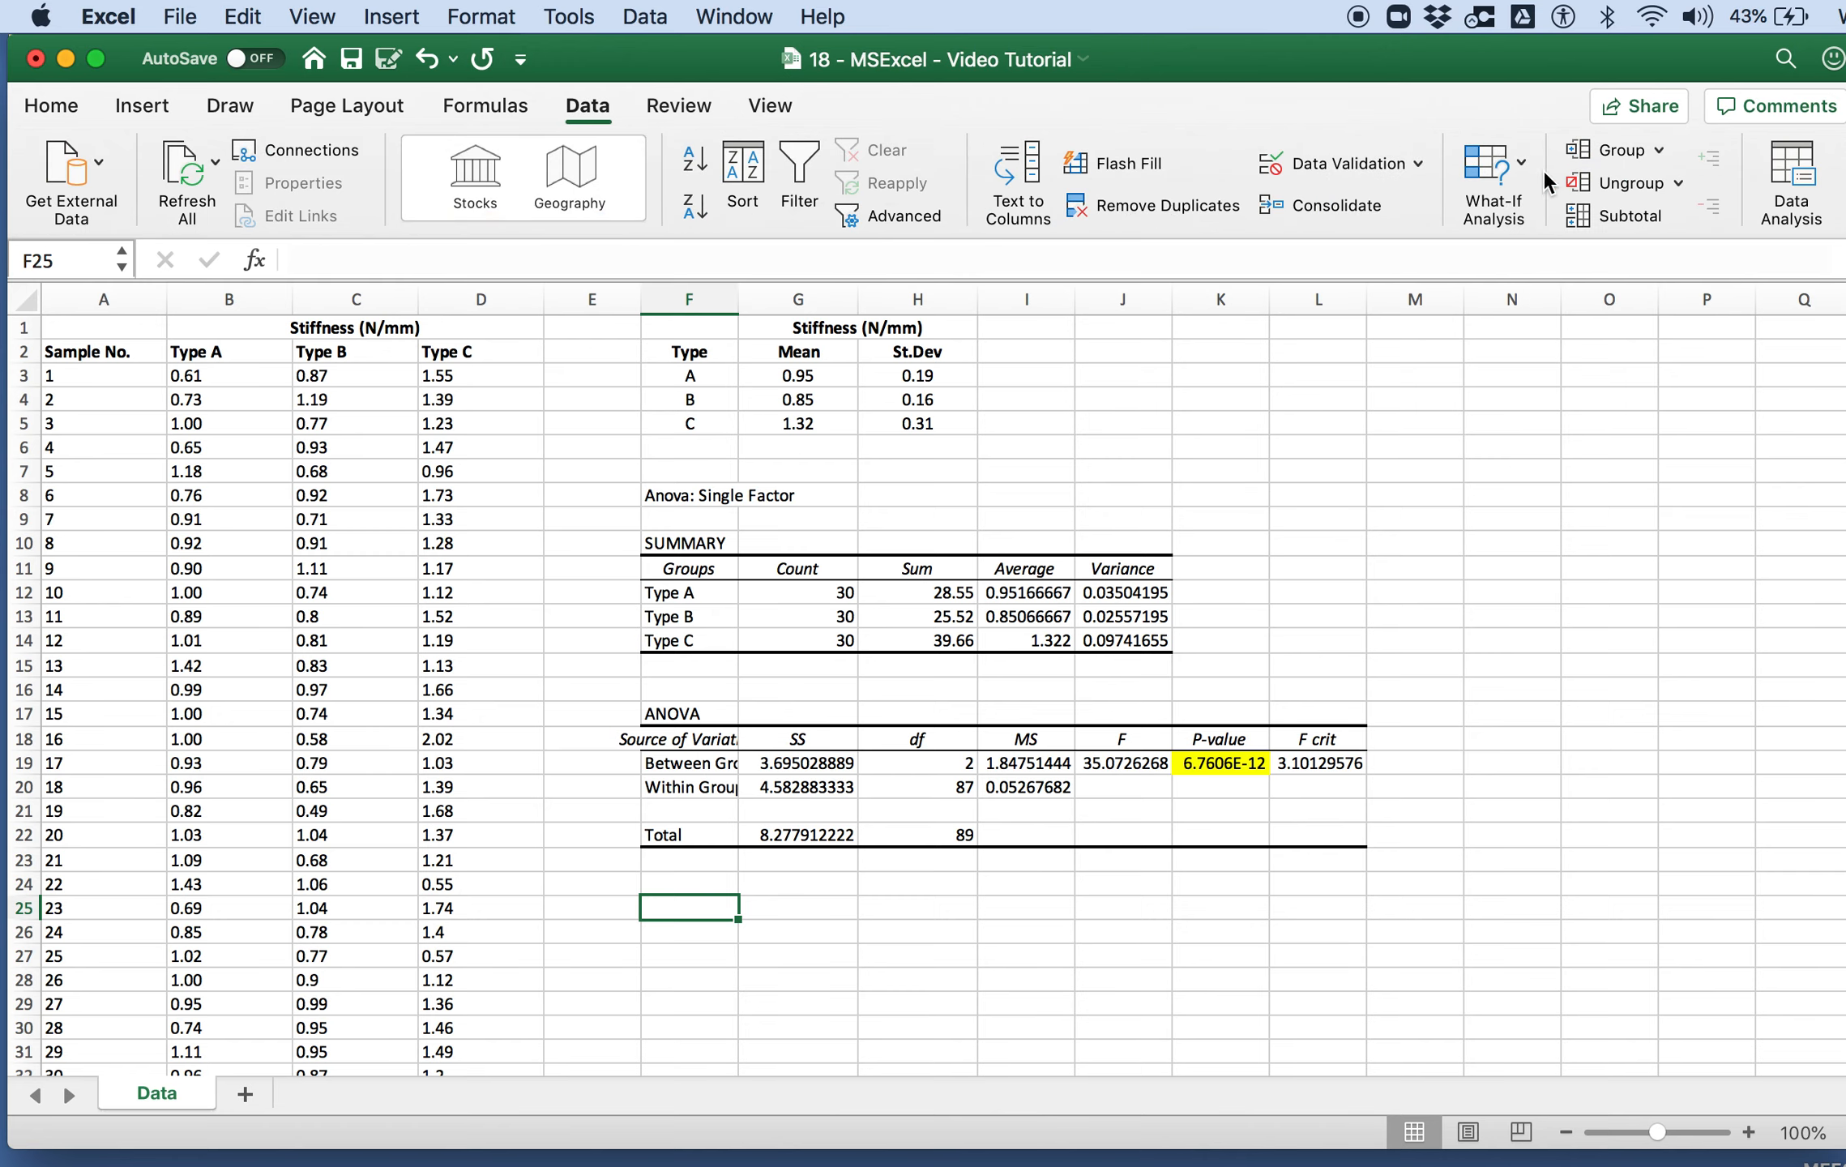
click(1791, 178)
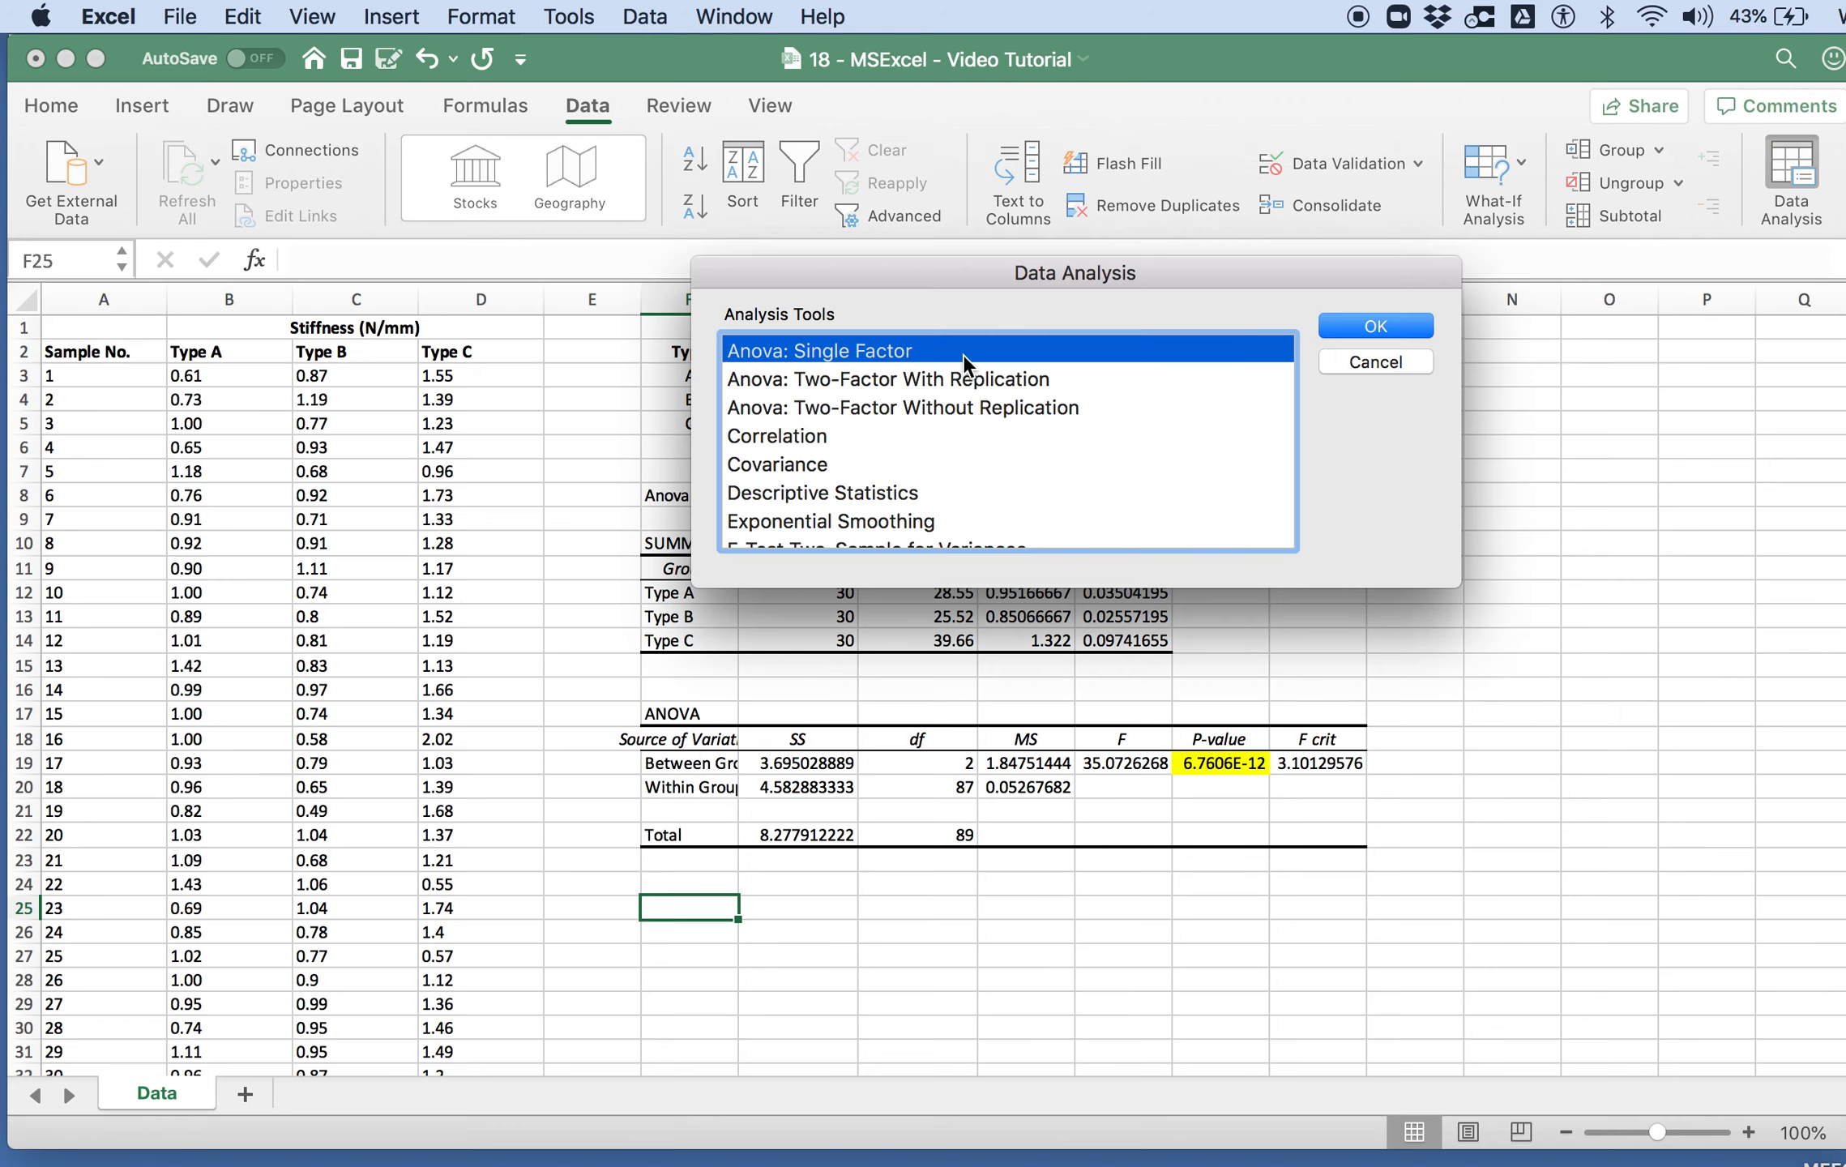
click(1357, 328)
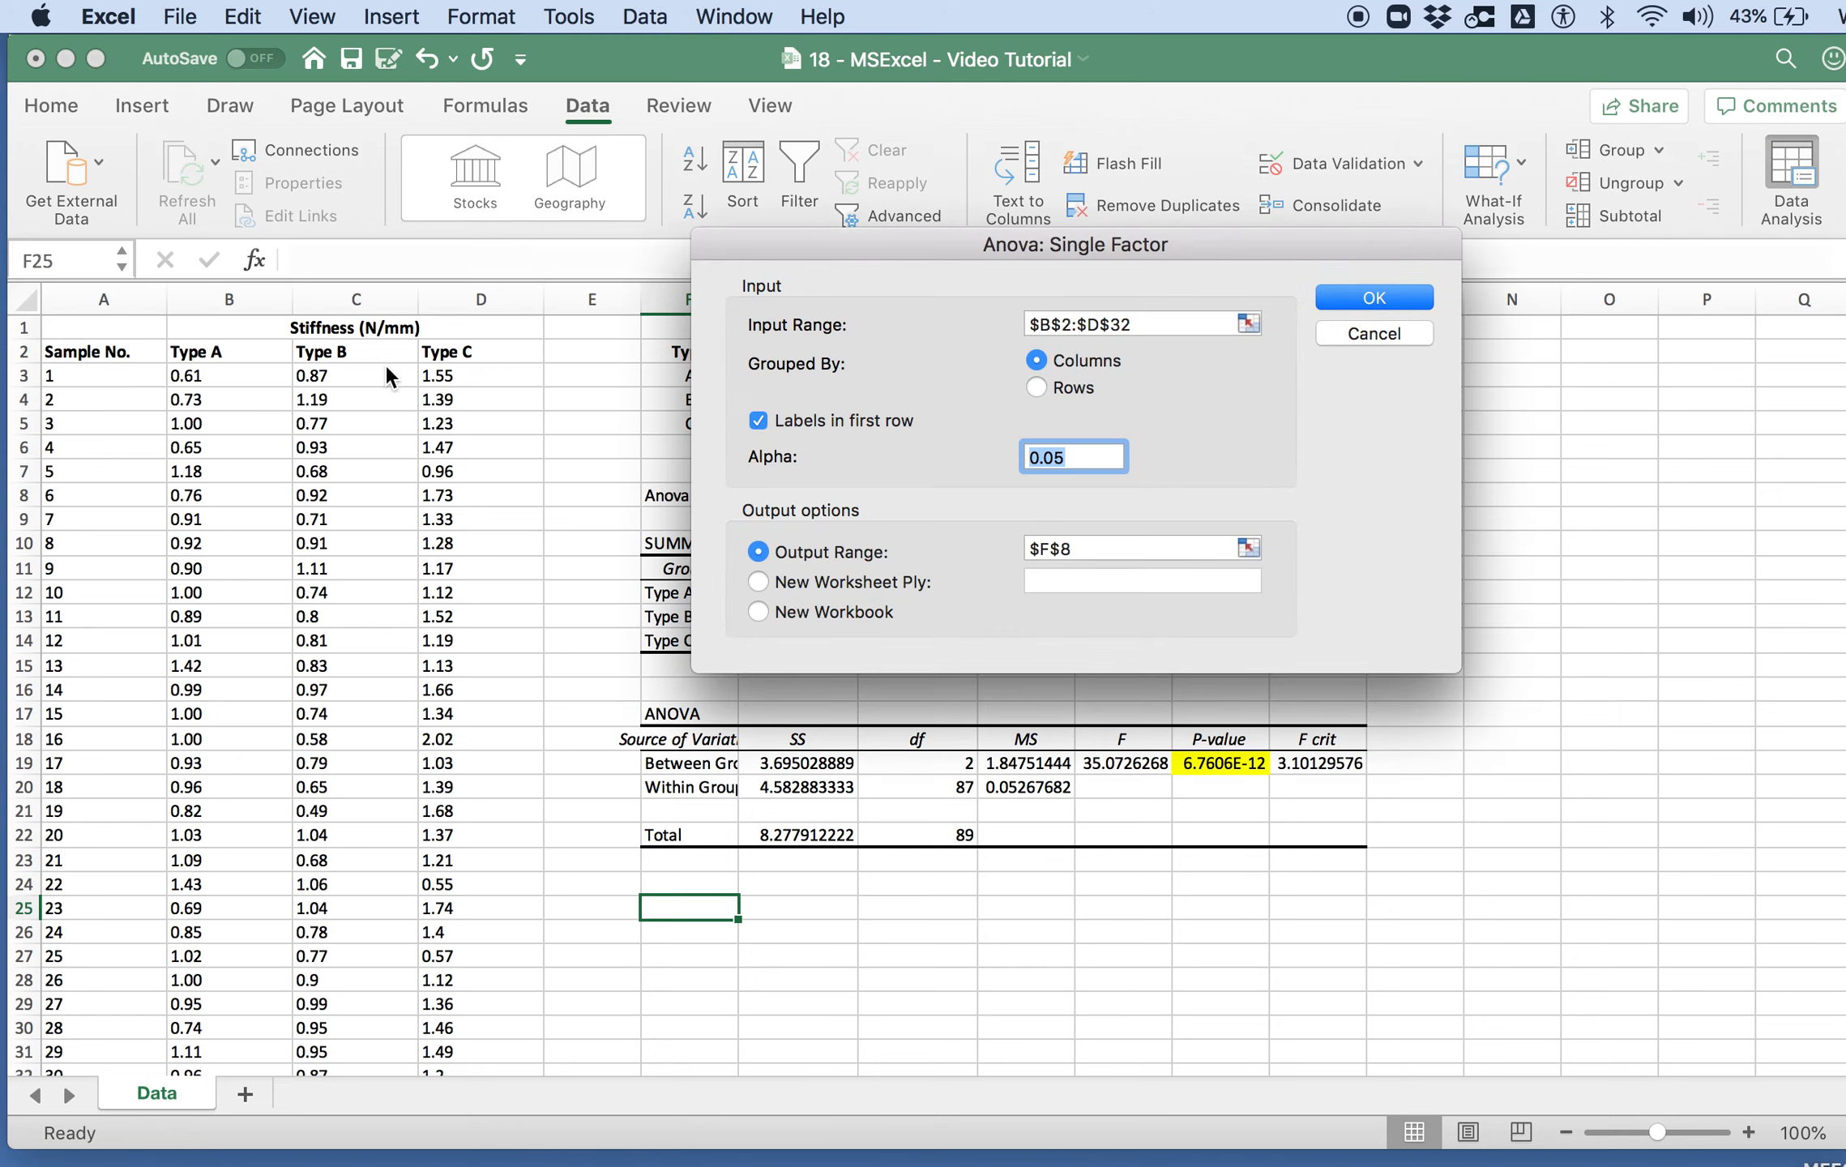
click(1248, 323)
drag(227, 334, 350, 1019)
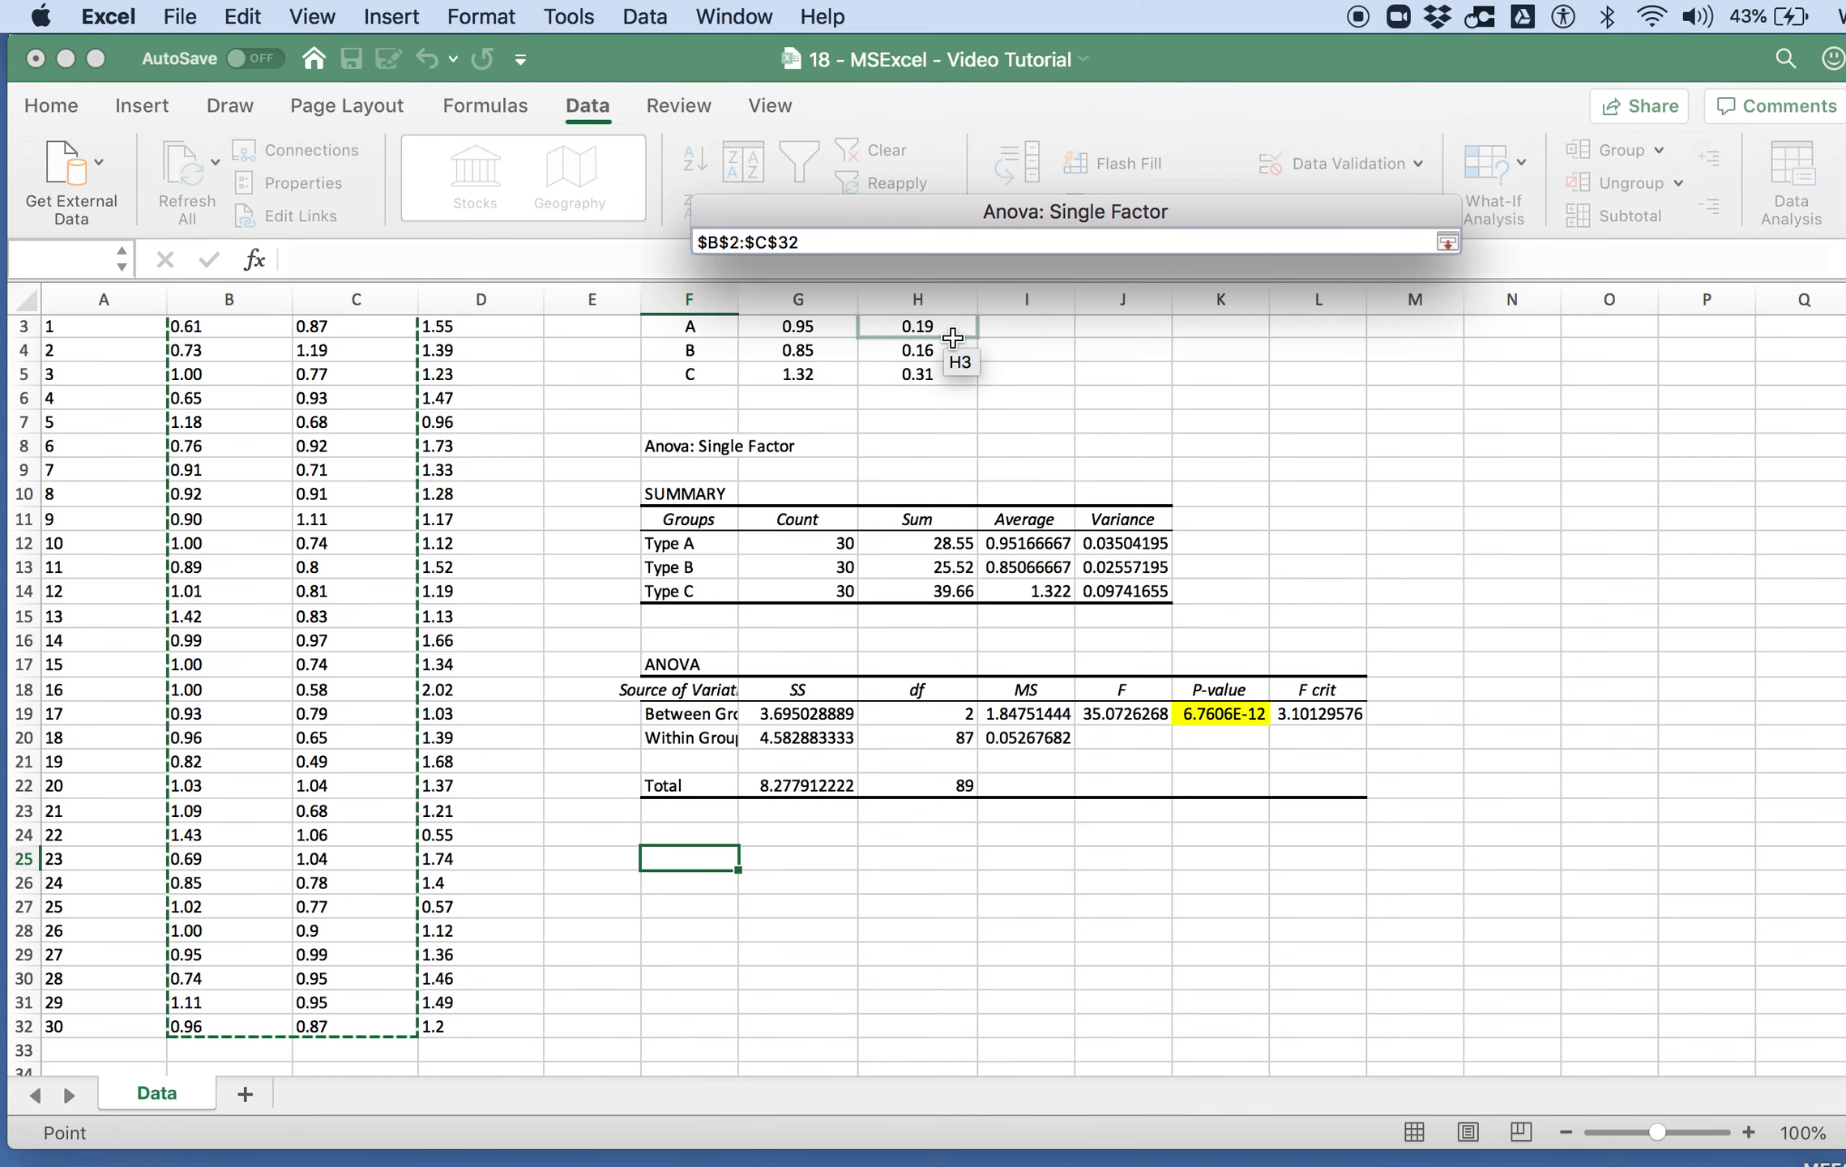
click(1448, 242)
scroll(350, 407, up, 2)
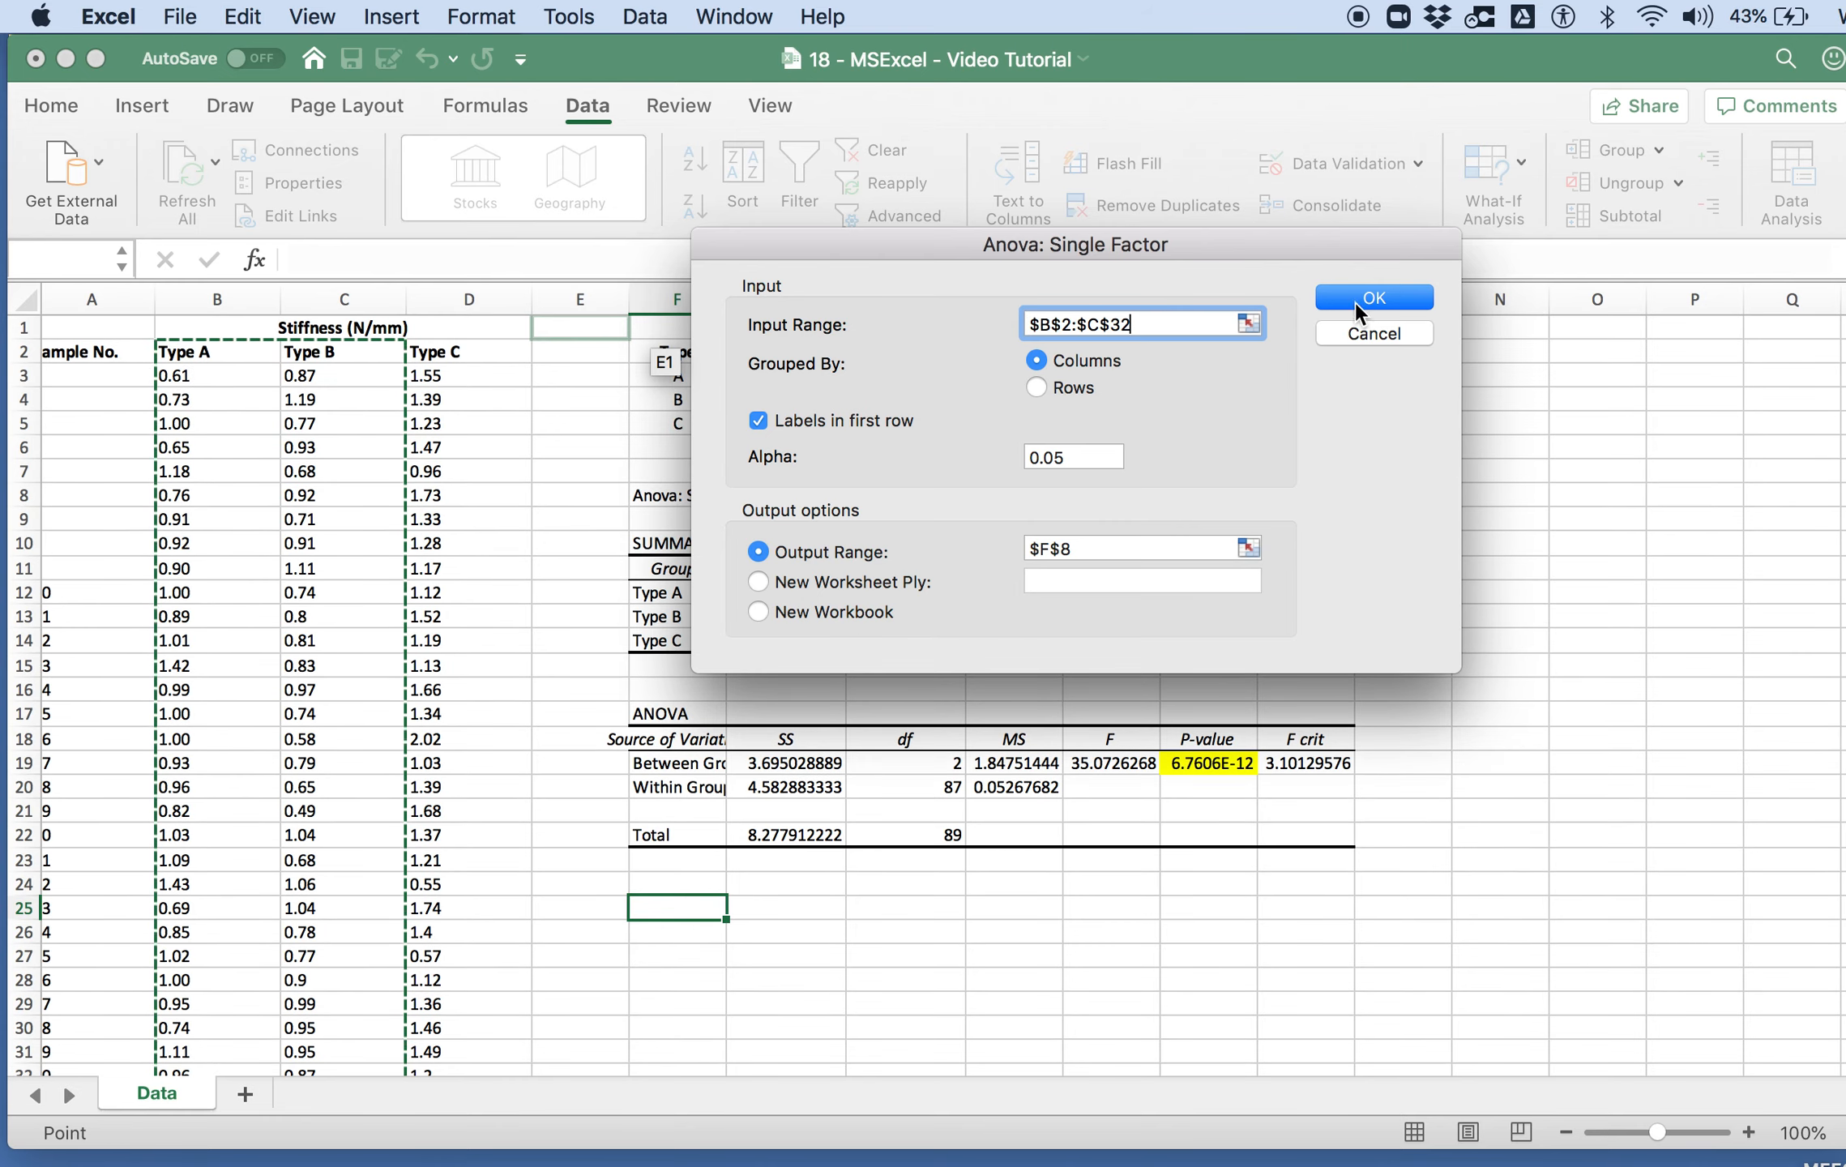
click(1370, 334)
click(1399, 362)
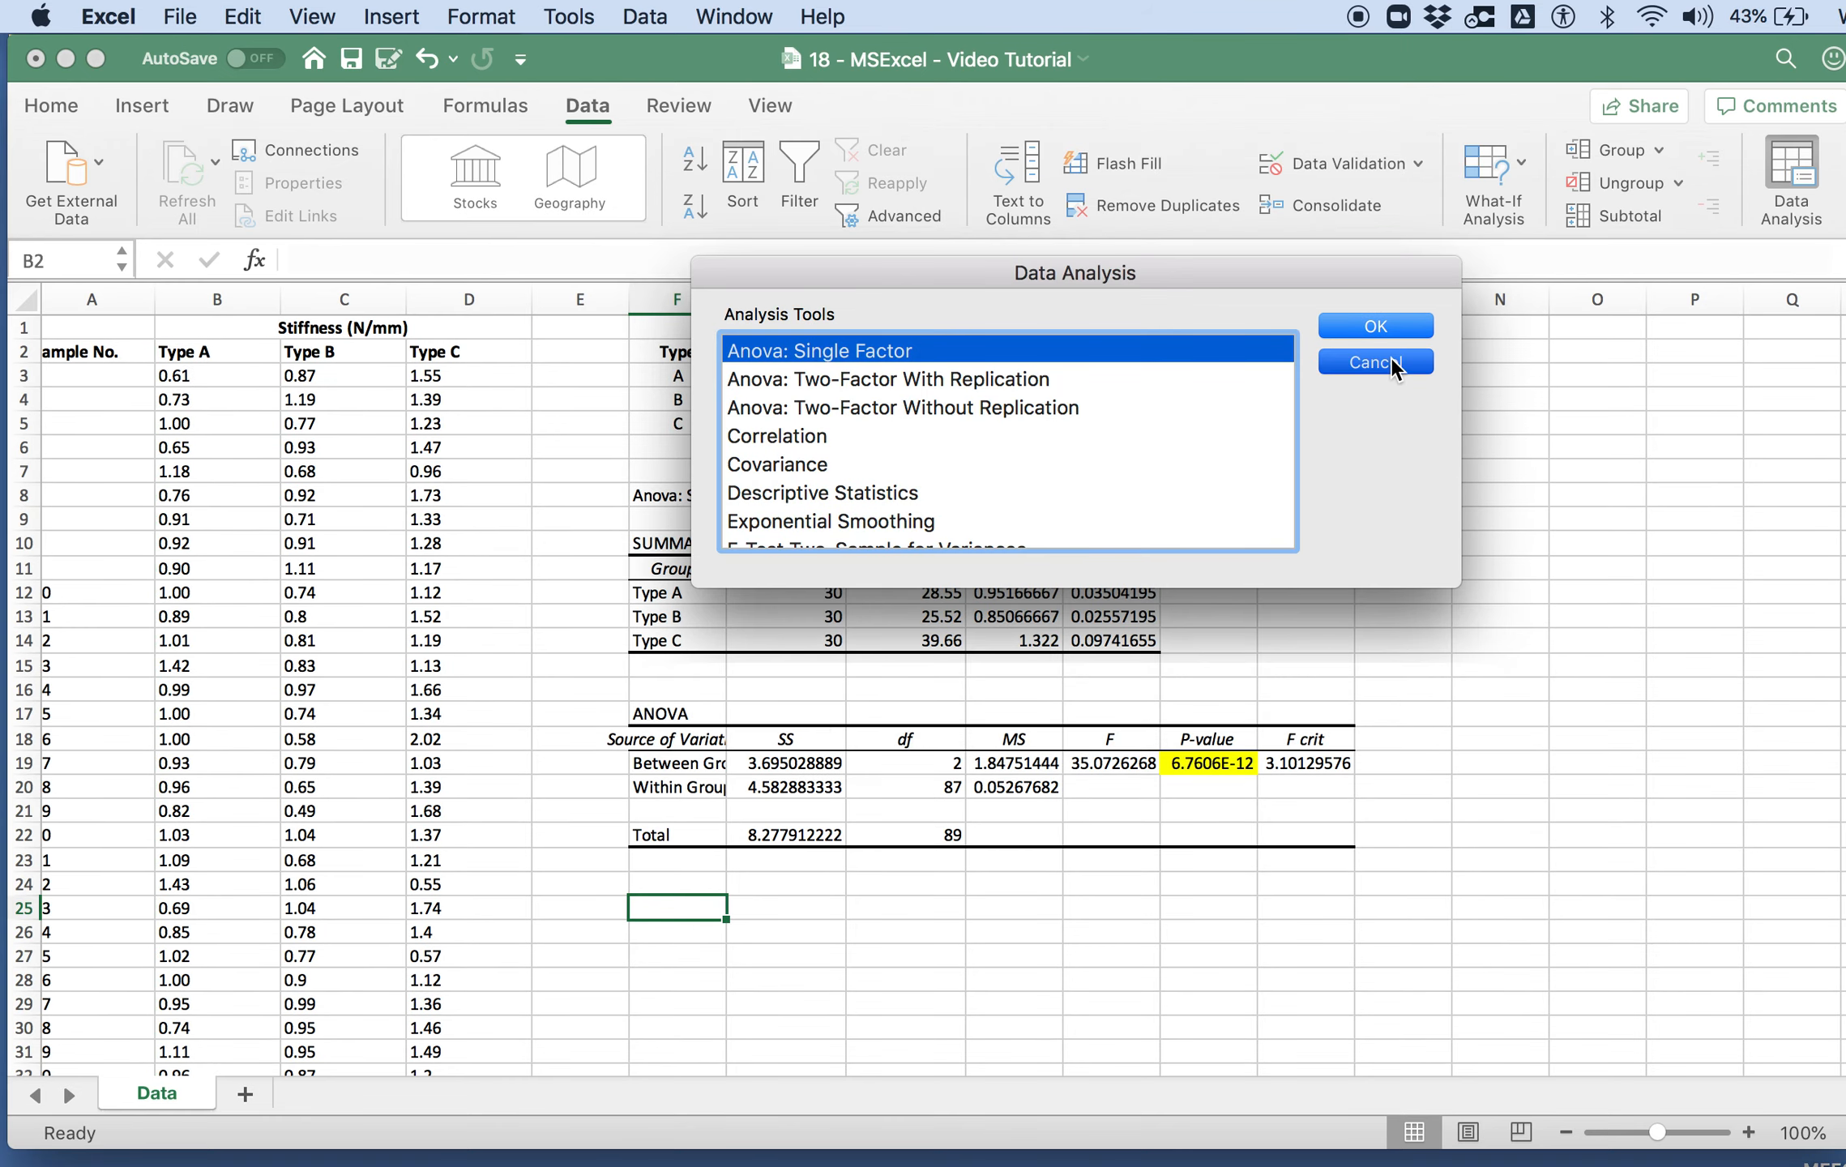
scroll(729, 895, left, 1)
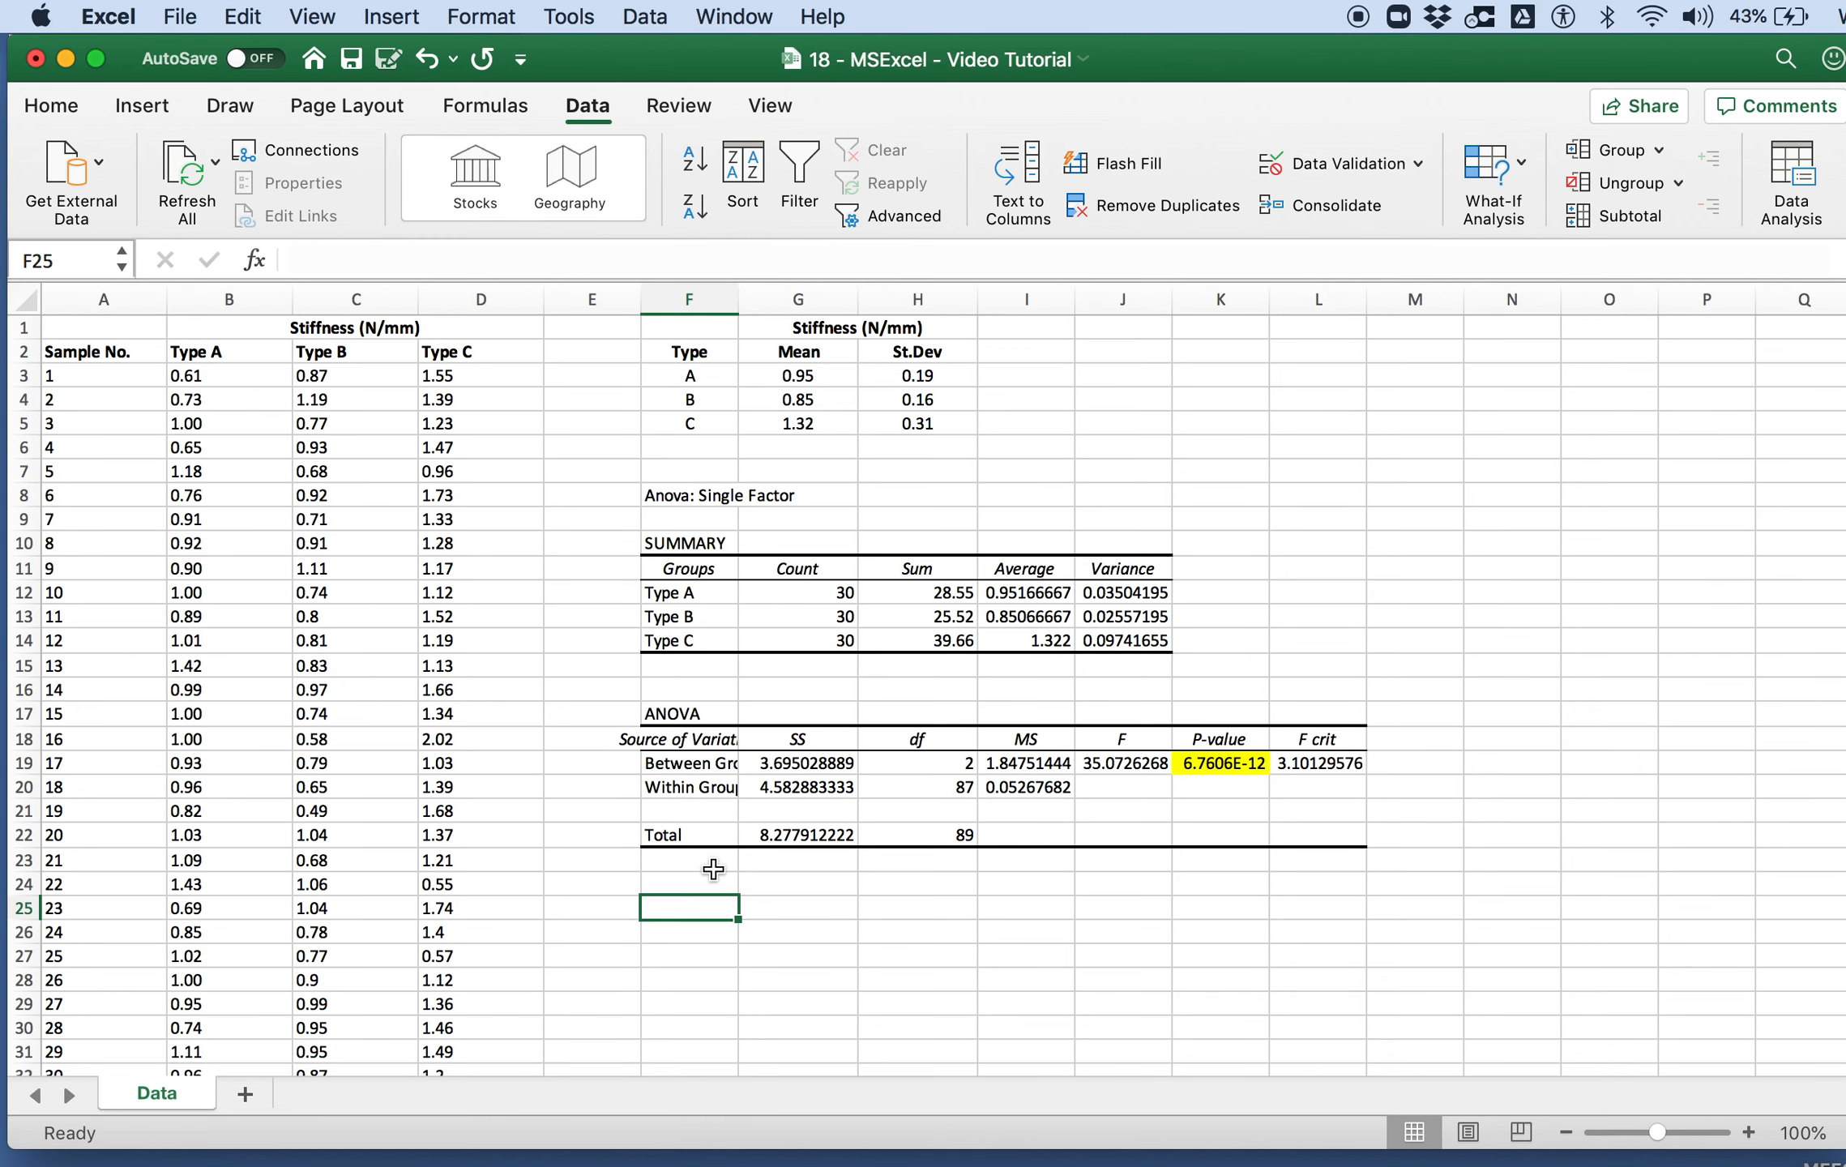
click(259, 353)
click(1792, 178)
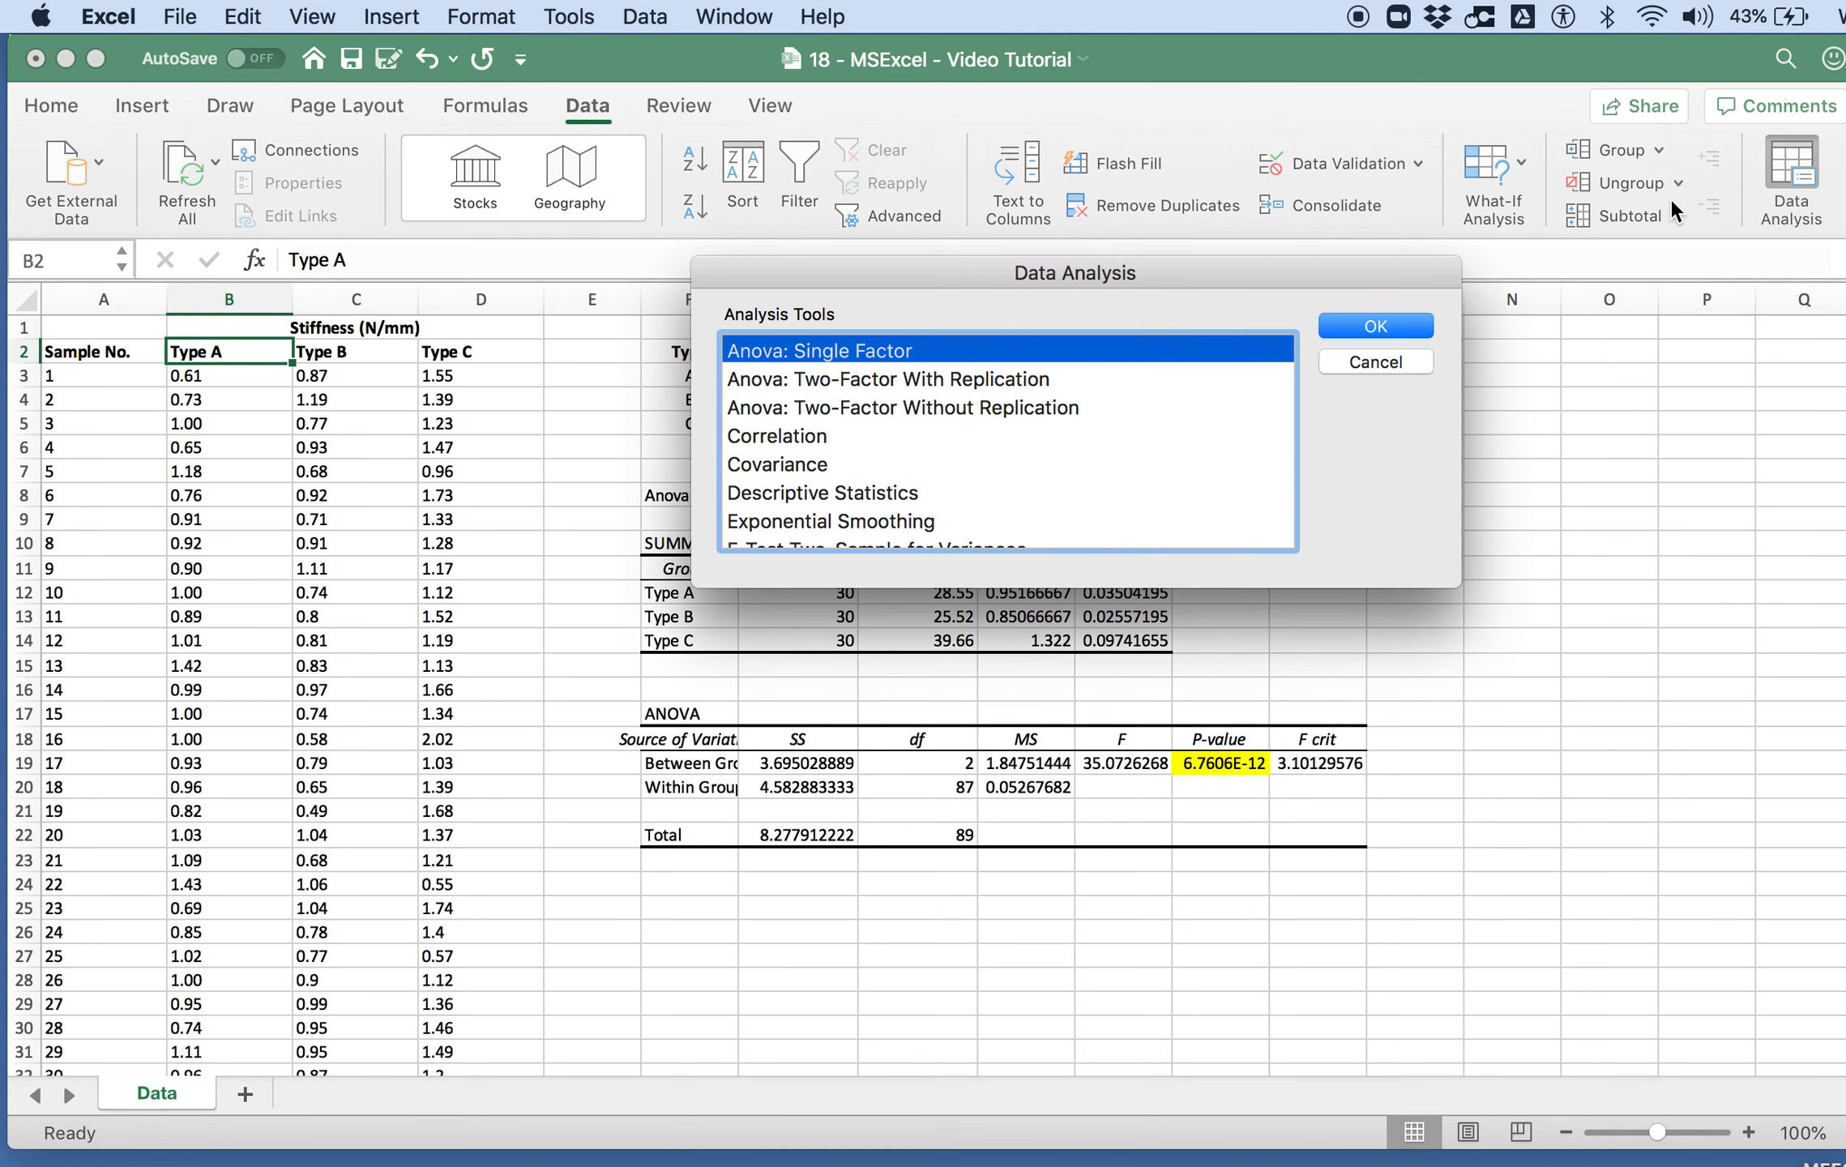
scroll(1047, 453, down, 2)
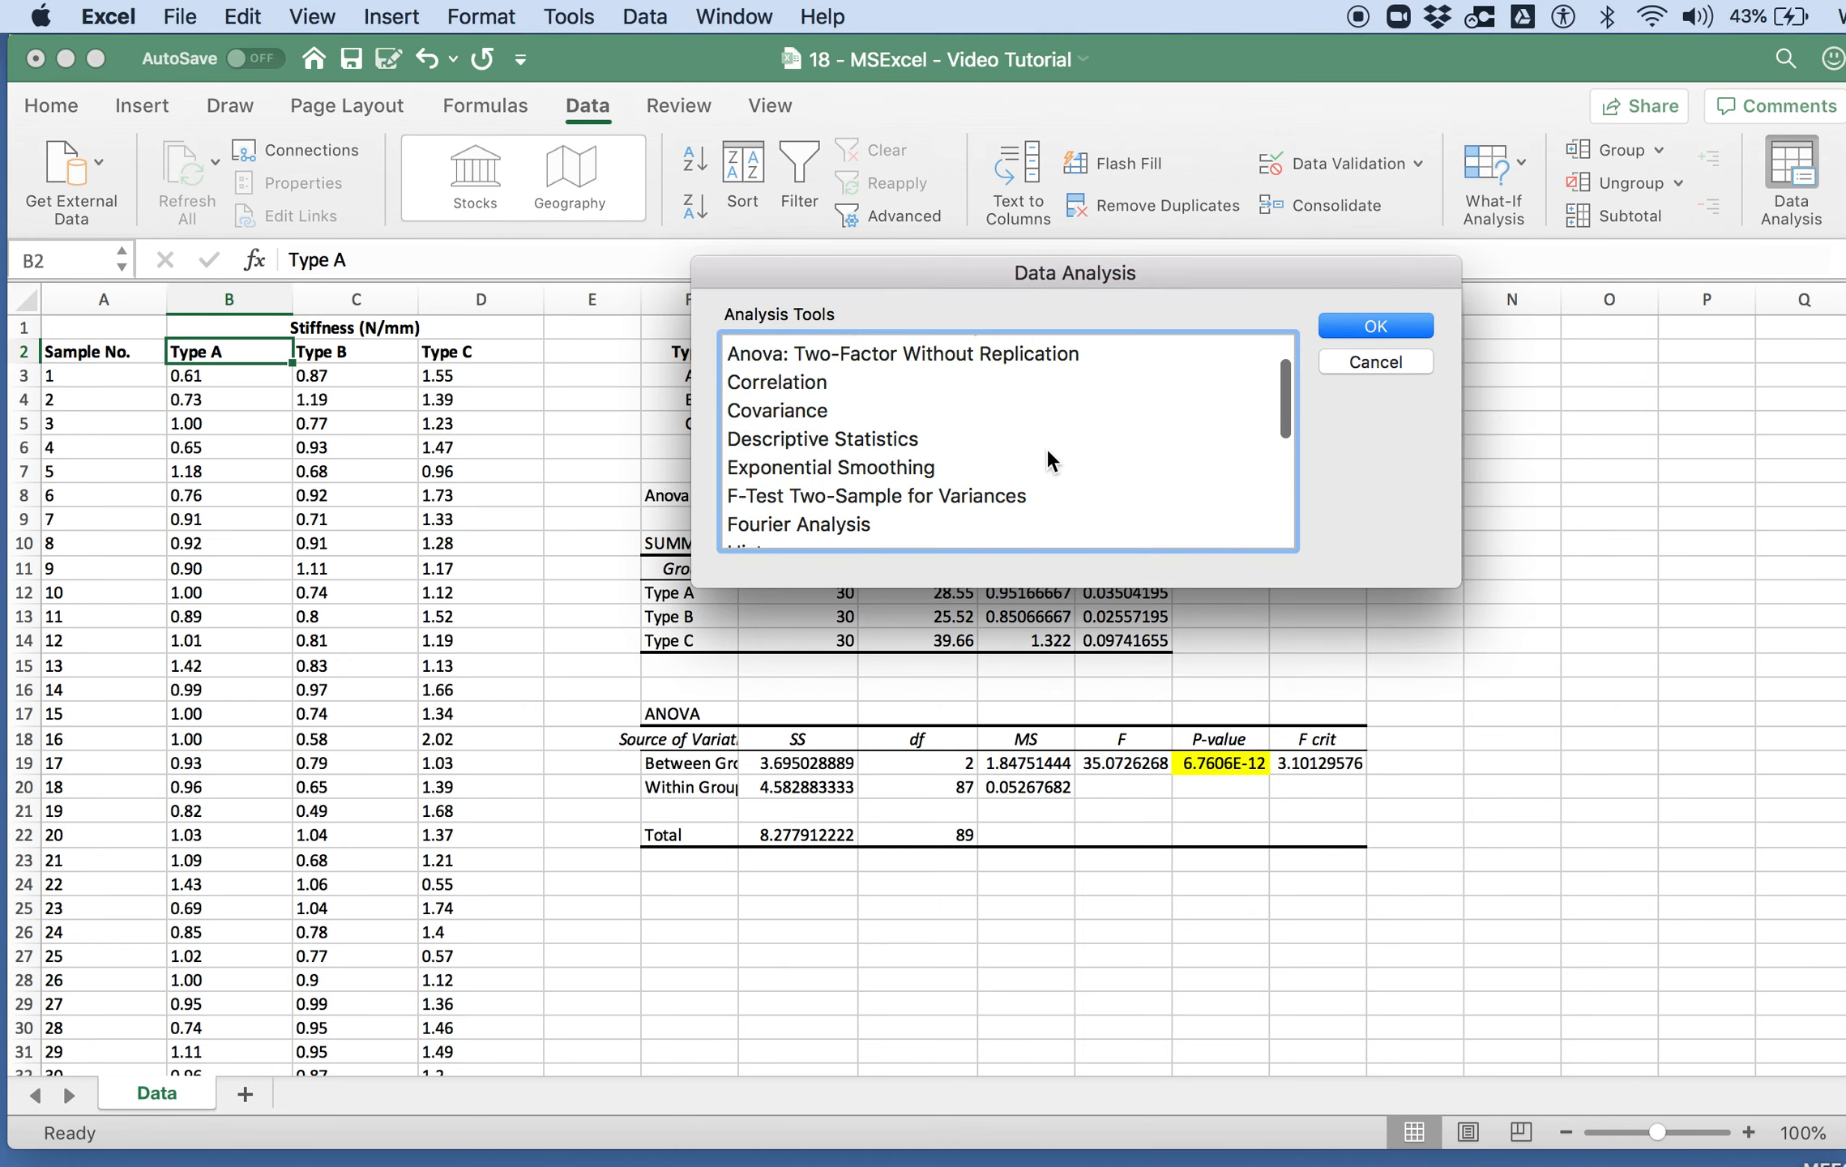
click(960, 498)
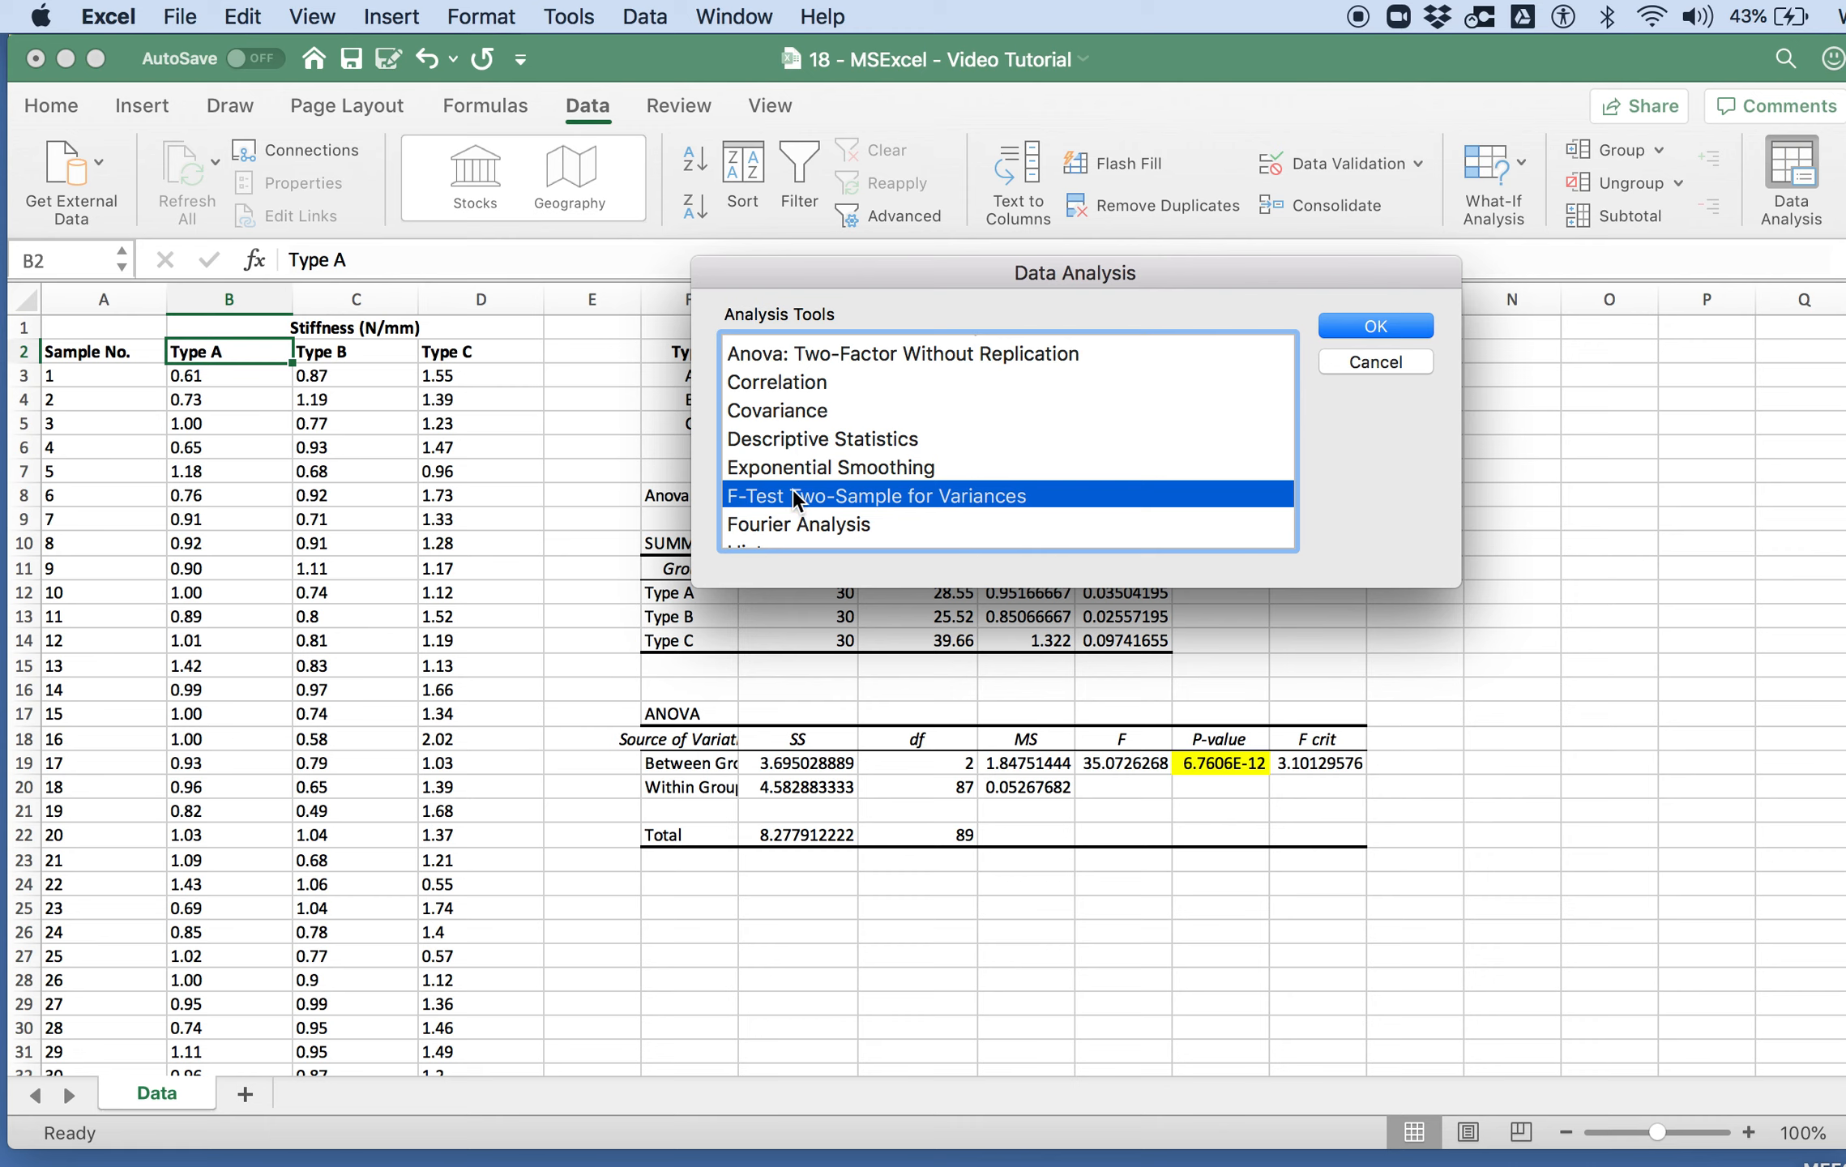
click(1404, 328)
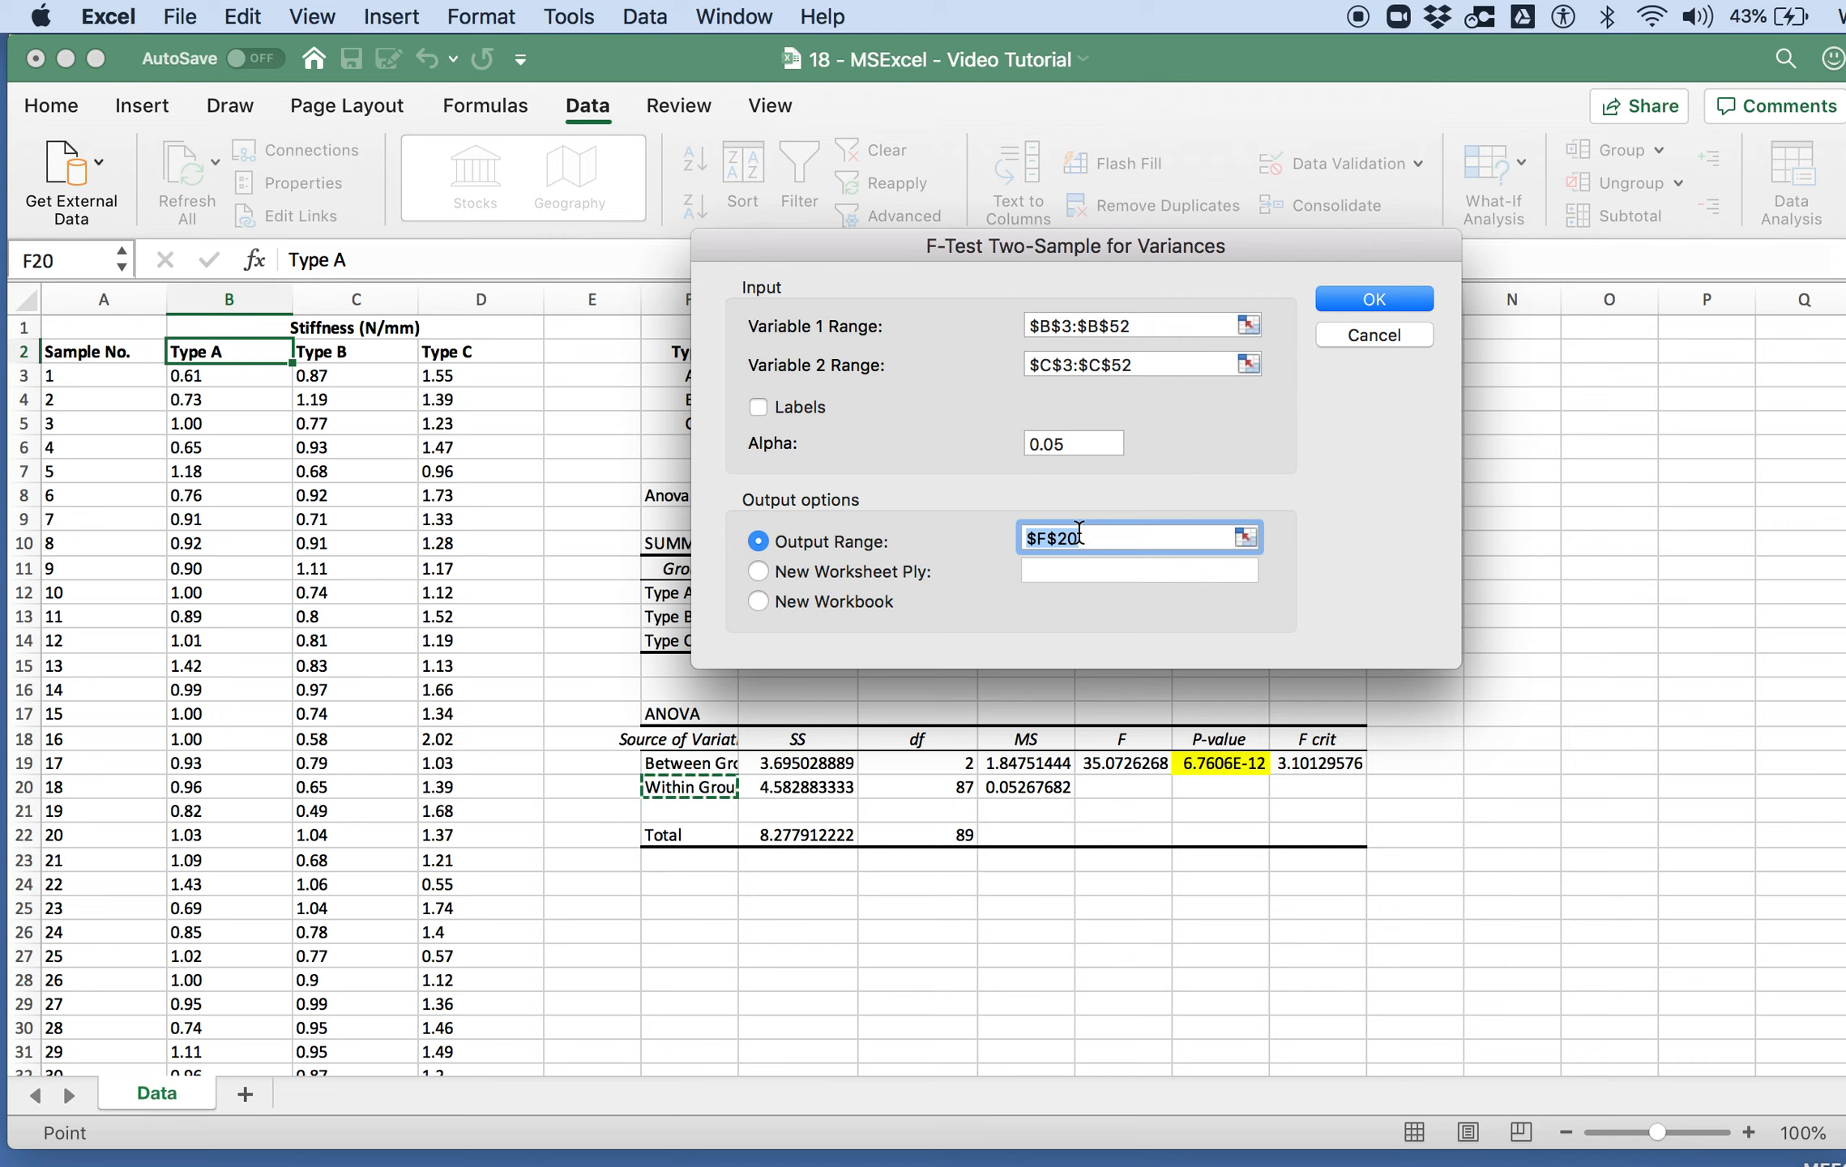
click(1397, 339)
scroll(912, 380, up, 5)
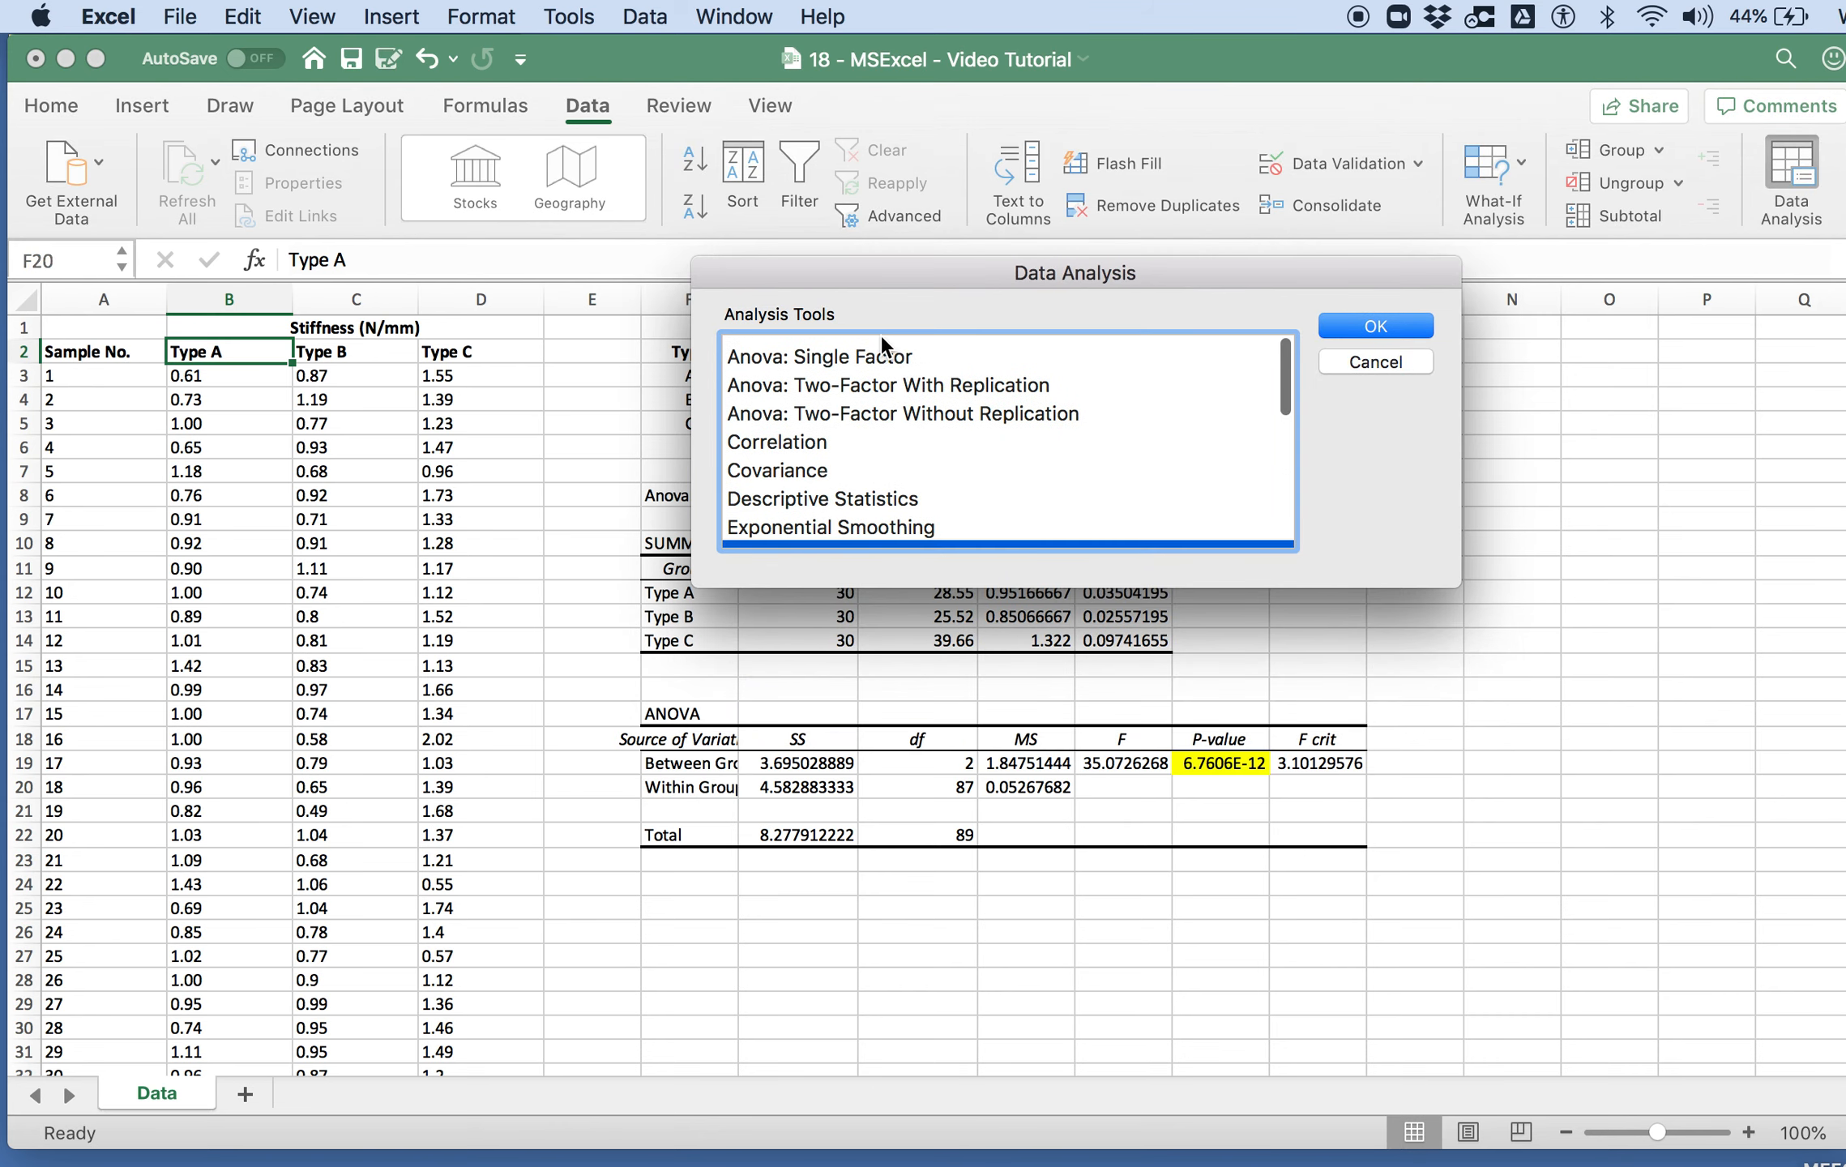
click(879, 350)
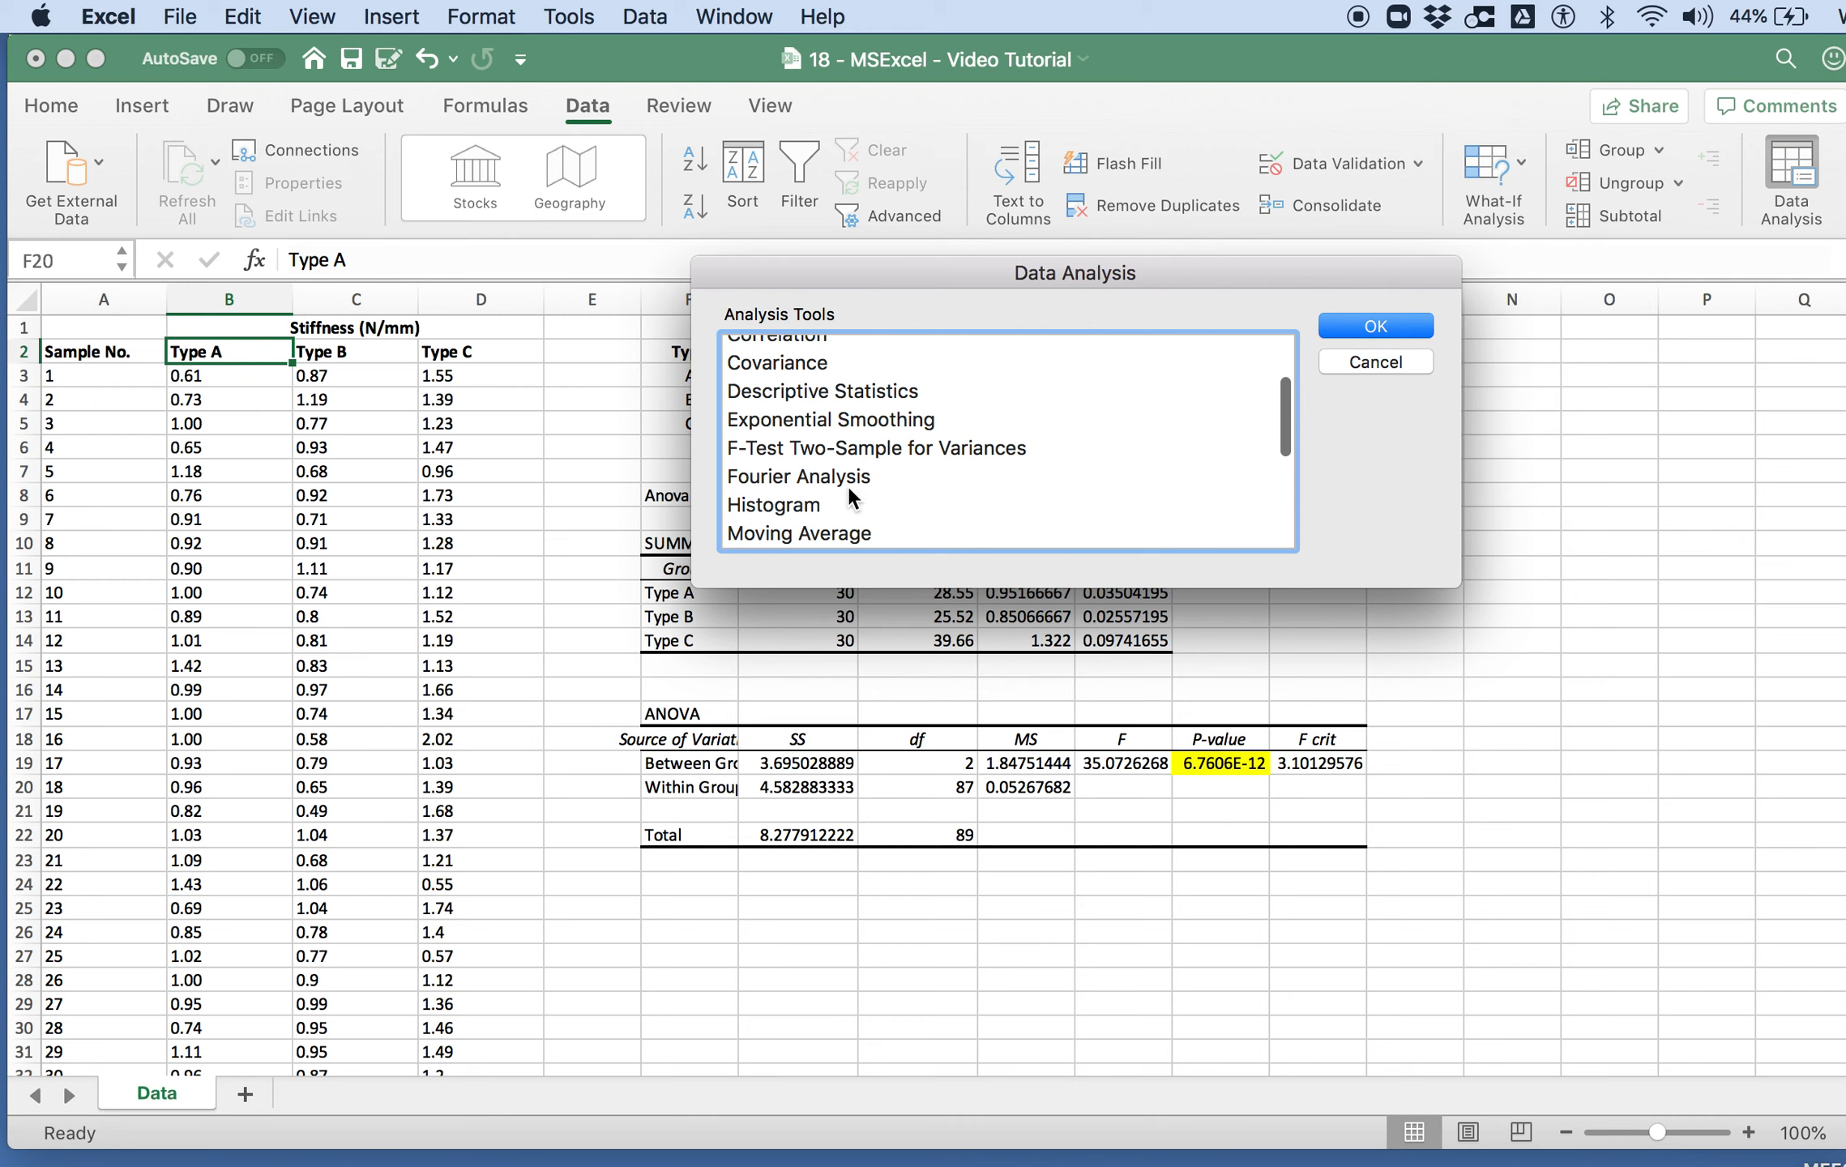
click(1392, 358)
Step: Enter the title "Pairwise T-Tests" in cell F25 below the ANOVA table
click(707, 883)
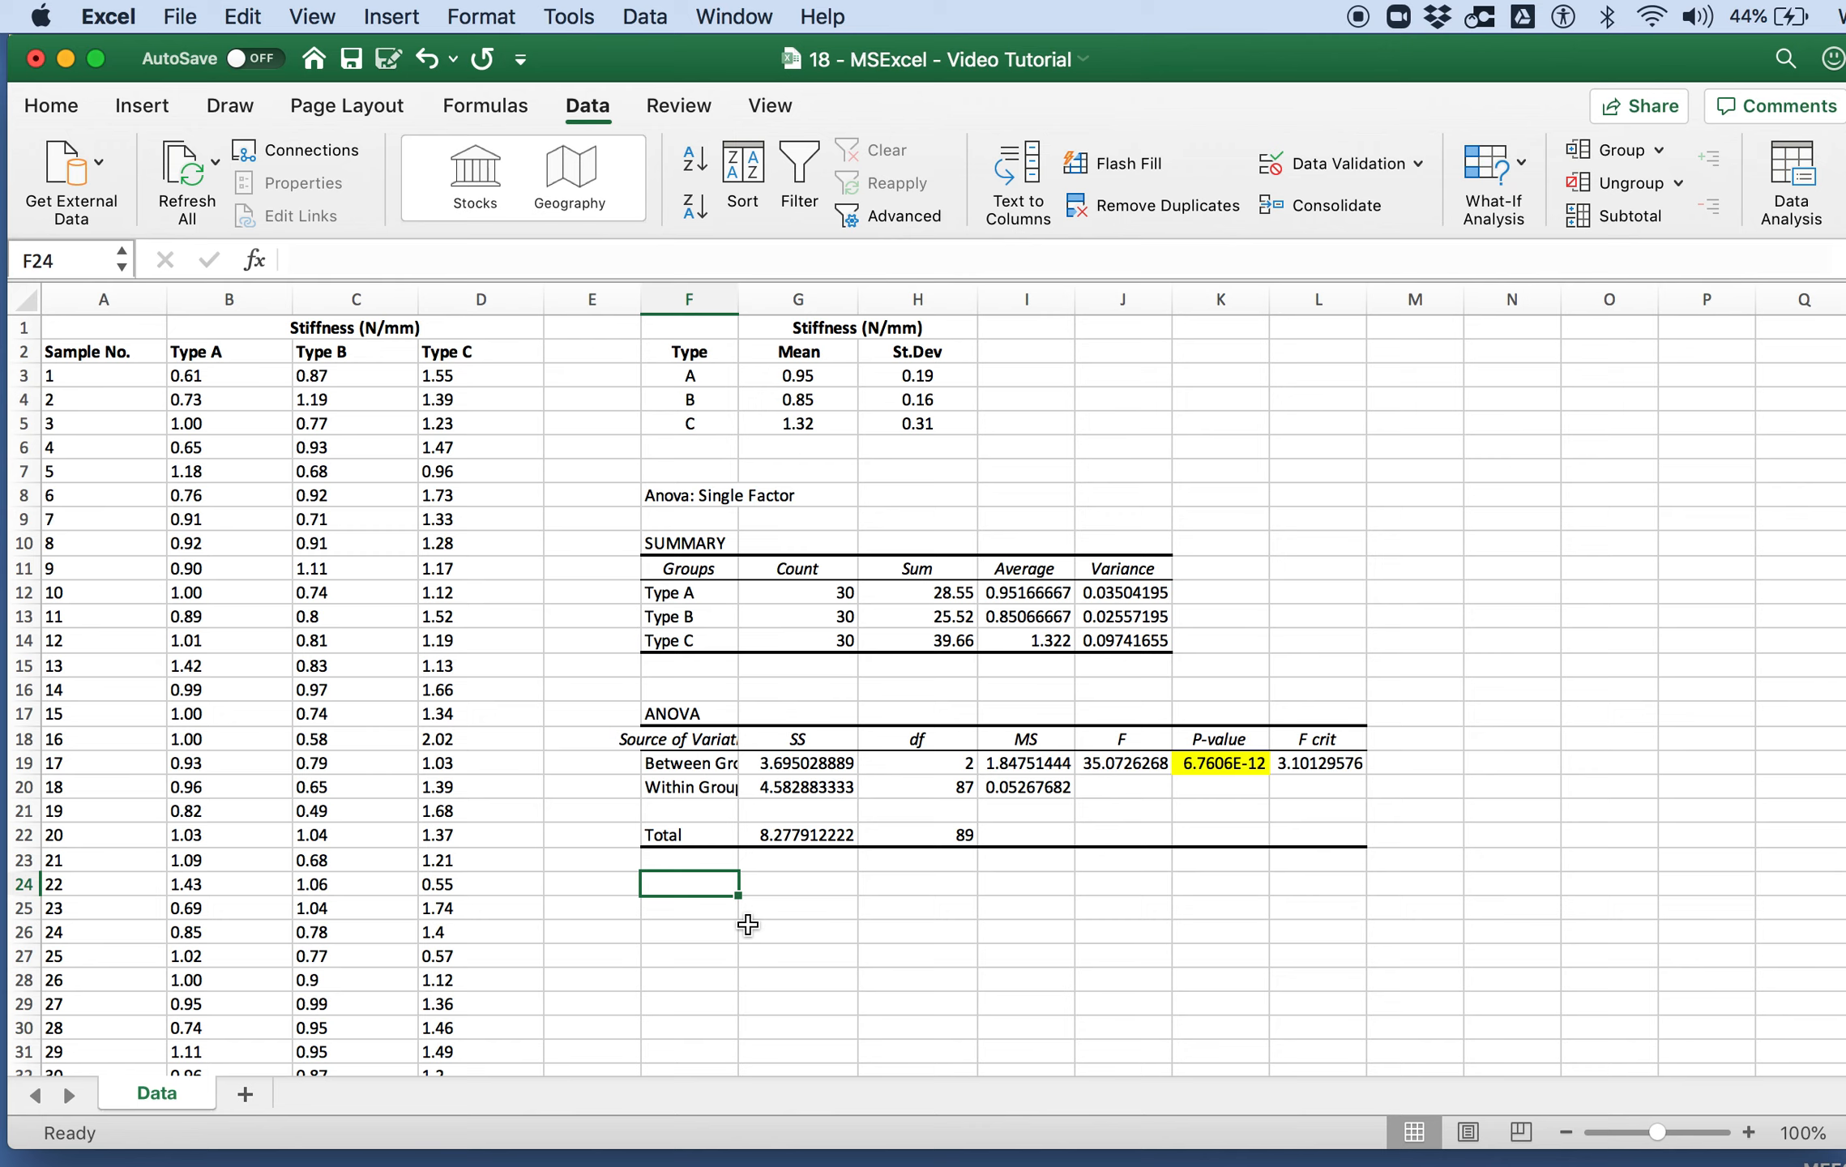
scroll(747, 925, down, 1)
click(716, 875)
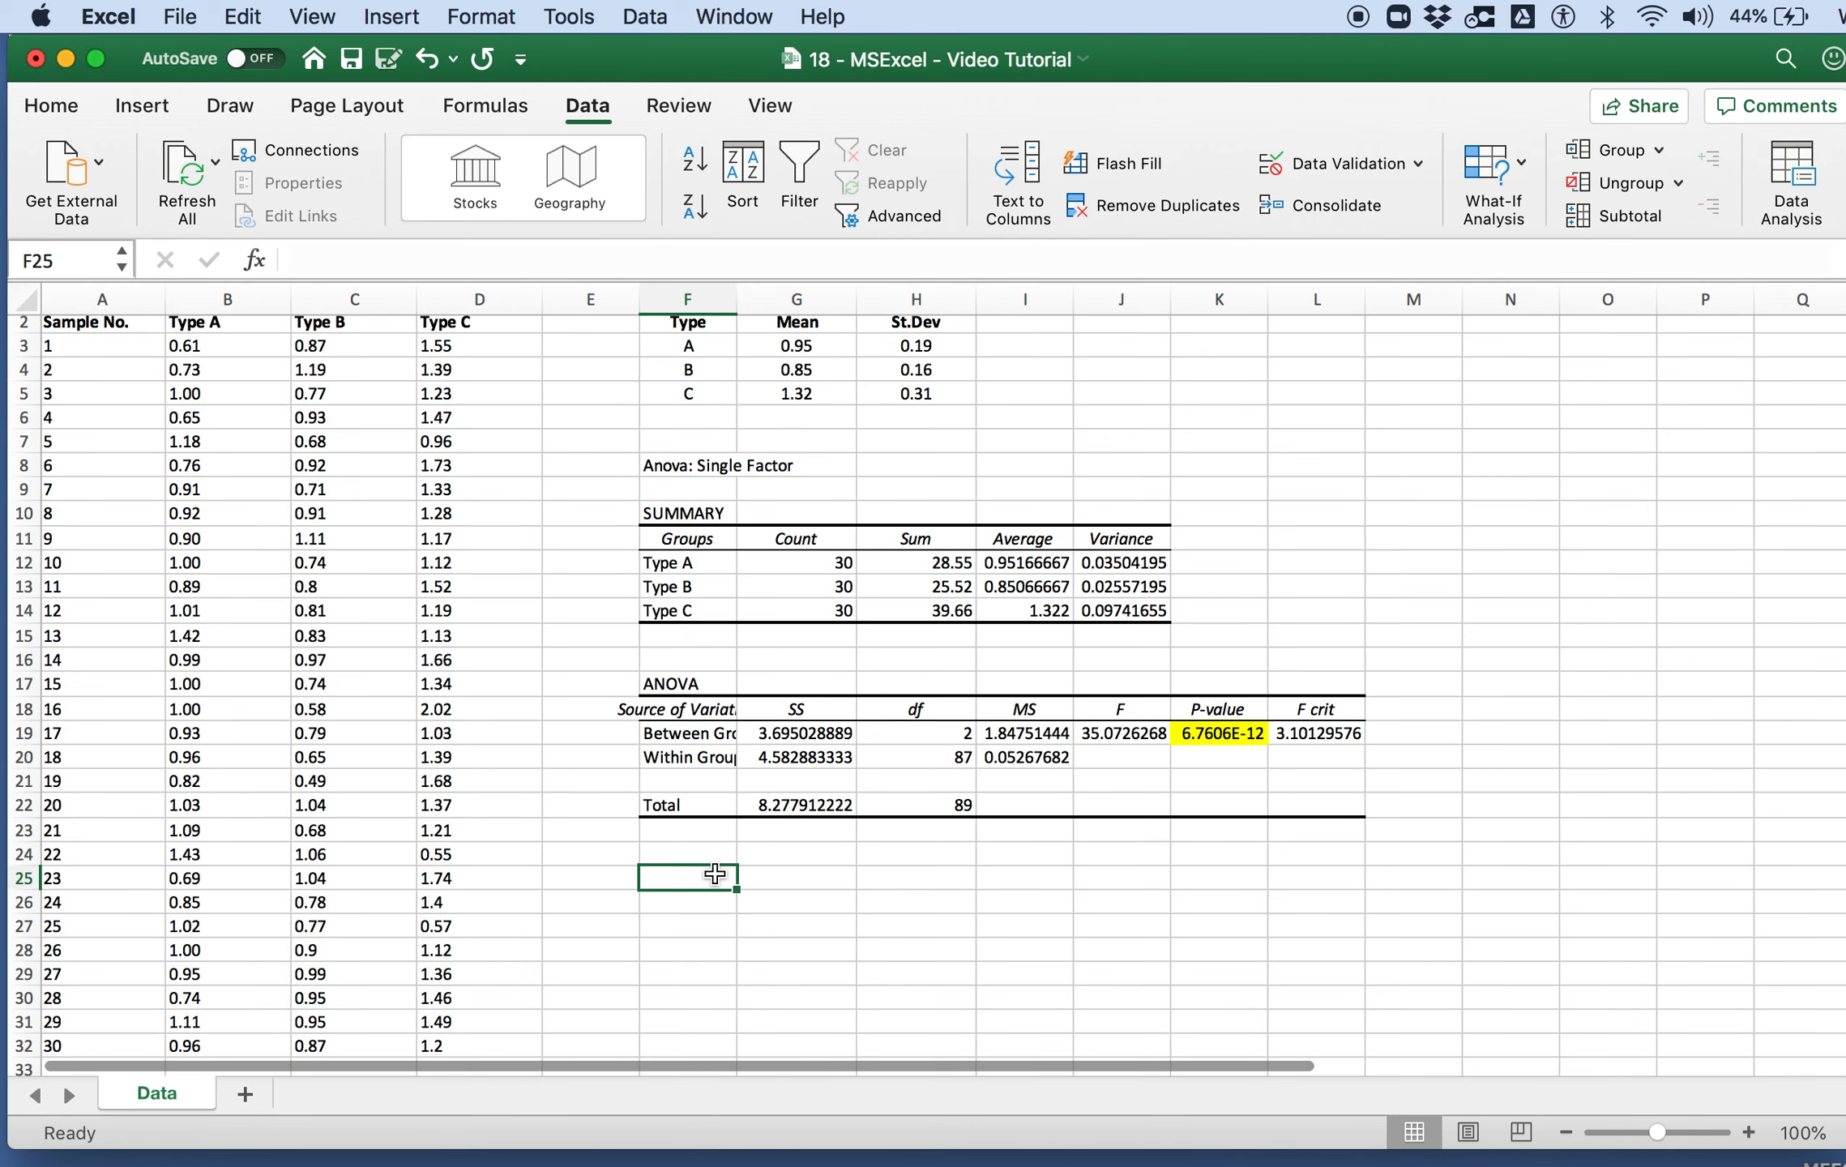
text(Pairwise T-Te)
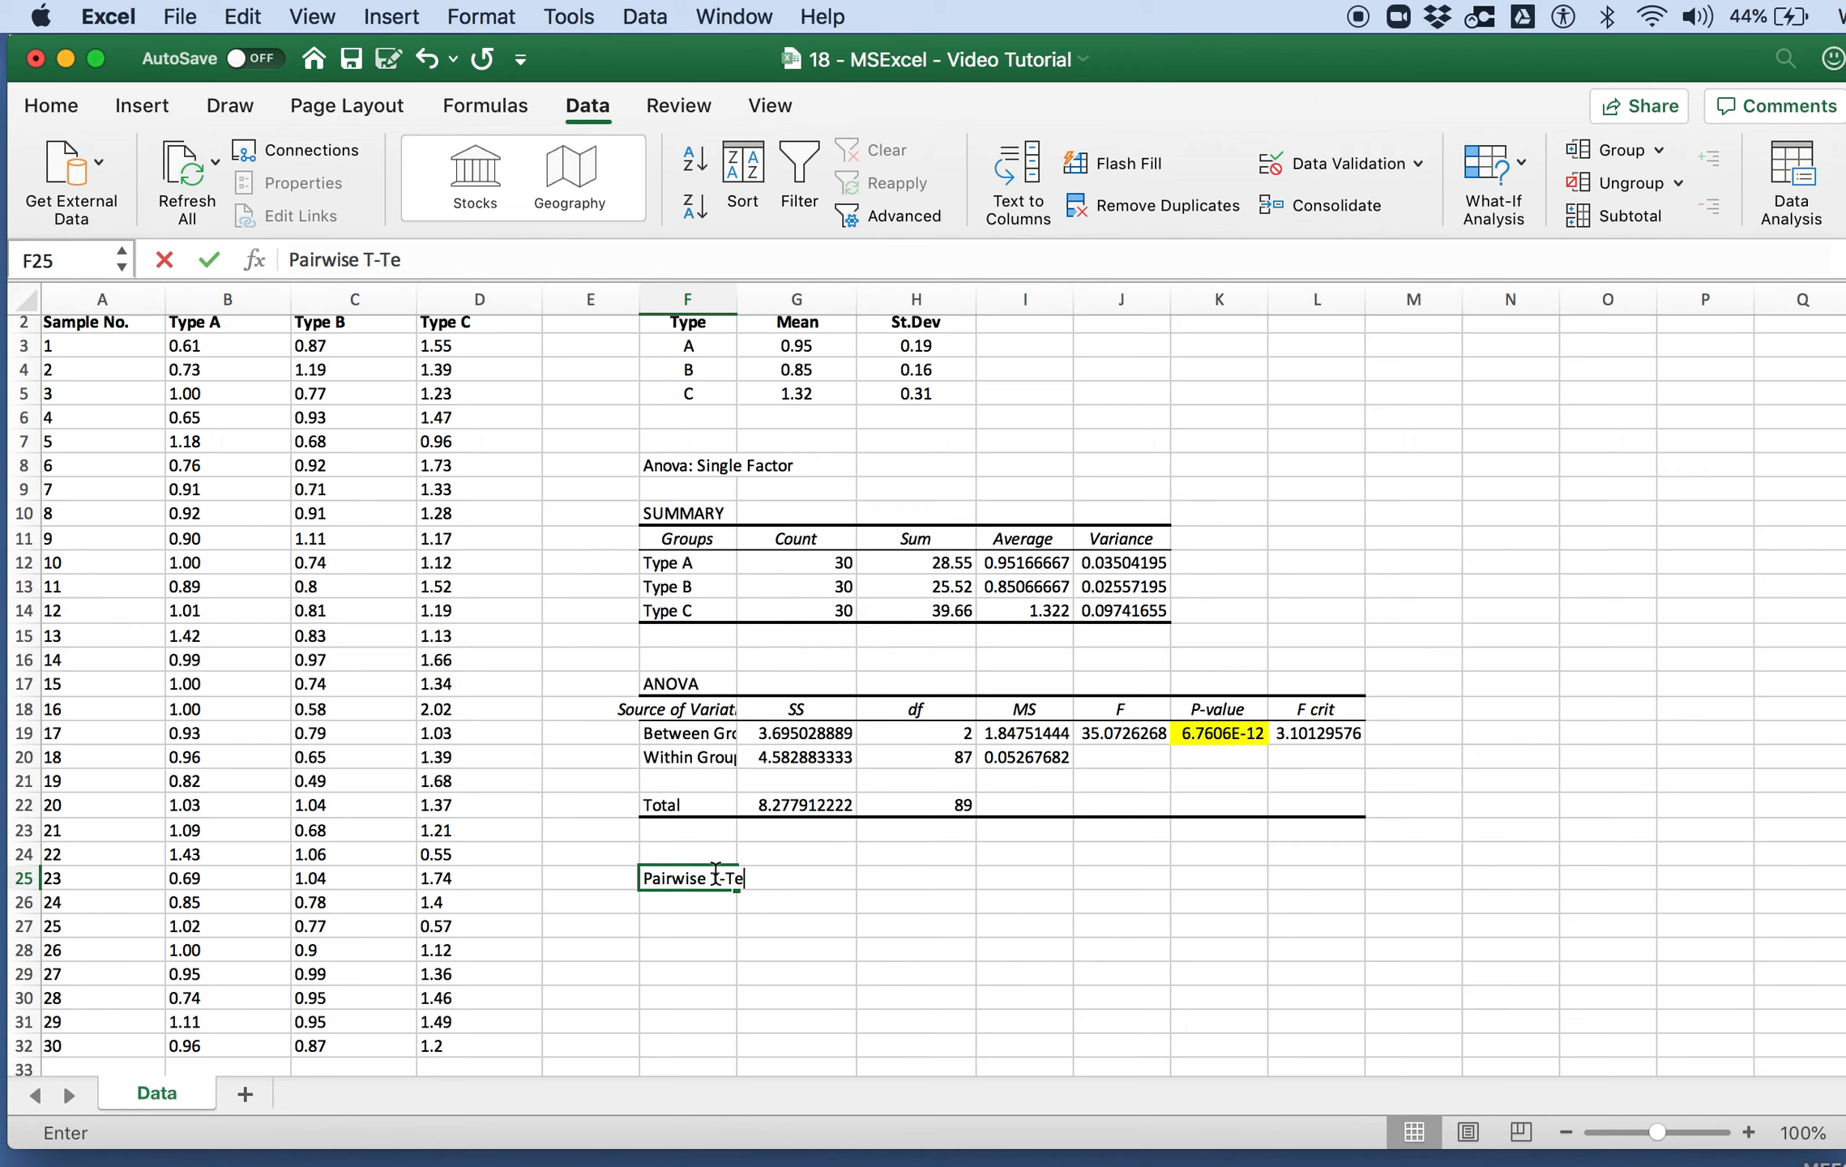
text(sts)
key(Return)
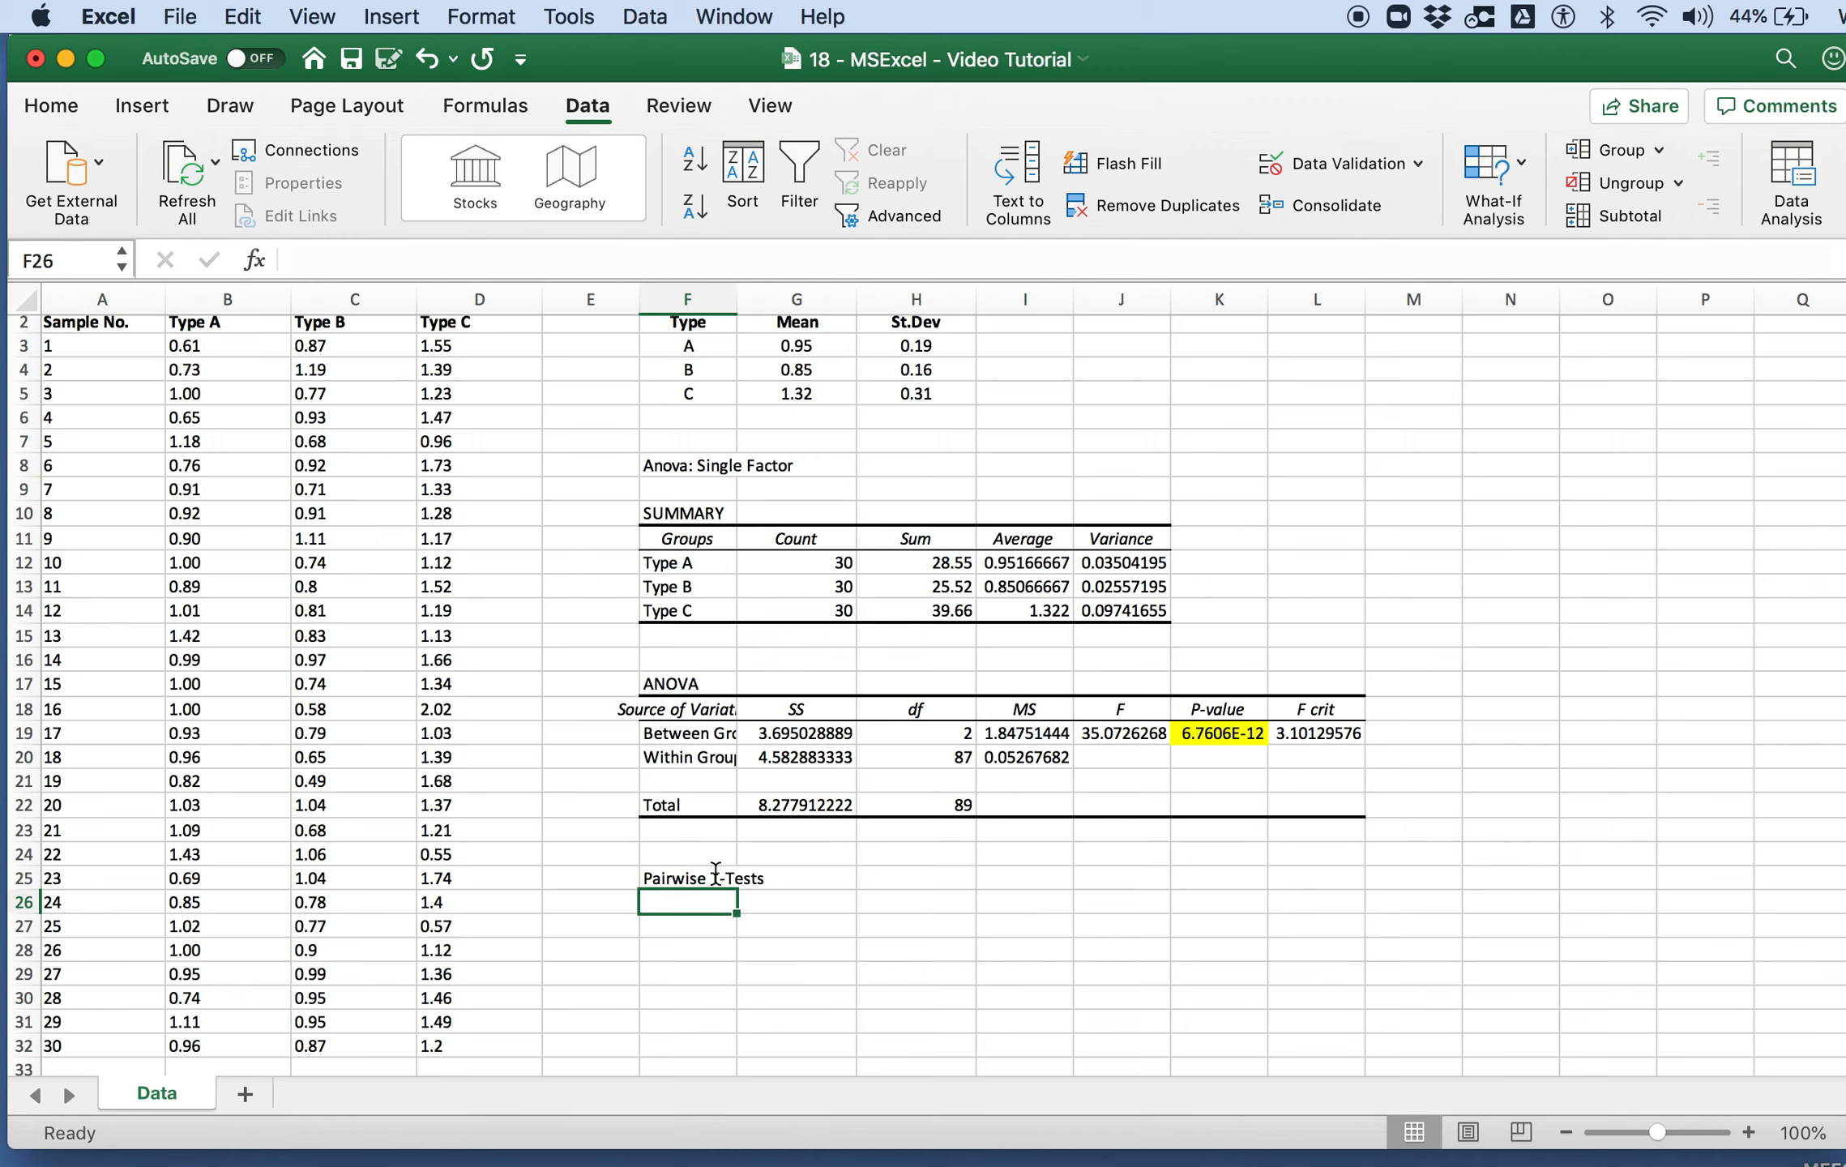
Step: Label the comparison rows AB, AC and BC in cells F27 to F29
key(Return)
text(AB)
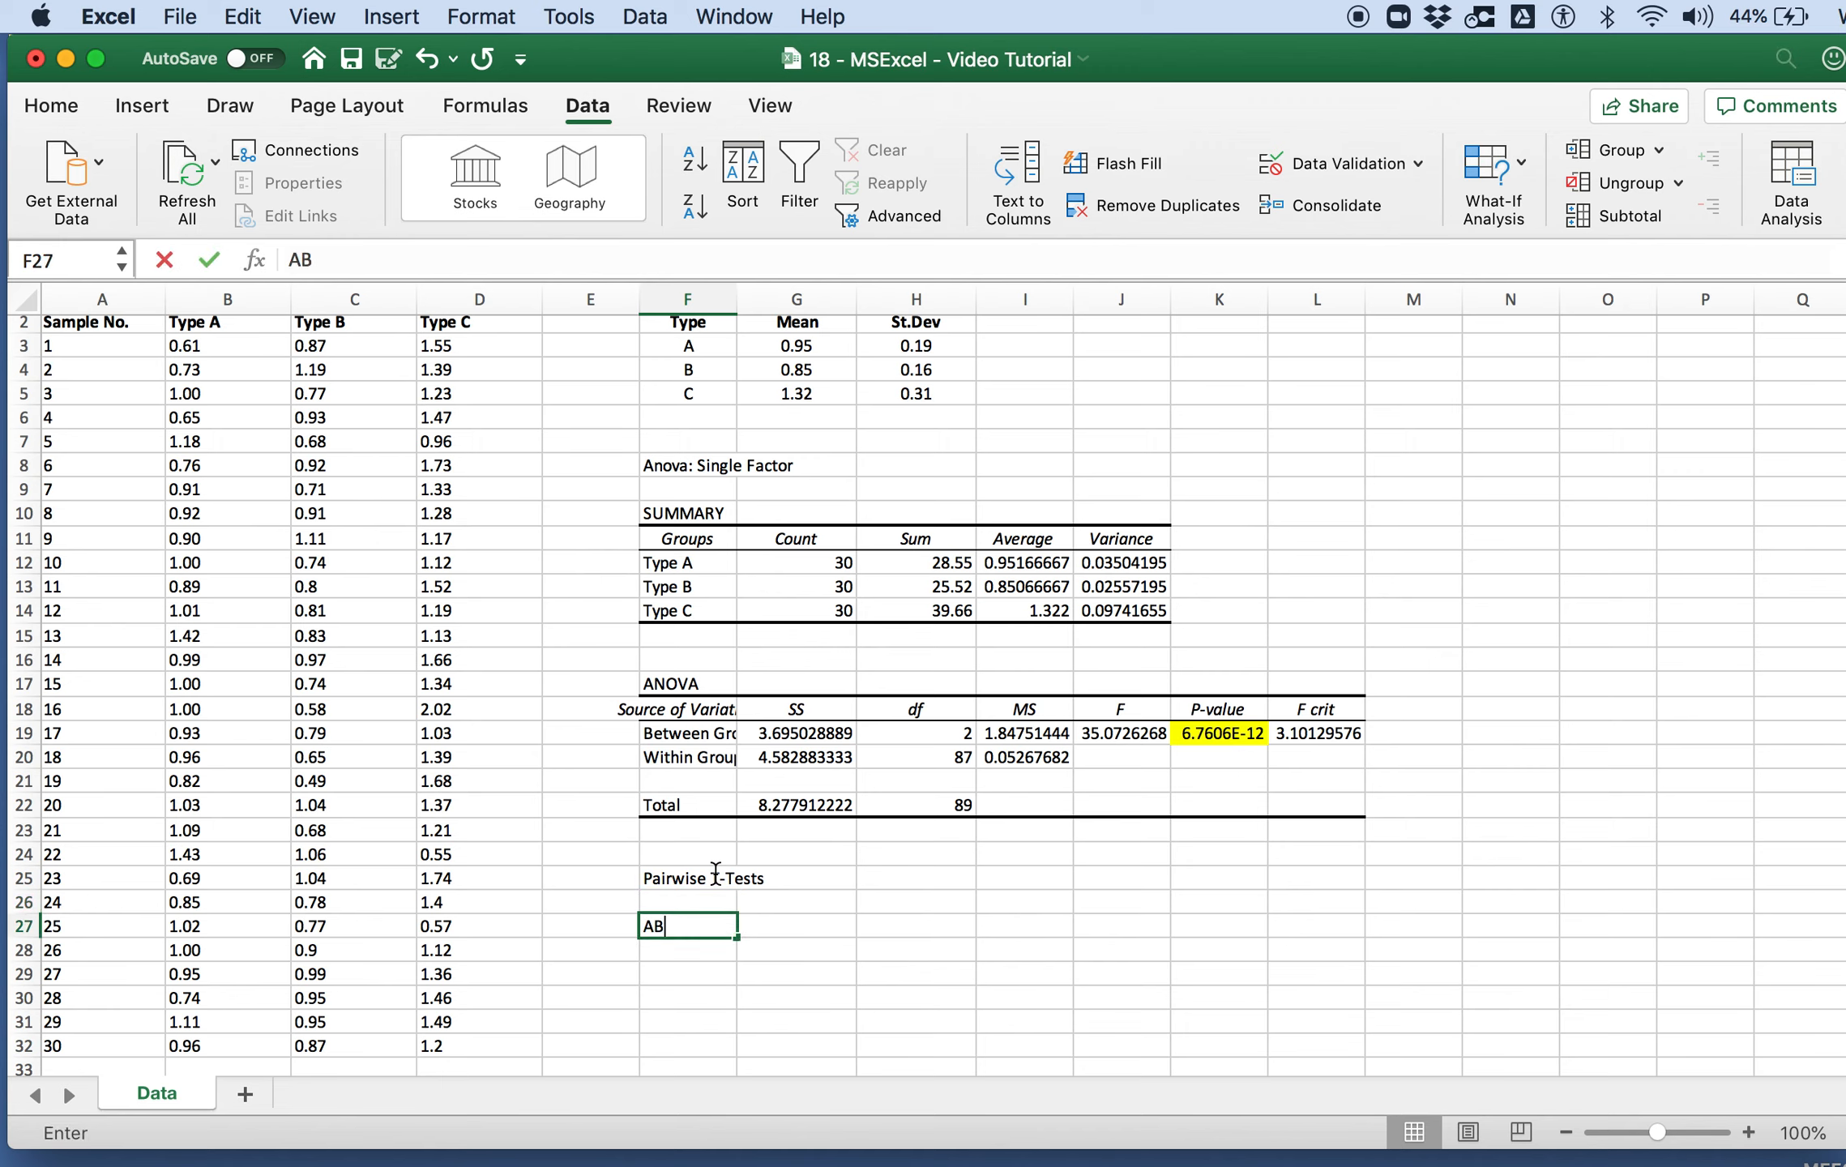
key(Return)
text(AC)
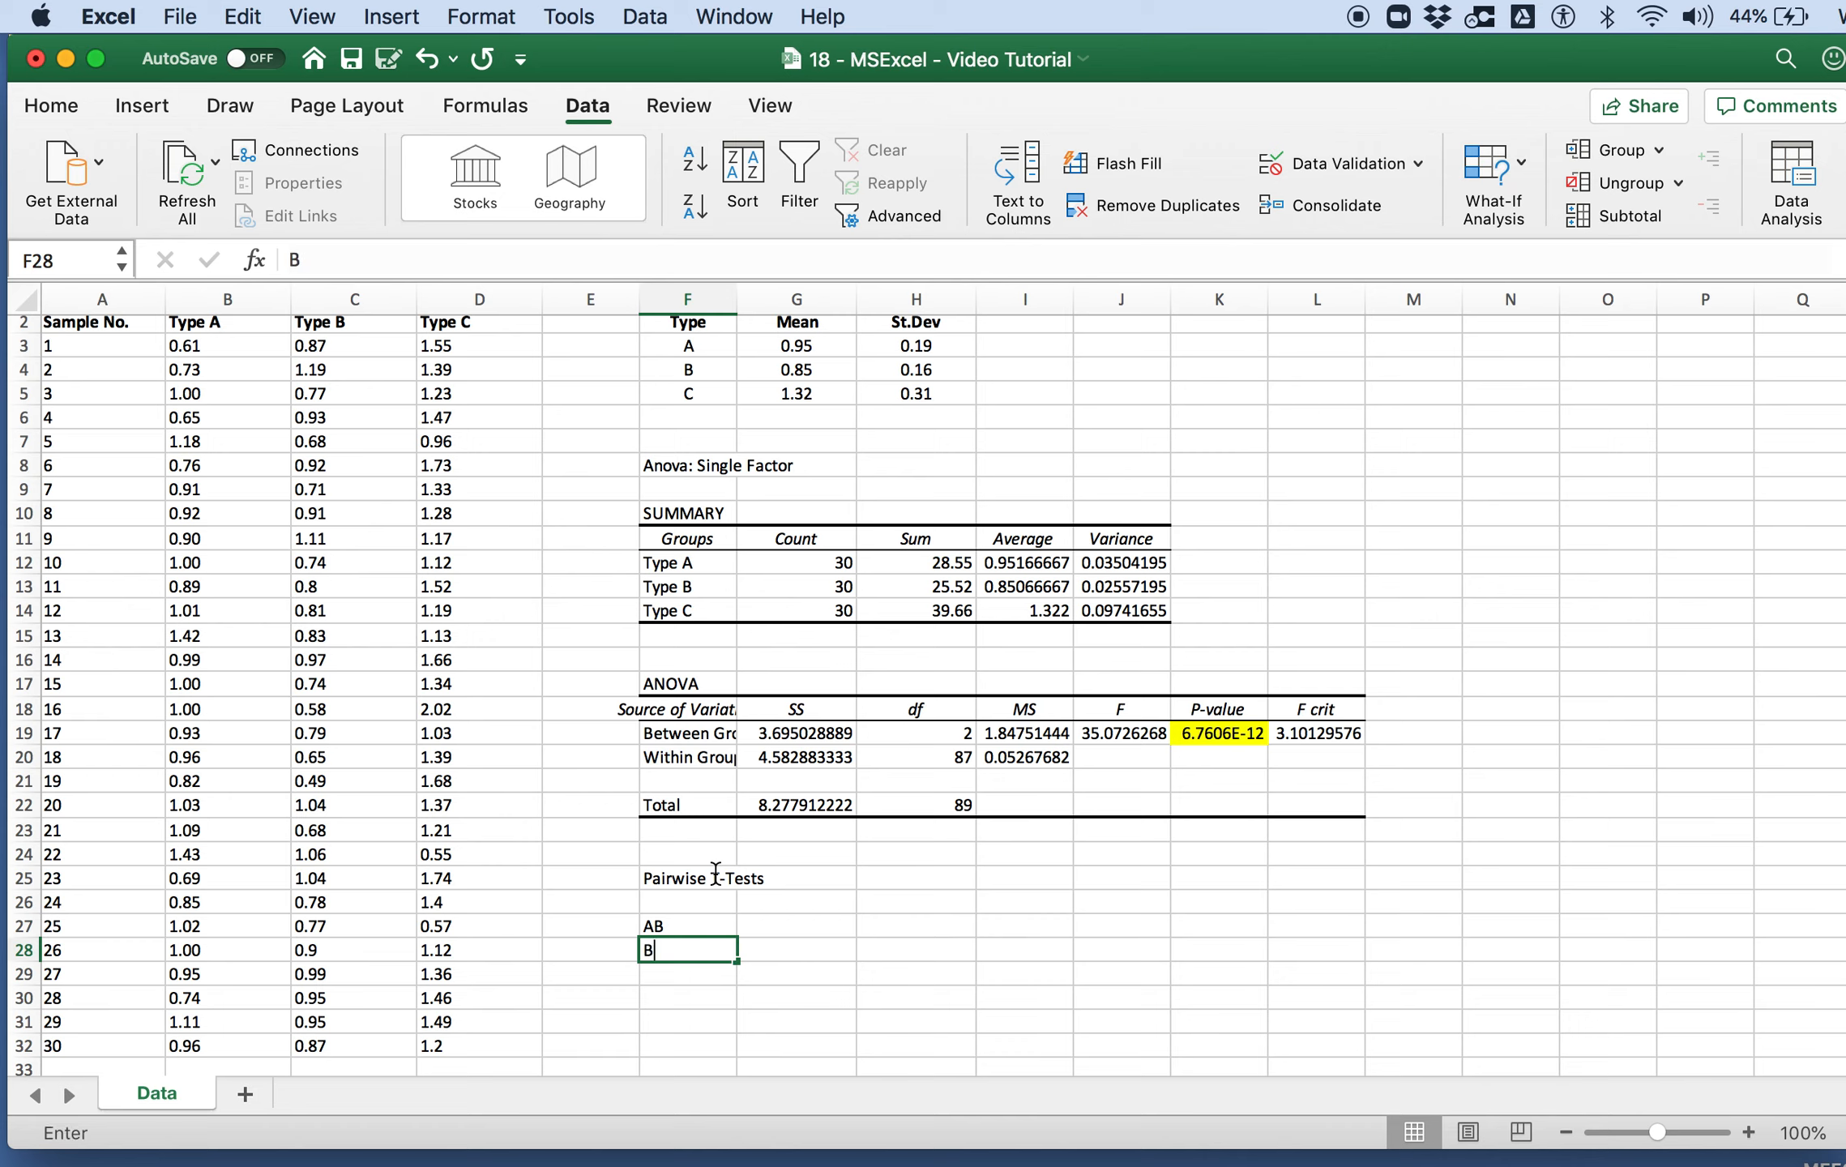
key(Return)
text(BC)
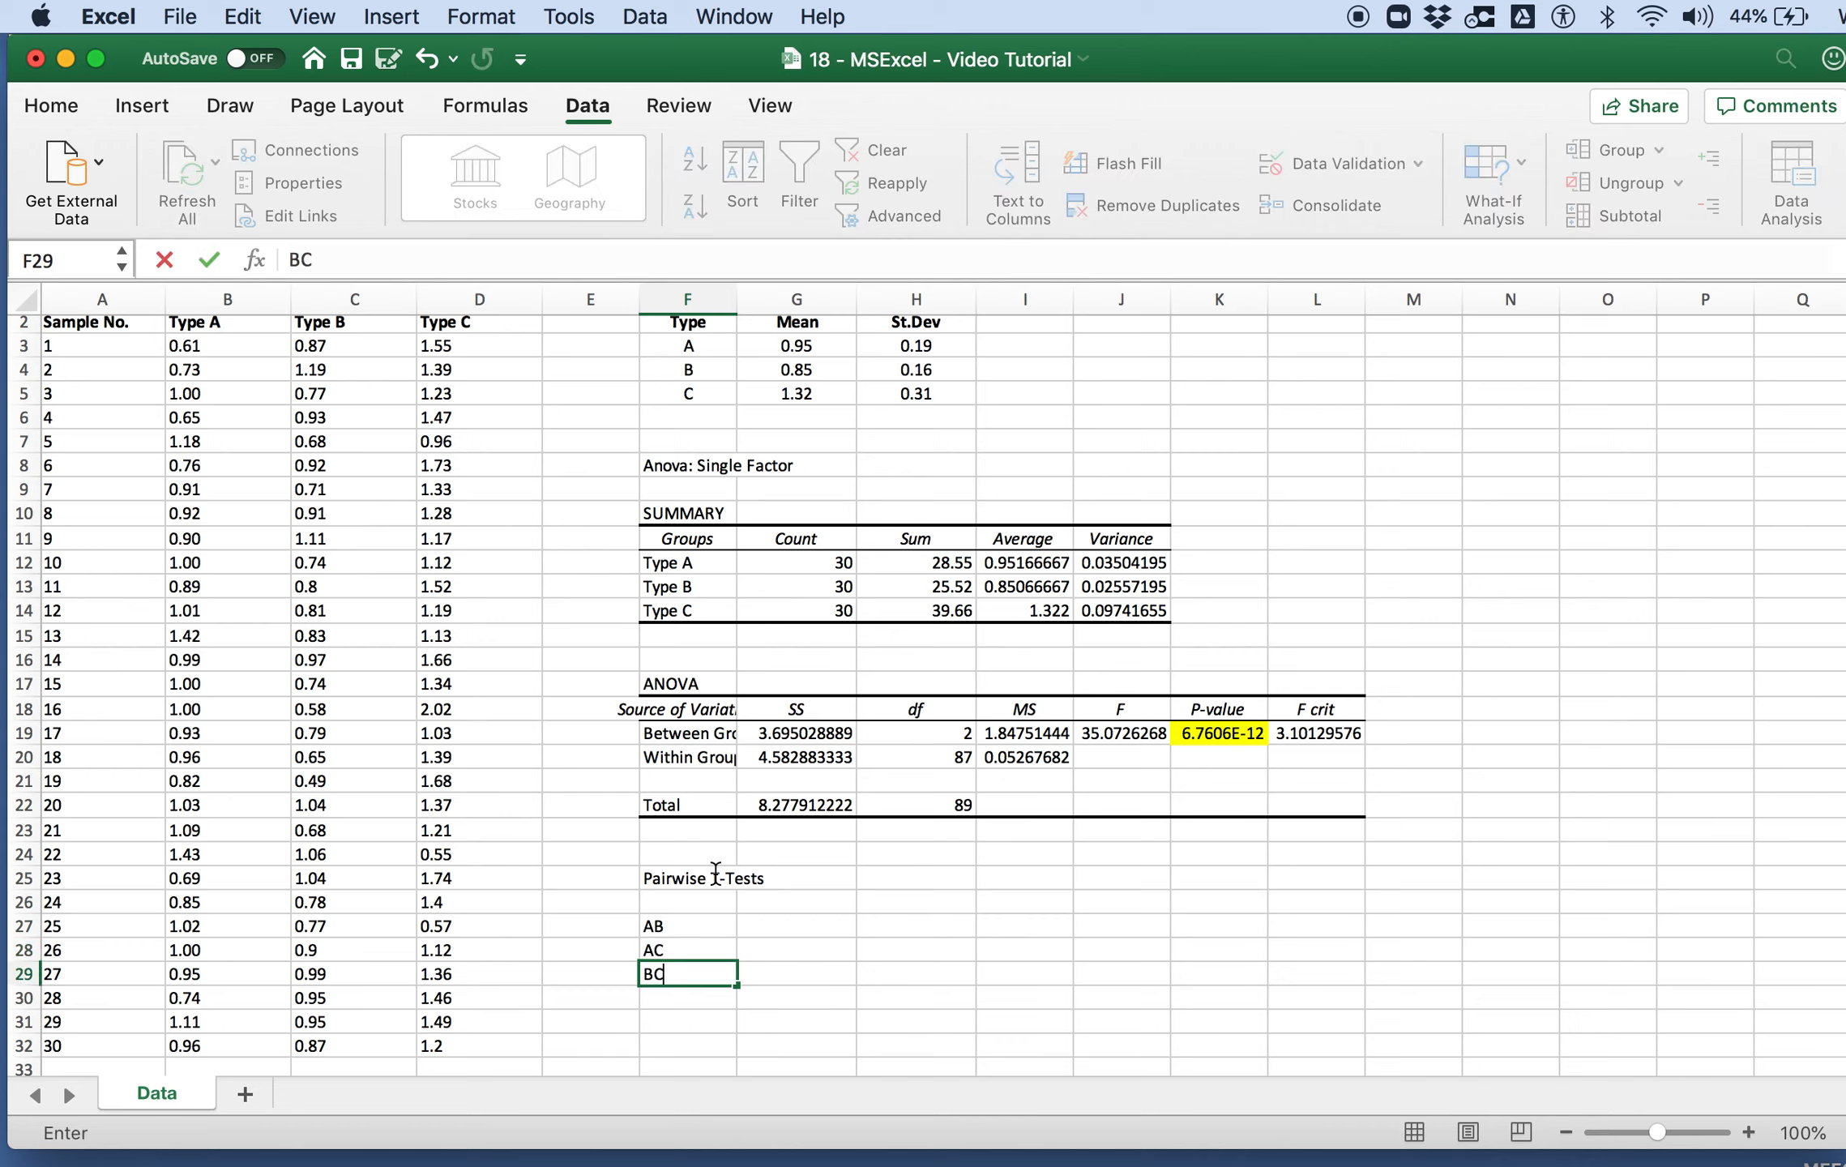
Step: Add the column headings "p-value" in G26 and "Adj. p-value" in H26
key(Up)
key(Up)
key(Up)
key(Right)
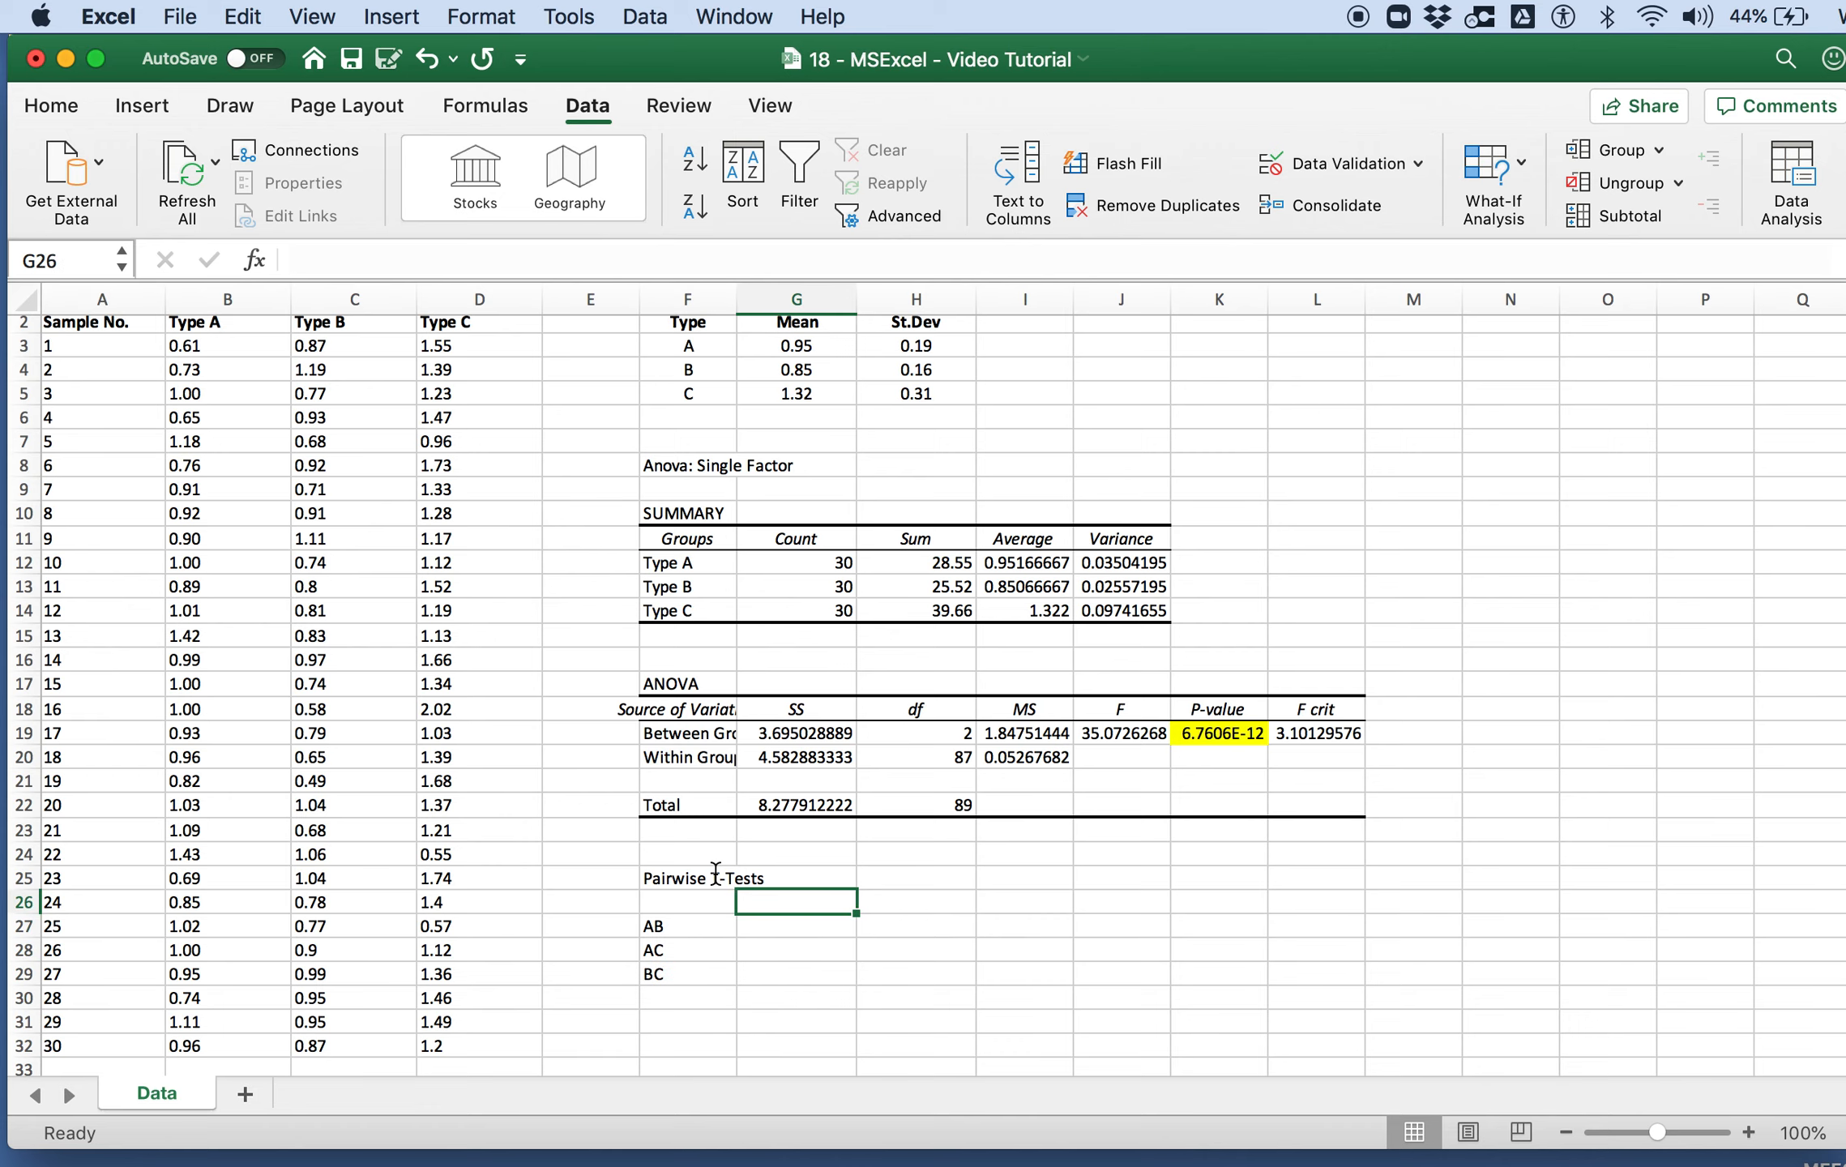
text(p-value)
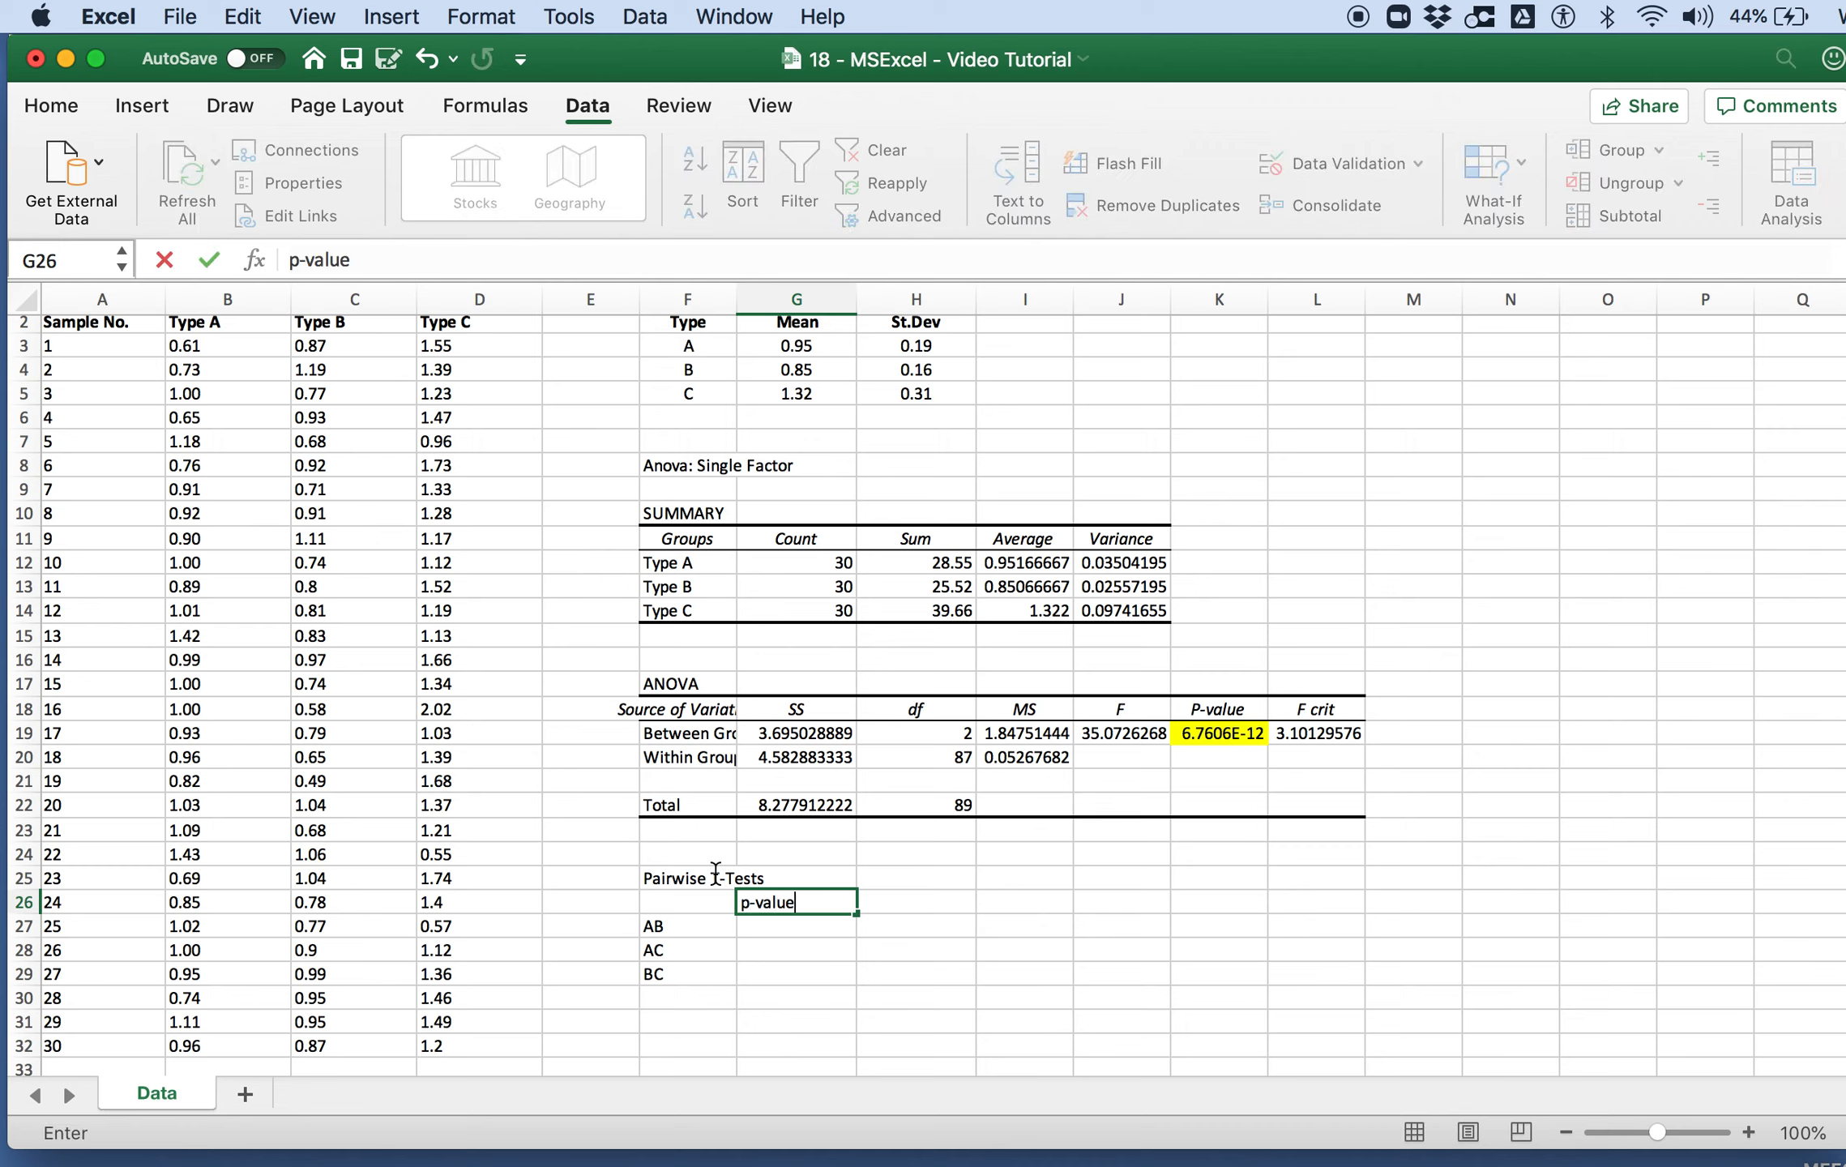
key(Return)
key(Up)
key(Right)
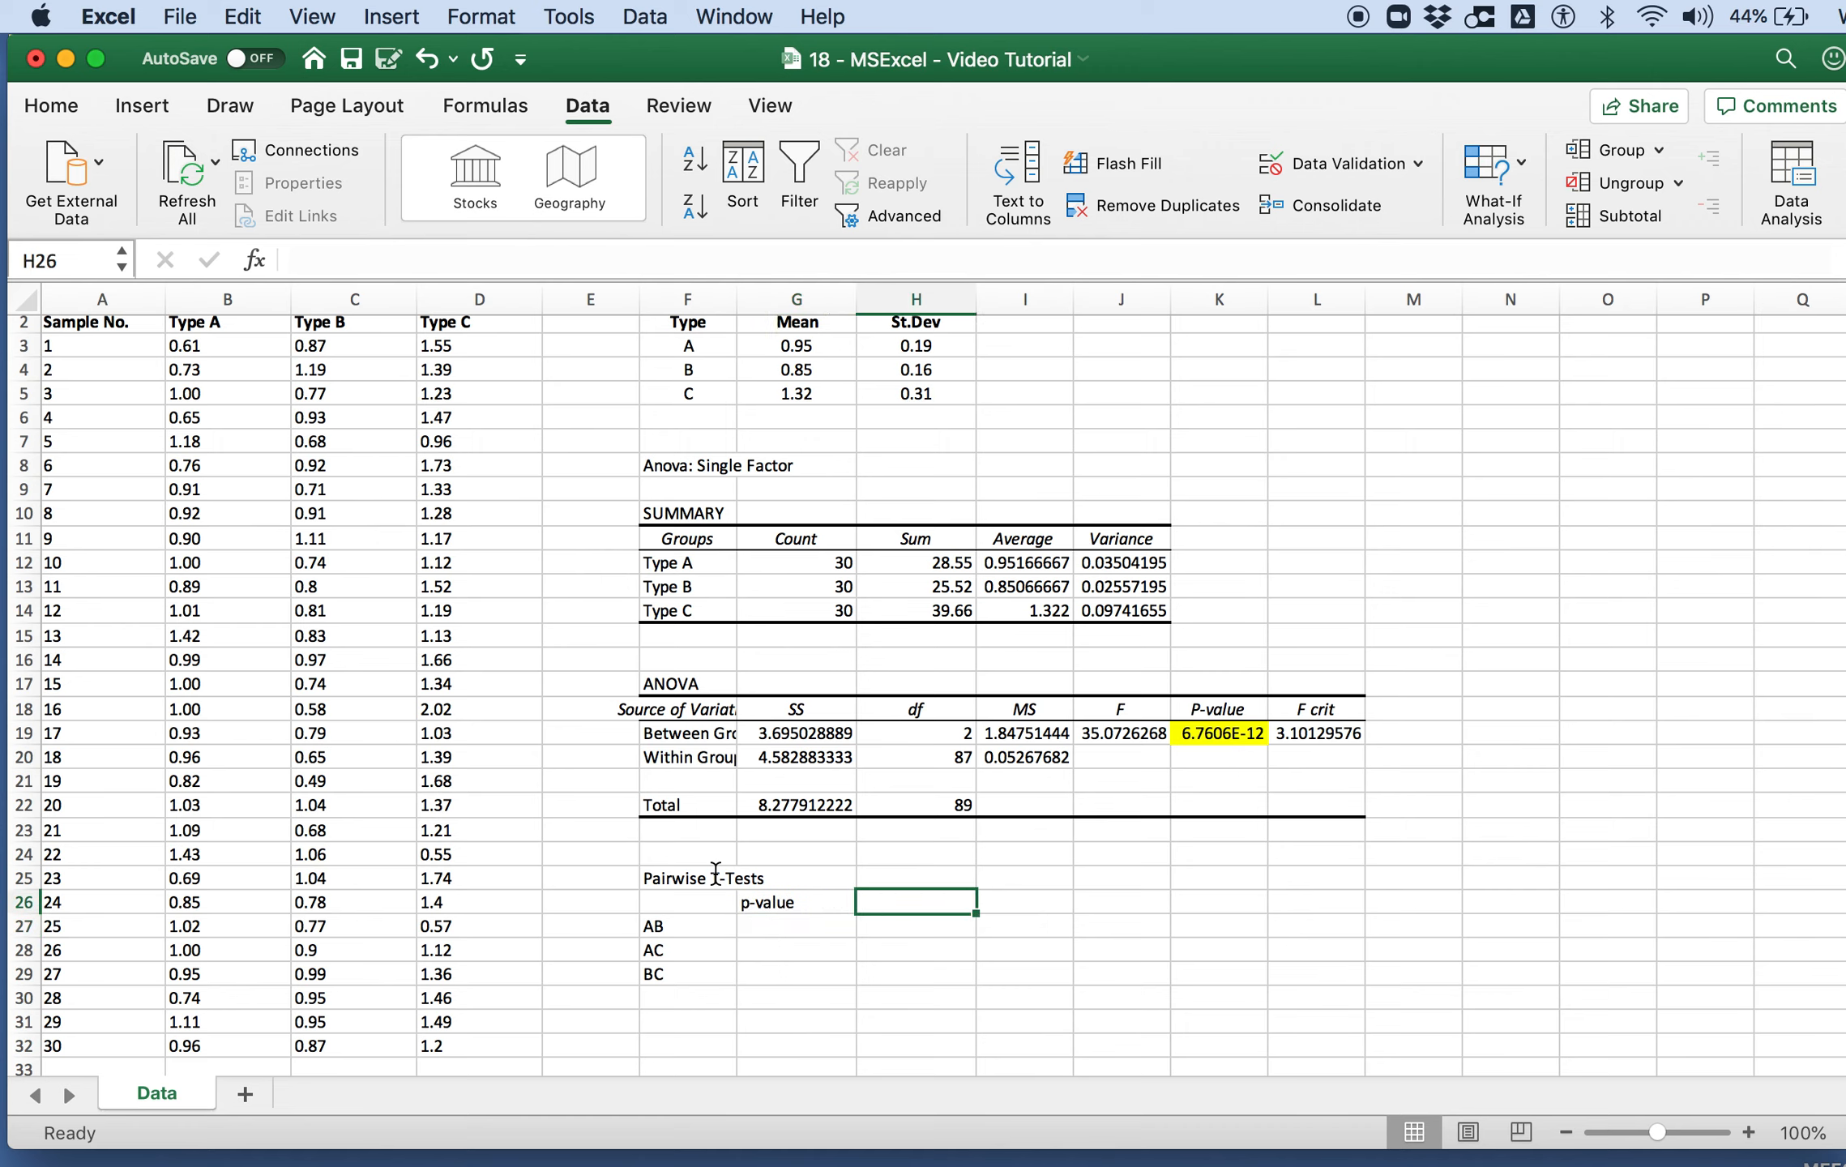
text(A)
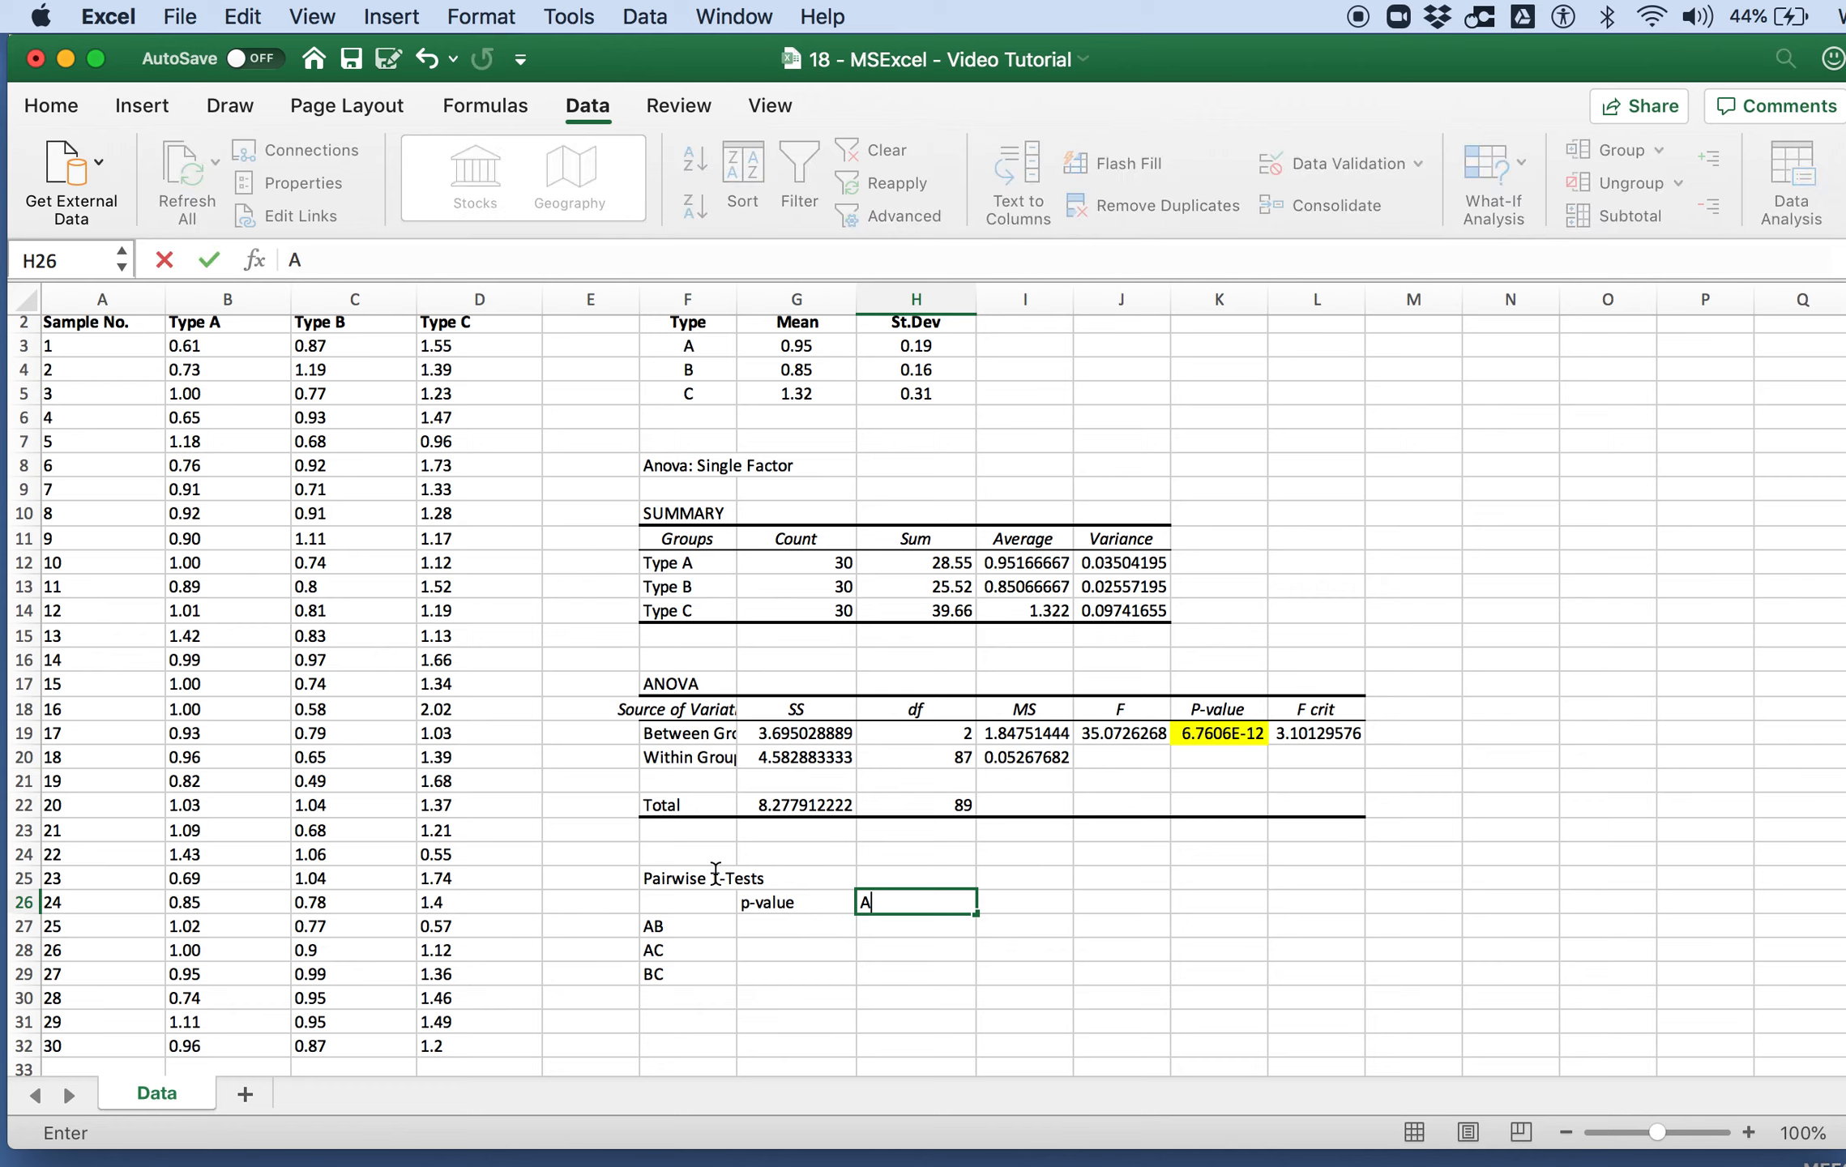
text(dj. p-value)
key(Return)
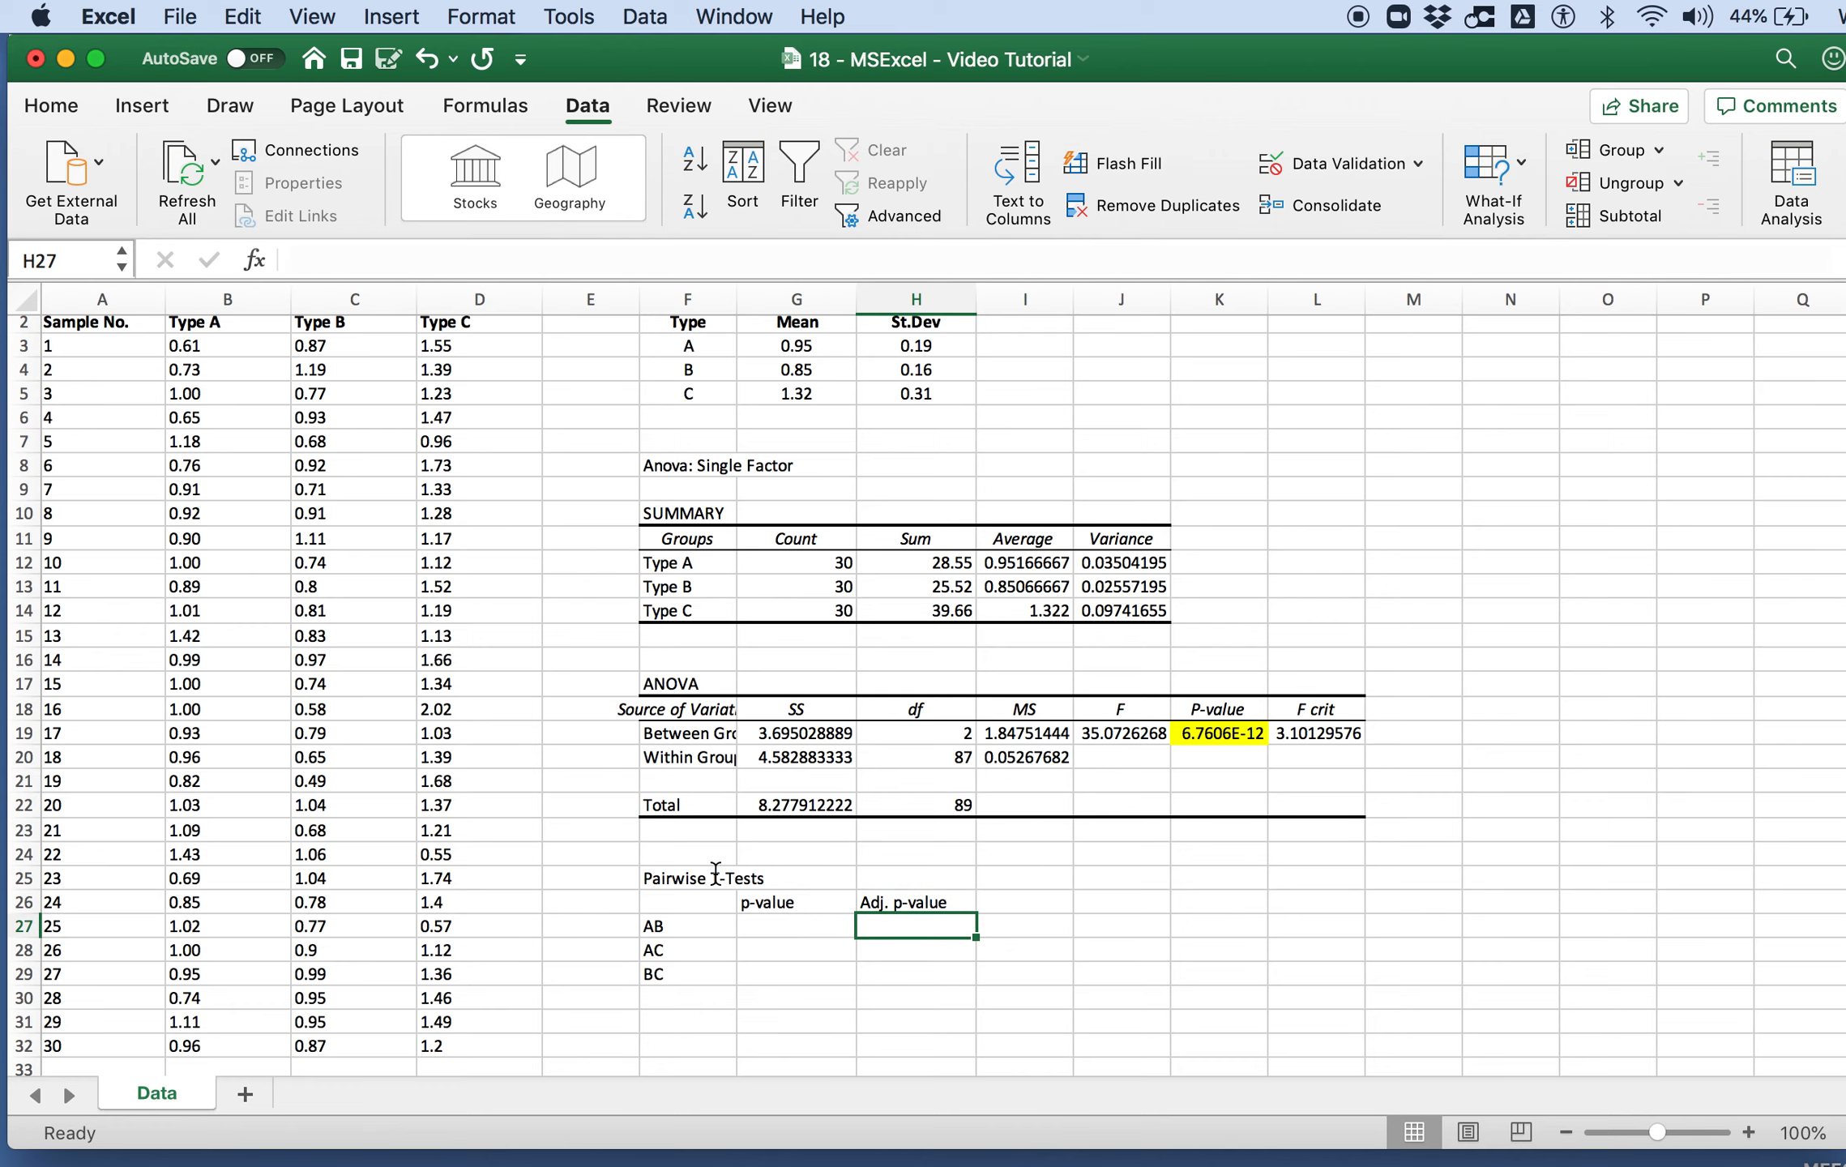
Step: Start a TTEST formula in G27 with Type A data B3:B32 and Type B data C3:C32 as its arrays
key(Left)
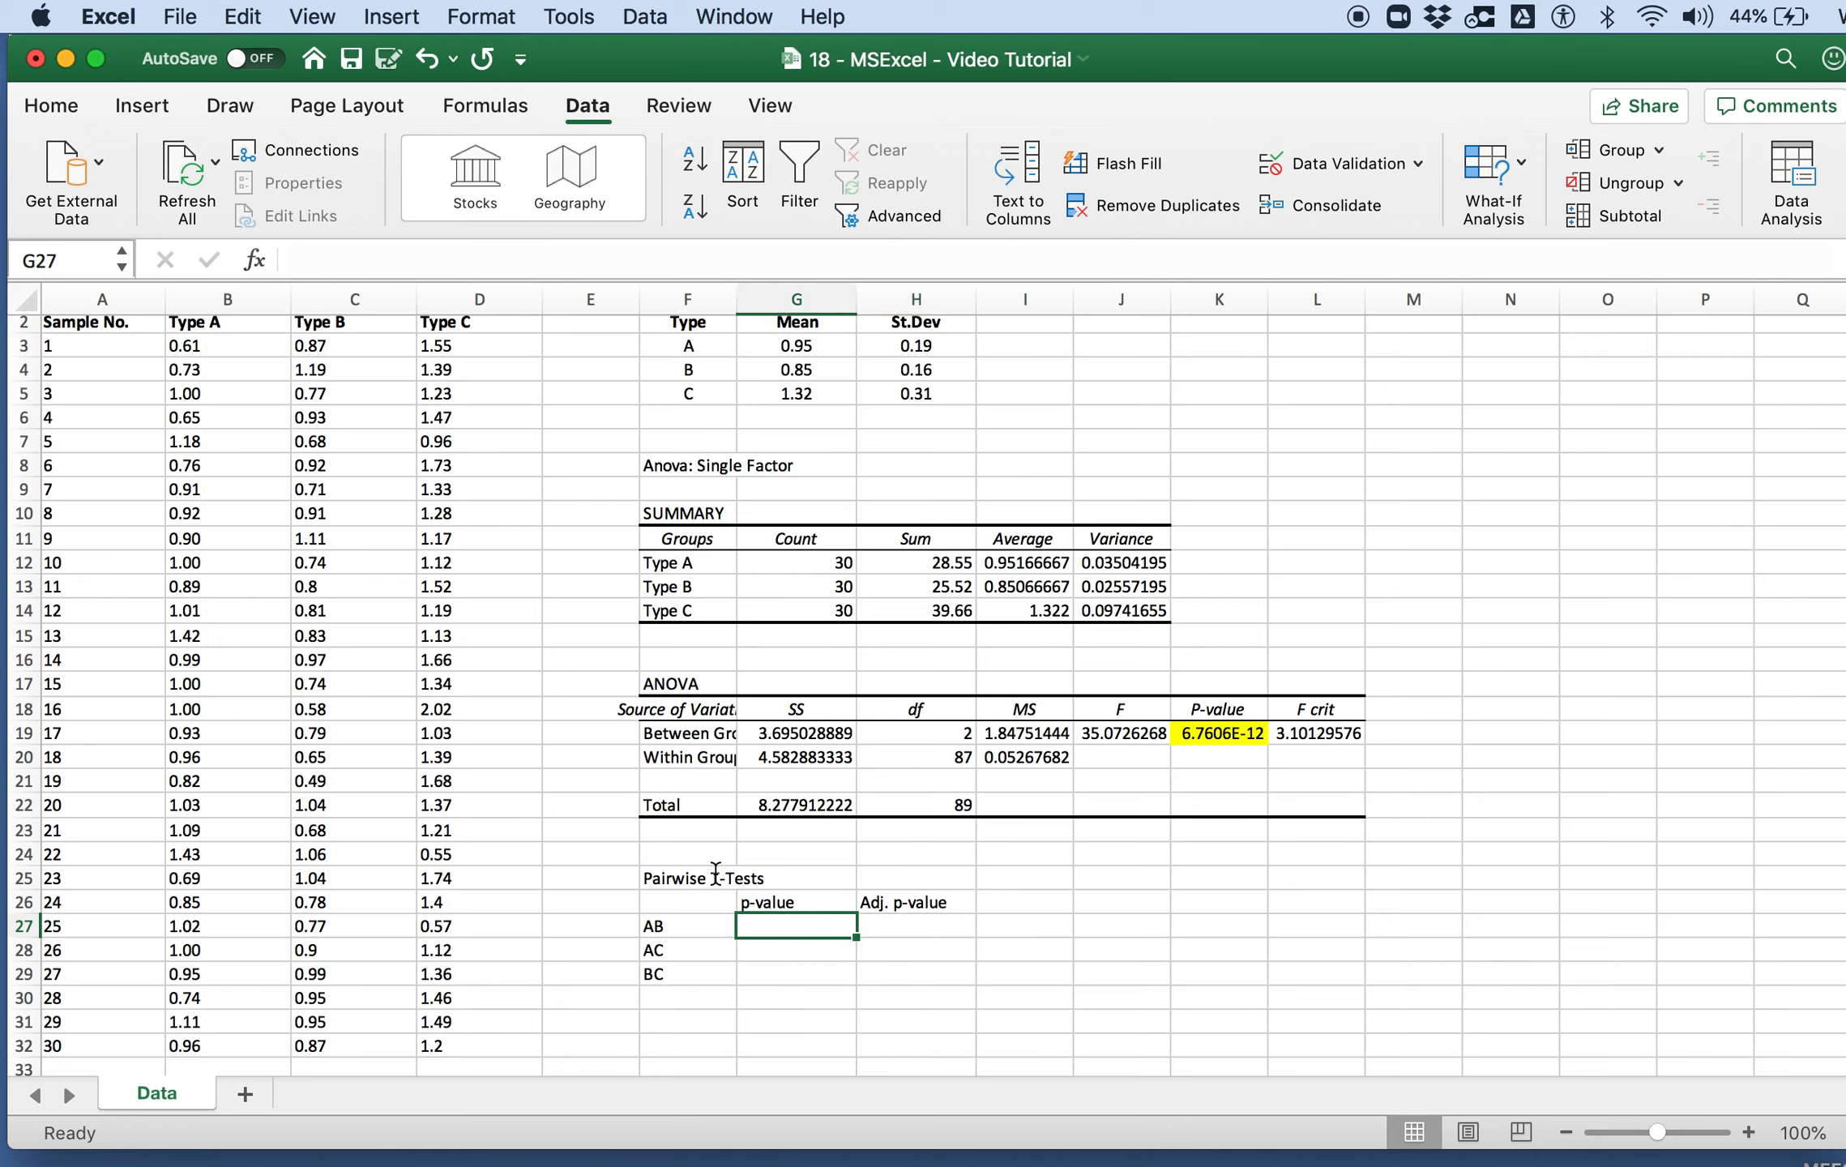
text(=)
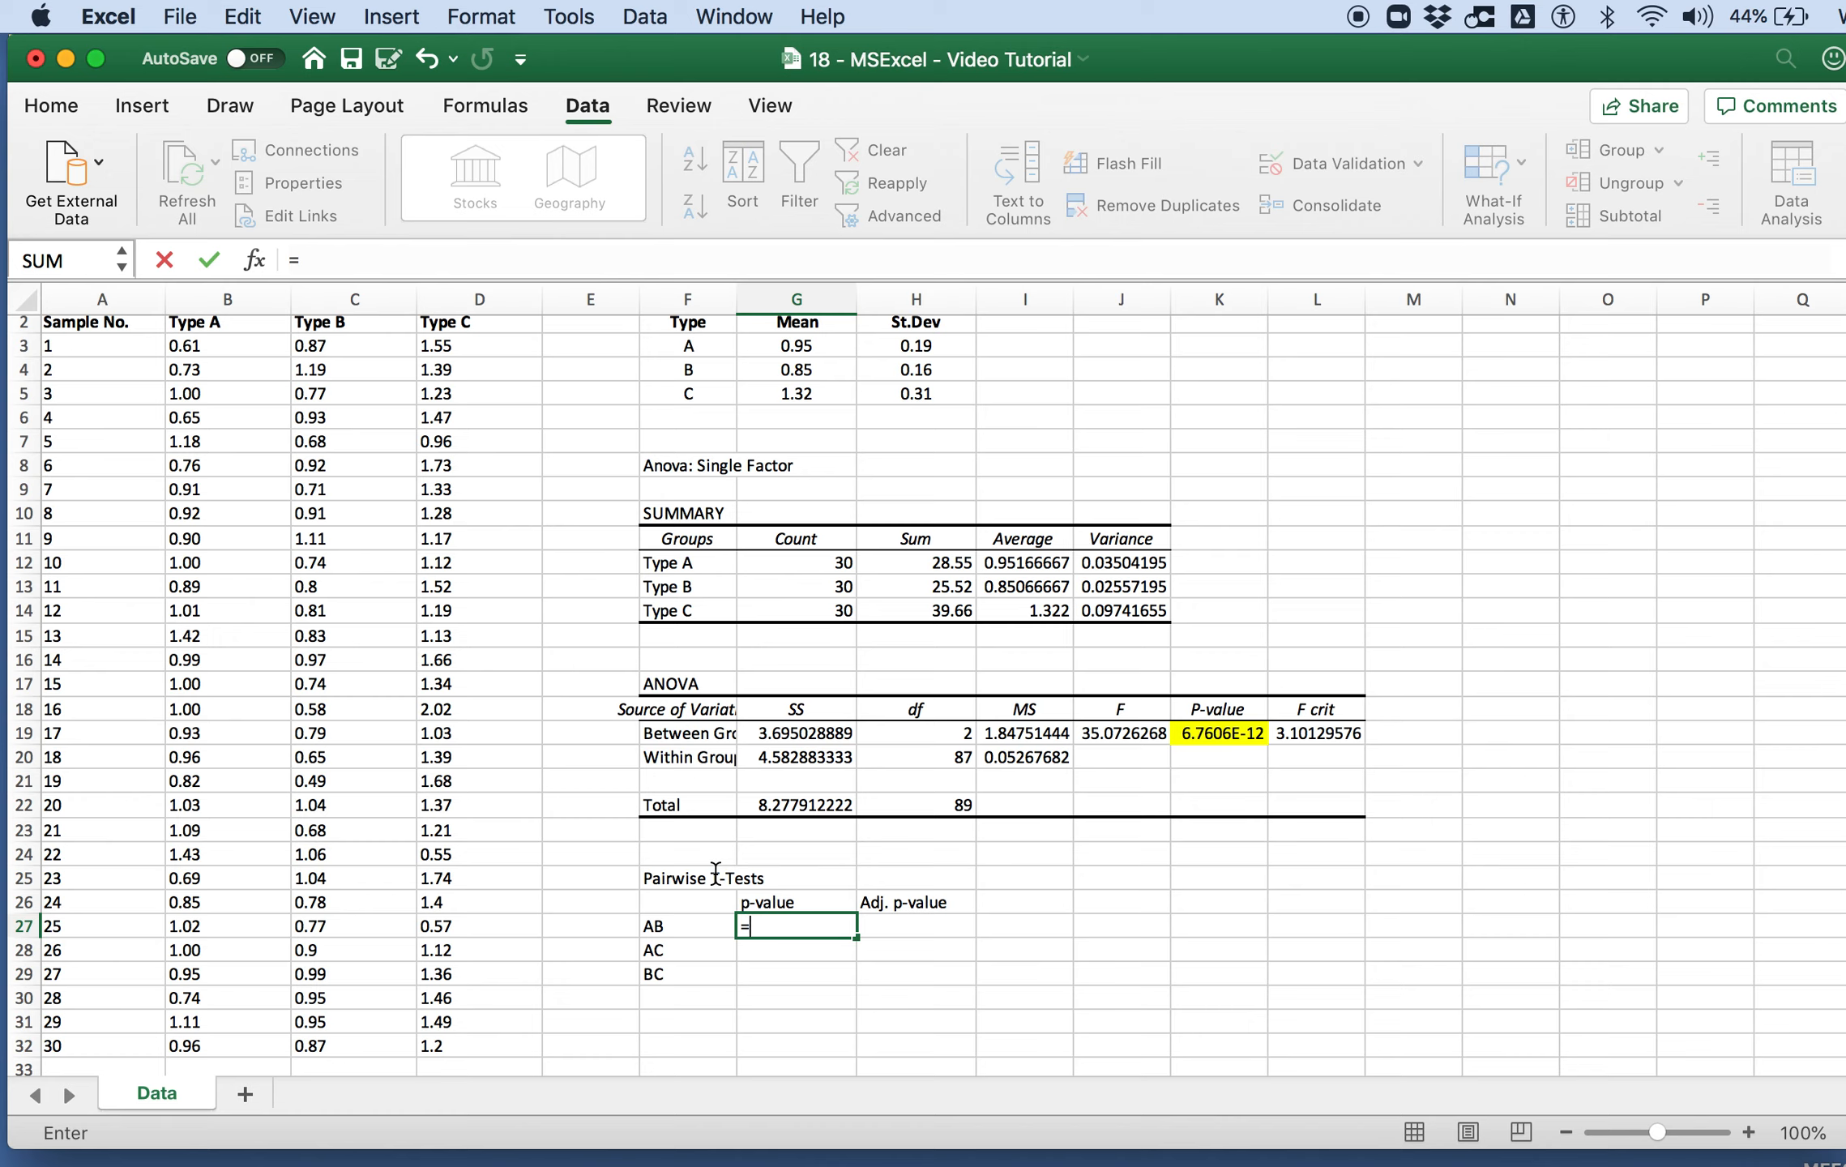
text(ttest()
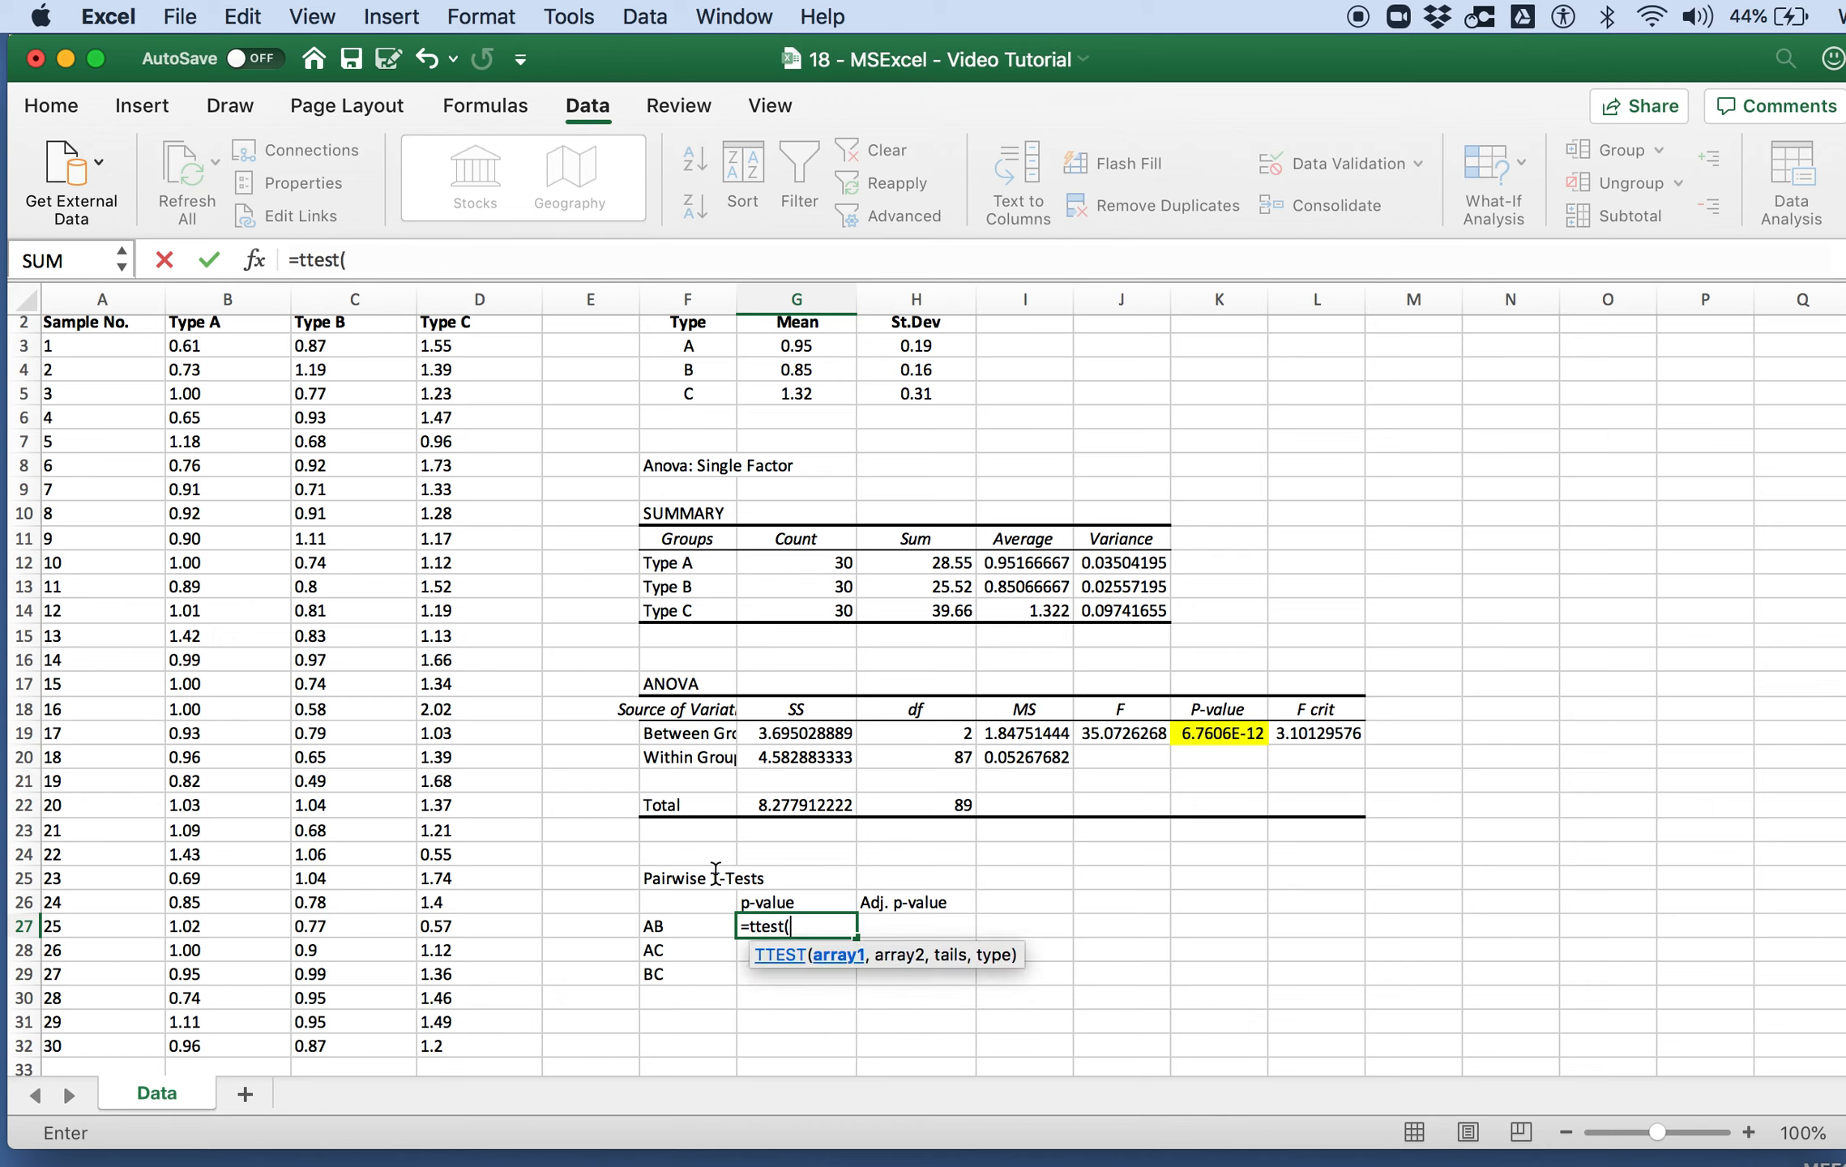
click(264, 354)
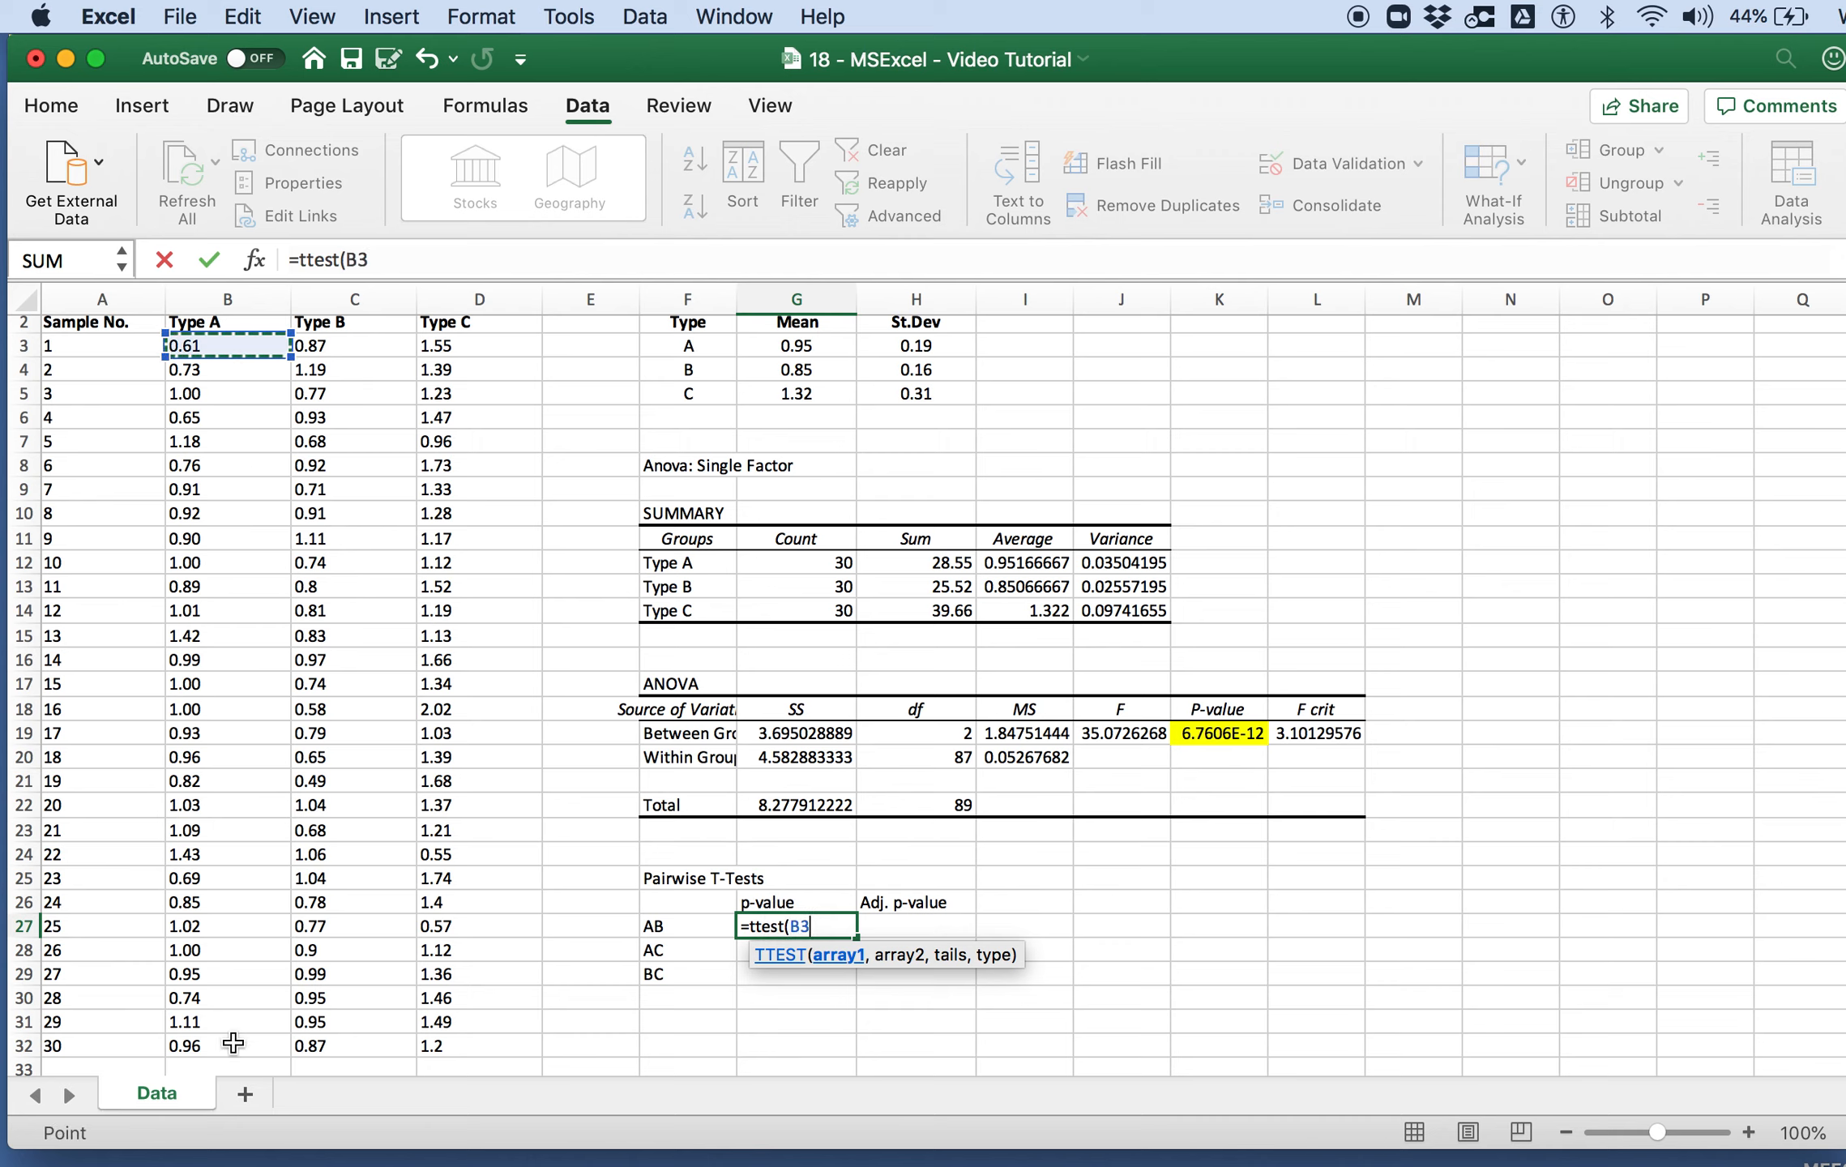
drag(233, 1044, 233, 1046)
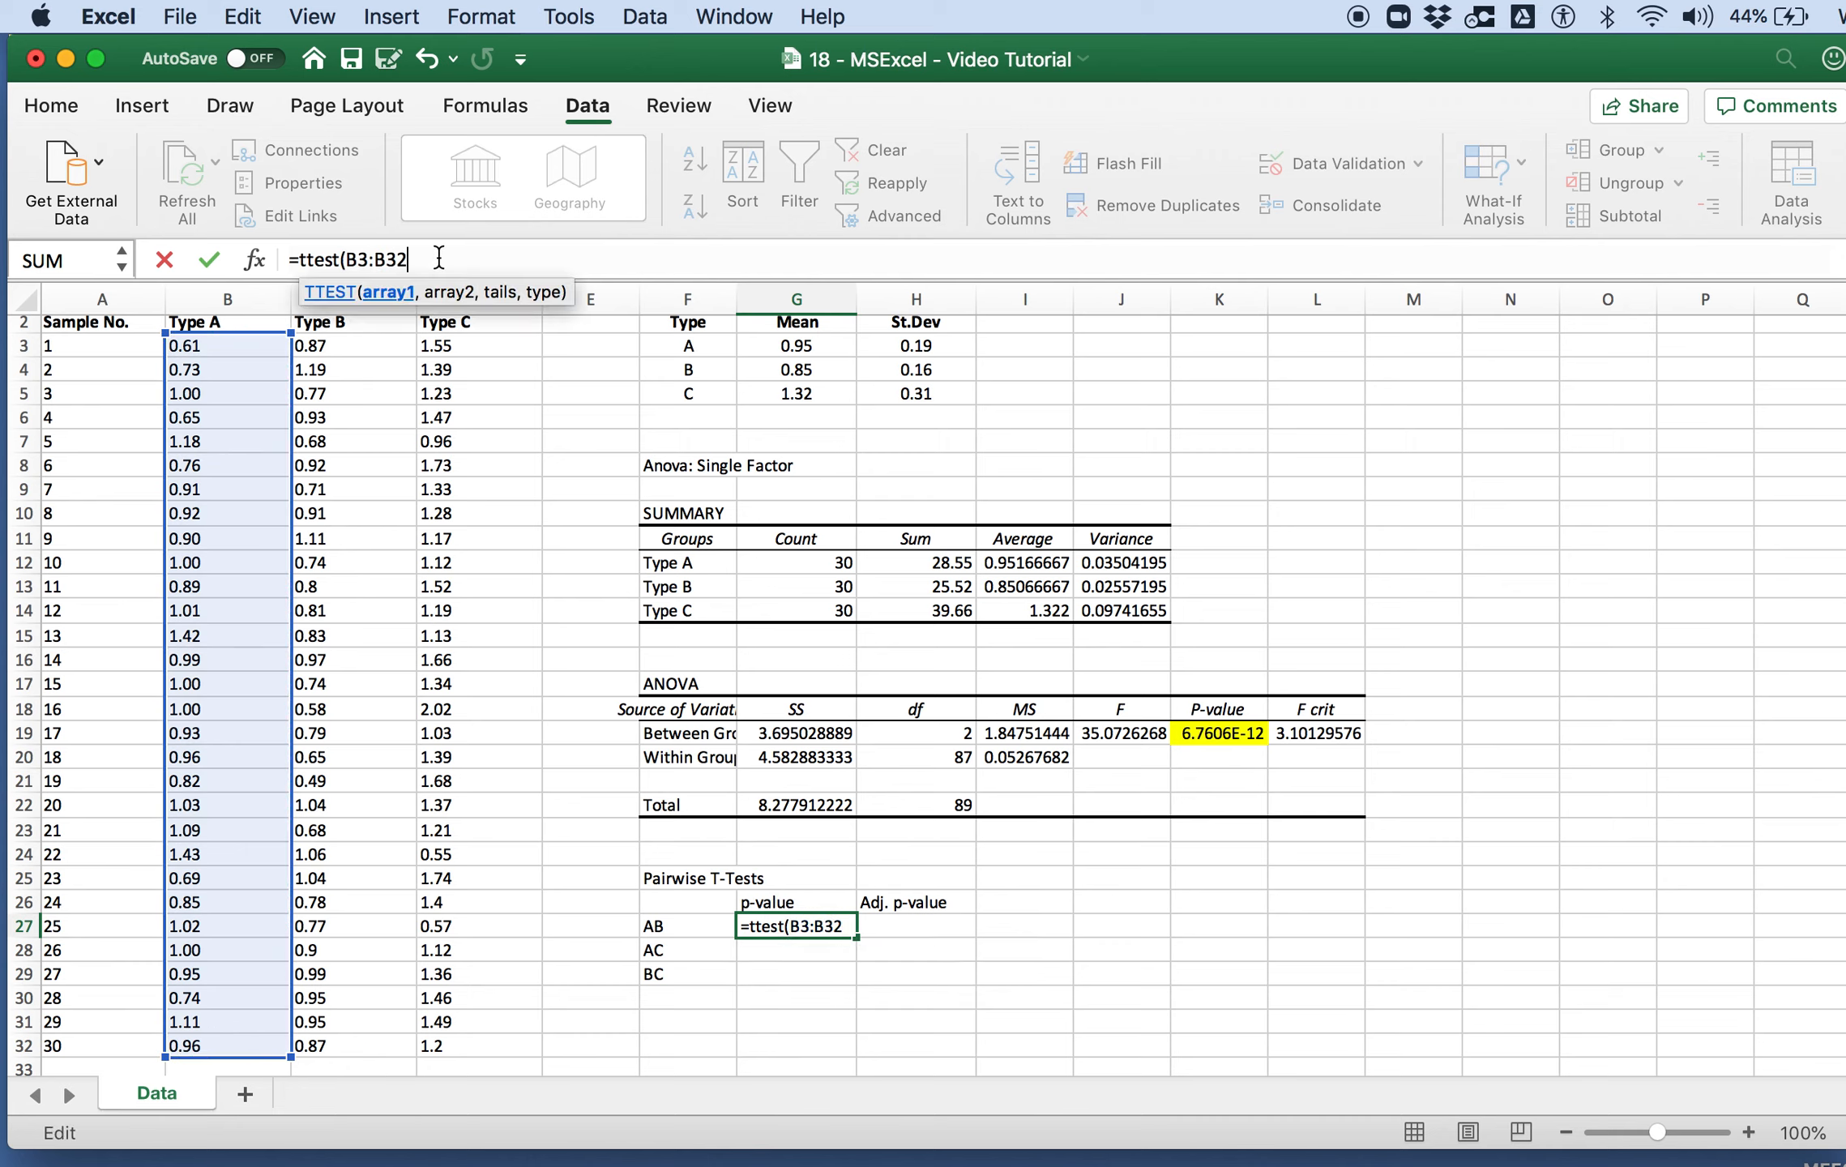
text(,)
click(381, 347)
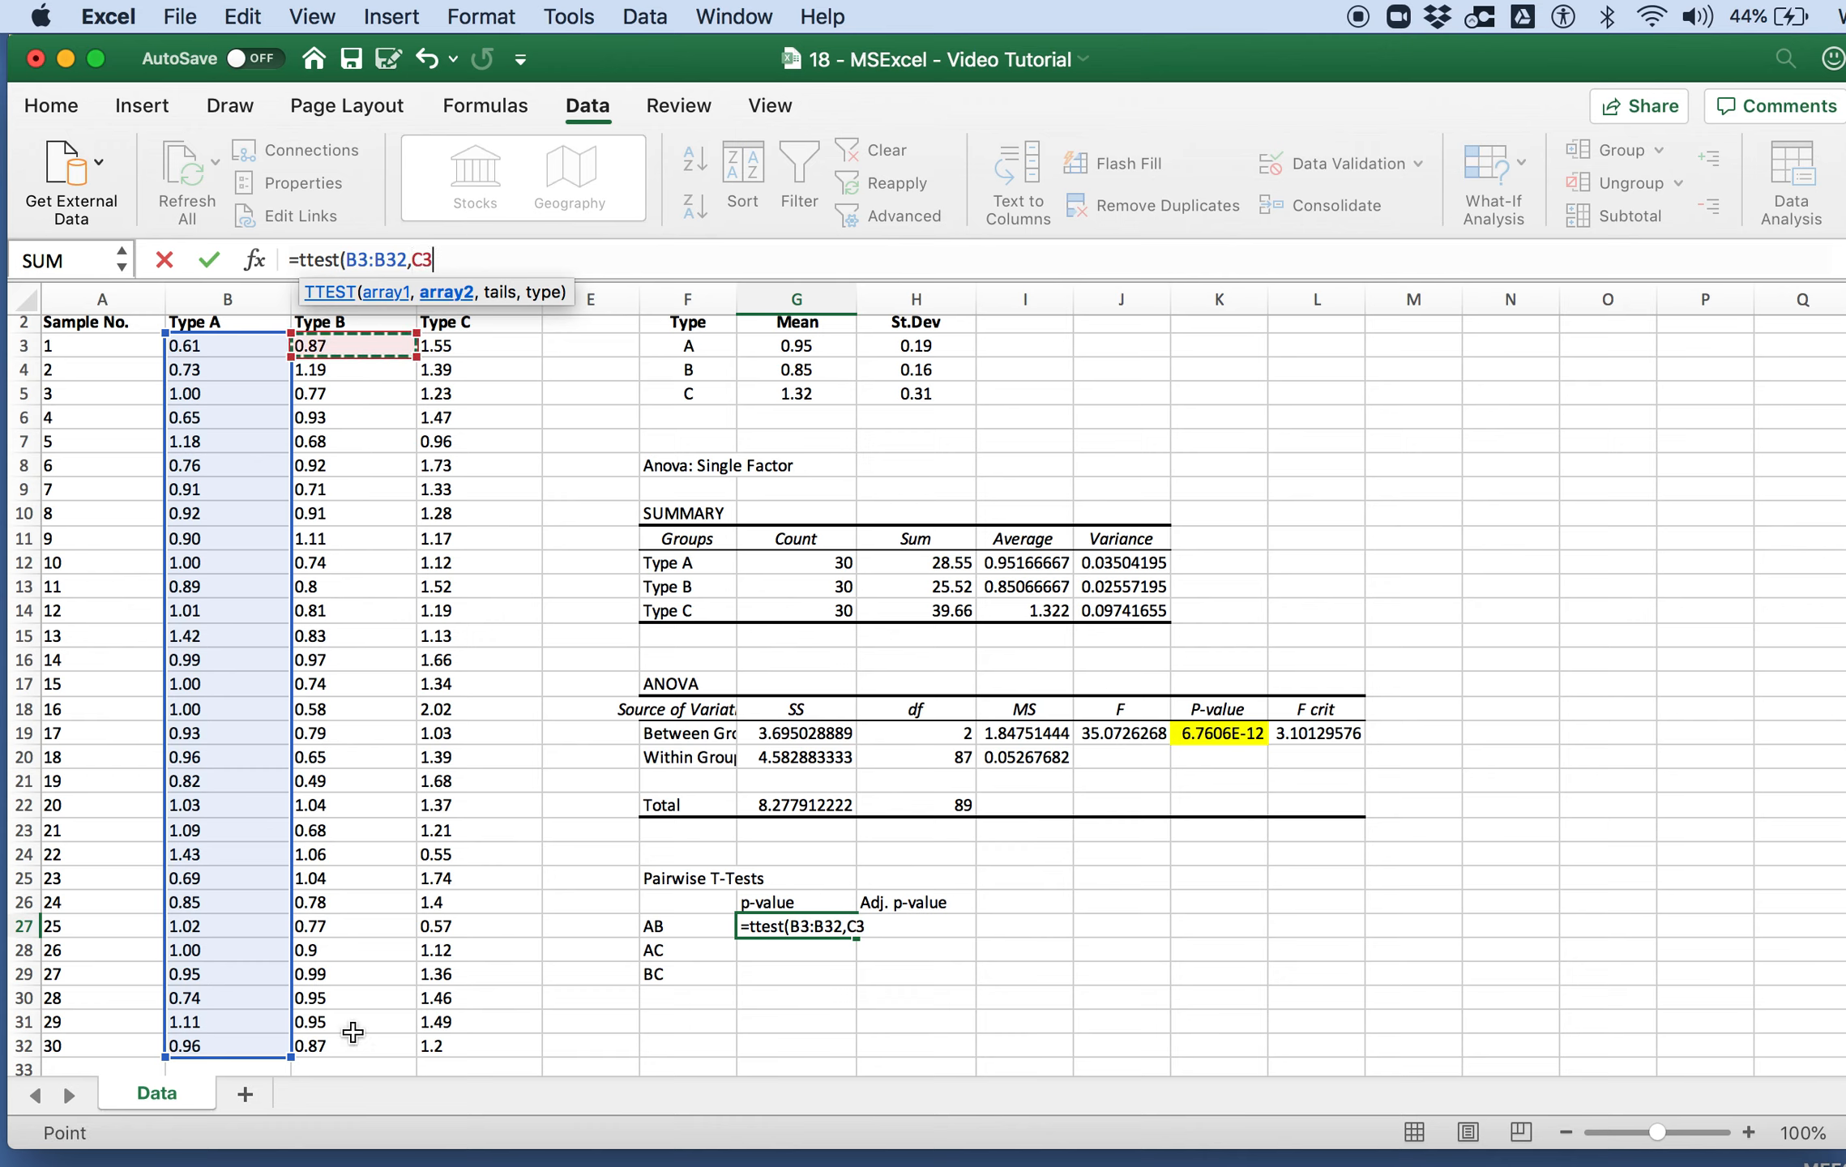
drag(353, 1032, 354, 1048)
text(,)
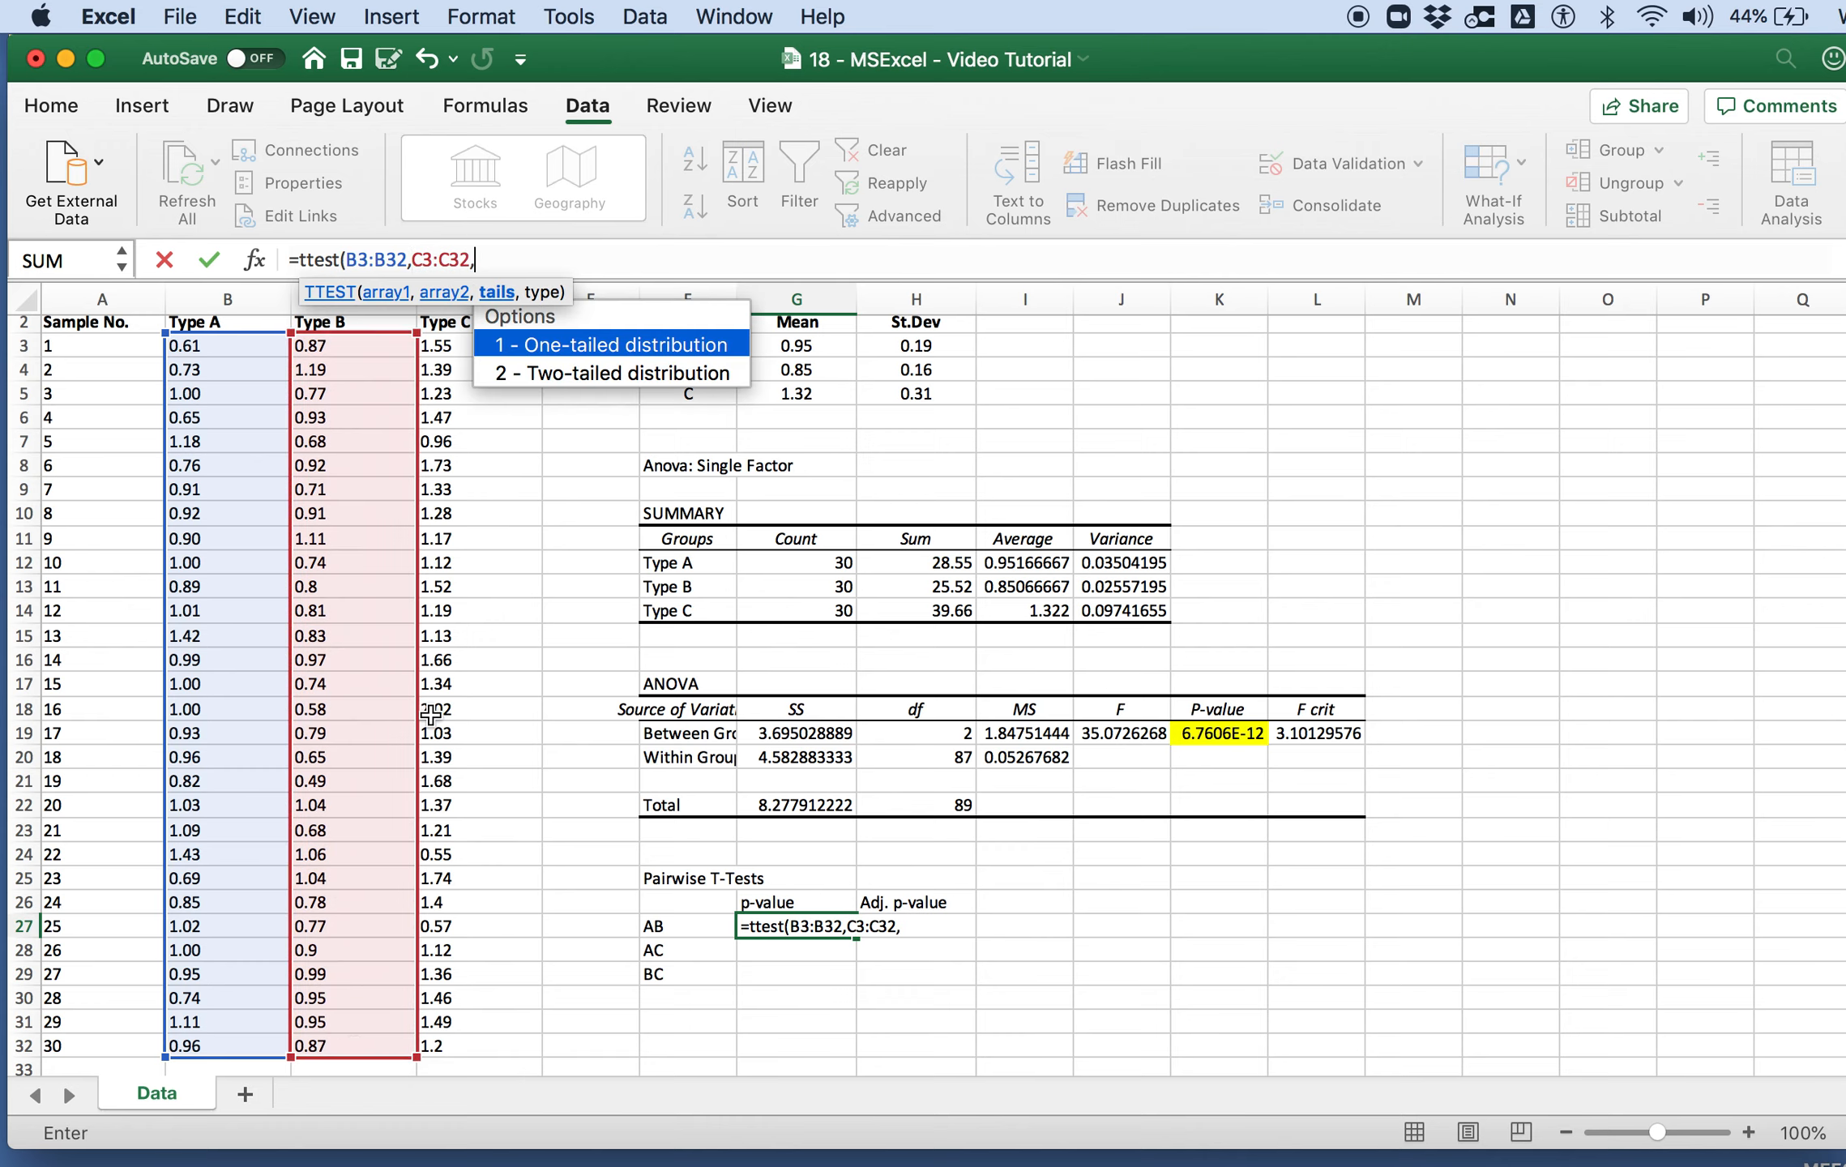
Step: Complete the AB t-test formula with a two-tailed distribution and the two-sample equal variance type
double_click(556, 375)
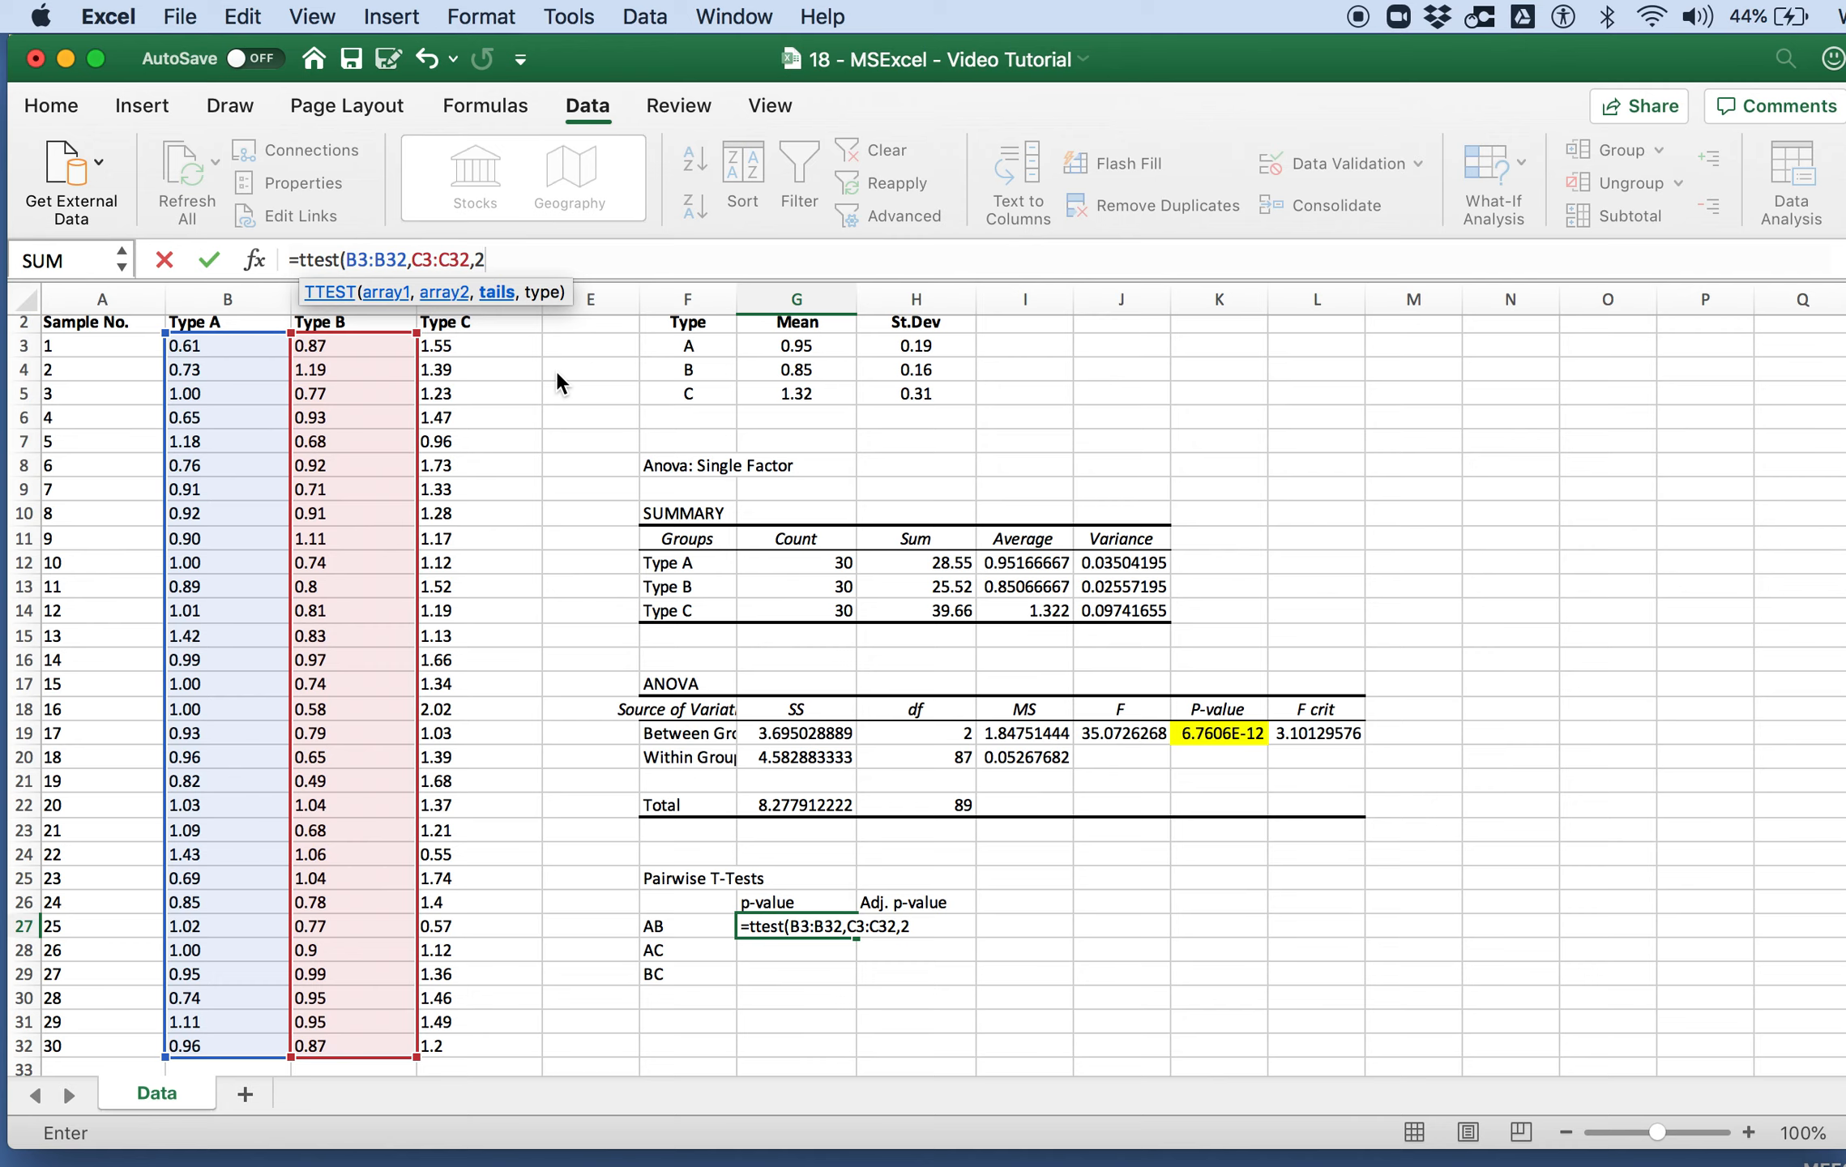
text(,)
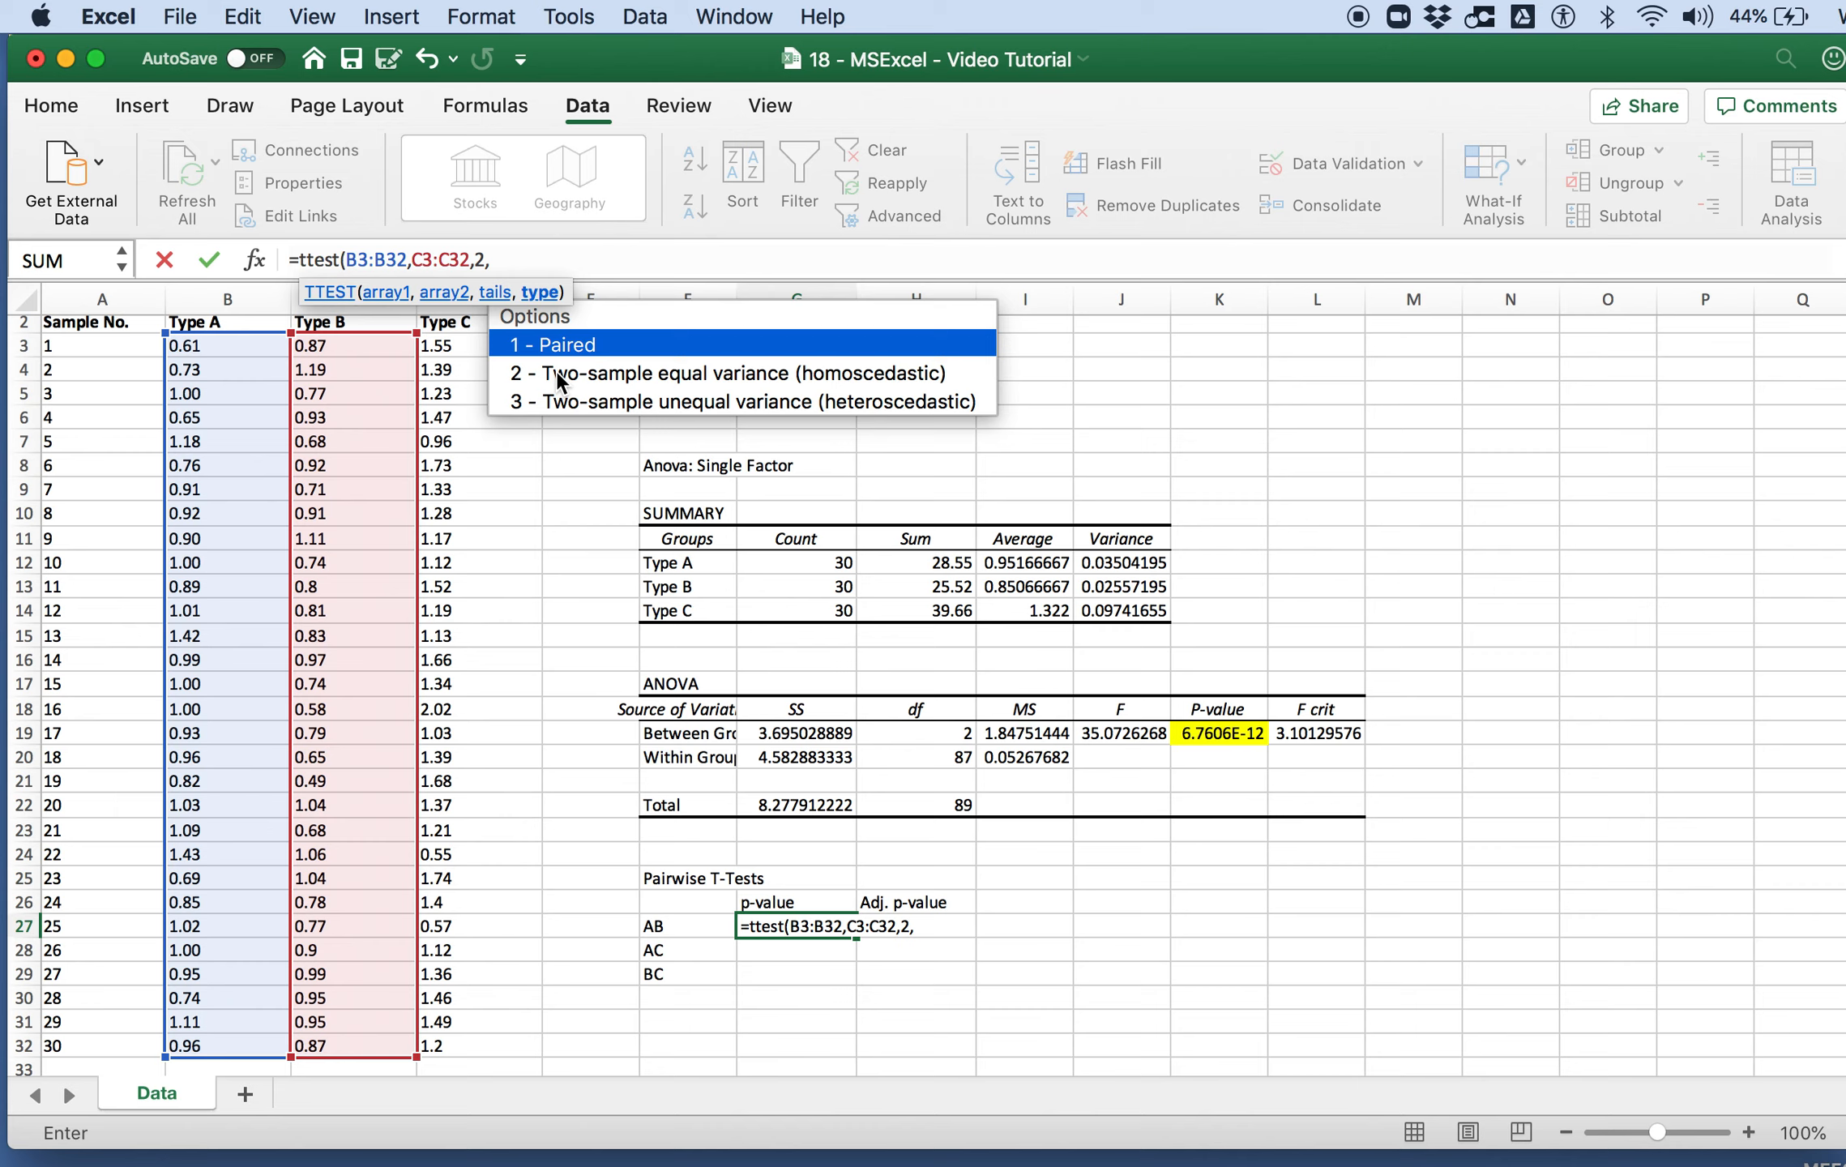
double_click(651, 381)
text())
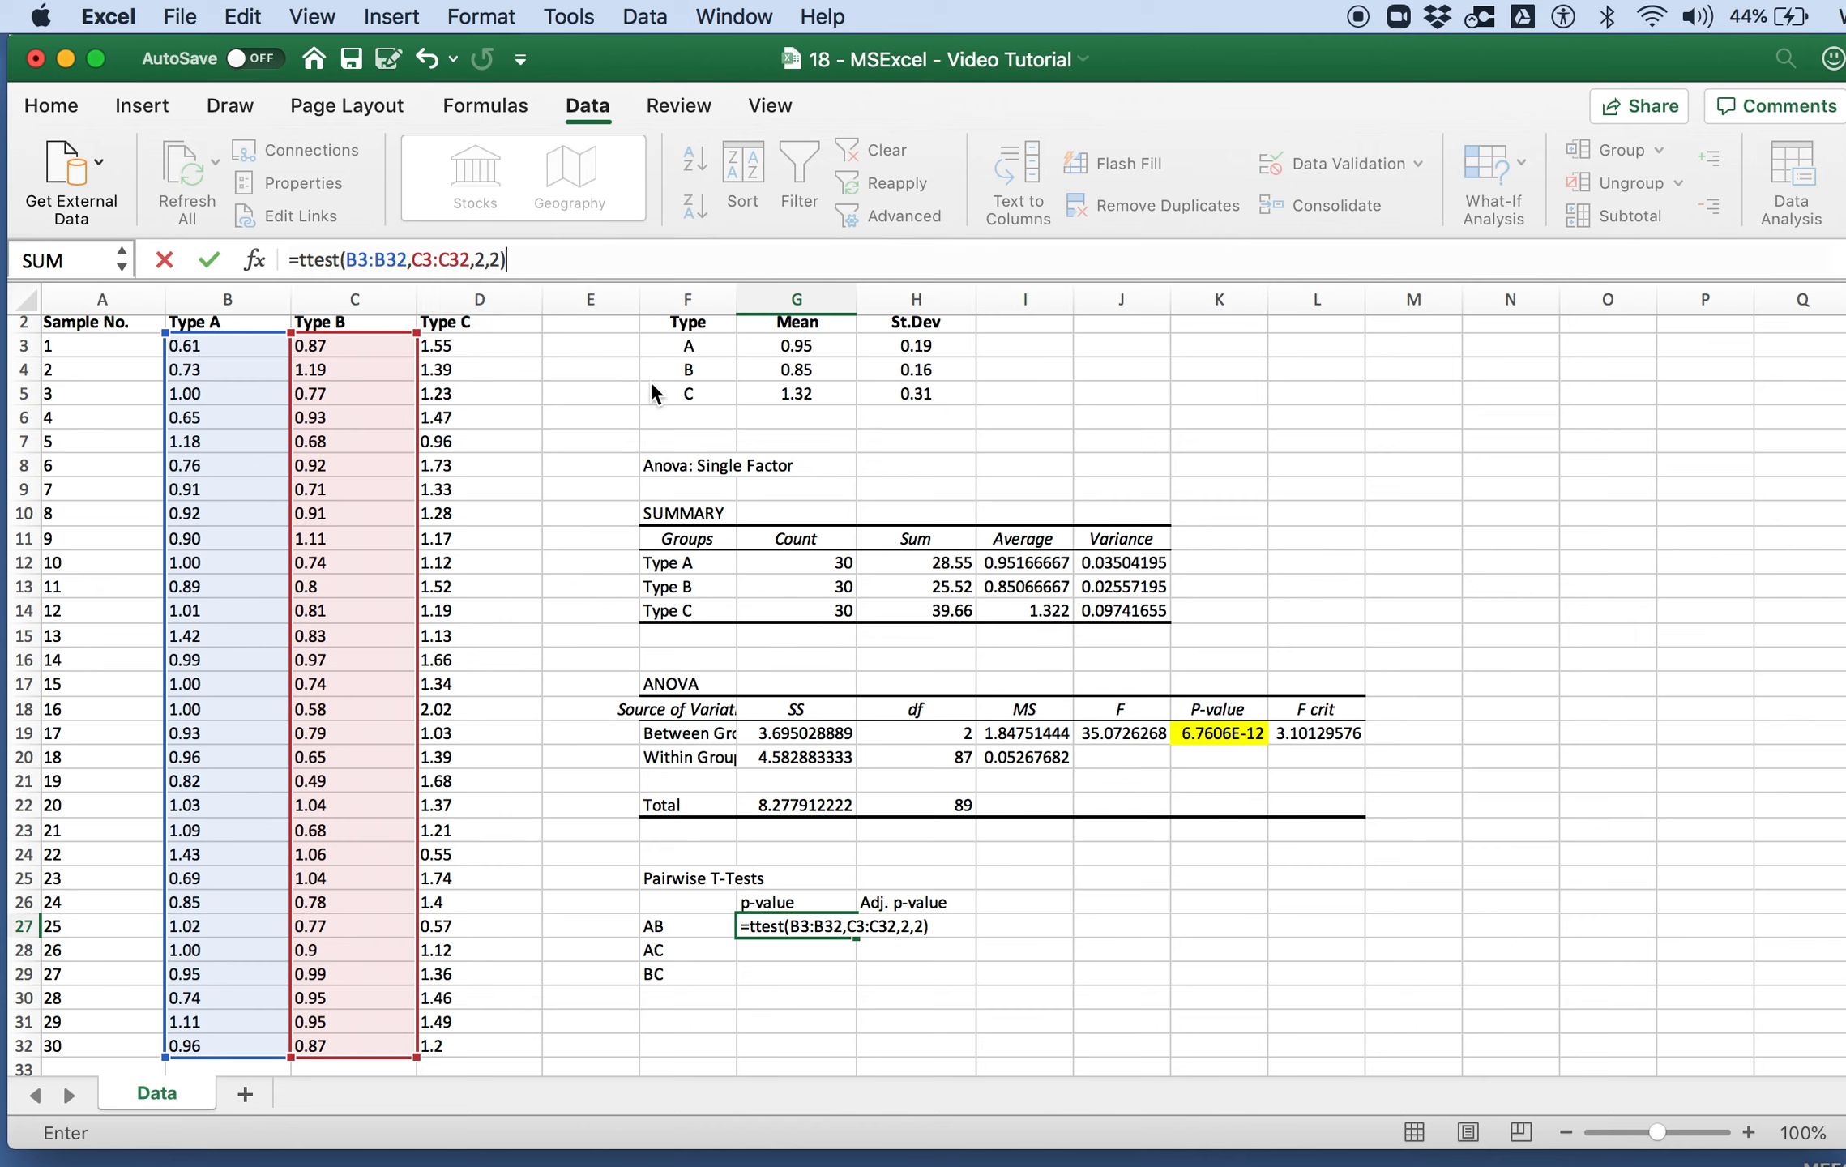
key(Return)
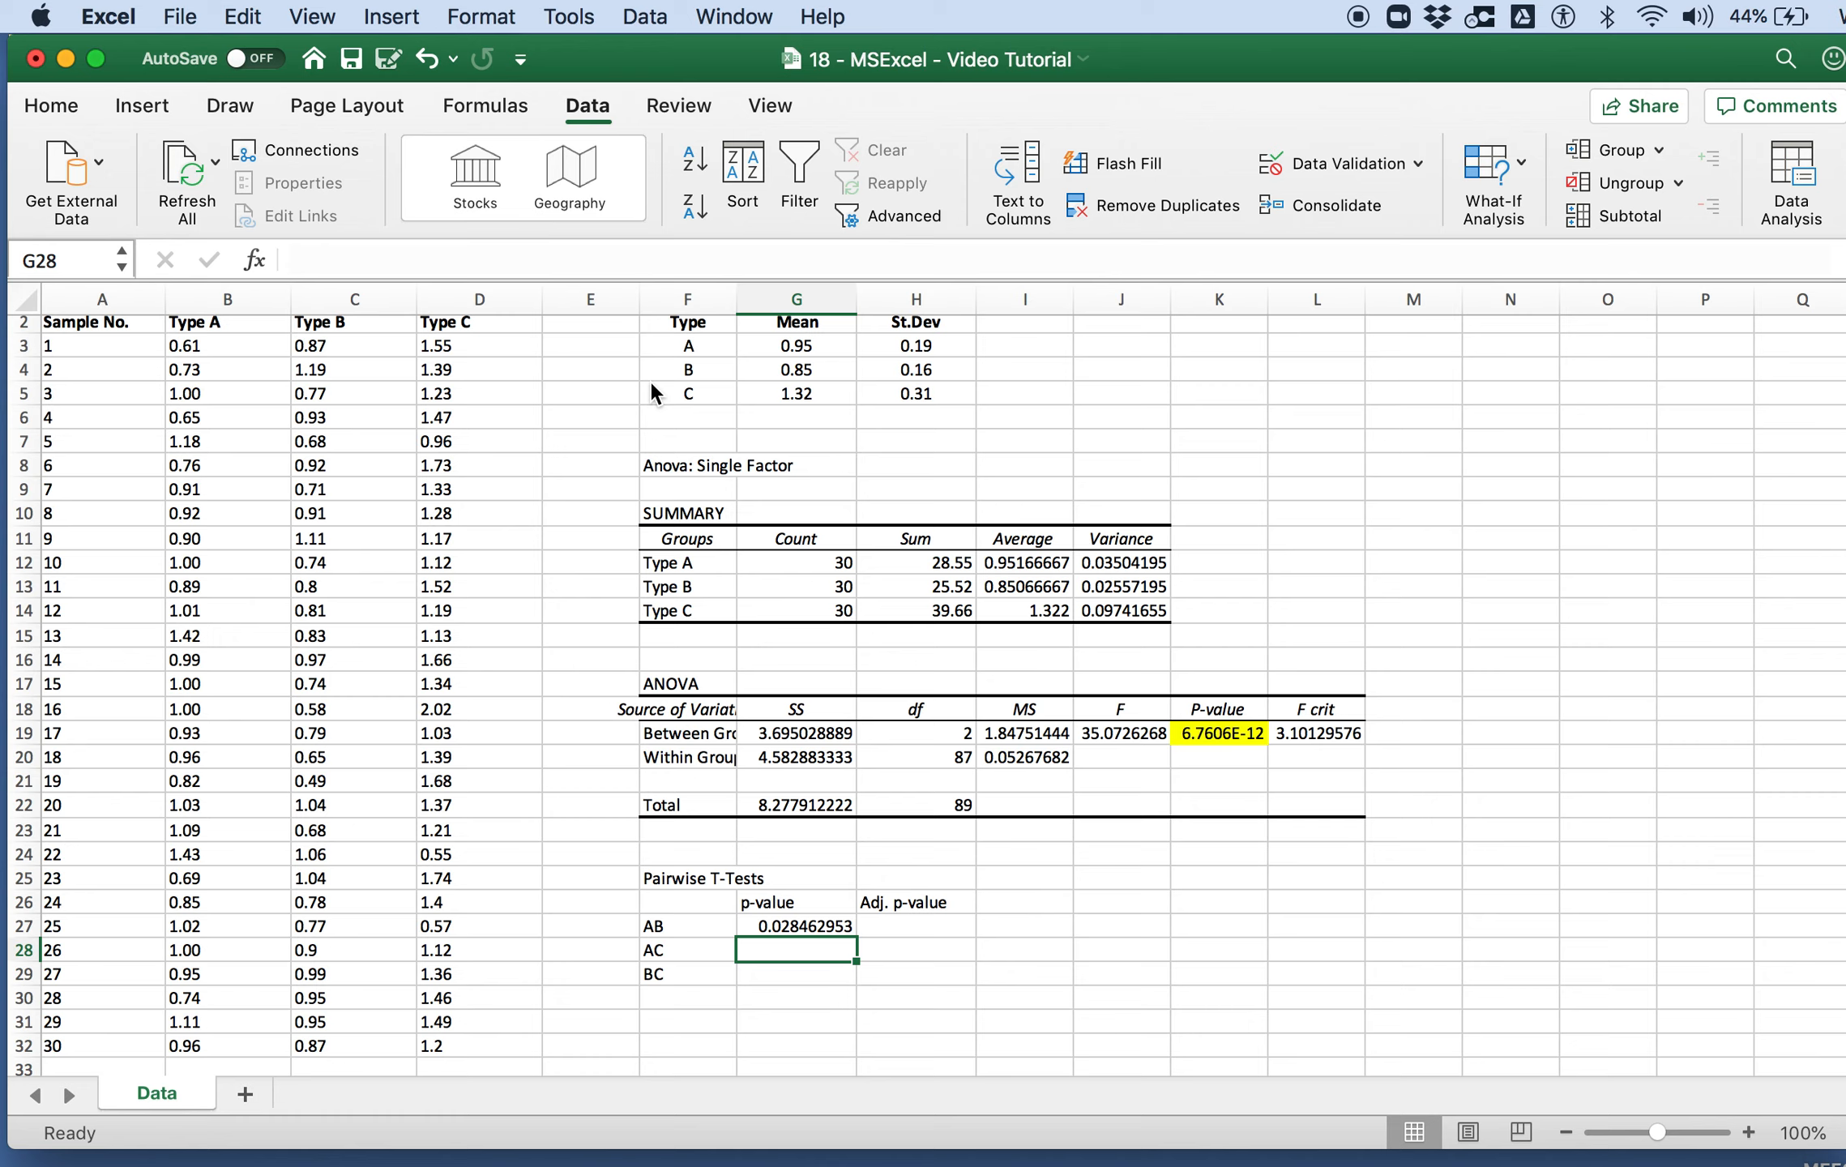
Step: Format the p-value cells G27:H29 as Number with 3 decimal places
key(Up)
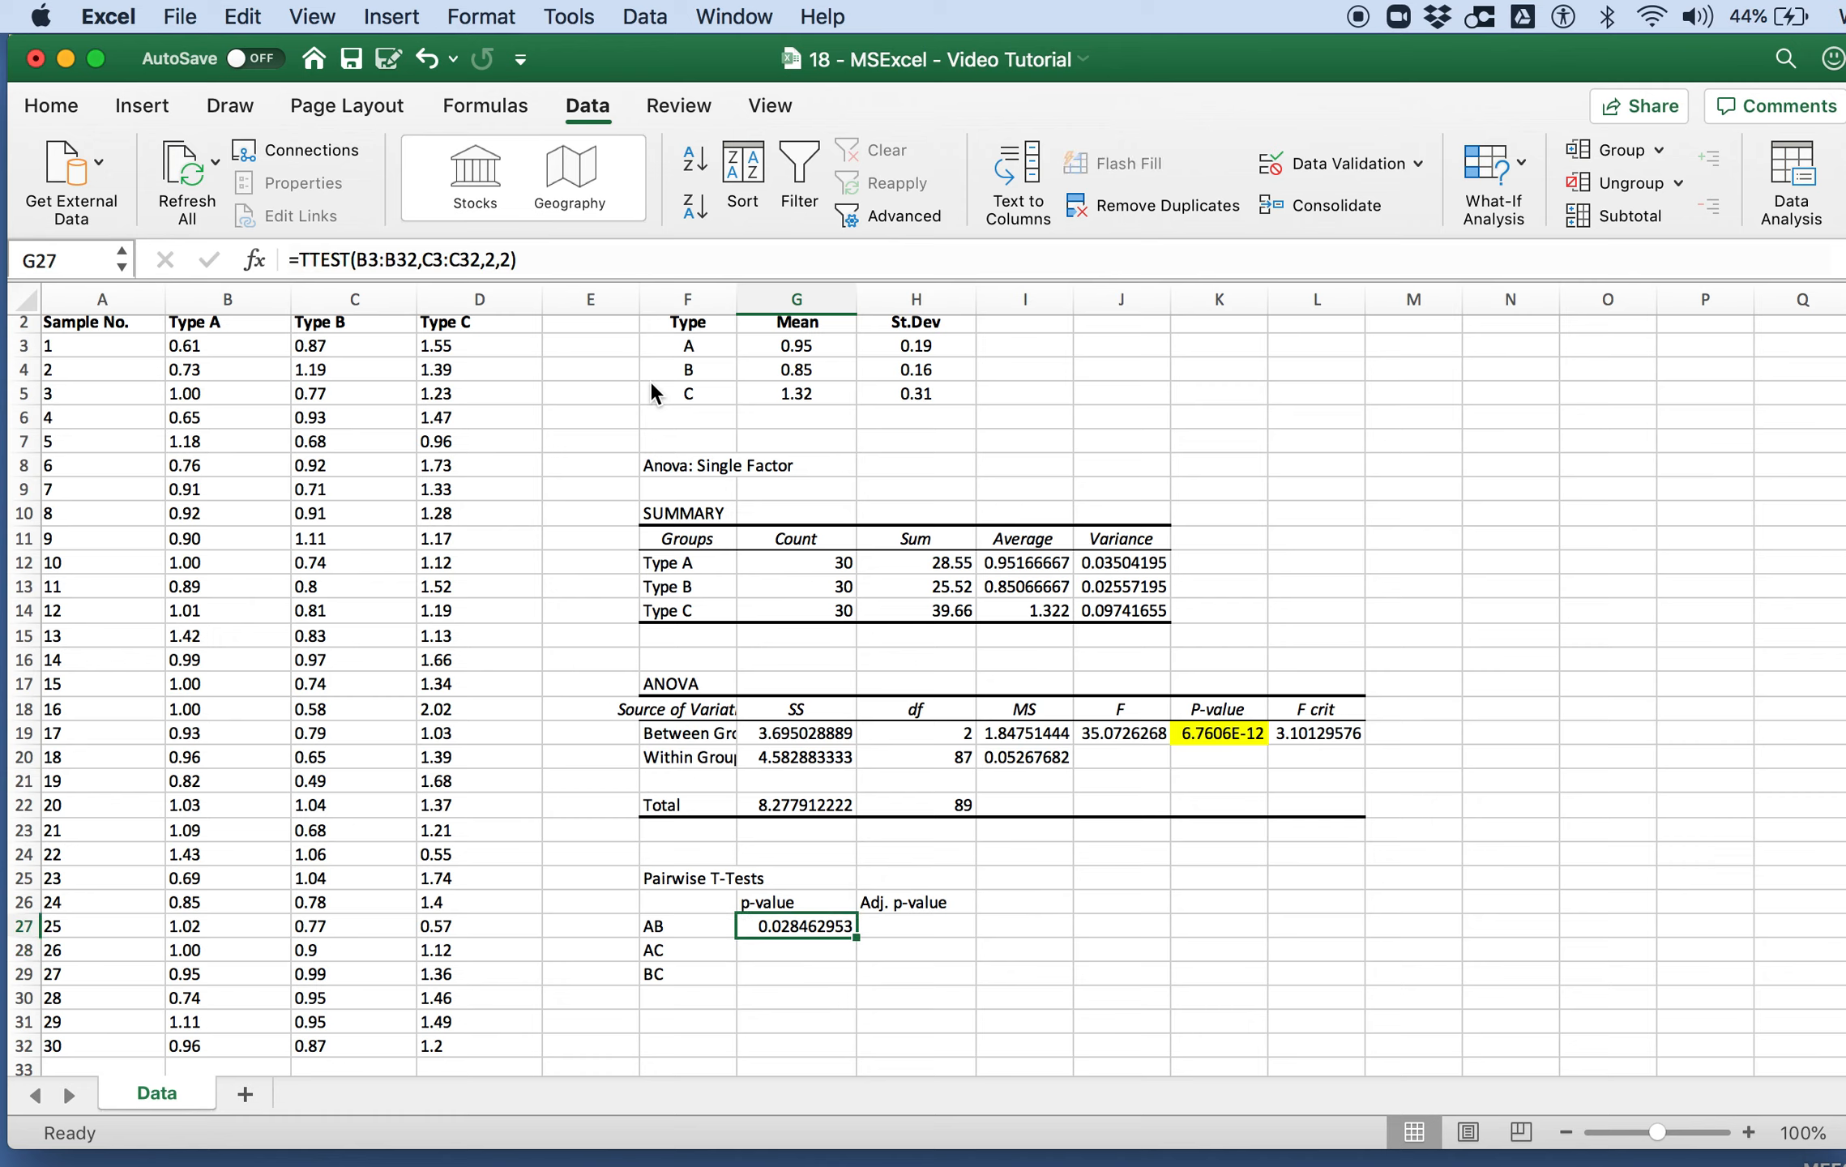
key(shift+Right)
key(shift+Down)
key(shift+Down)
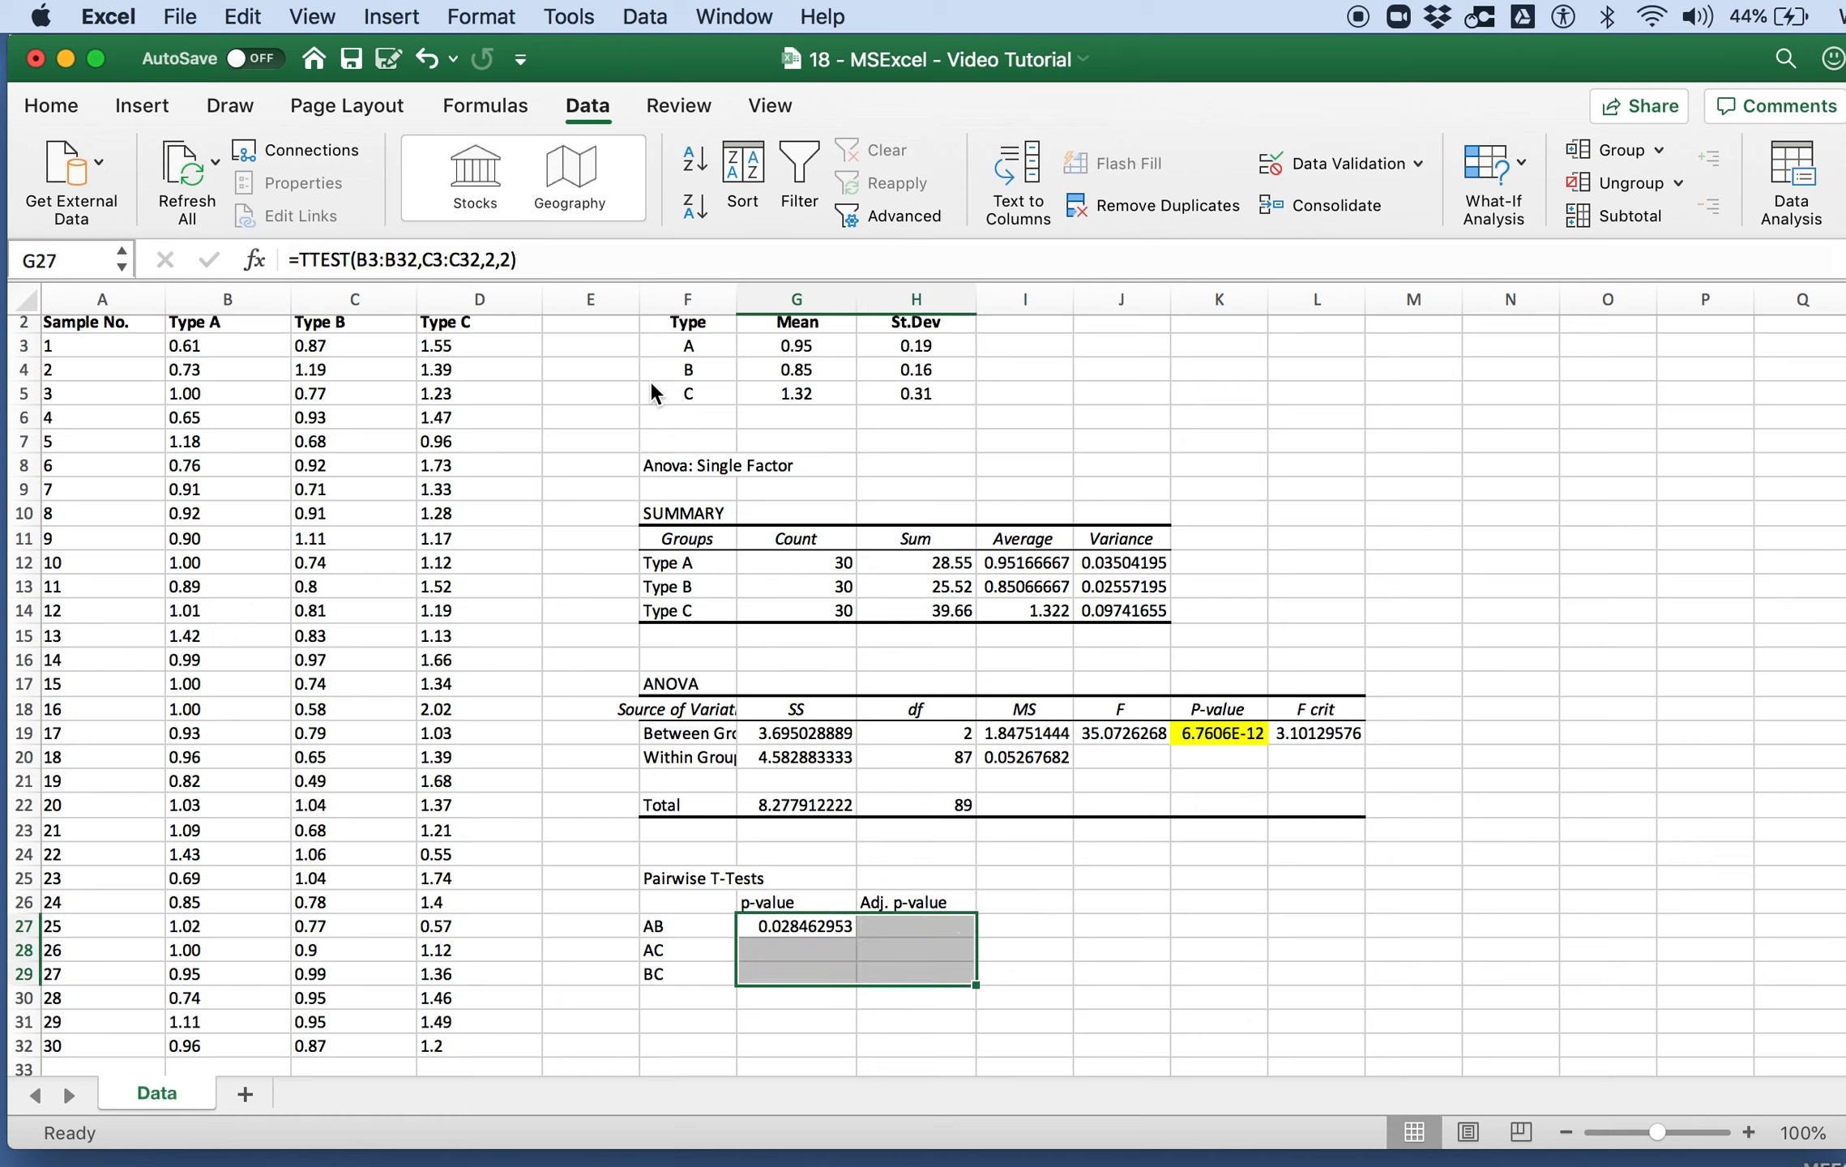
key(super+1)
click(813, 290)
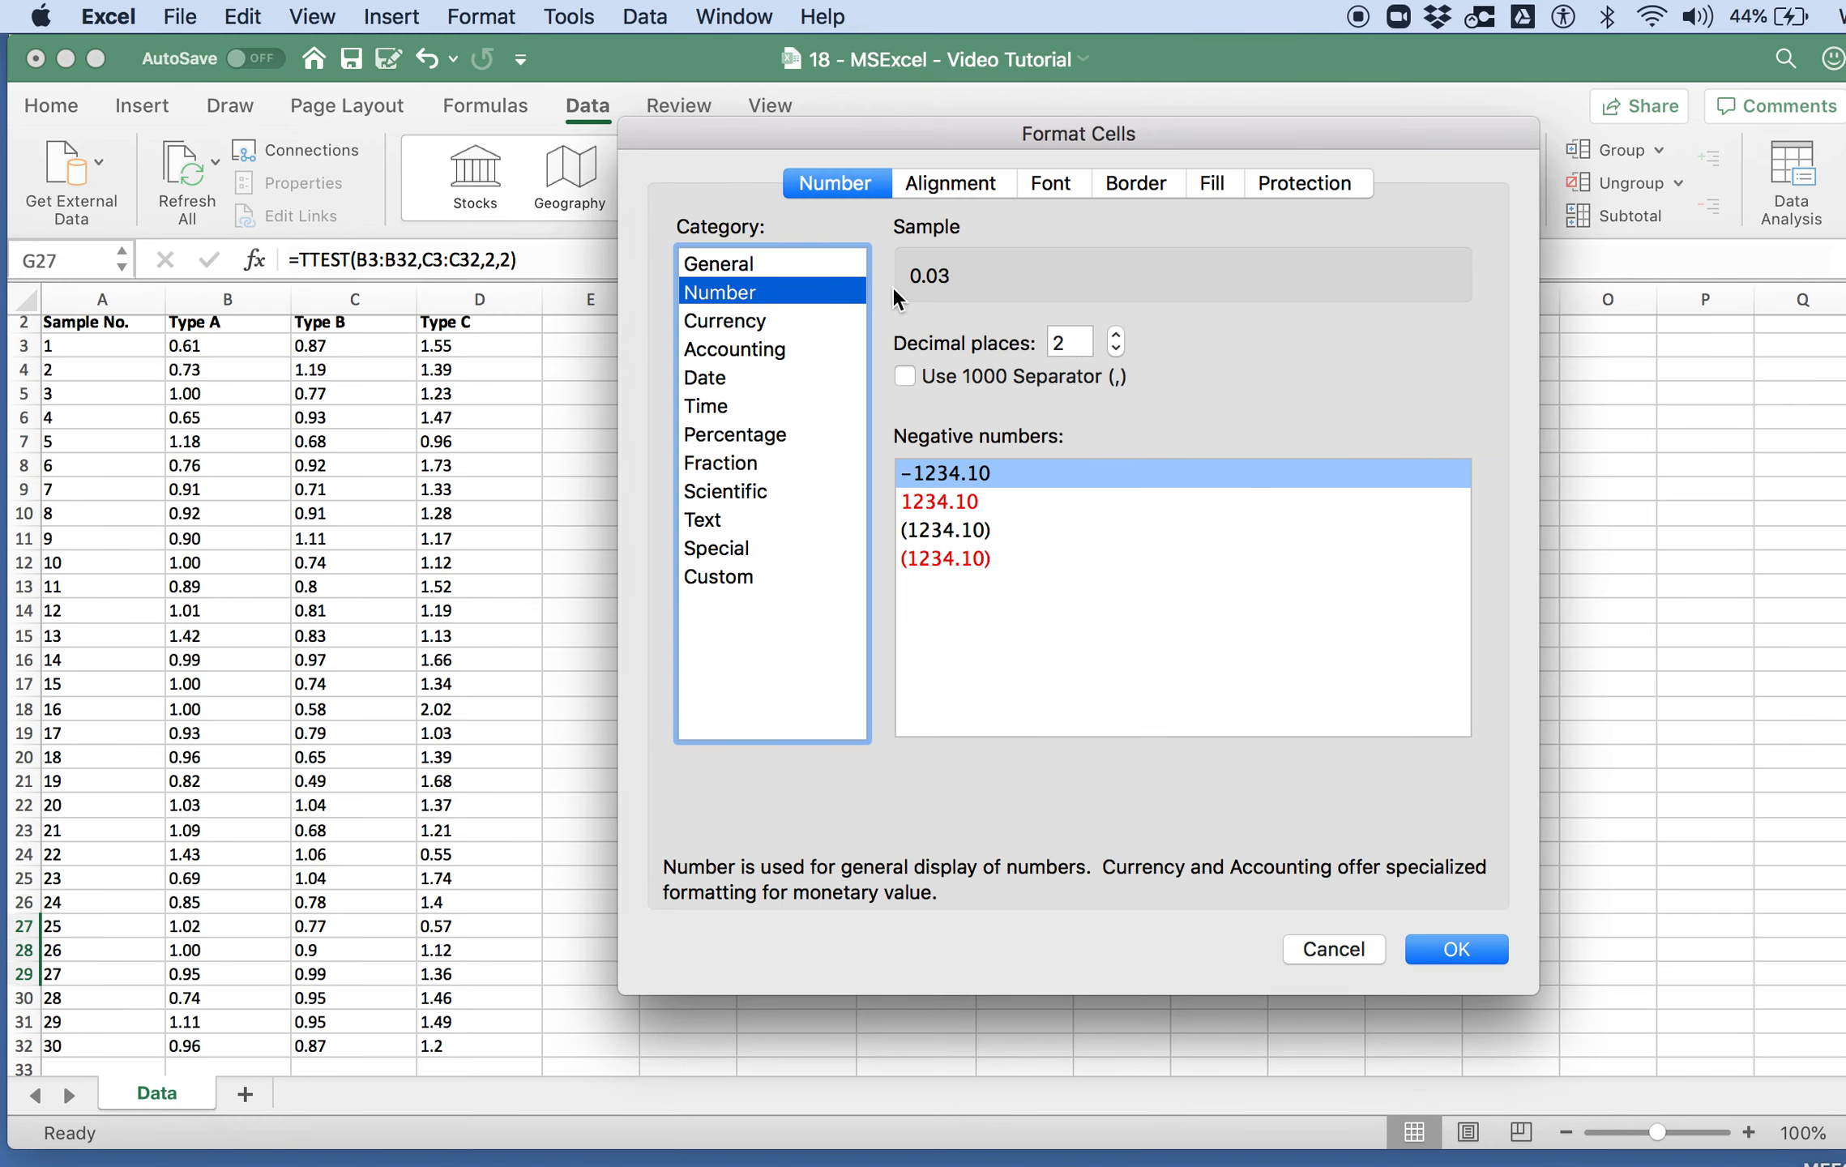
click(1118, 348)
click(1116, 334)
click(1116, 334)
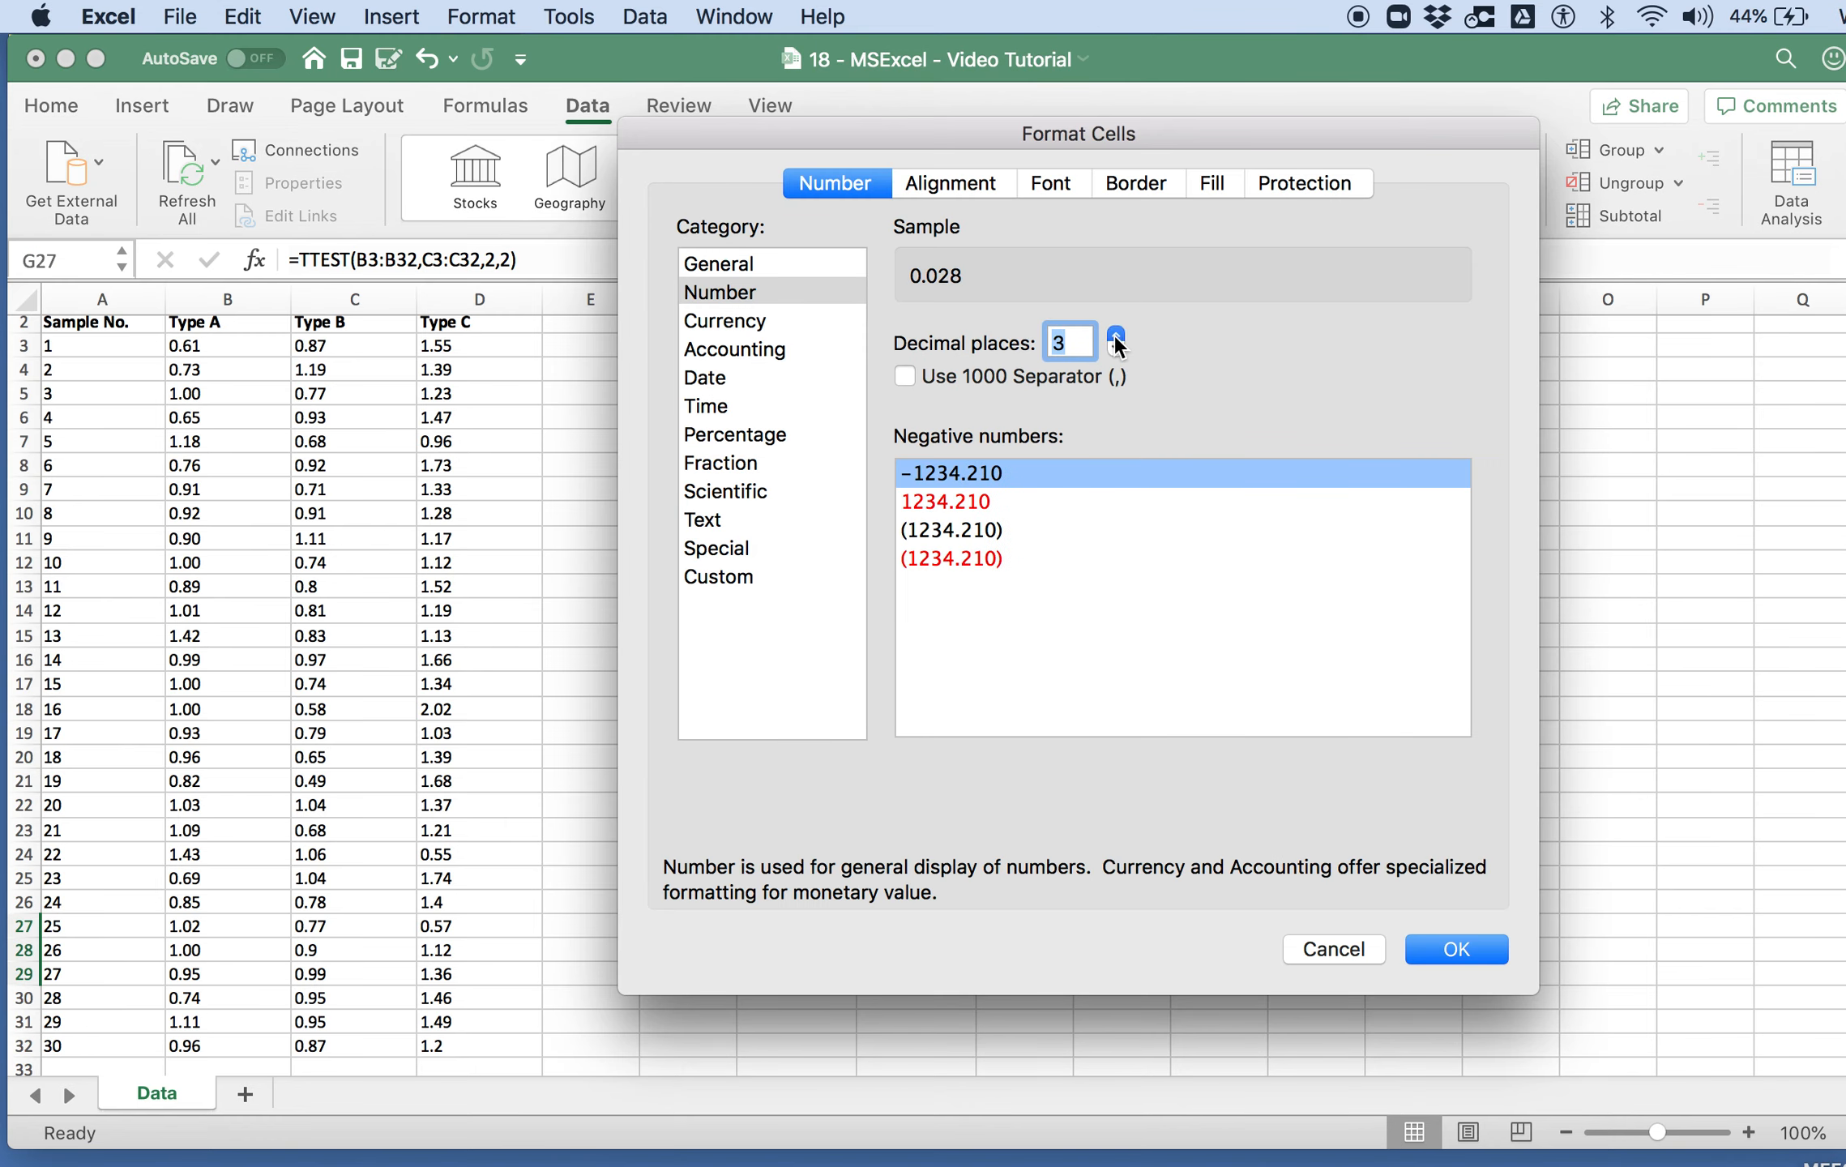
click(1442, 951)
click(1030, 924)
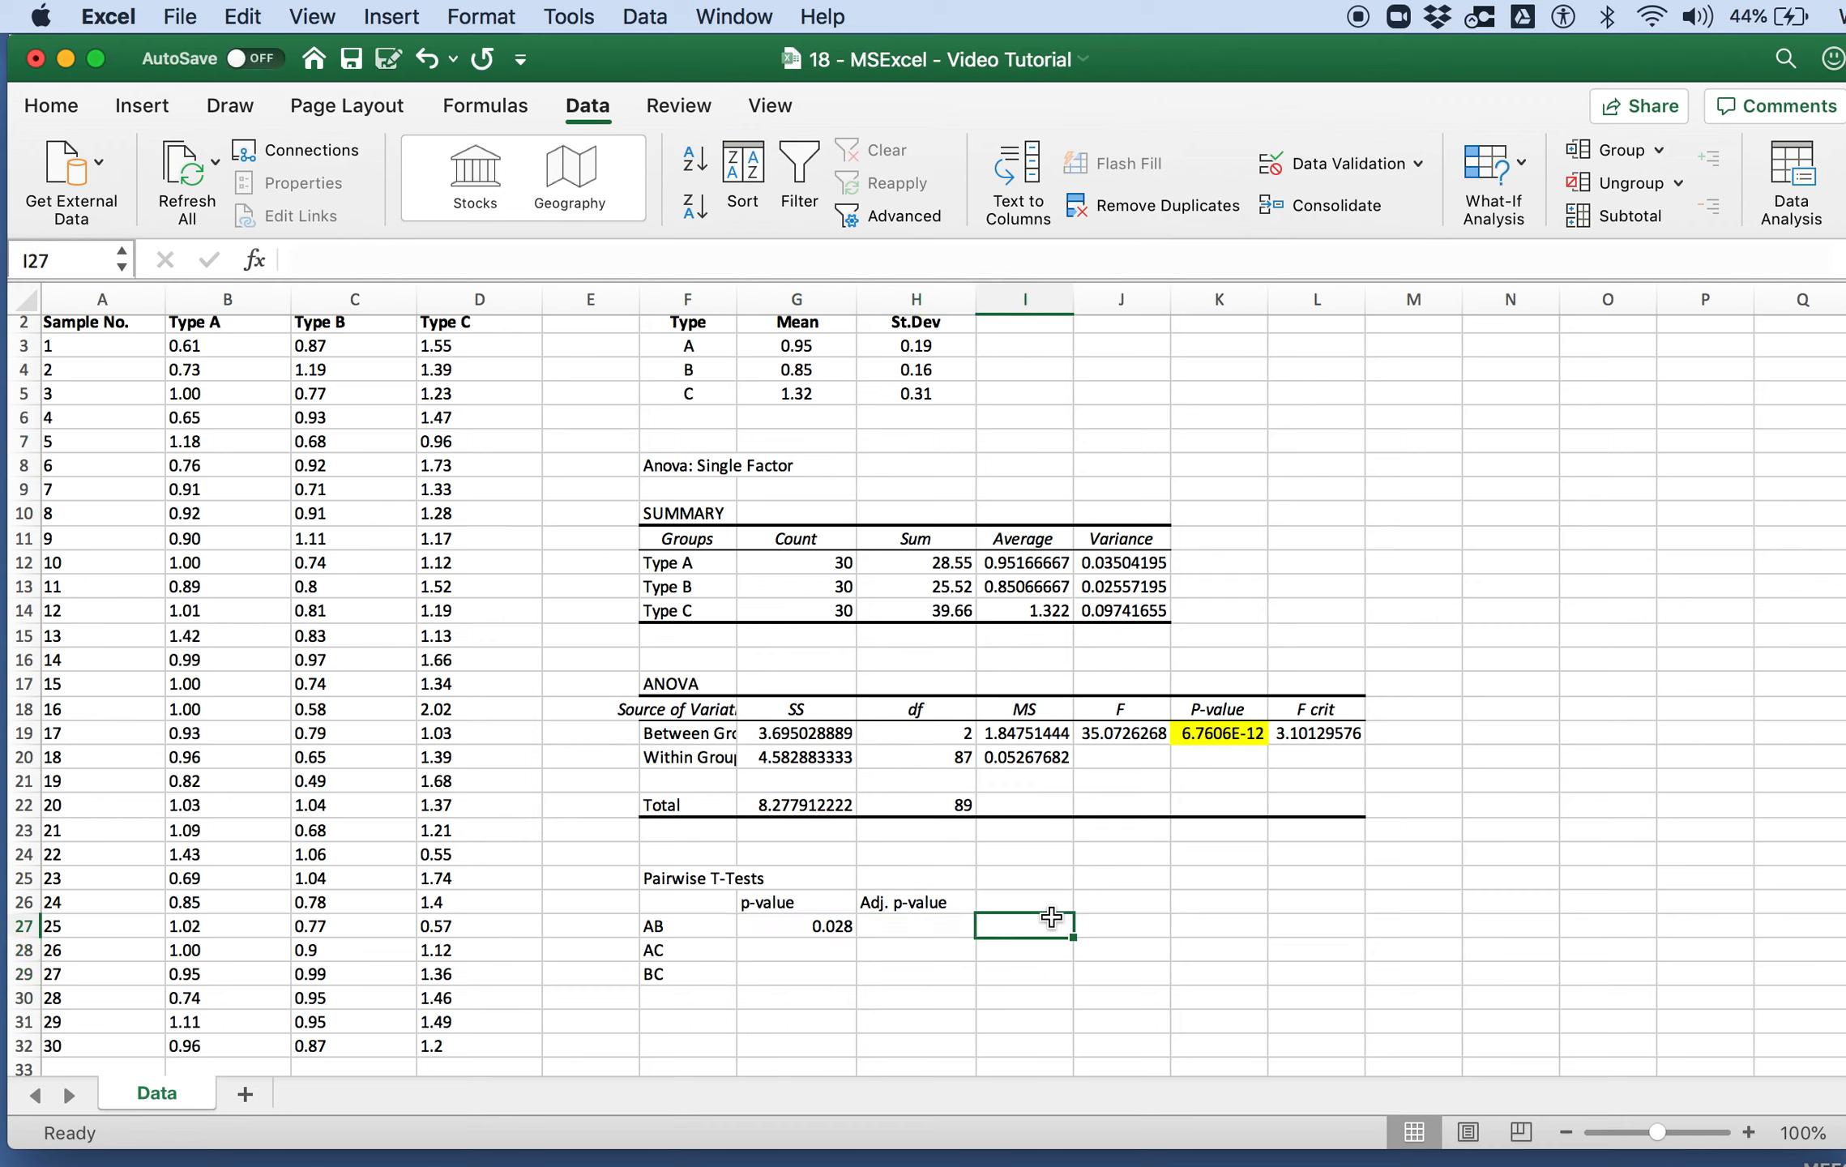
Step: Start a TTEST formula in G28 with Type A data B3:B32 and Type C data D3:D32 as its arrays
click(816, 950)
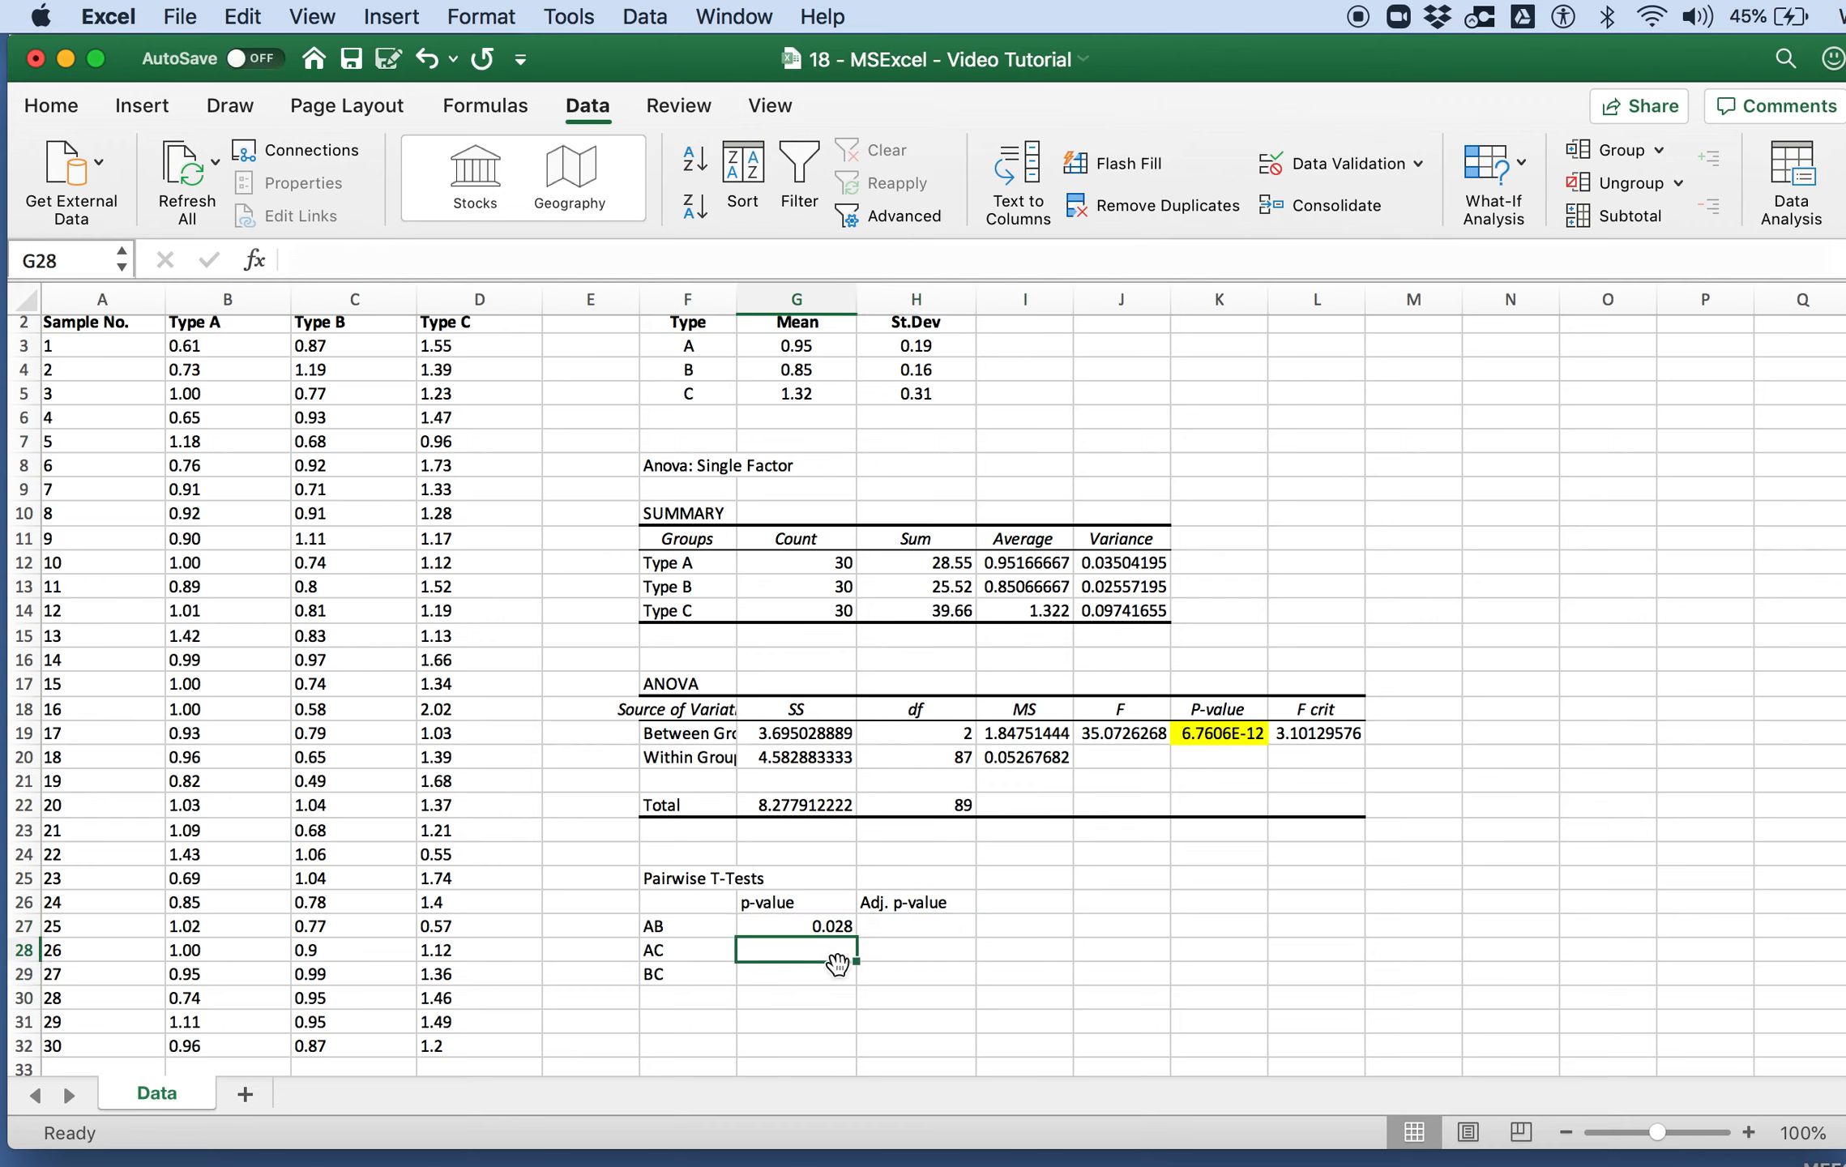
text(=ttest()
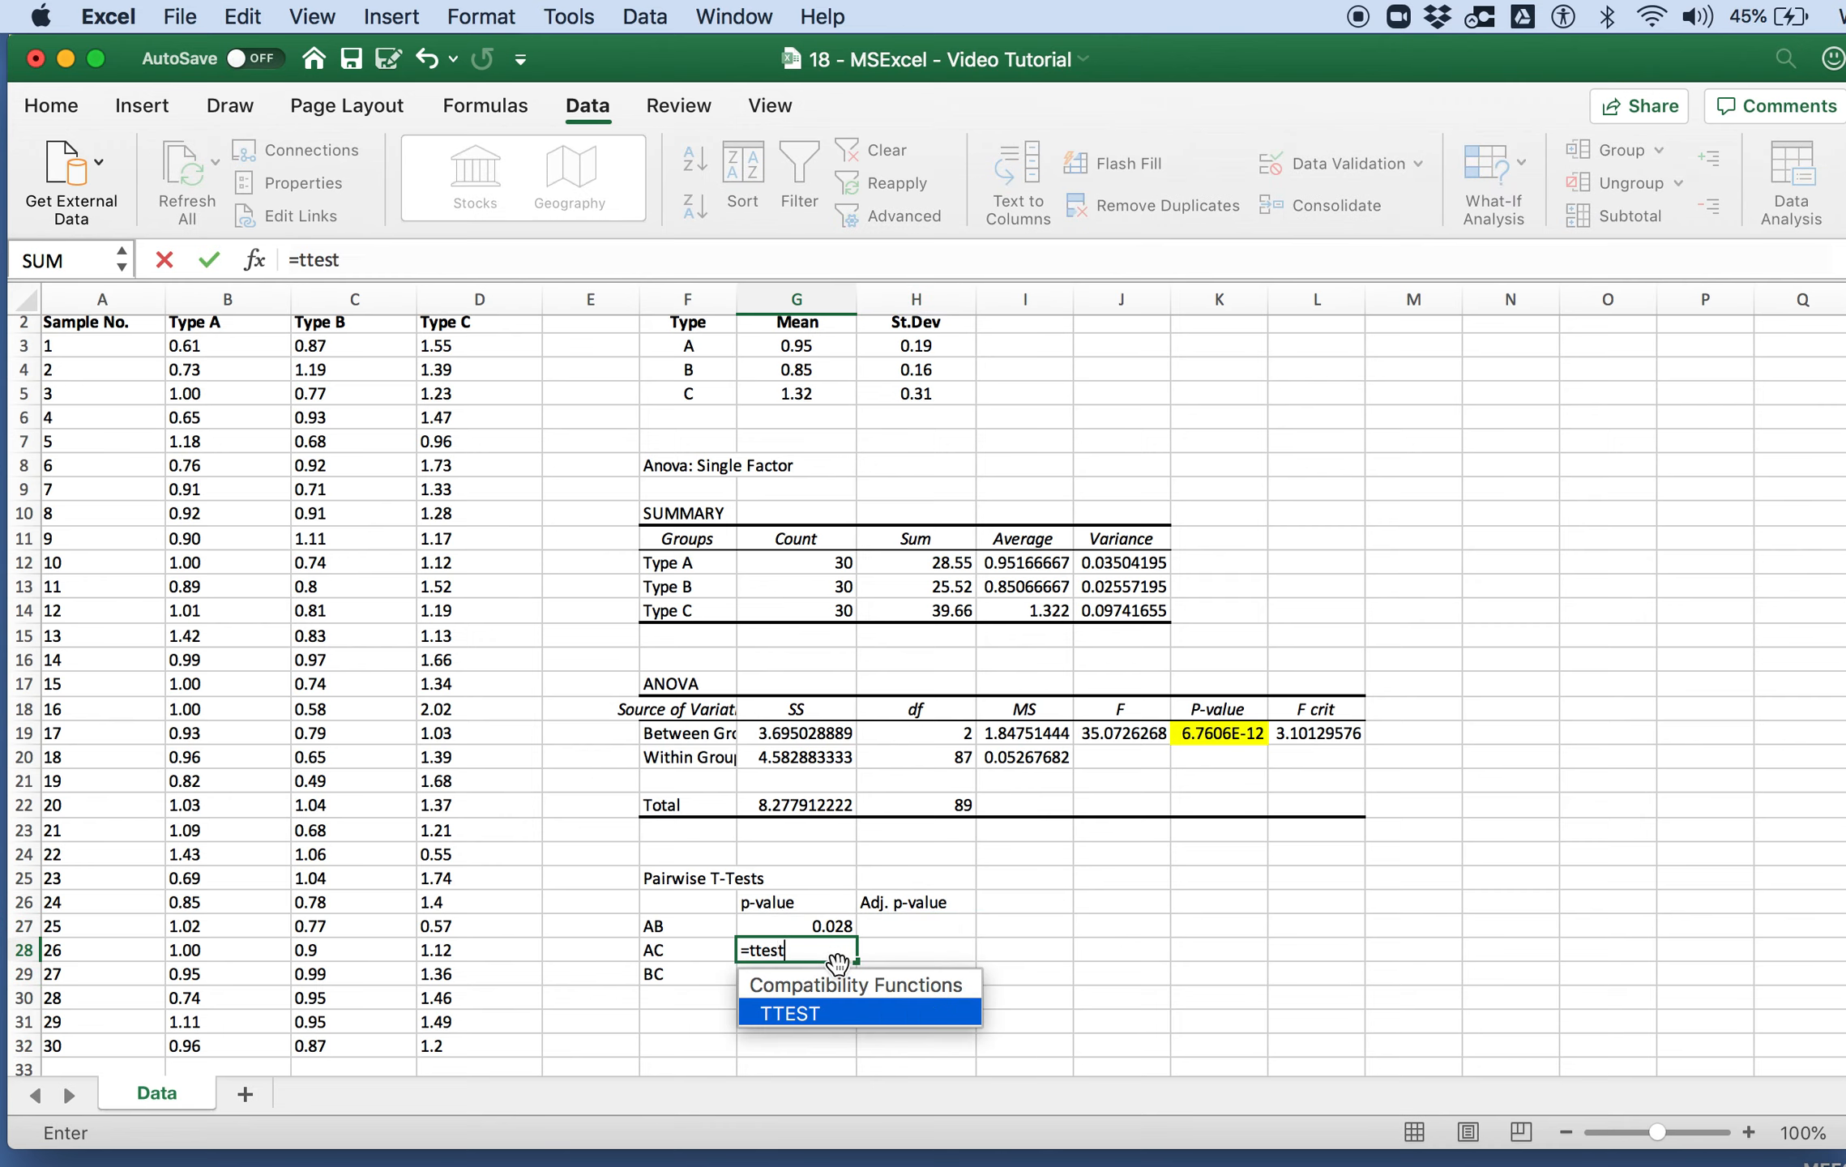
drag(281, 350, 217, 1046)
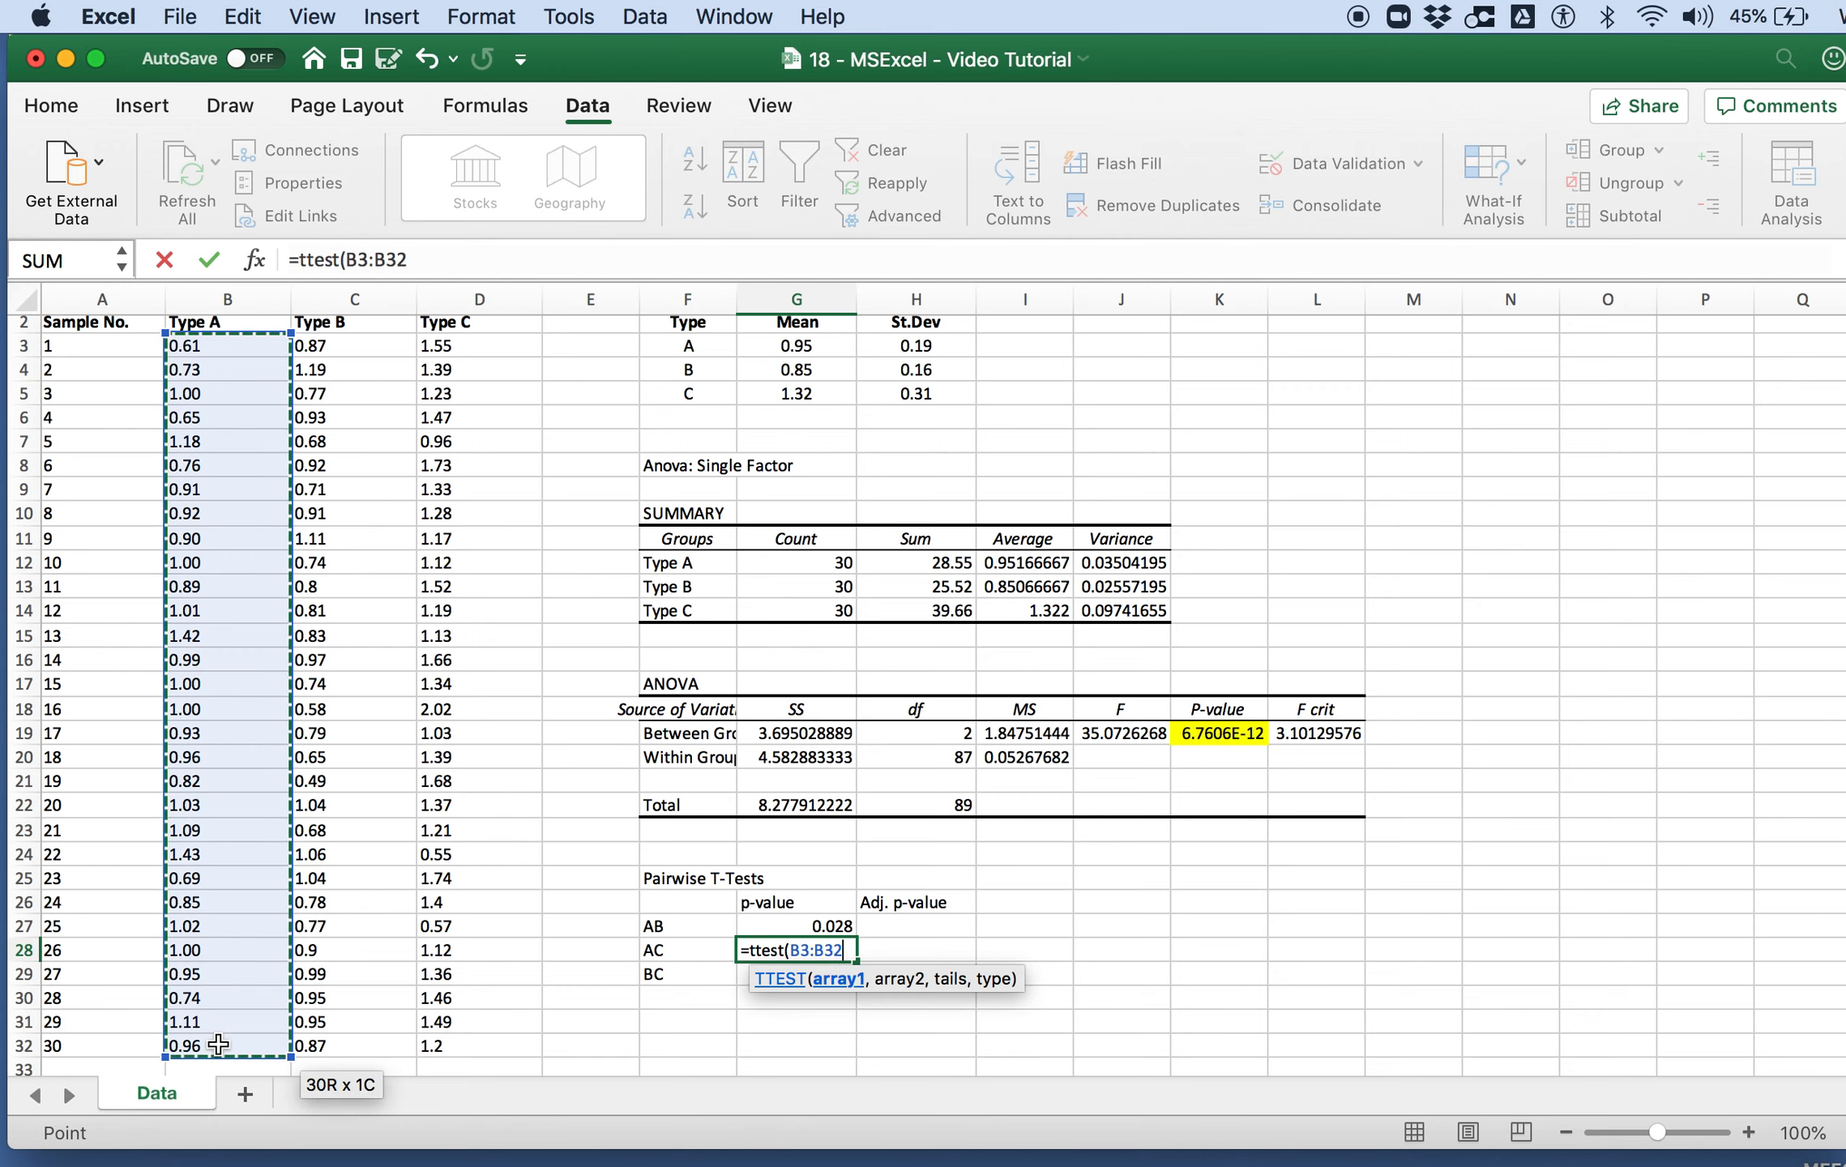
click(435, 260)
text(,)
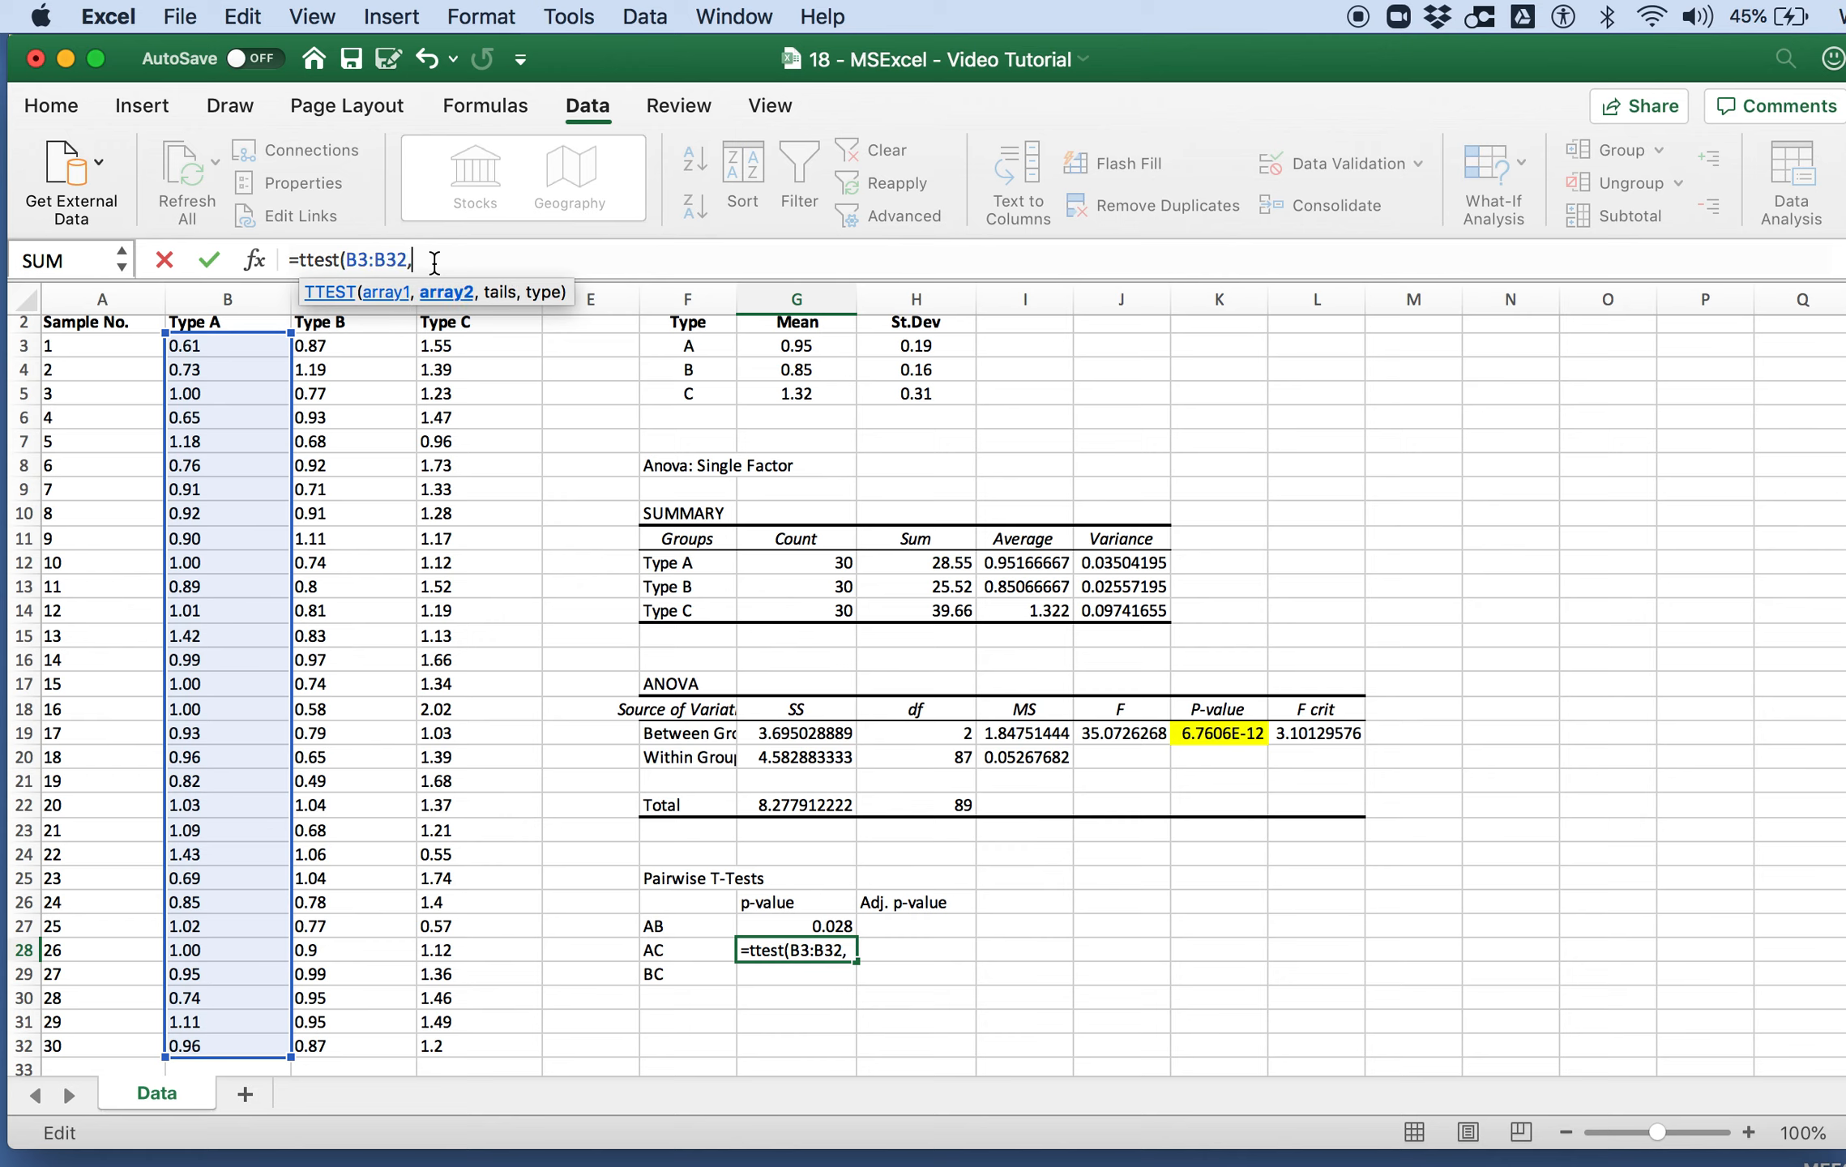
click(446, 344)
drag(483, 971, 484, 1053)
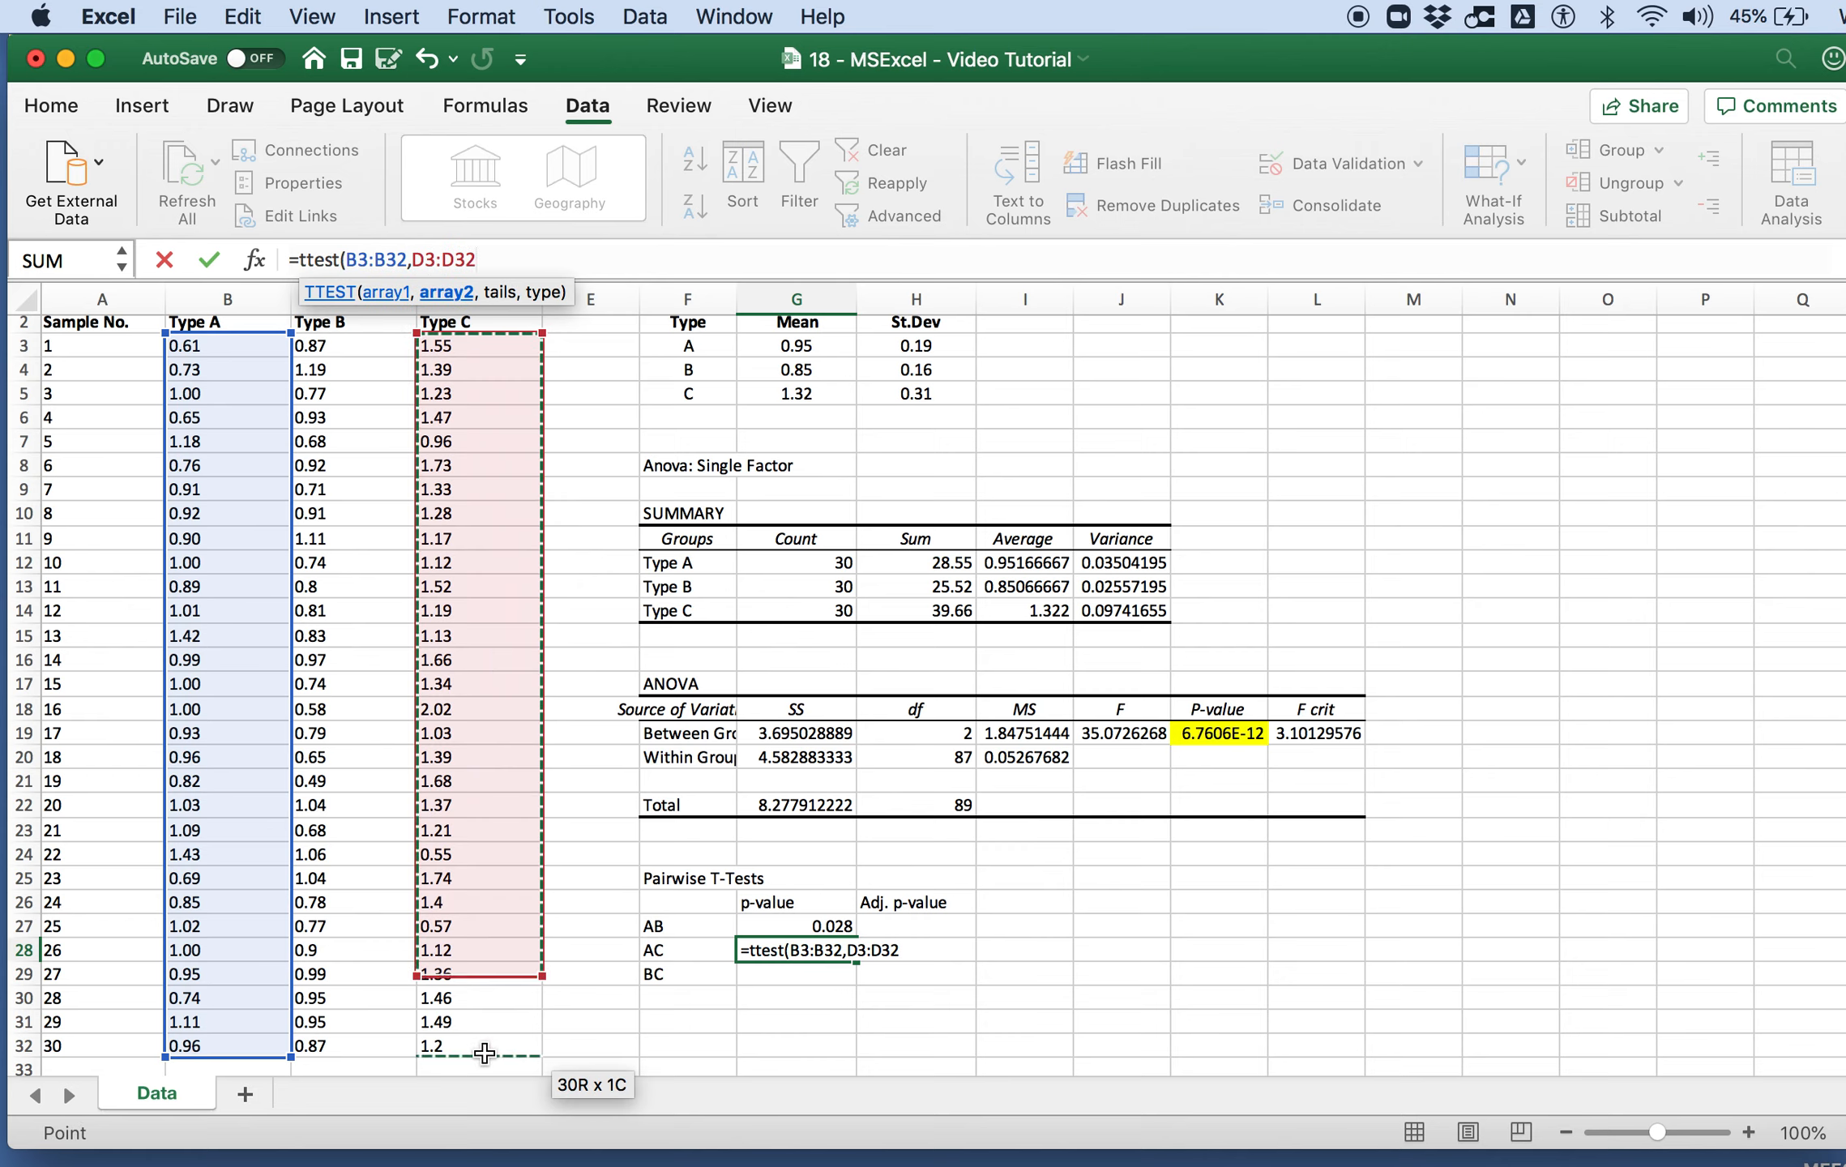
Step: Complete the AC t-test formula in G28 with a two-tailed distribution and the two-sample equal variance type
text(,)
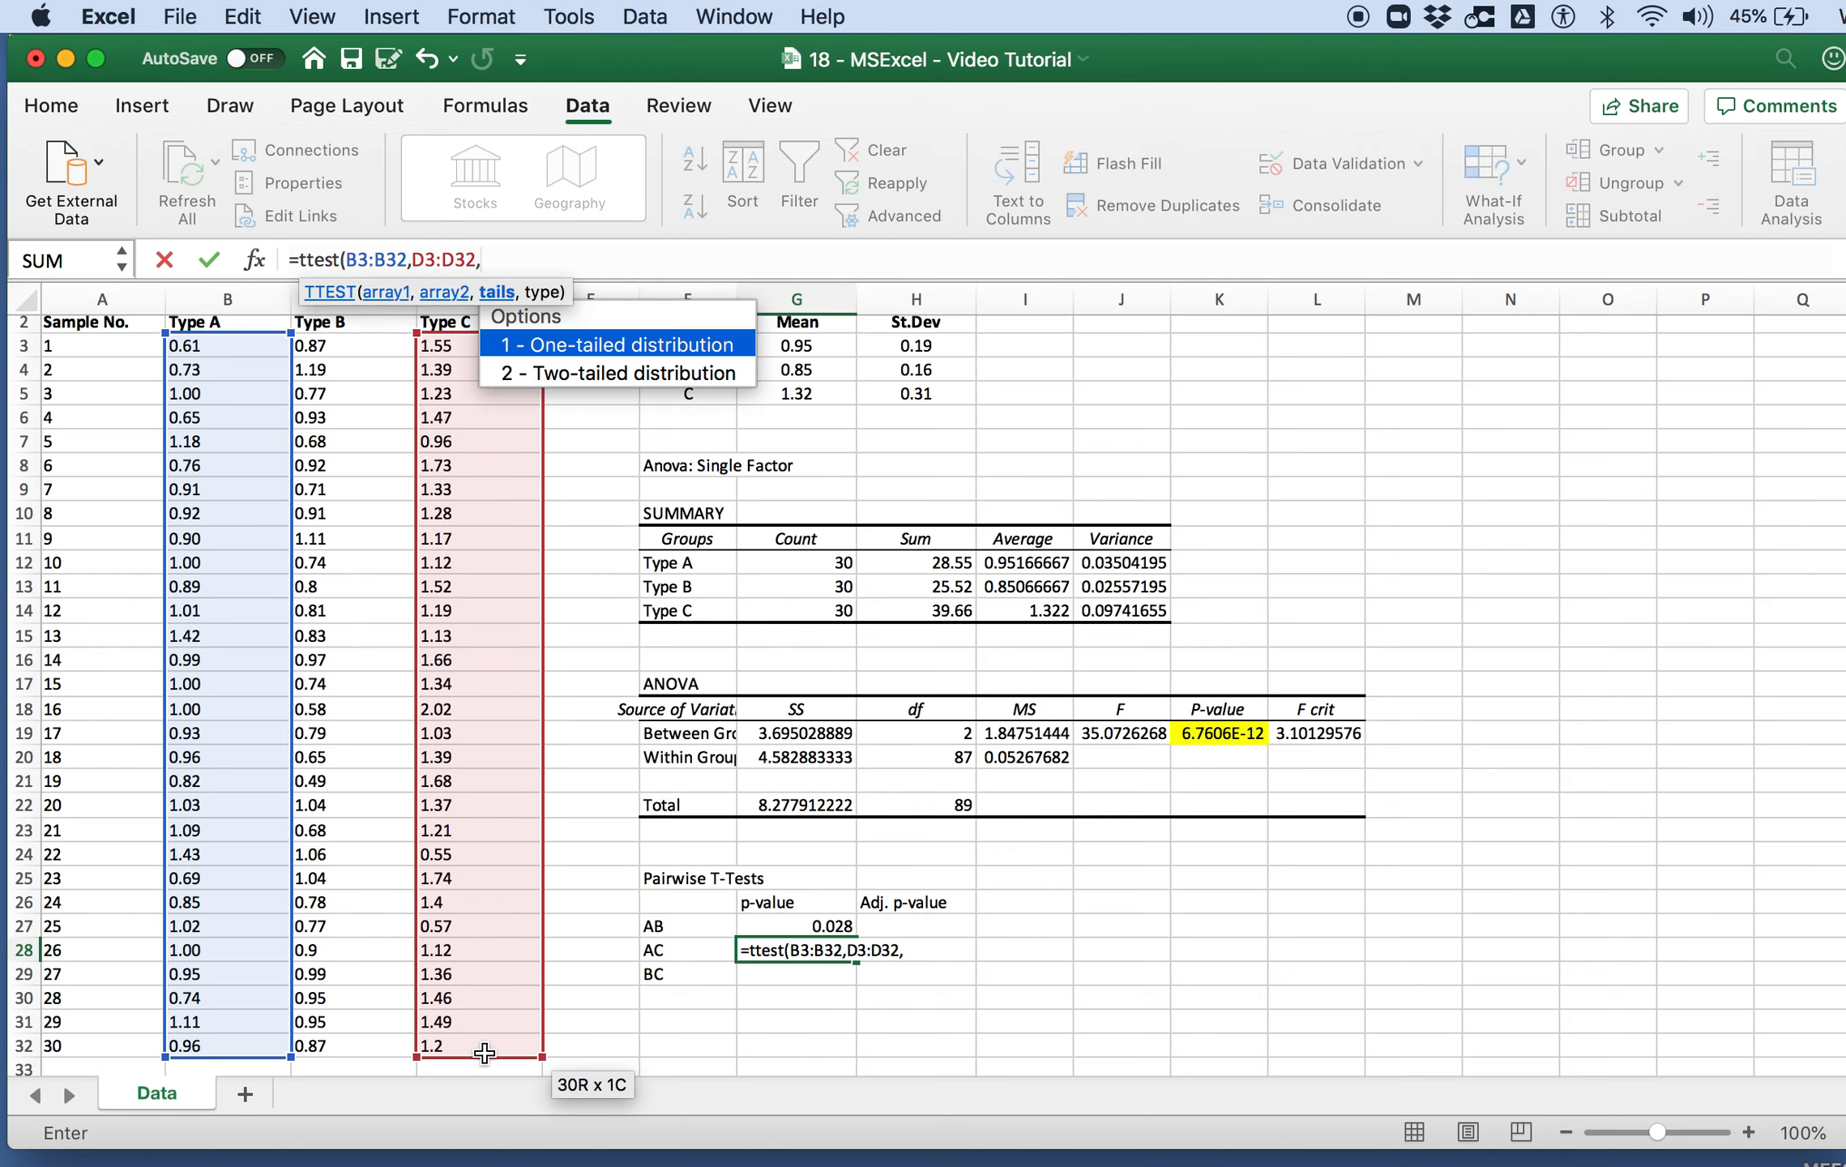
text(2,)
text(2))
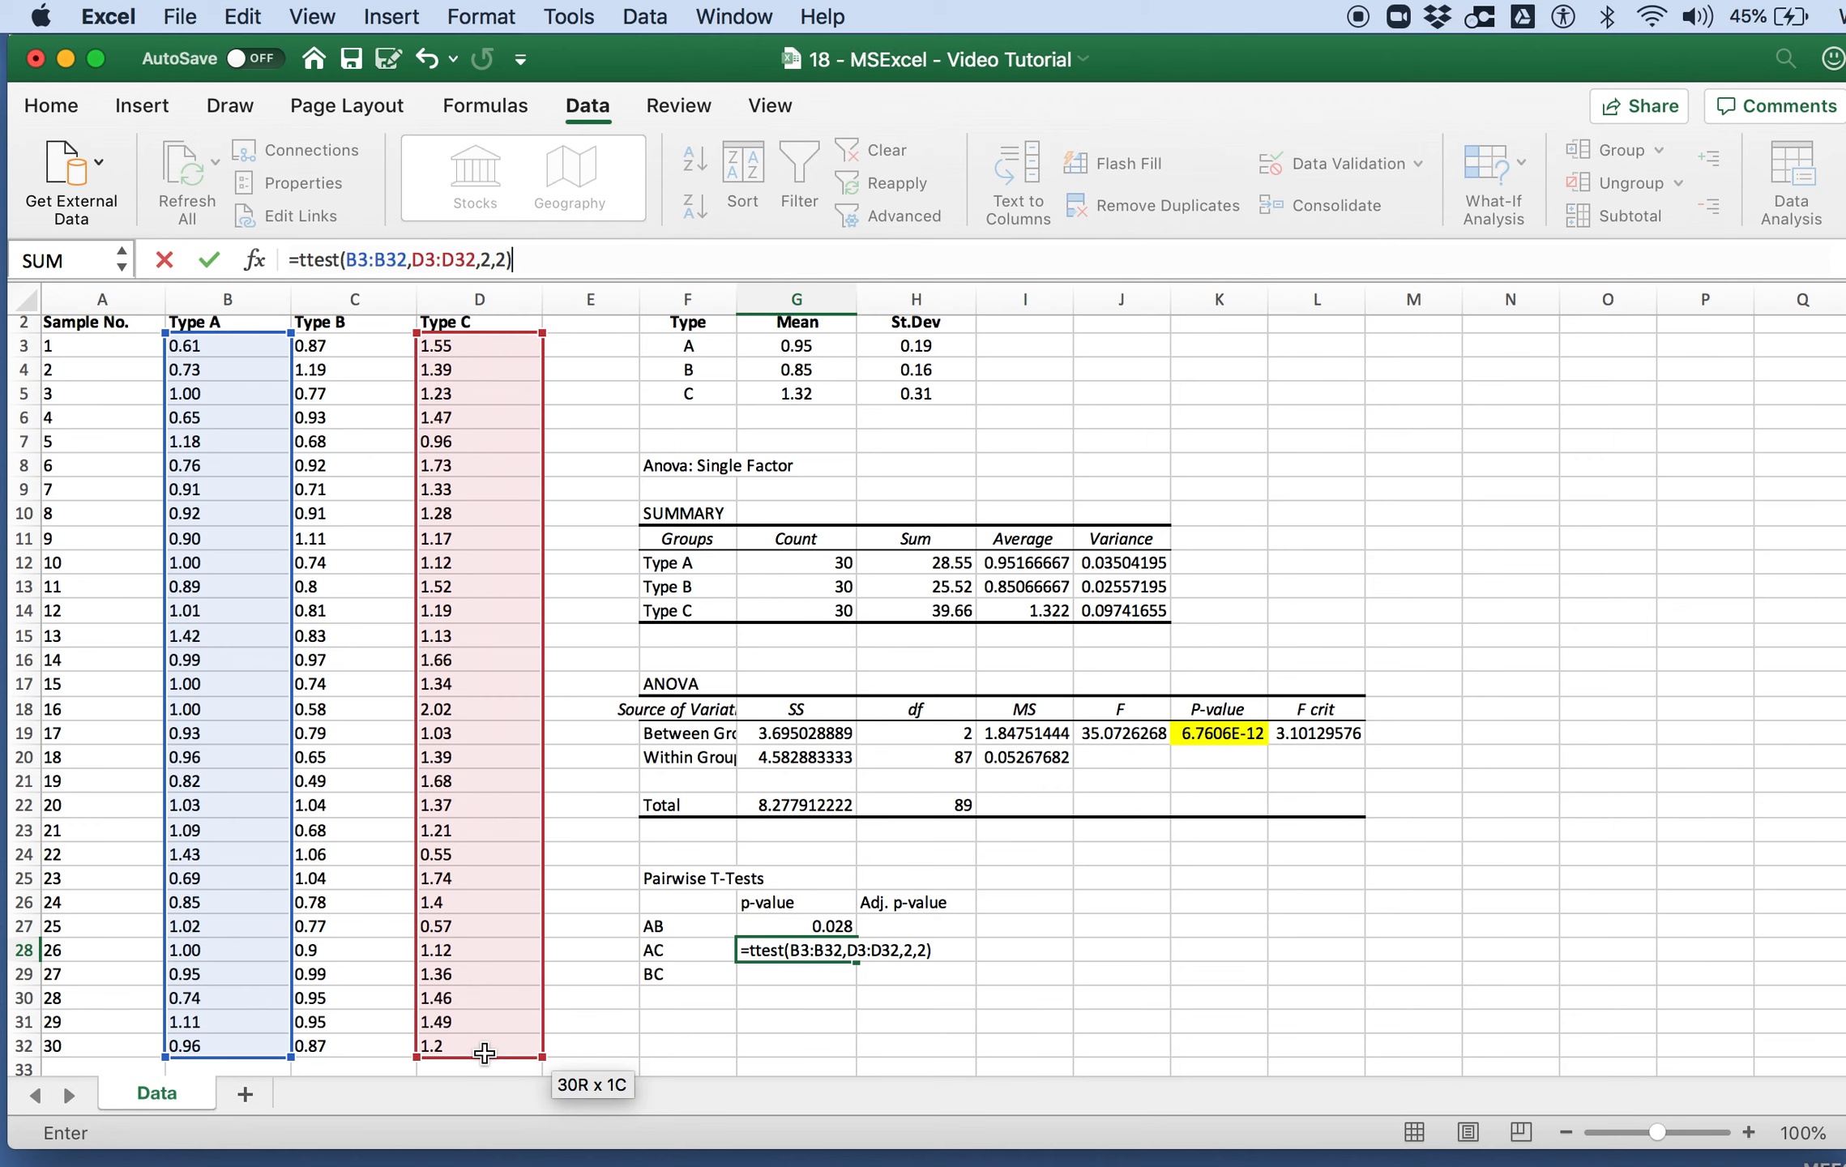
key(Return)
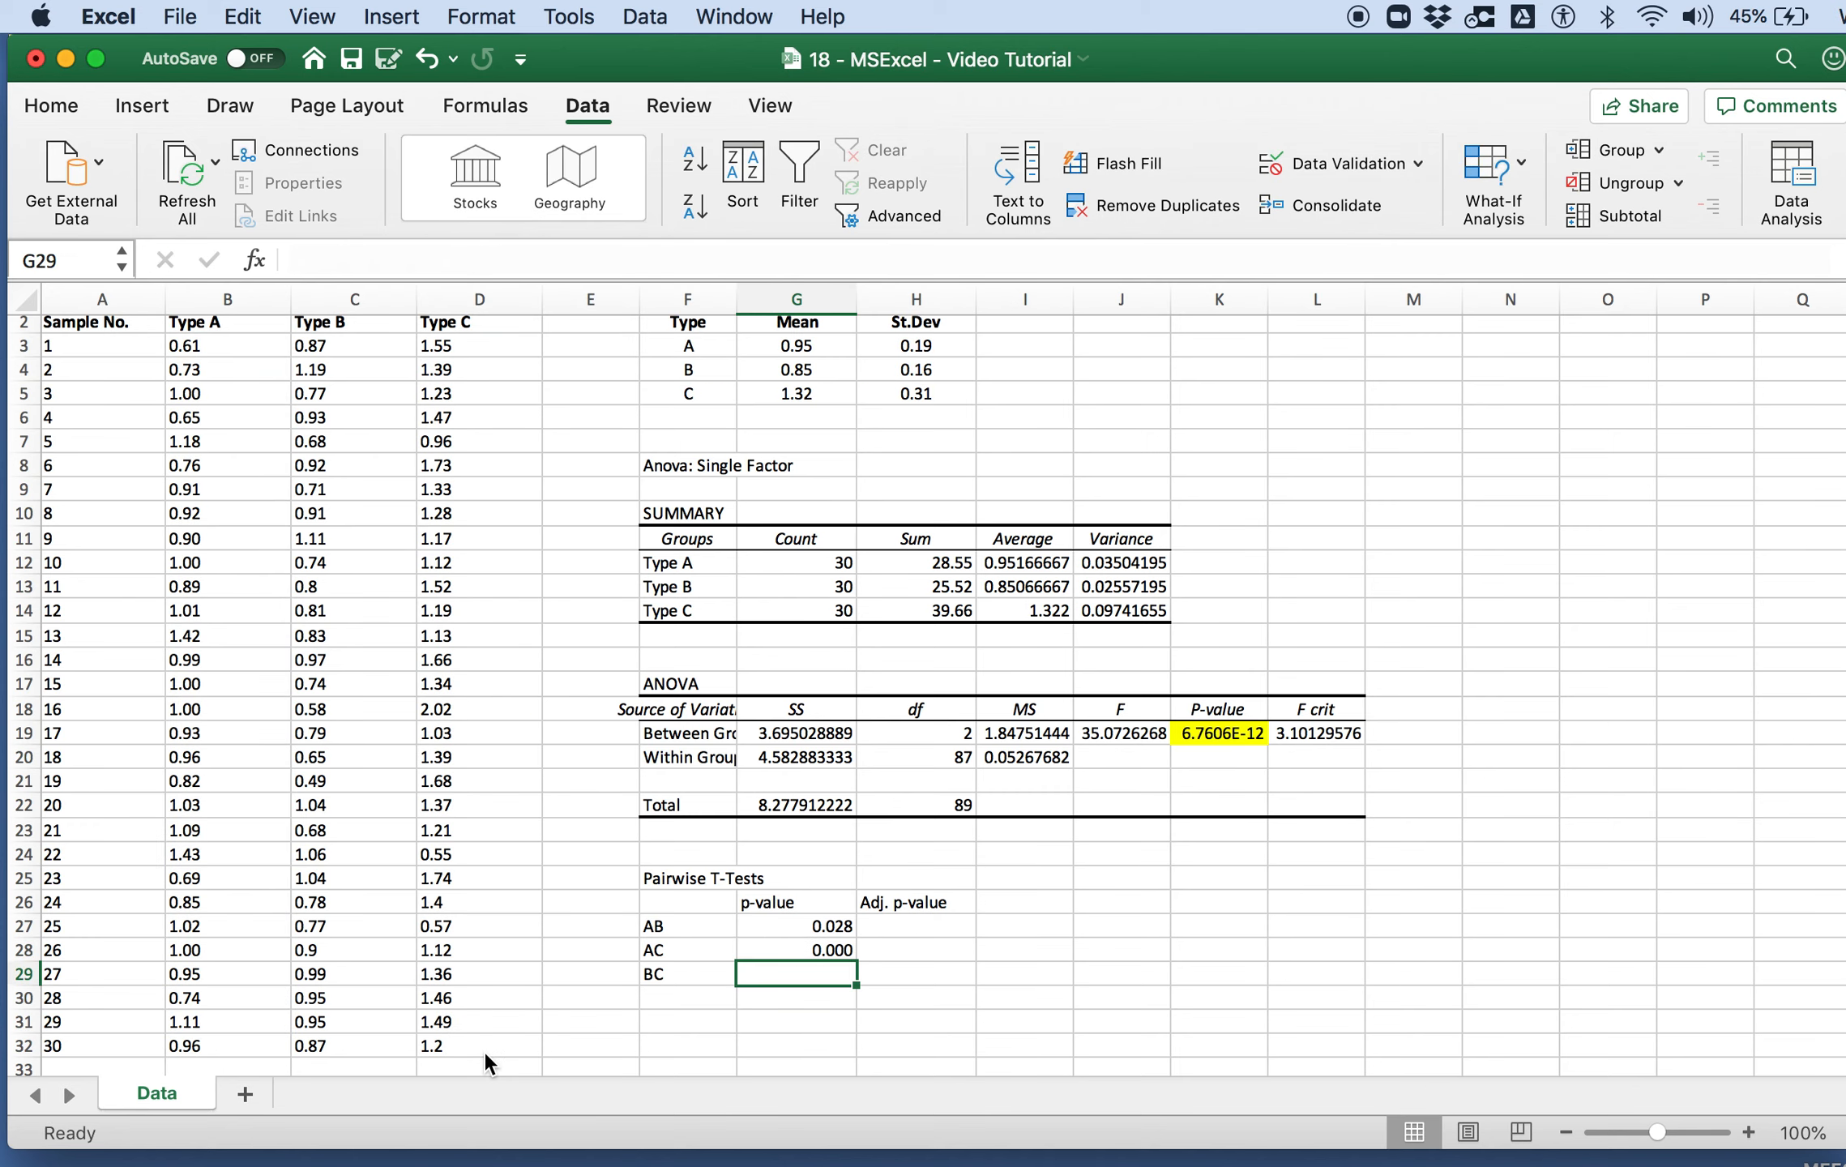
Step: Format the AC p-value in G28 as Number with 6 decimal places
key(Up)
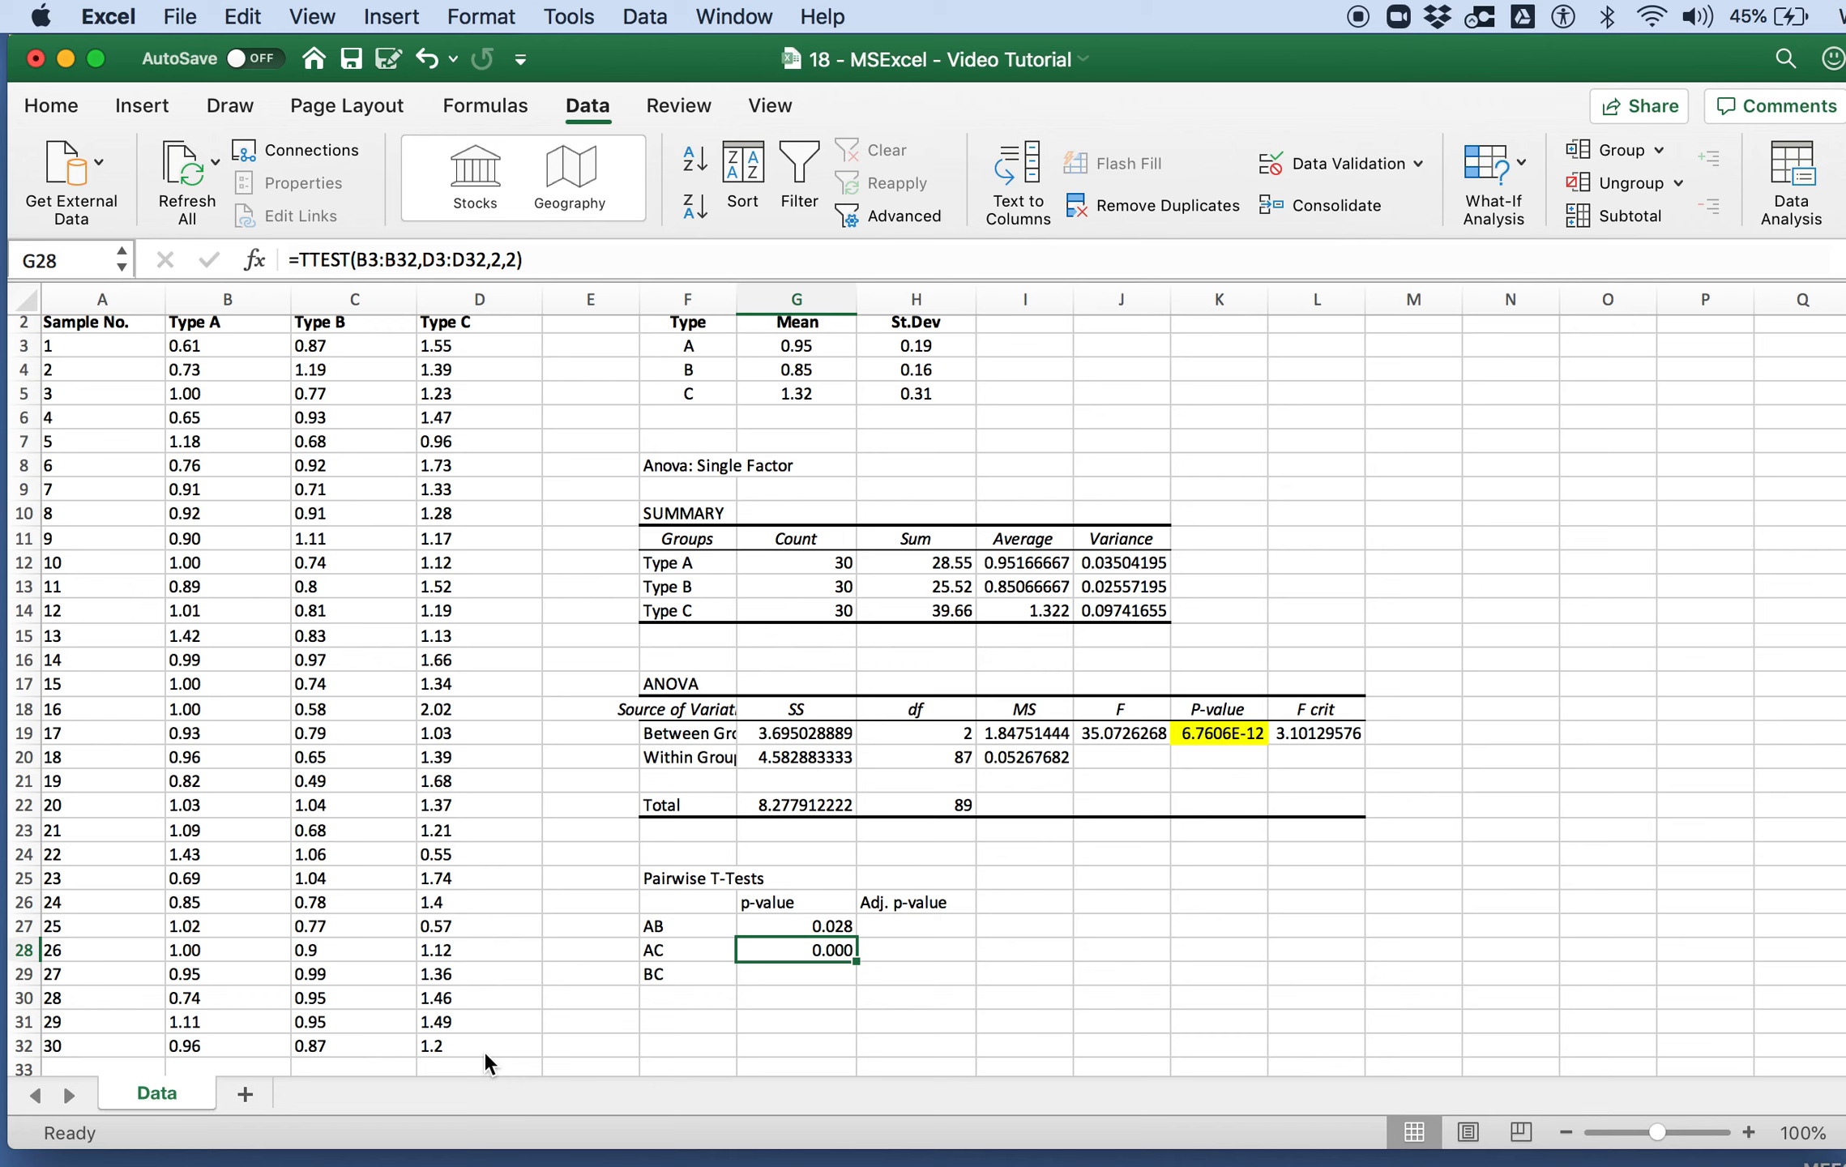
key(super+1)
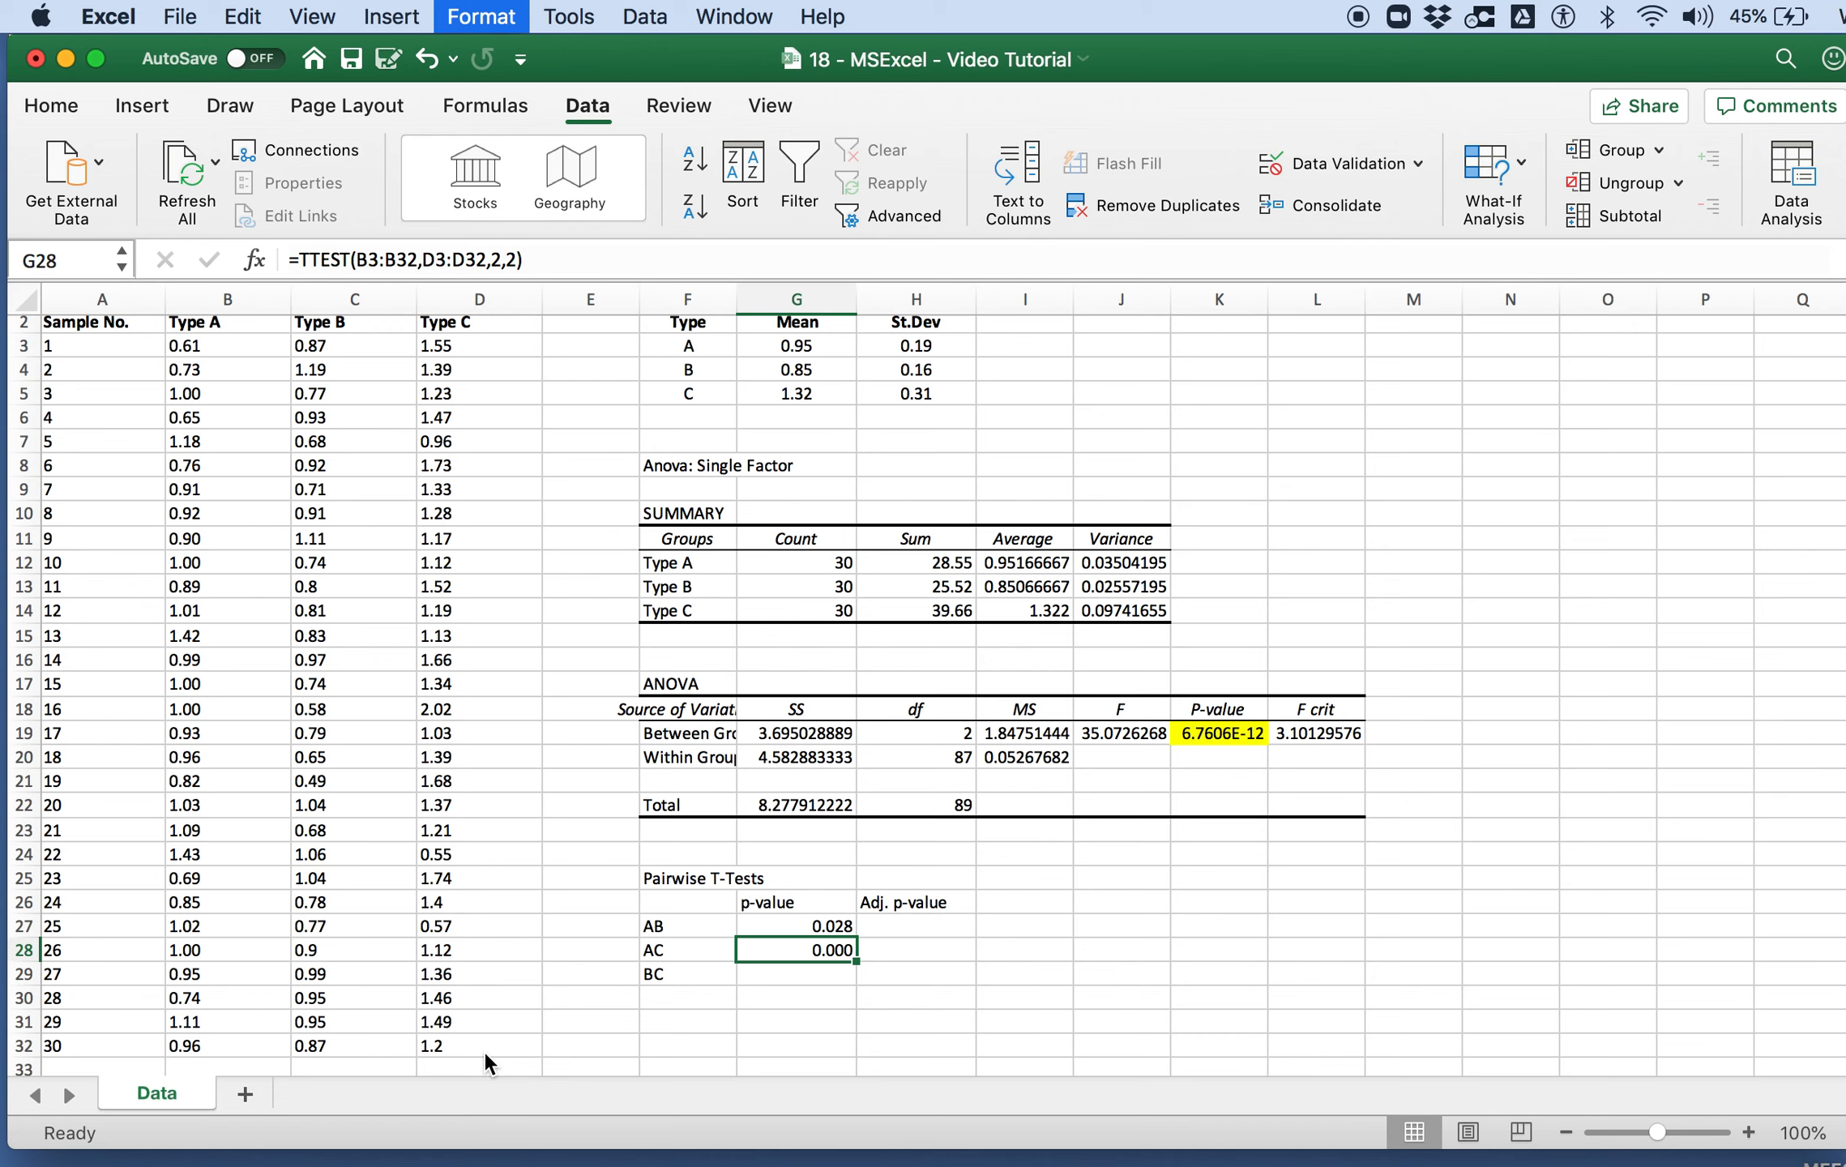
click(1116, 333)
click(1116, 333)
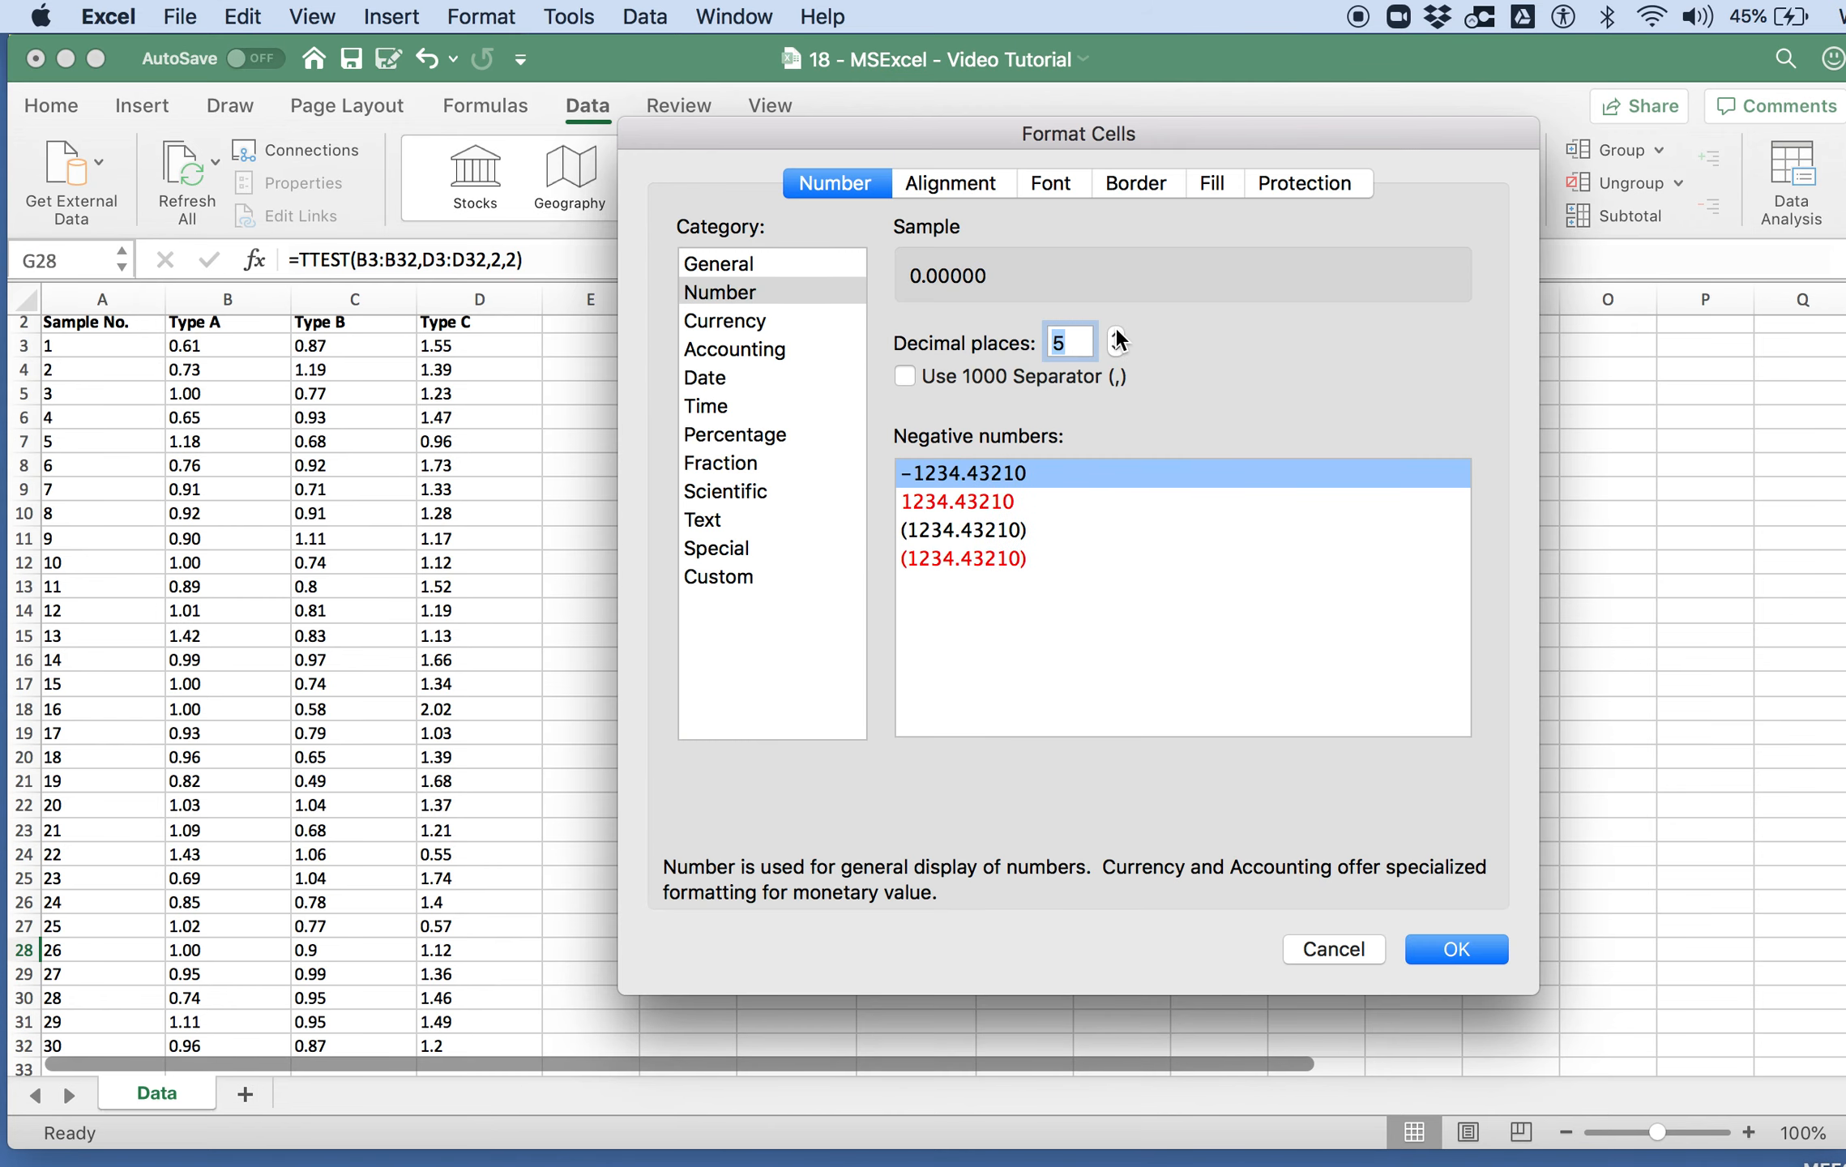
click(1116, 331)
click(1455, 949)
key(Up)
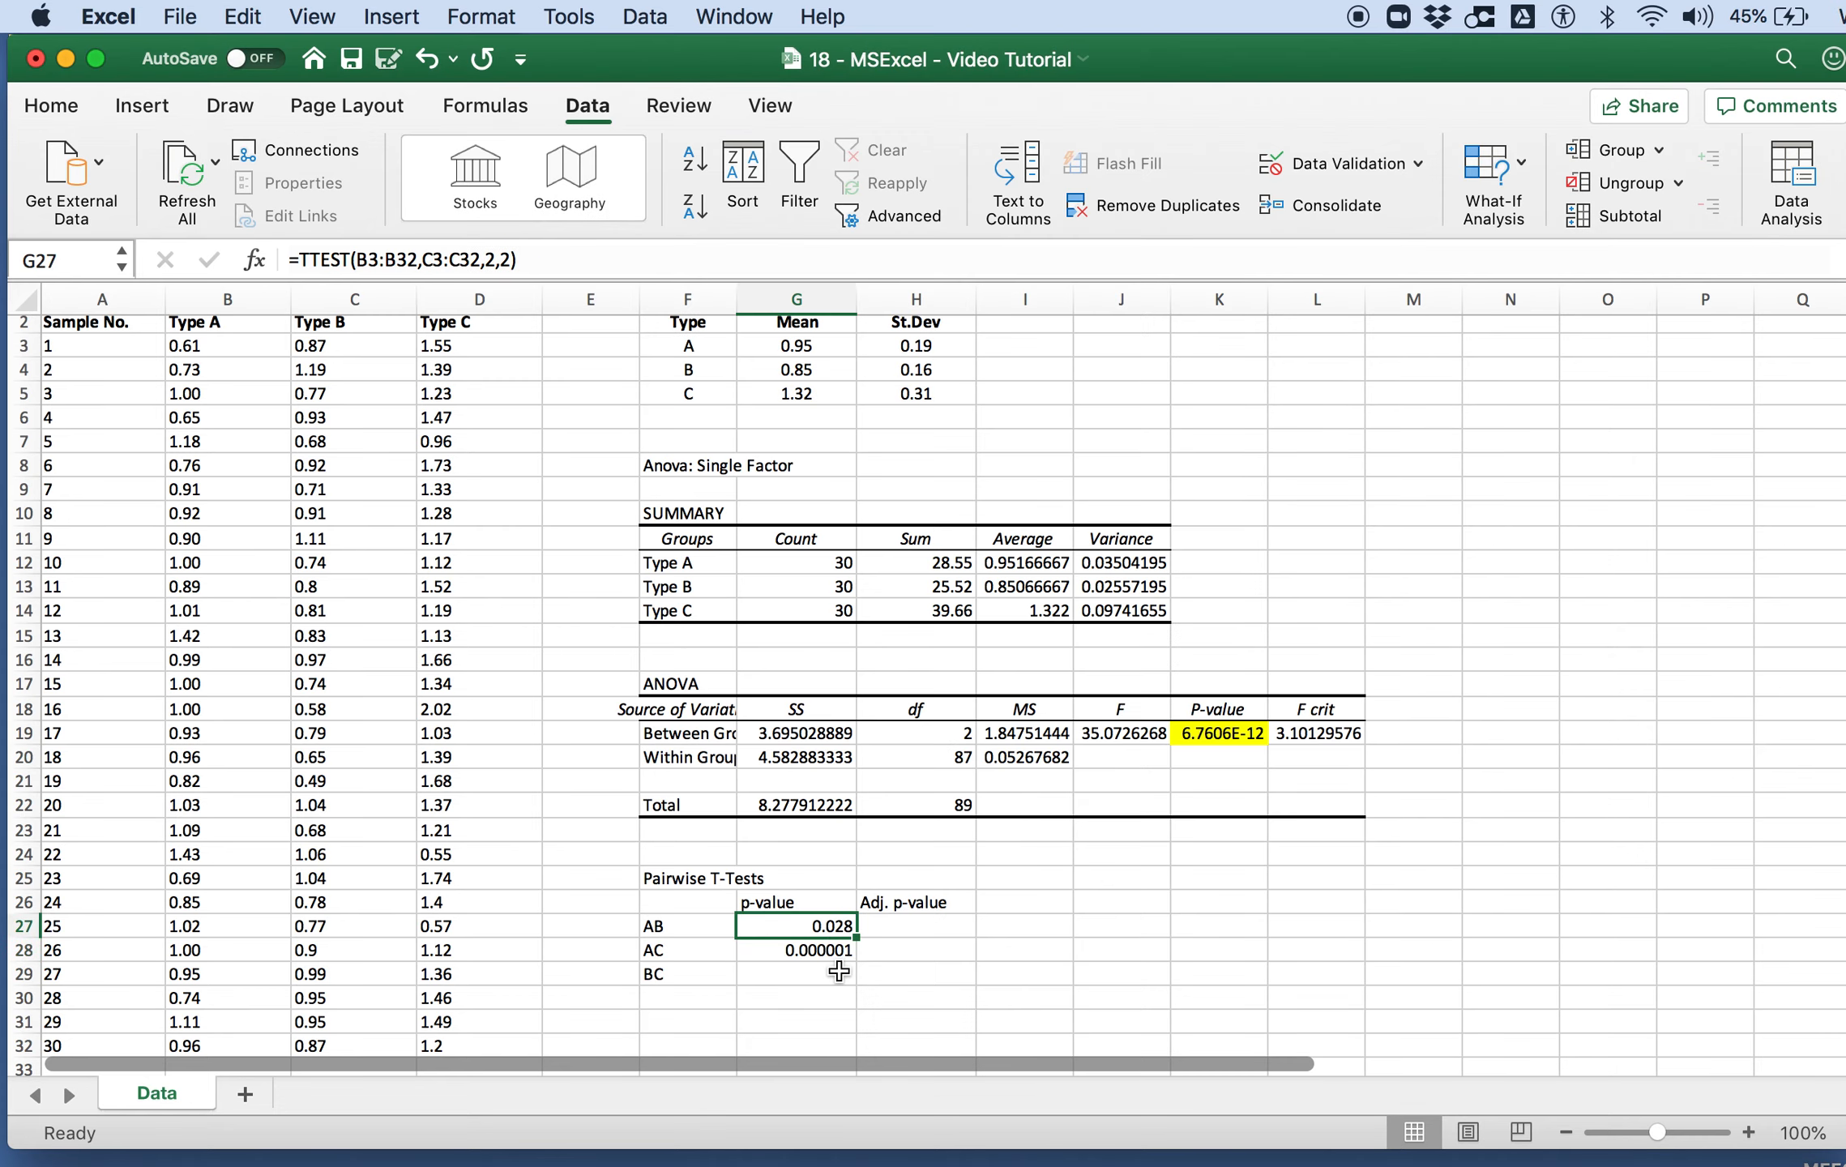
Step: Start a TTEST formula in G29 with Type B data C3:C32 and Type C data D3:D32 as its arrays
click(839, 972)
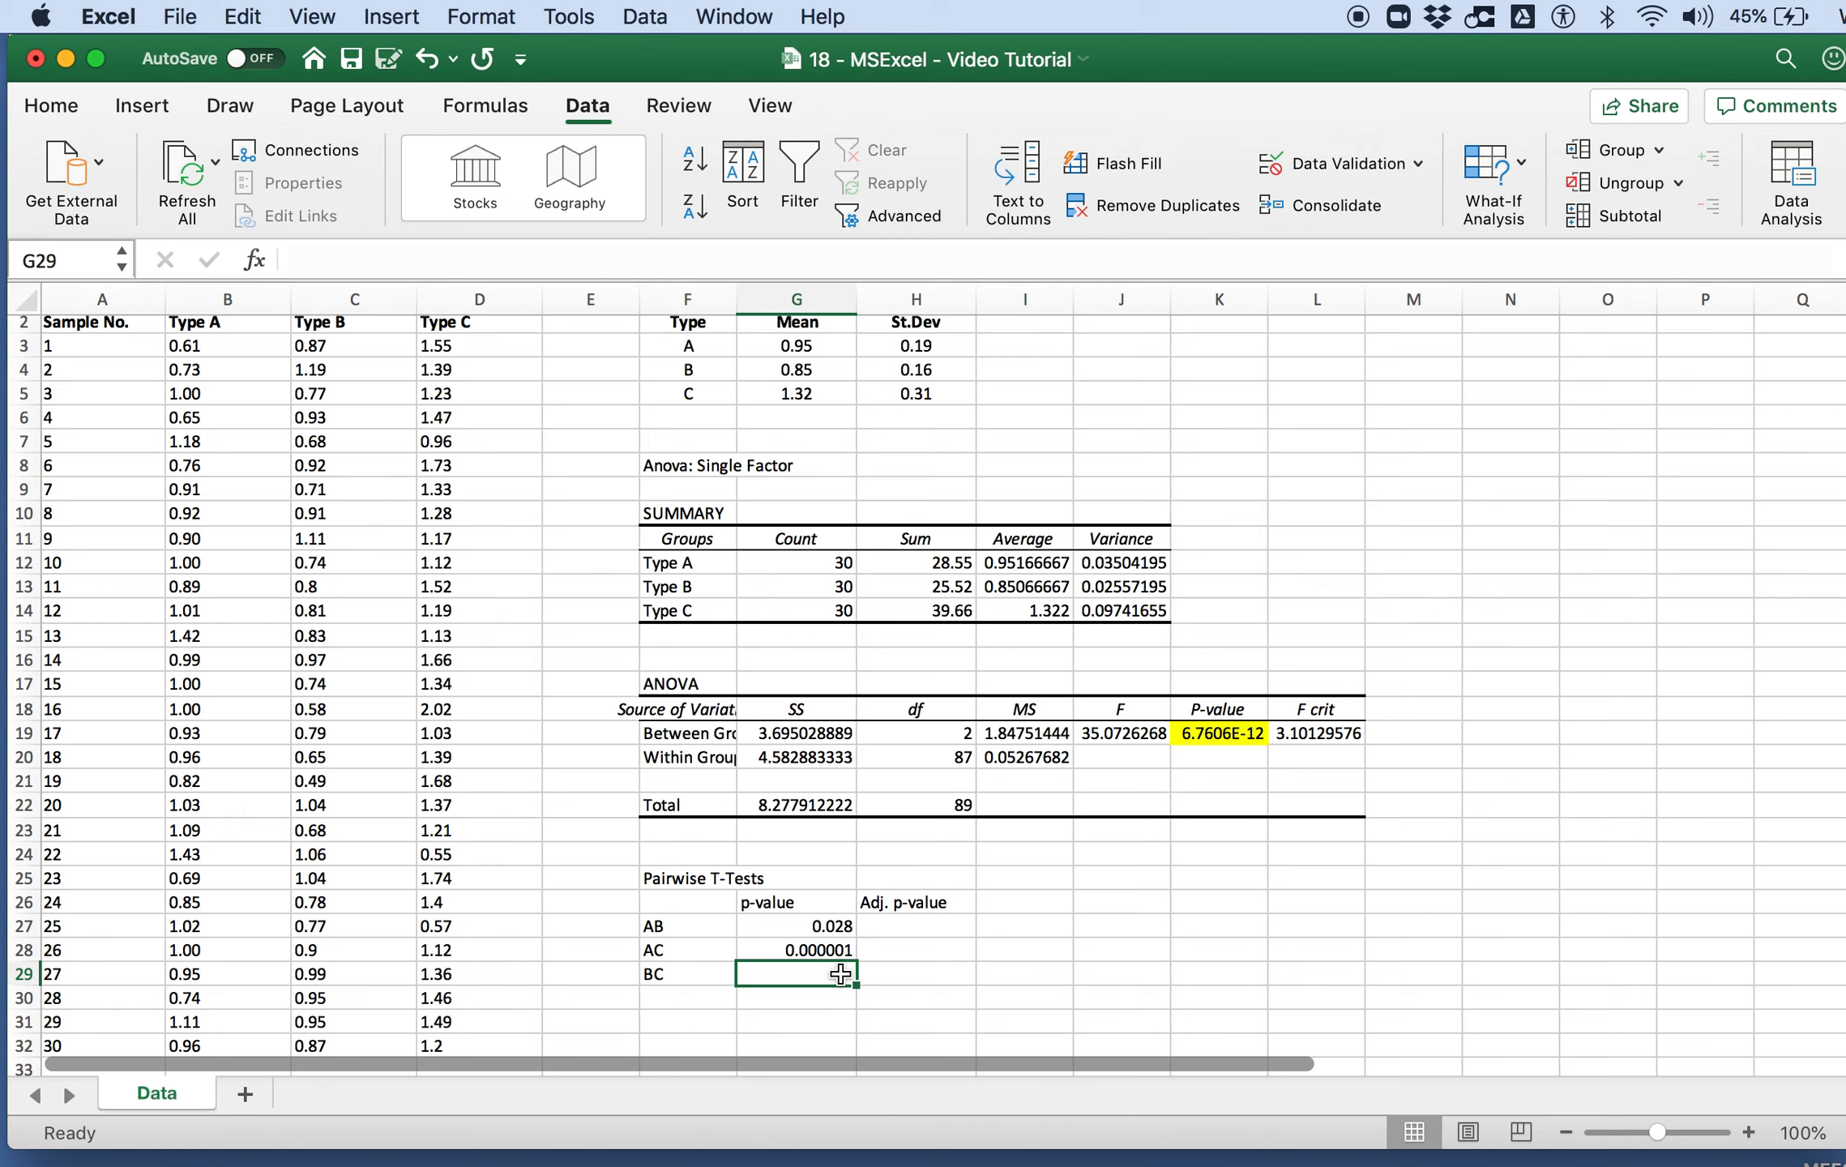
text(=)
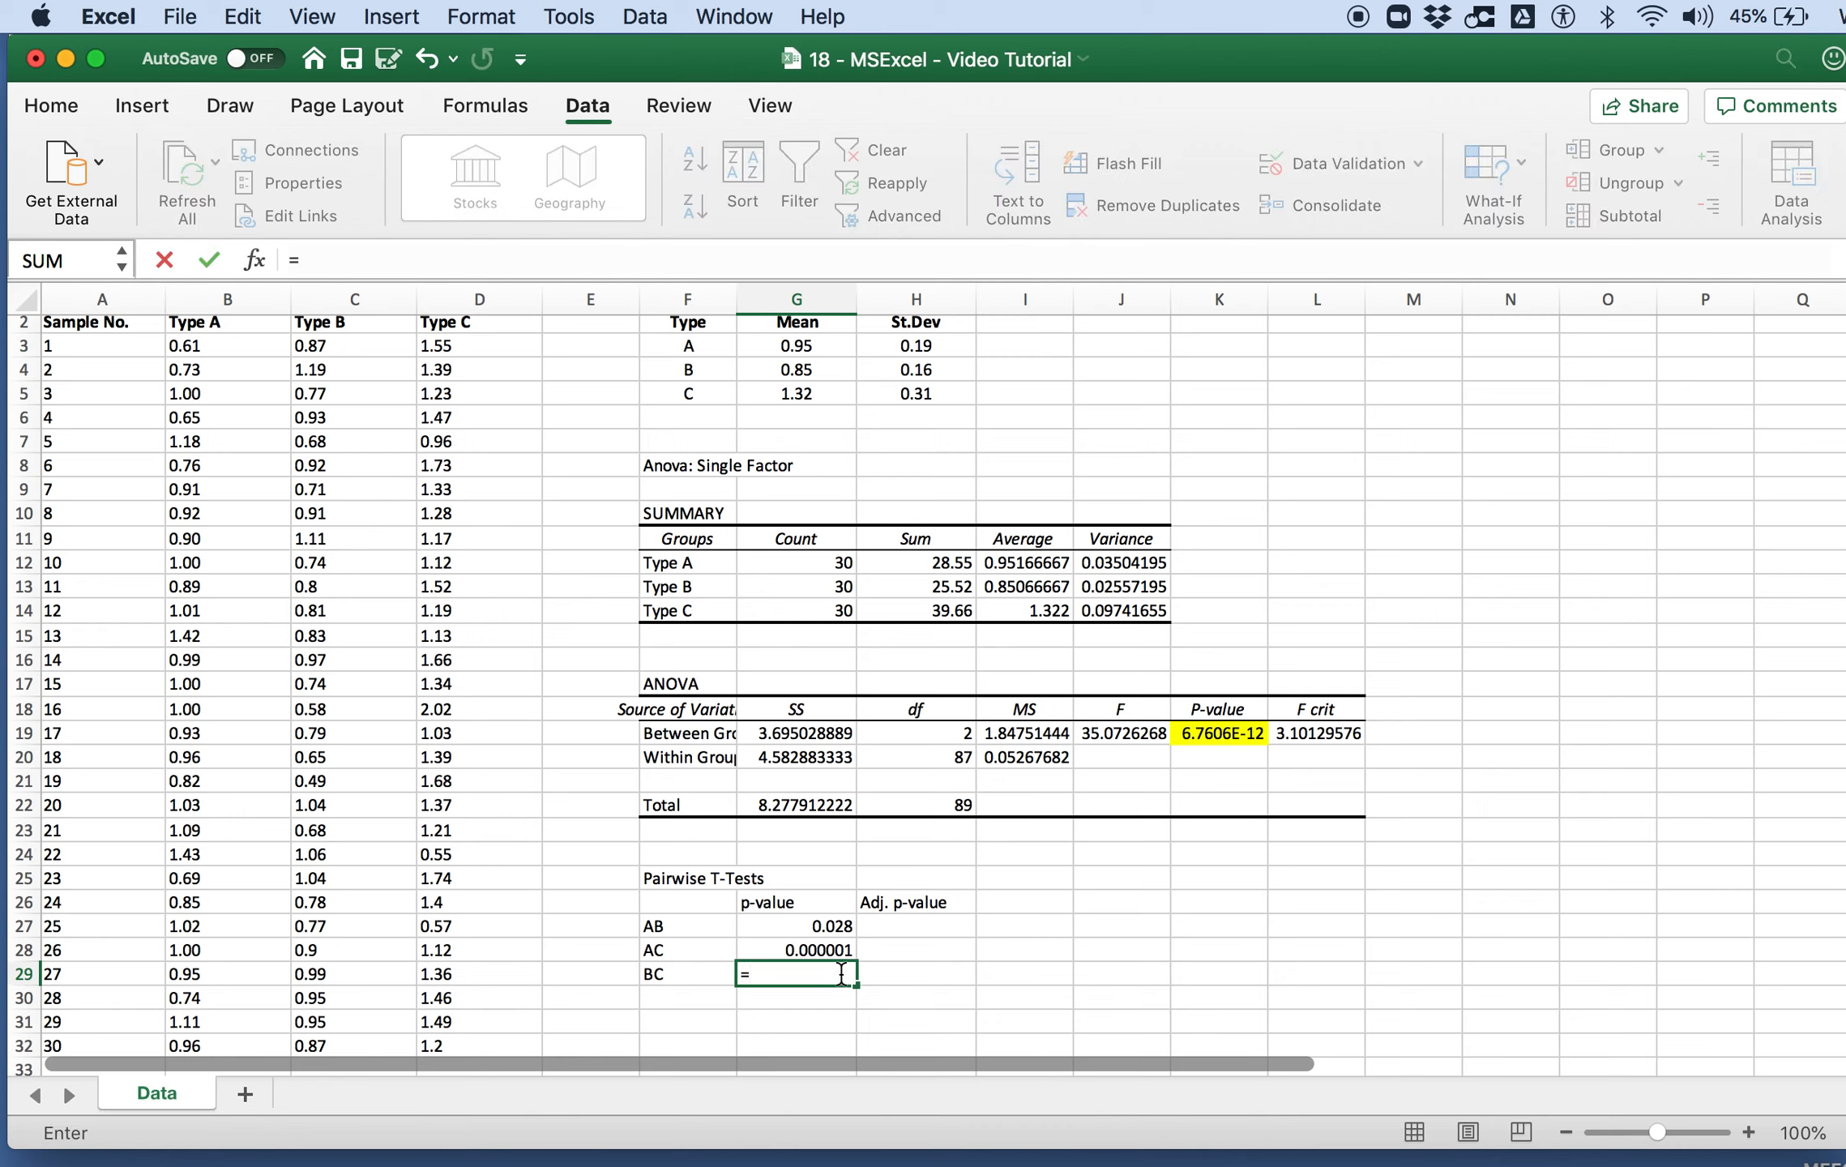
text(ttest()
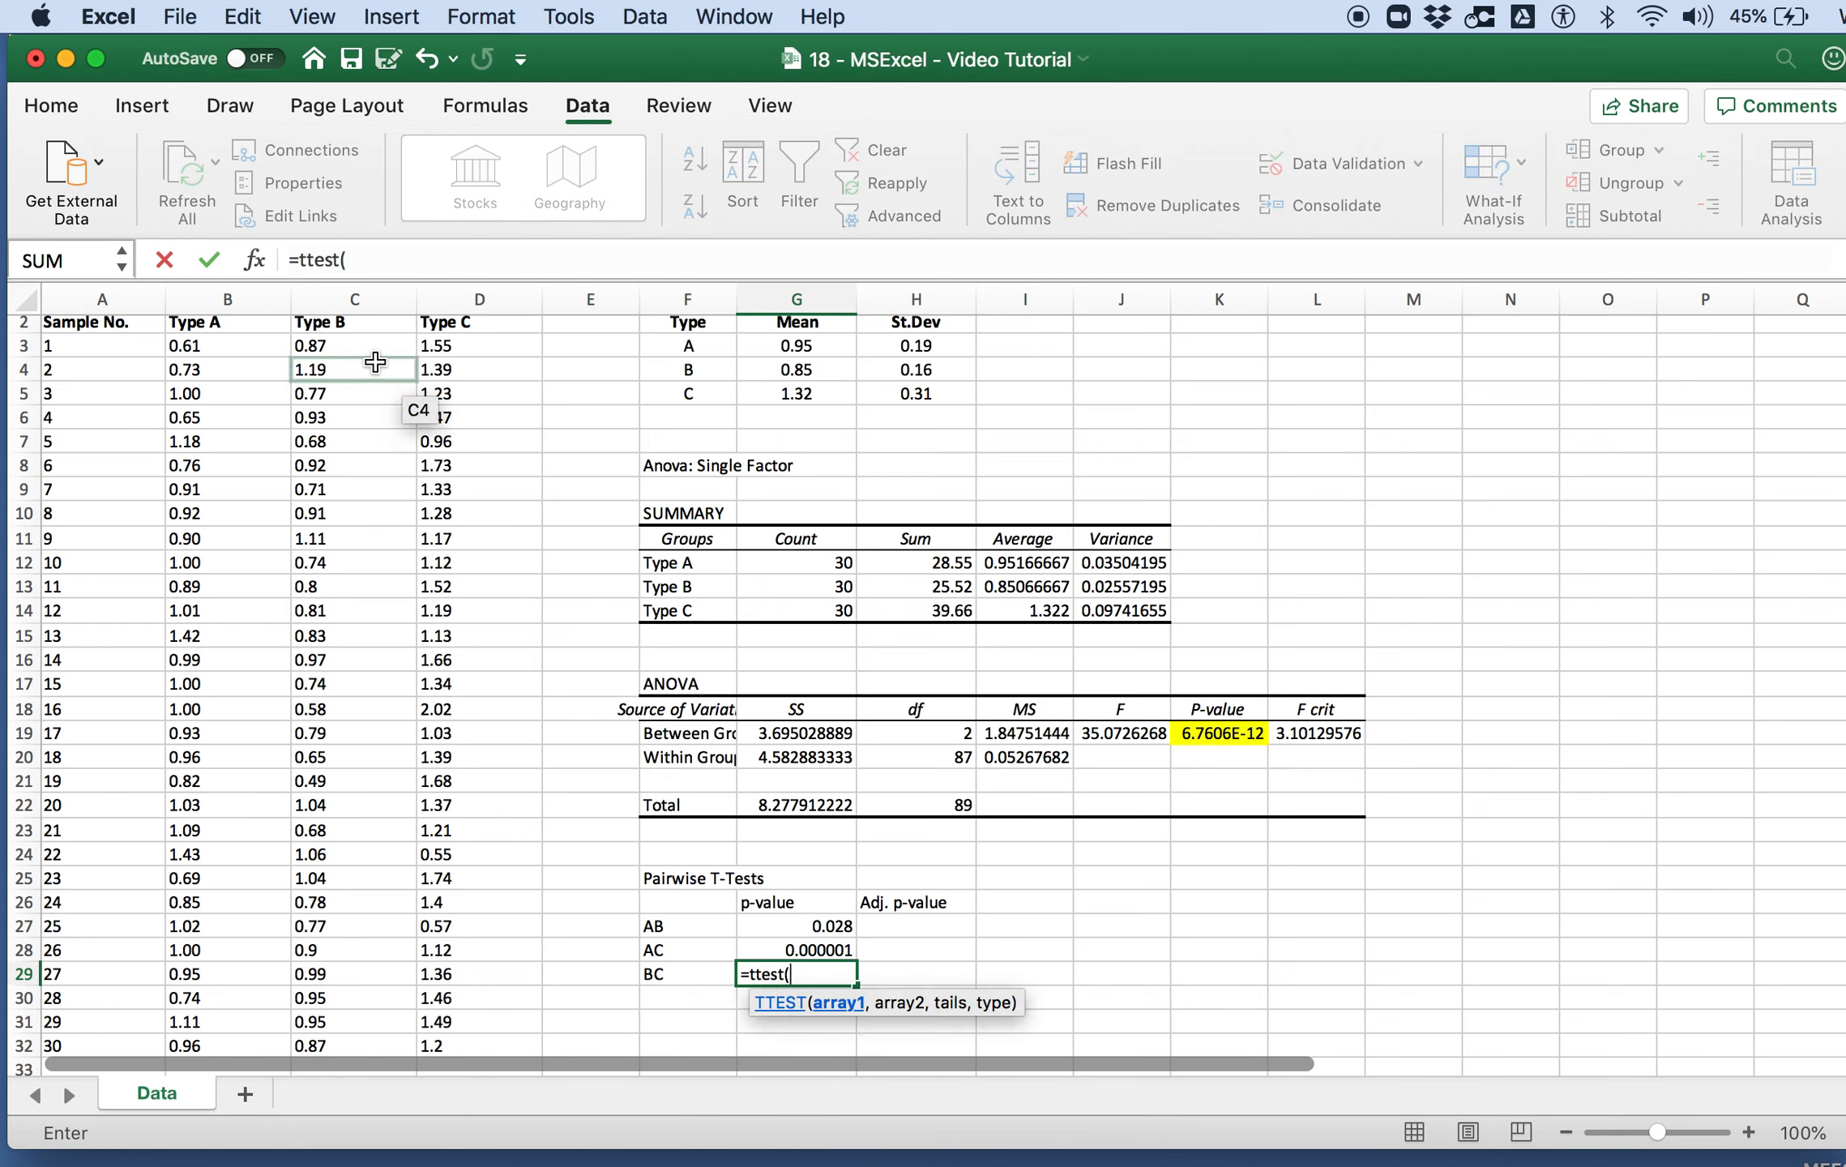
drag(369, 347, 381, 1054)
text(,)
scroll(372, 616, up, 2)
drag(451, 376, 459, 879)
scroll(450, 649, down, 3)
Step: Complete the BC t-test formula in G29 with a two-tailed distribution and the two-sample equal variance type
text(,)
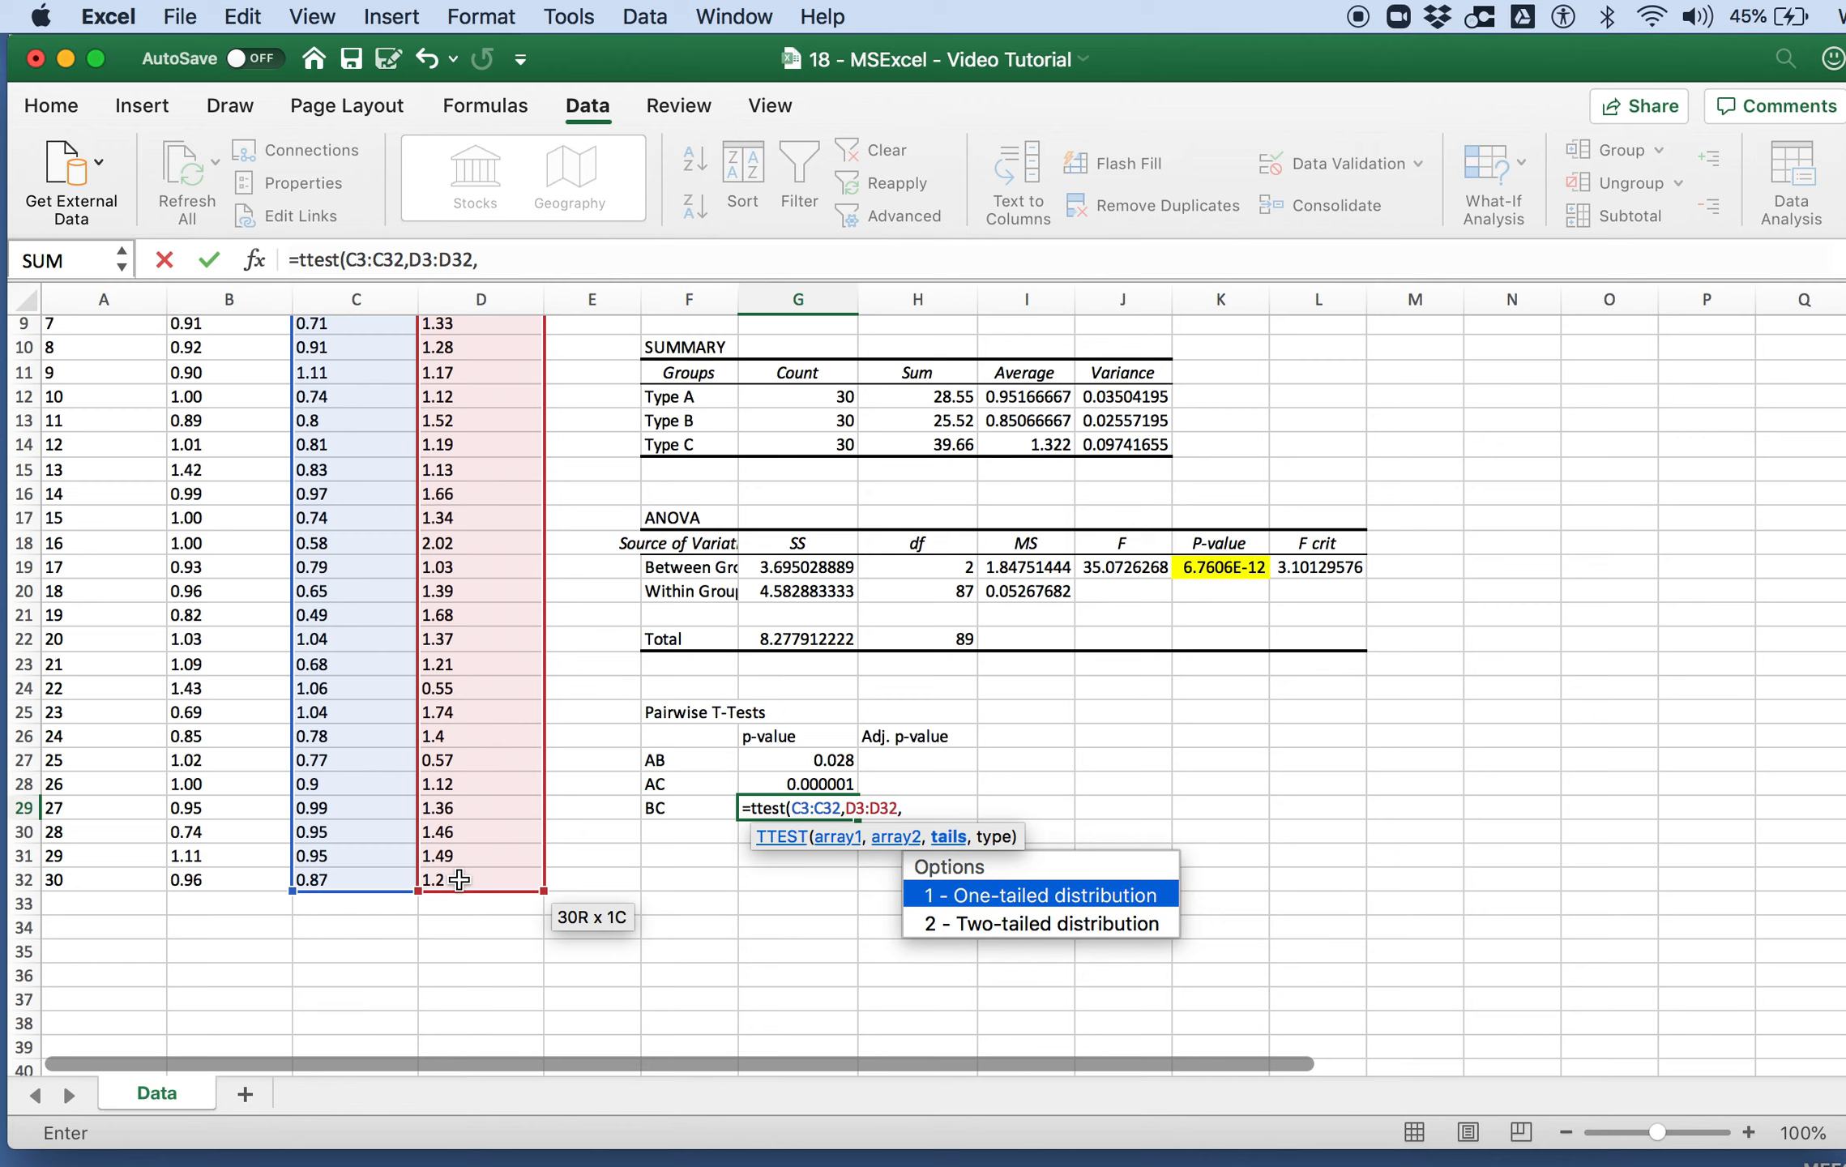
text(2,)
text(3))
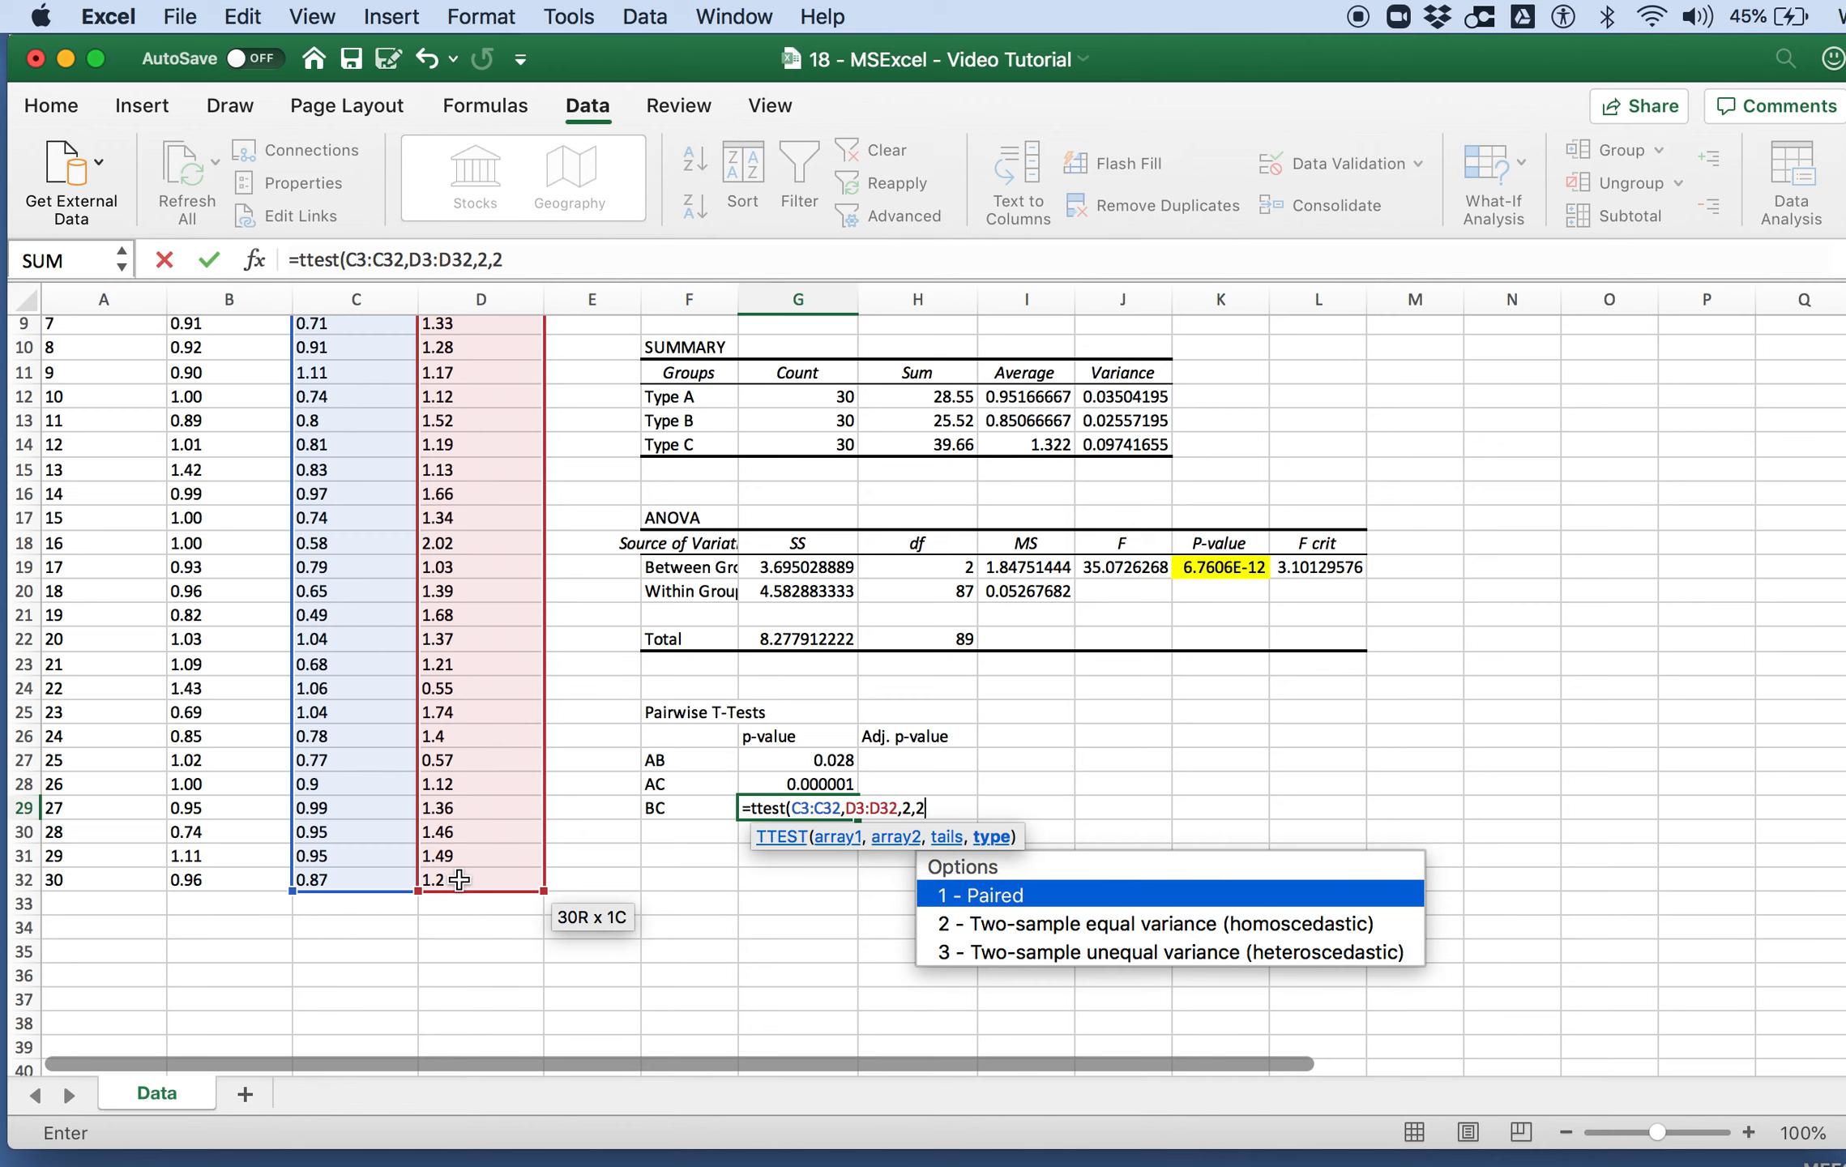
key(Return)
Step: Format the BC p-value in G29 as Number with 6 decimal places
click(835, 808)
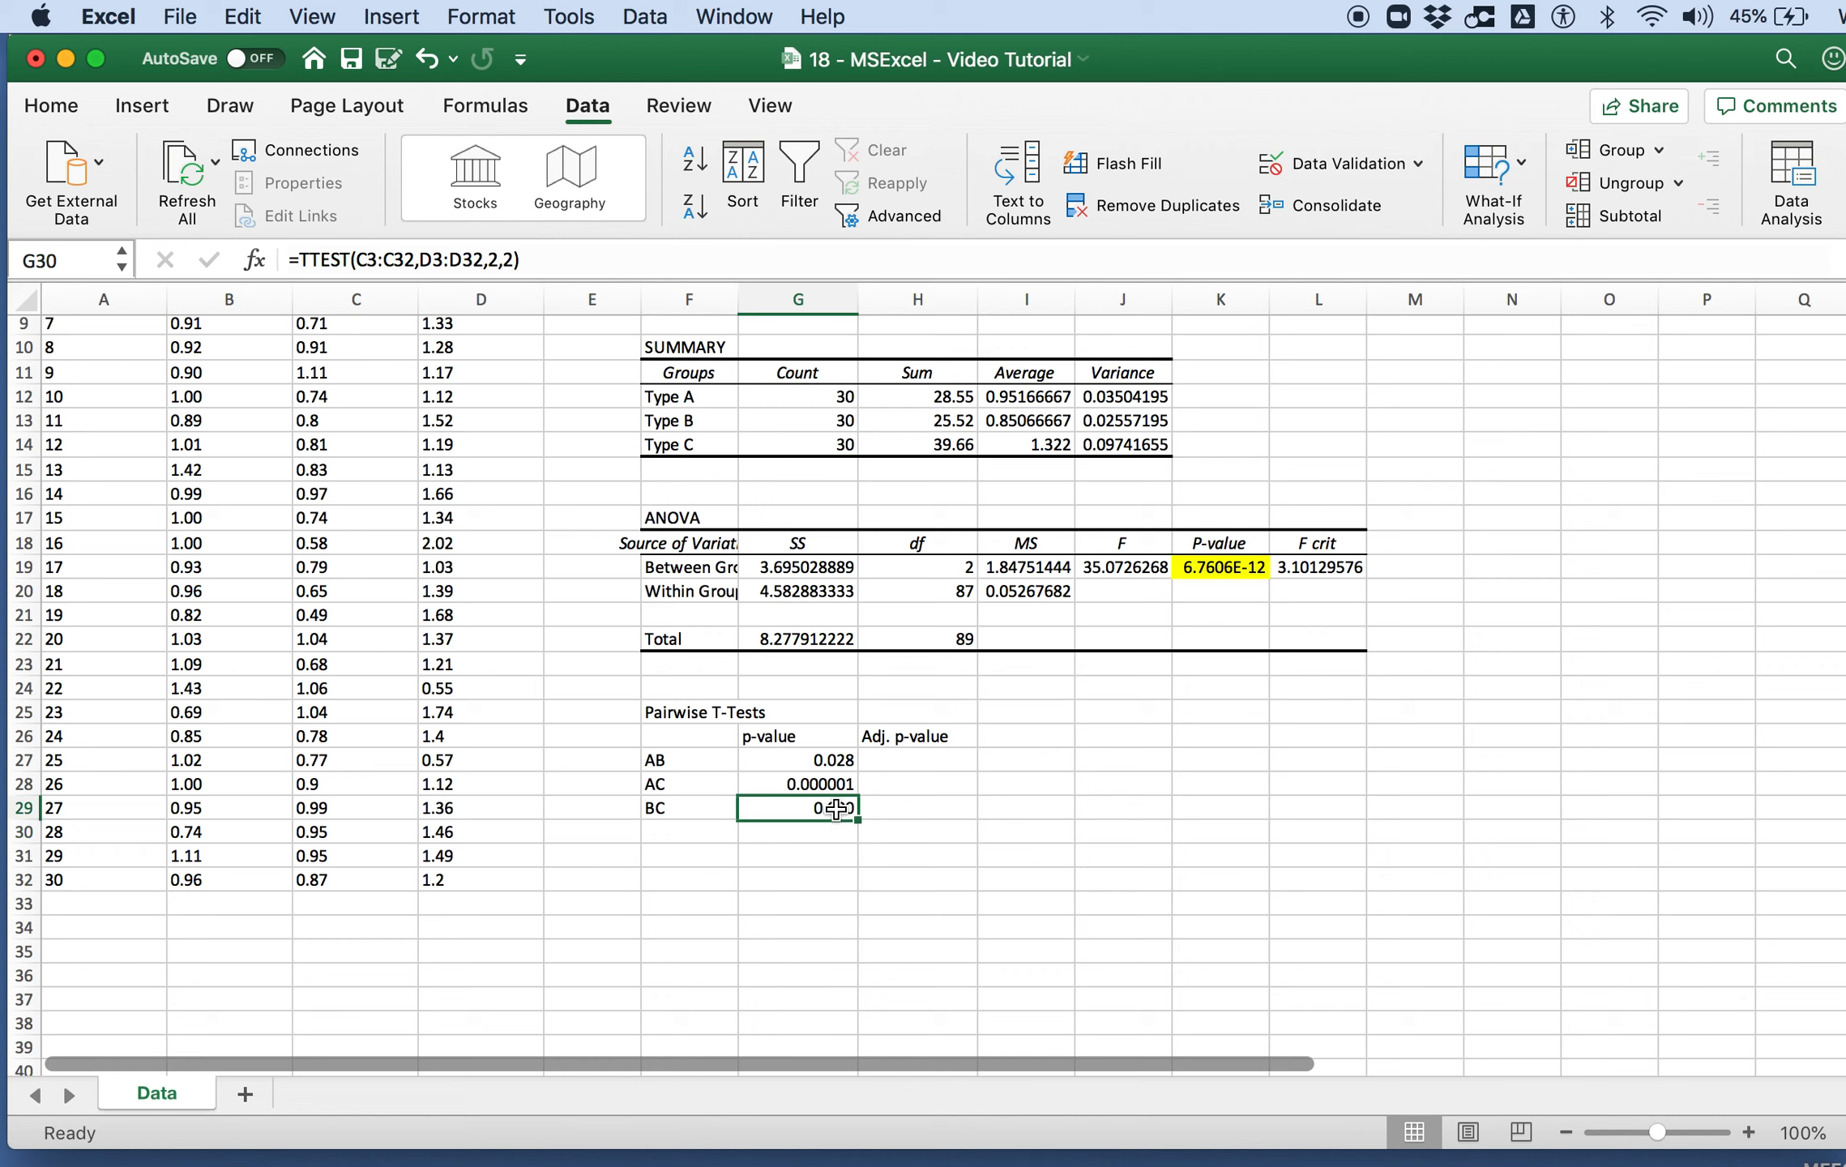
key(super+1)
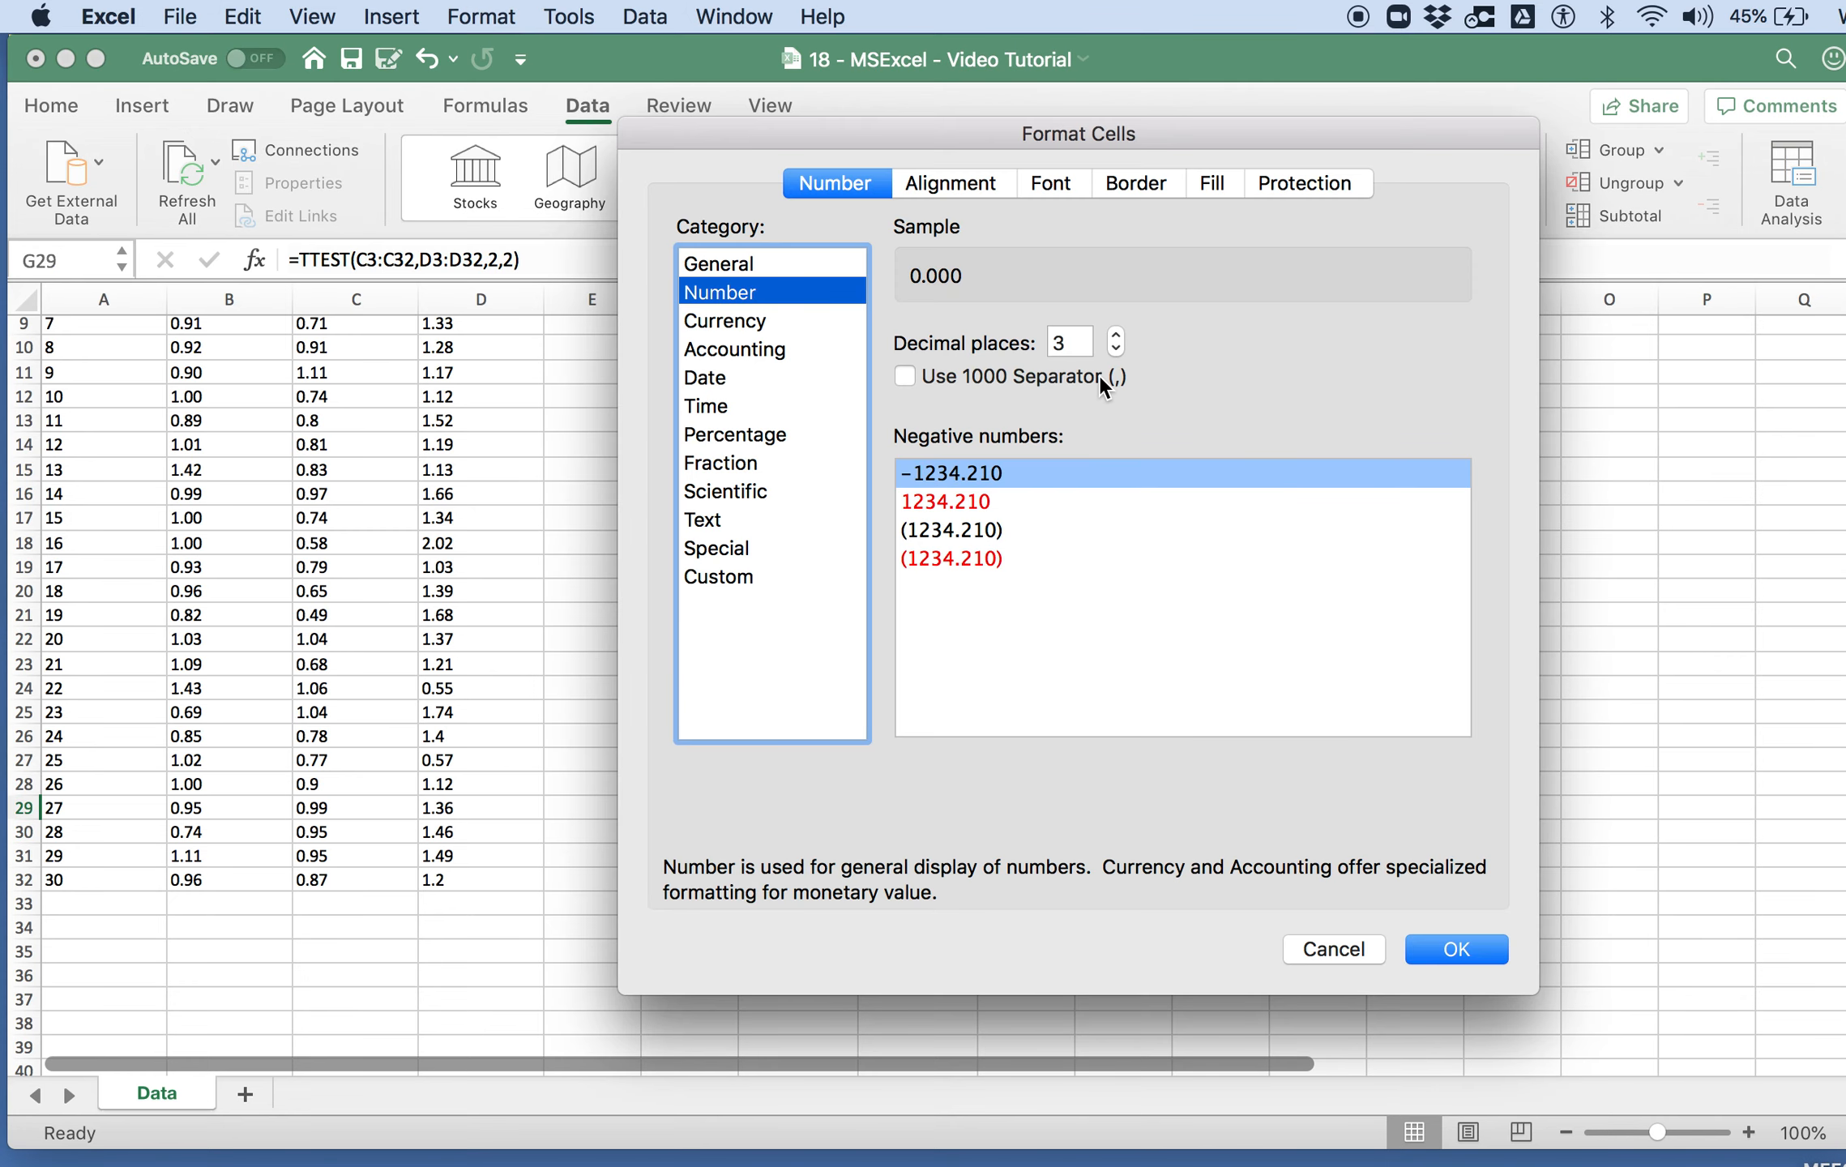
click(1116, 332)
click(1116, 332)
click(1116, 332)
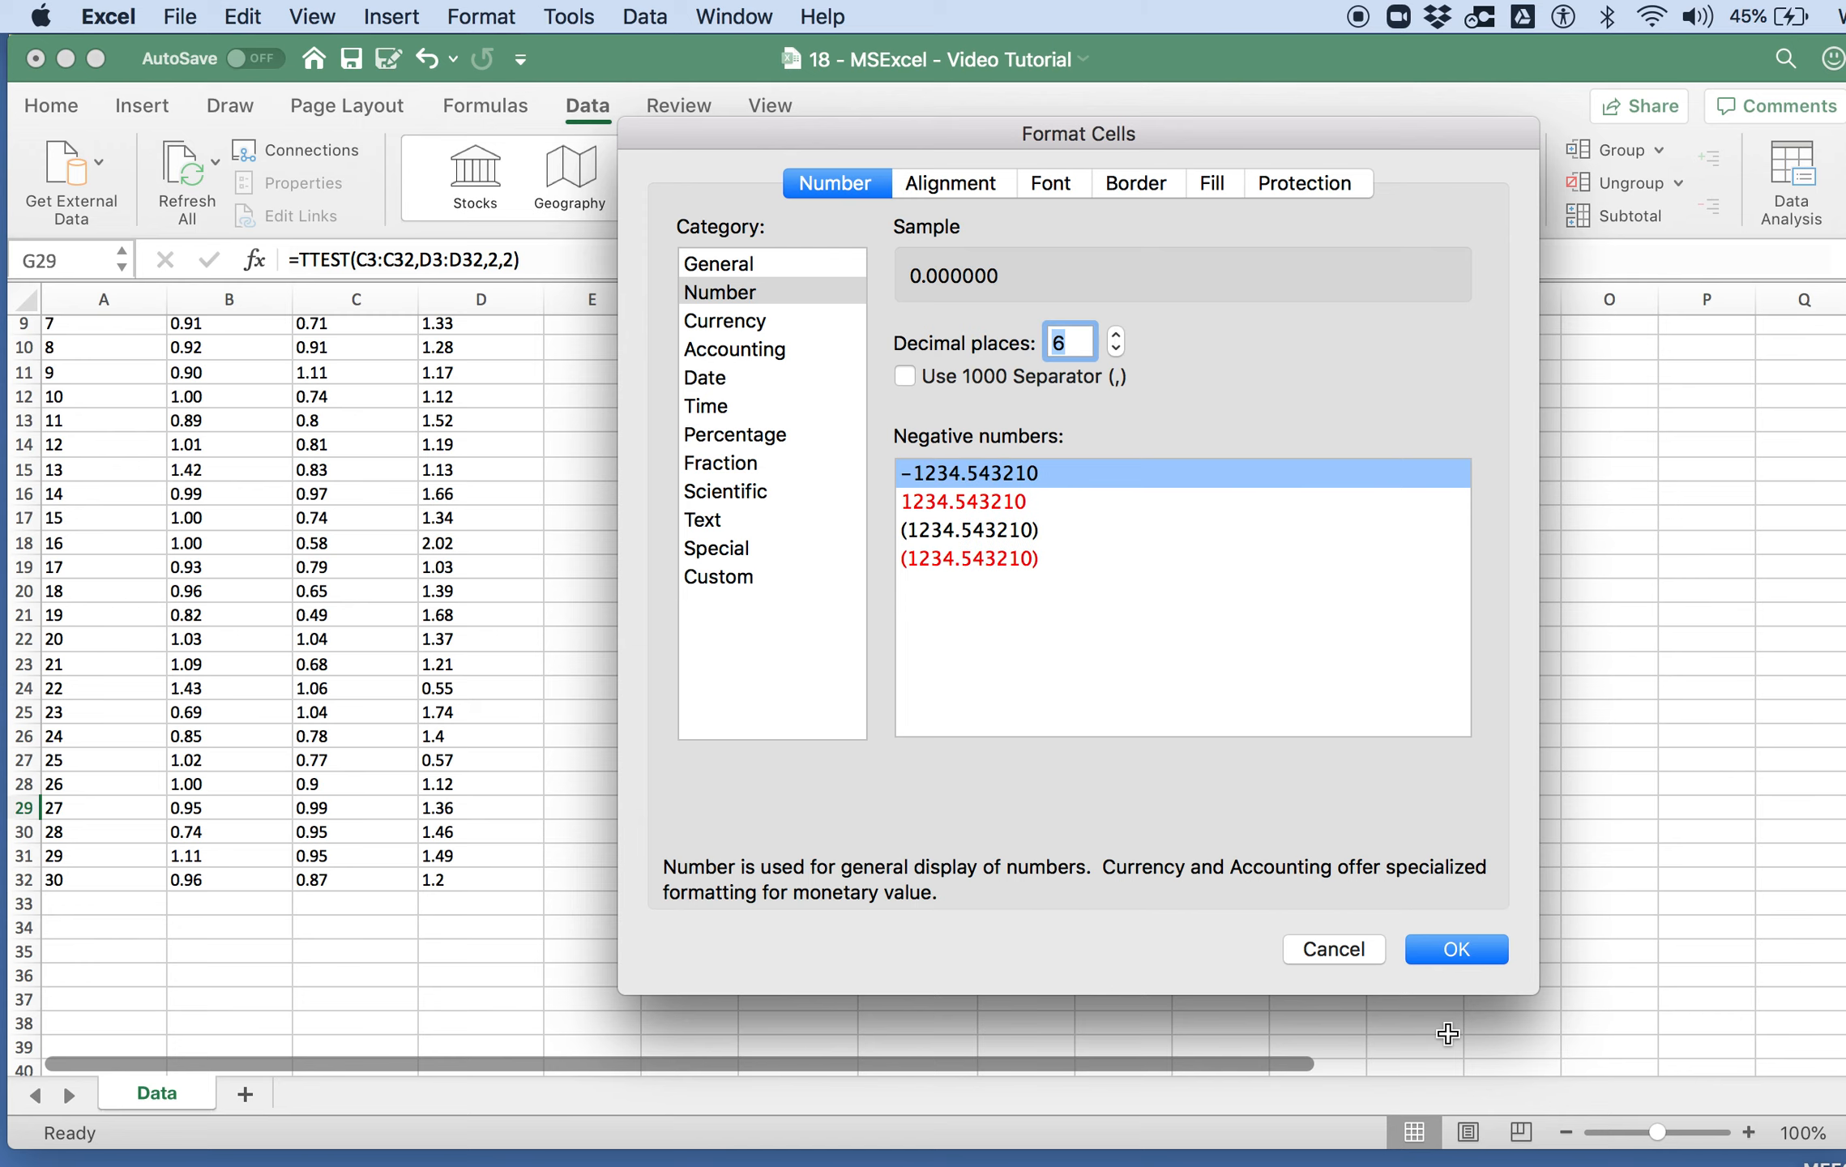
click(1442, 951)
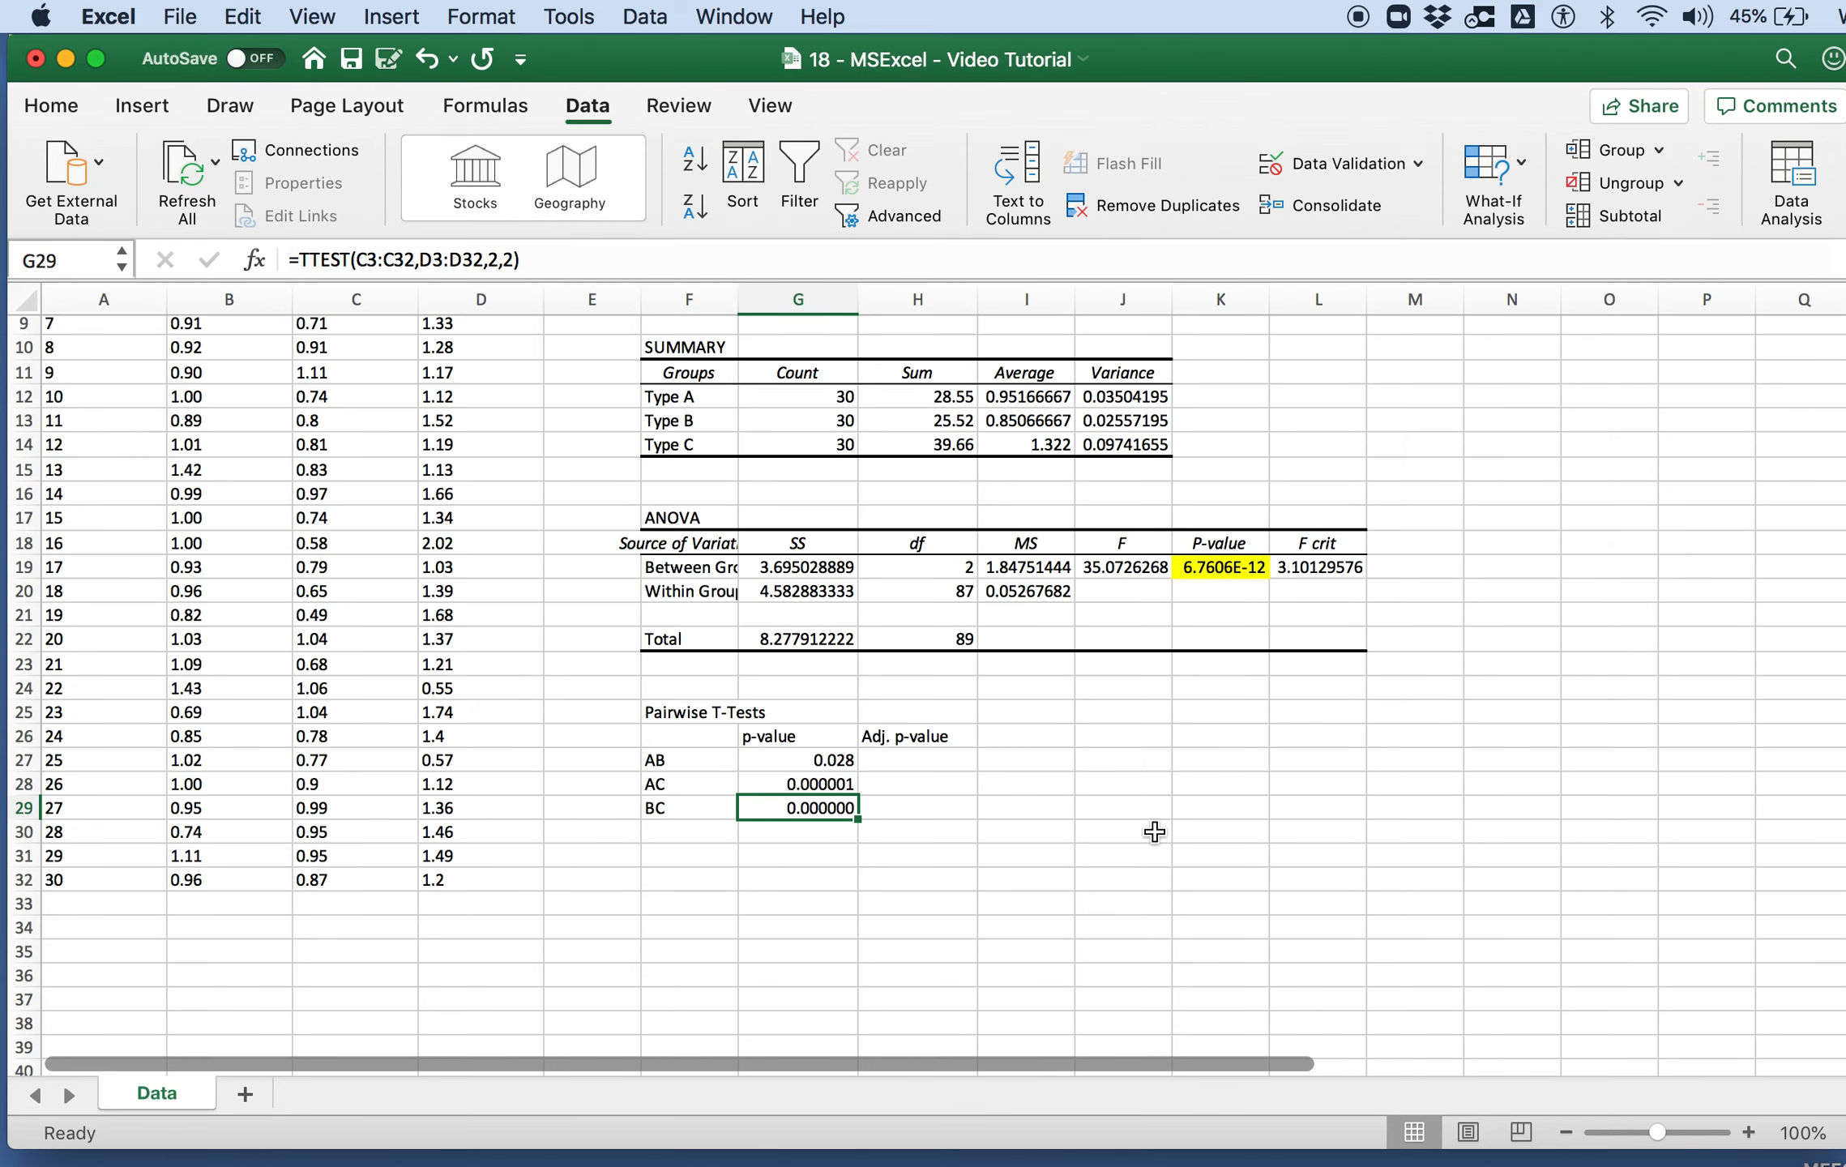
Step: Set the number format of the p-value and adjusted p-value cells G27:H29 to General
drag(833, 759, 881, 805)
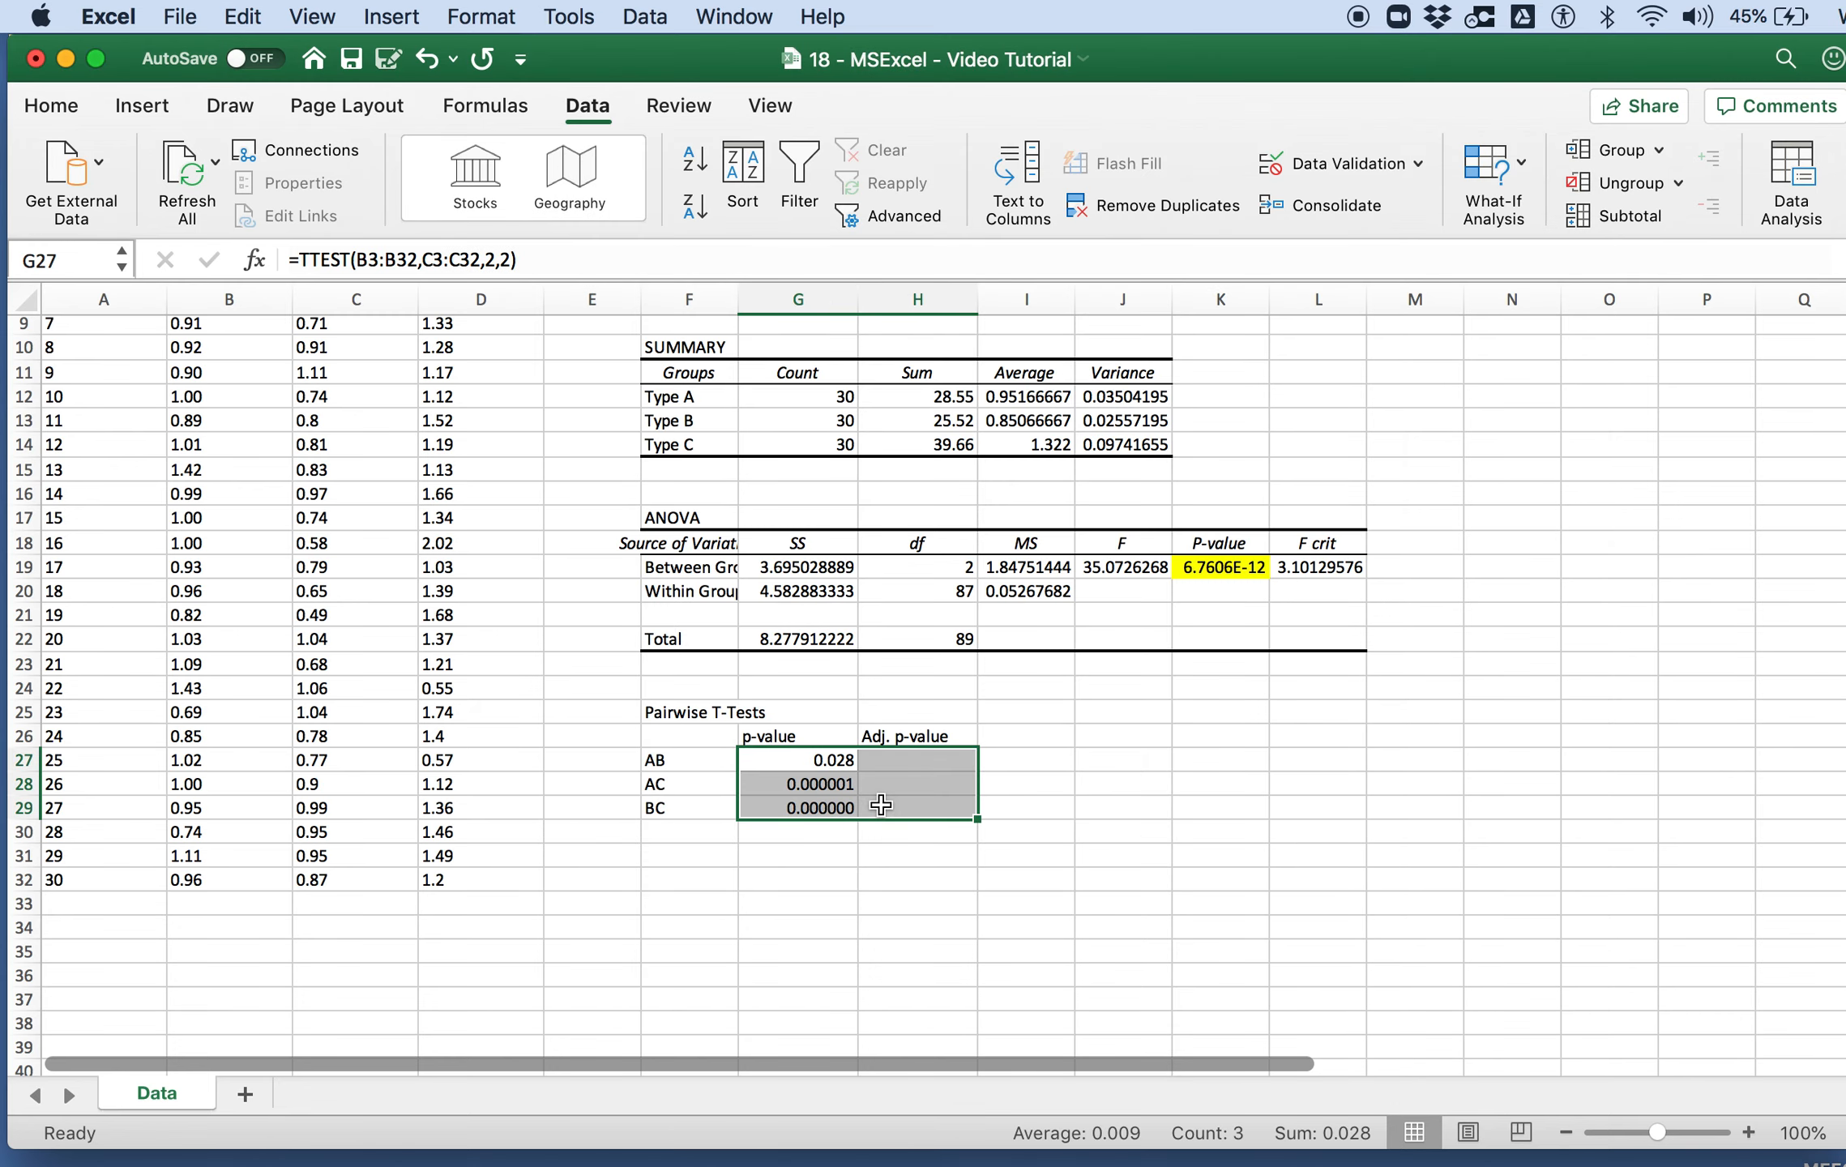
key(super+1)
click(757, 264)
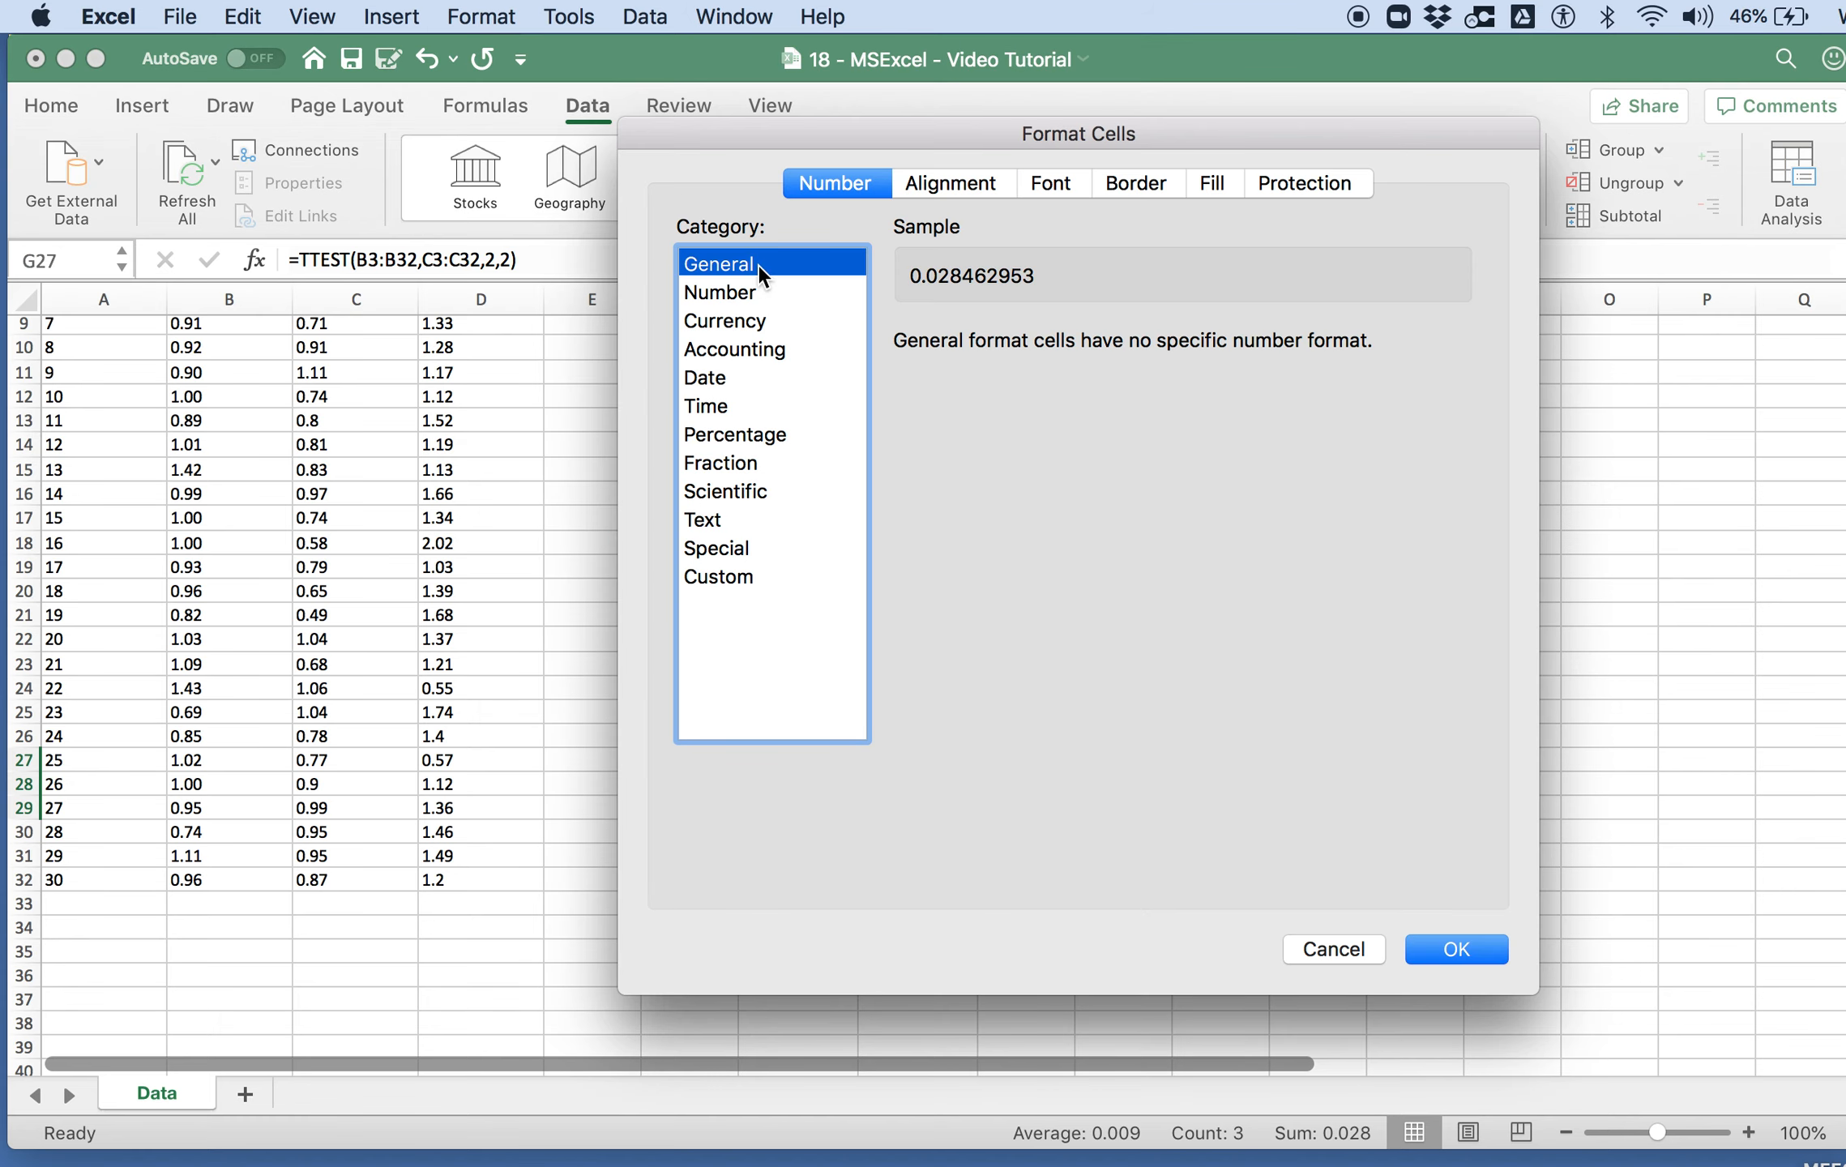
click(1443, 953)
click(1123, 831)
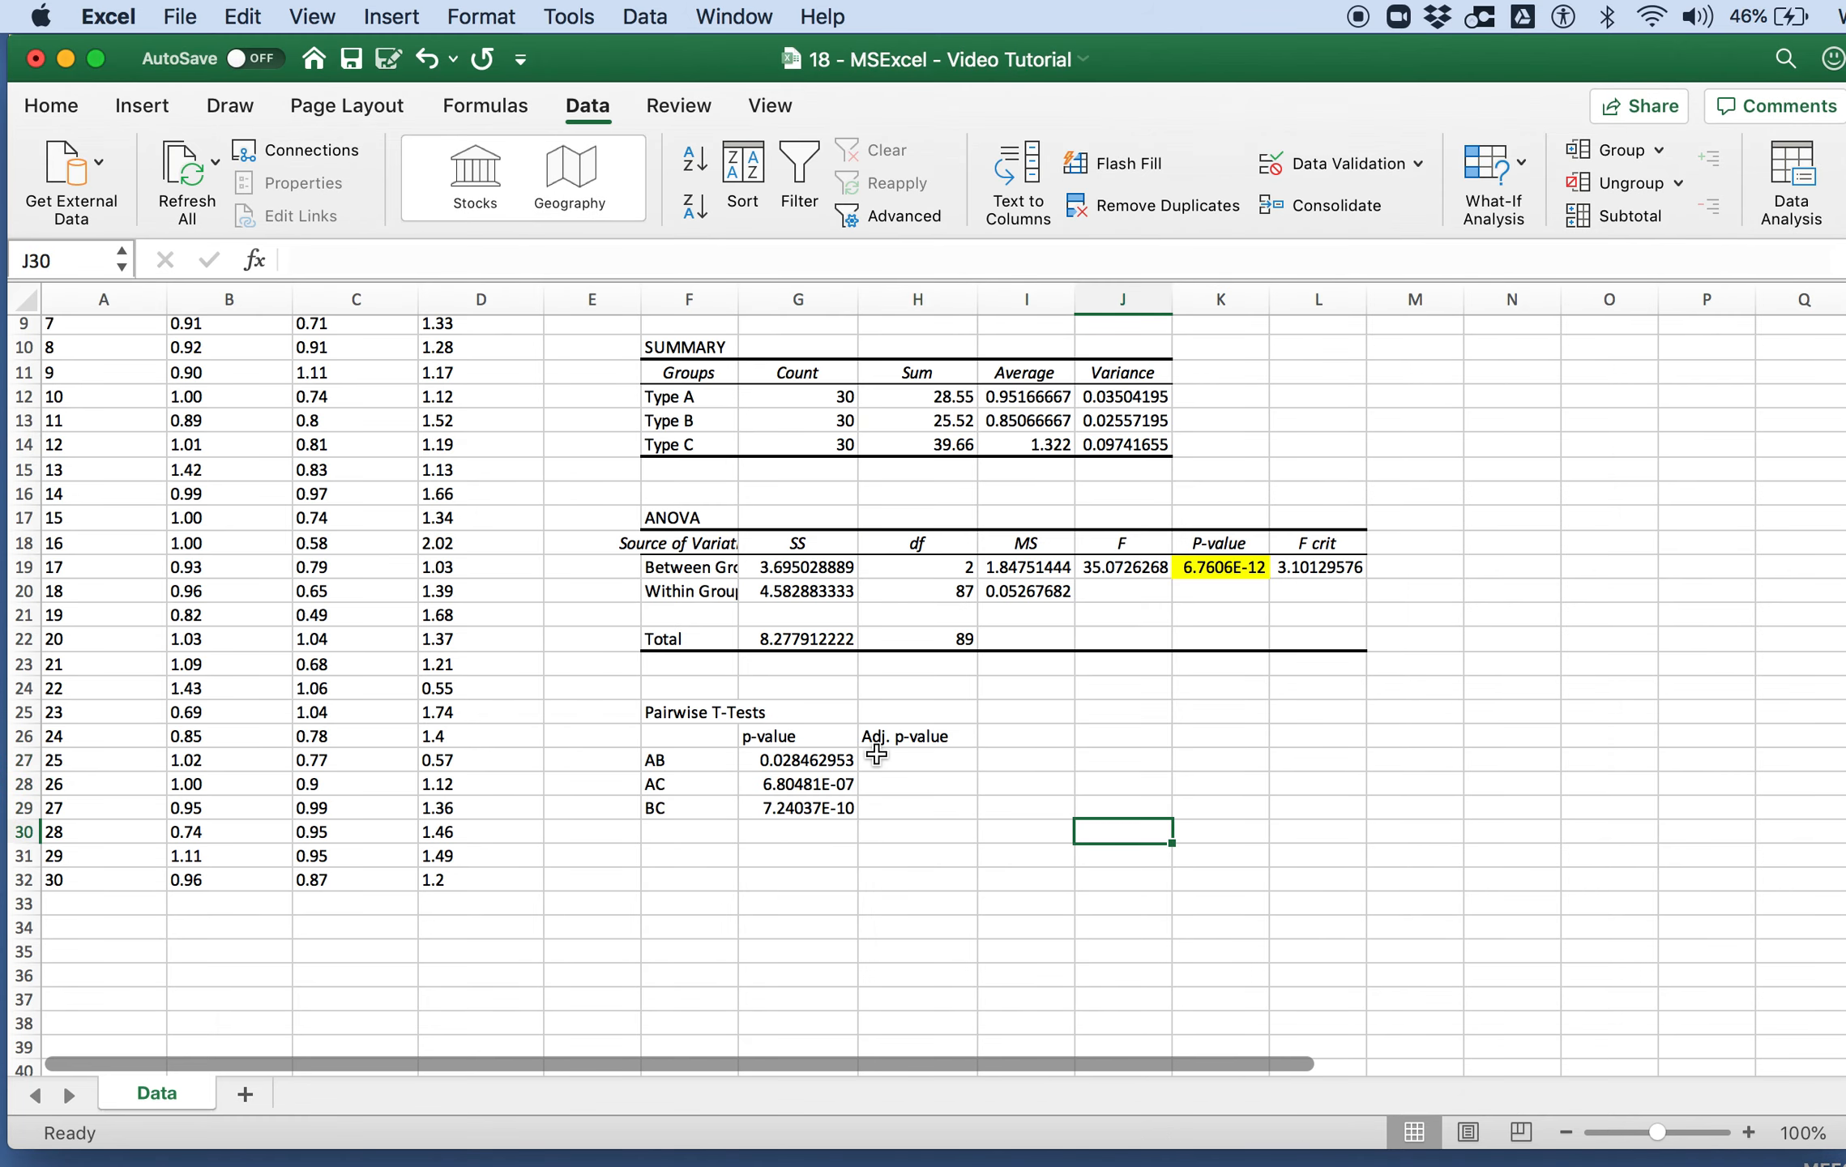
Step: Calculate the adjusted AB p-value in H27 with the formula =G27*3
click(891, 755)
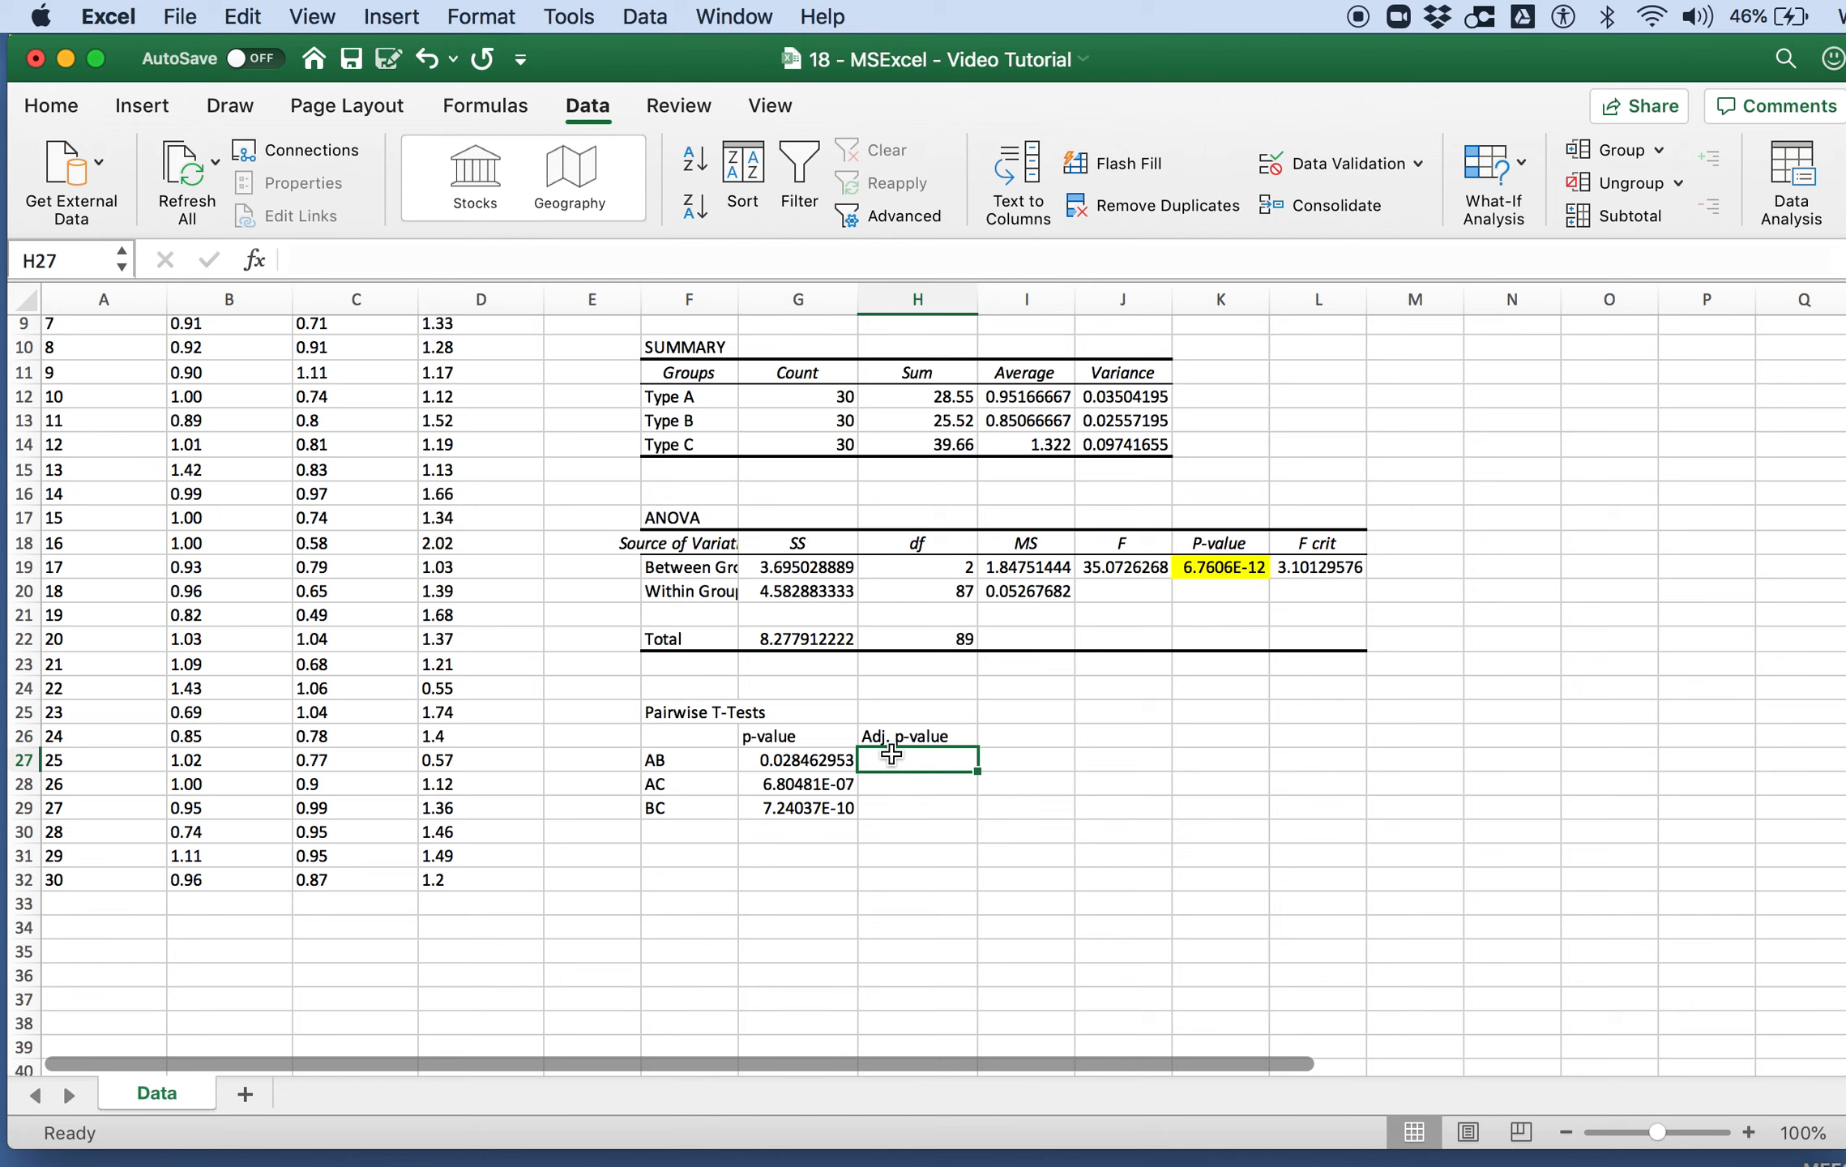
scroll(891, 755, up, 5)
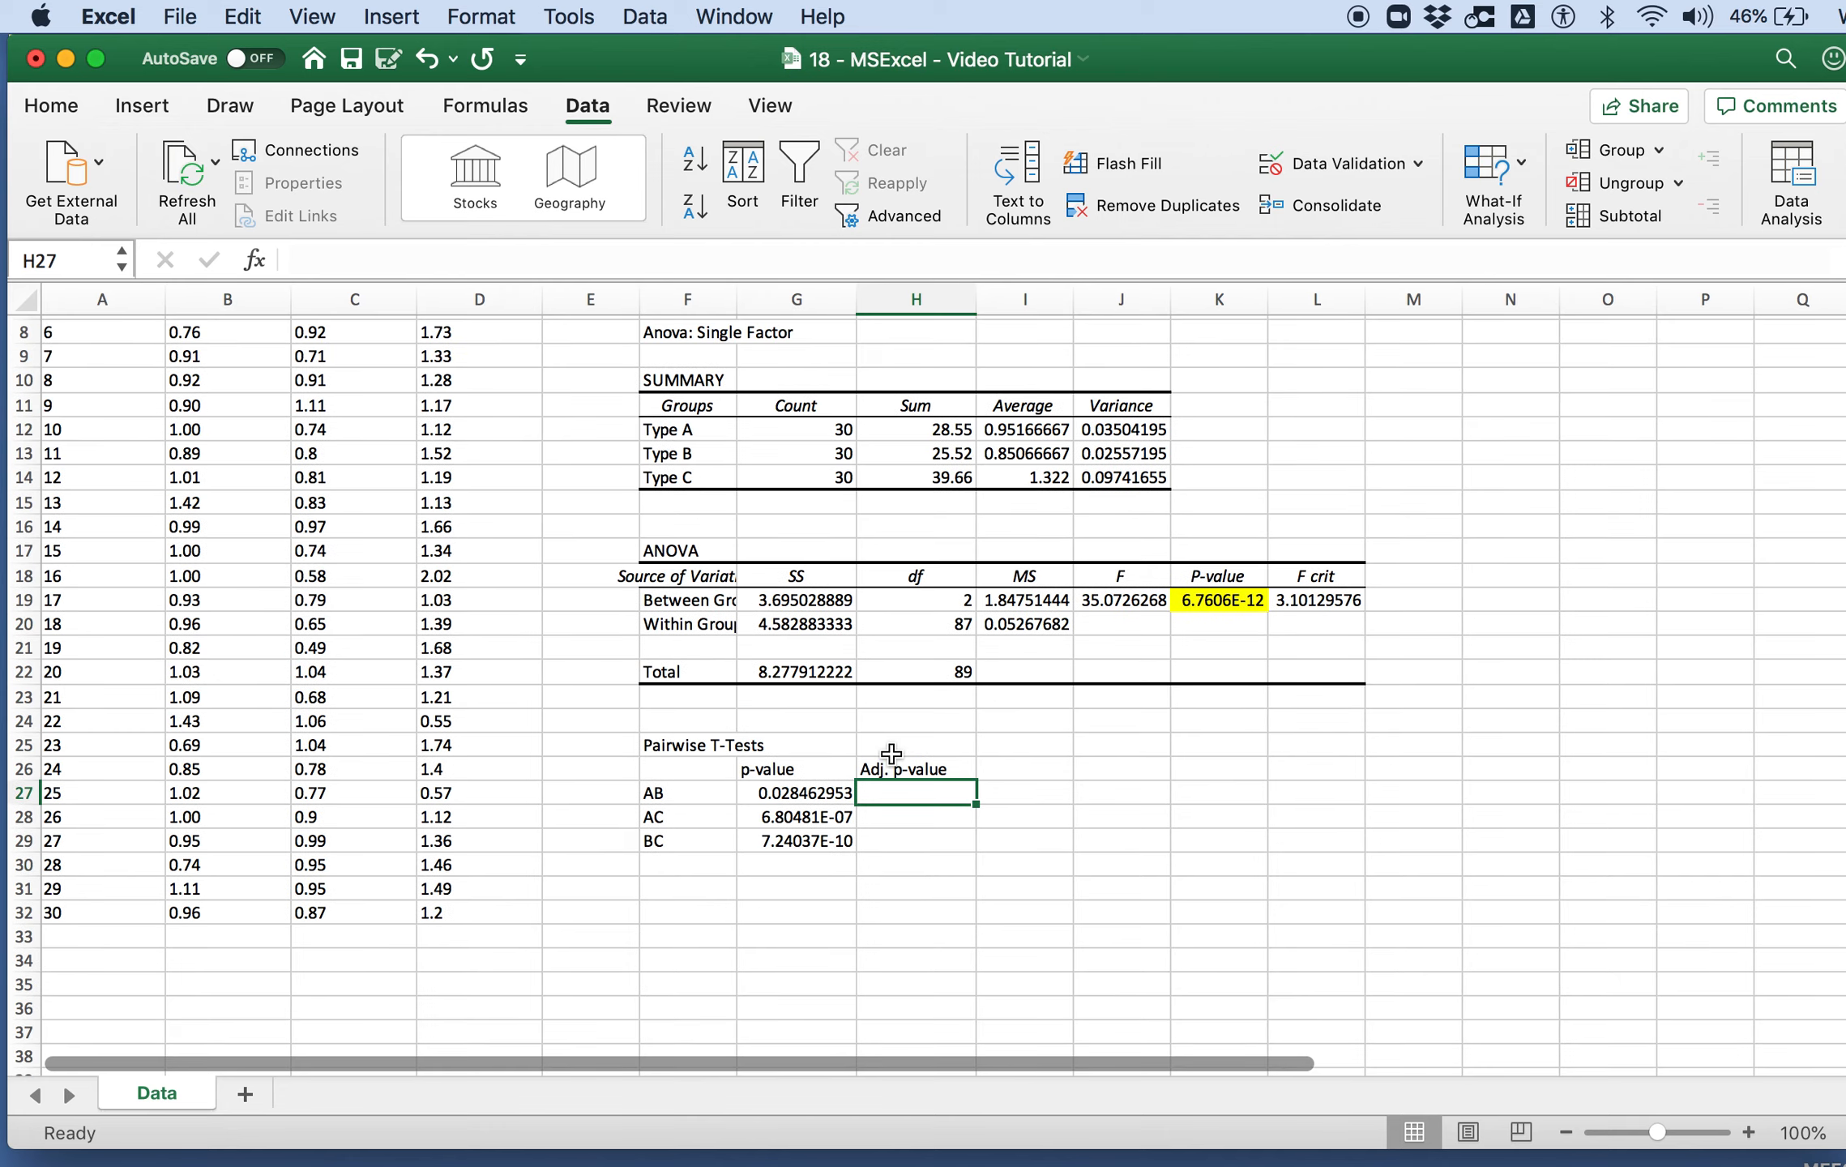
scroll(892, 754, down, 6)
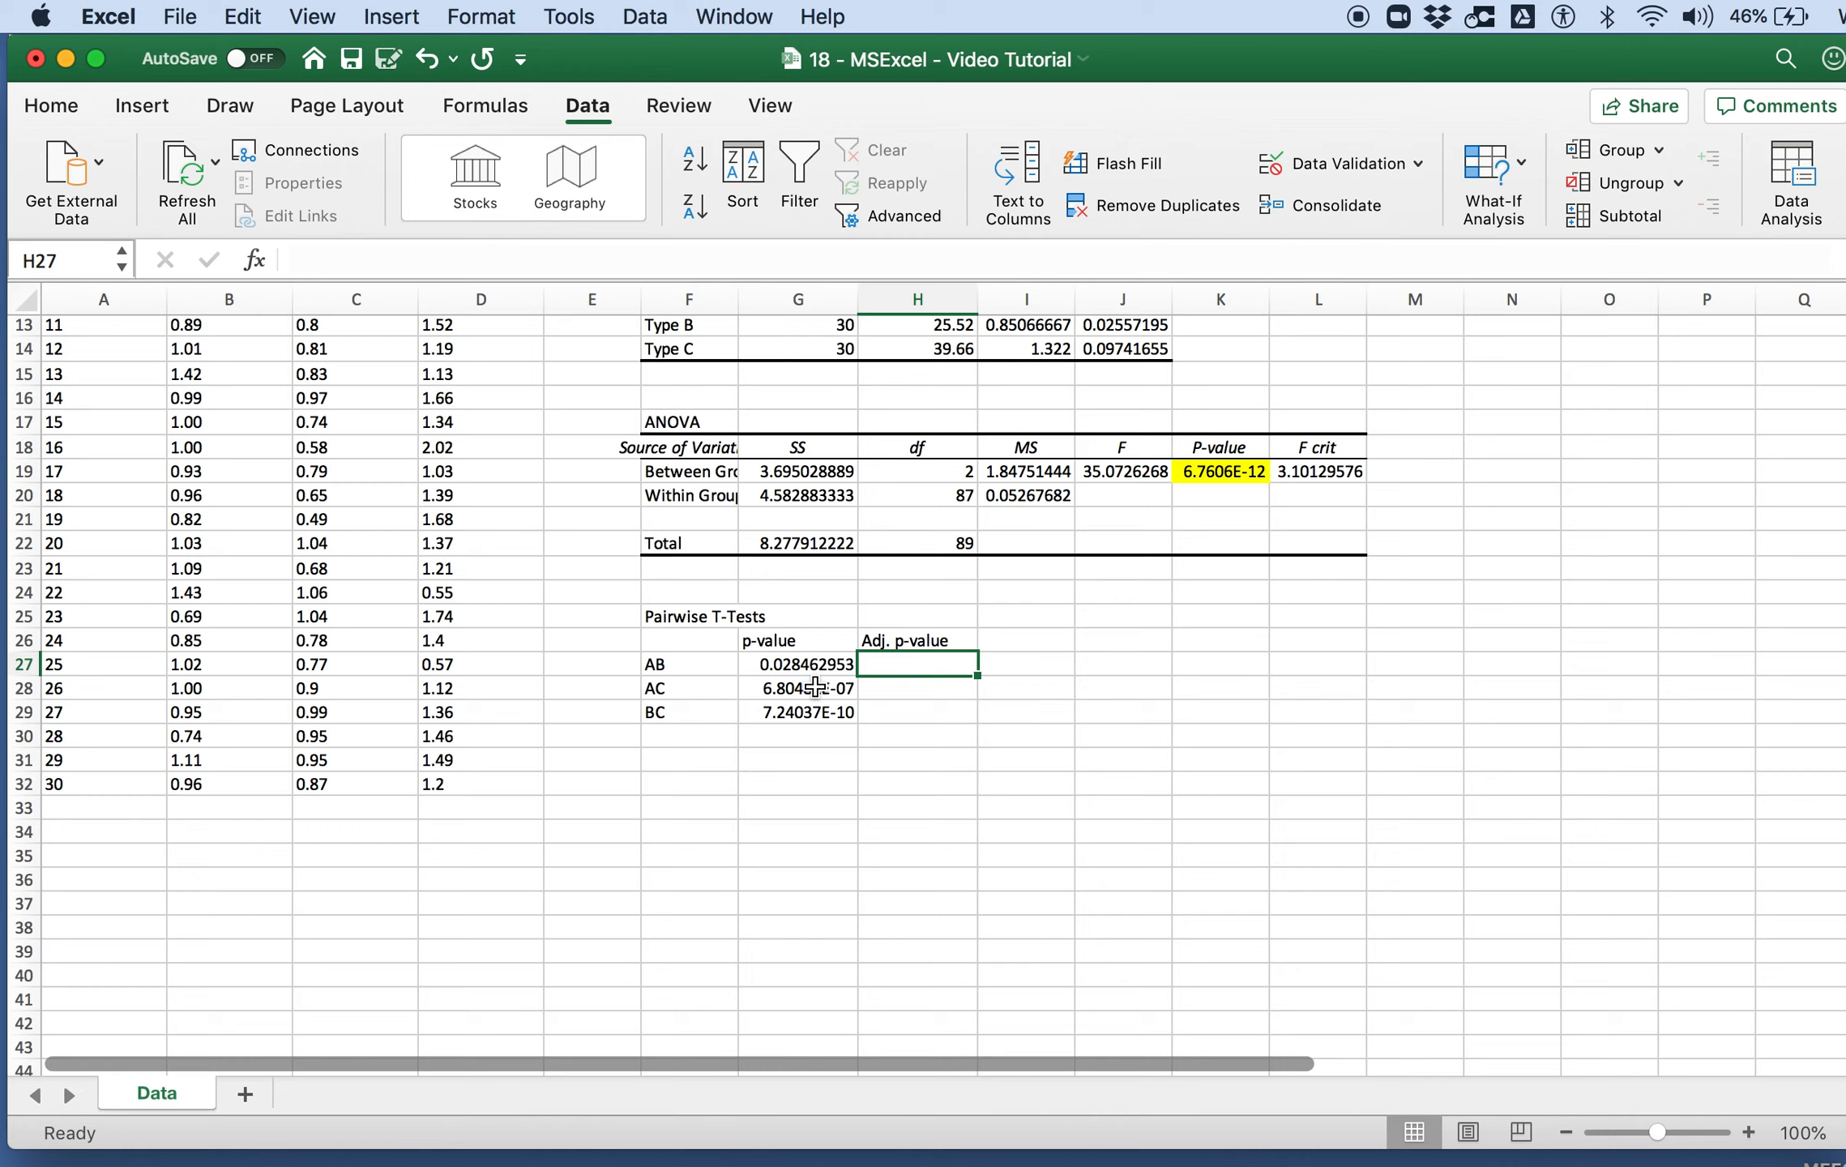
text(=)
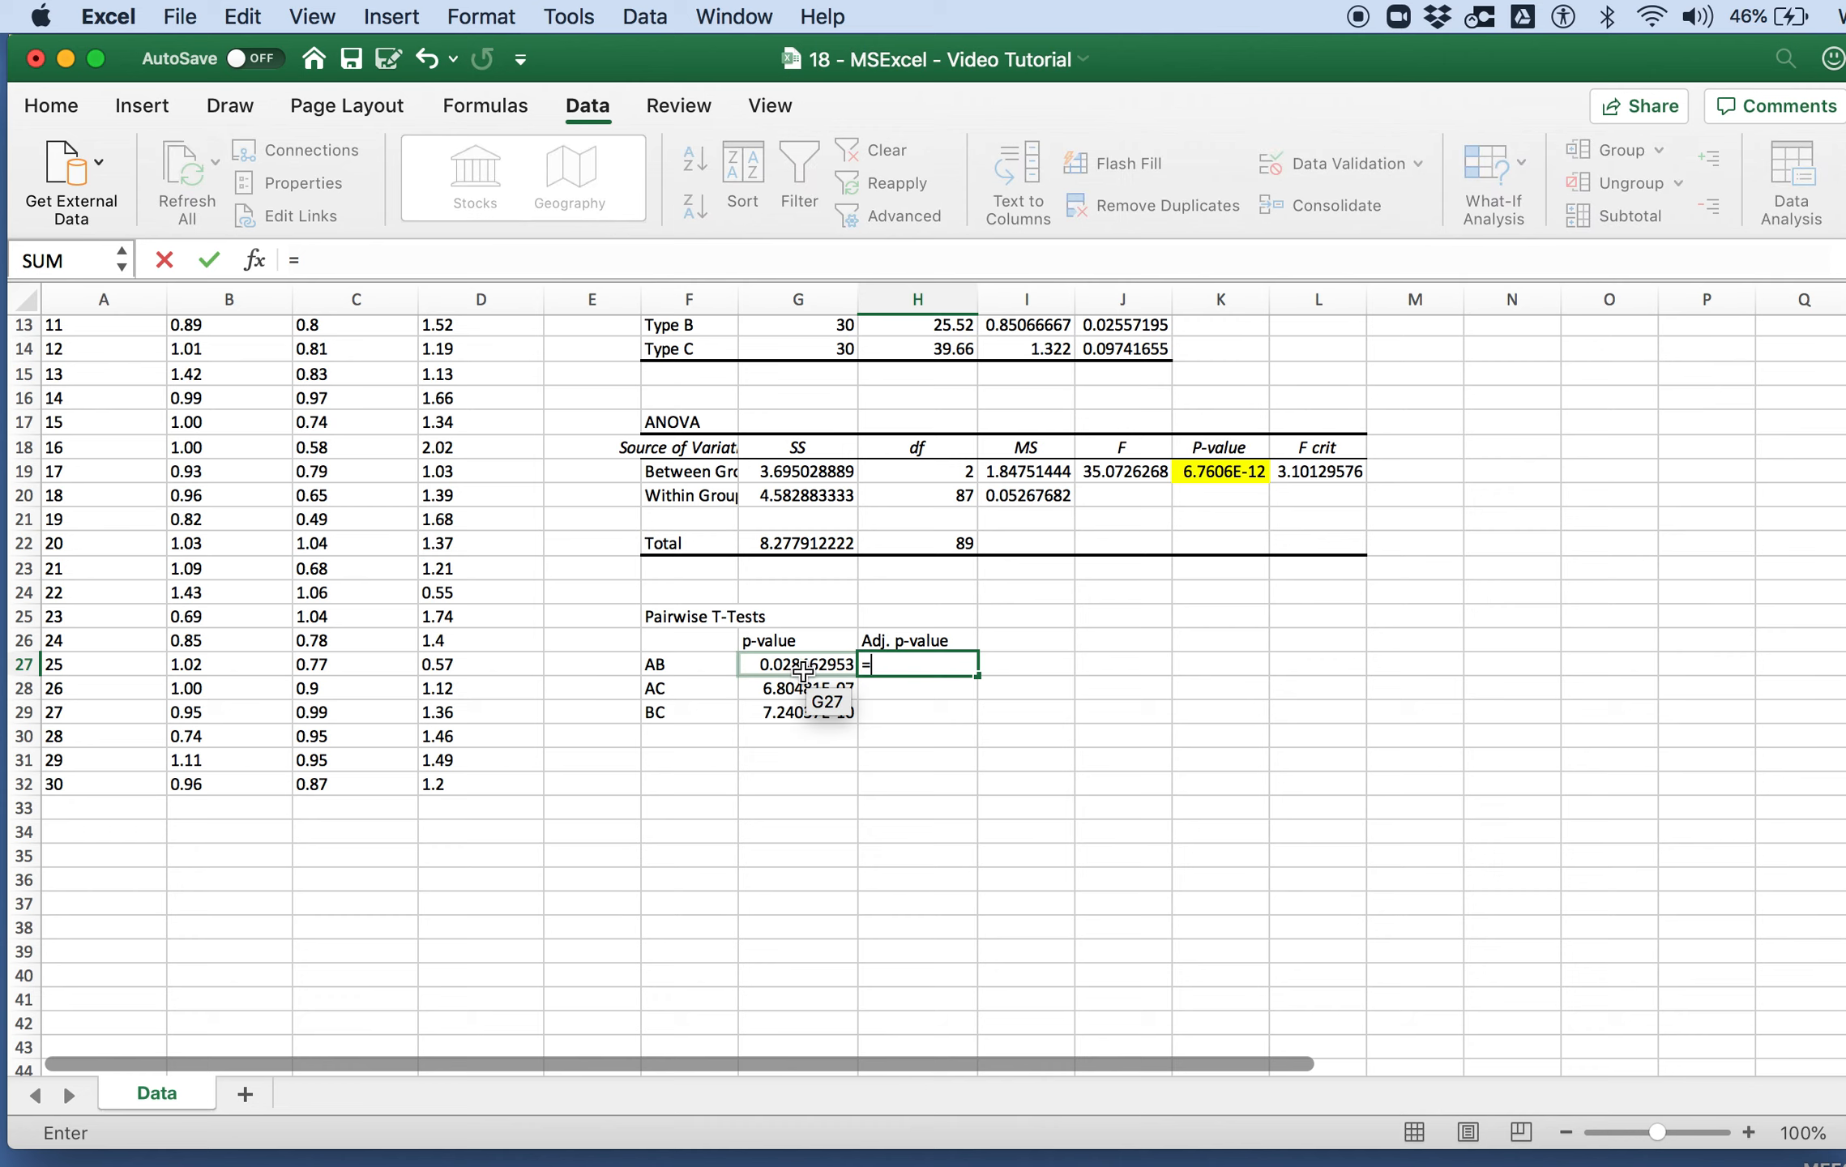
click(801, 666)
text(*)
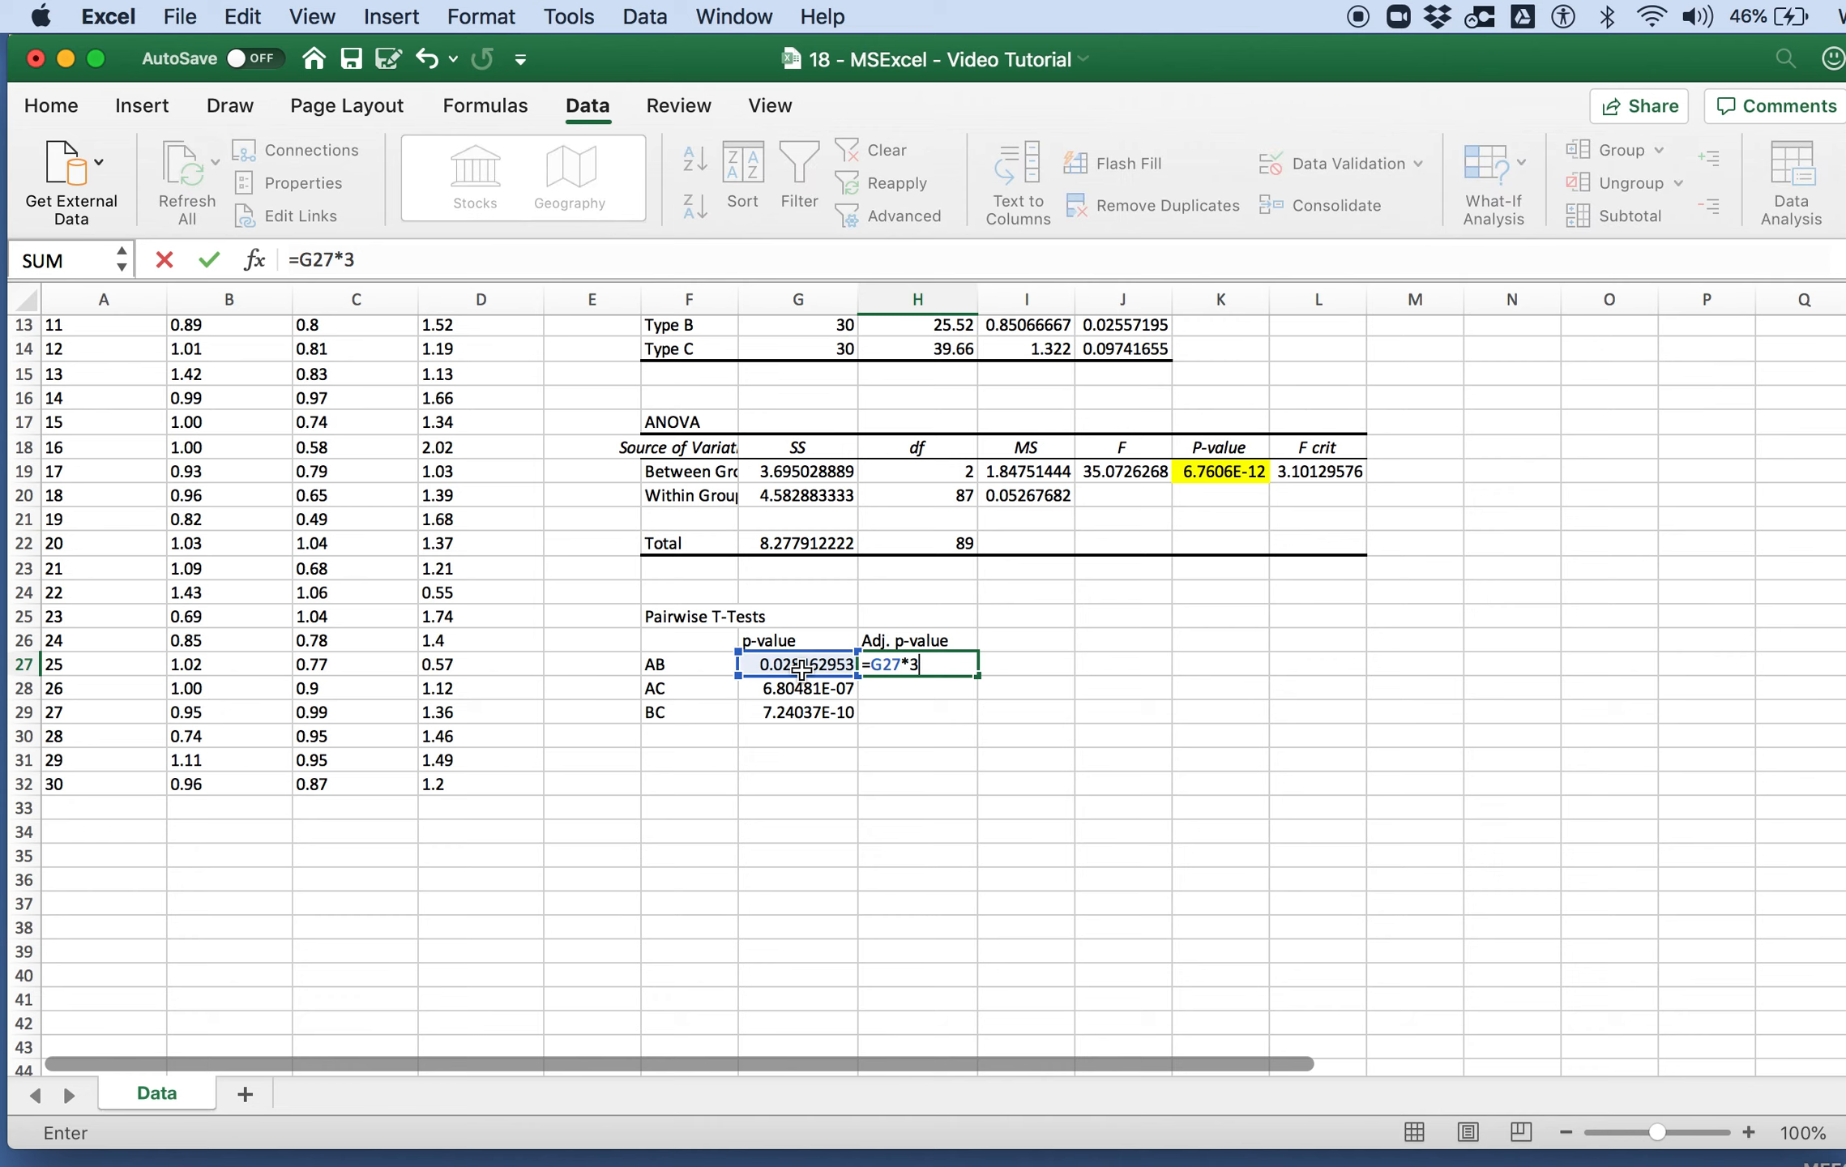
text(3))
key(Return)
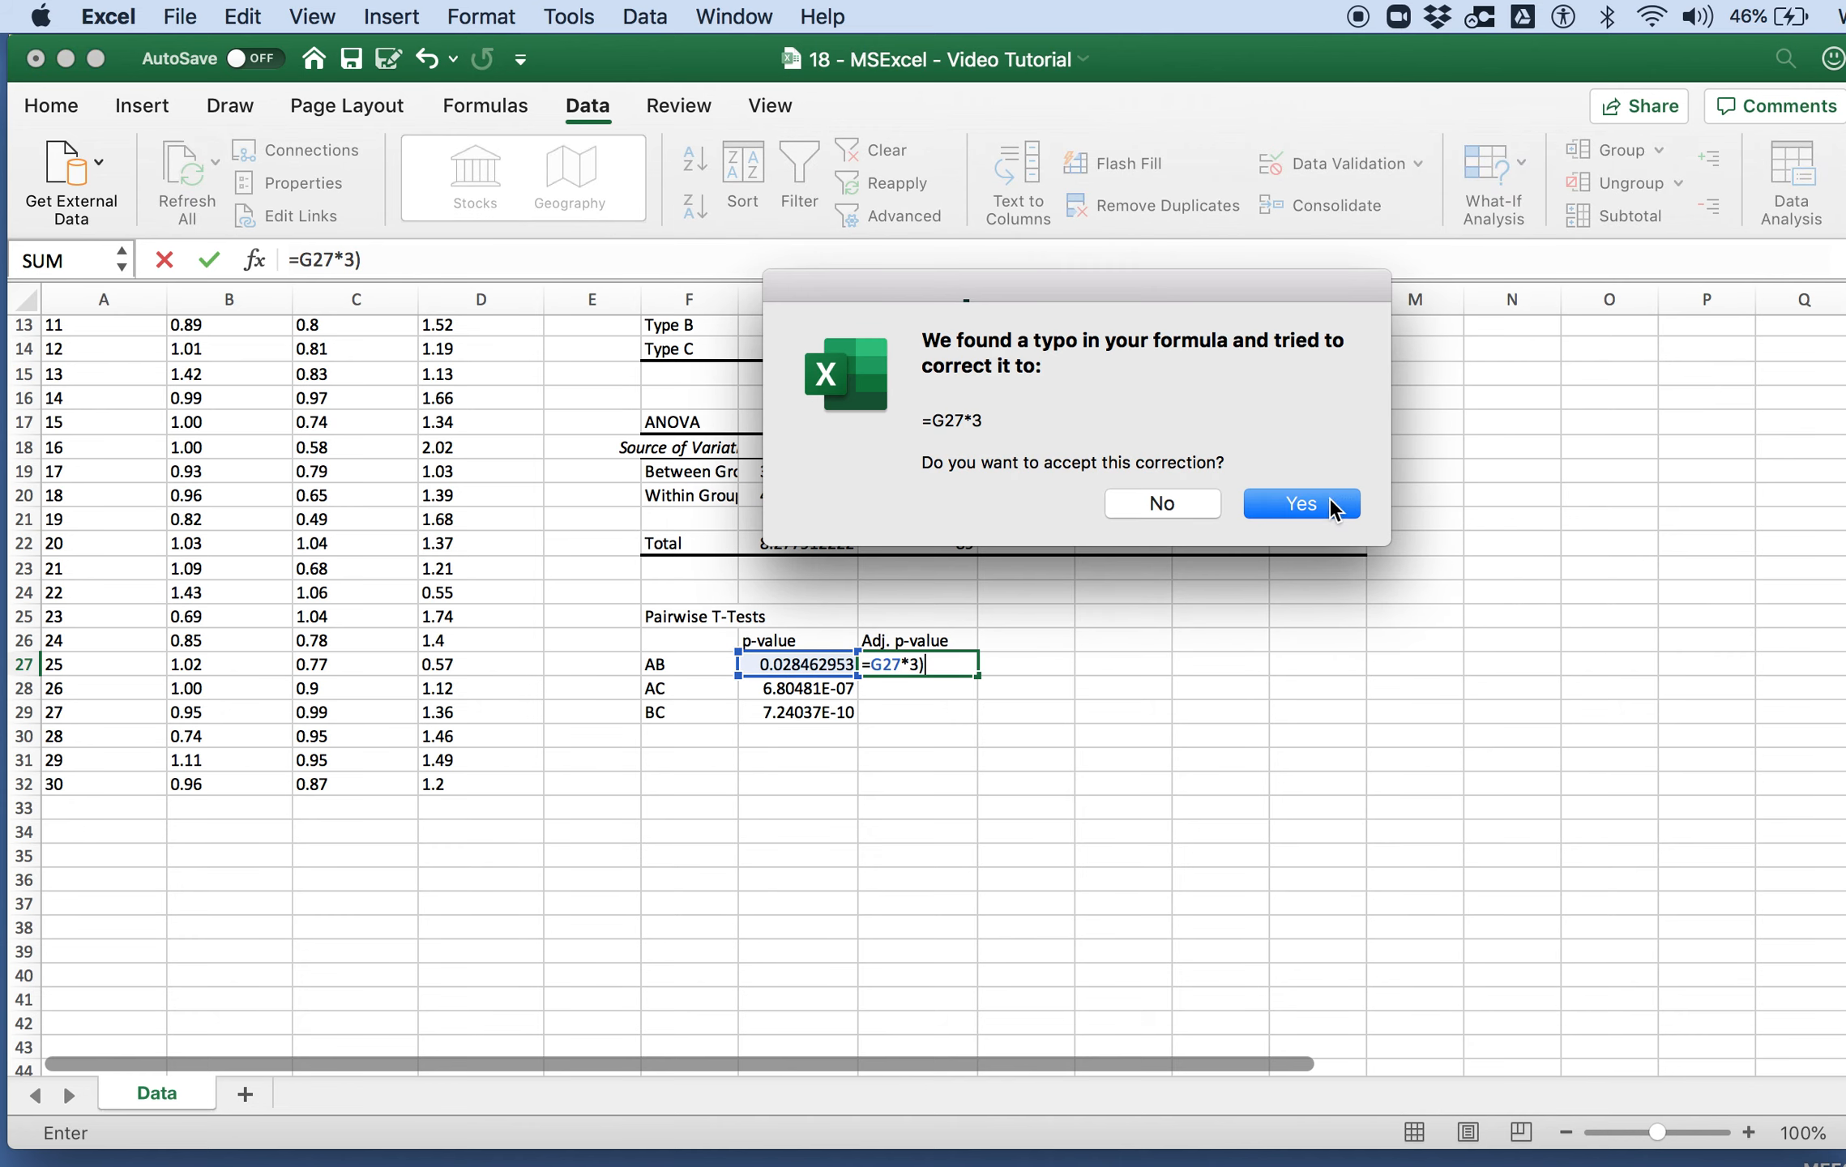
click(1301, 504)
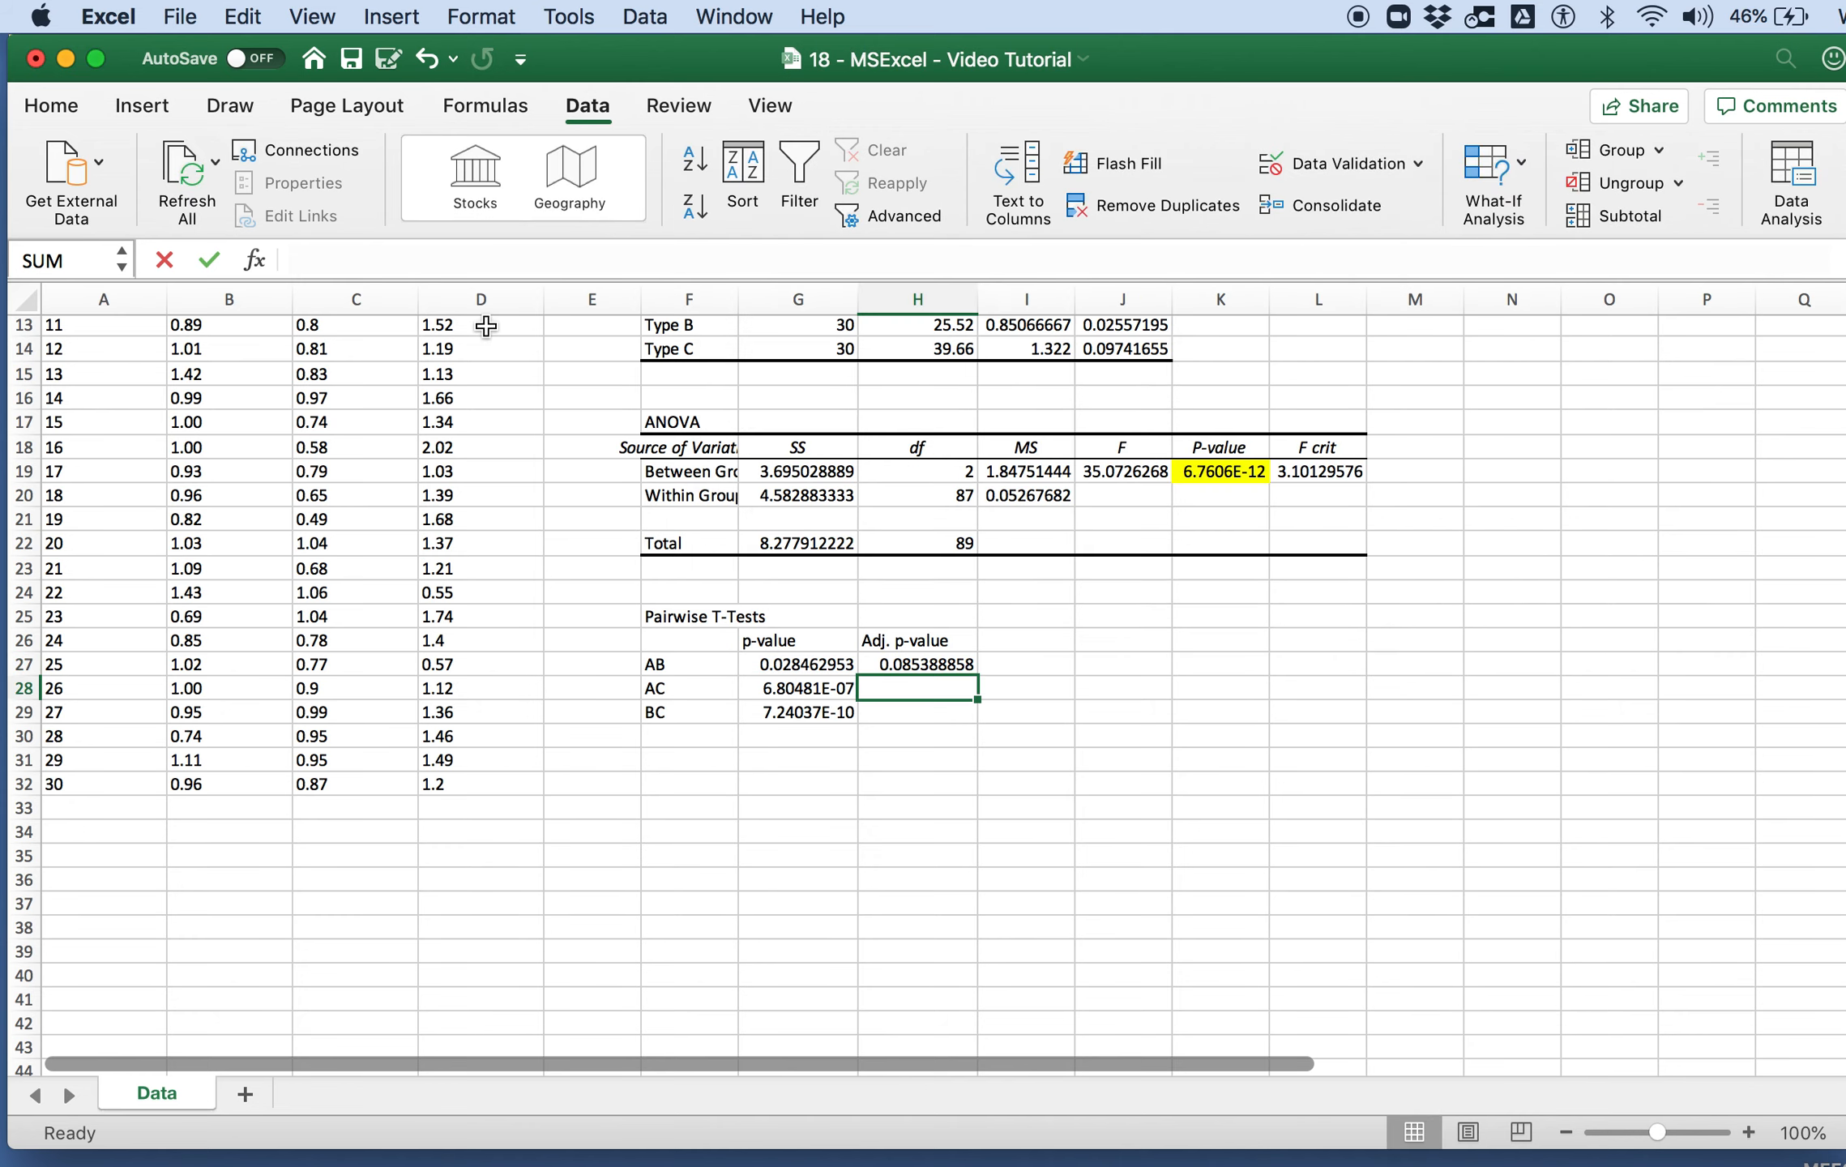
Step: Copy the adjusted p-value formula from H27 to H28:H29 and check the cell references in both copies
click(951, 669)
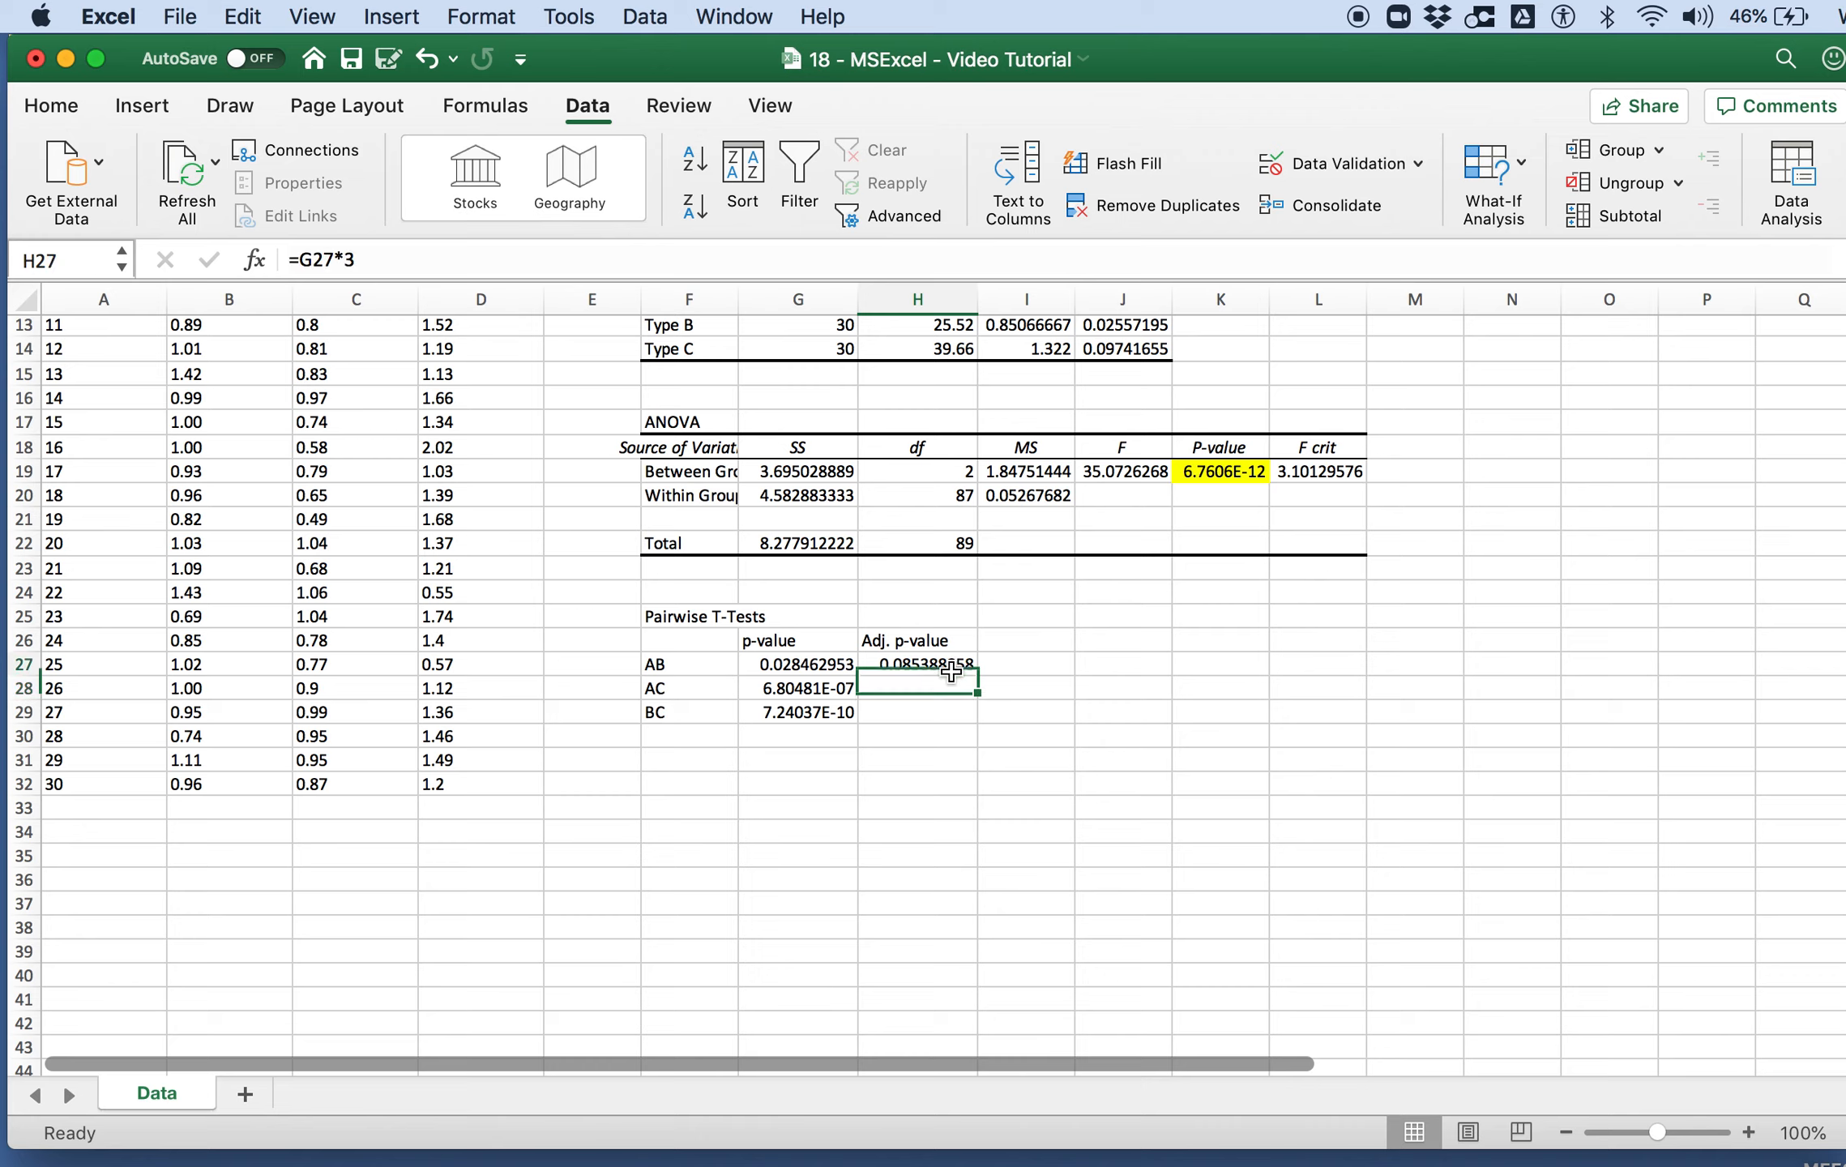
key(super+c)
key(Down)
key(shift+Down)
key(super+v)
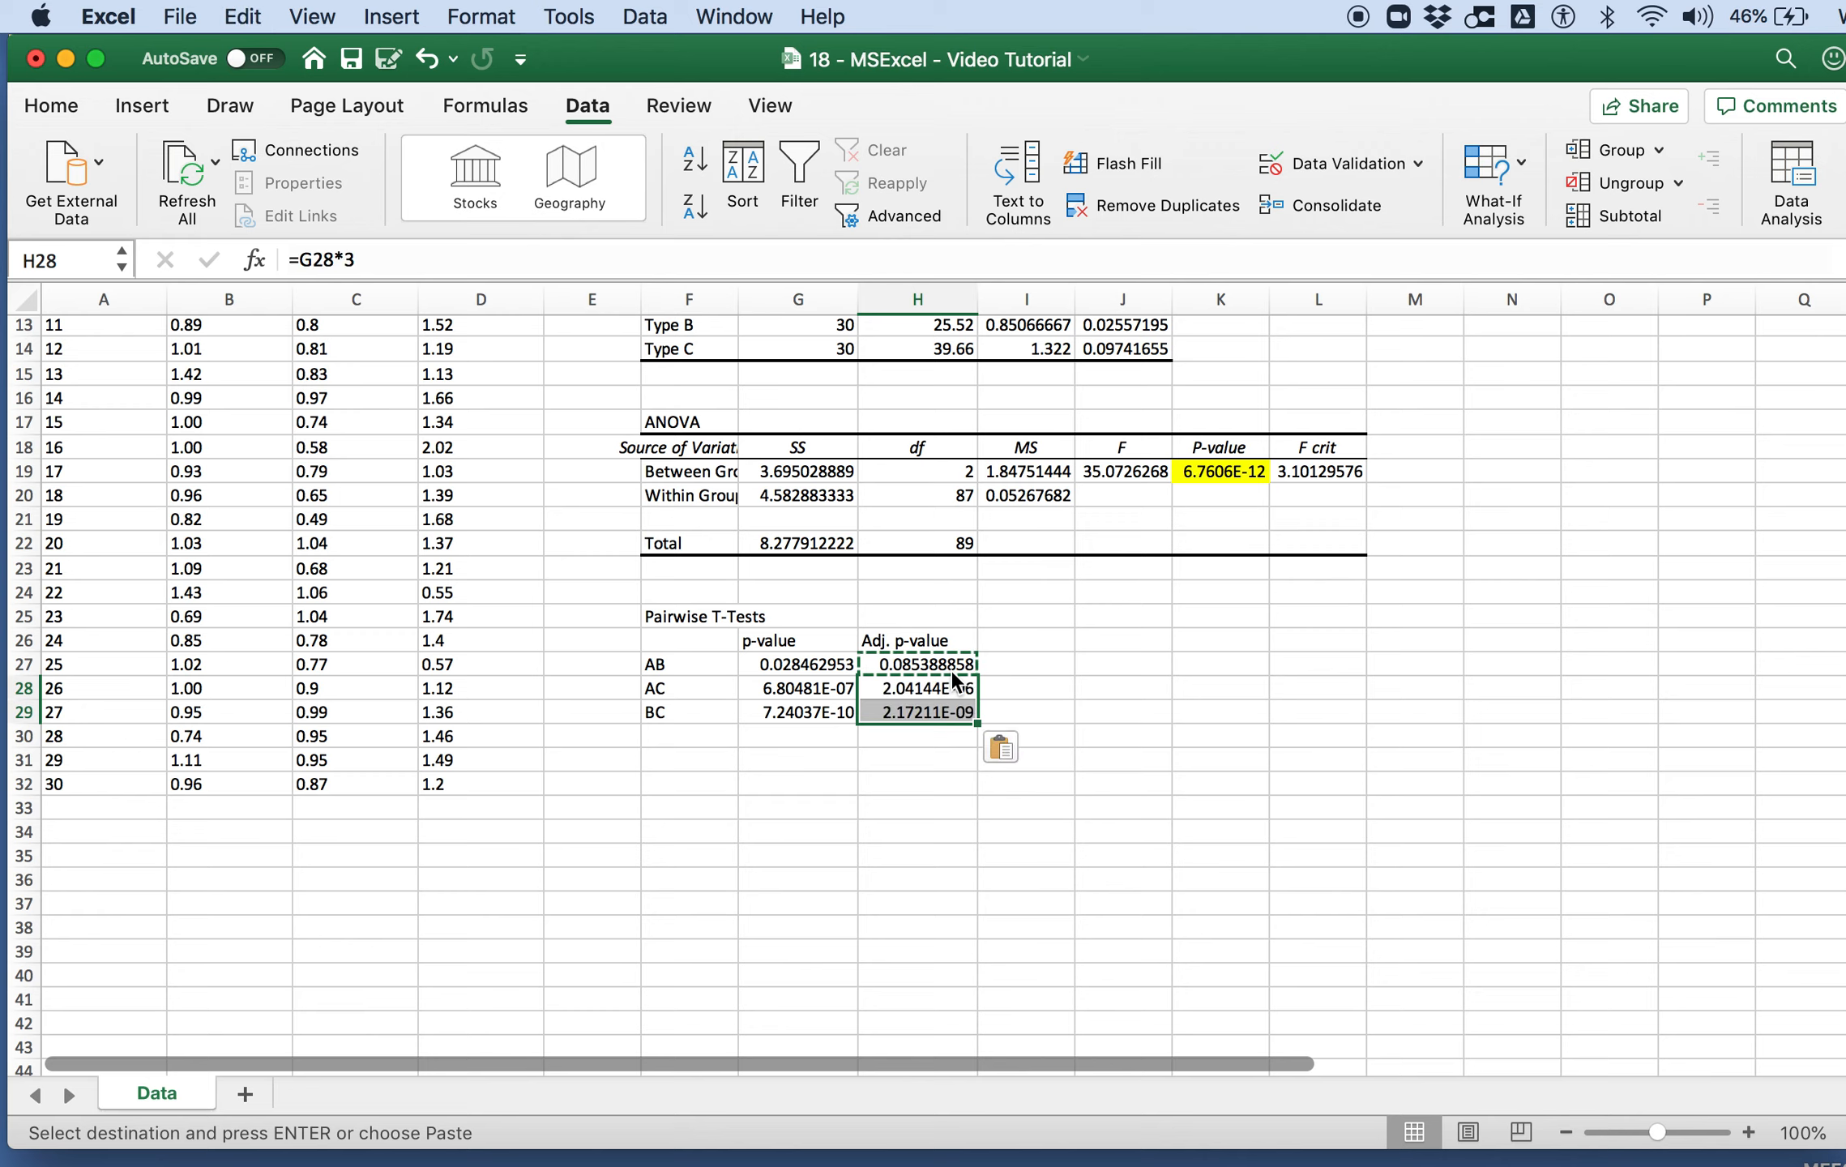
double_click(936, 689)
key(Return)
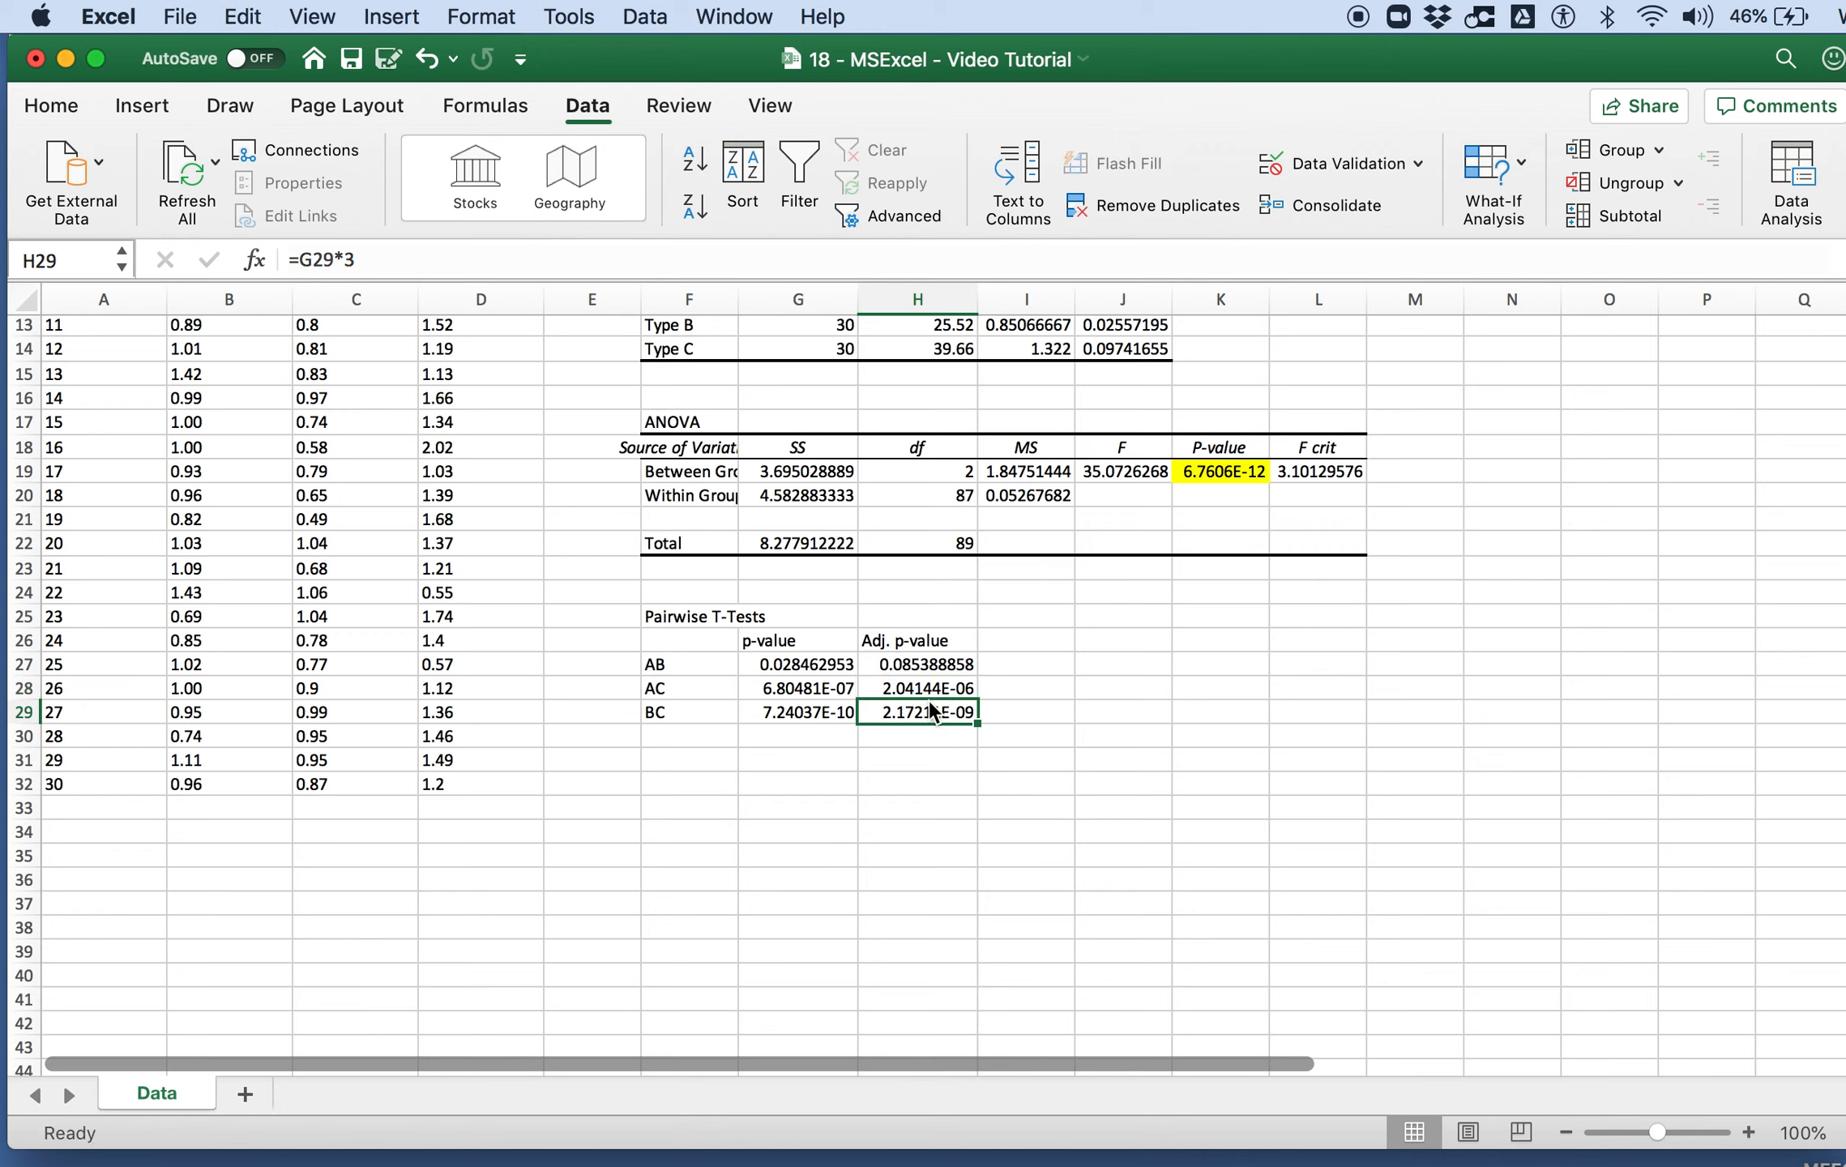
double_click(925, 714)
key(Return)
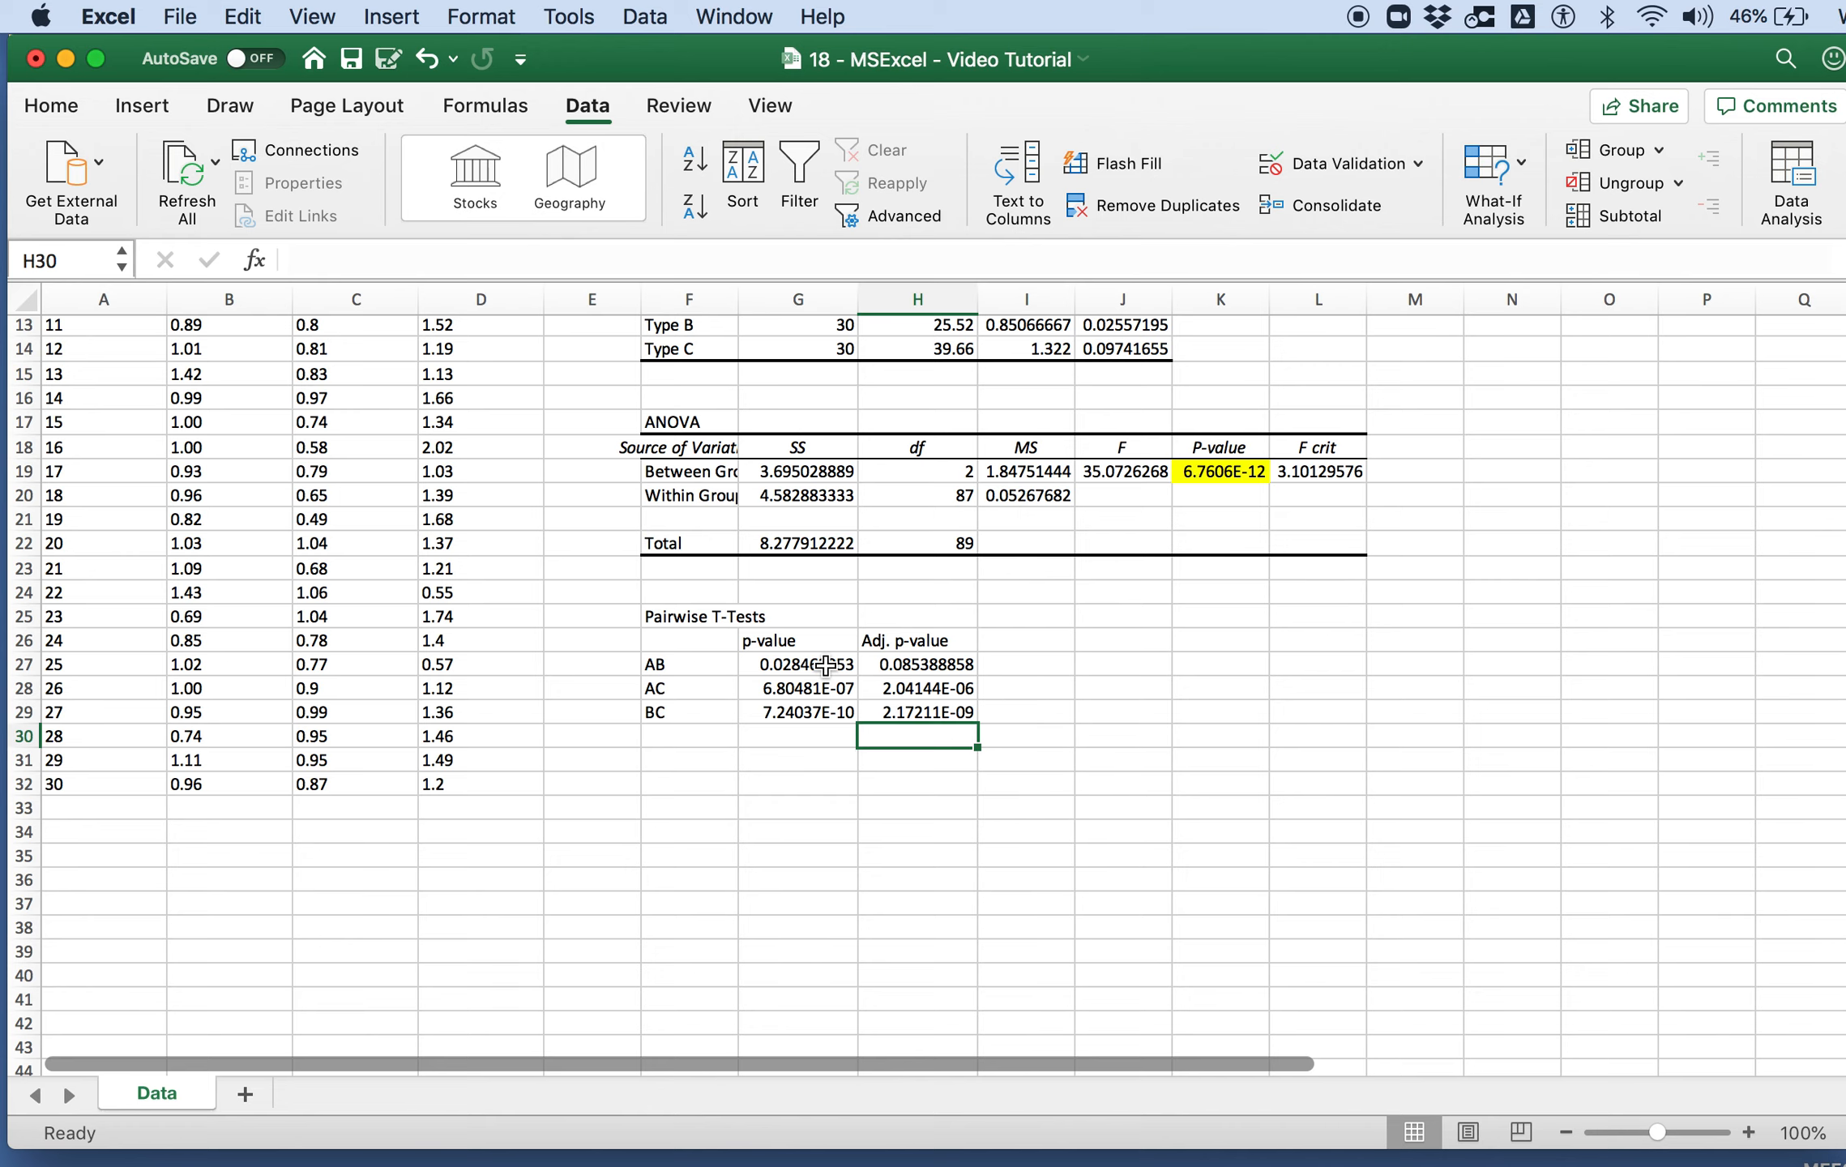
Step: Review the AB p-value and adjusted p-value formulas against the stiffness summary, and save the workbook
scroll(670, 675, up, 6)
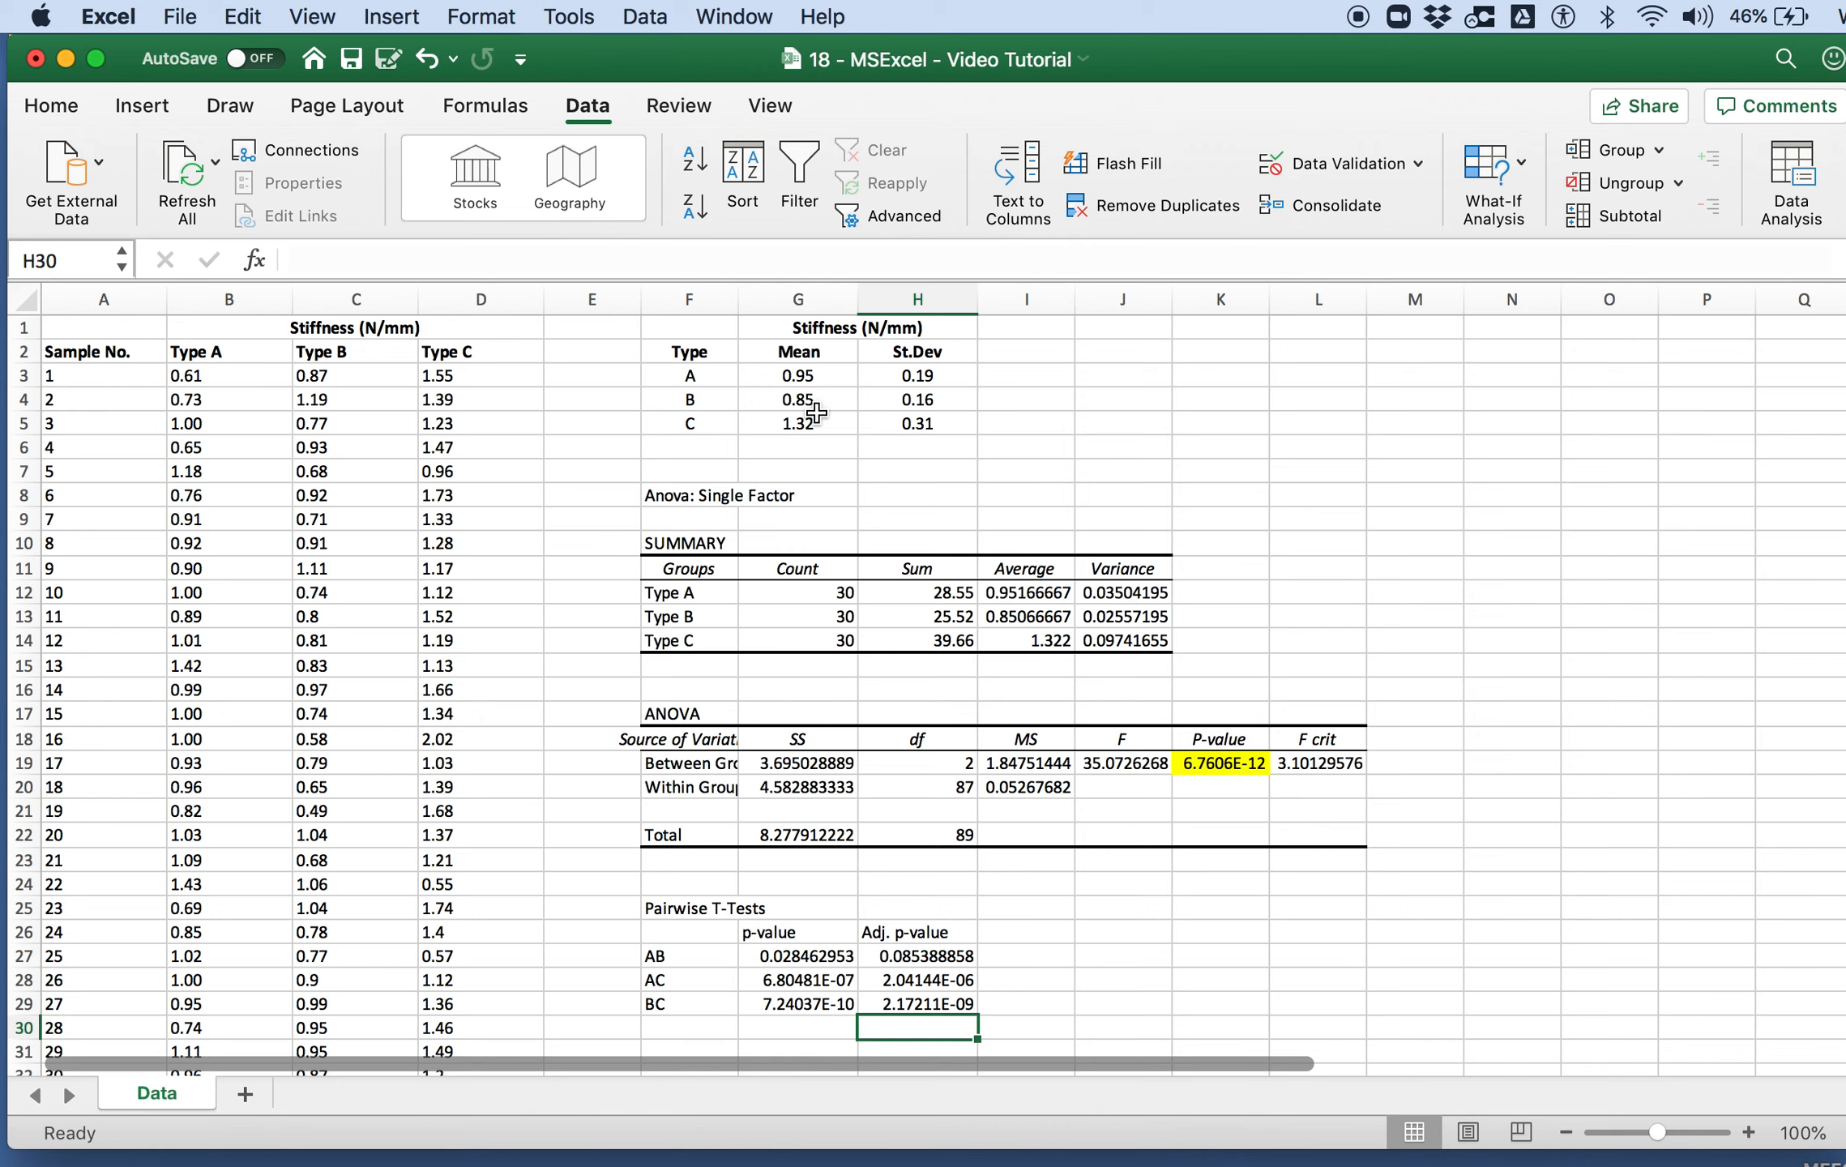
scroll(817, 663, down, 2)
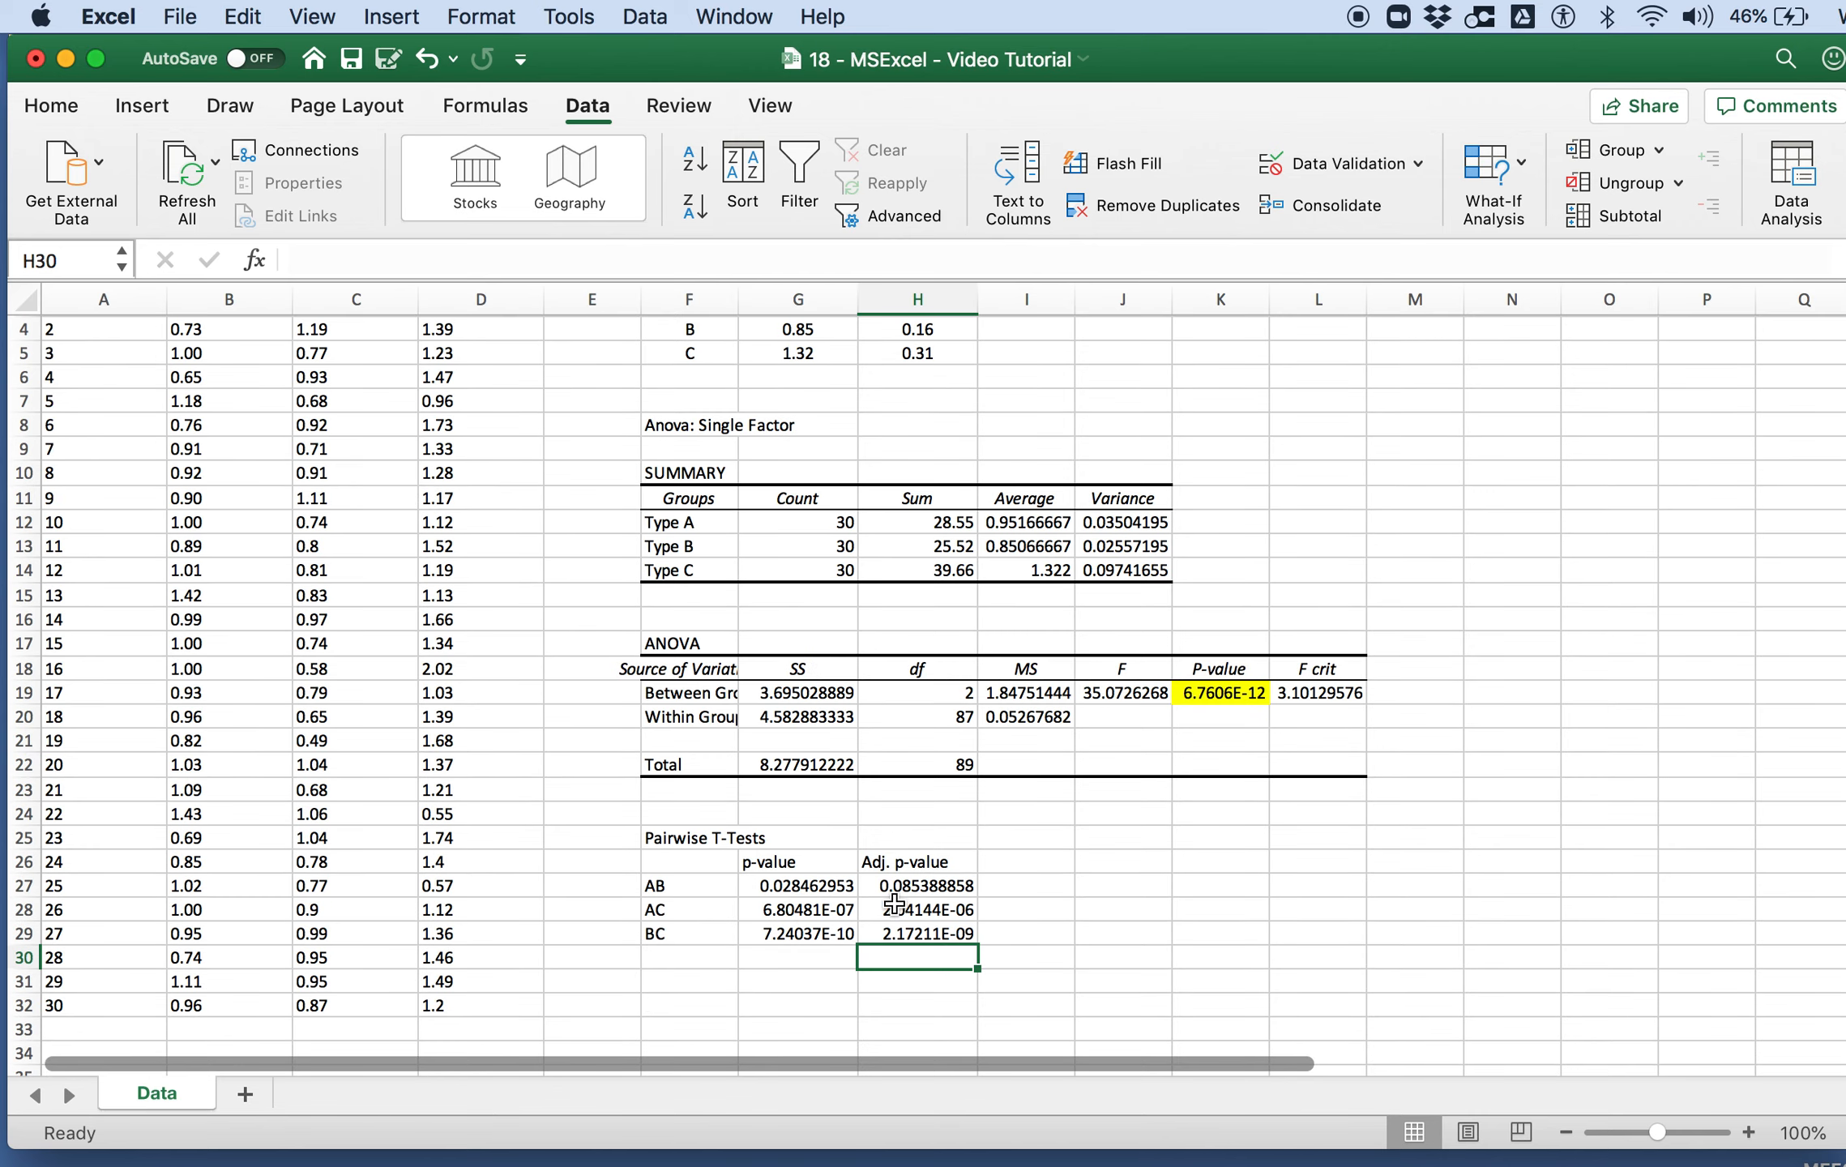
scroll(944, 899, up, 2)
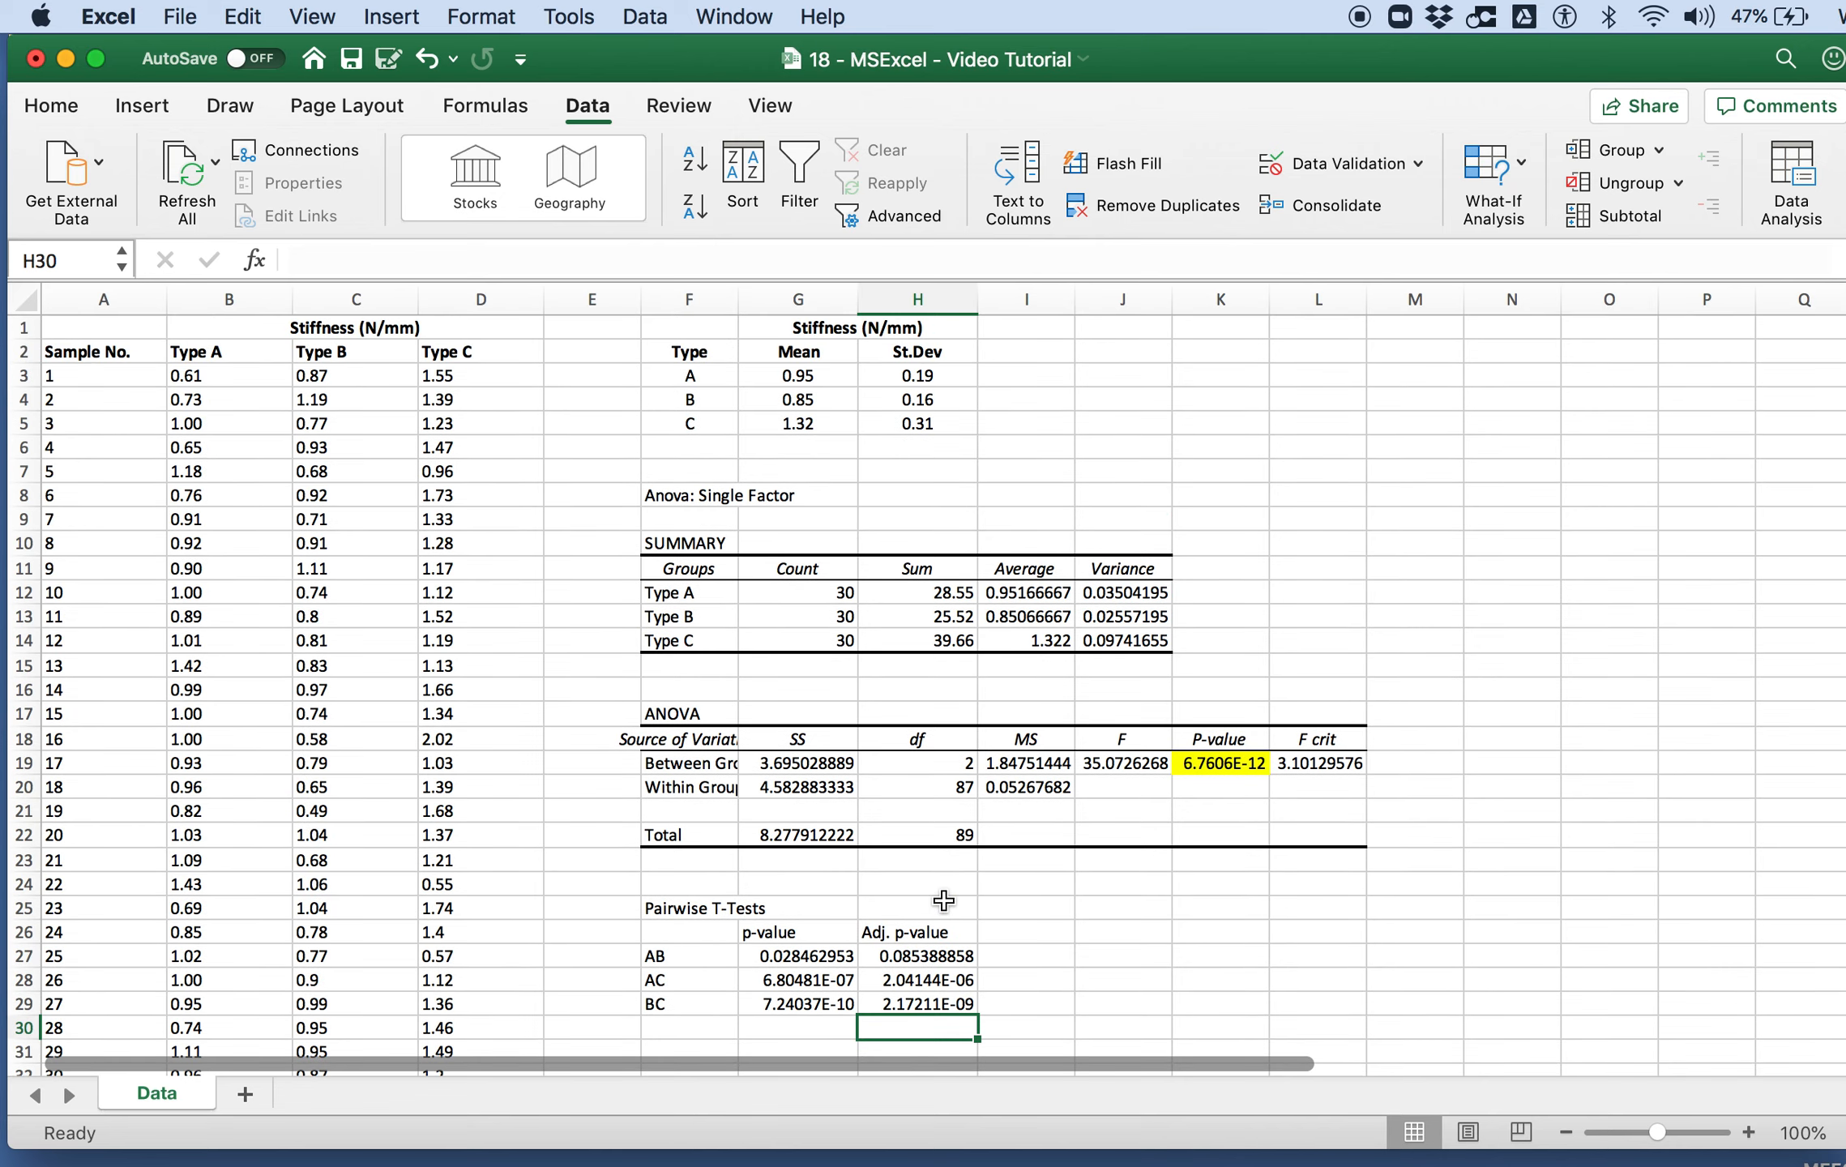
click(821, 960)
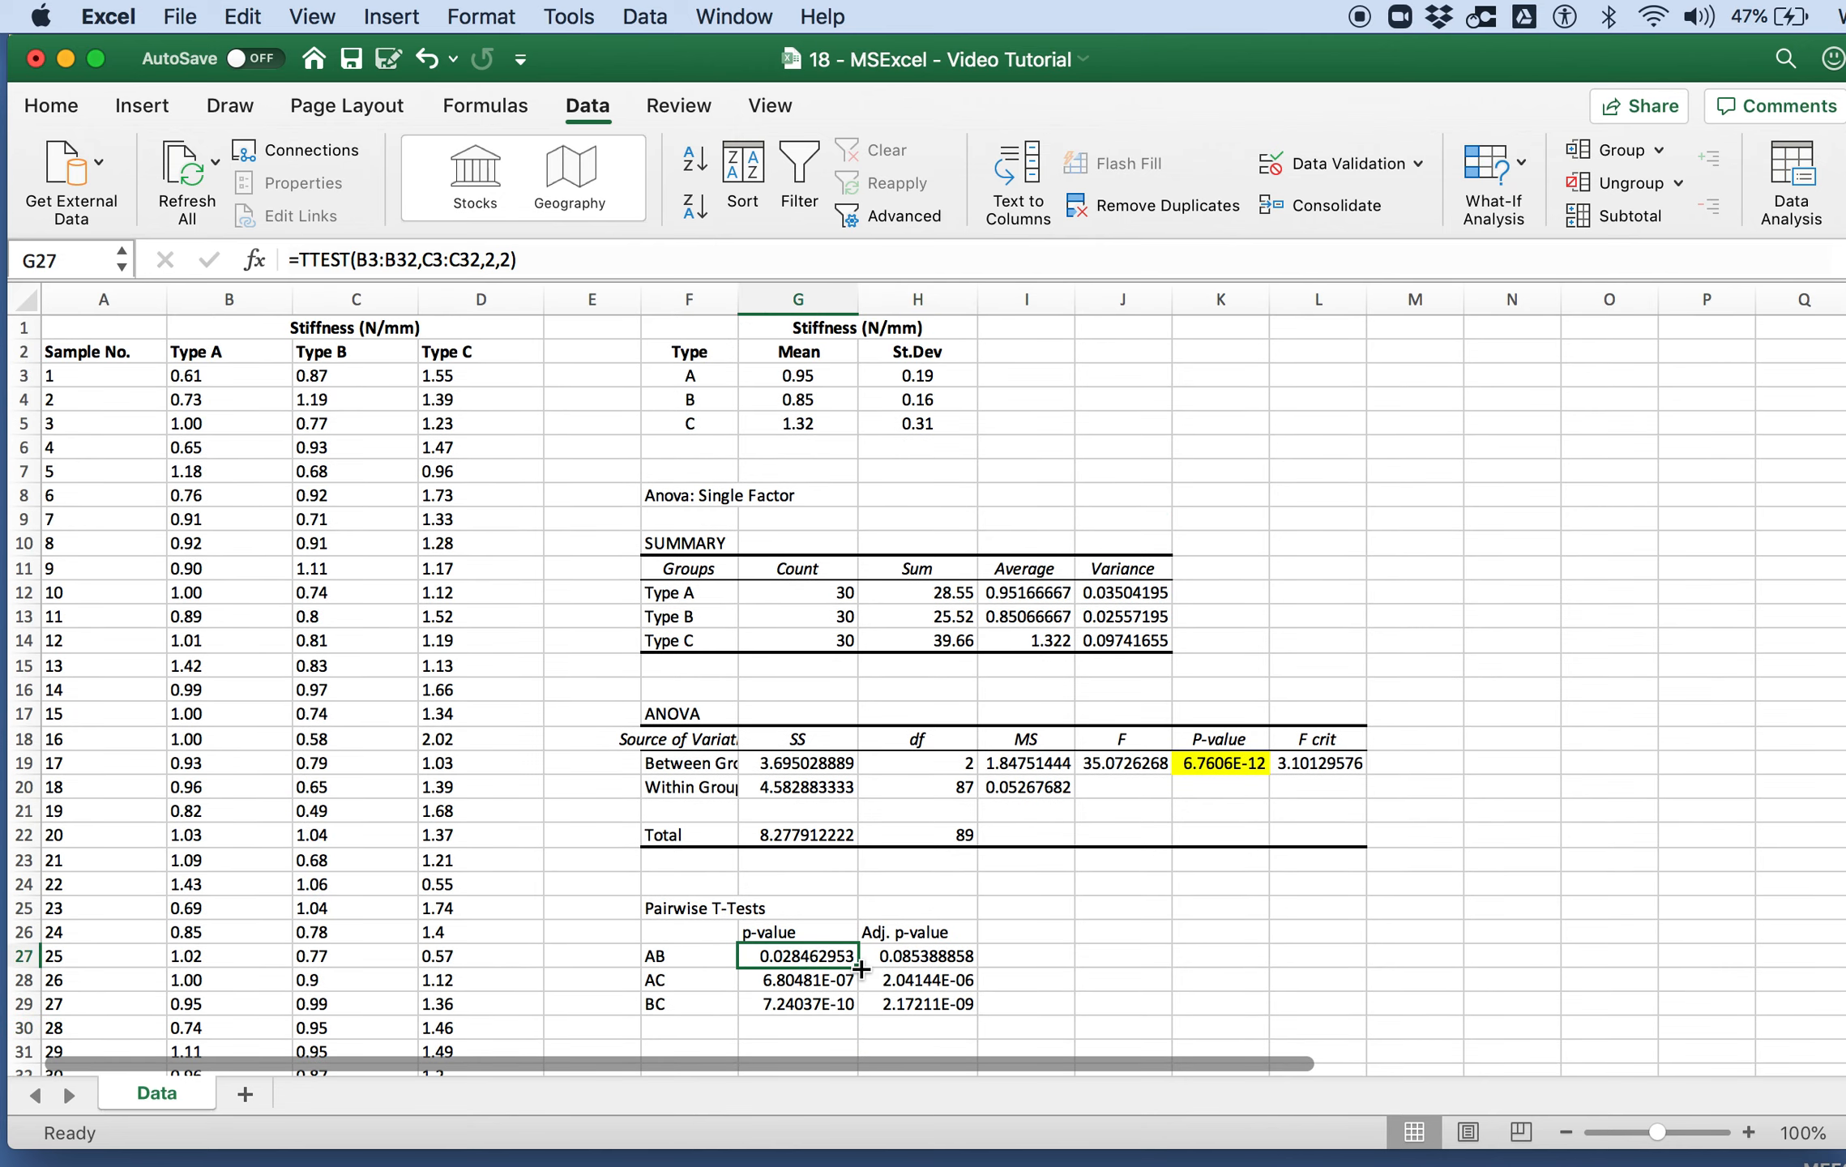
click(911, 957)
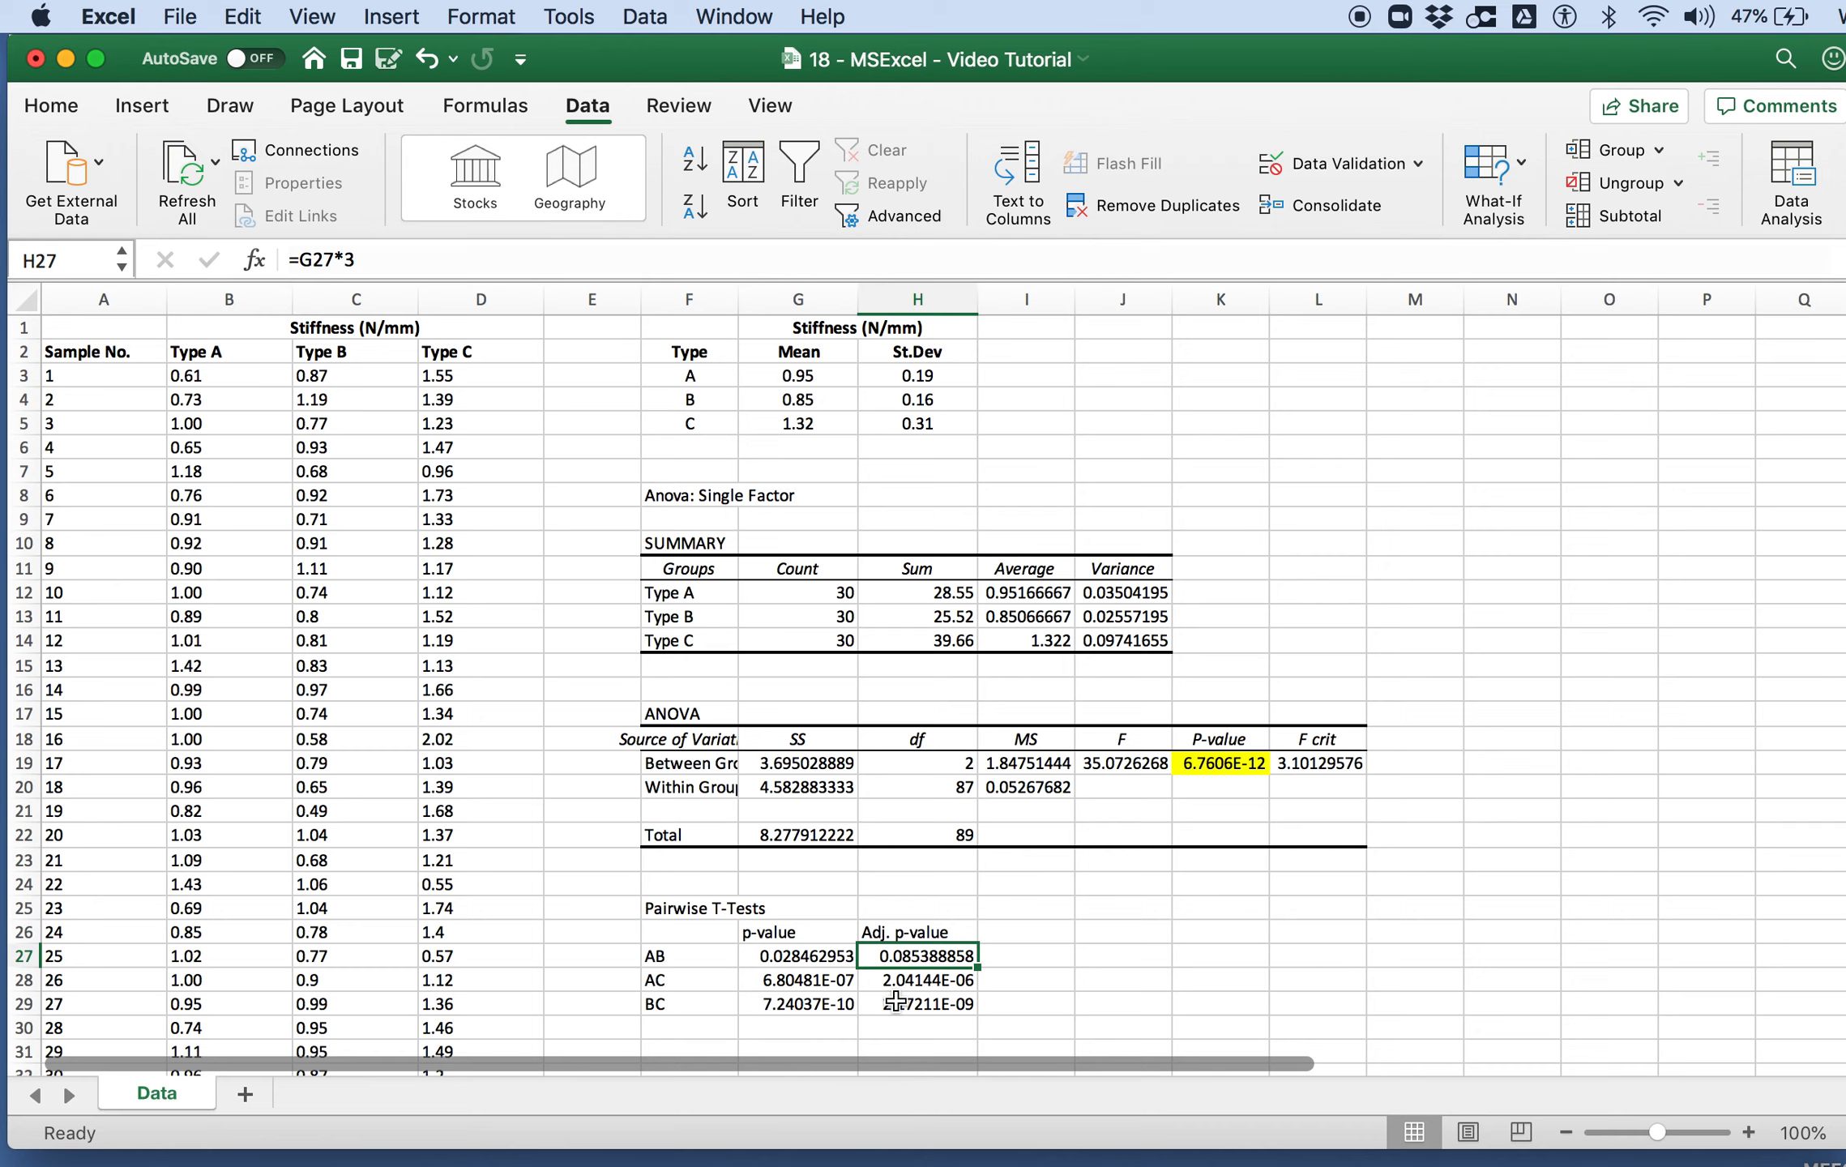
click(981, 478)
key(super+s)
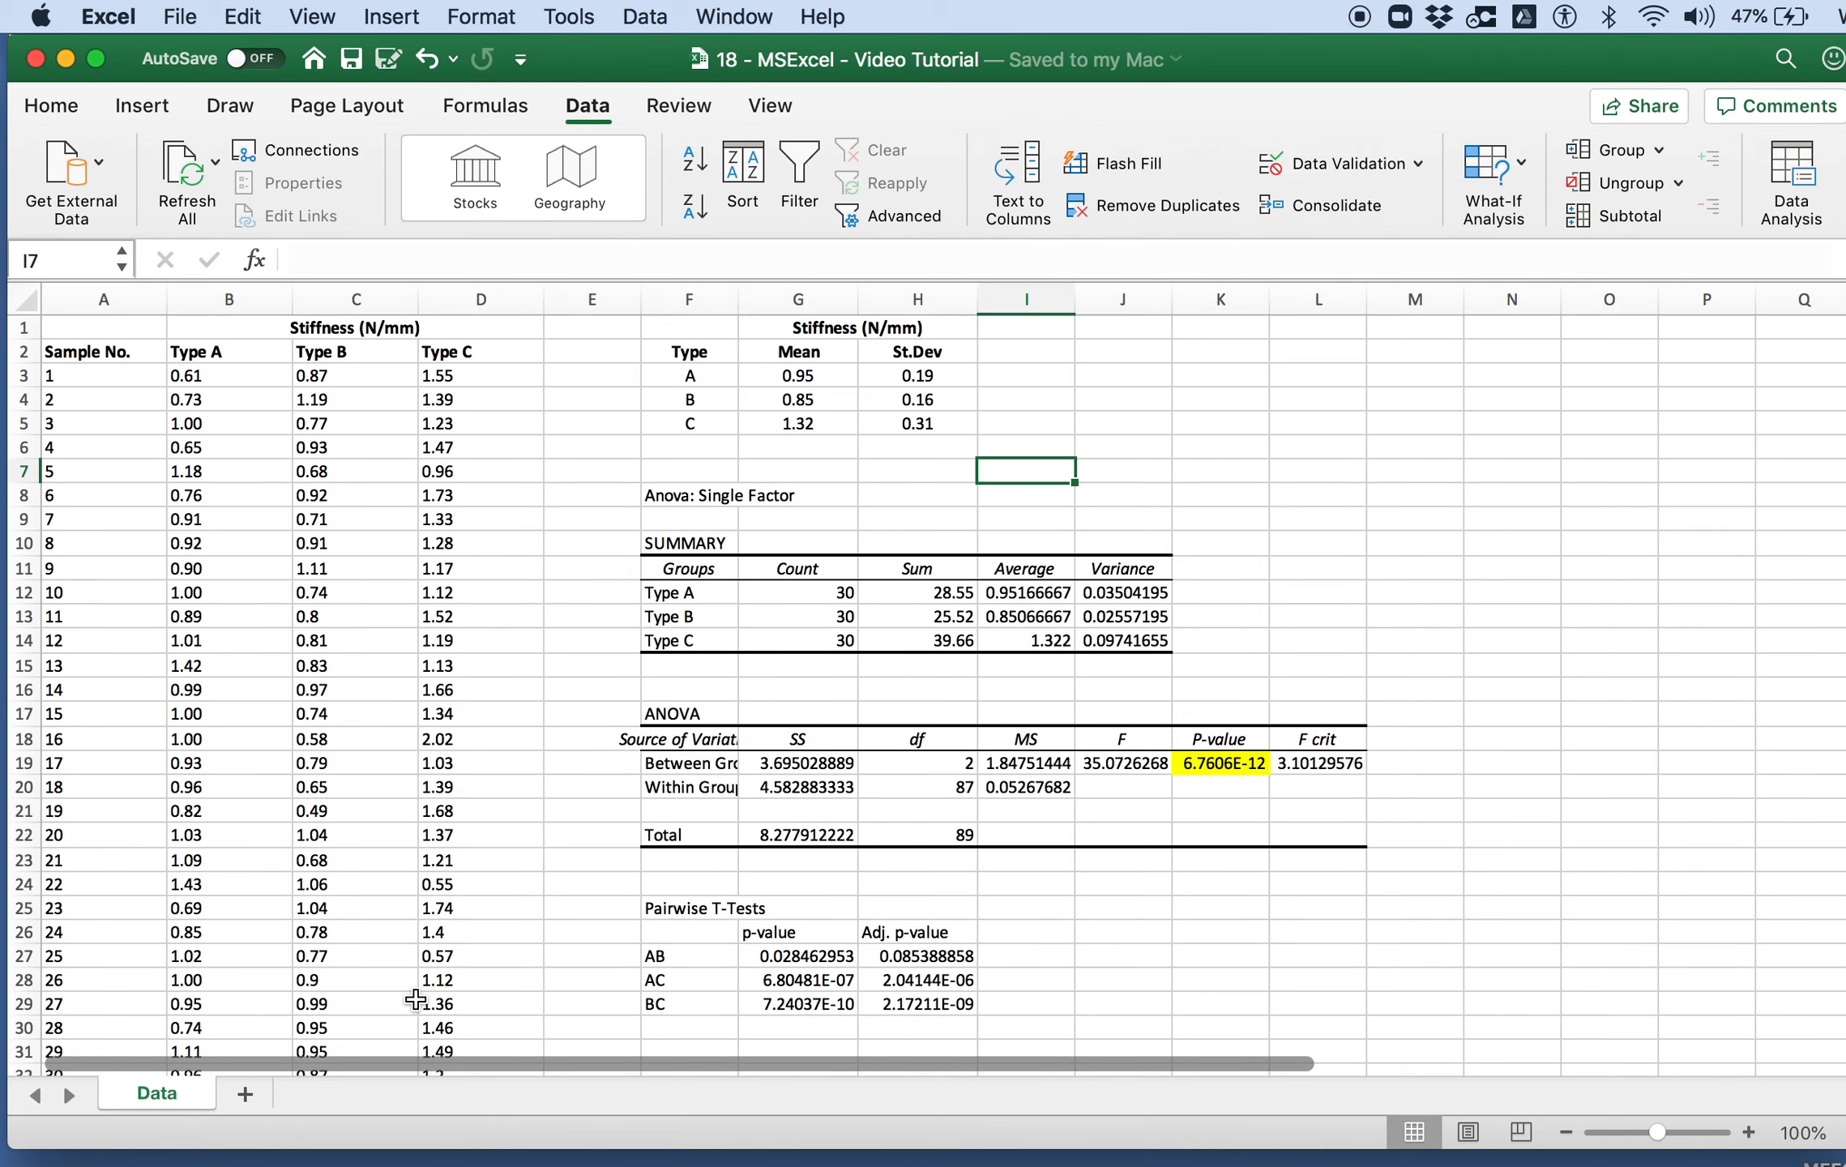
Step: Insert a 2-D clustered column chart from the stiffness mean and standard deviation summary table
click(836, 471)
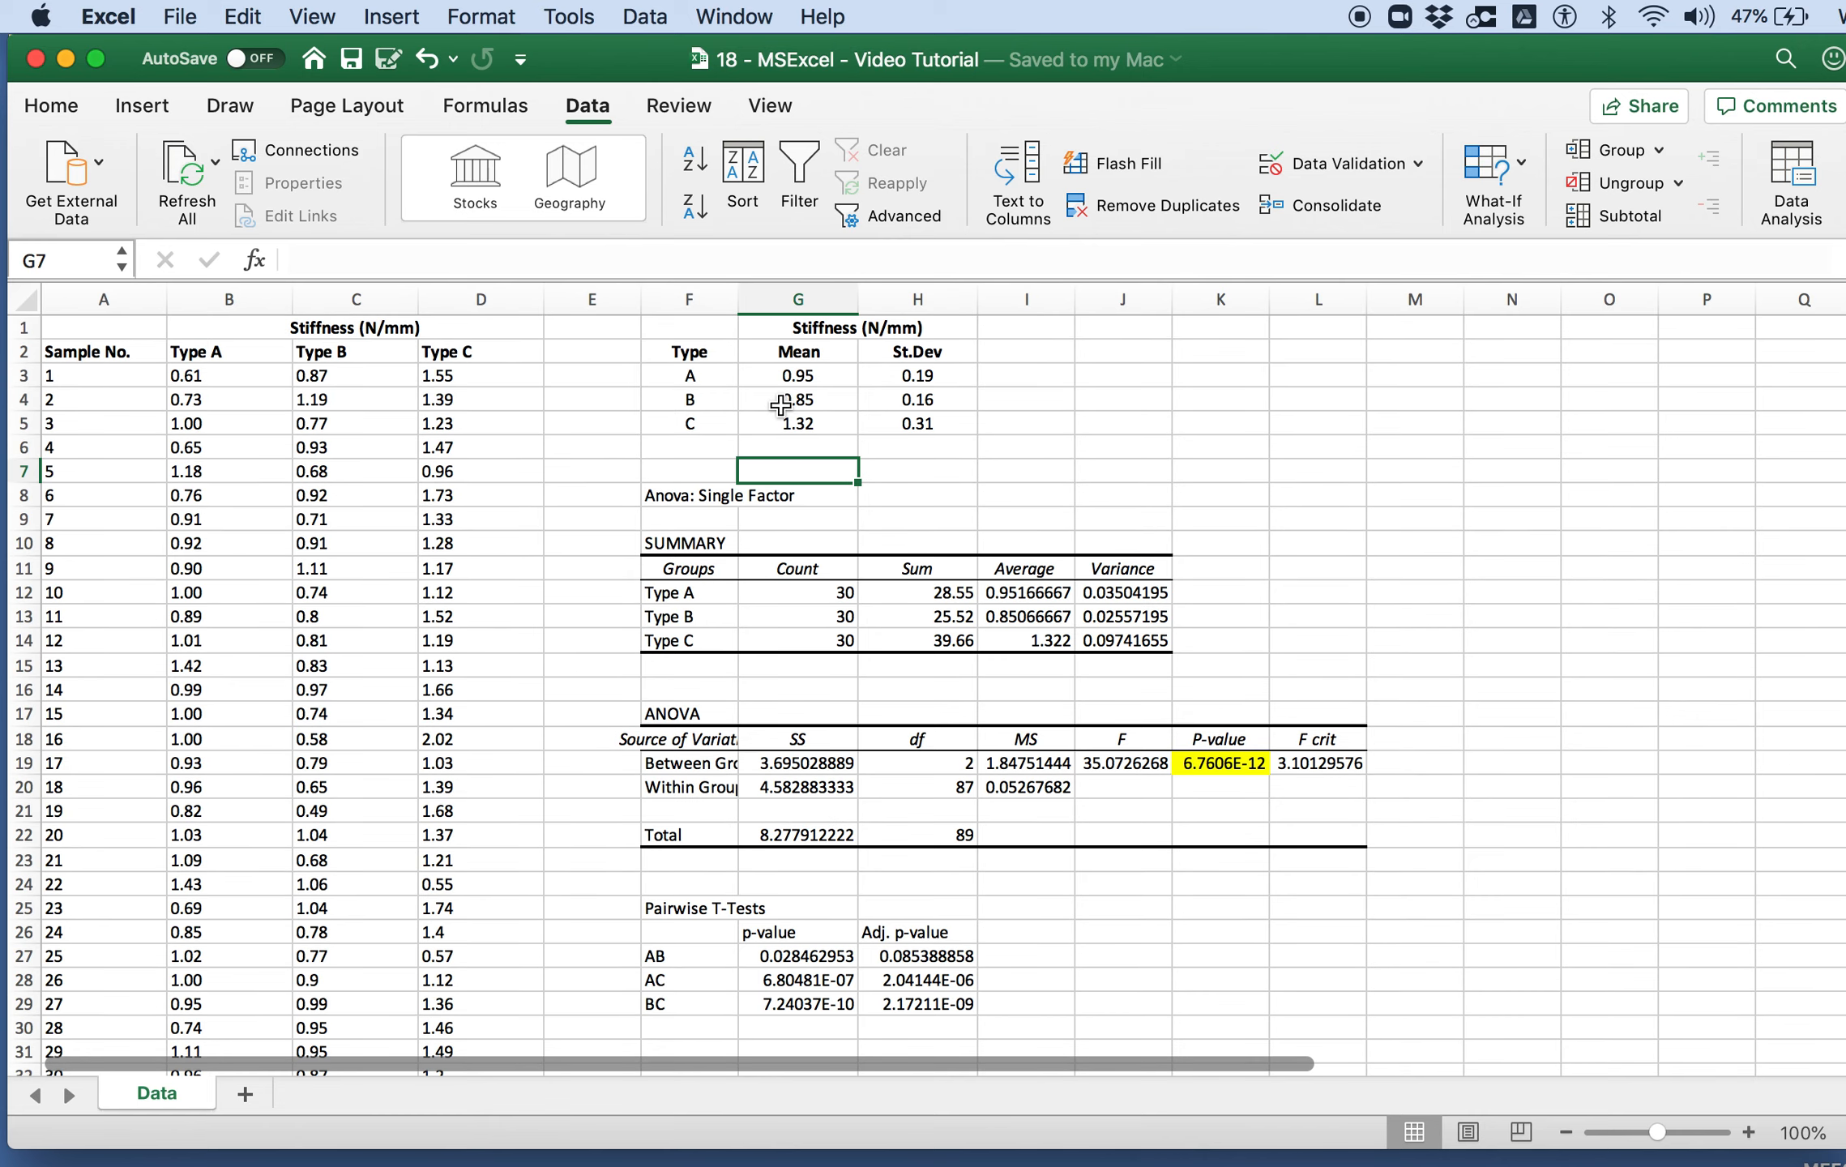
drag(721, 376, 782, 423)
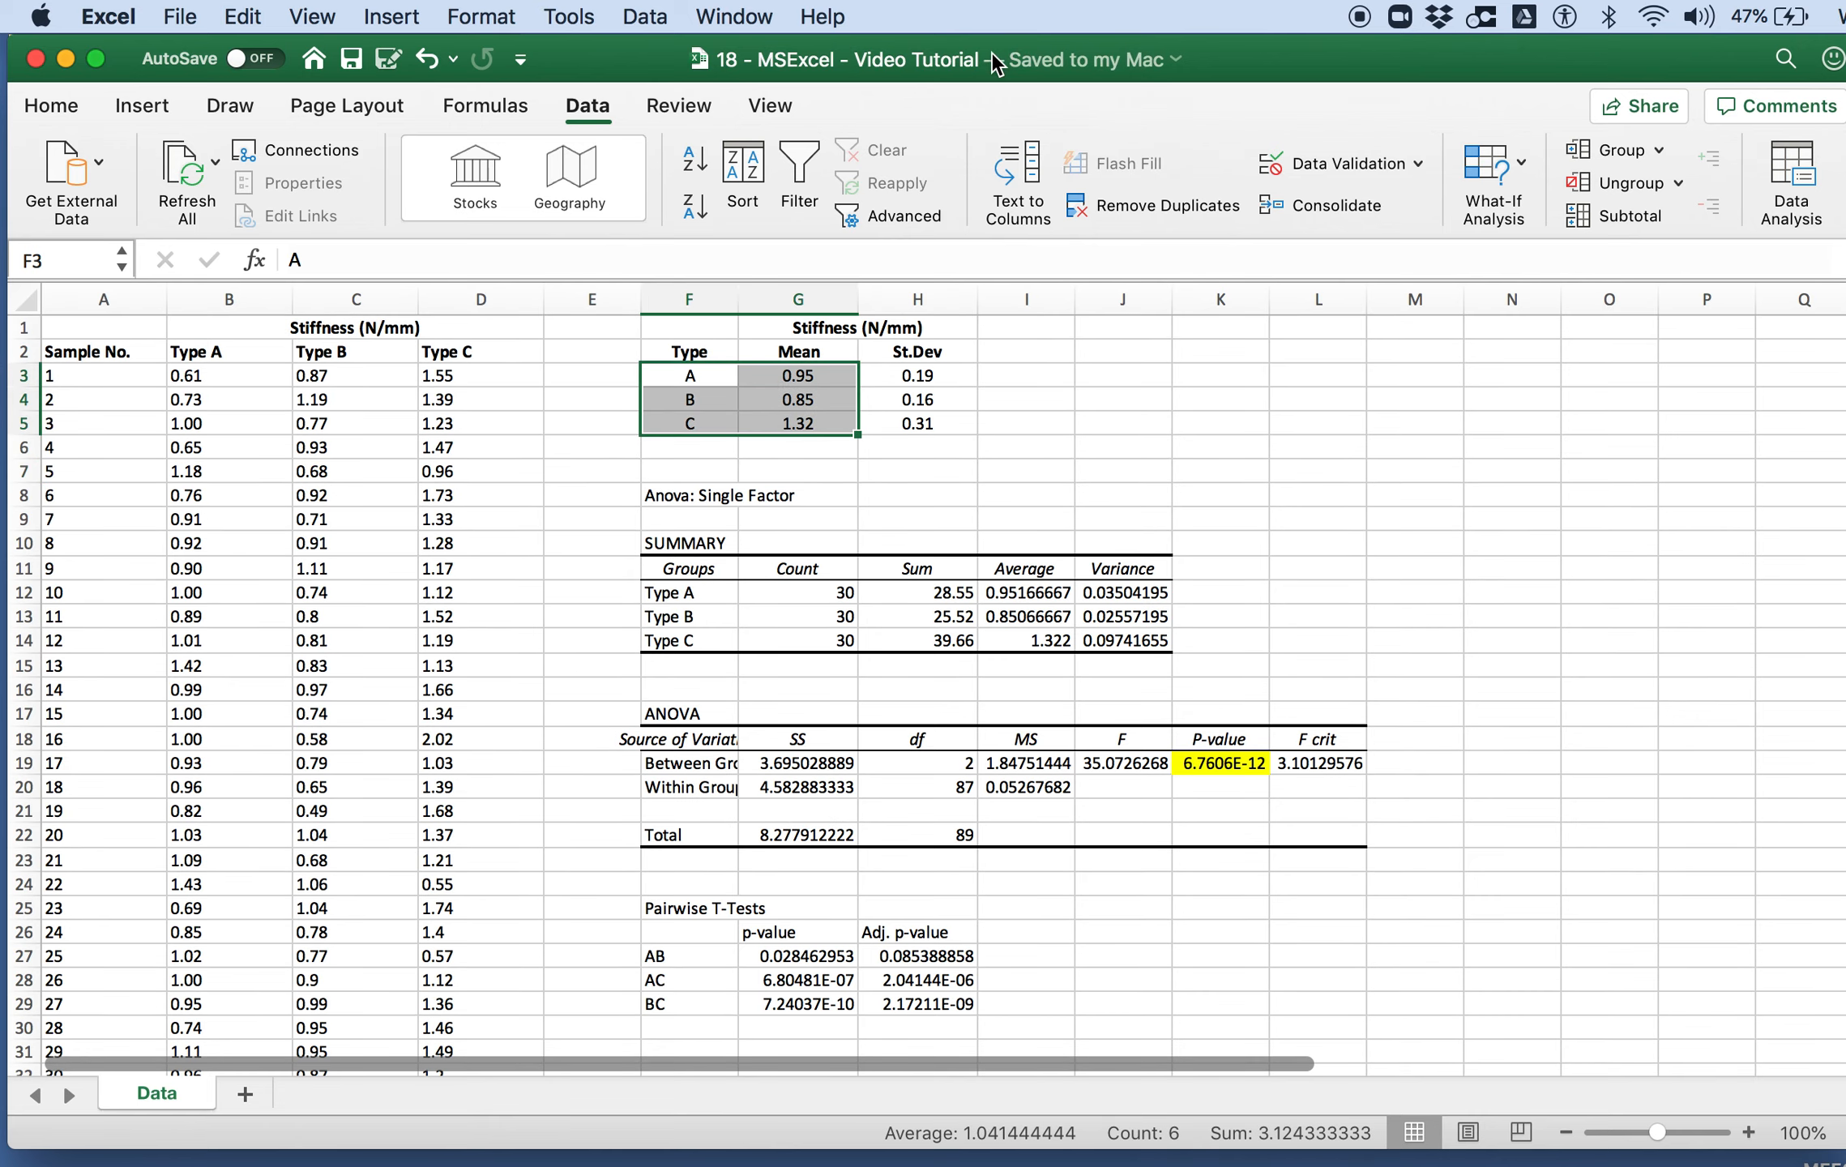
drag(690, 352, 789, 416)
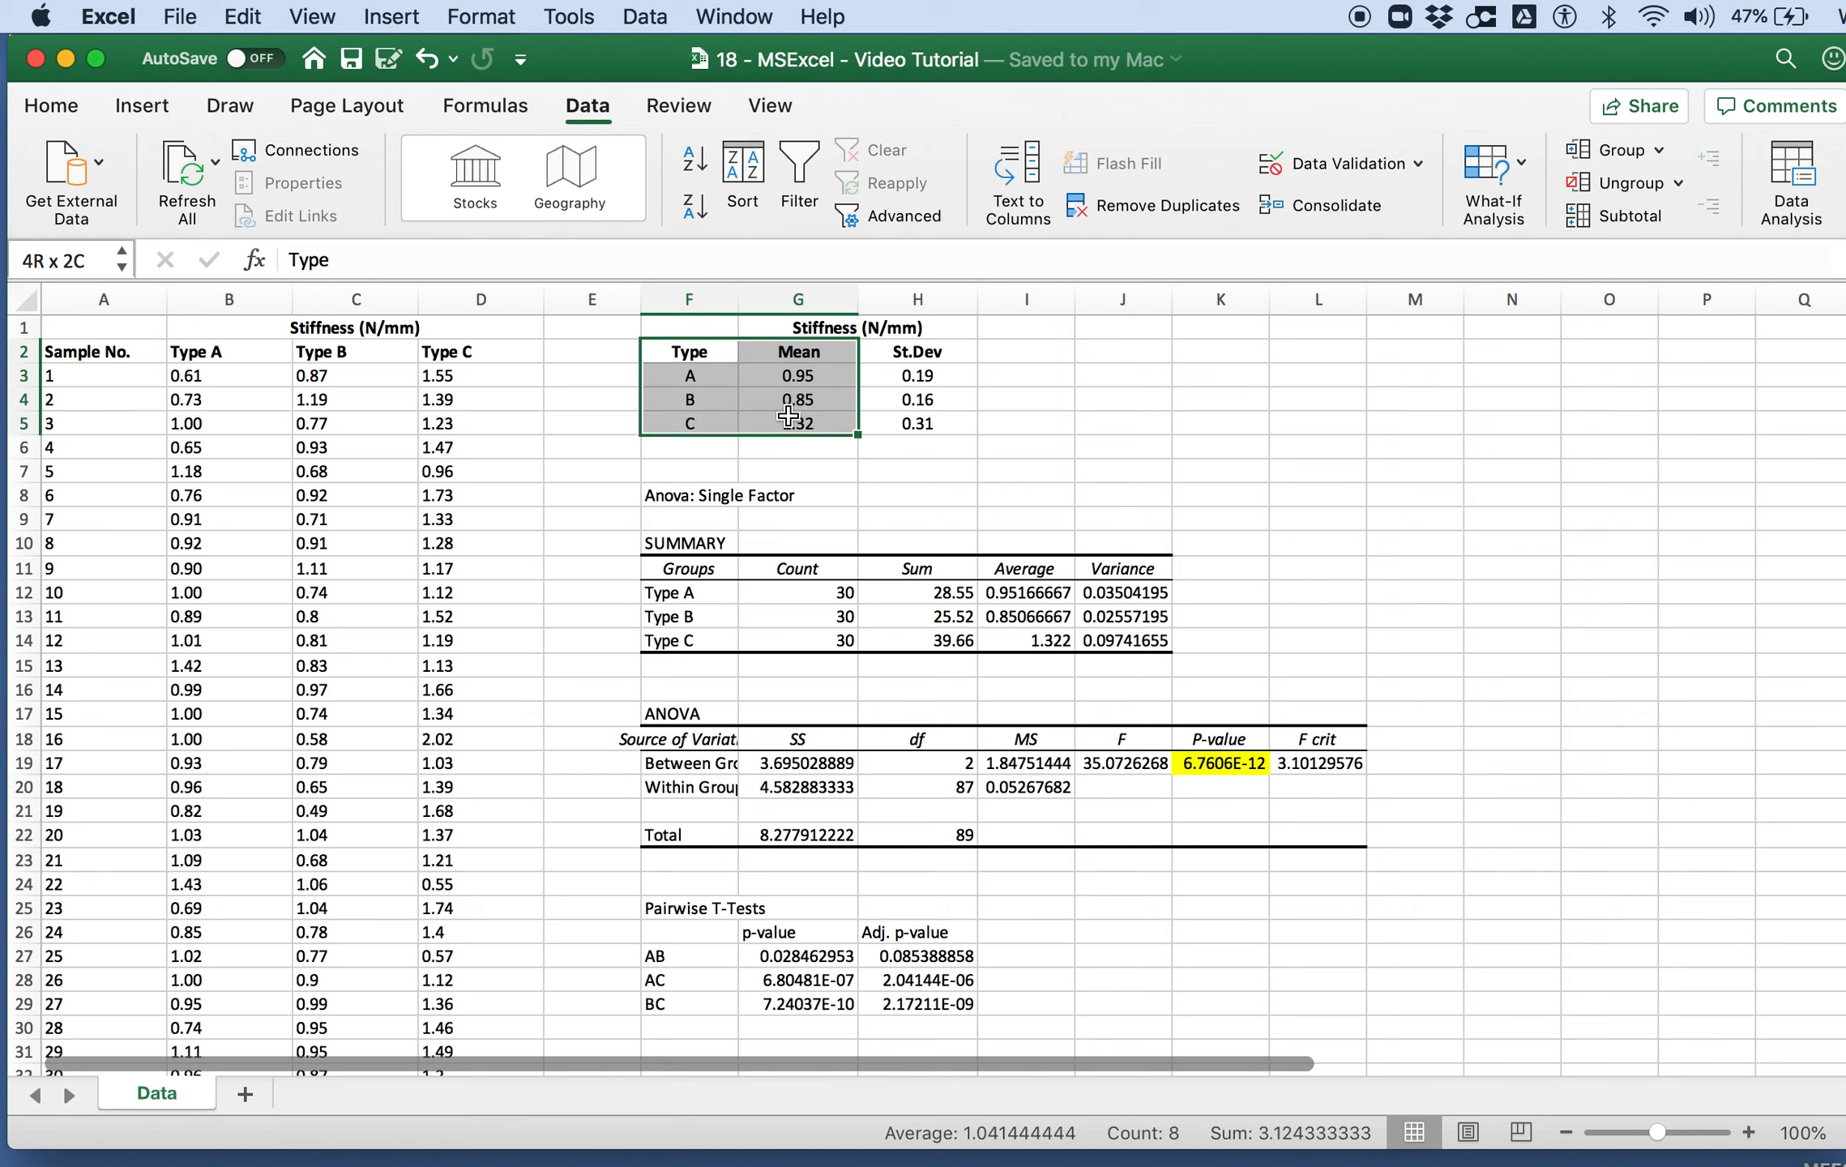
click(793, 378)
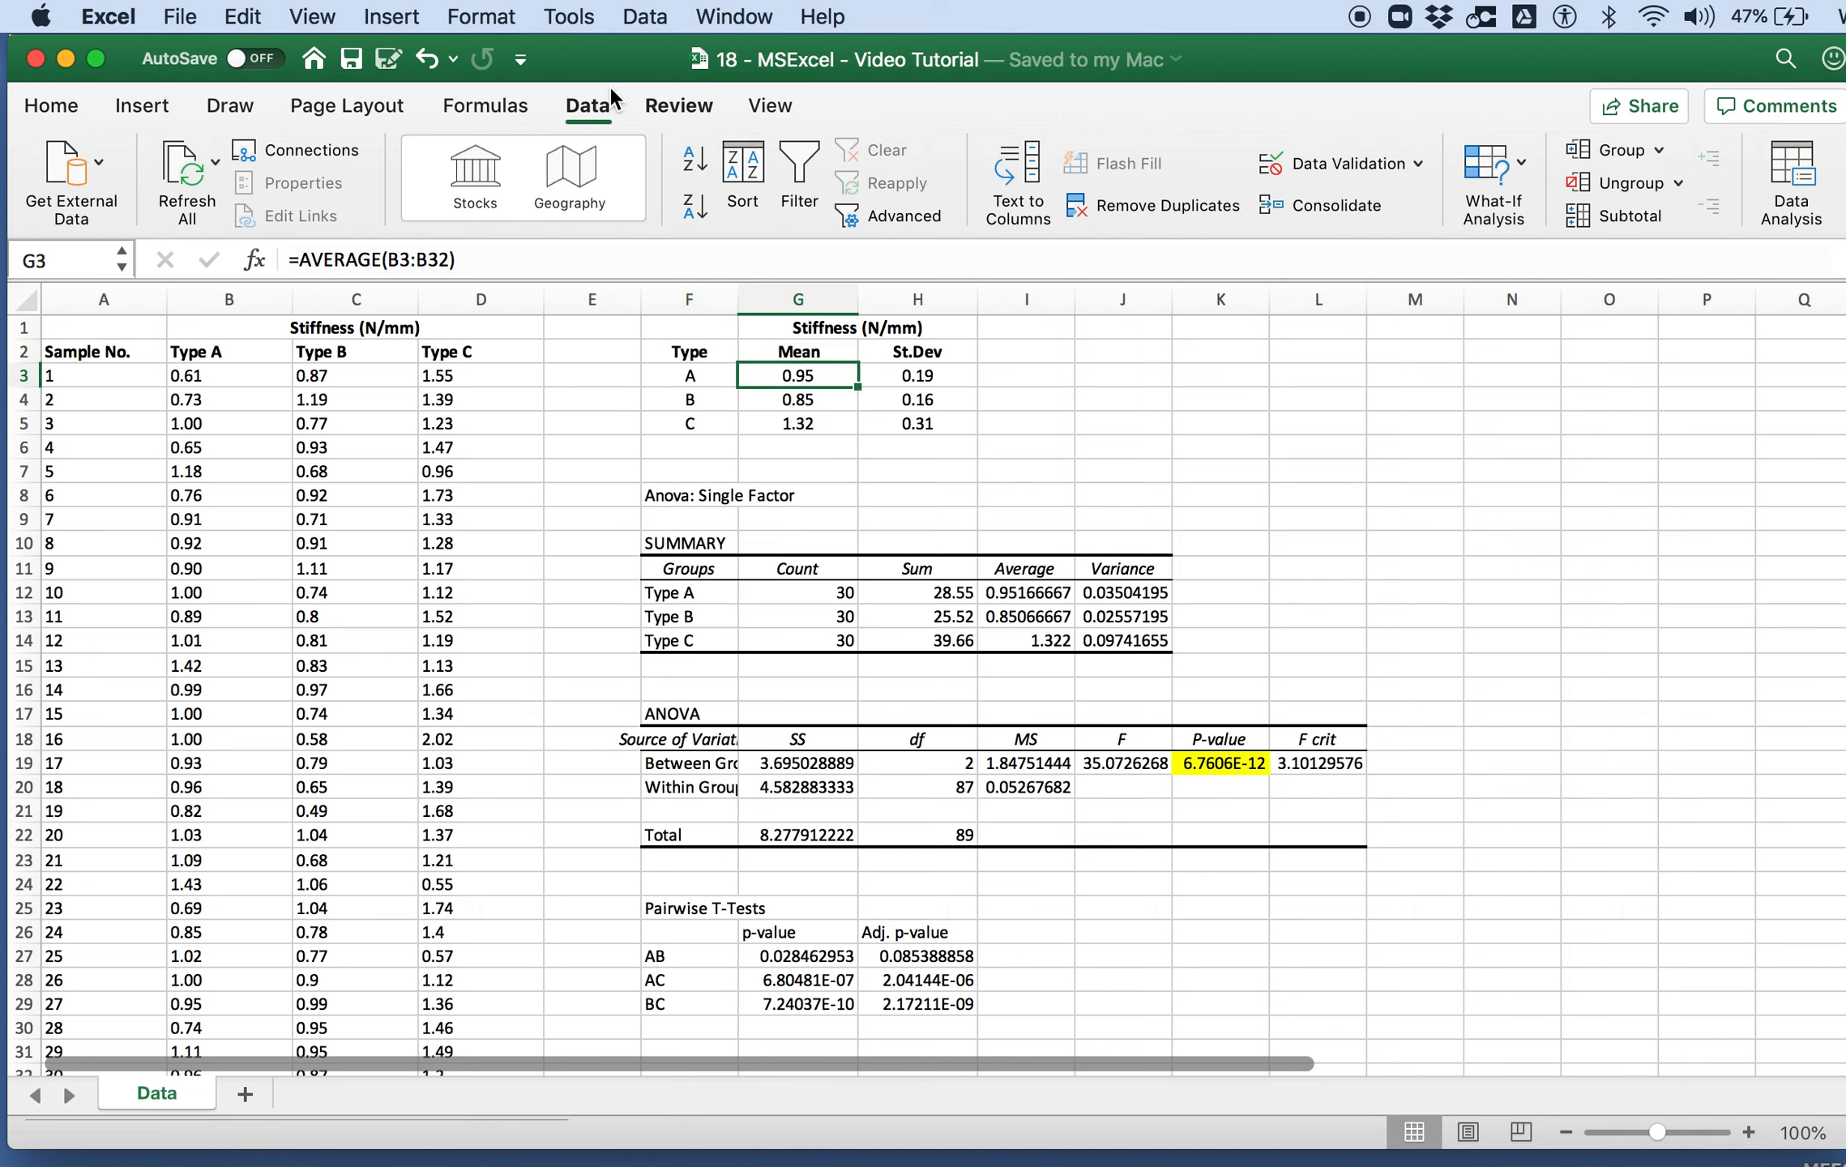
click(136, 106)
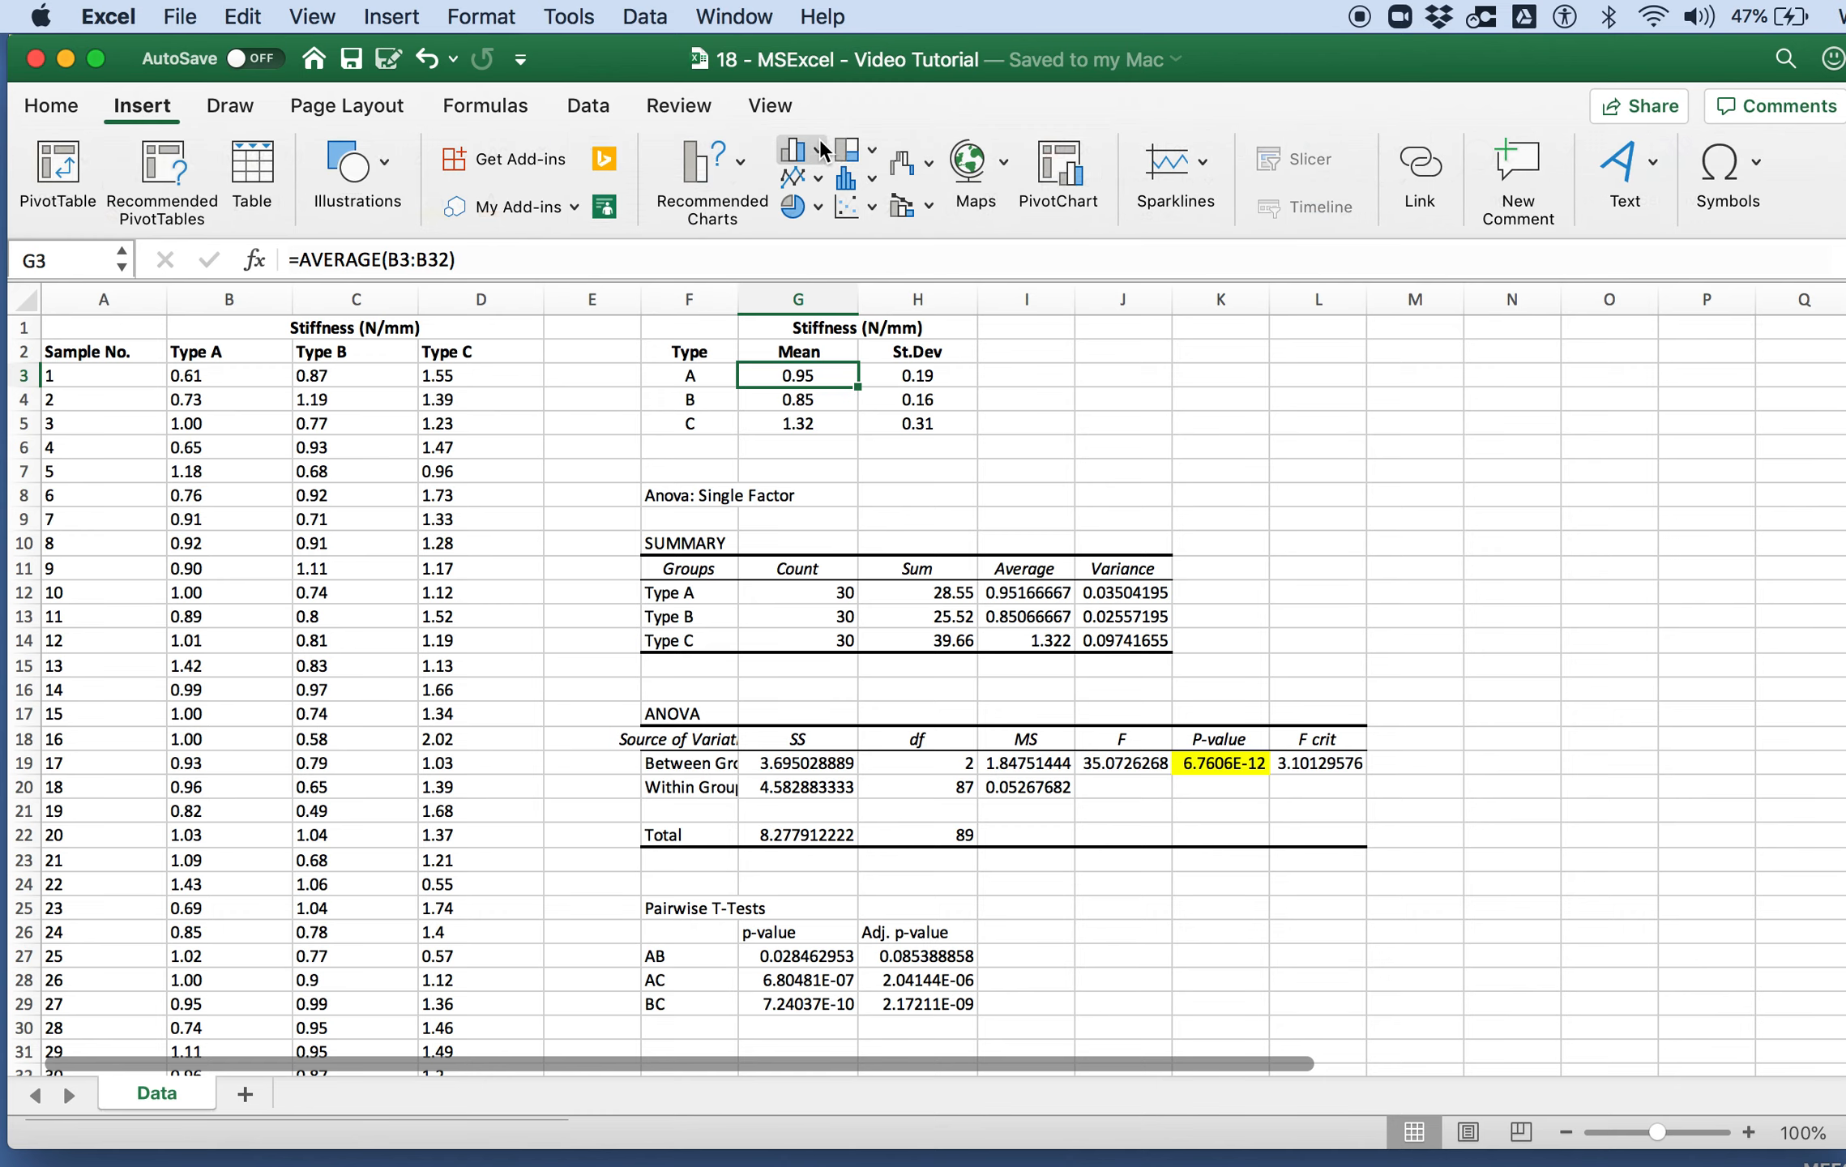
click(820, 150)
click(856, 279)
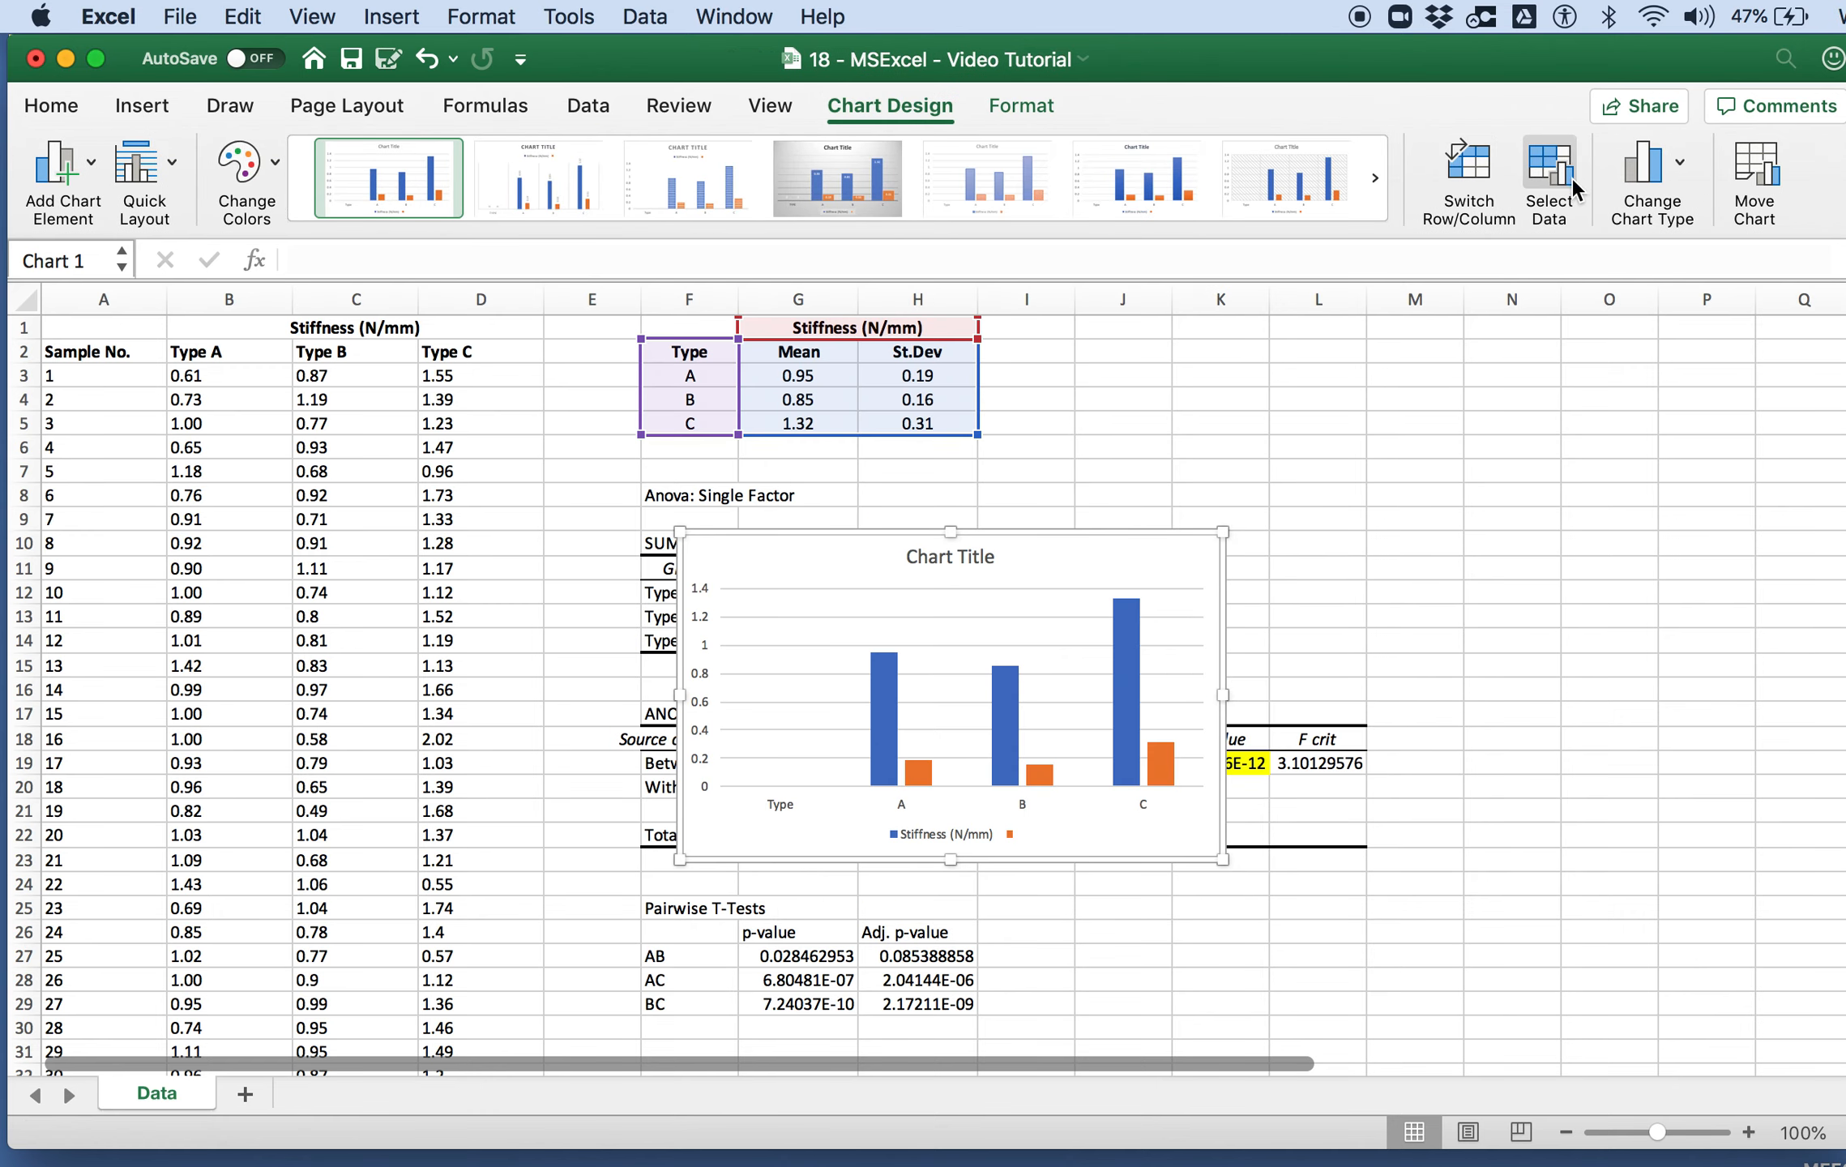
Step: Move the column chart to a new sheet named Bar Chart
click(1769, 161)
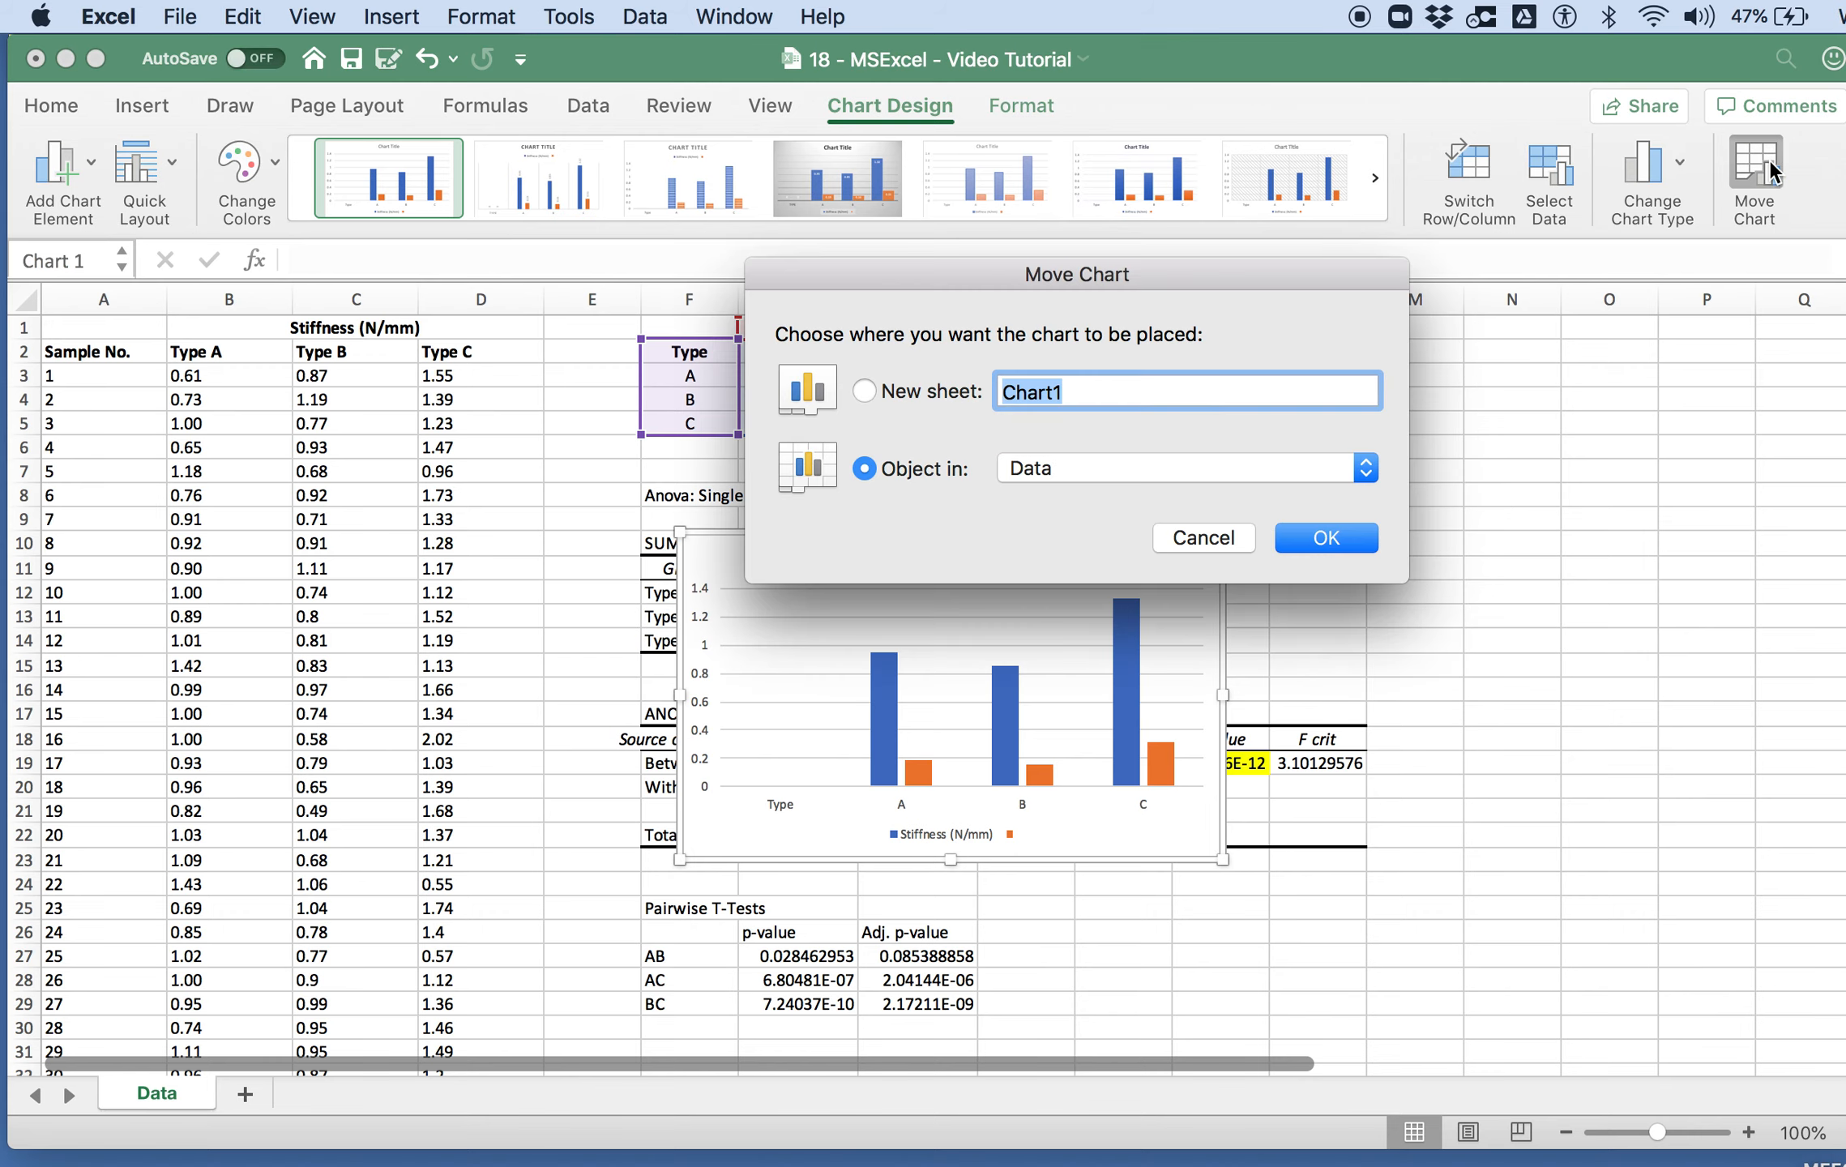
click(871, 392)
text(Bar)
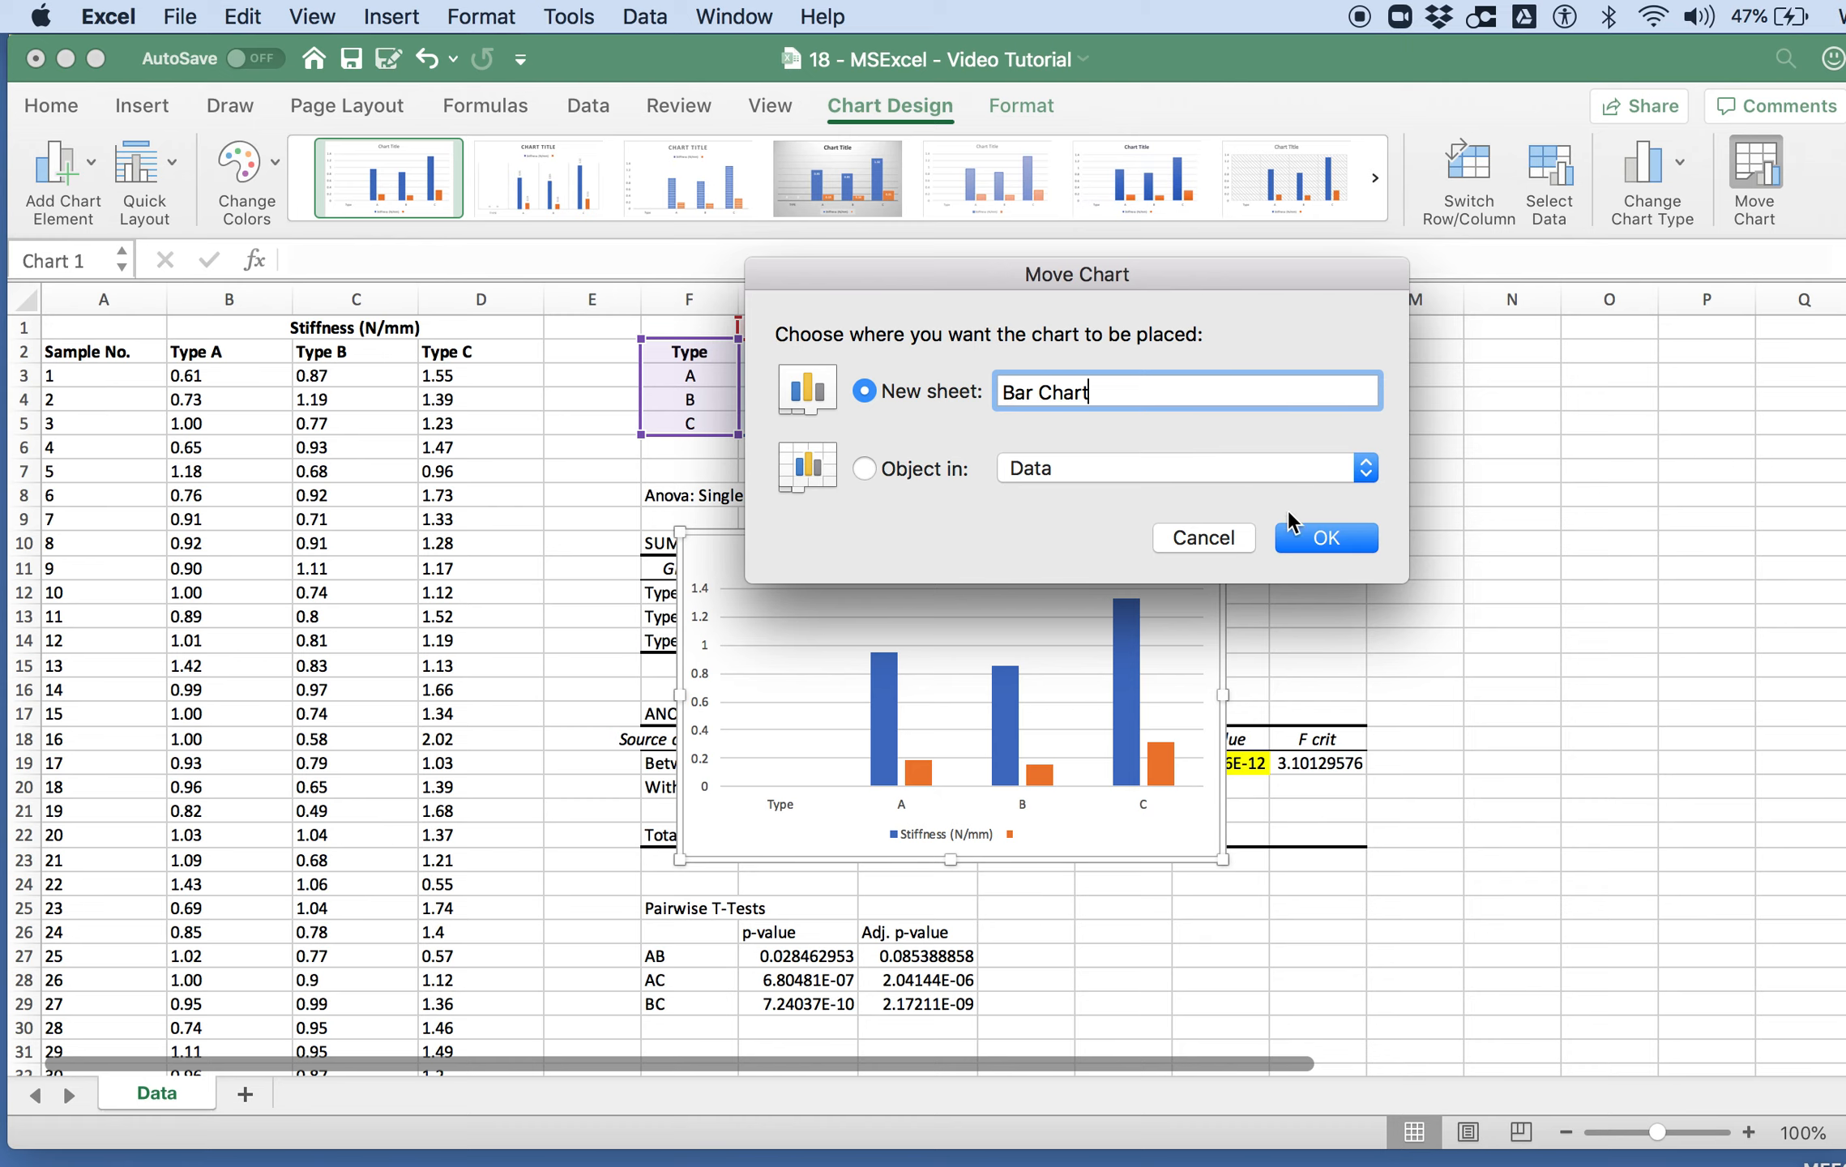
text( Chart)
click(1297, 536)
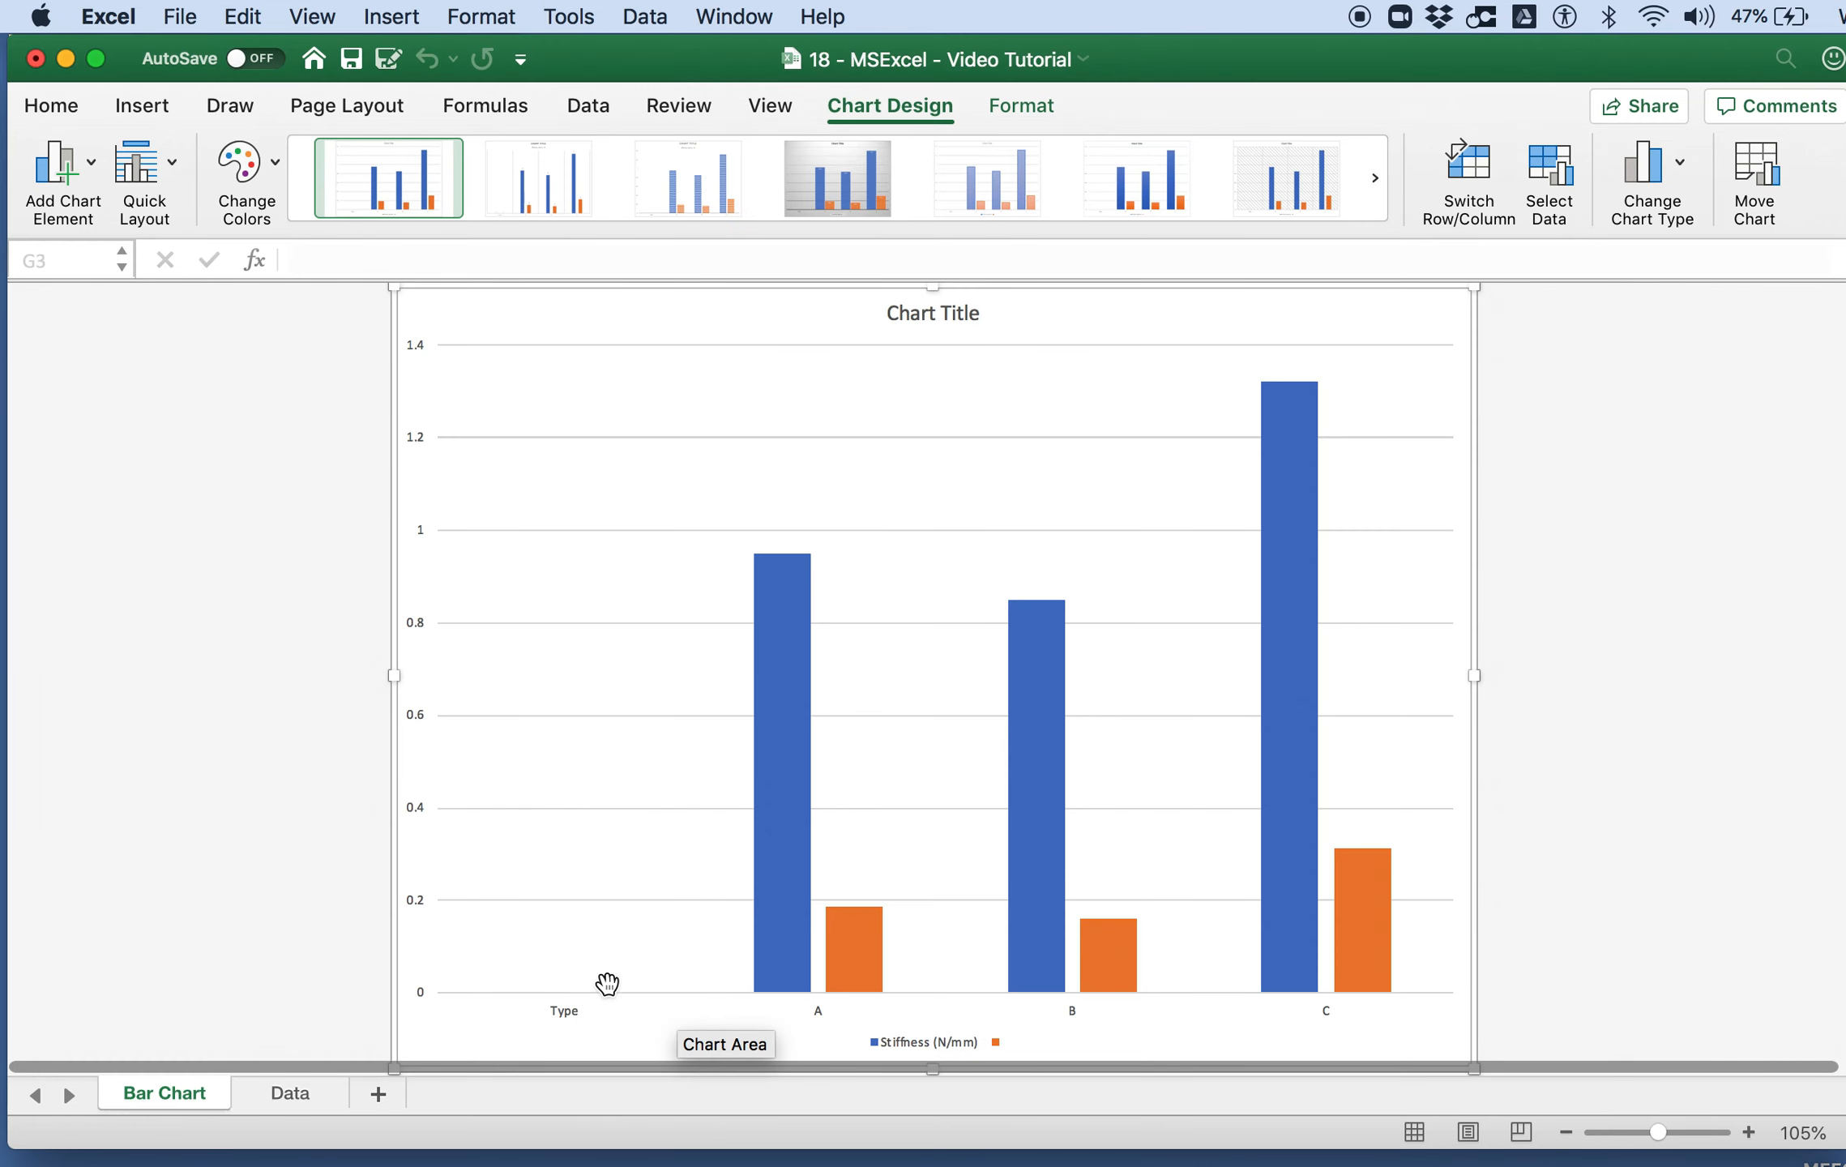
Step: Open the chart's data source settings and remove all existing series
click(1530, 164)
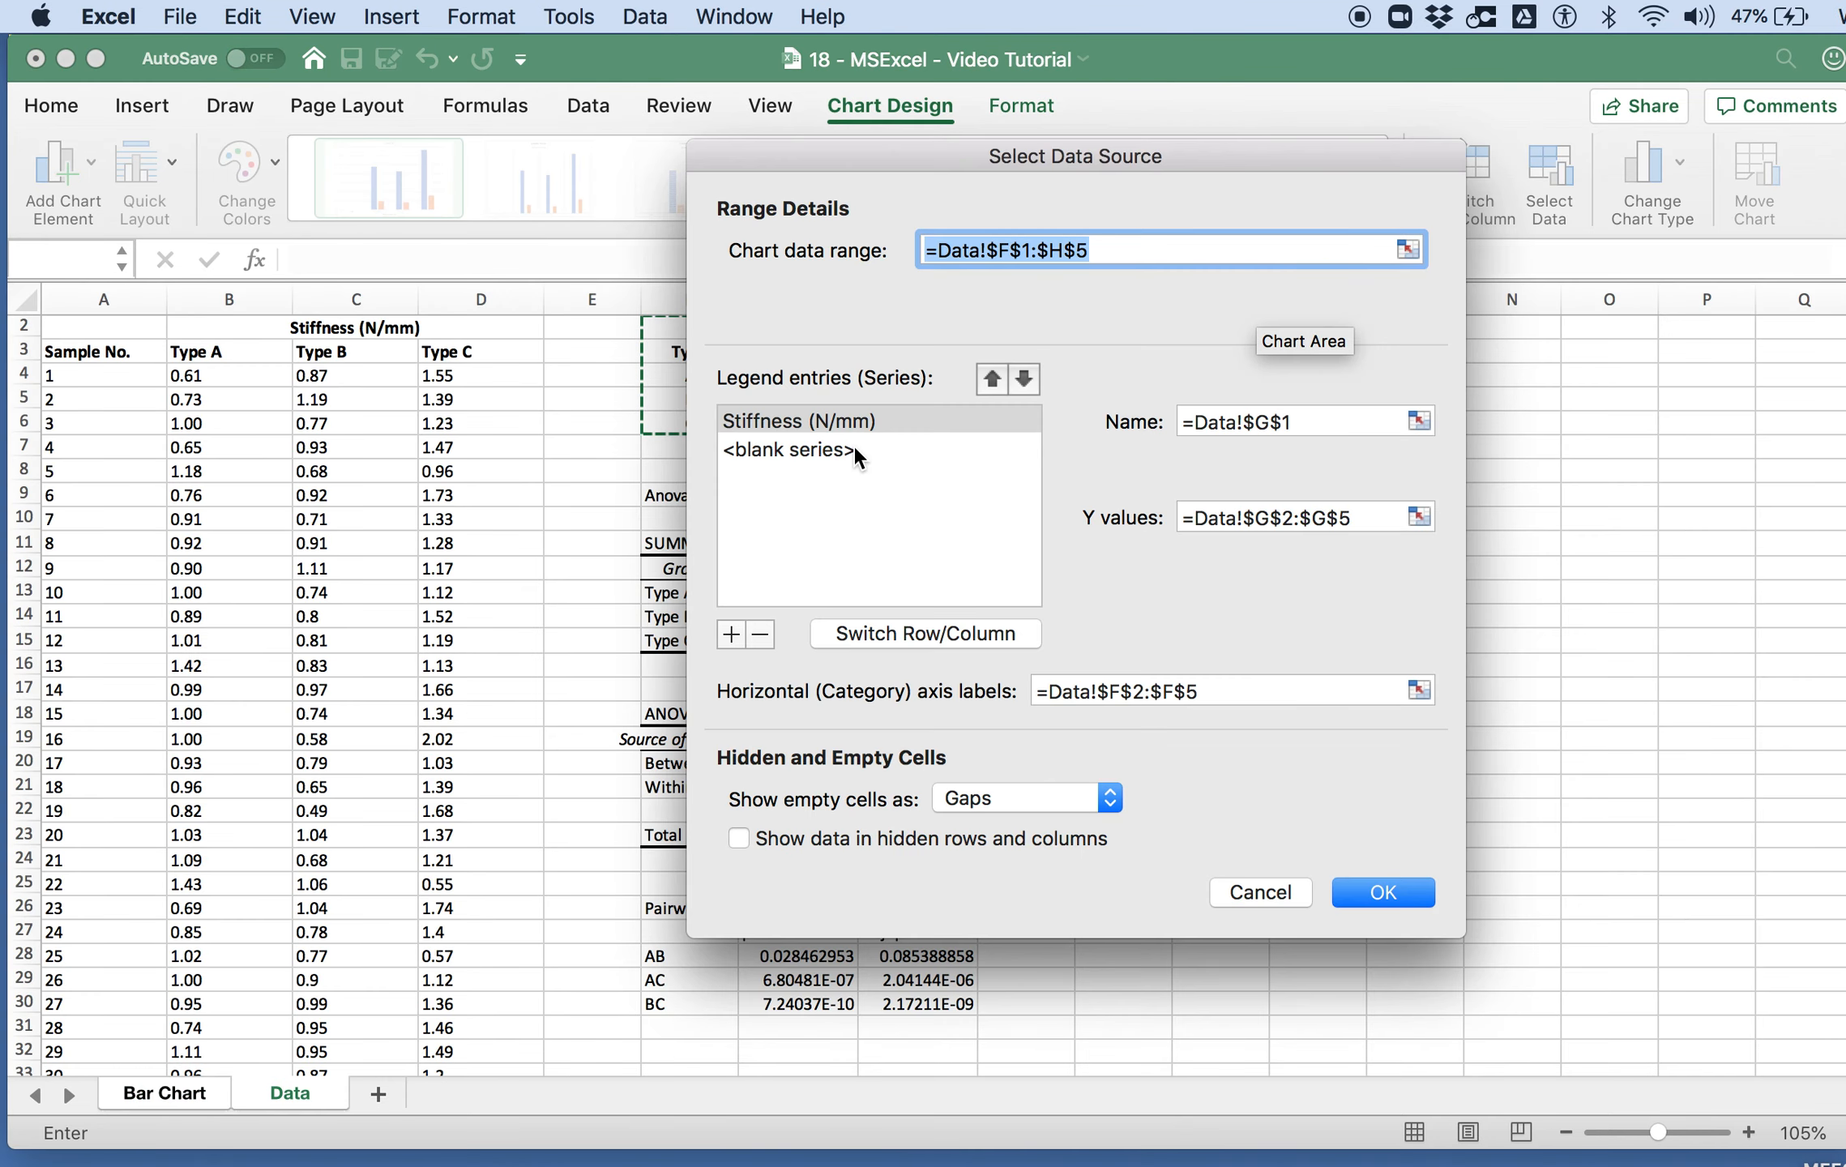
click(758, 635)
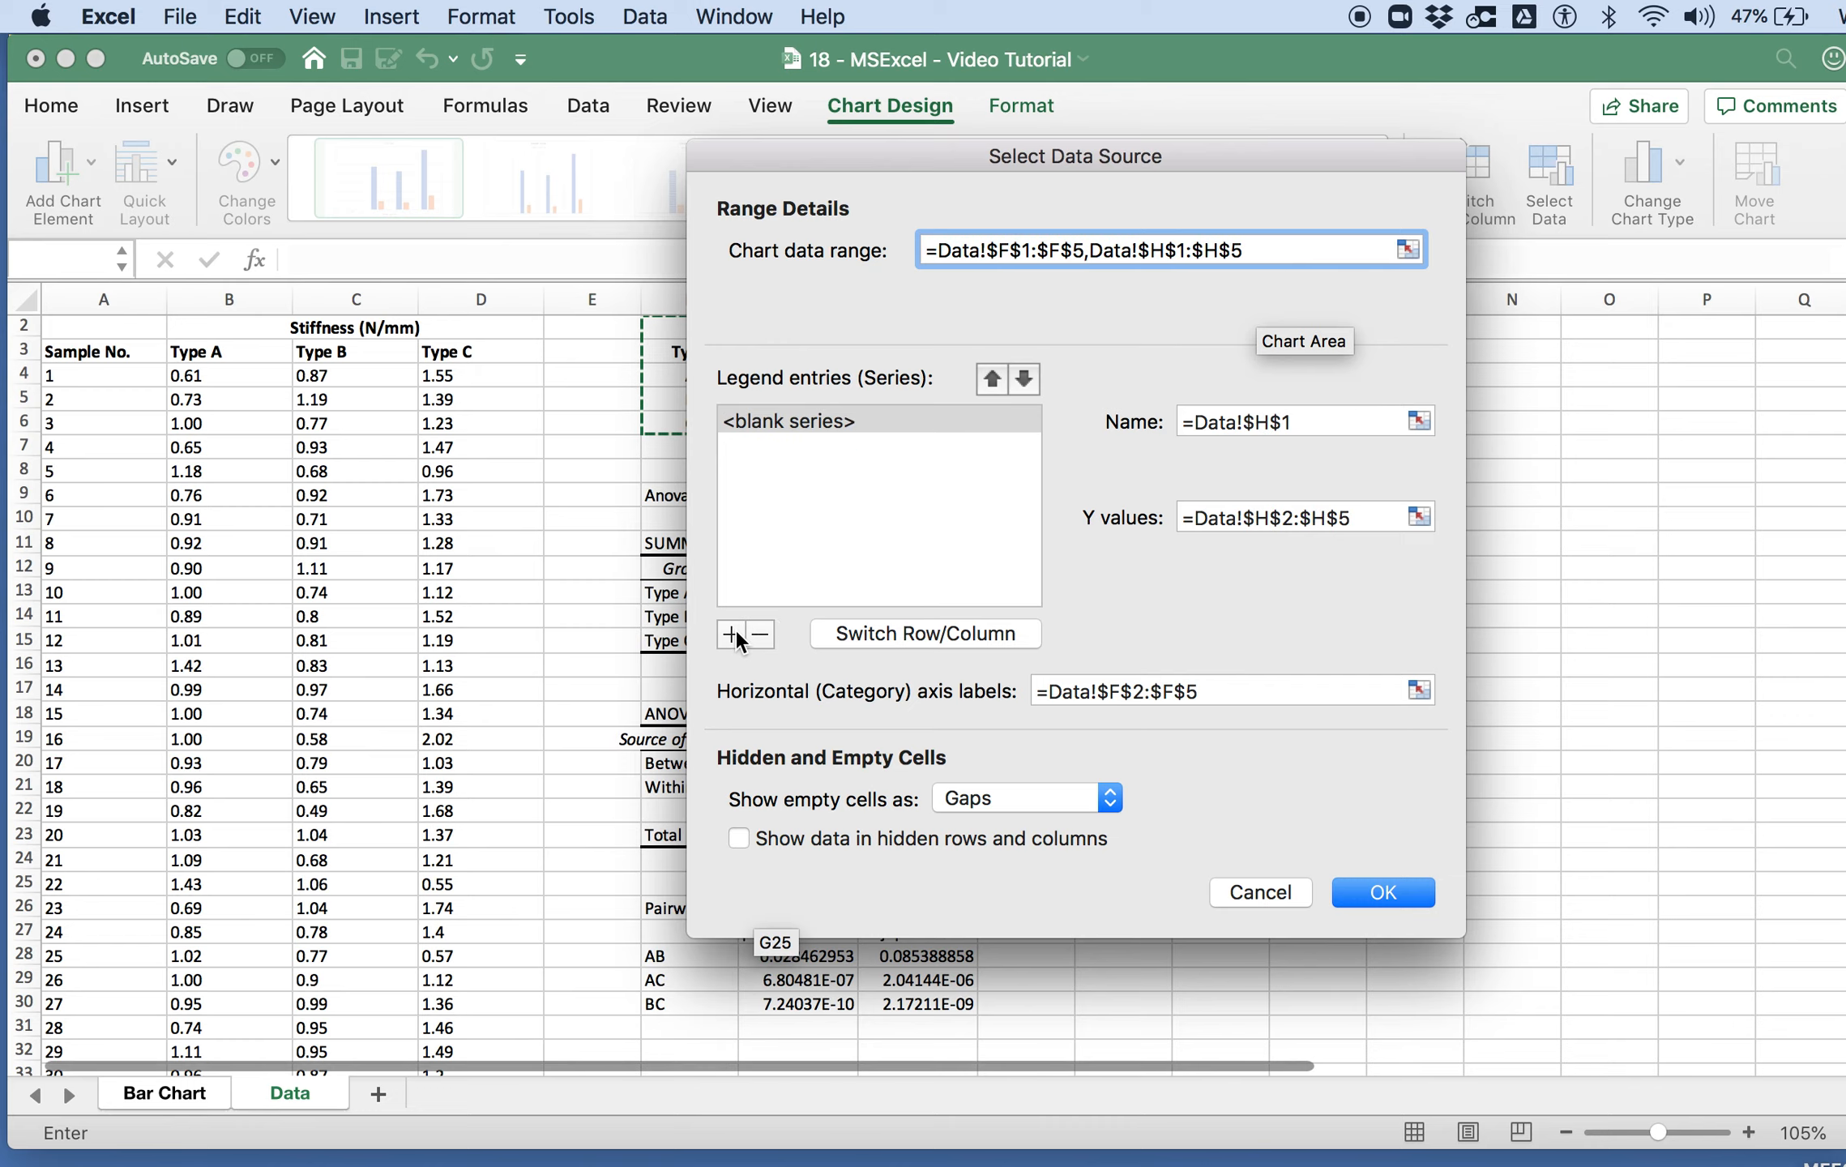
click(731, 633)
click(754, 636)
click(751, 636)
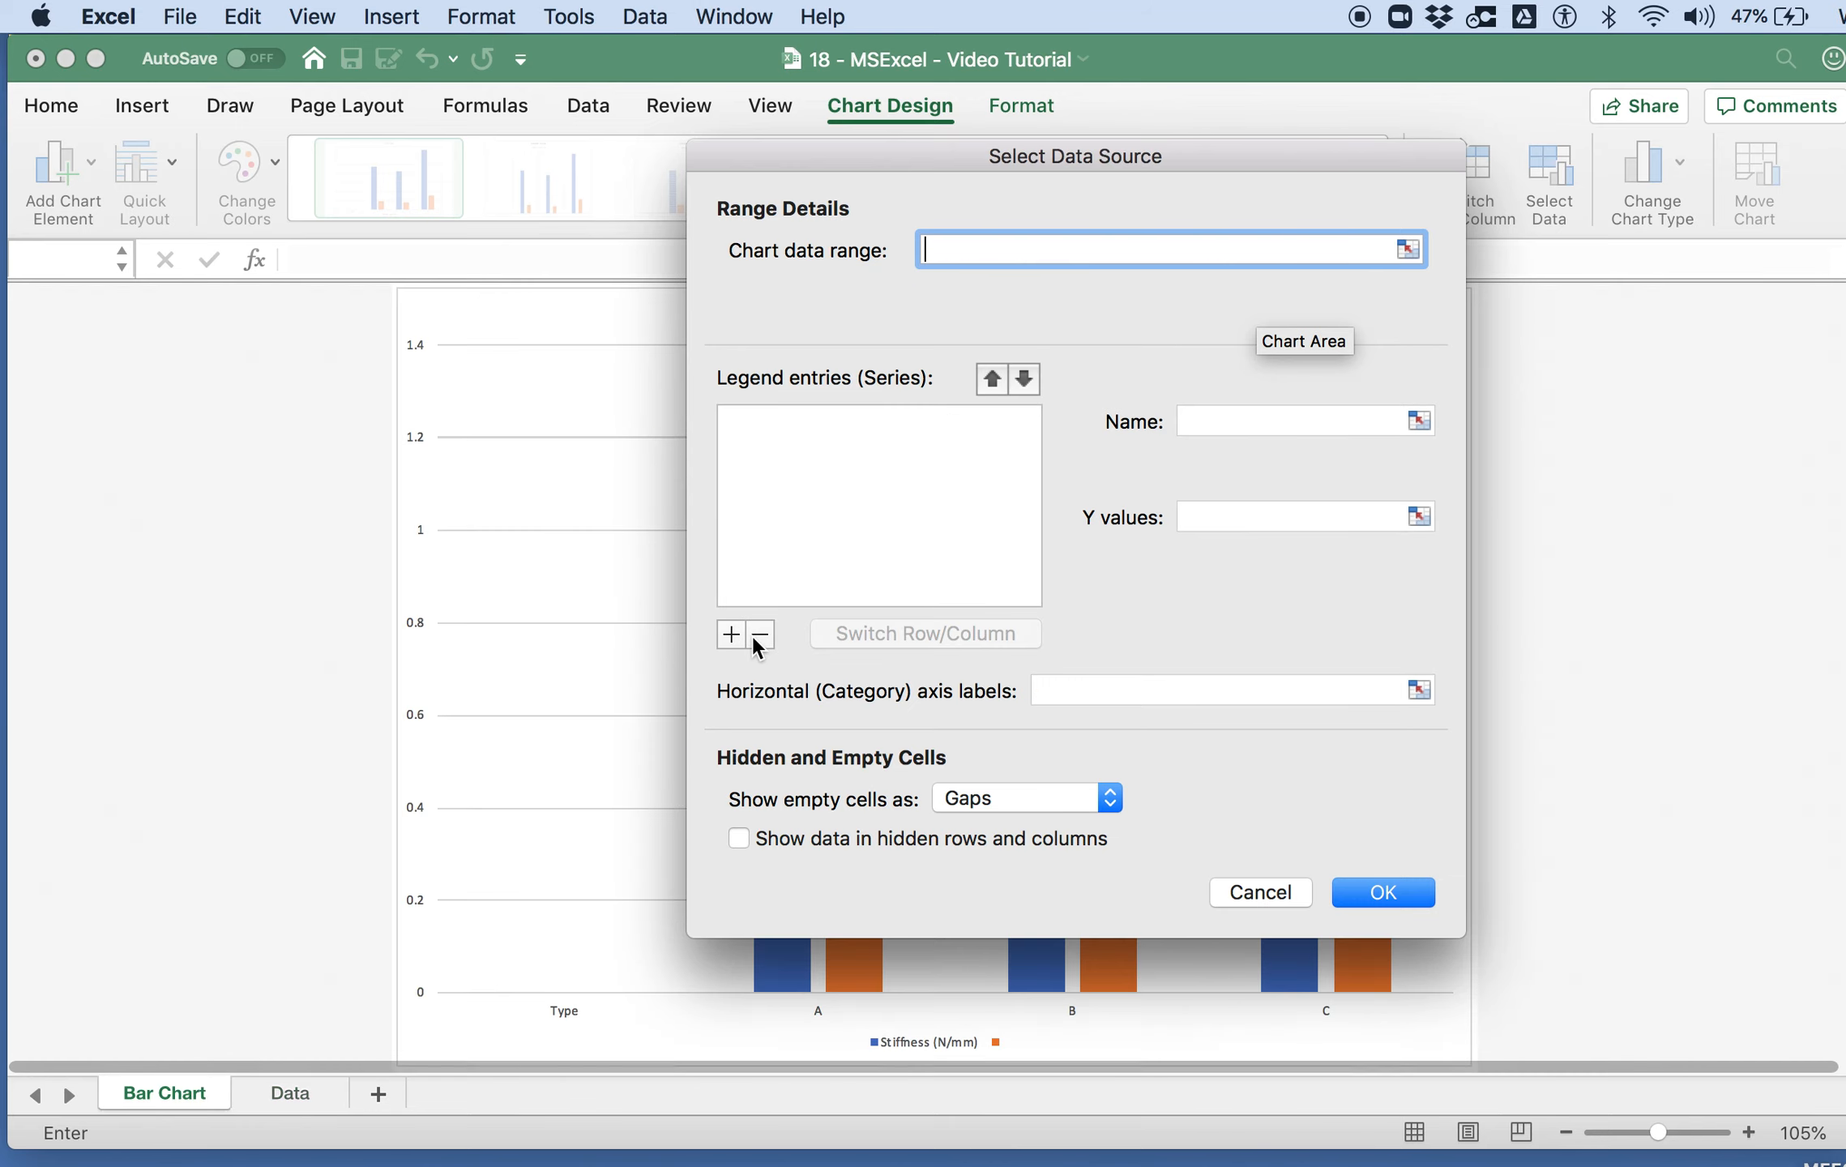
Step: Add a series to the chart with the means in Data!G3:G5 as its Y values
click(731, 638)
click(1421, 516)
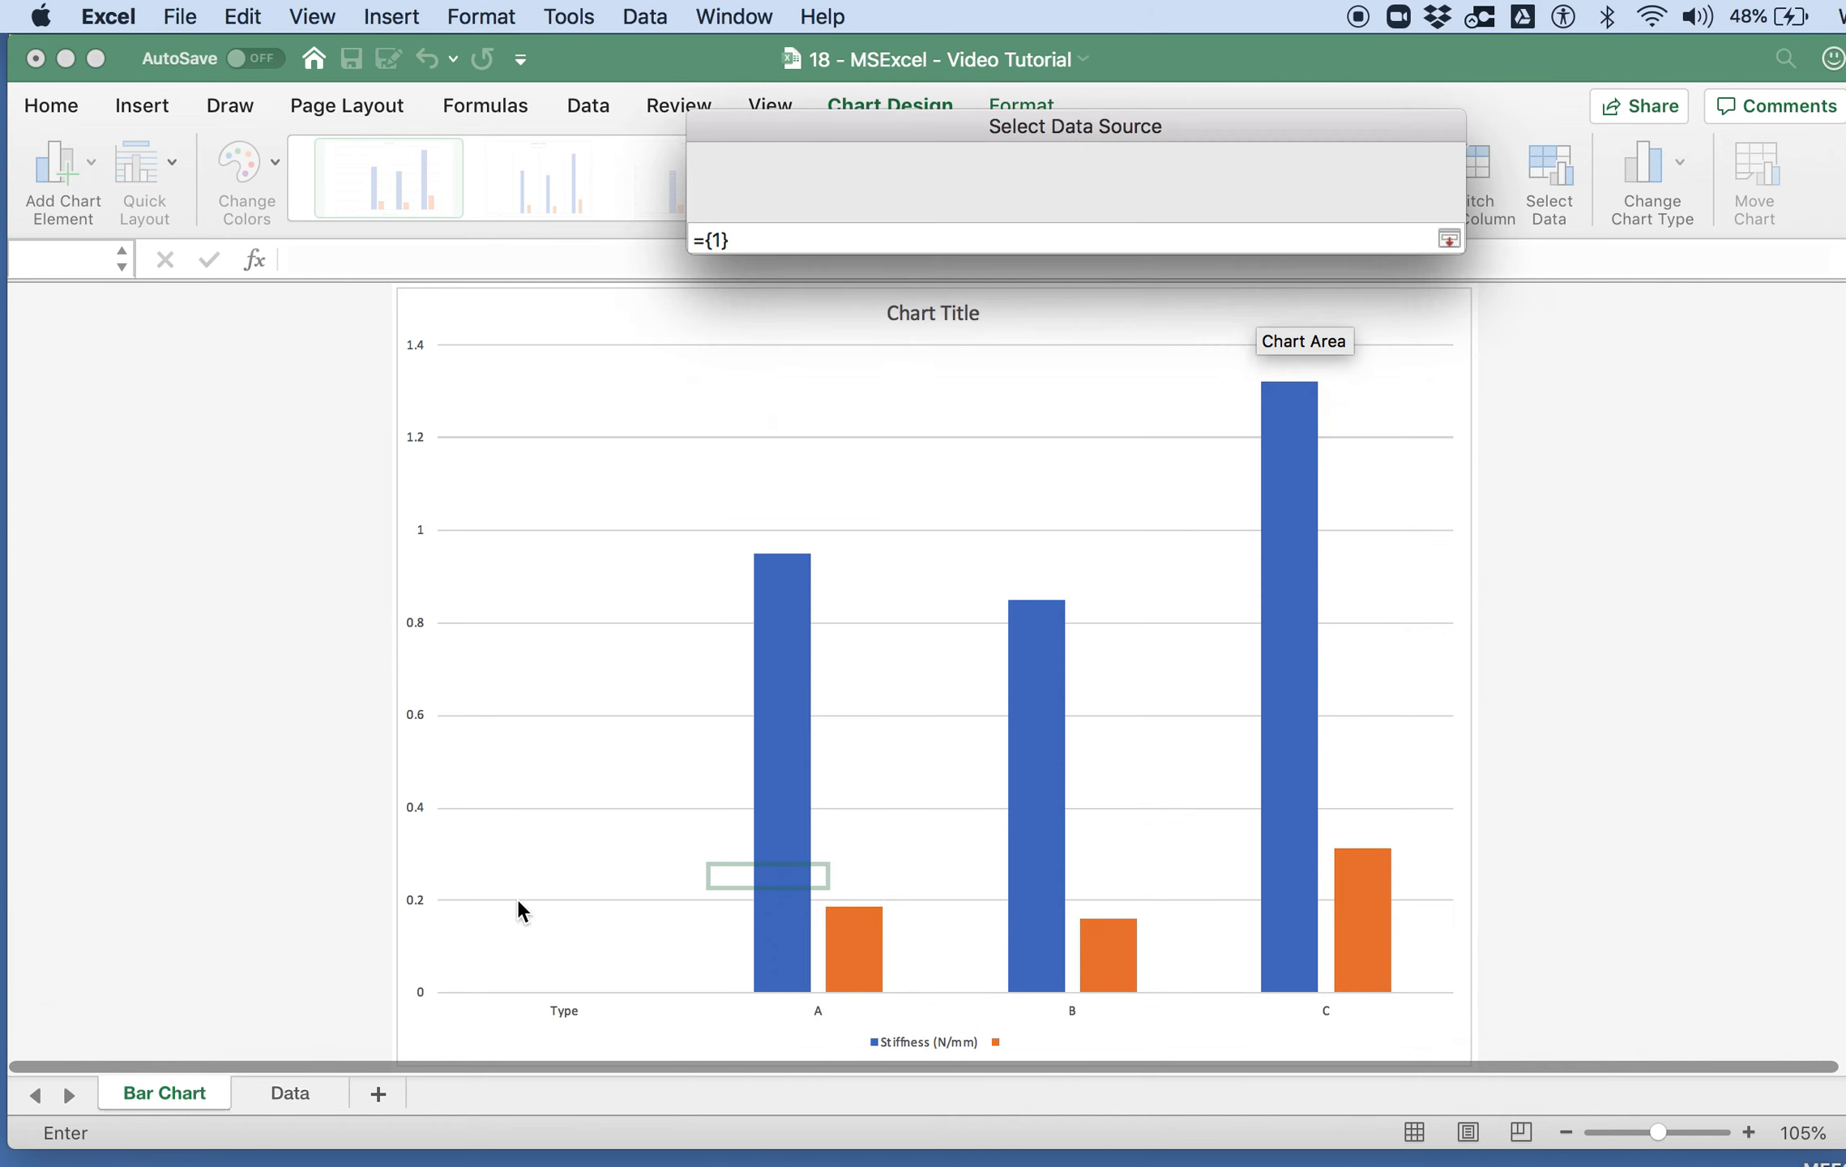
click(277, 1095)
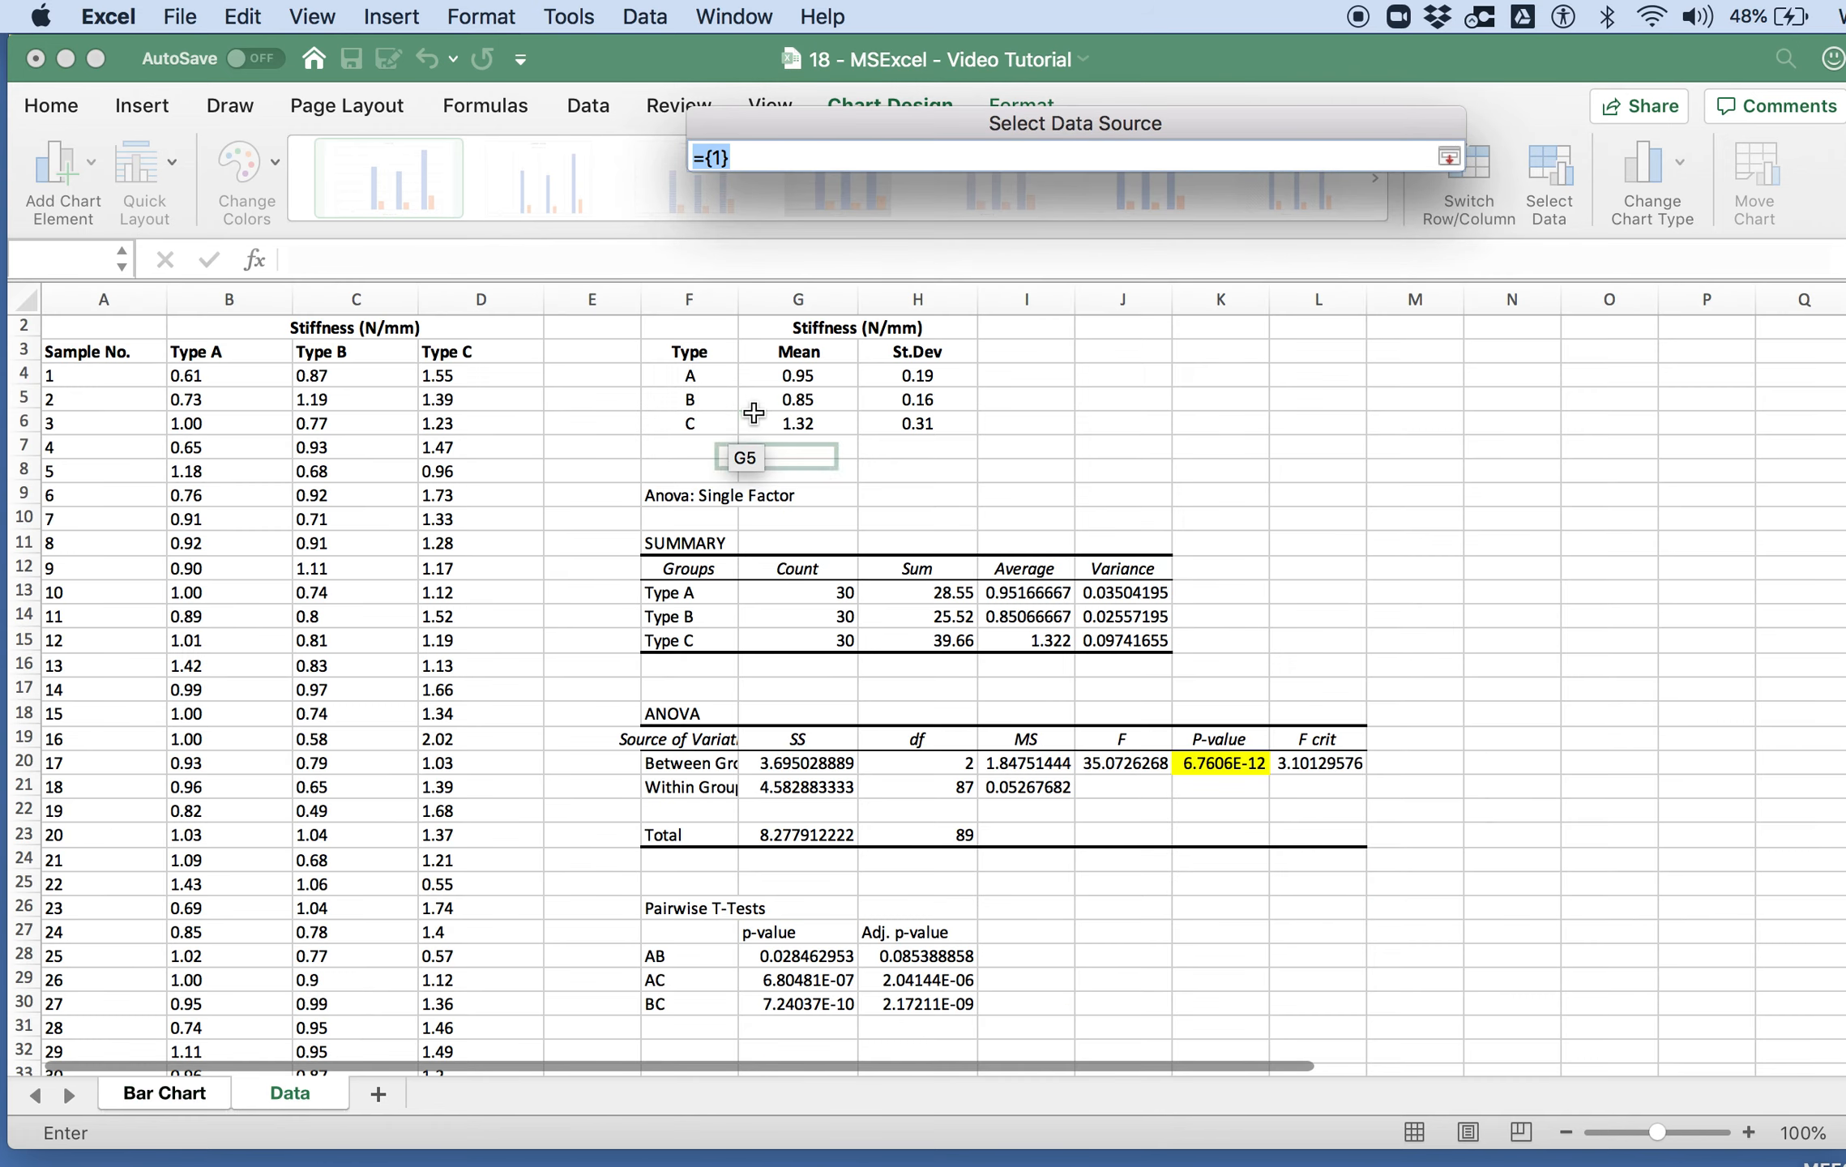
drag(798, 375, 798, 427)
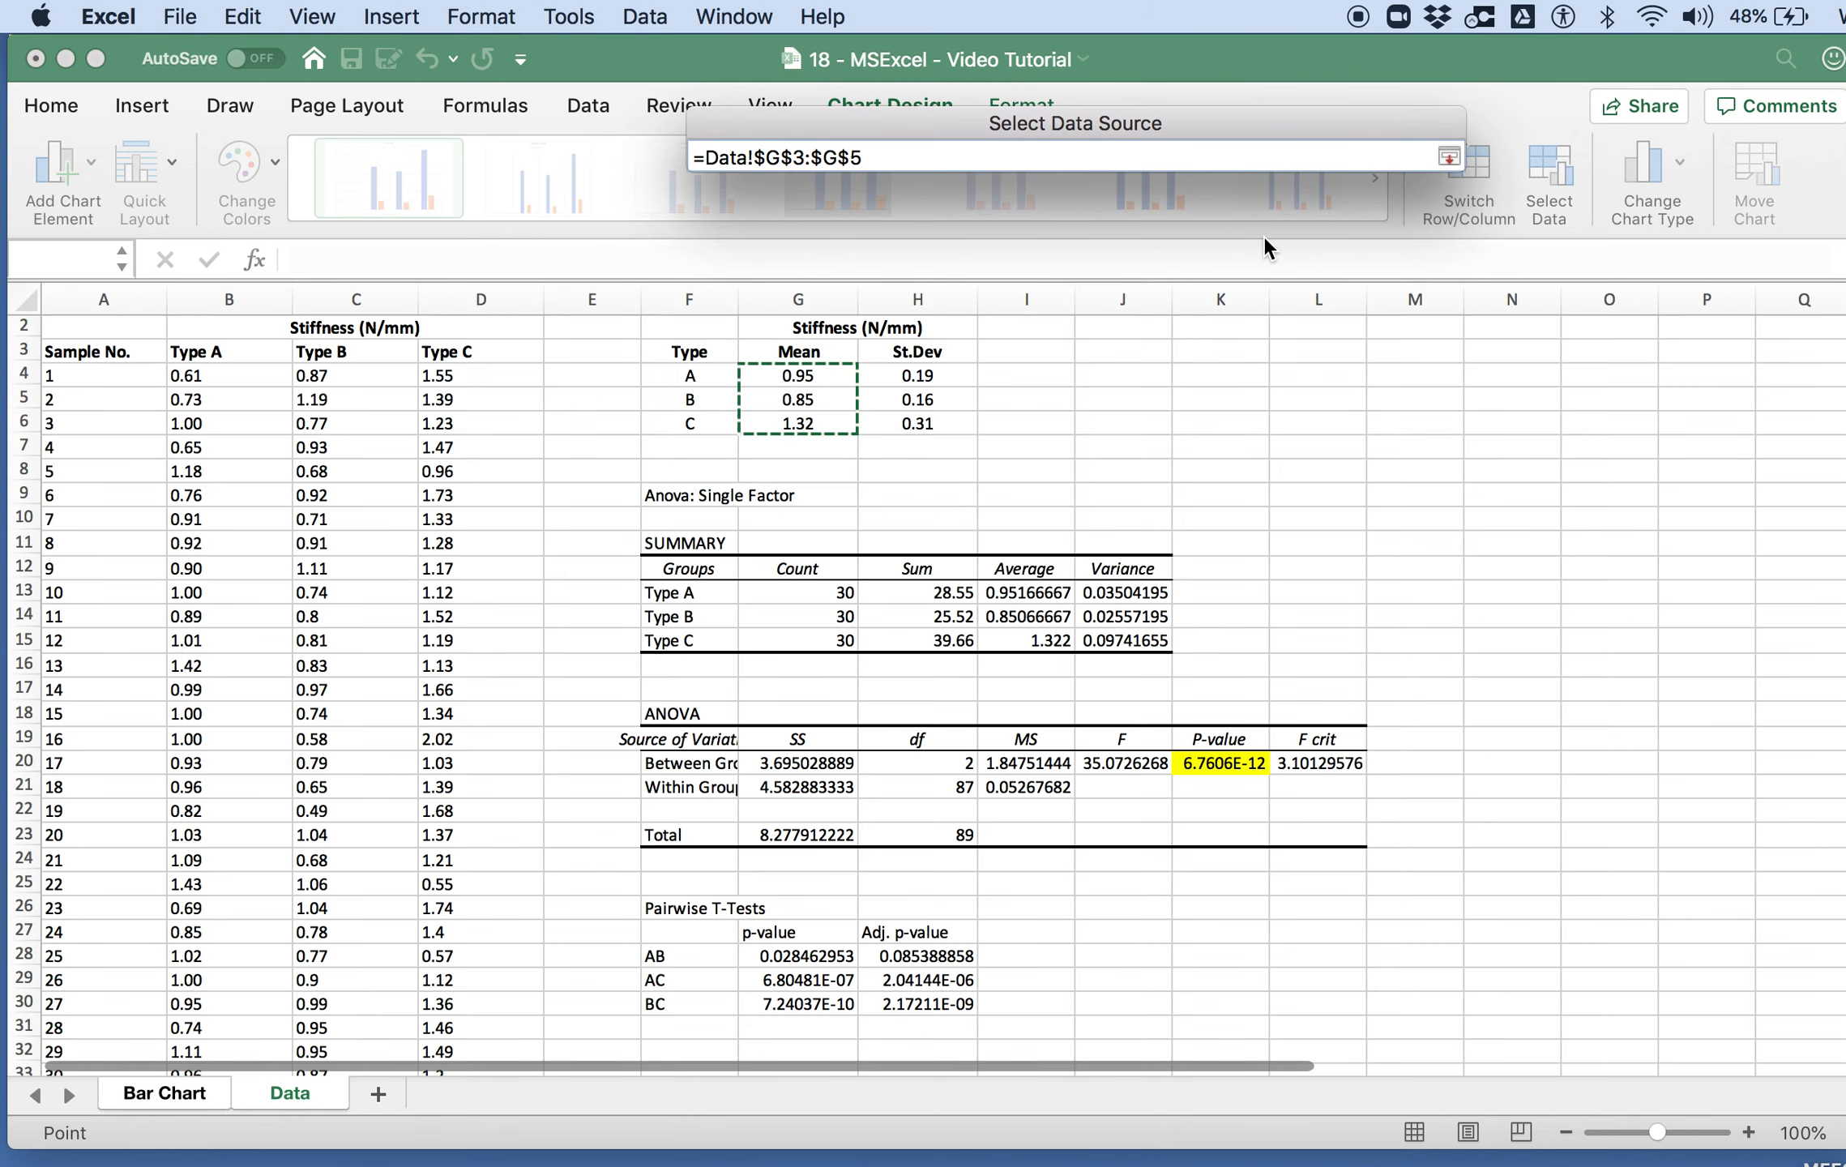
click(1449, 159)
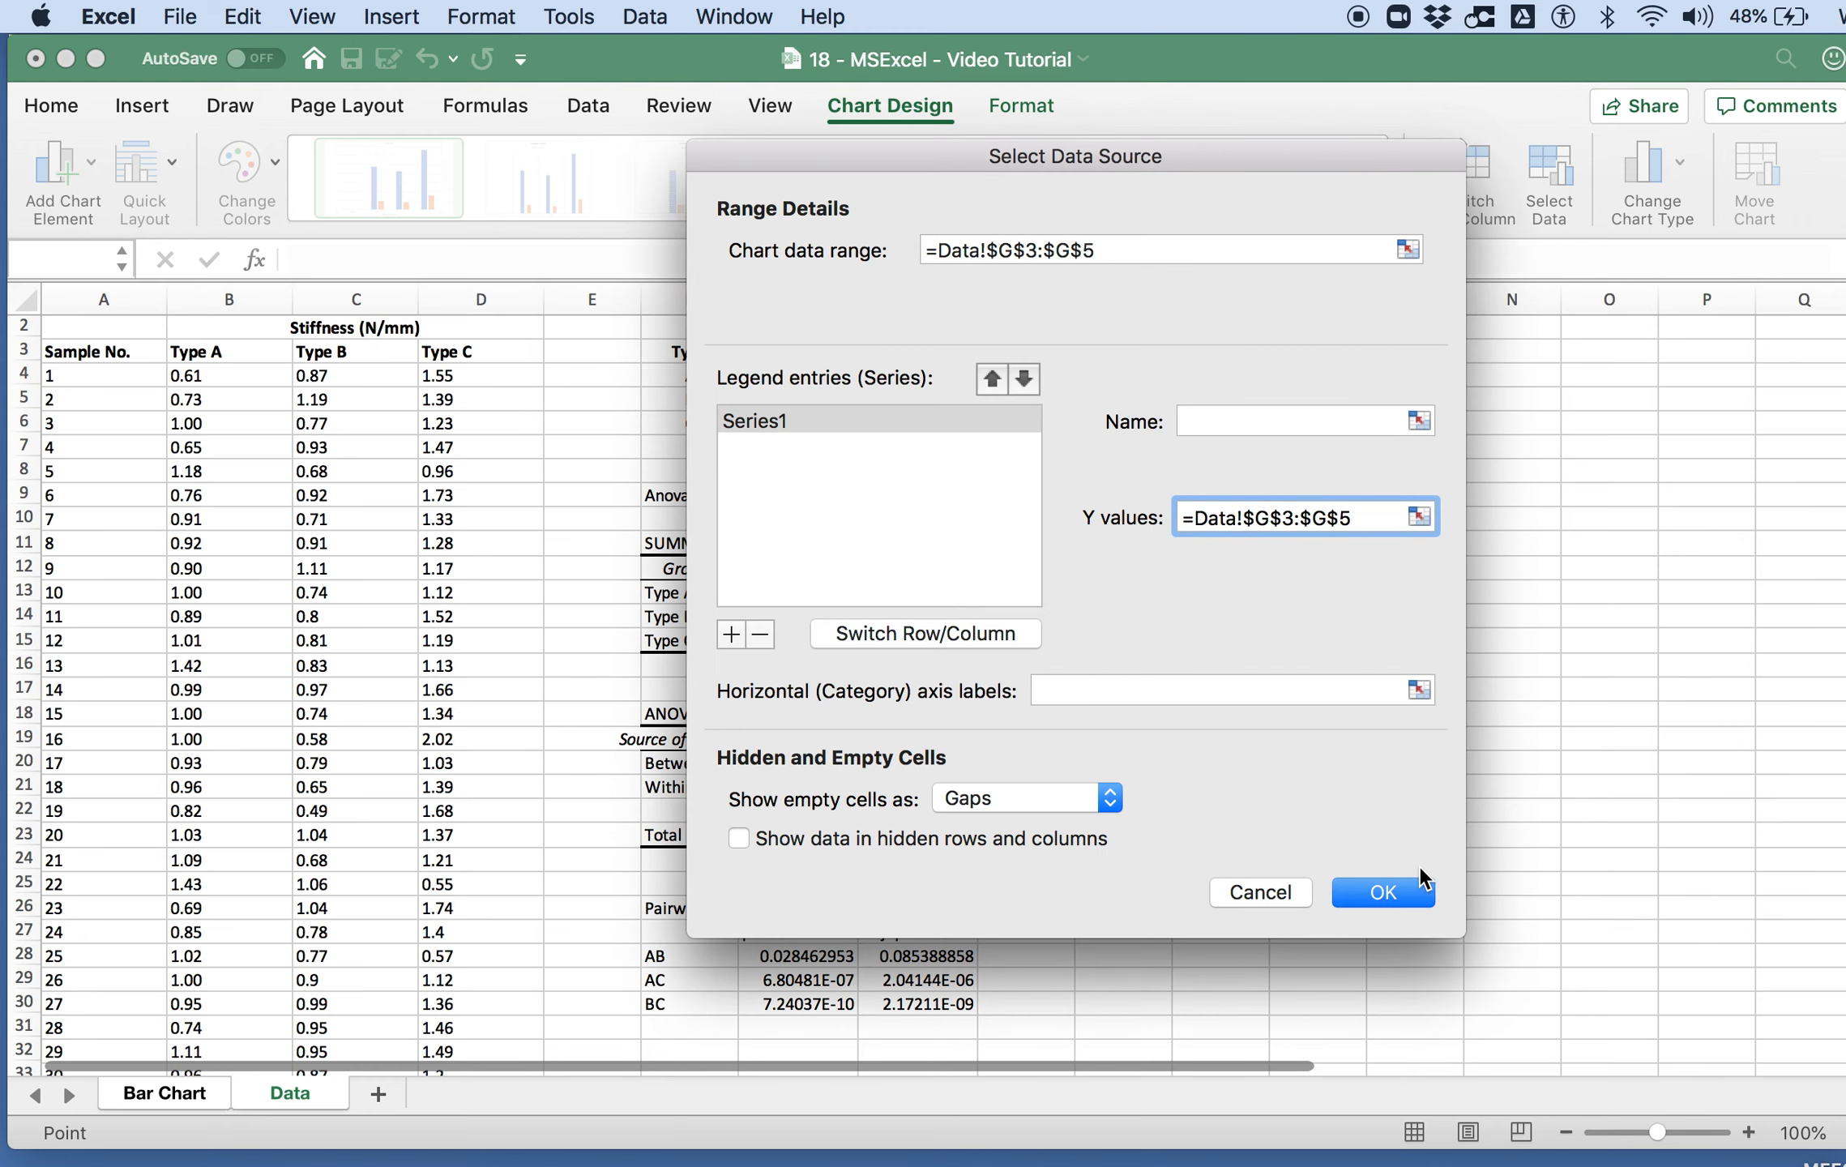
Step: Set the horizontal category labels to the types in Data!F3:F5 and apply the data source changes
click(1419, 690)
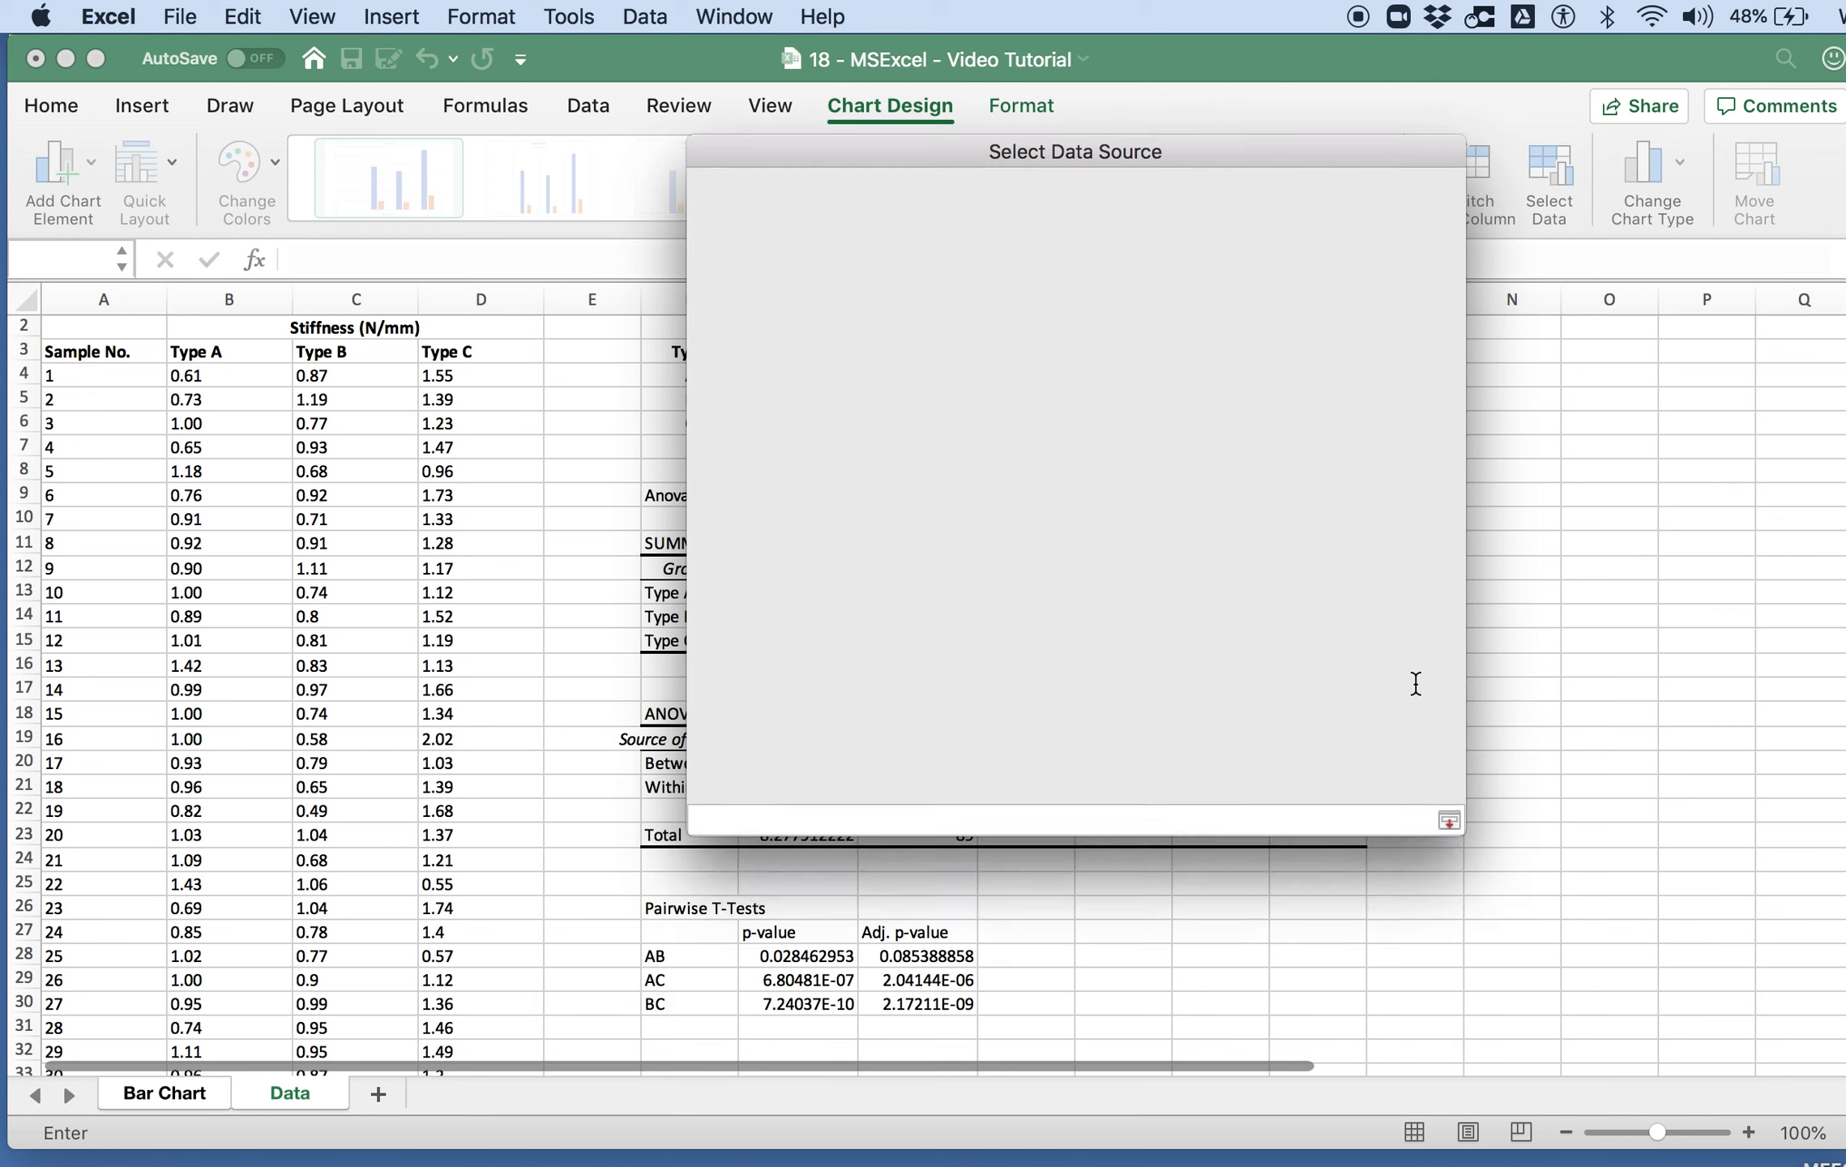
drag(691, 375, 703, 422)
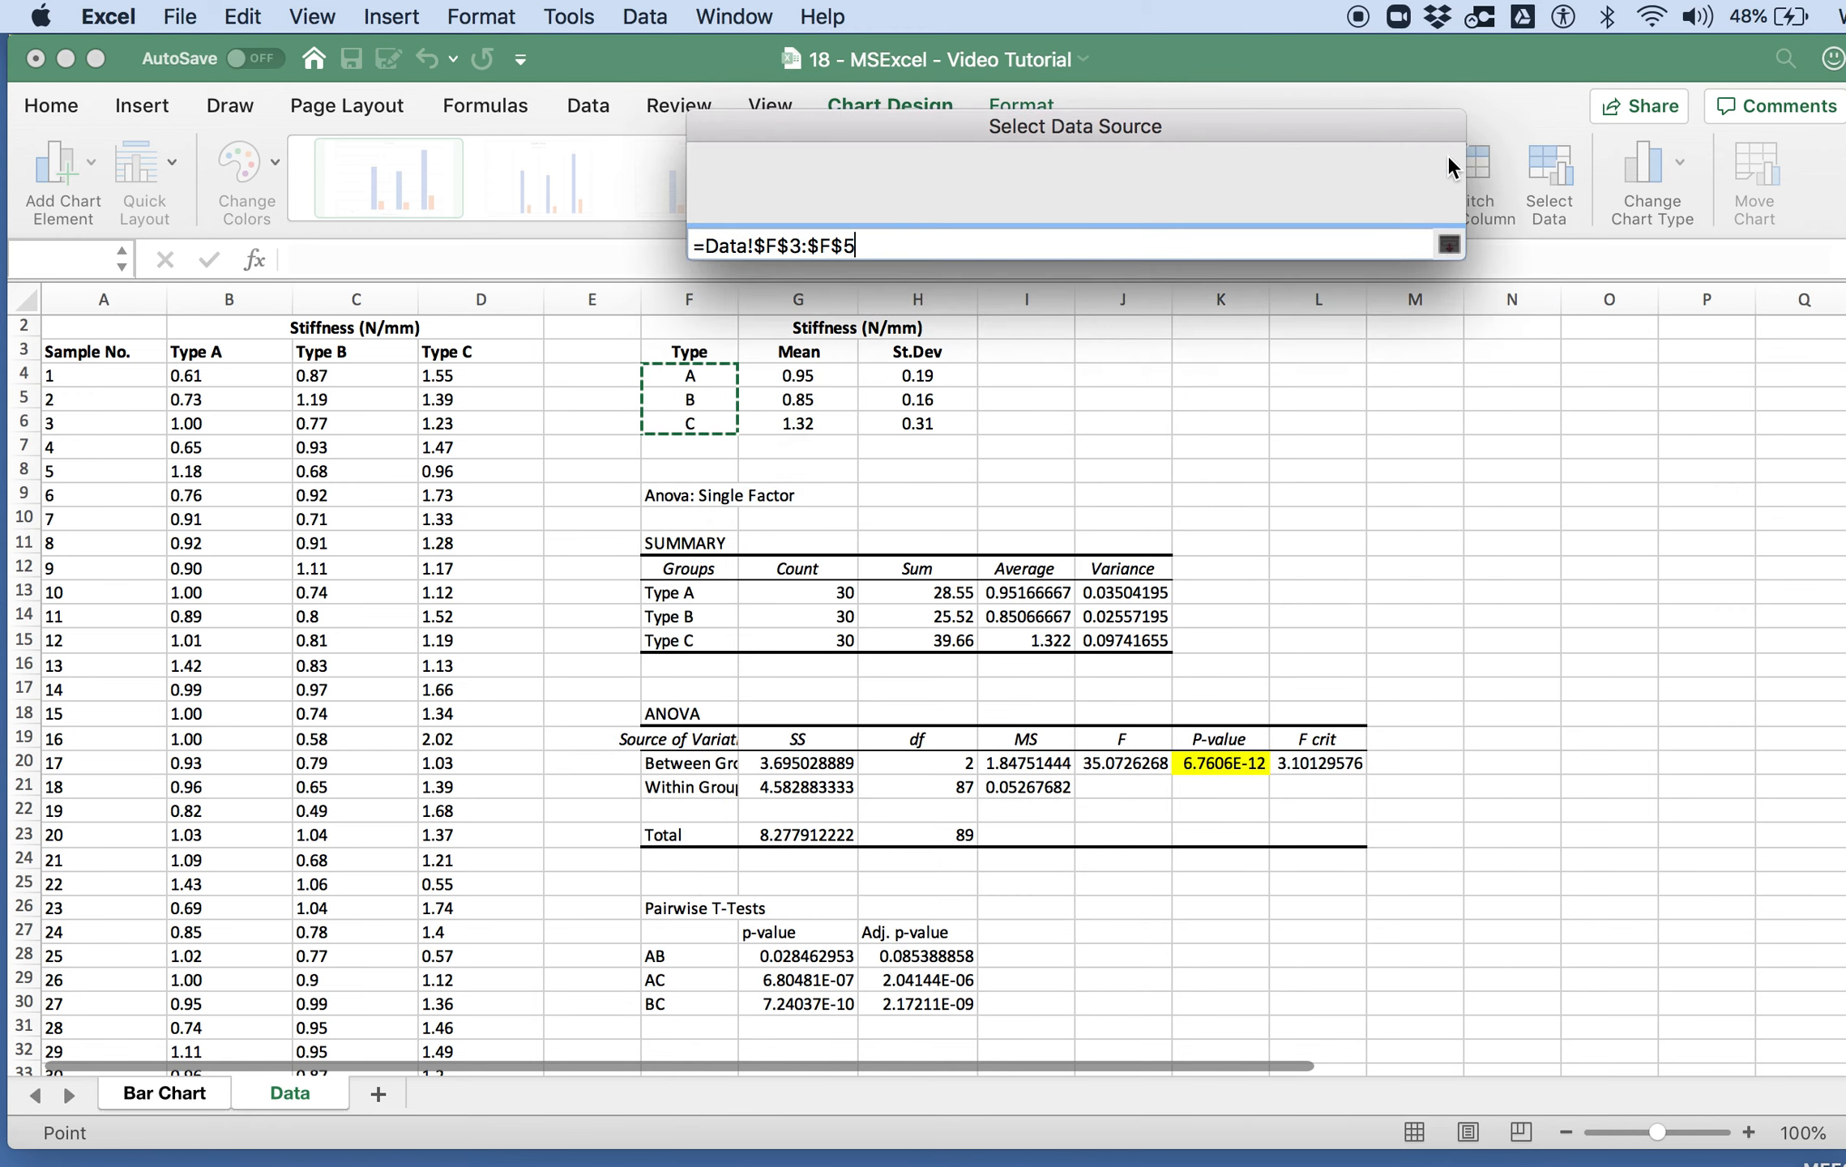
click(1448, 156)
click(1384, 893)
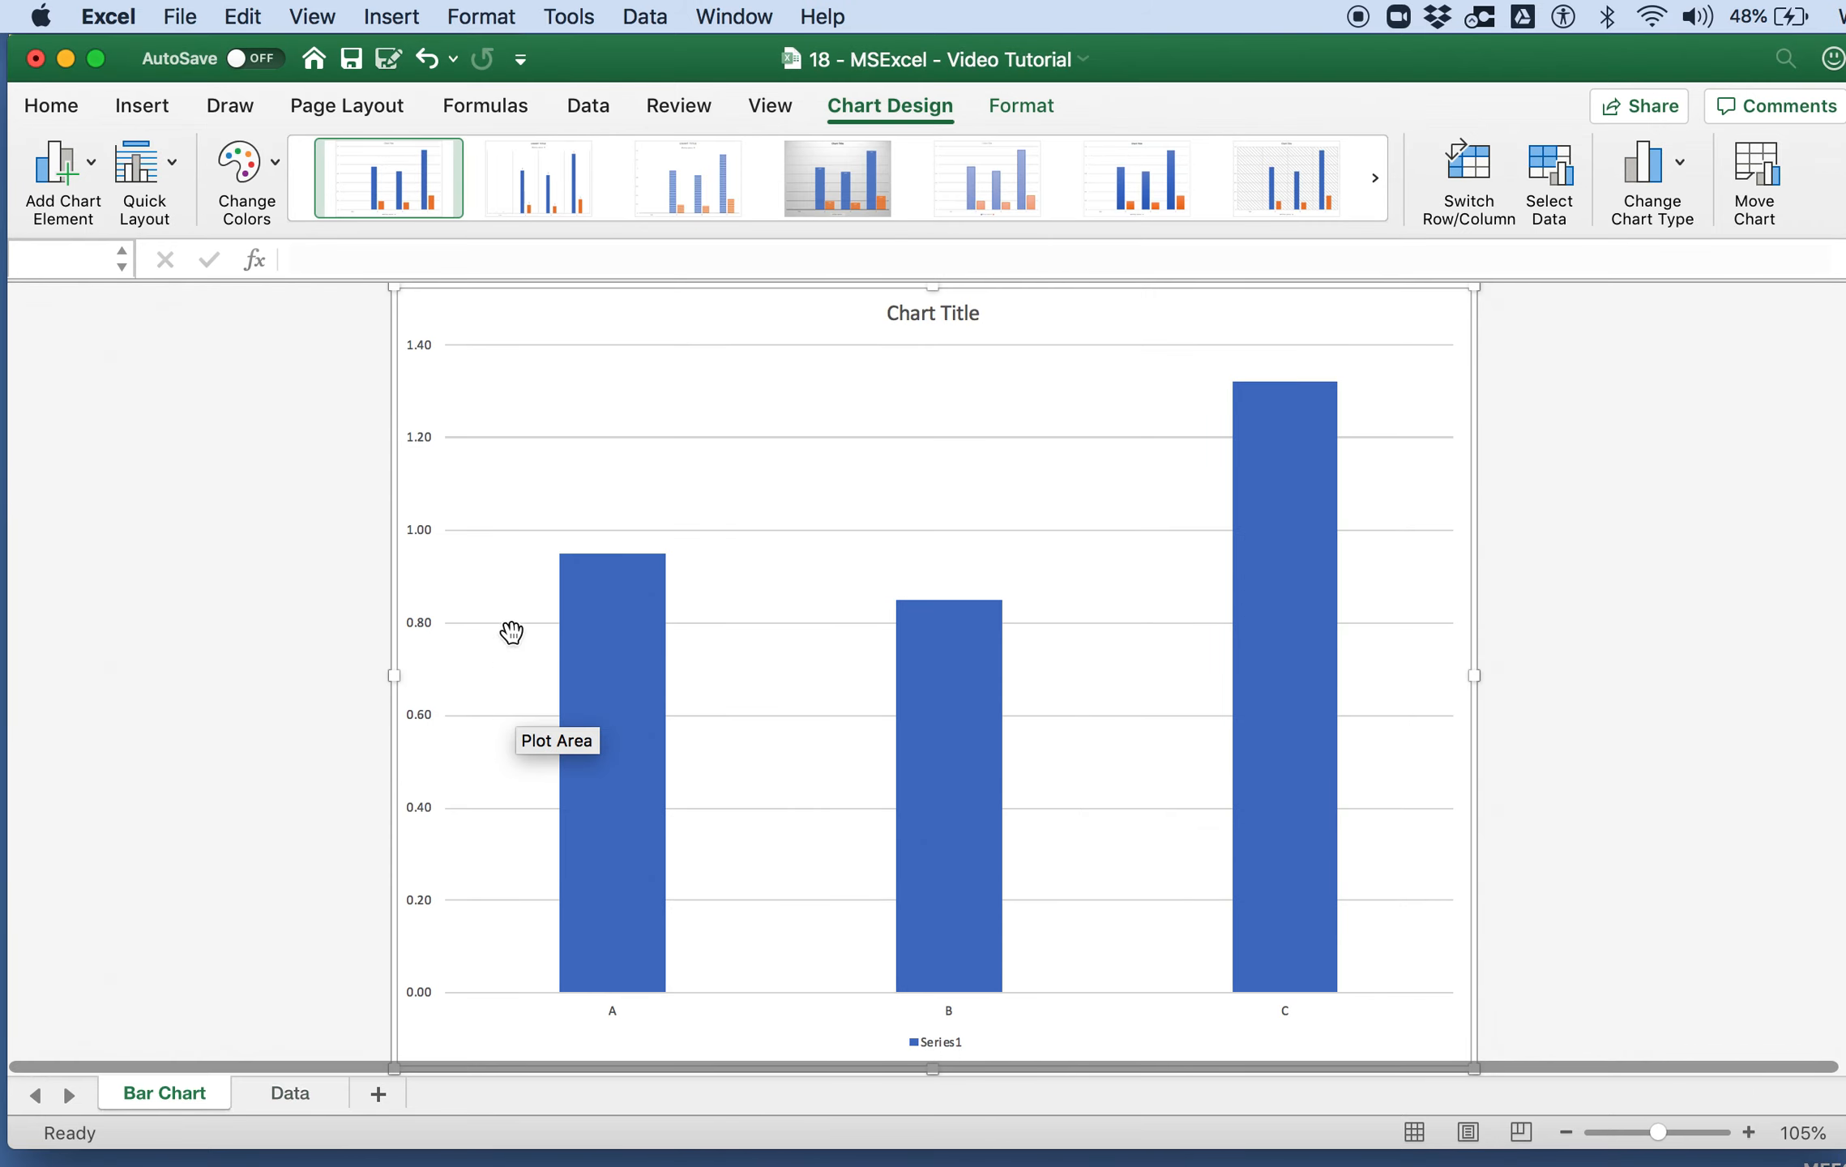
Step: Delete the chart title from the bar chart
click(423, 350)
click(905, 313)
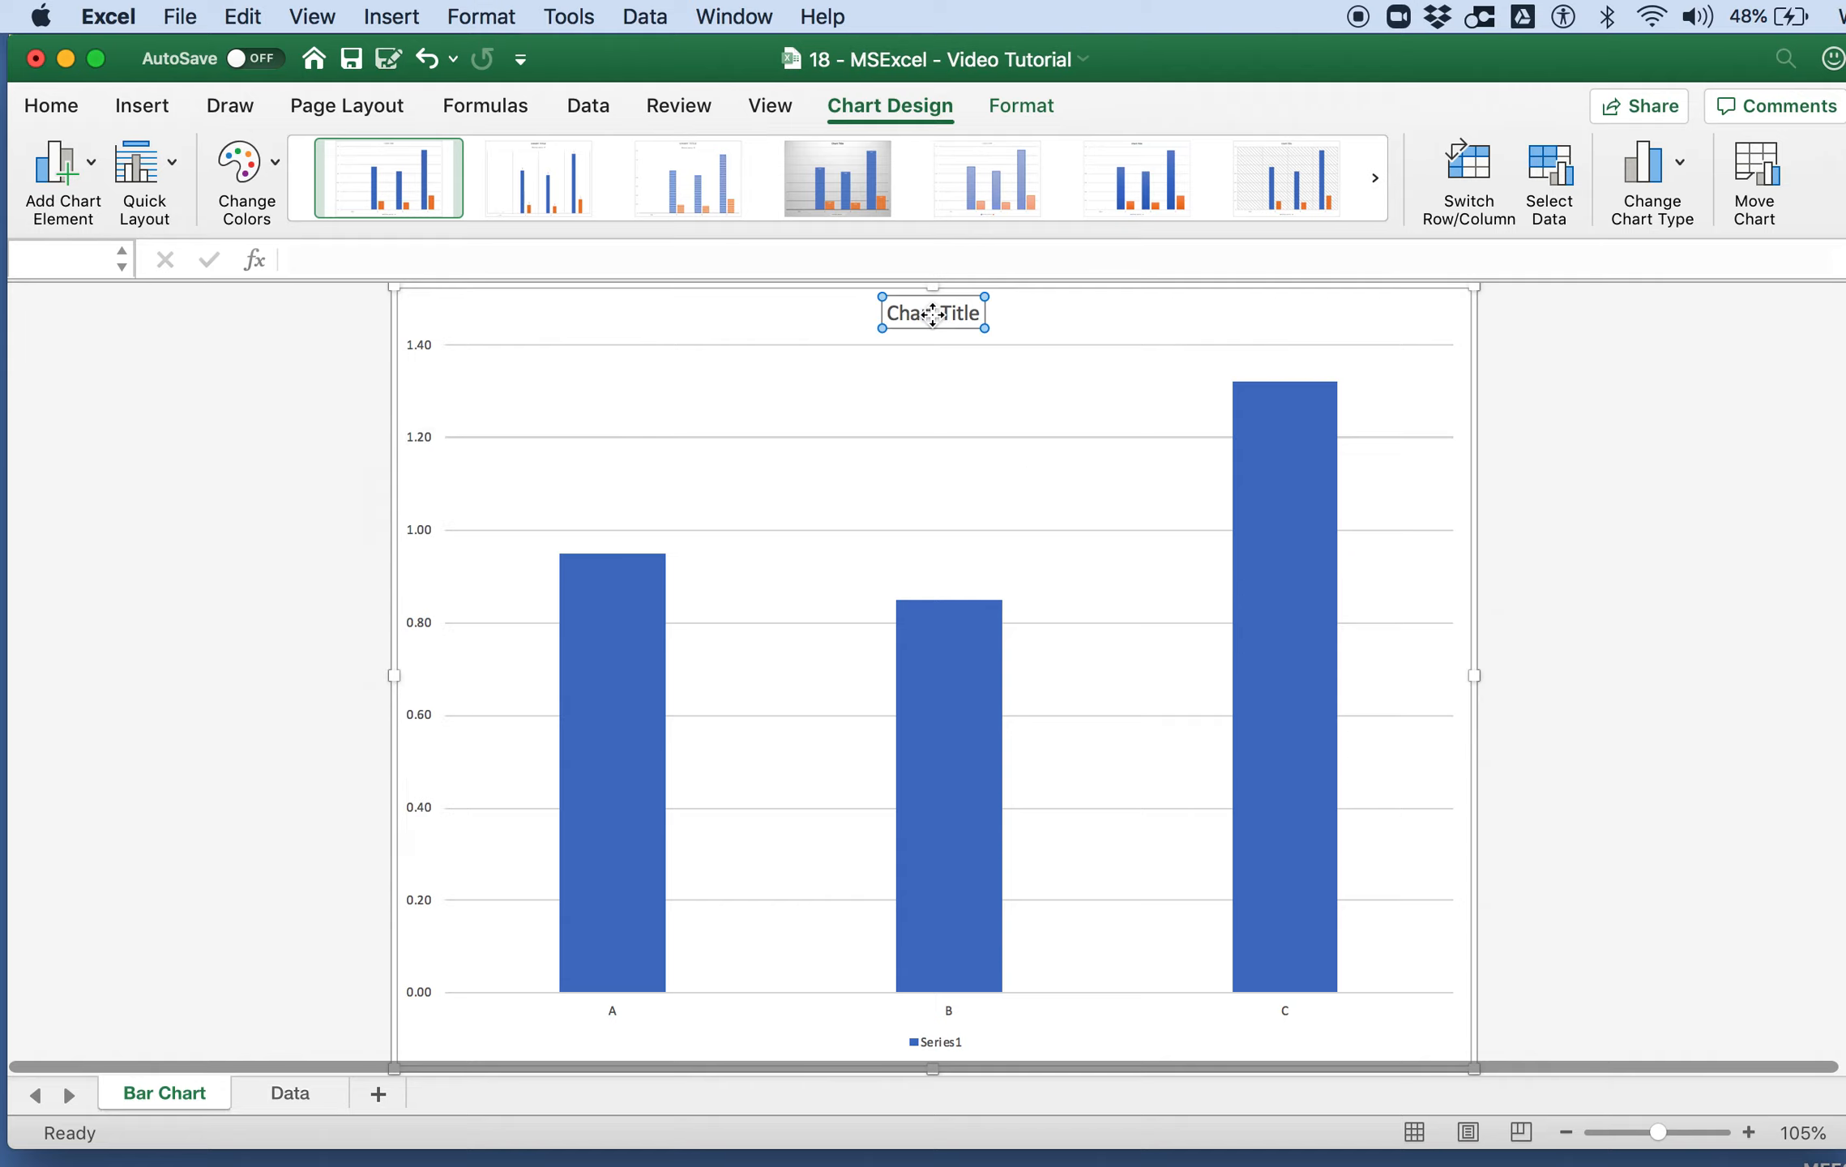
key(Delete)
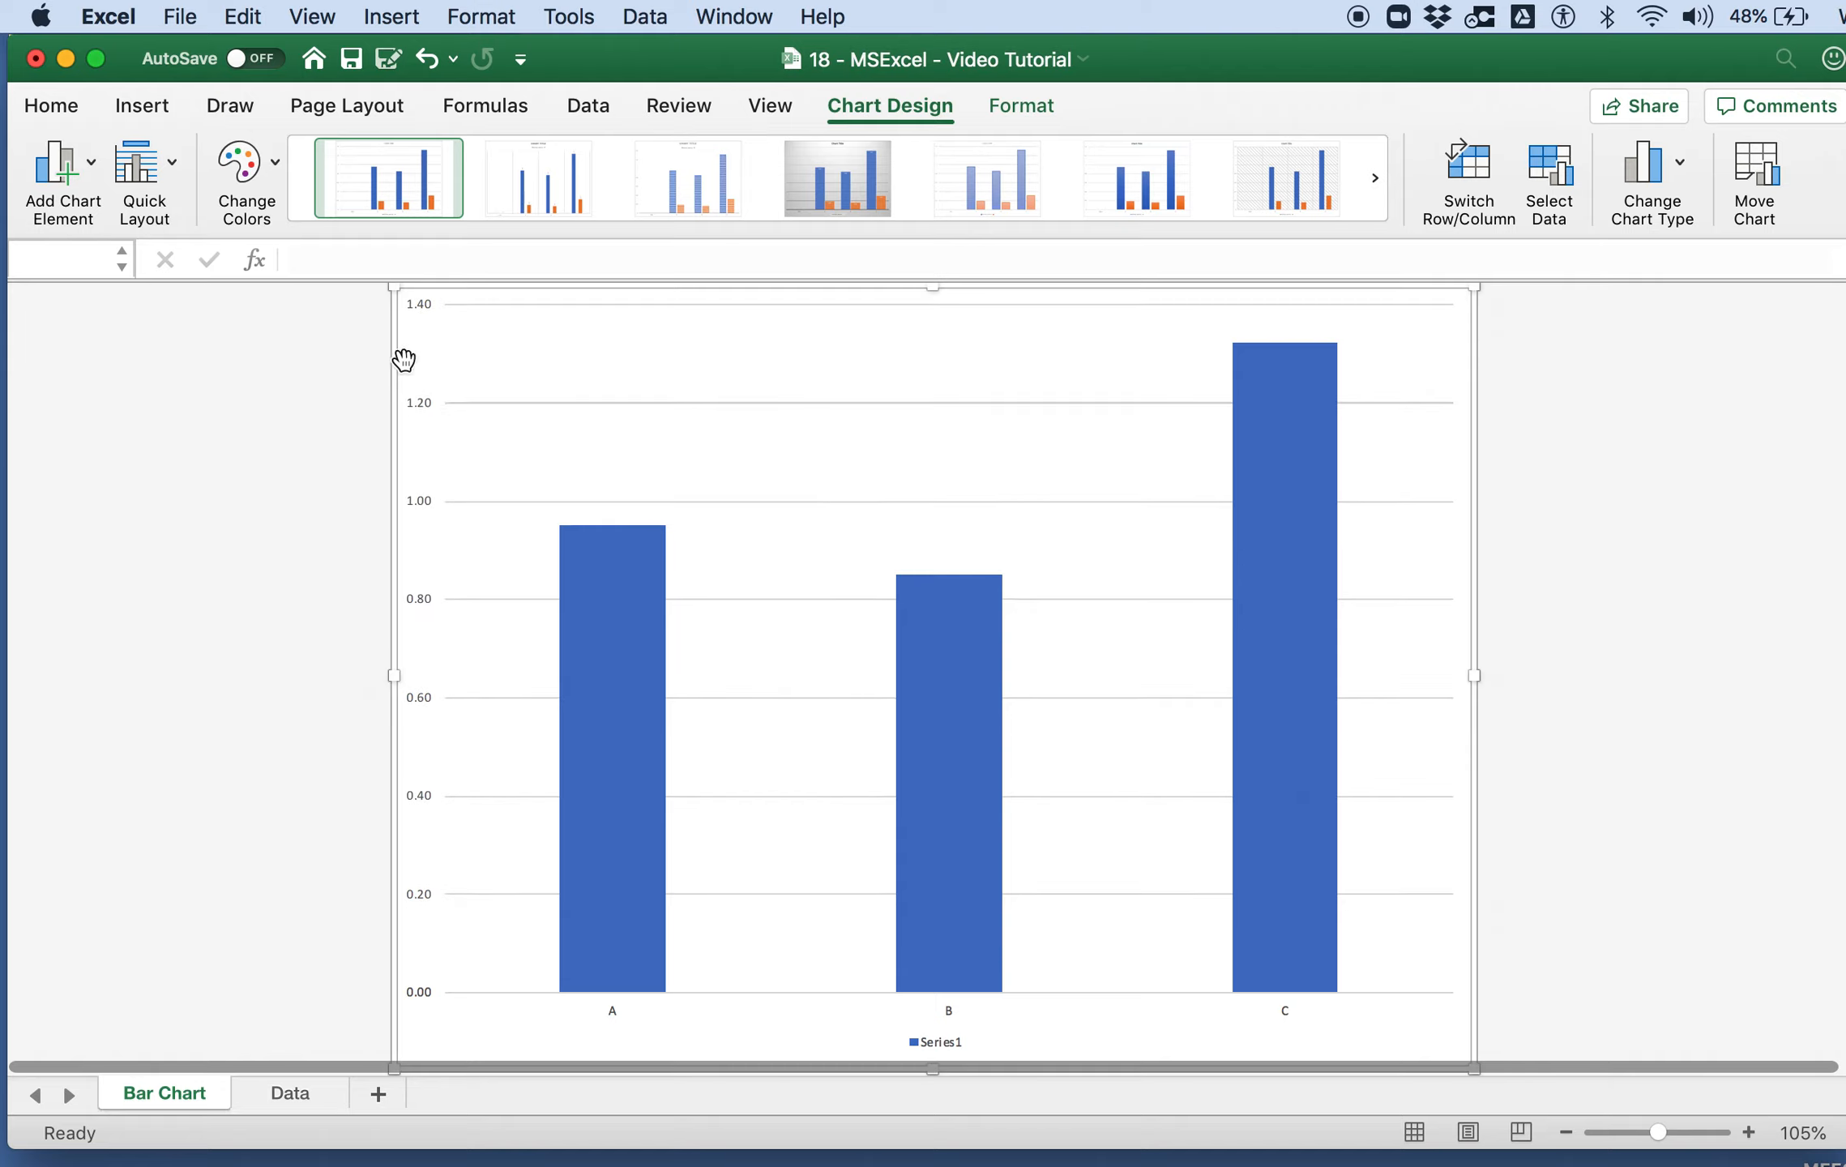
Step: Format the vertical value axis with a solid black line
click(421, 309)
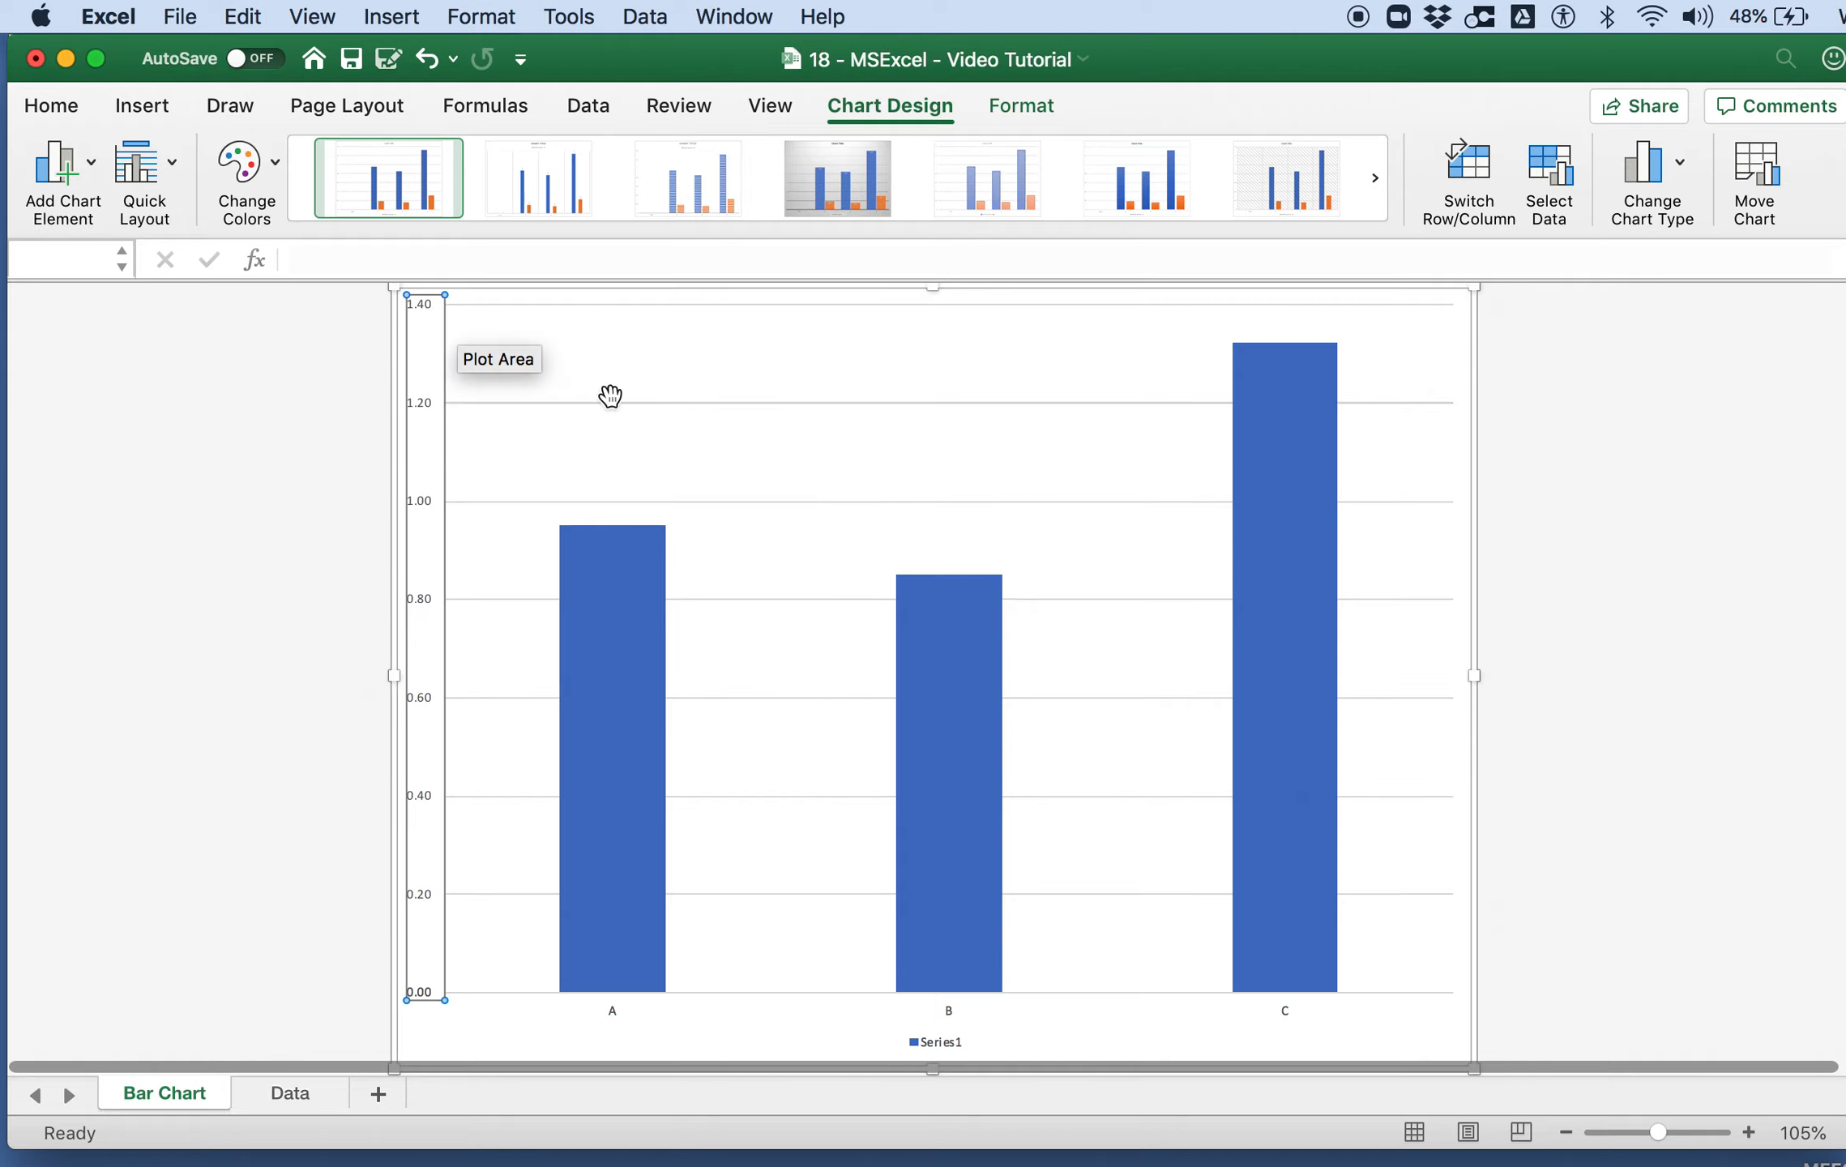
double_click(437, 301)
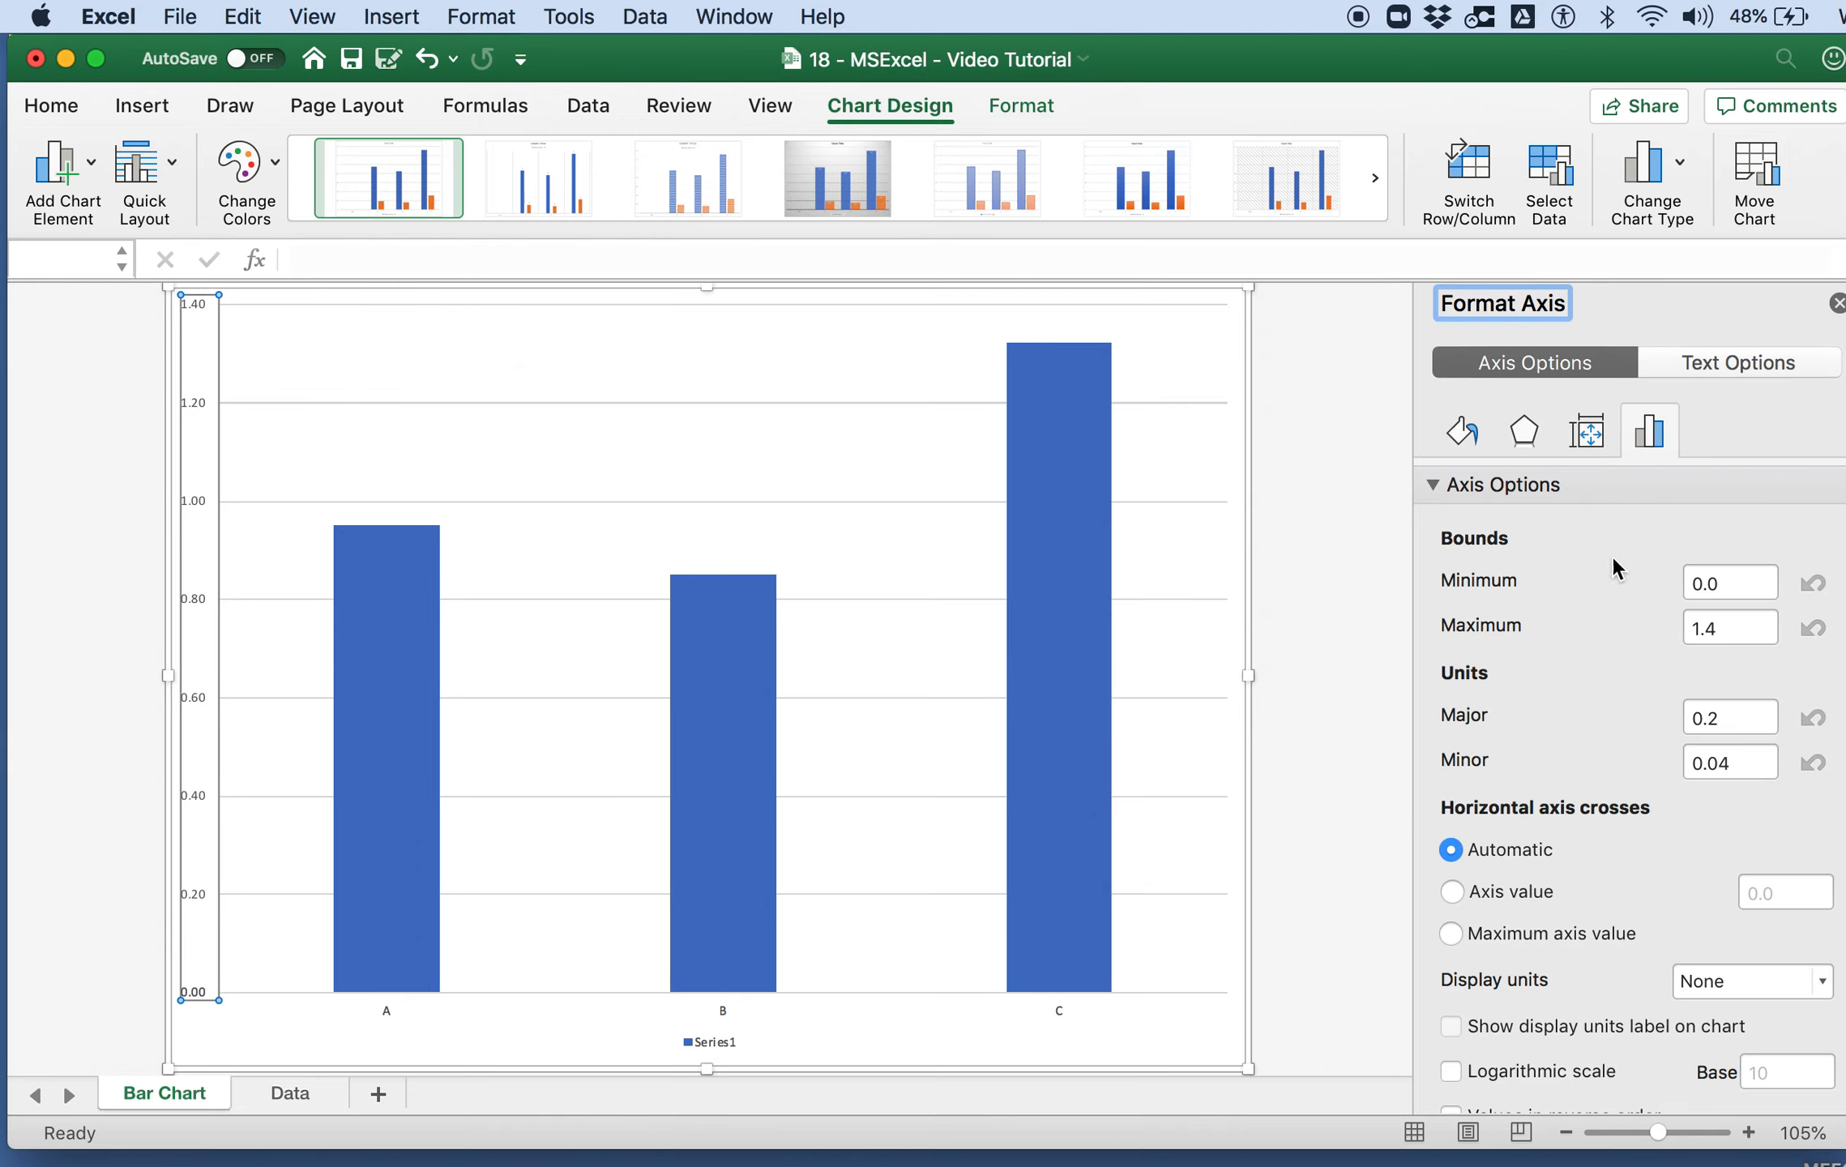
click(1458, 433)
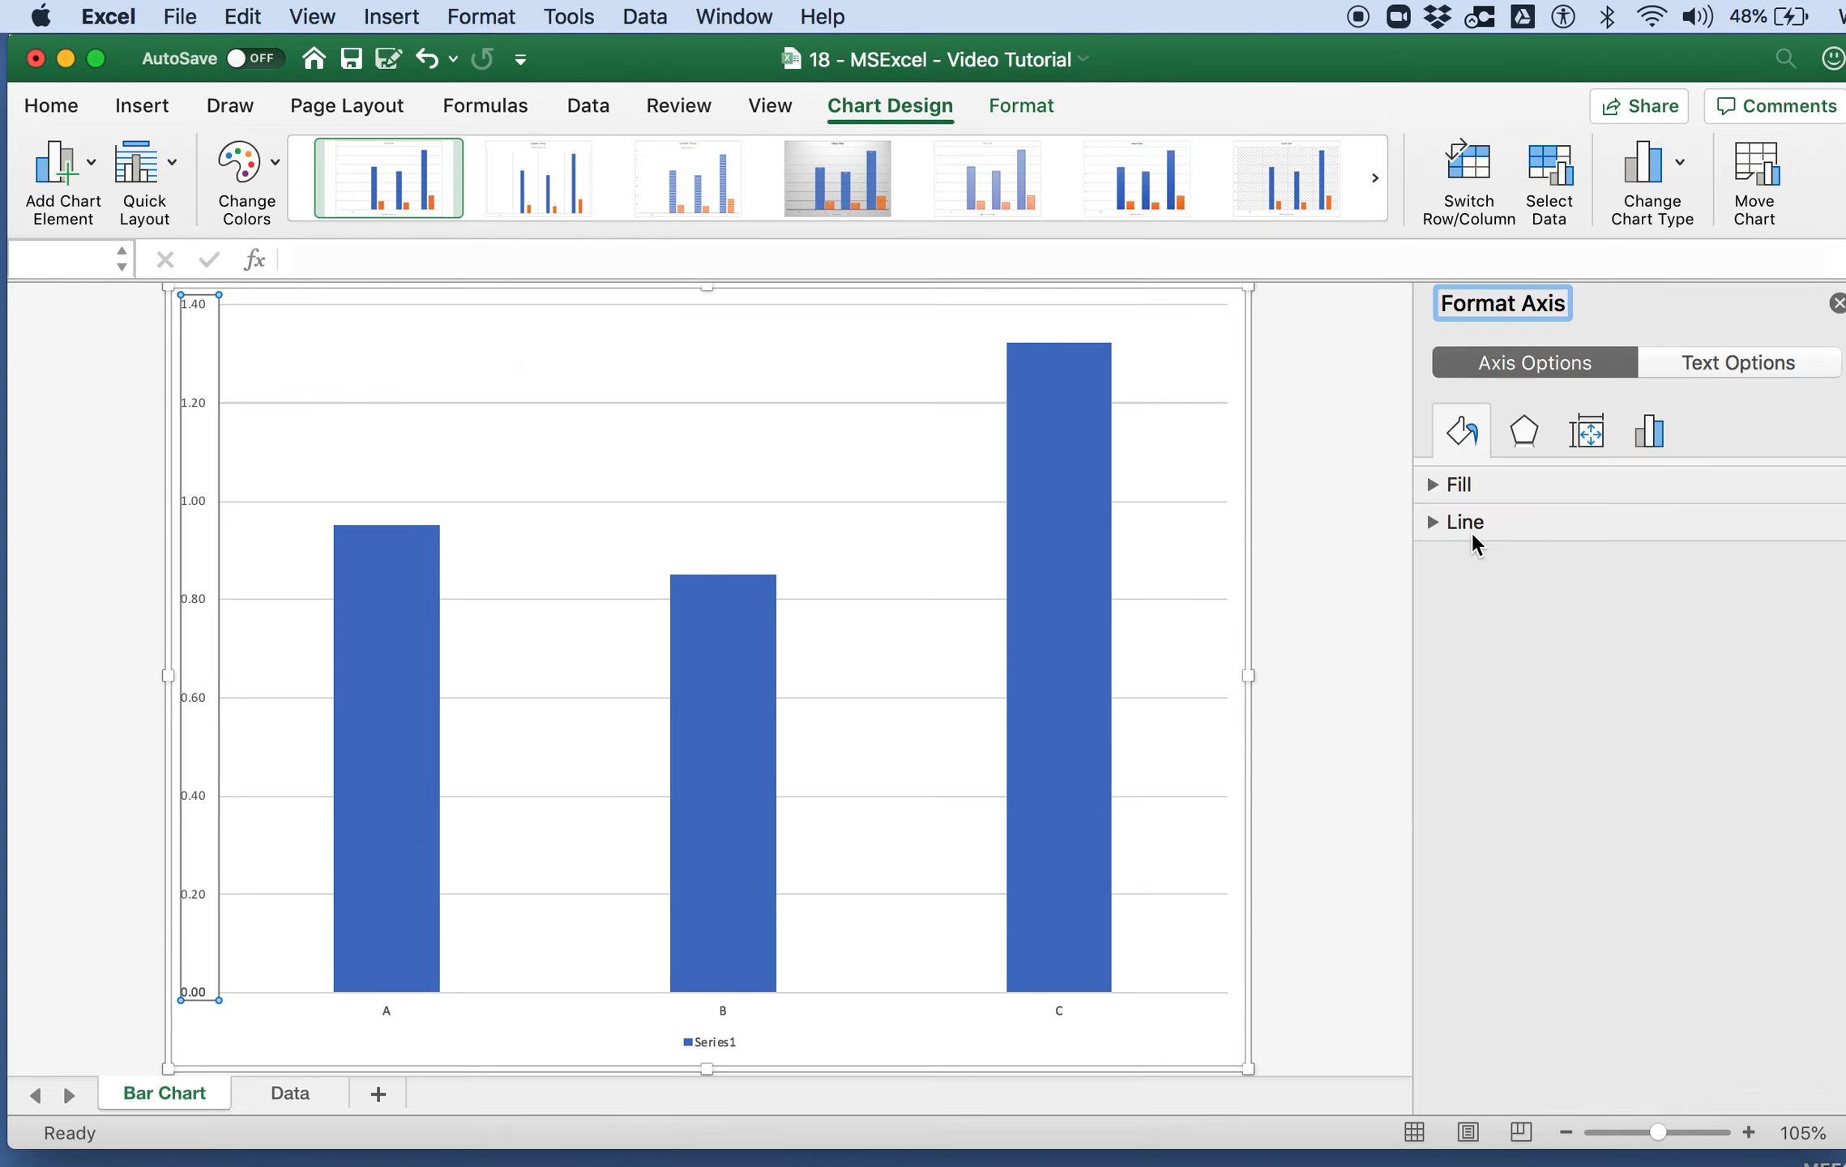
click(1433, 520)
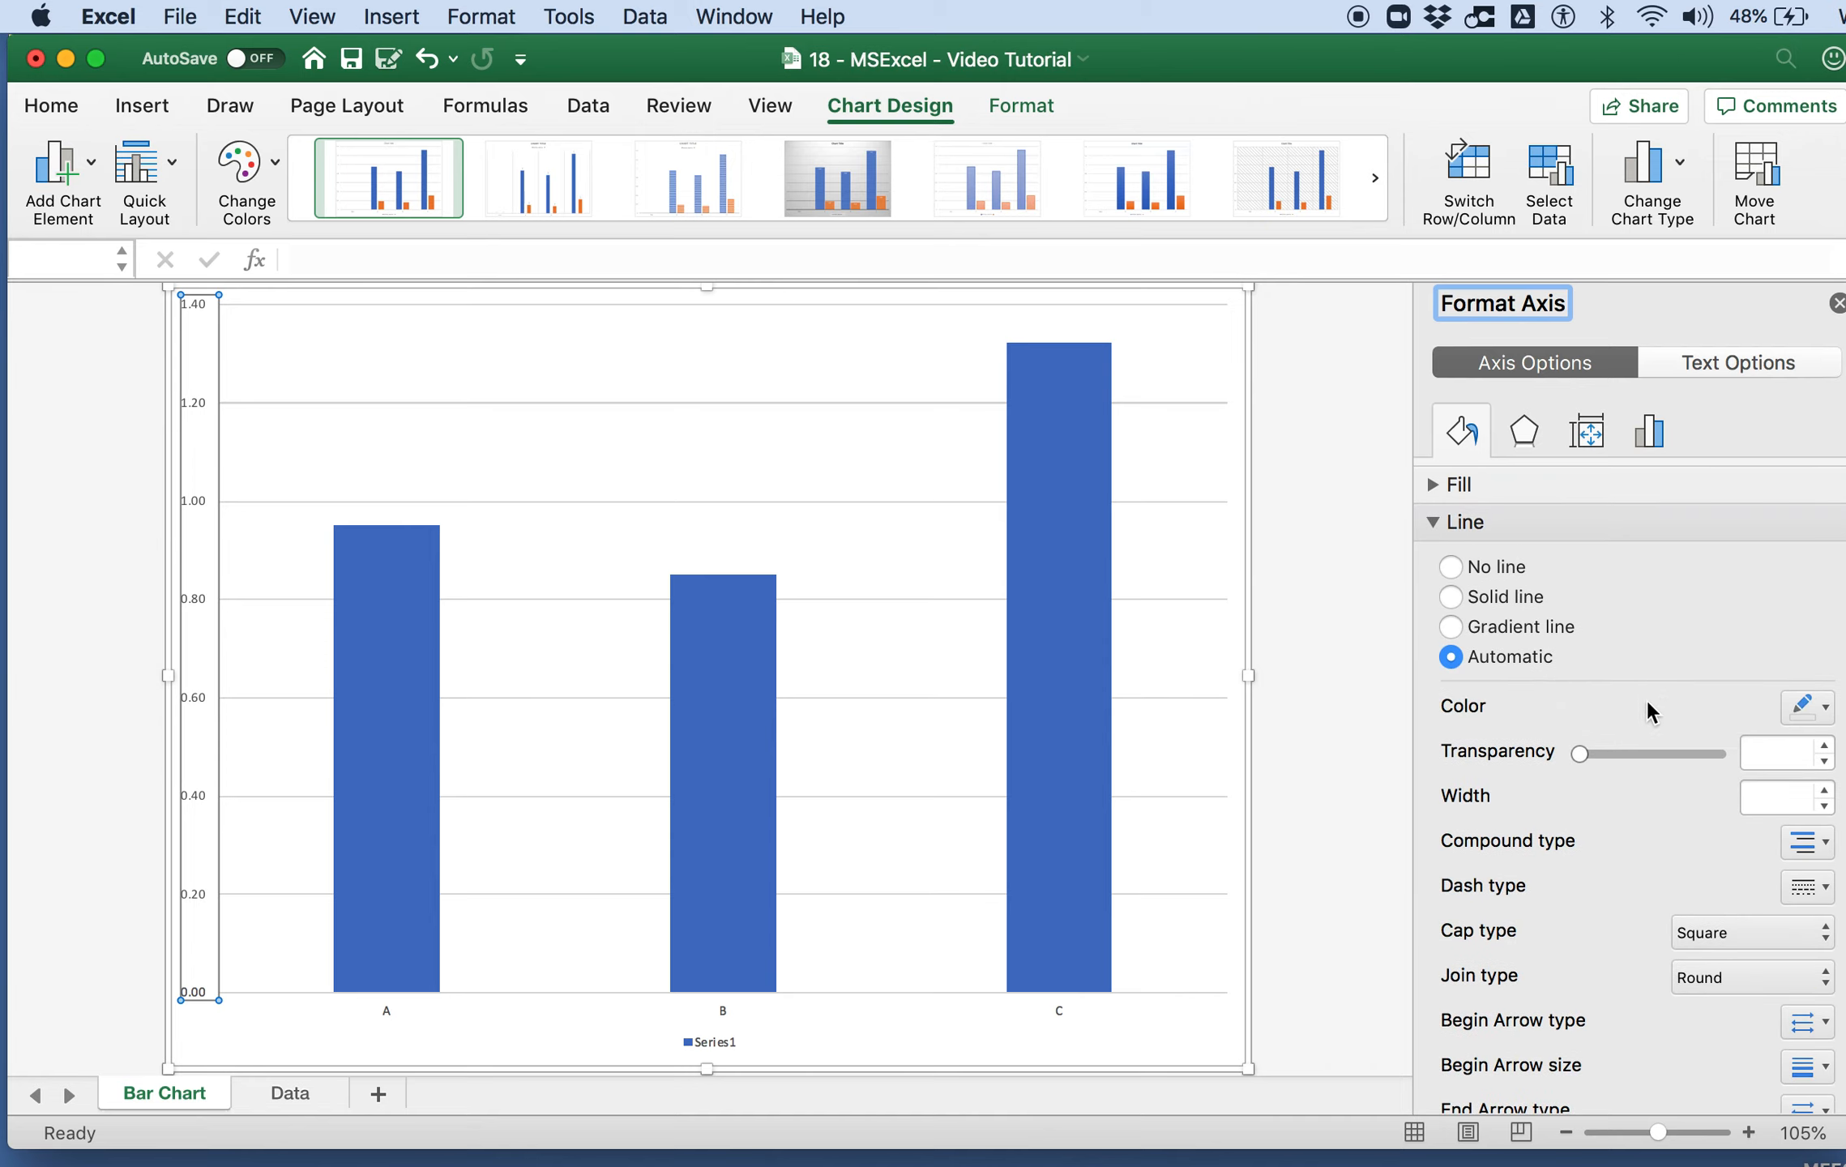
click(1478, 589)
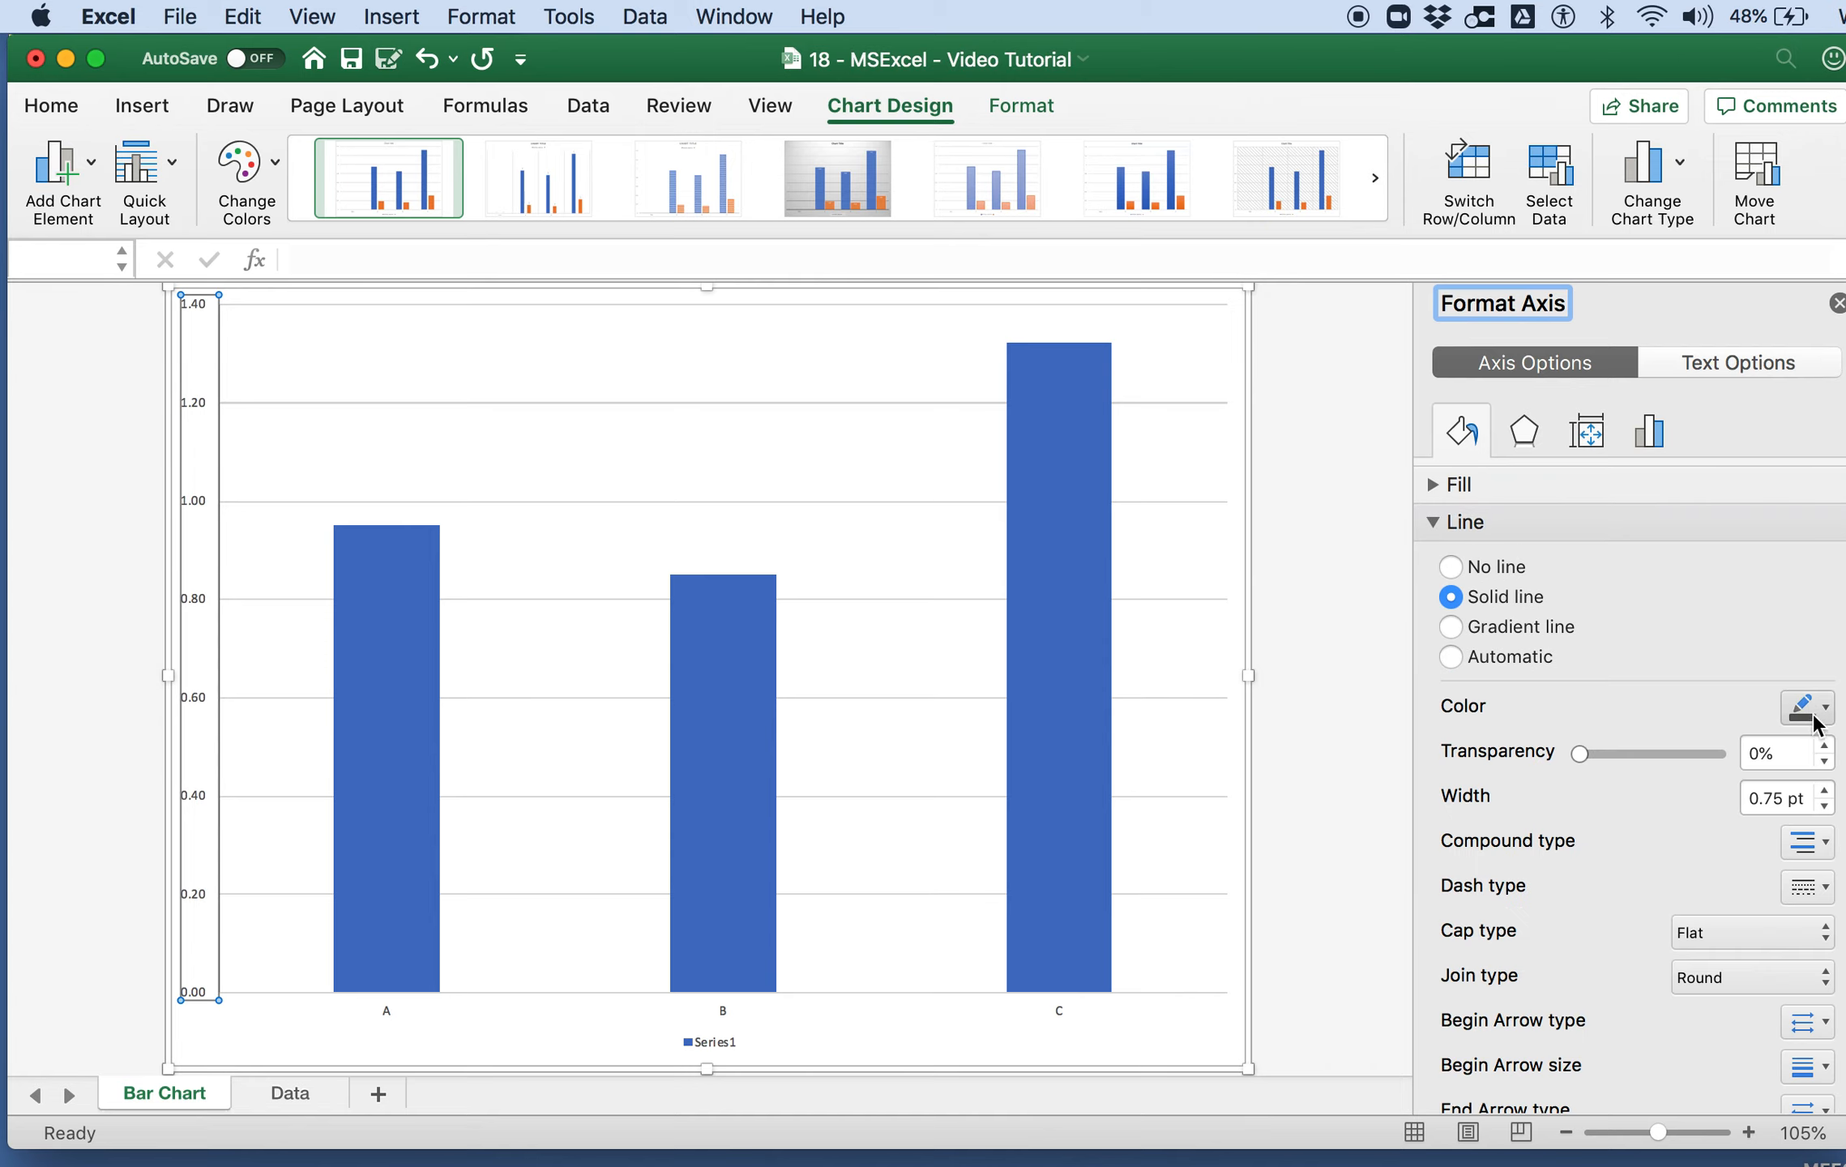
click(1814, 713)
click(1830, 790)
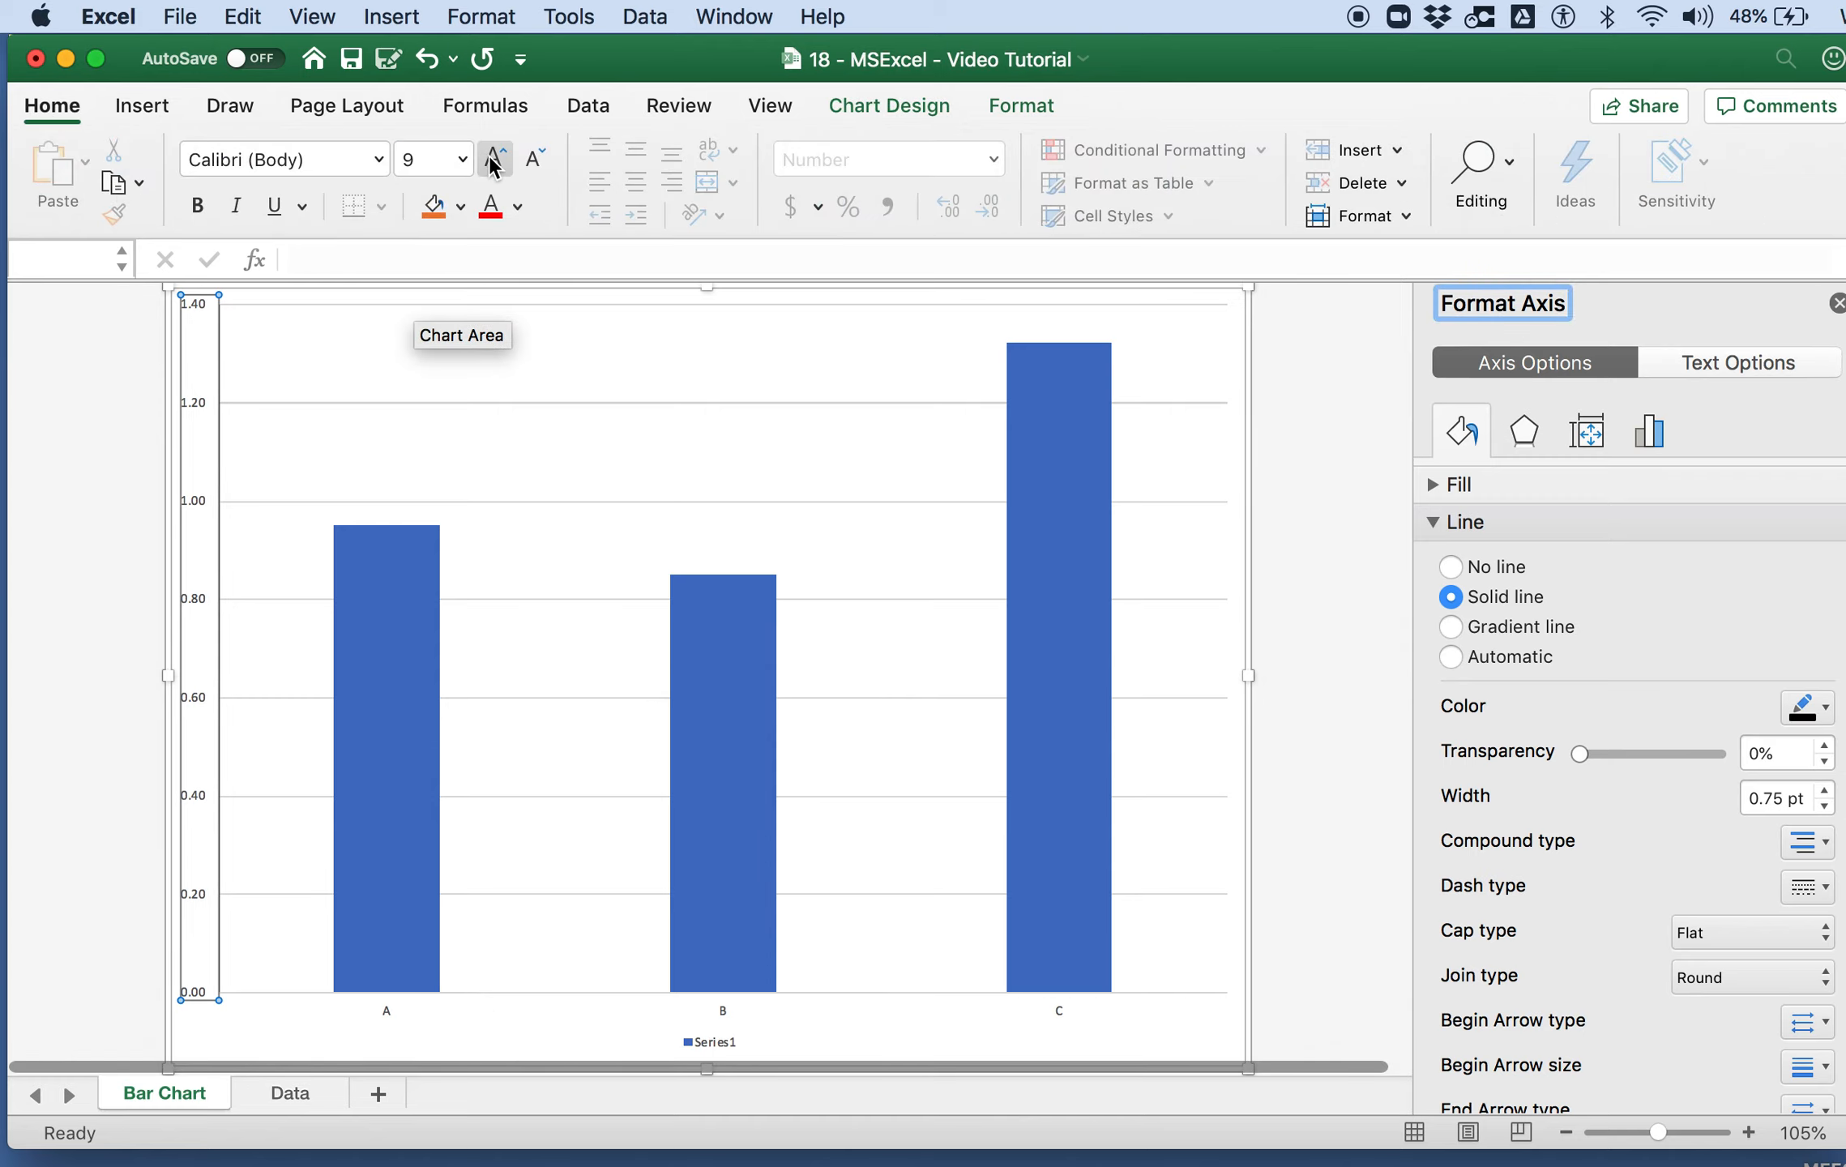
Step: Increase the font size of the vertical axis labels to 20
click(492, 156)
click(492, 160)
click(492, 159)
click(492, 160)
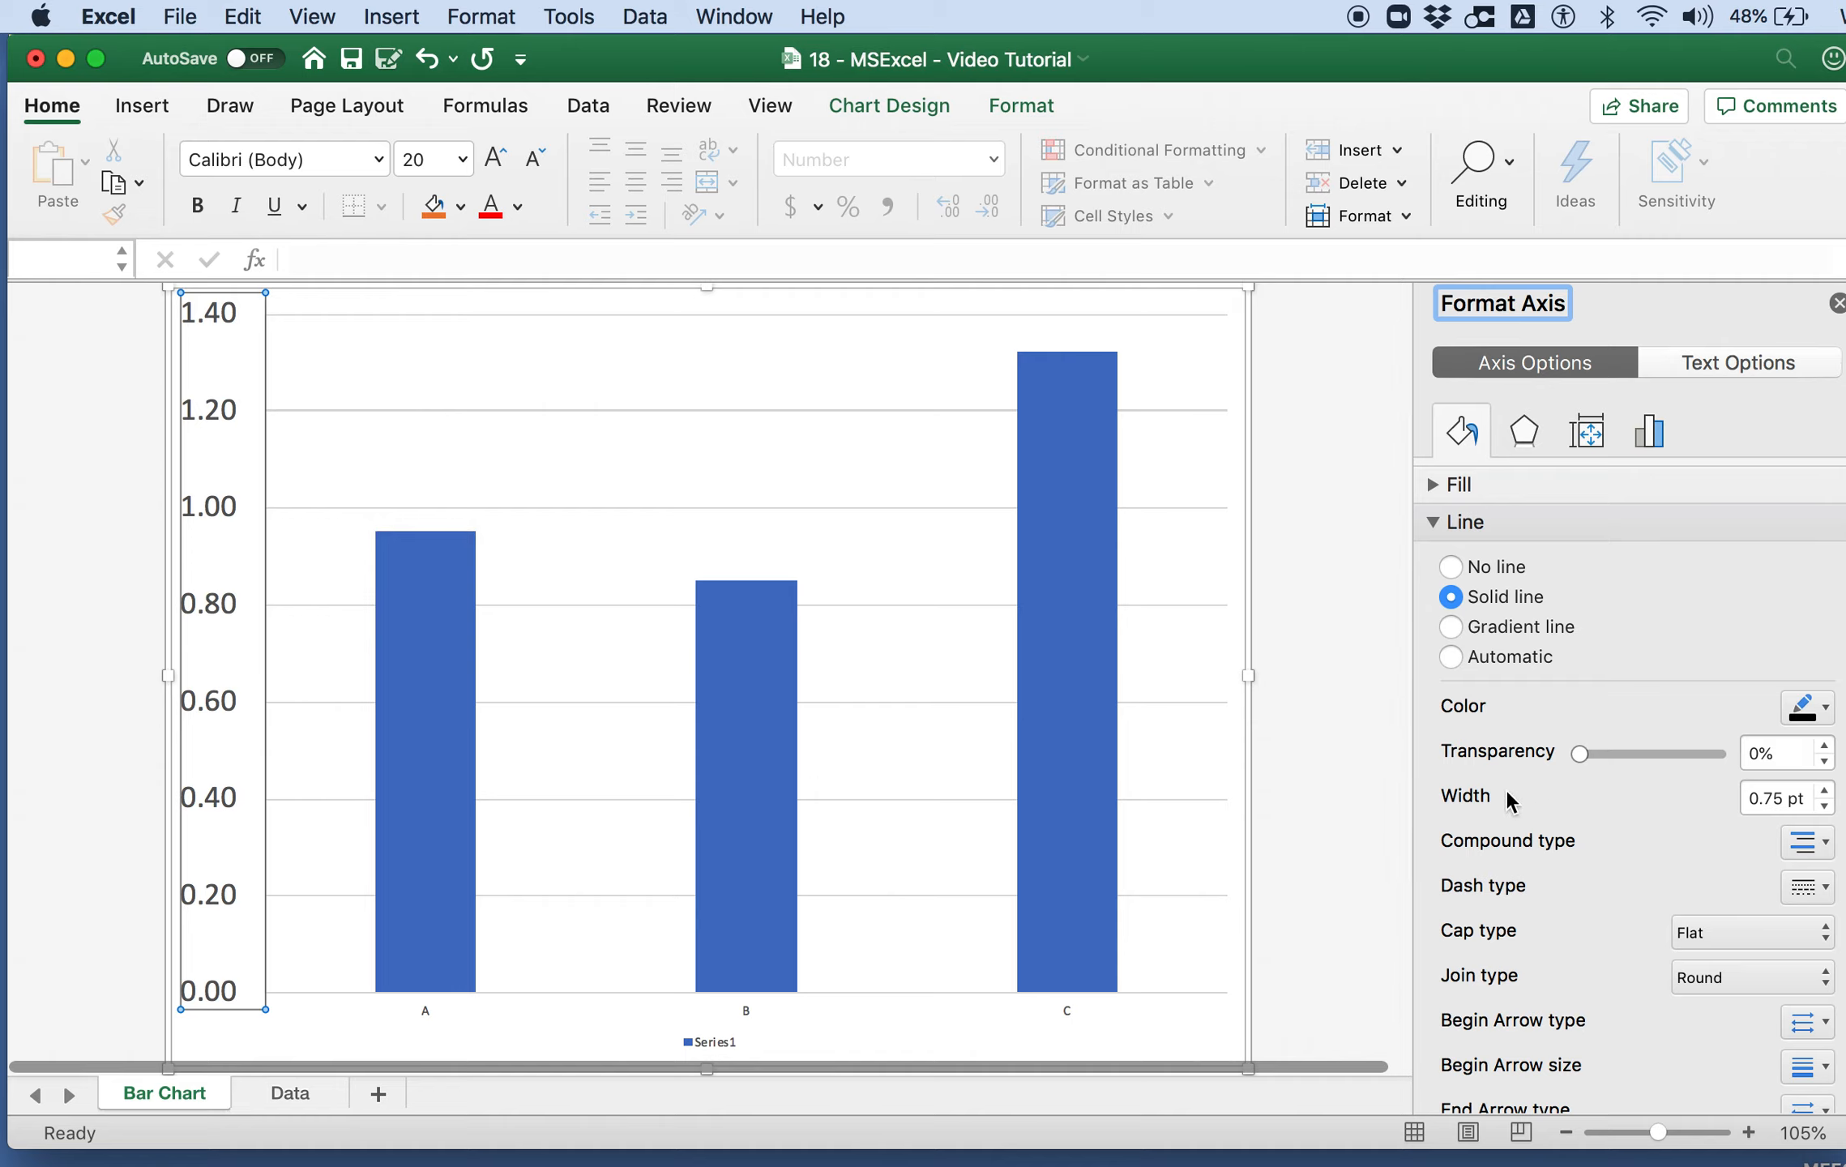
Step: Delete the horizontal gridlines and the legend from the bar chart
click(636, 605)
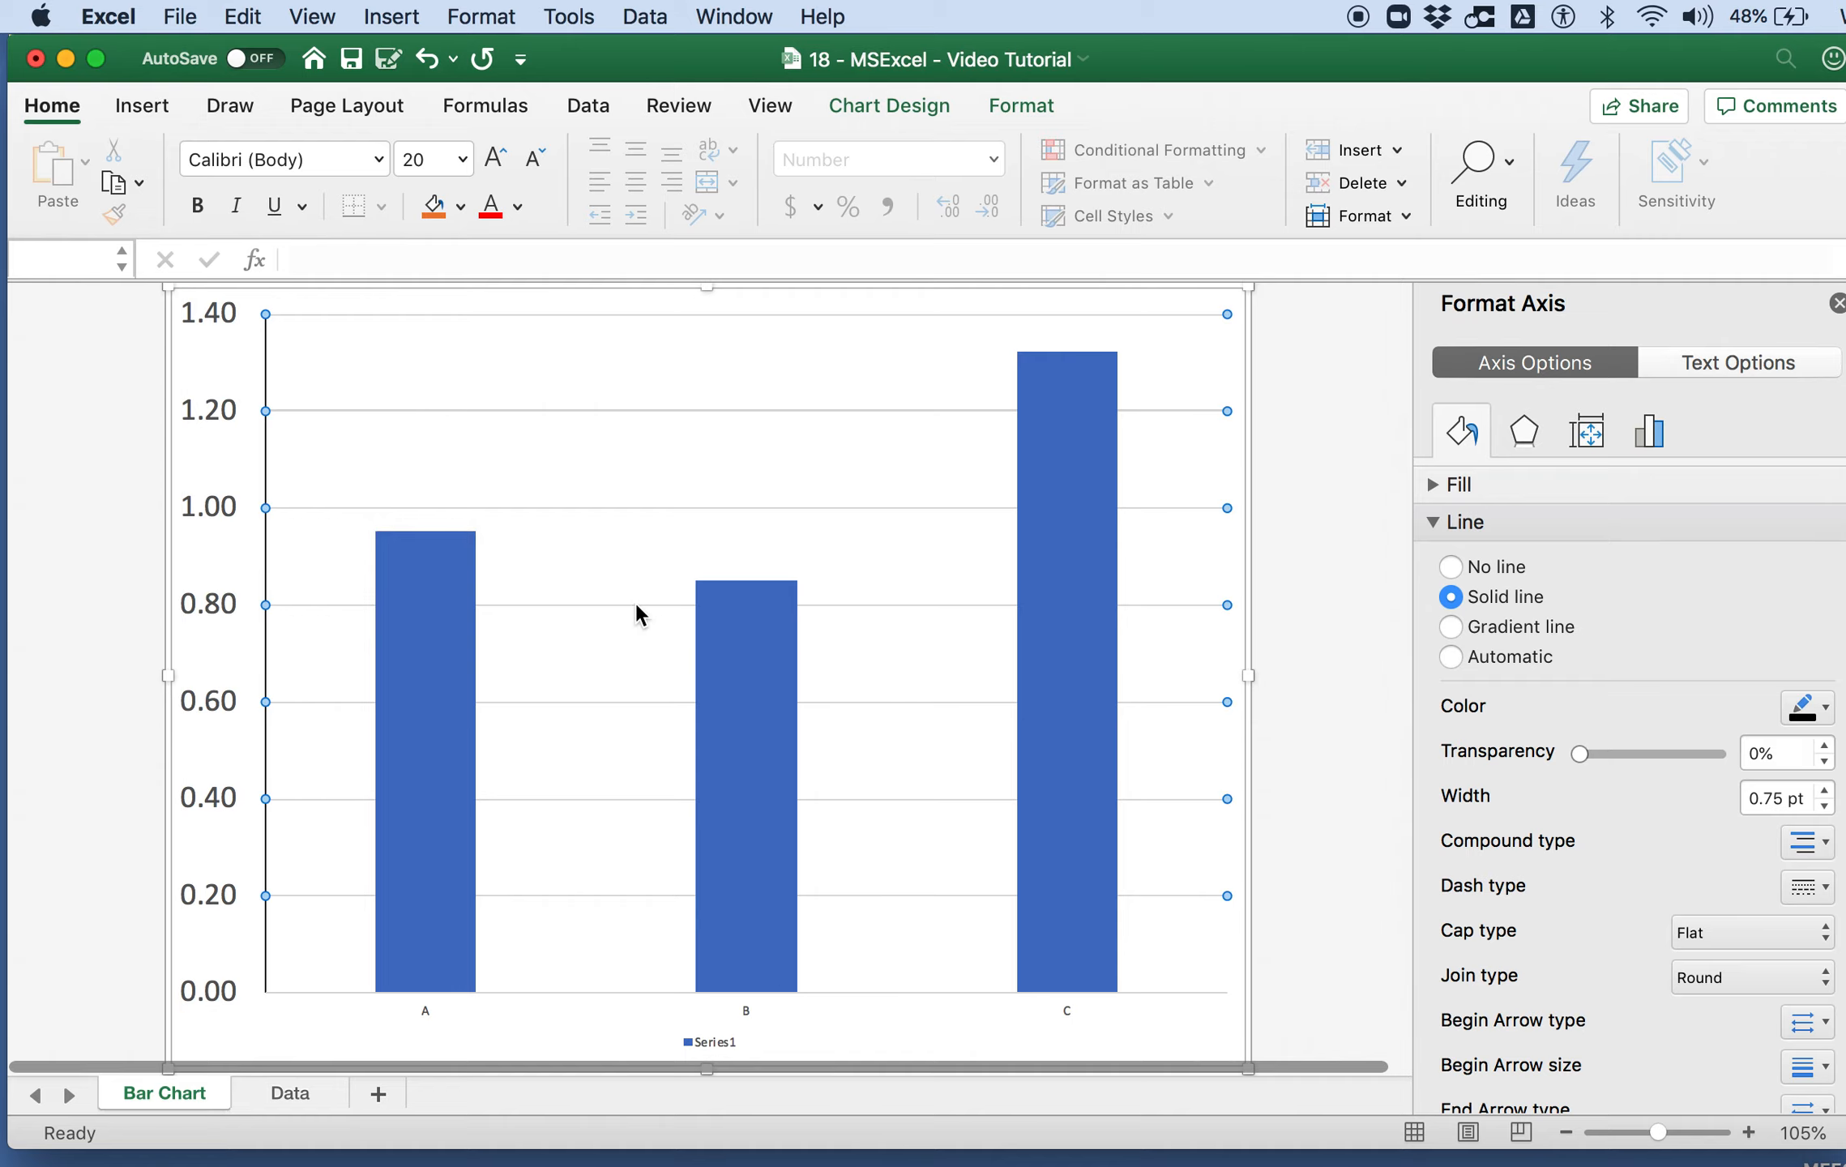
key(Delete)
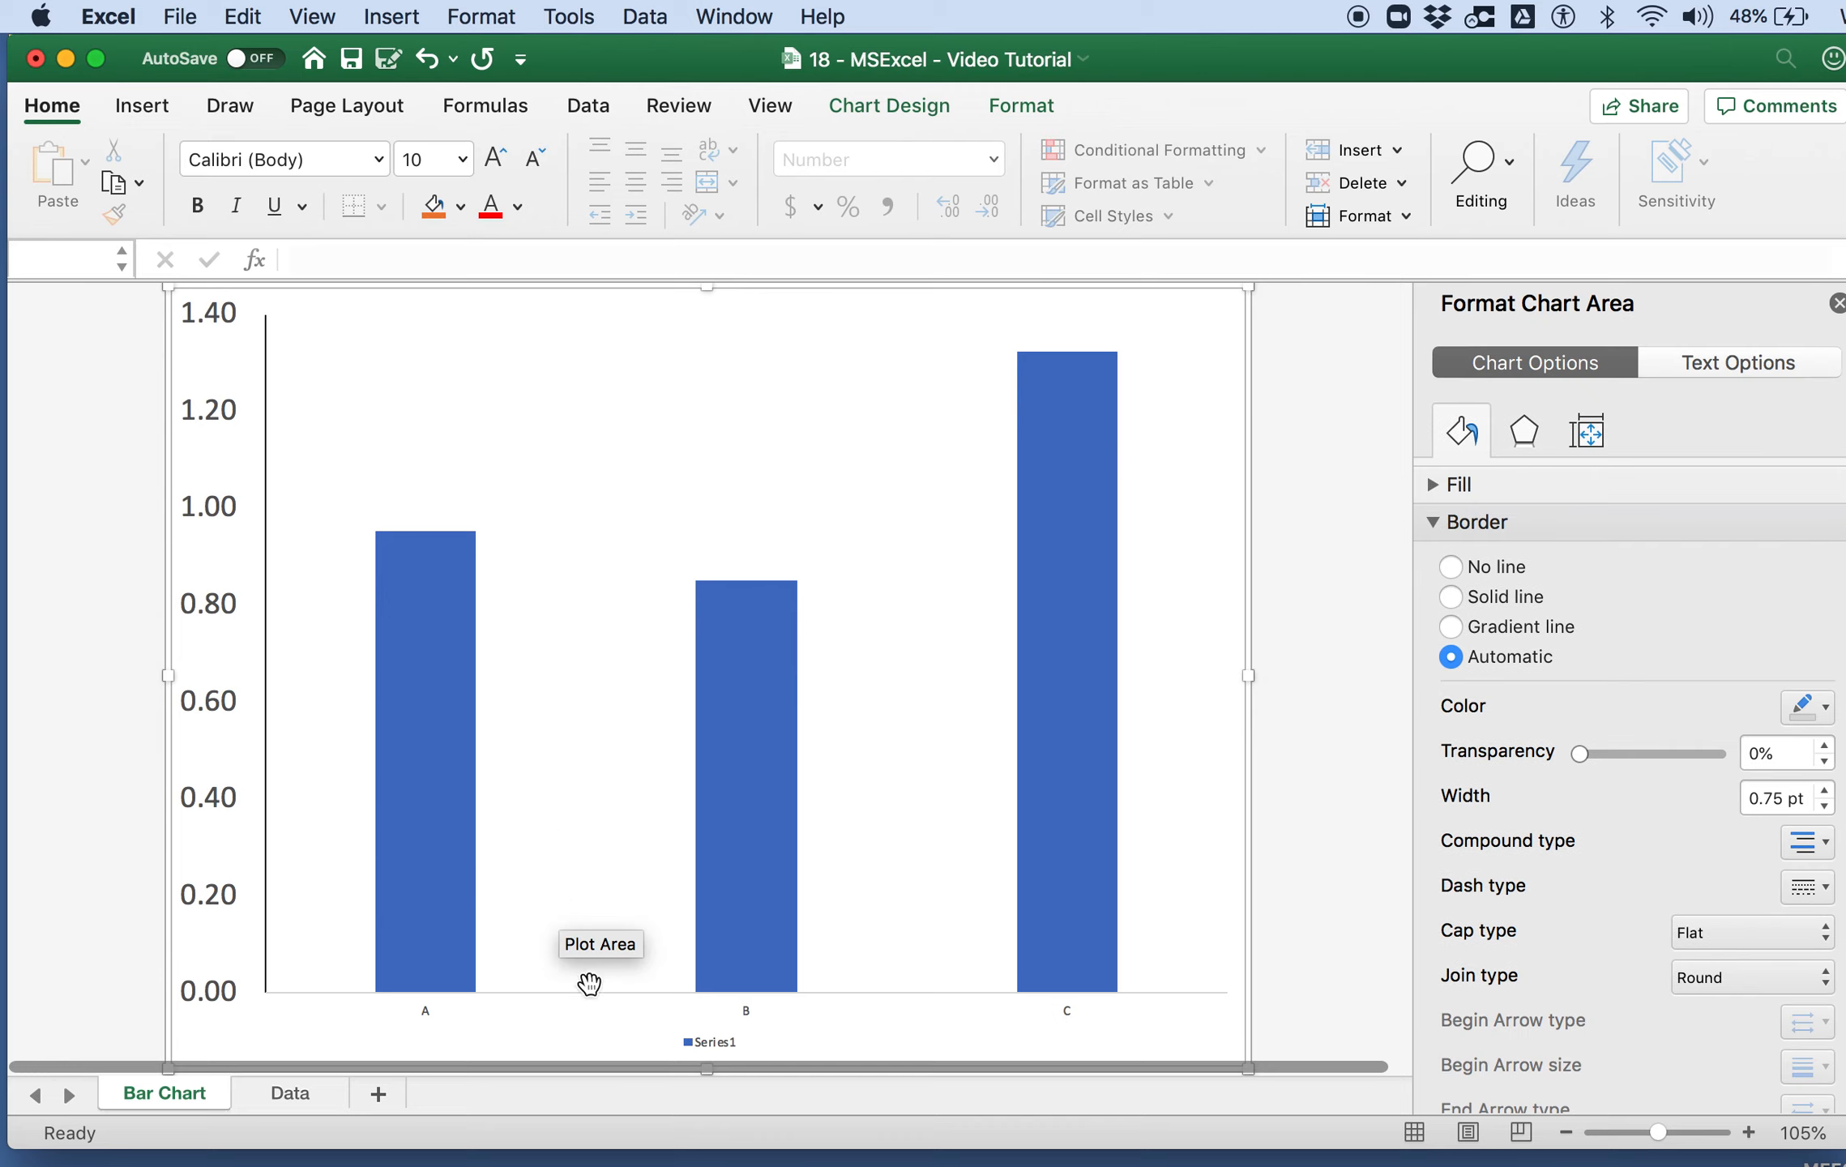
click(727, 1039)
key(Delete)
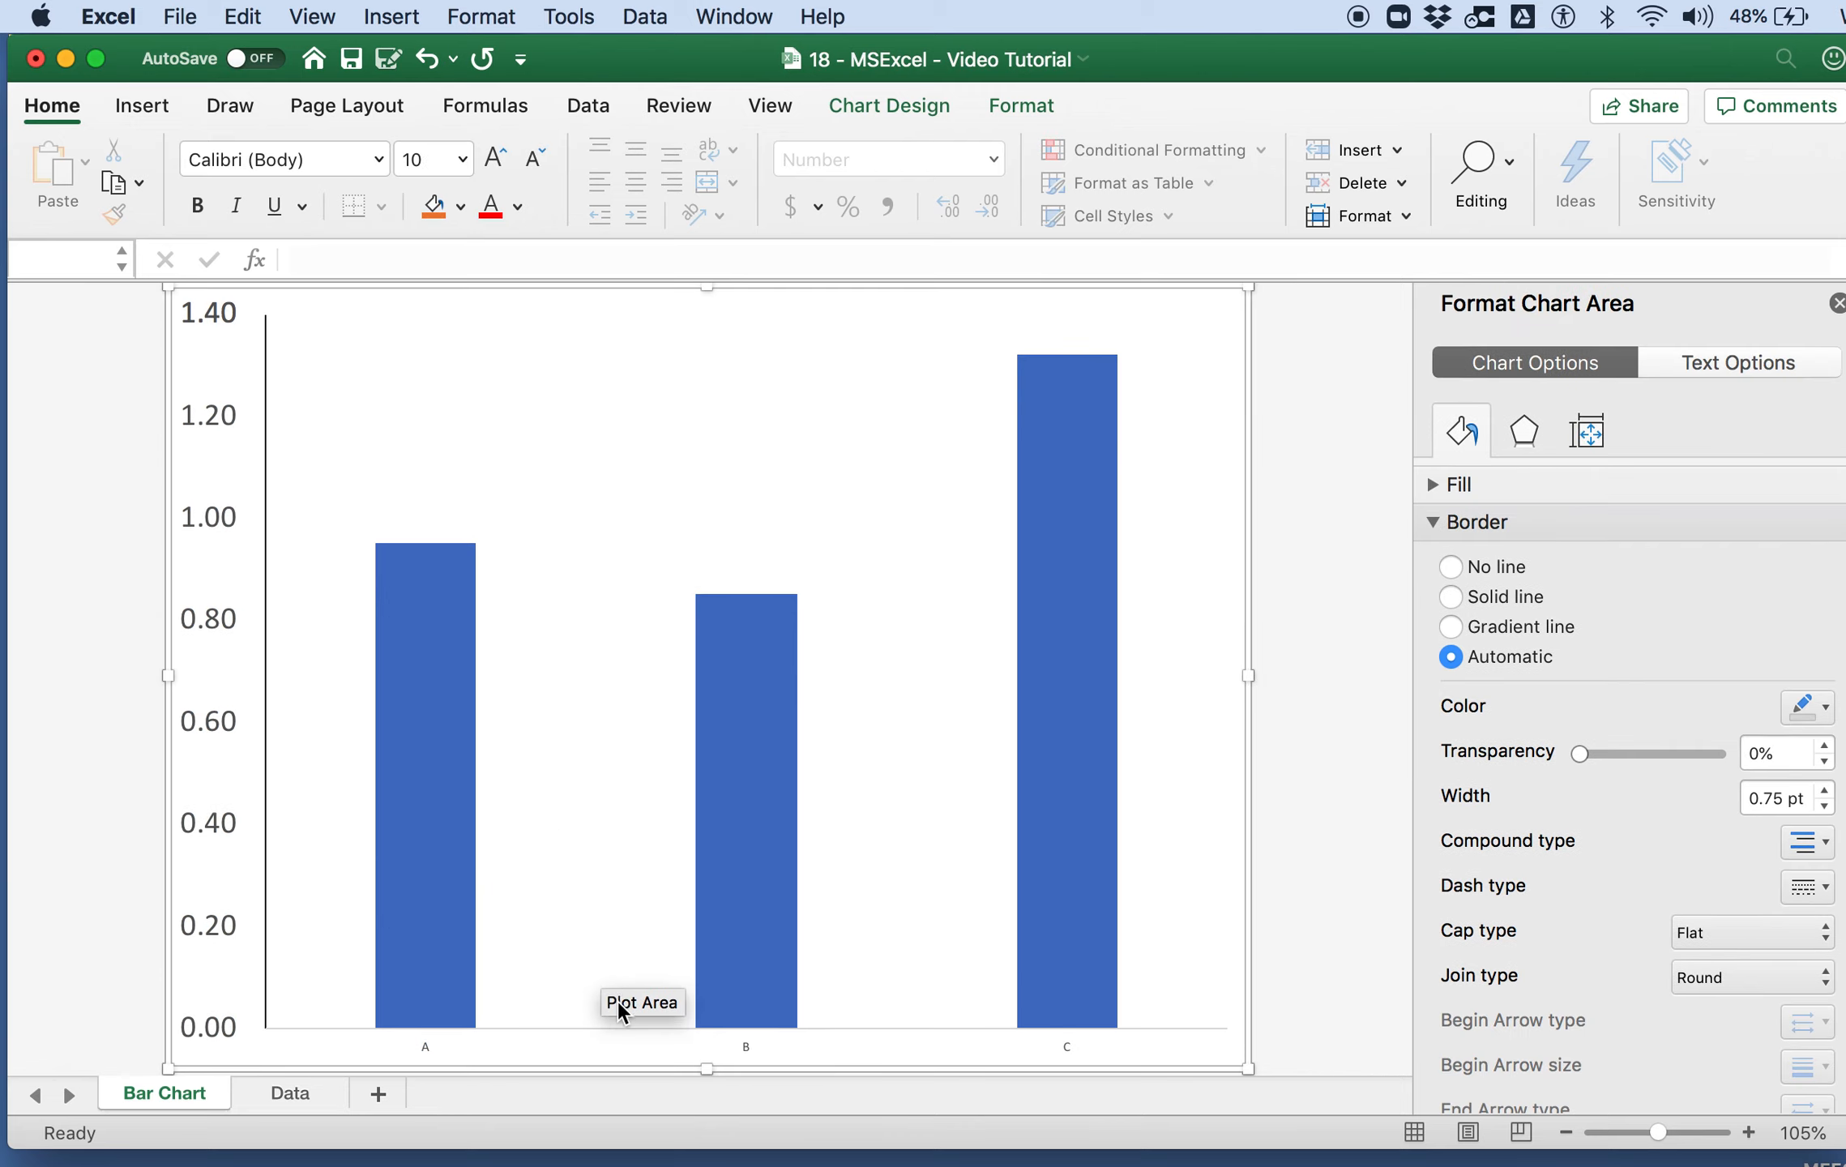
Step: Format the horizontal category axis with a solid black line
click(594, 1027)
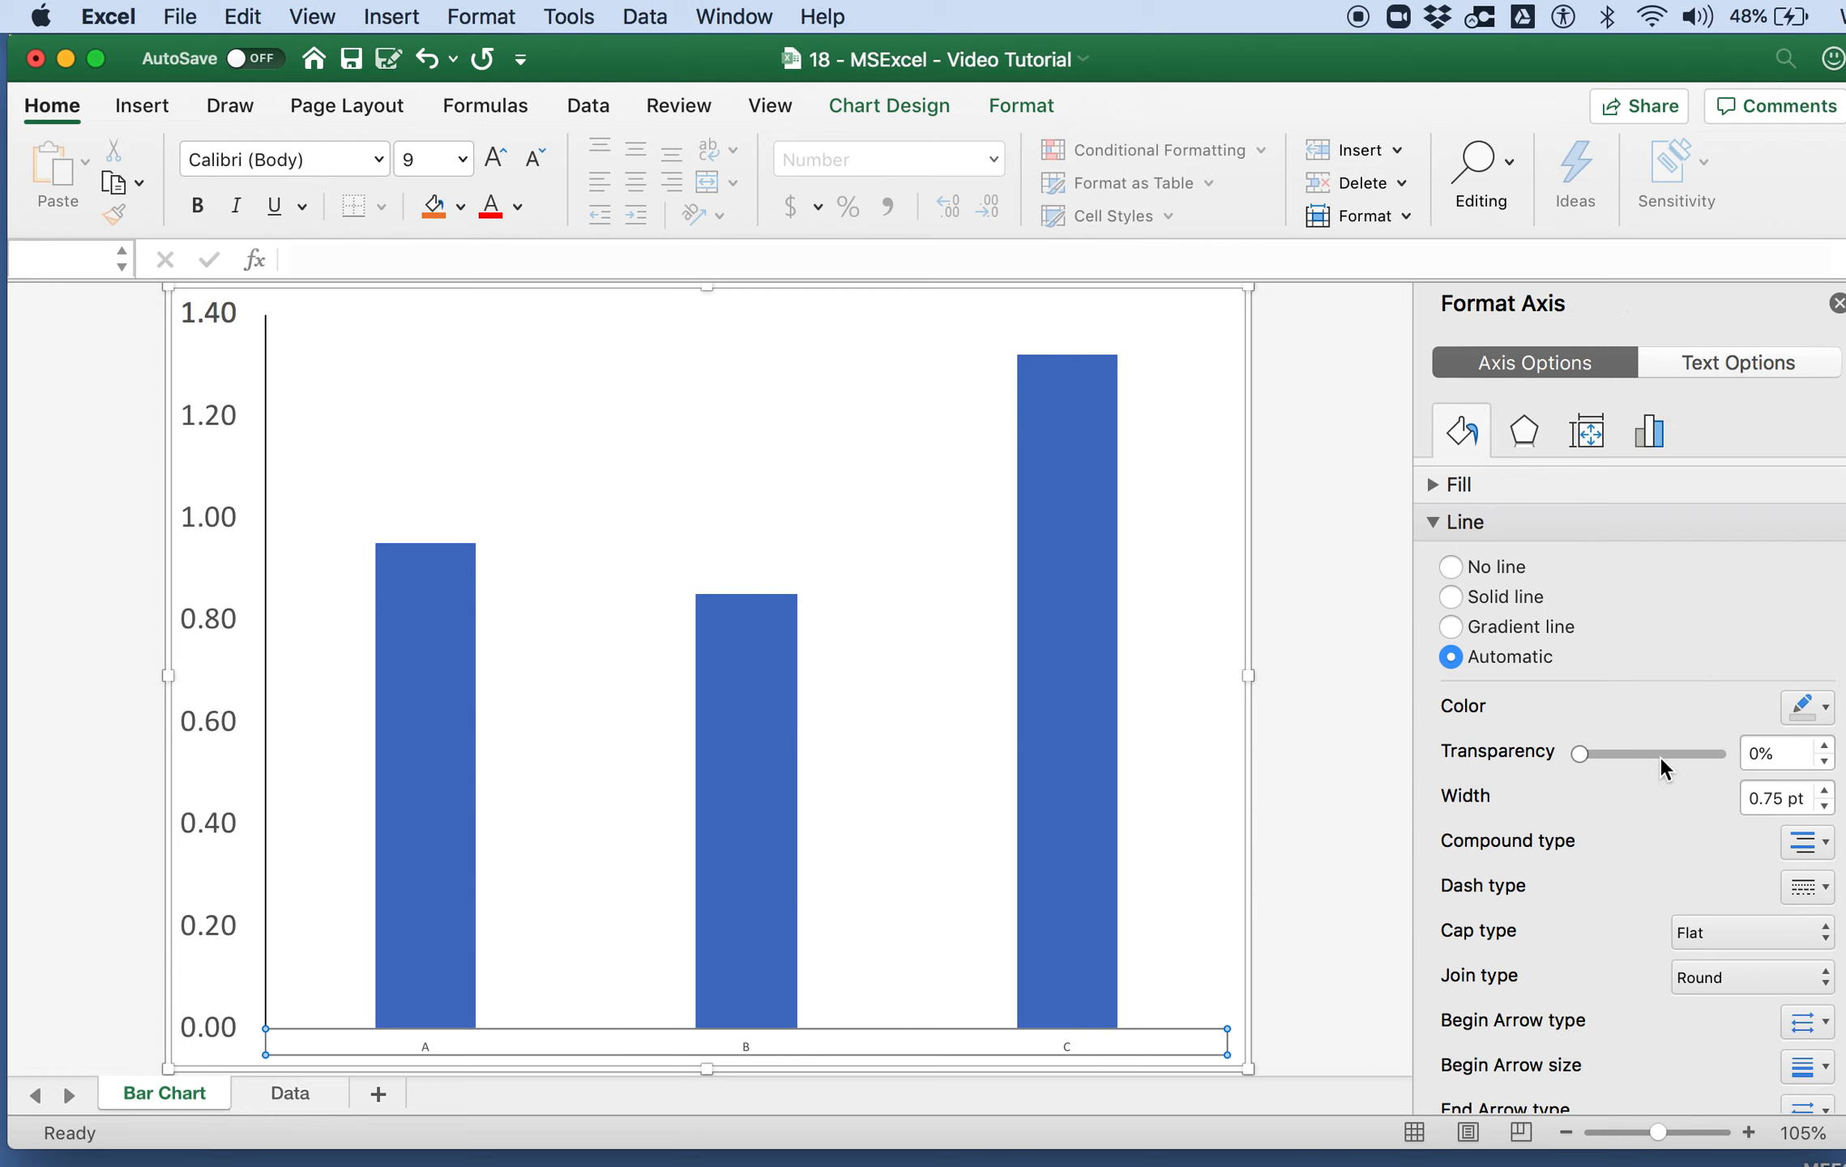
click(1813, 708)
click(1820, 780)
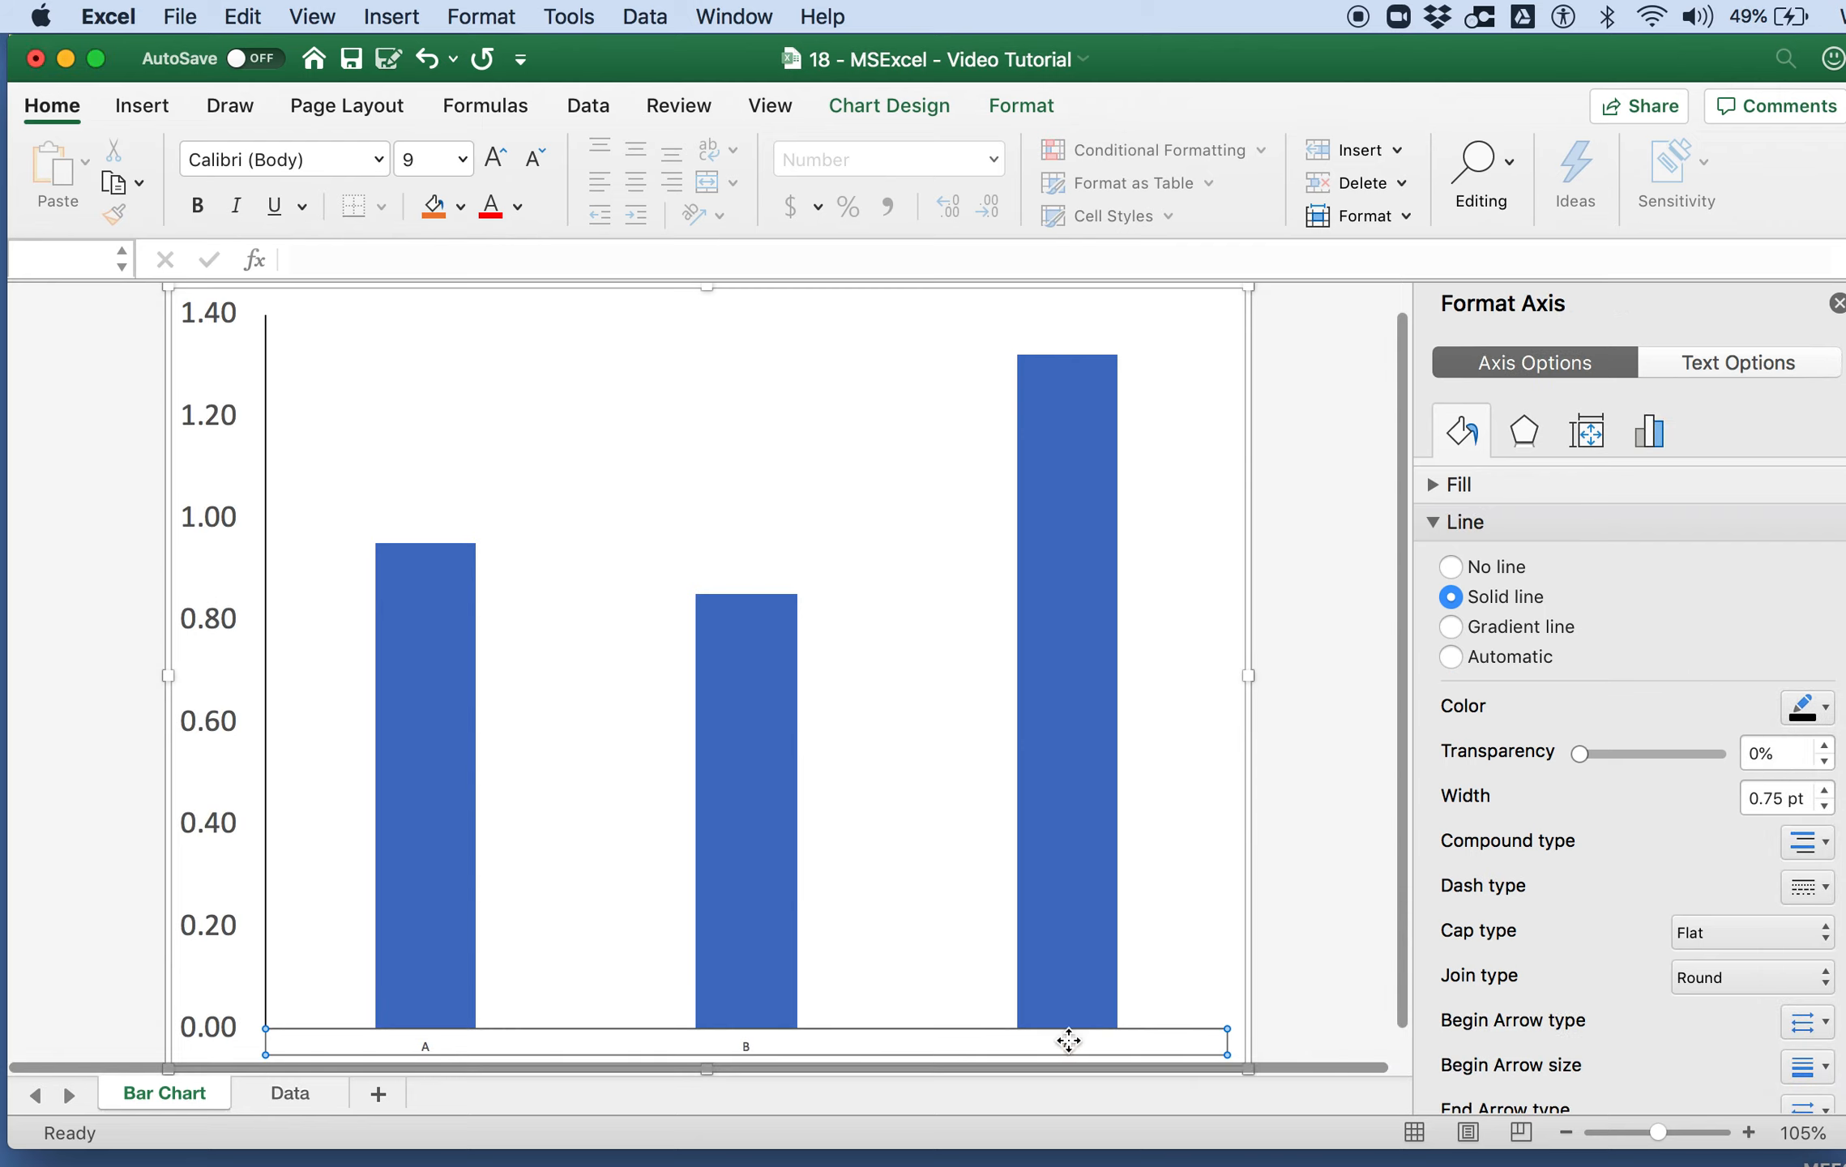
Step: Increase the font size of the horizontal category labels A, B and C to 18
click(911, 1043)
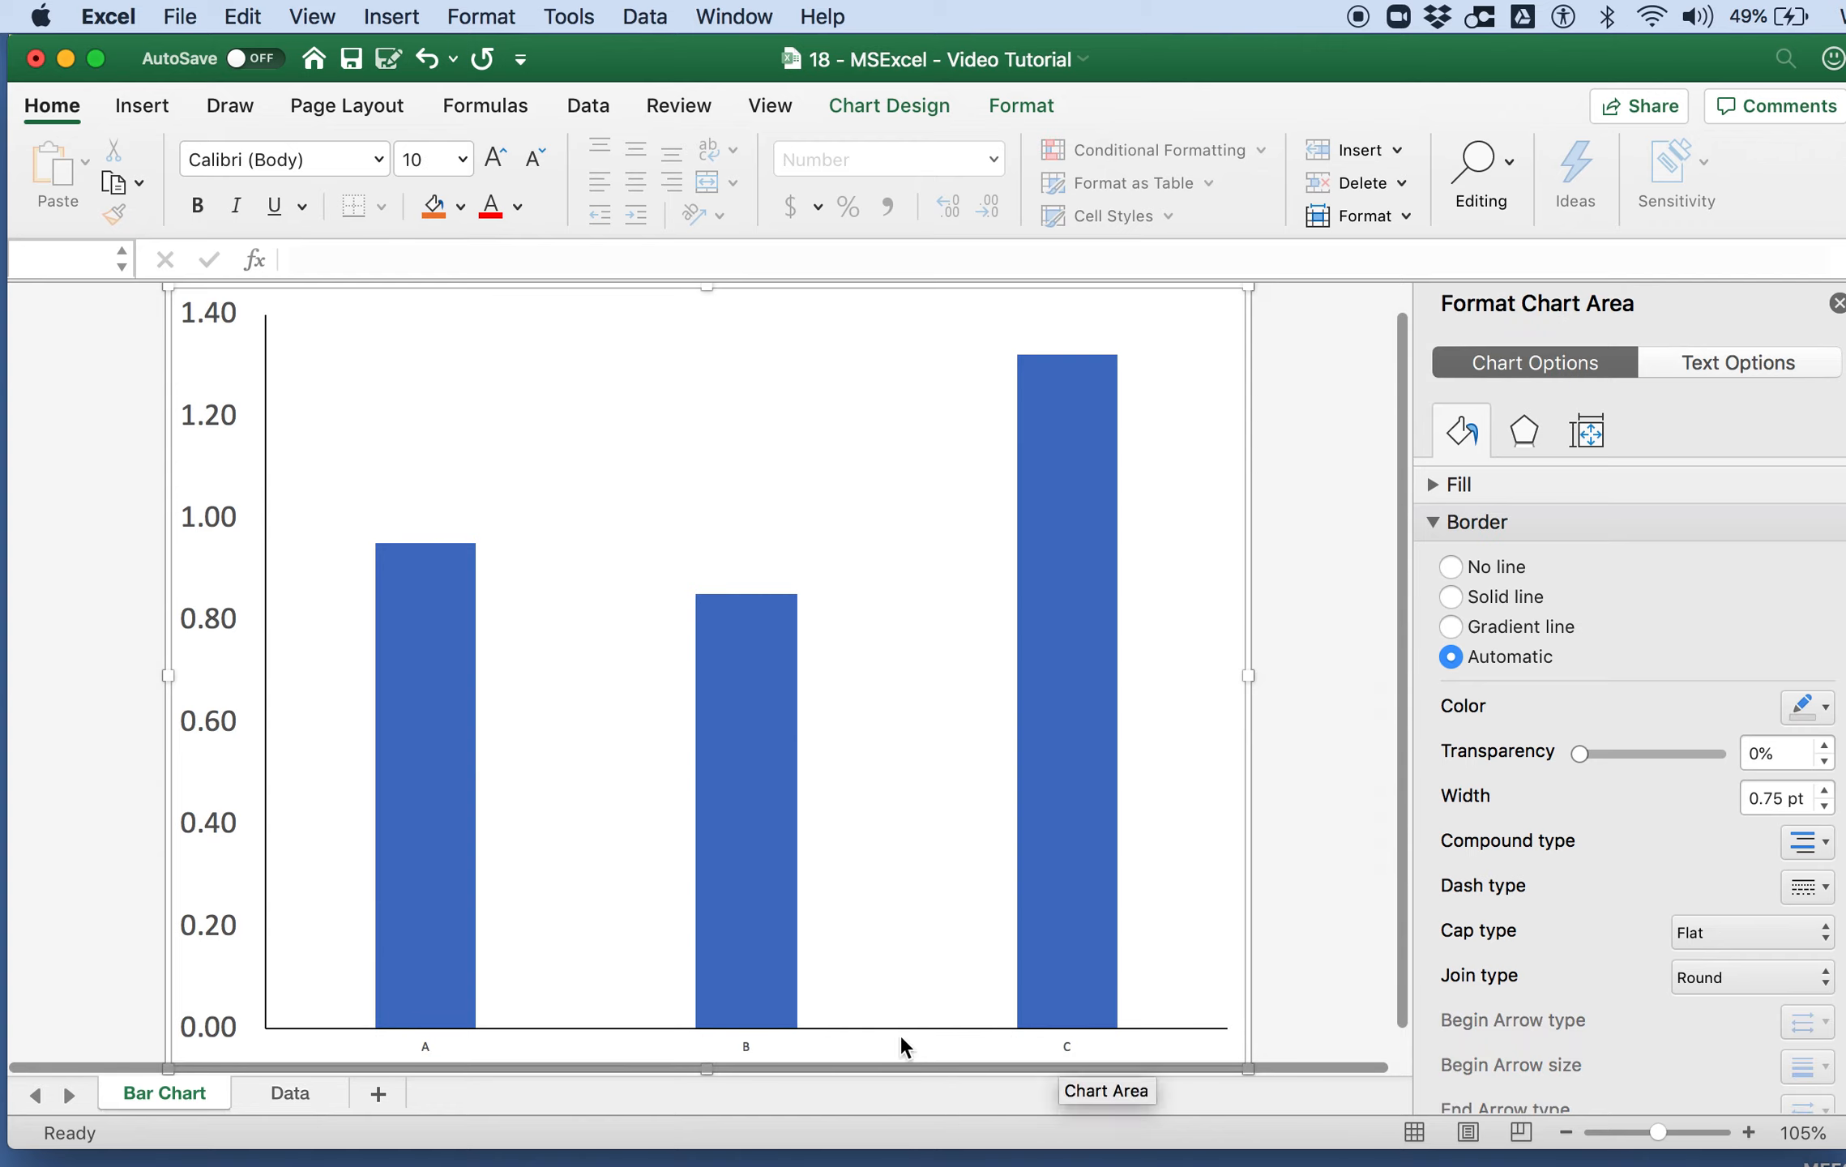
click(899, 1034)
click(418, 159)
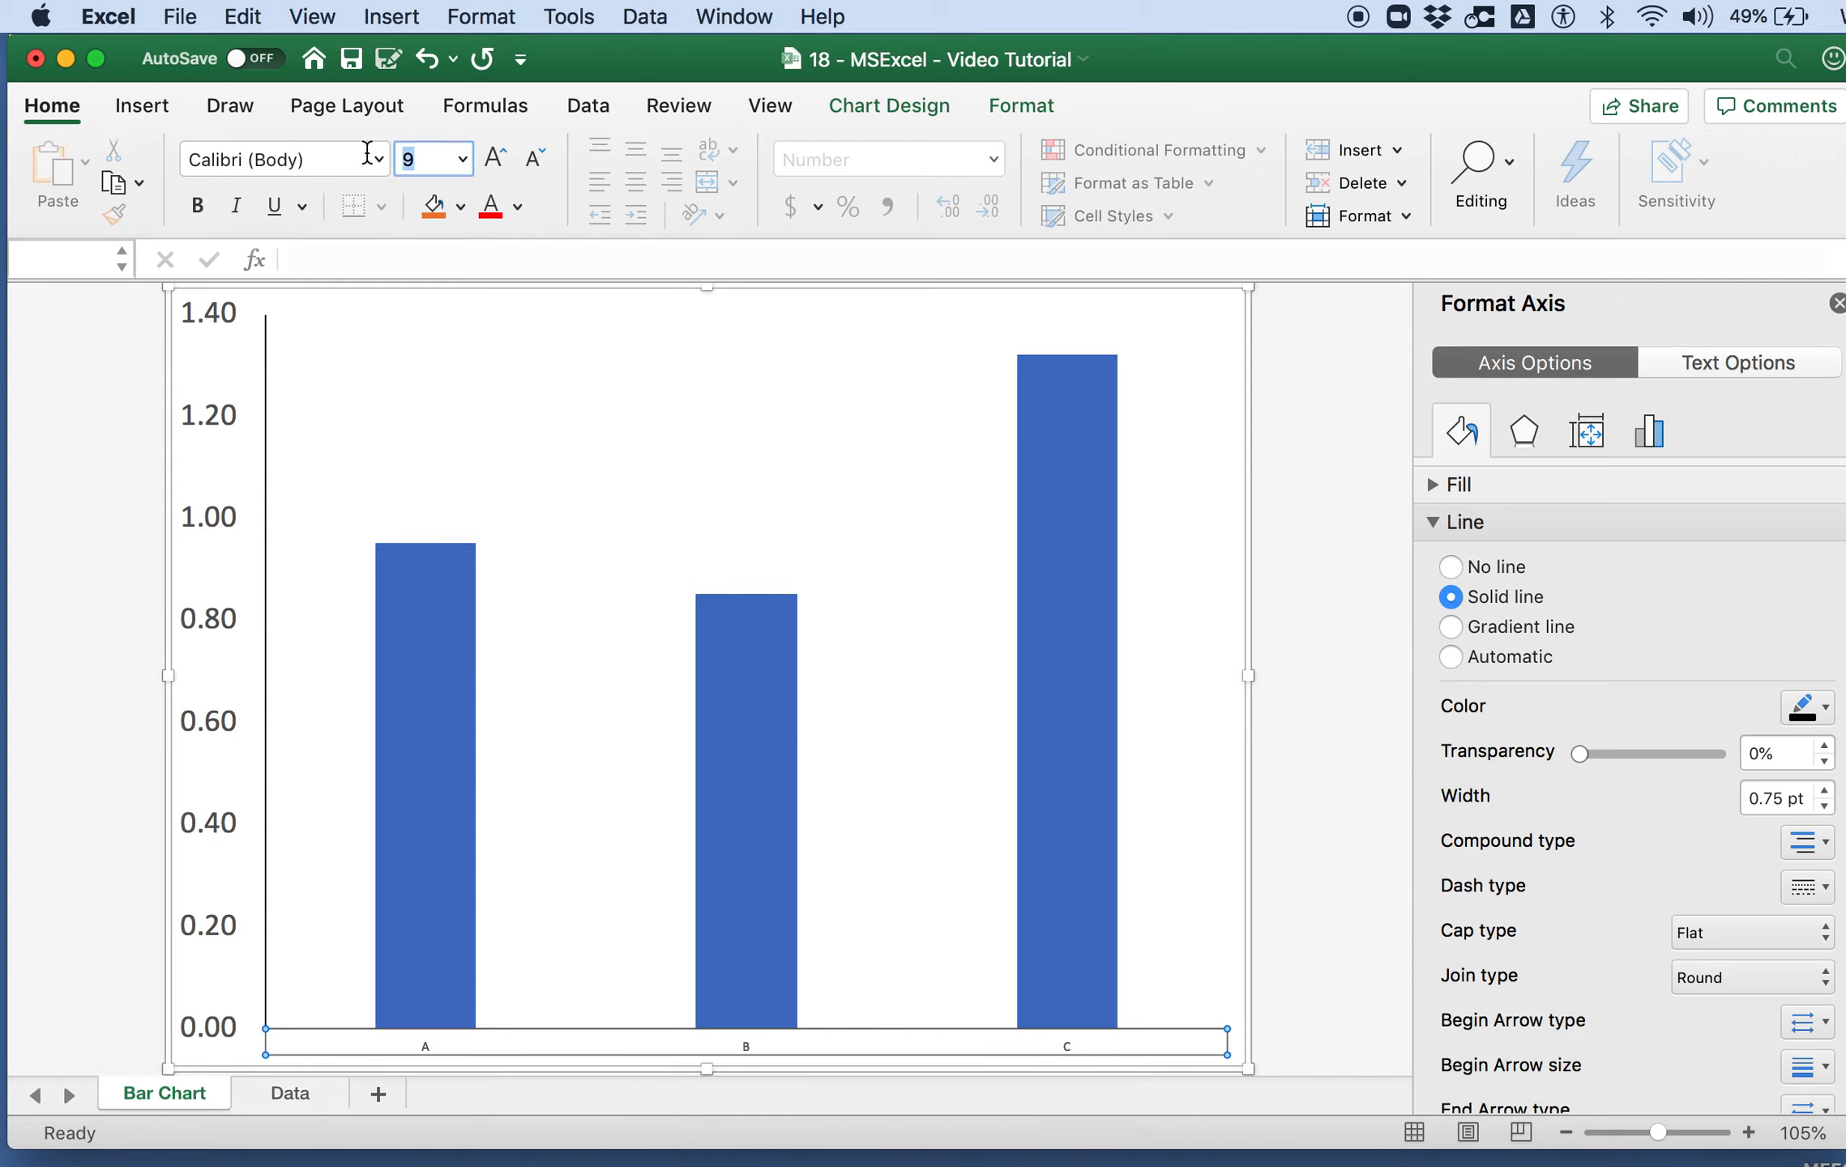
text(18)
key(Return)
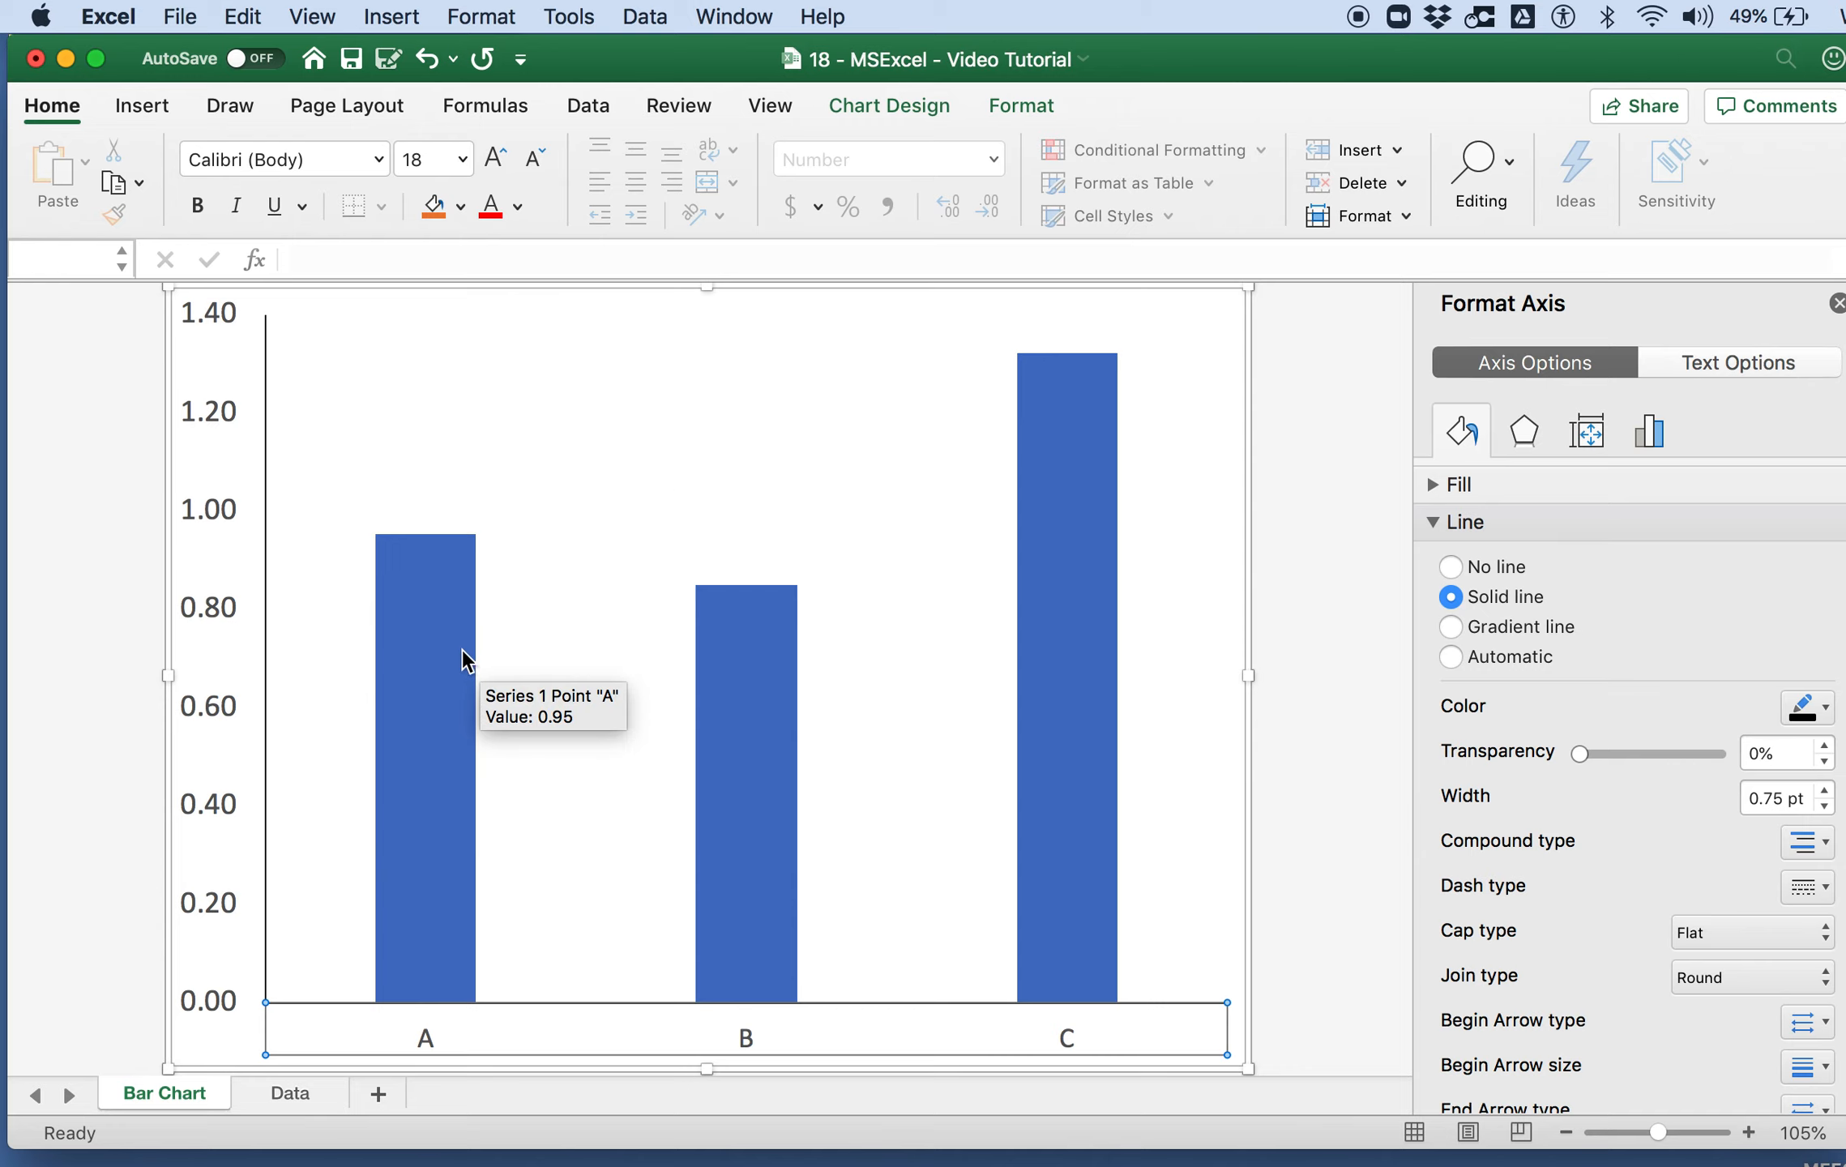
Step: Fill all bars of the data series with a solid light gray
click(434, 652)
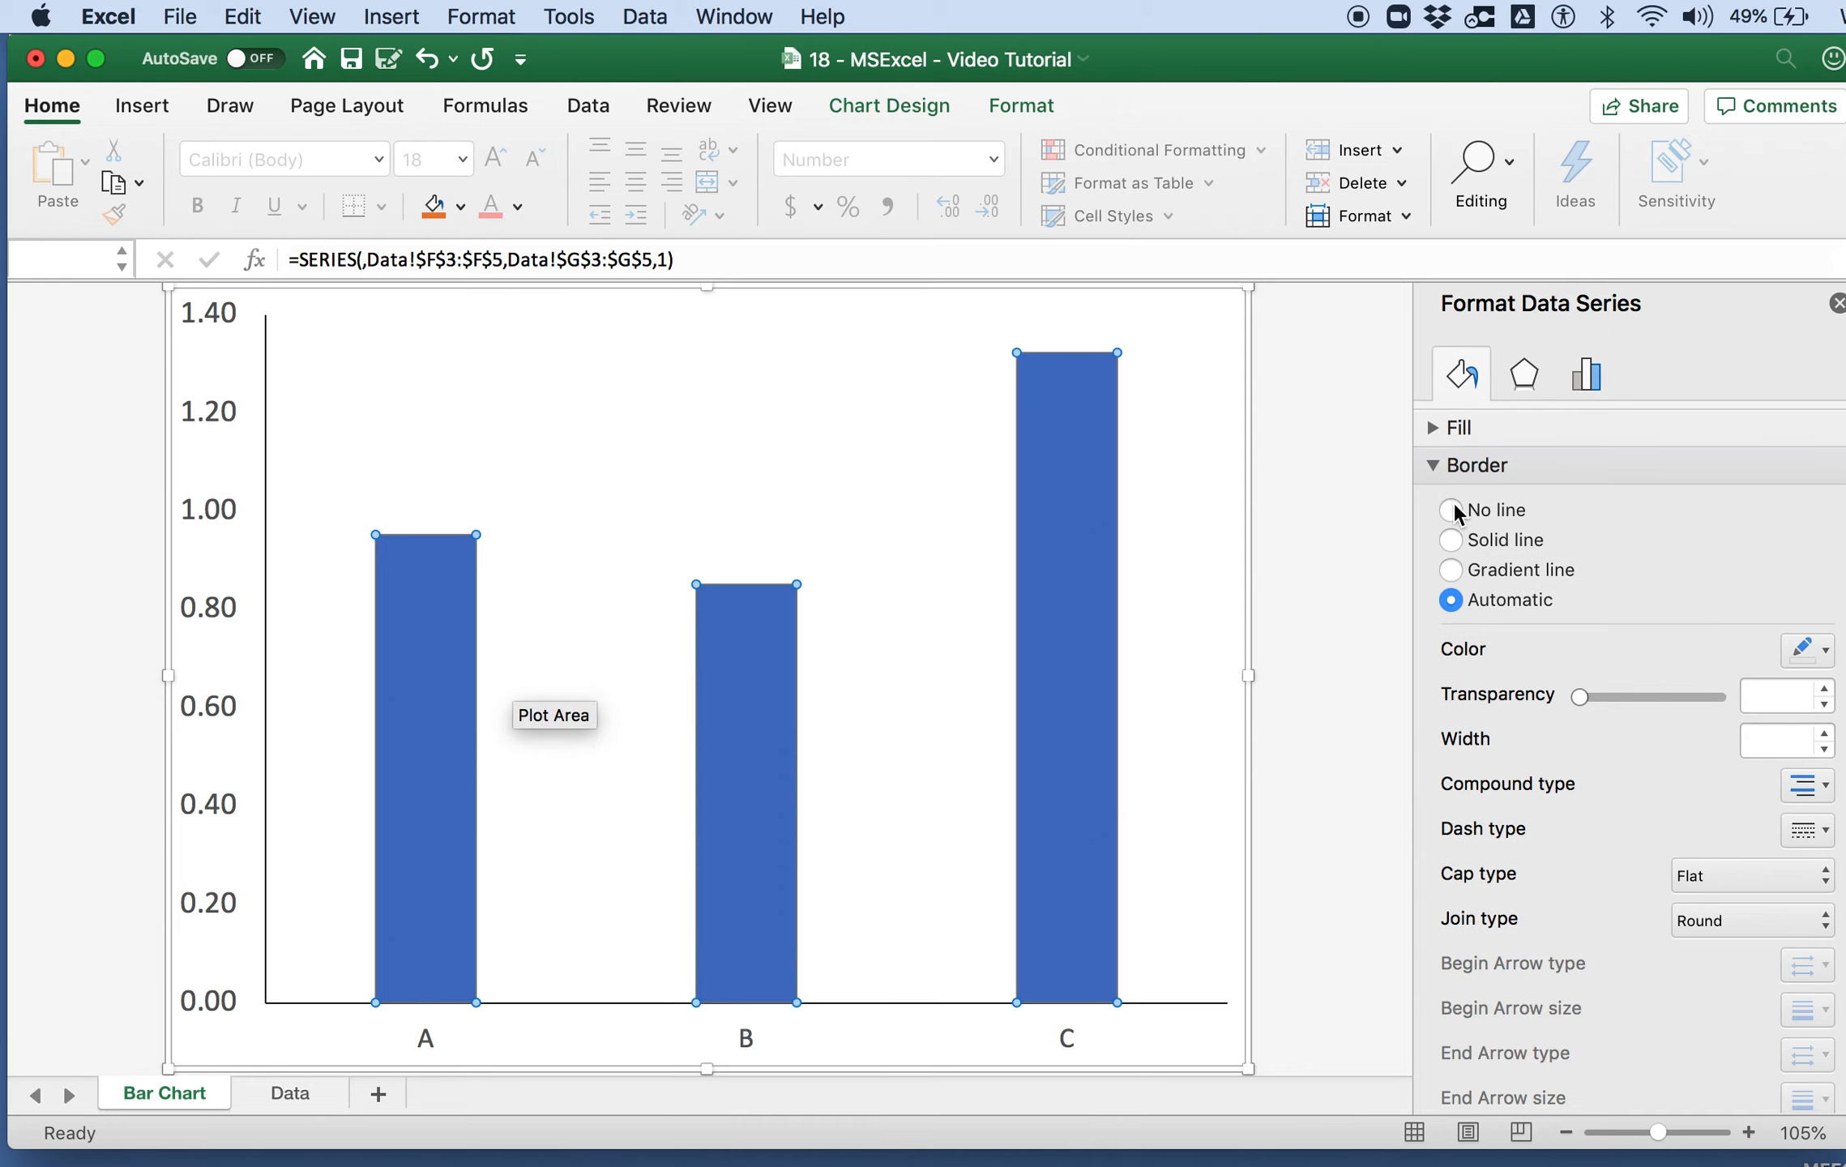
click(1443, 467)
click(1437, 430)
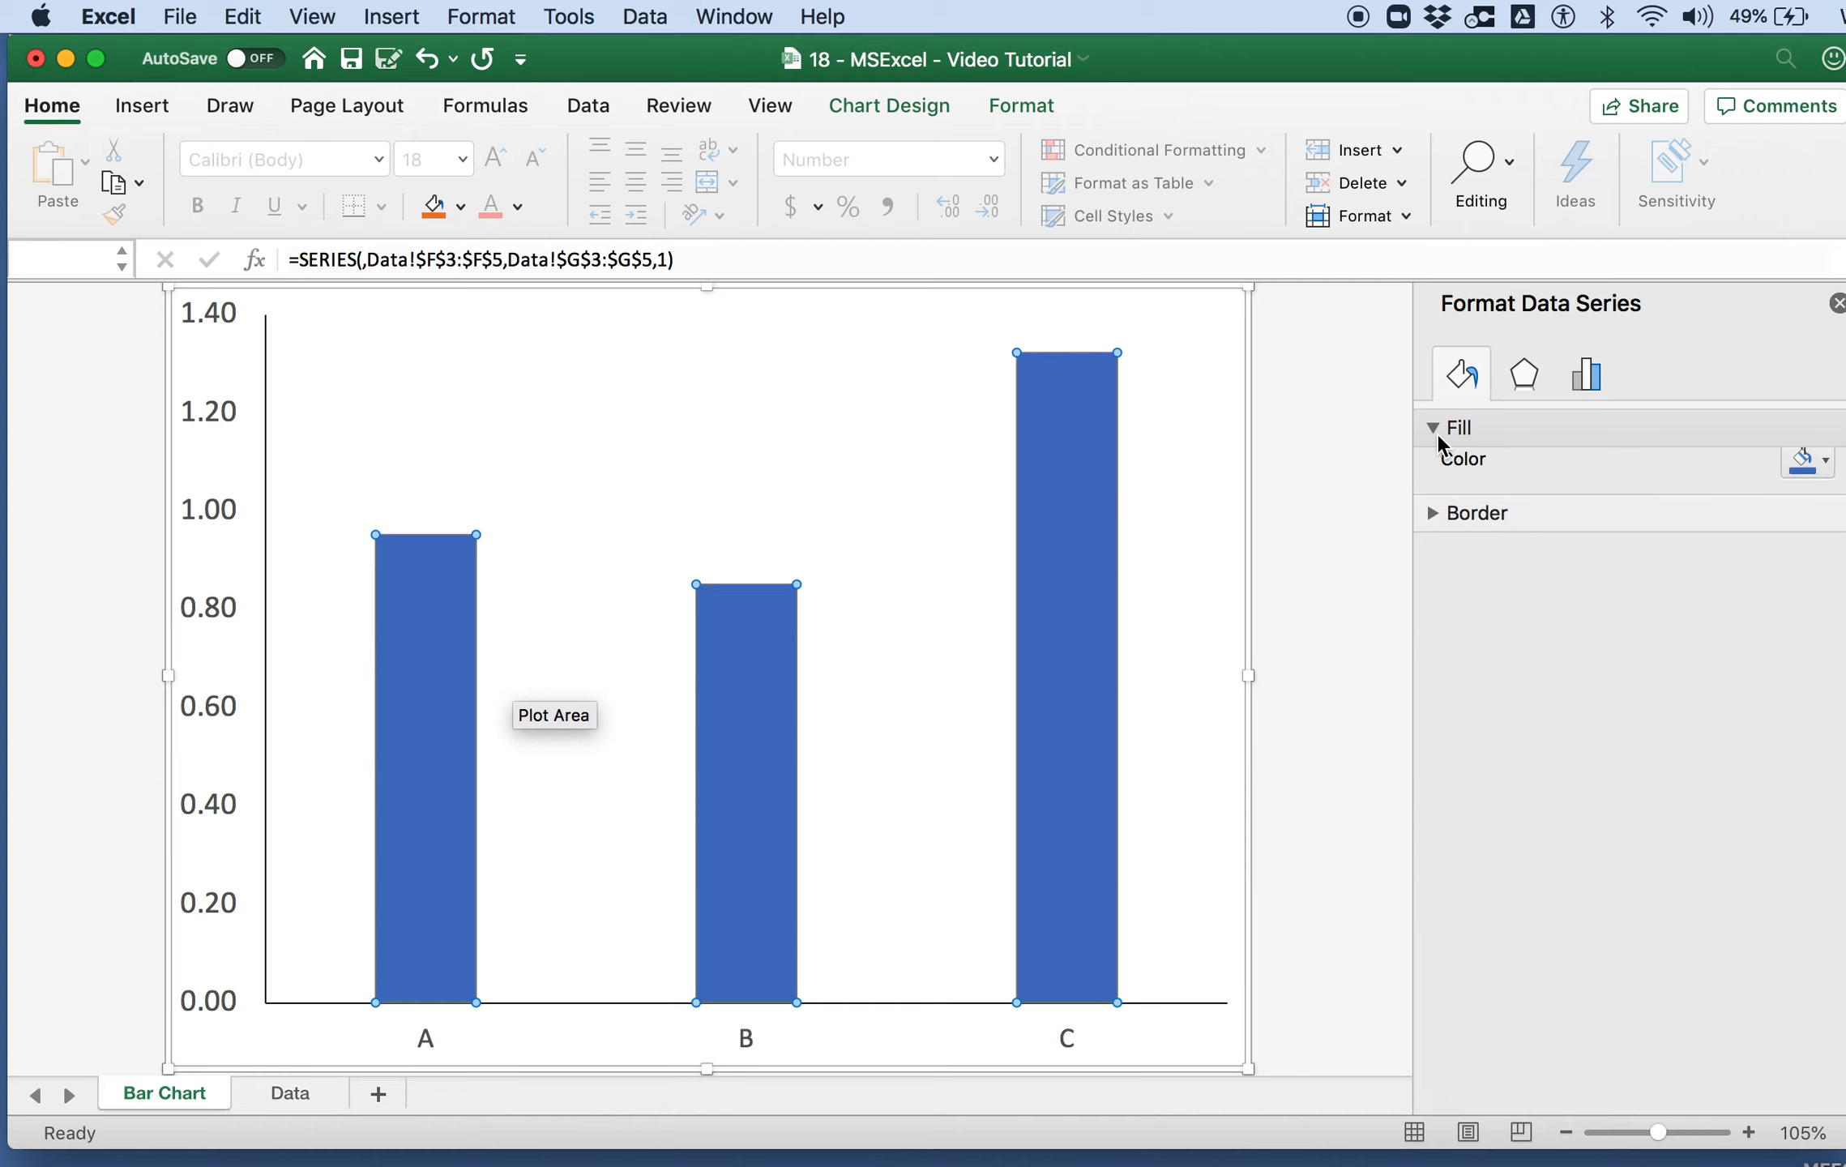
click(1451, 503)
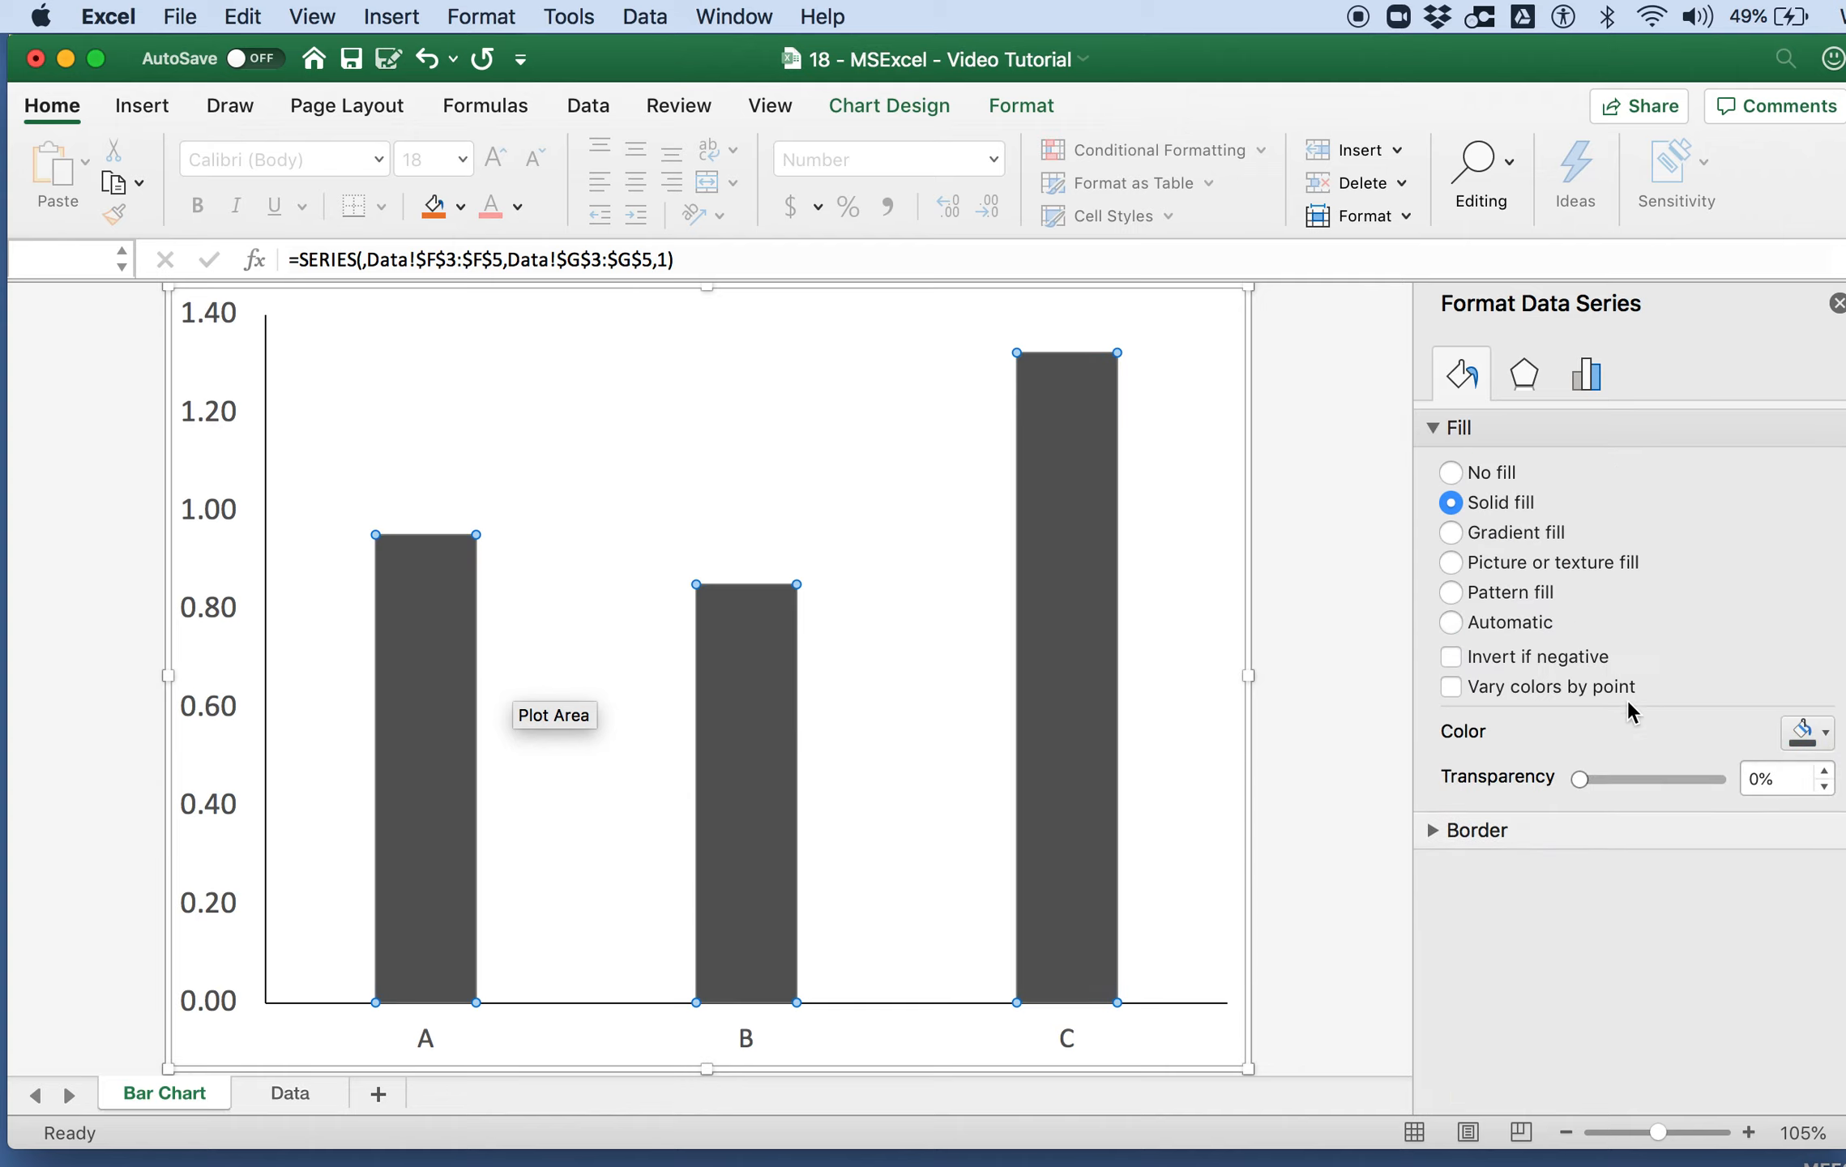
click(1804, 733)
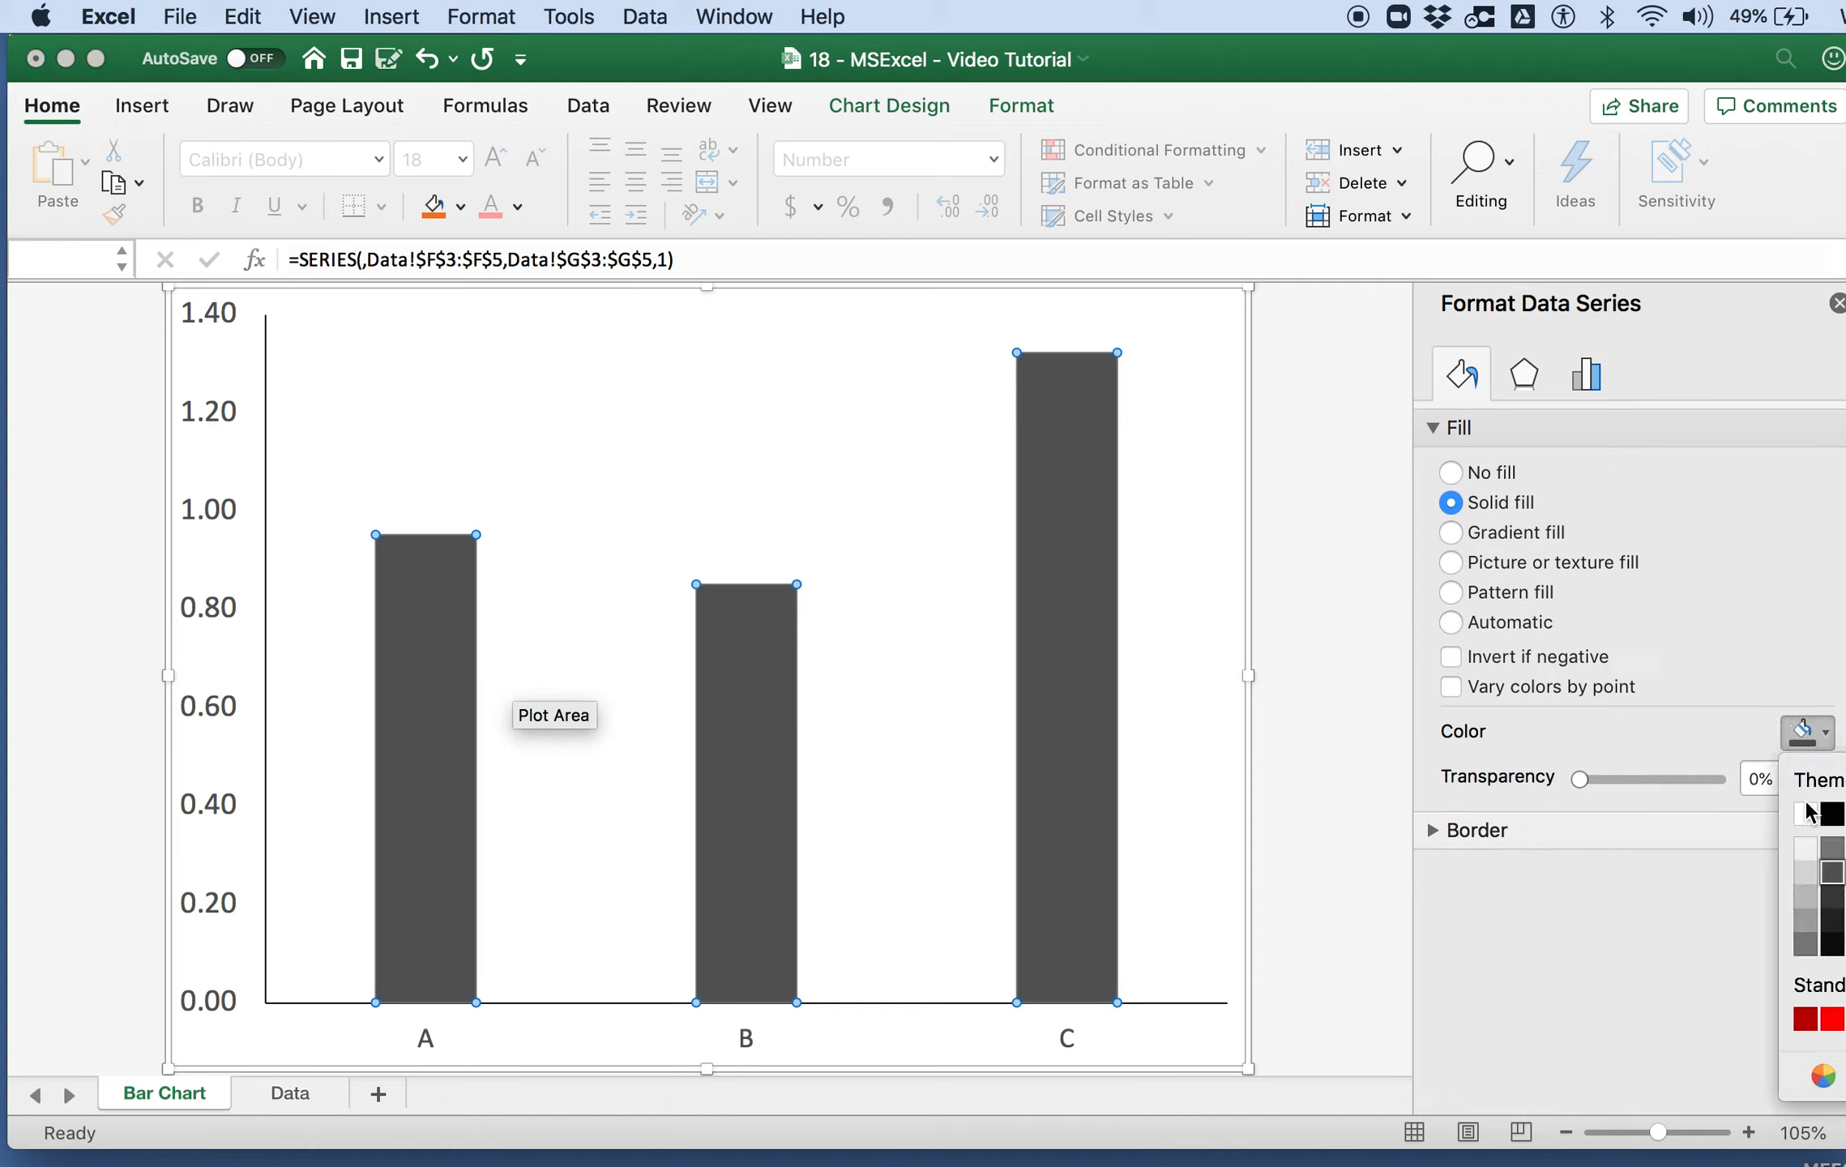
click(1806, 874)
click(1183, 701)
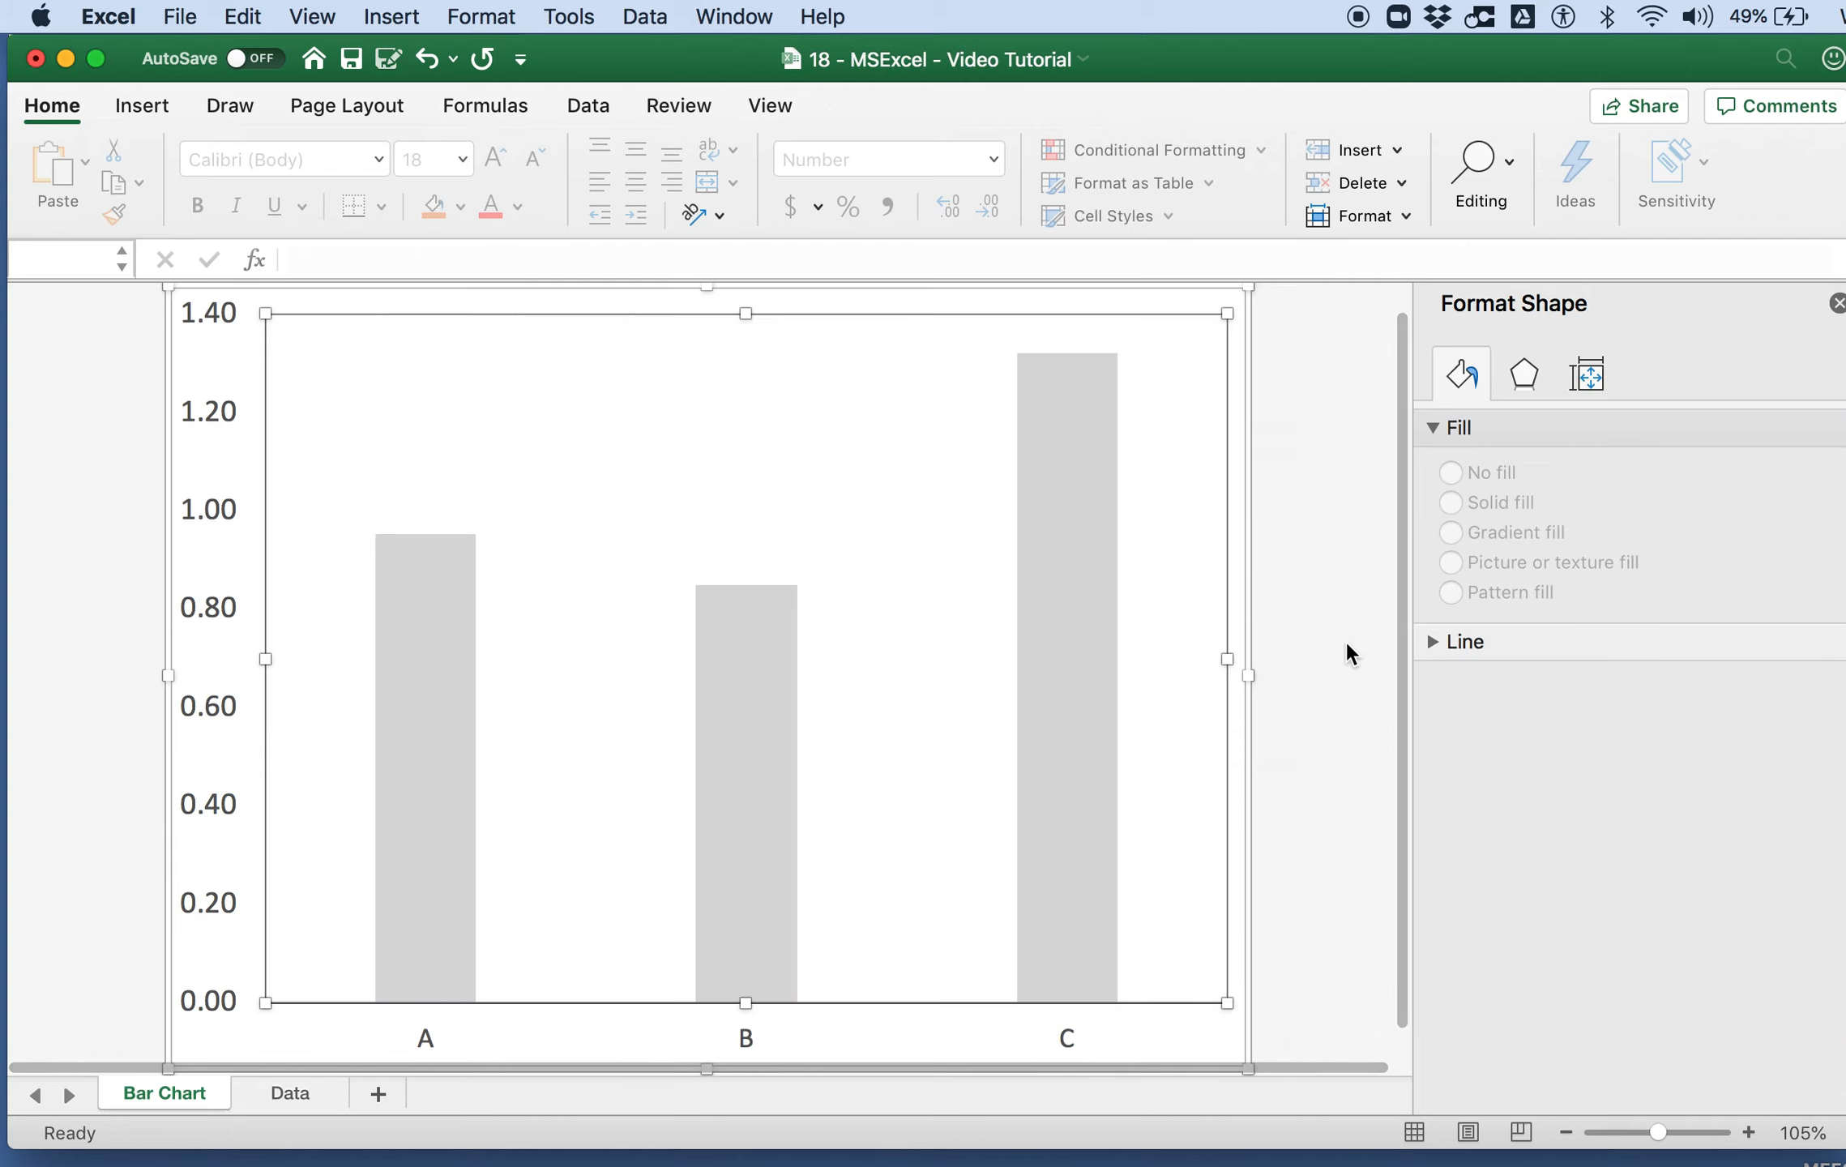
Step: Remove the border line around the chart area
click(1244, 371)
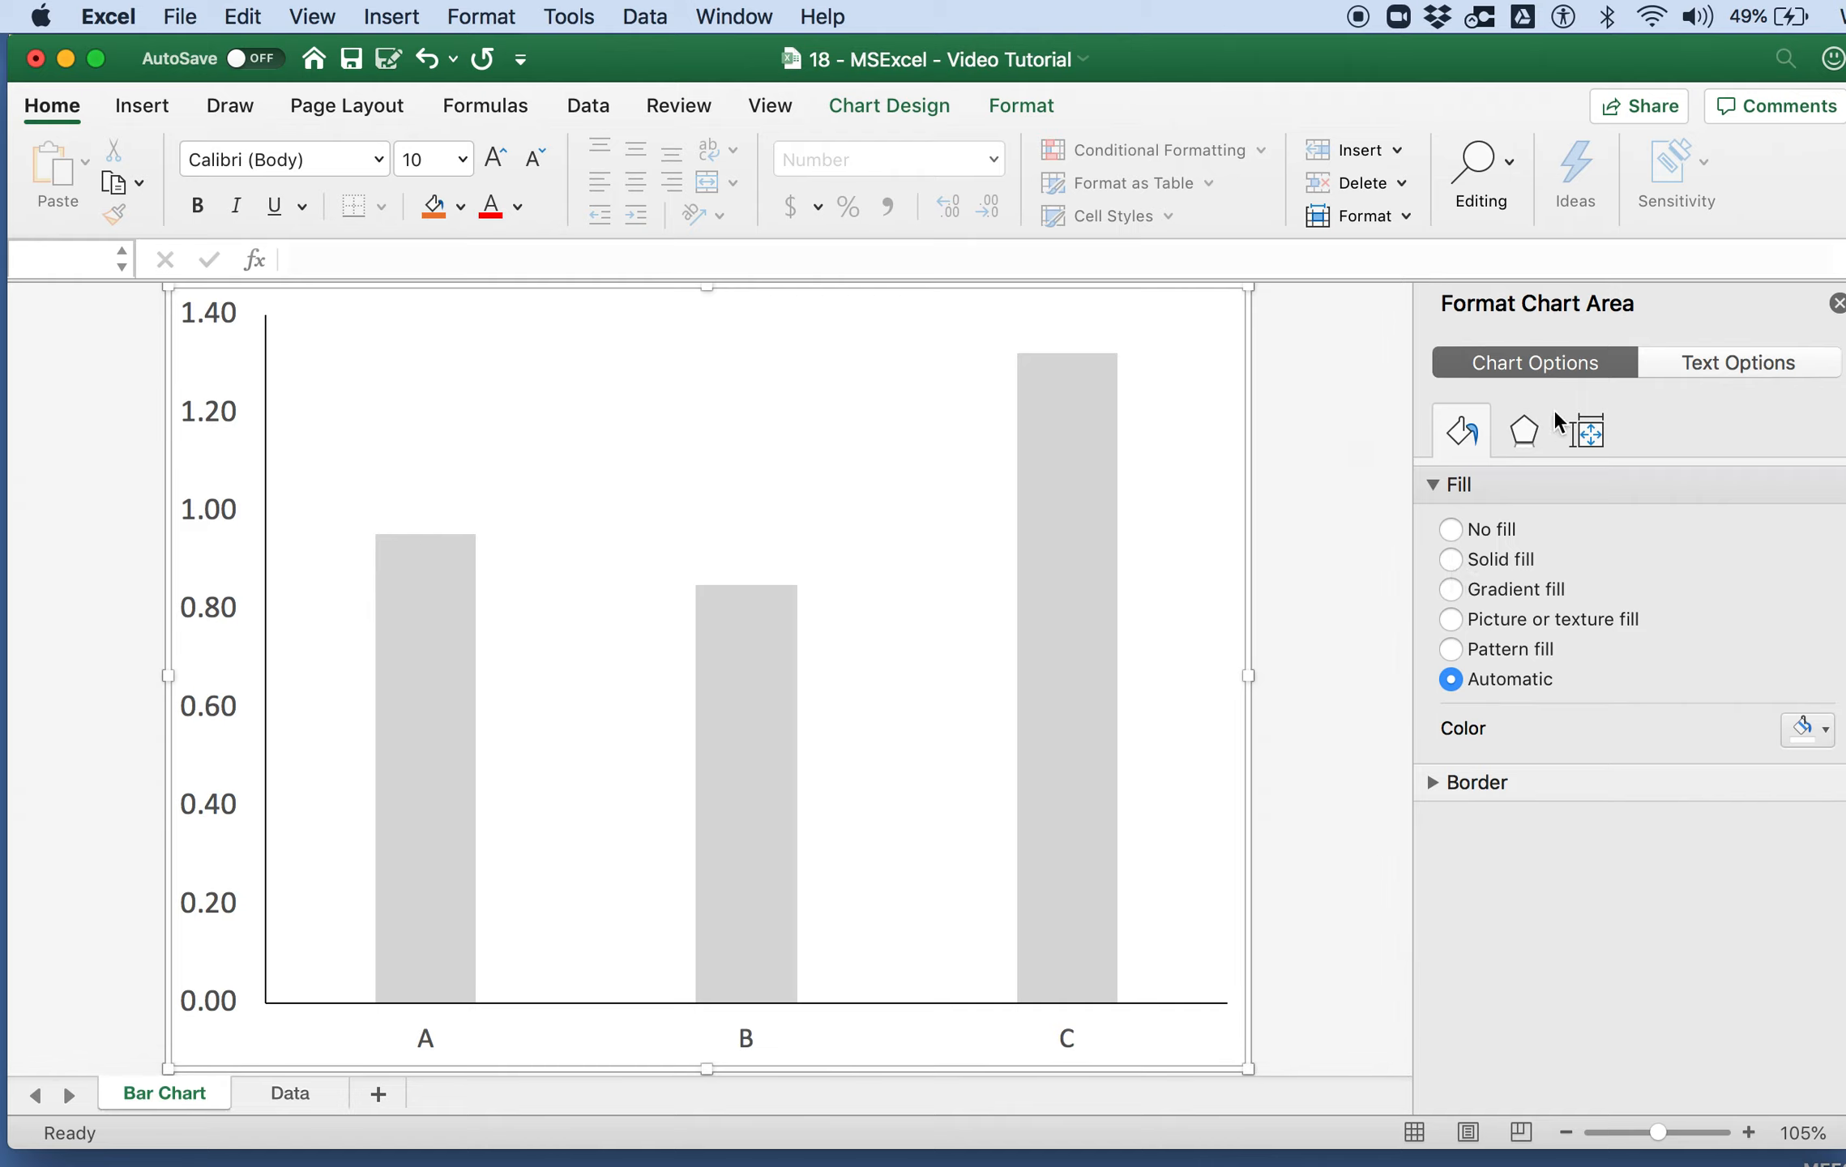
click(1437, 780)
click(1501, 828)
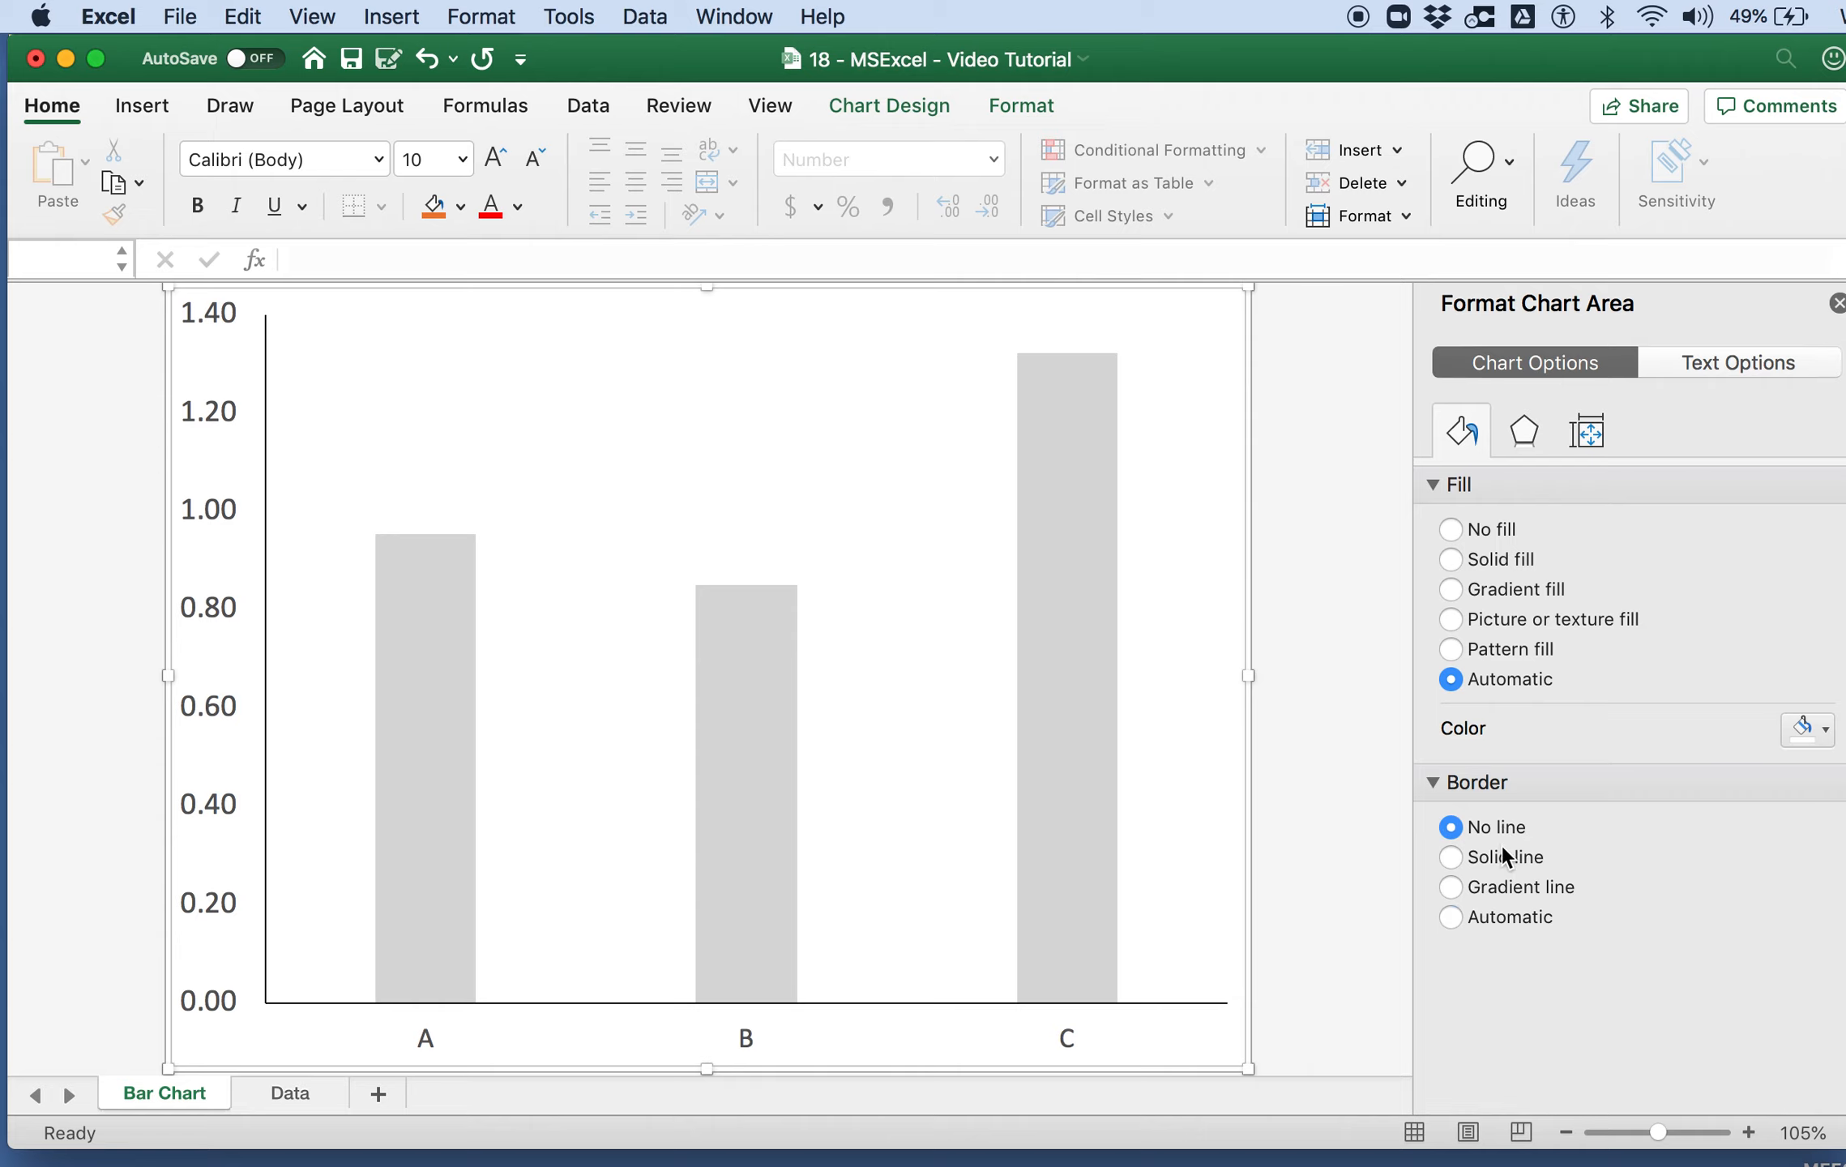
click(1285, 881)
click(217, 467)
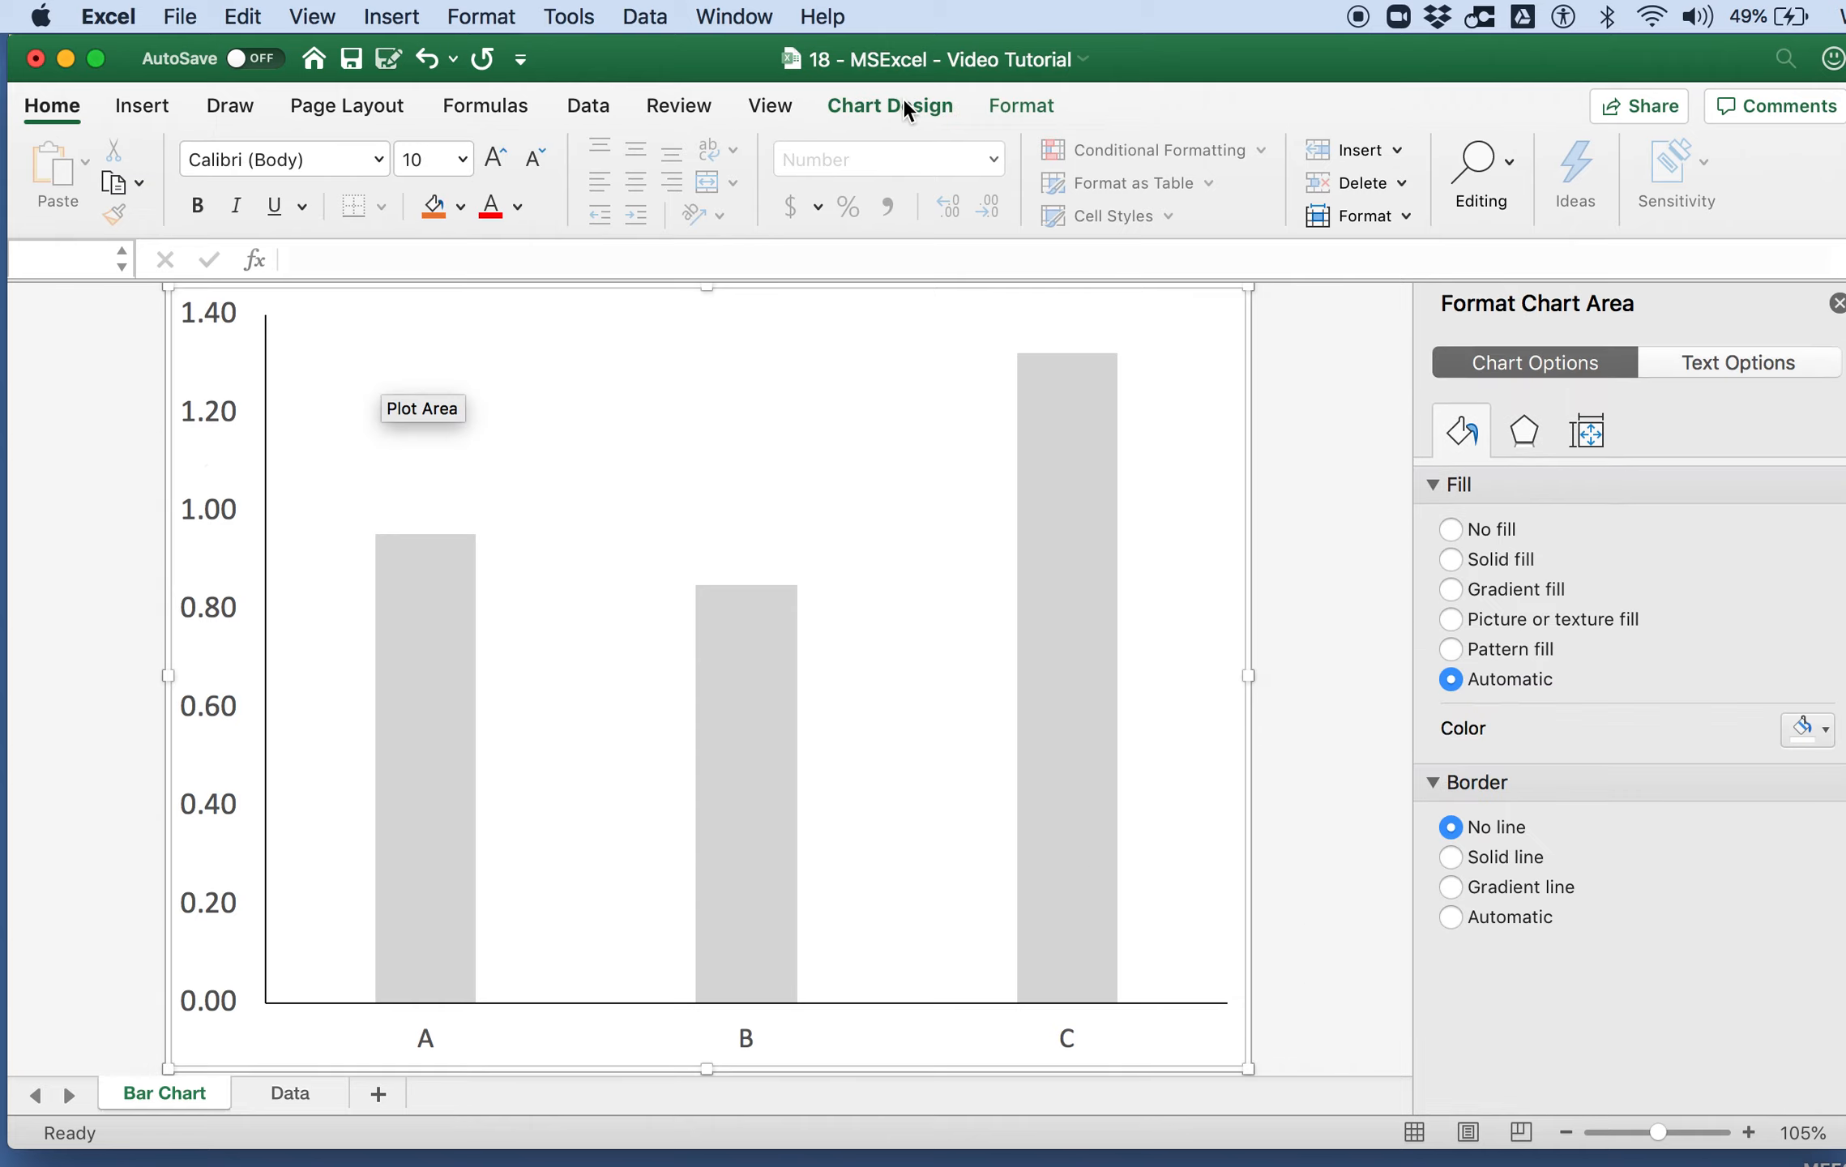
Step: Add a primary horizontal axis title reading "Type of Rubber Band"
click(905, 104)
click(83, 176)
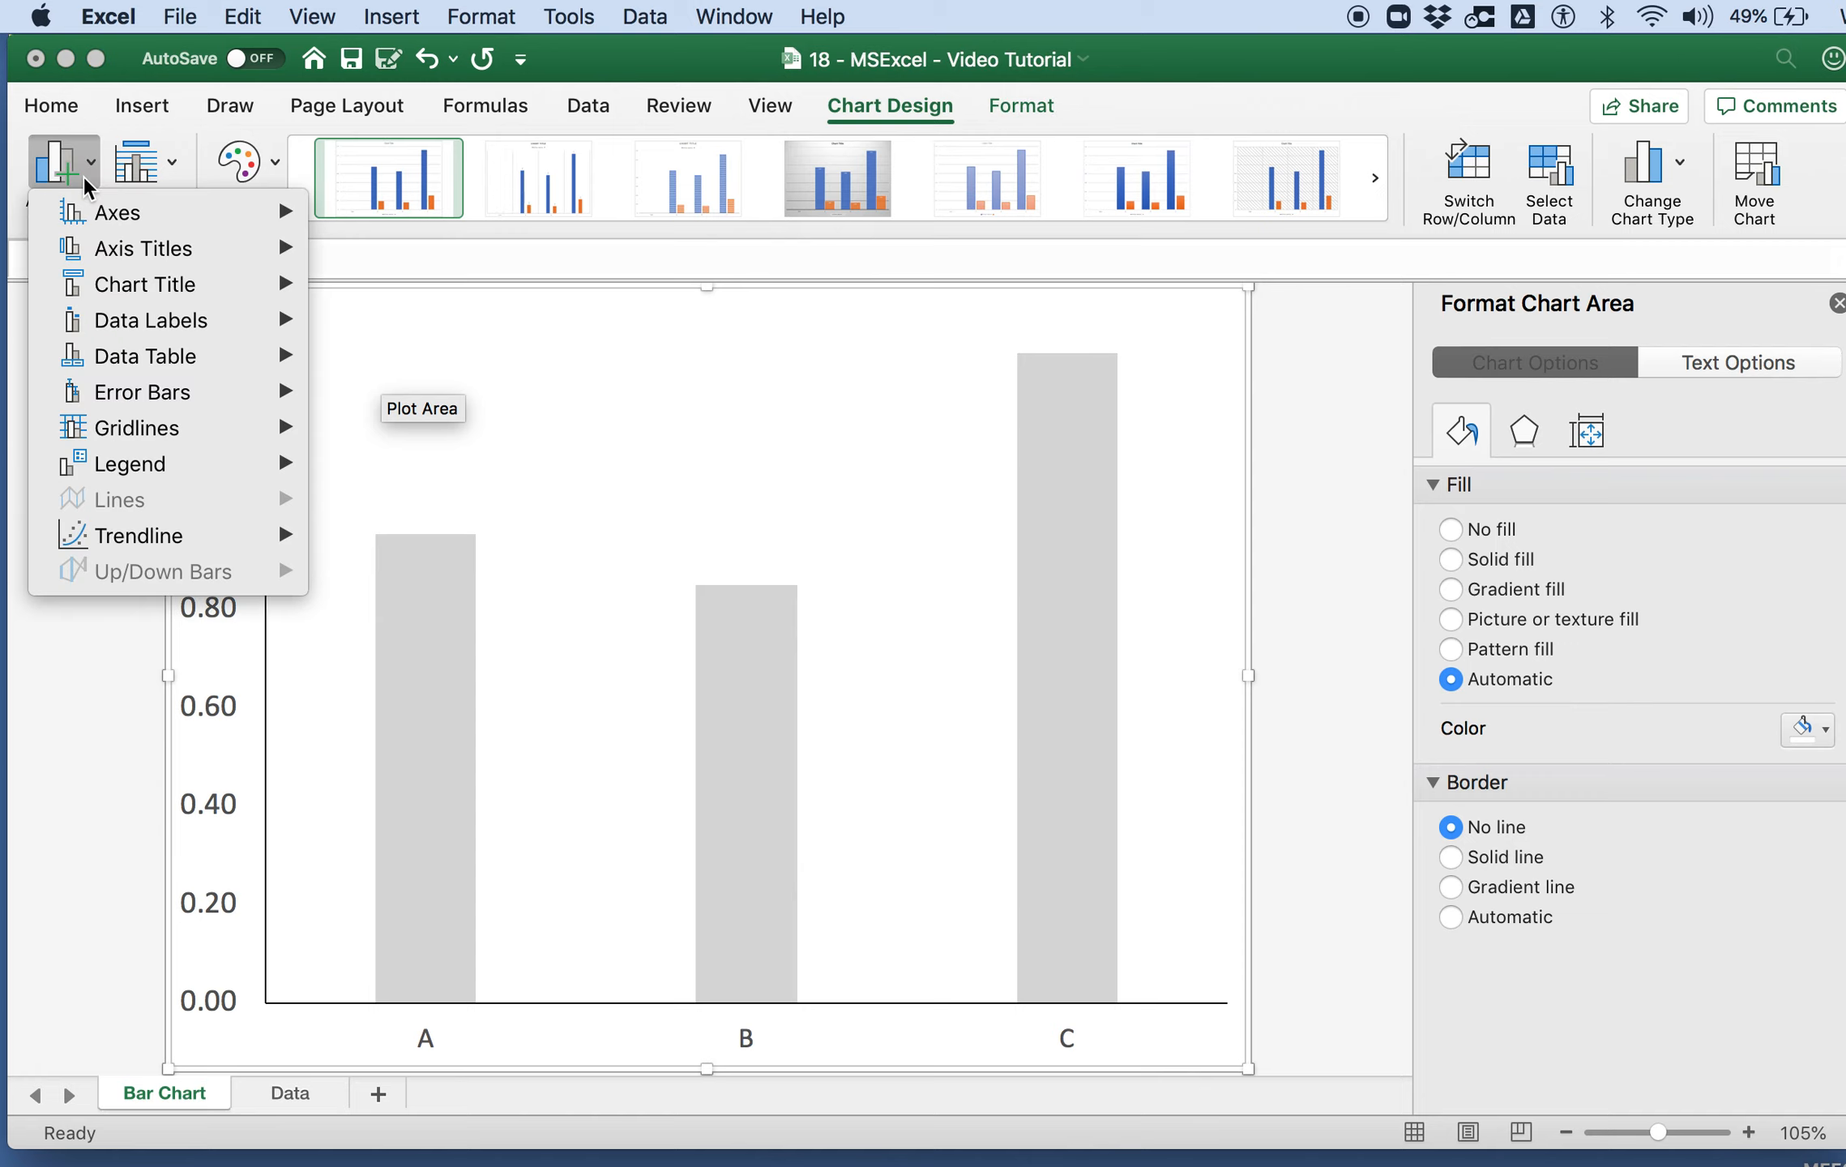
mouse_move(185, 242)
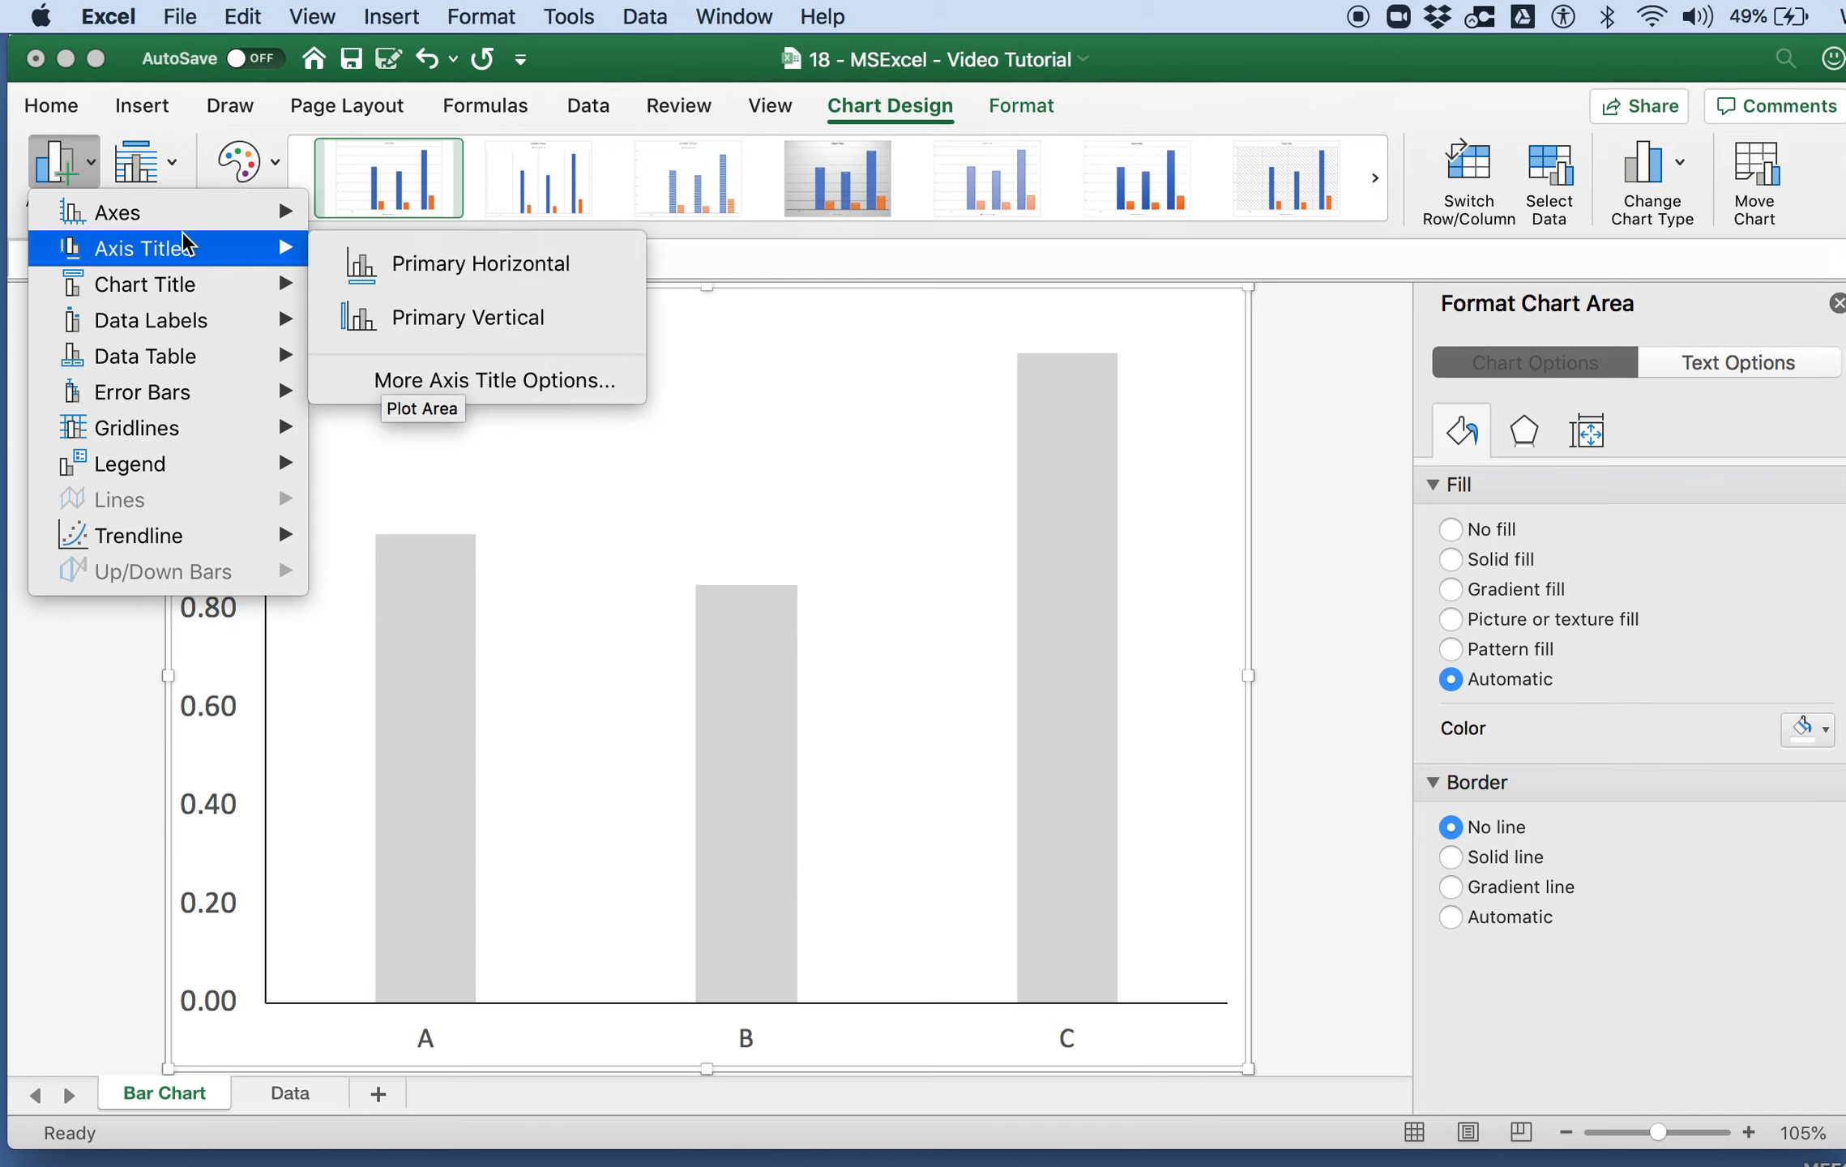
click(453, 276)
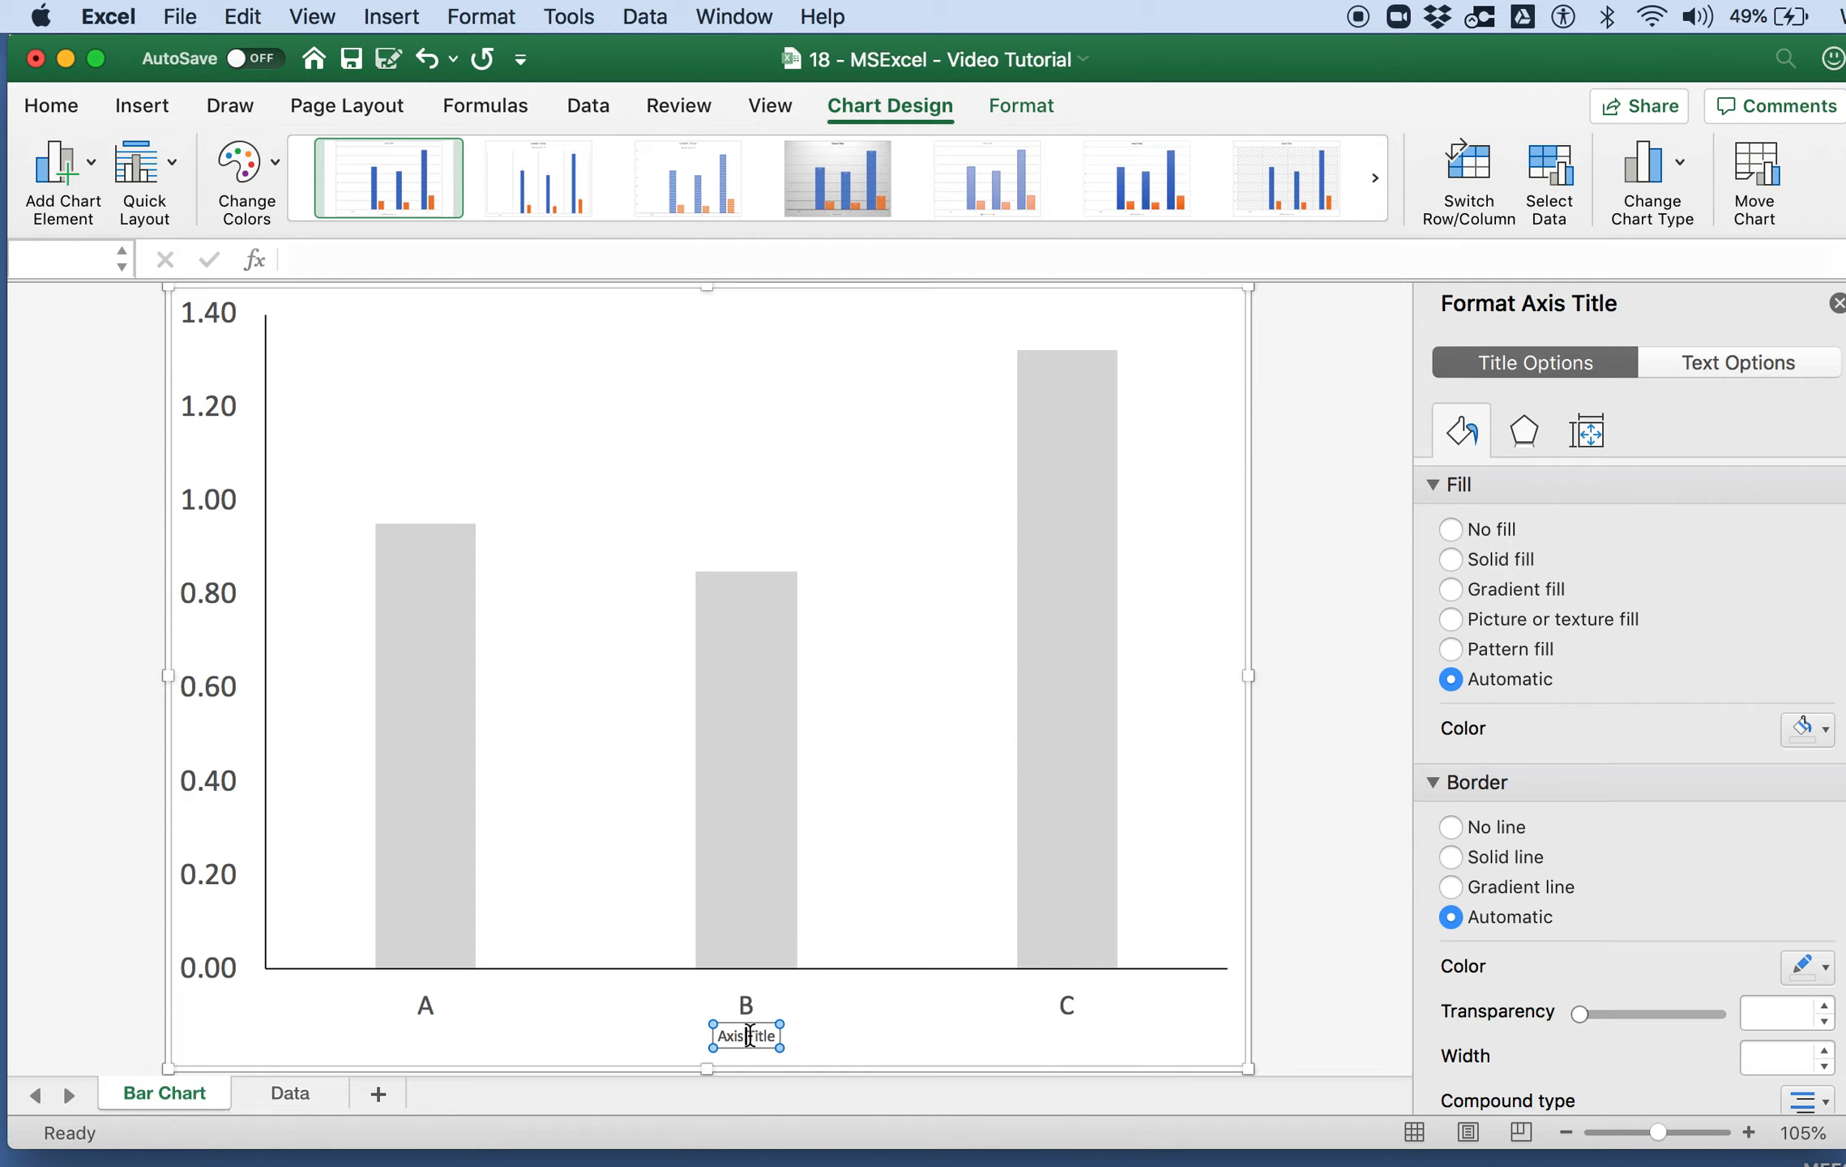
triple_click(747, 1031)
text(Type of Rubber Band)
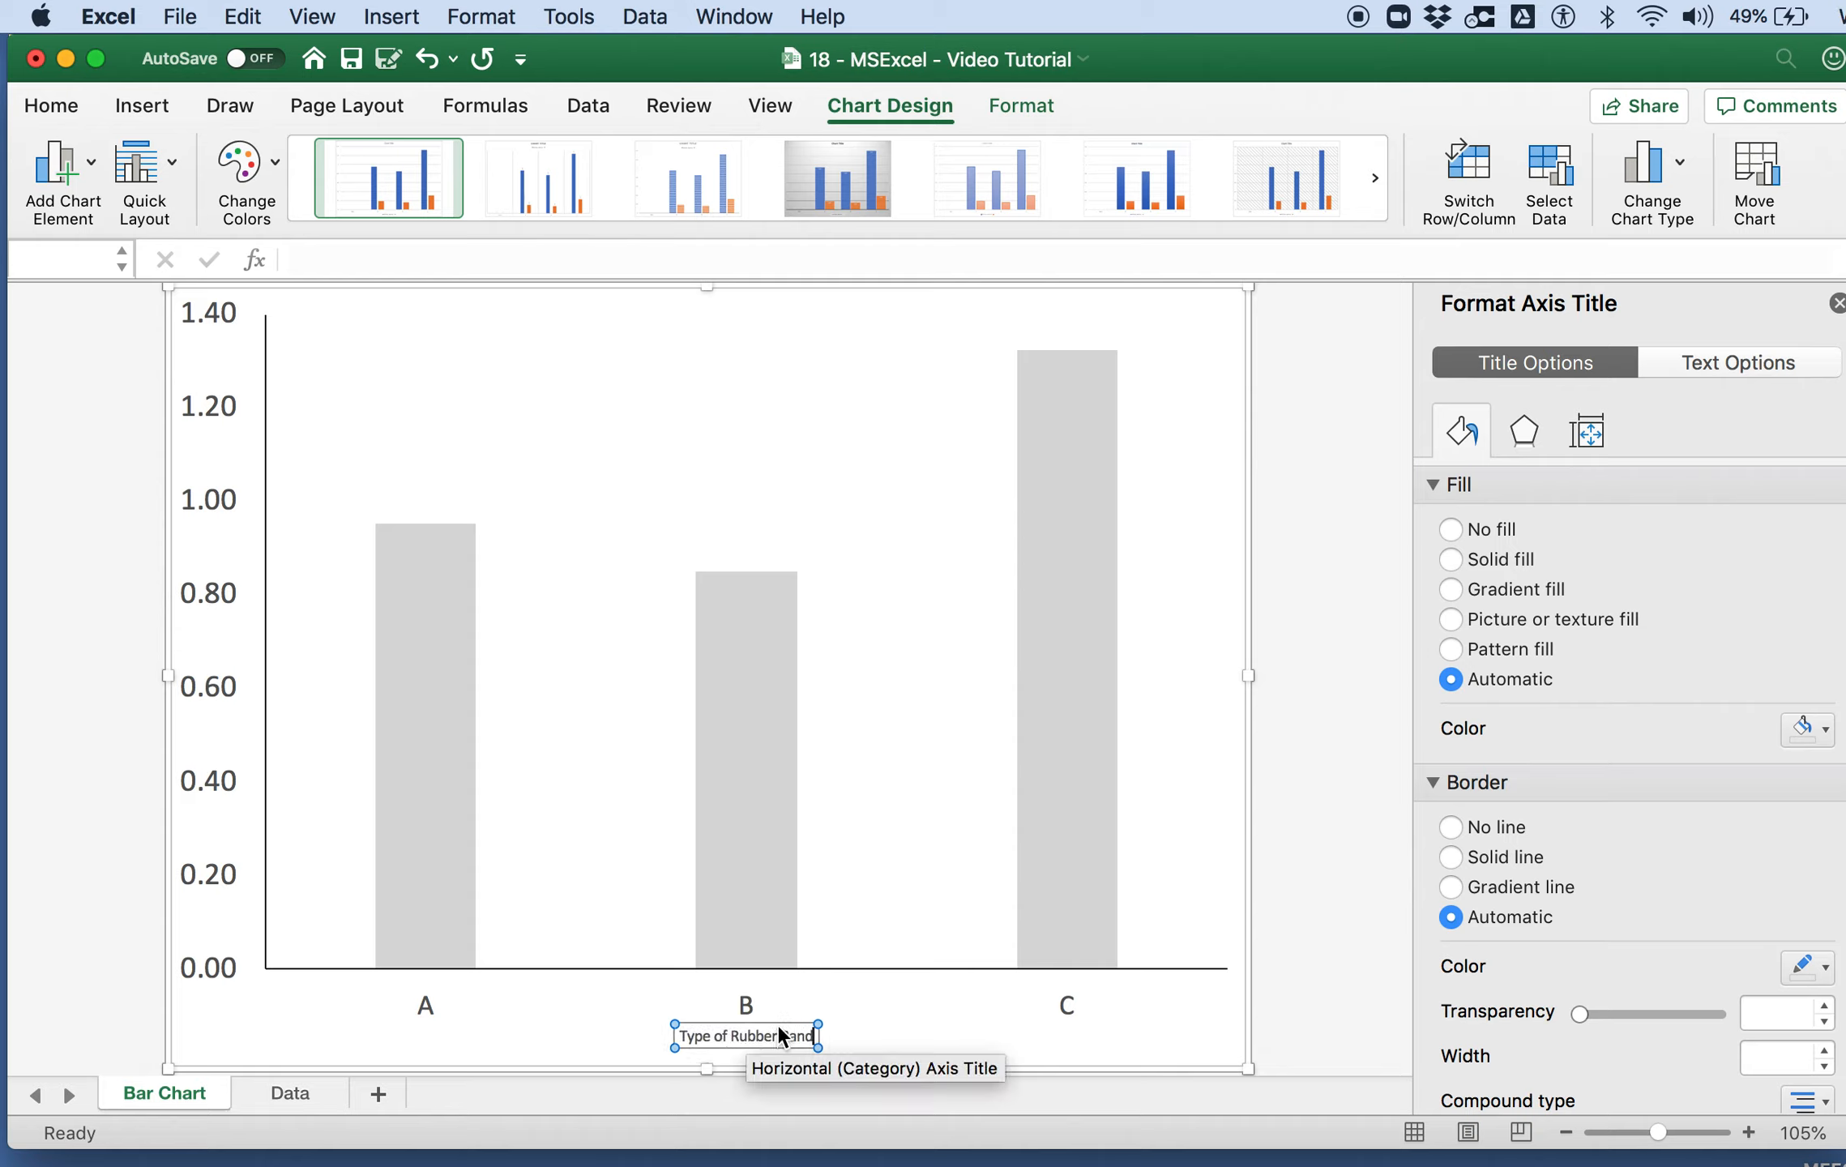
Step: Set the font size of the horizontal axis title to 24
click(49, 107)
click(417, 158)
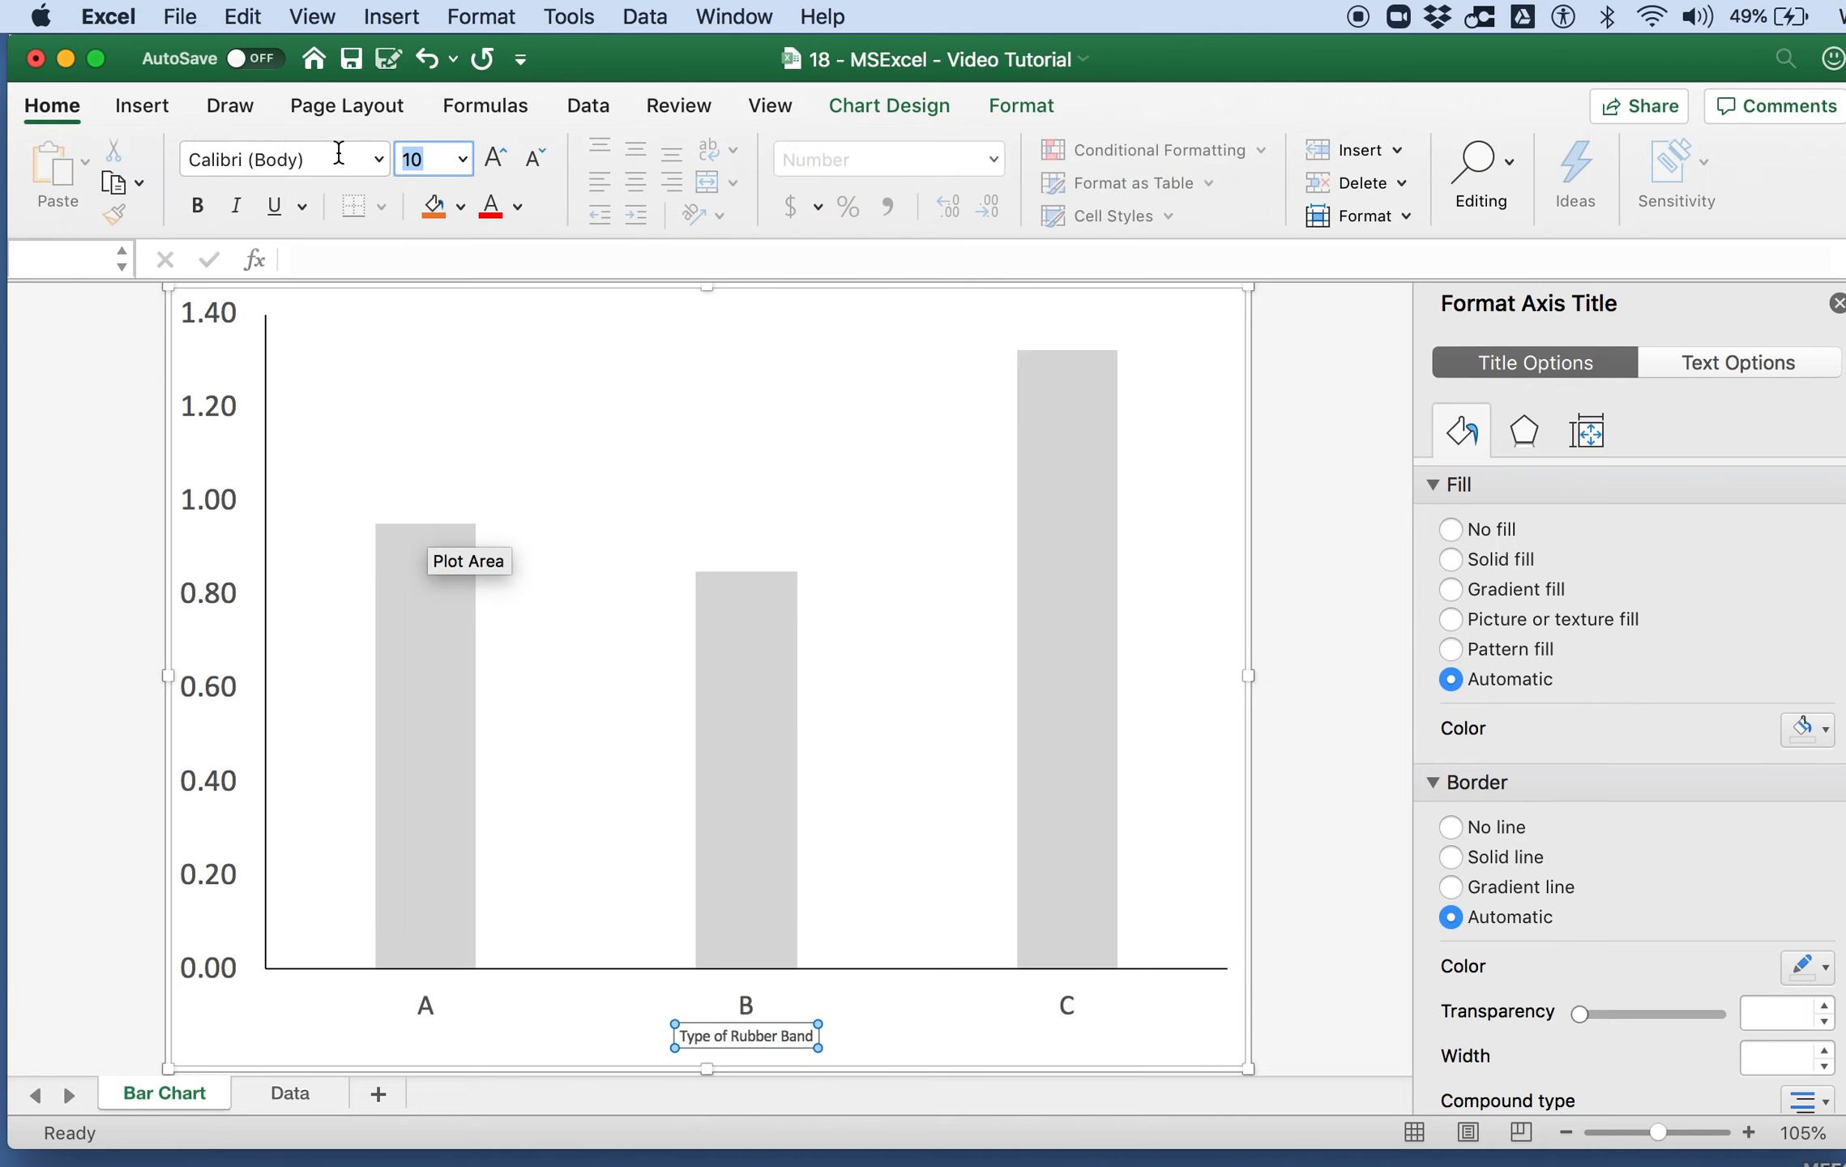
text(24)
key(Return)
Step: Add a primary vertical axis title reading "Stiffness (N/mm)"
click(265, 454)
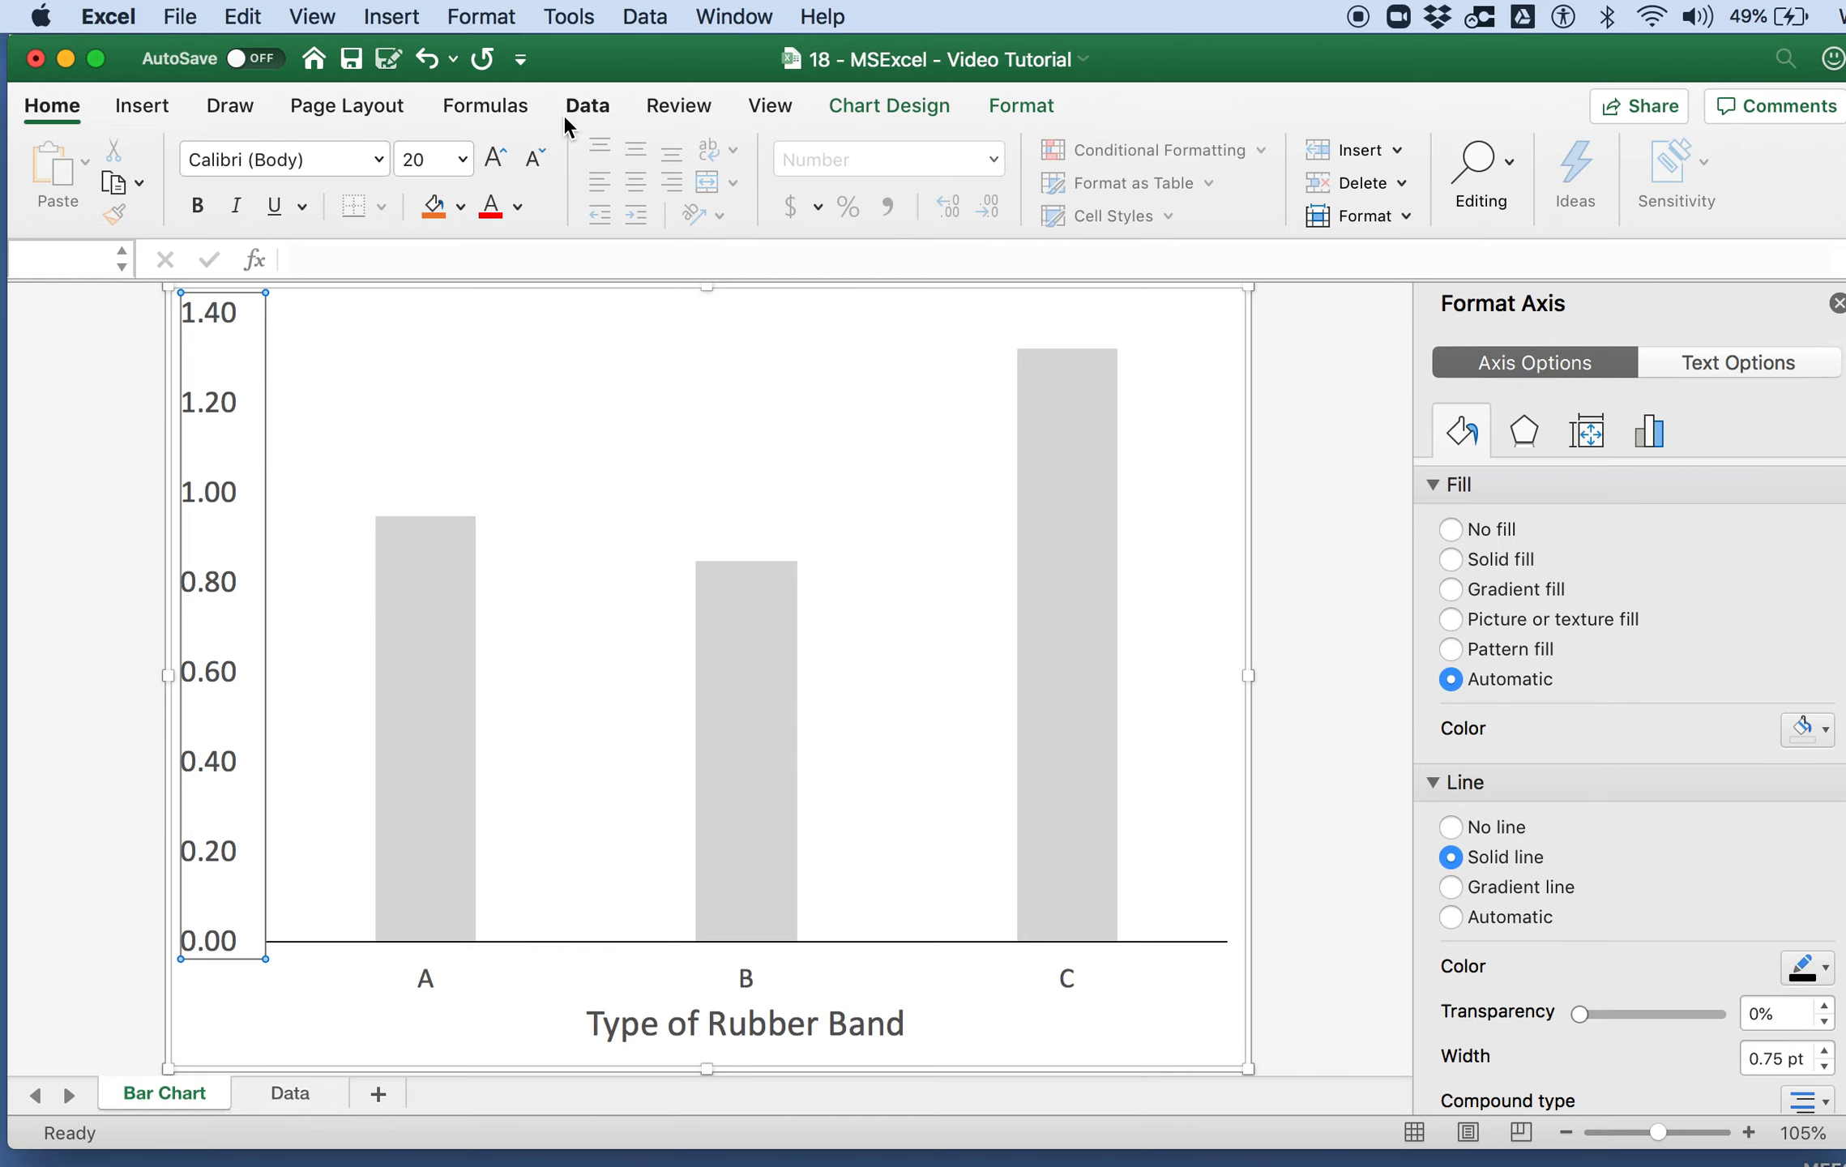
click(851, 106)
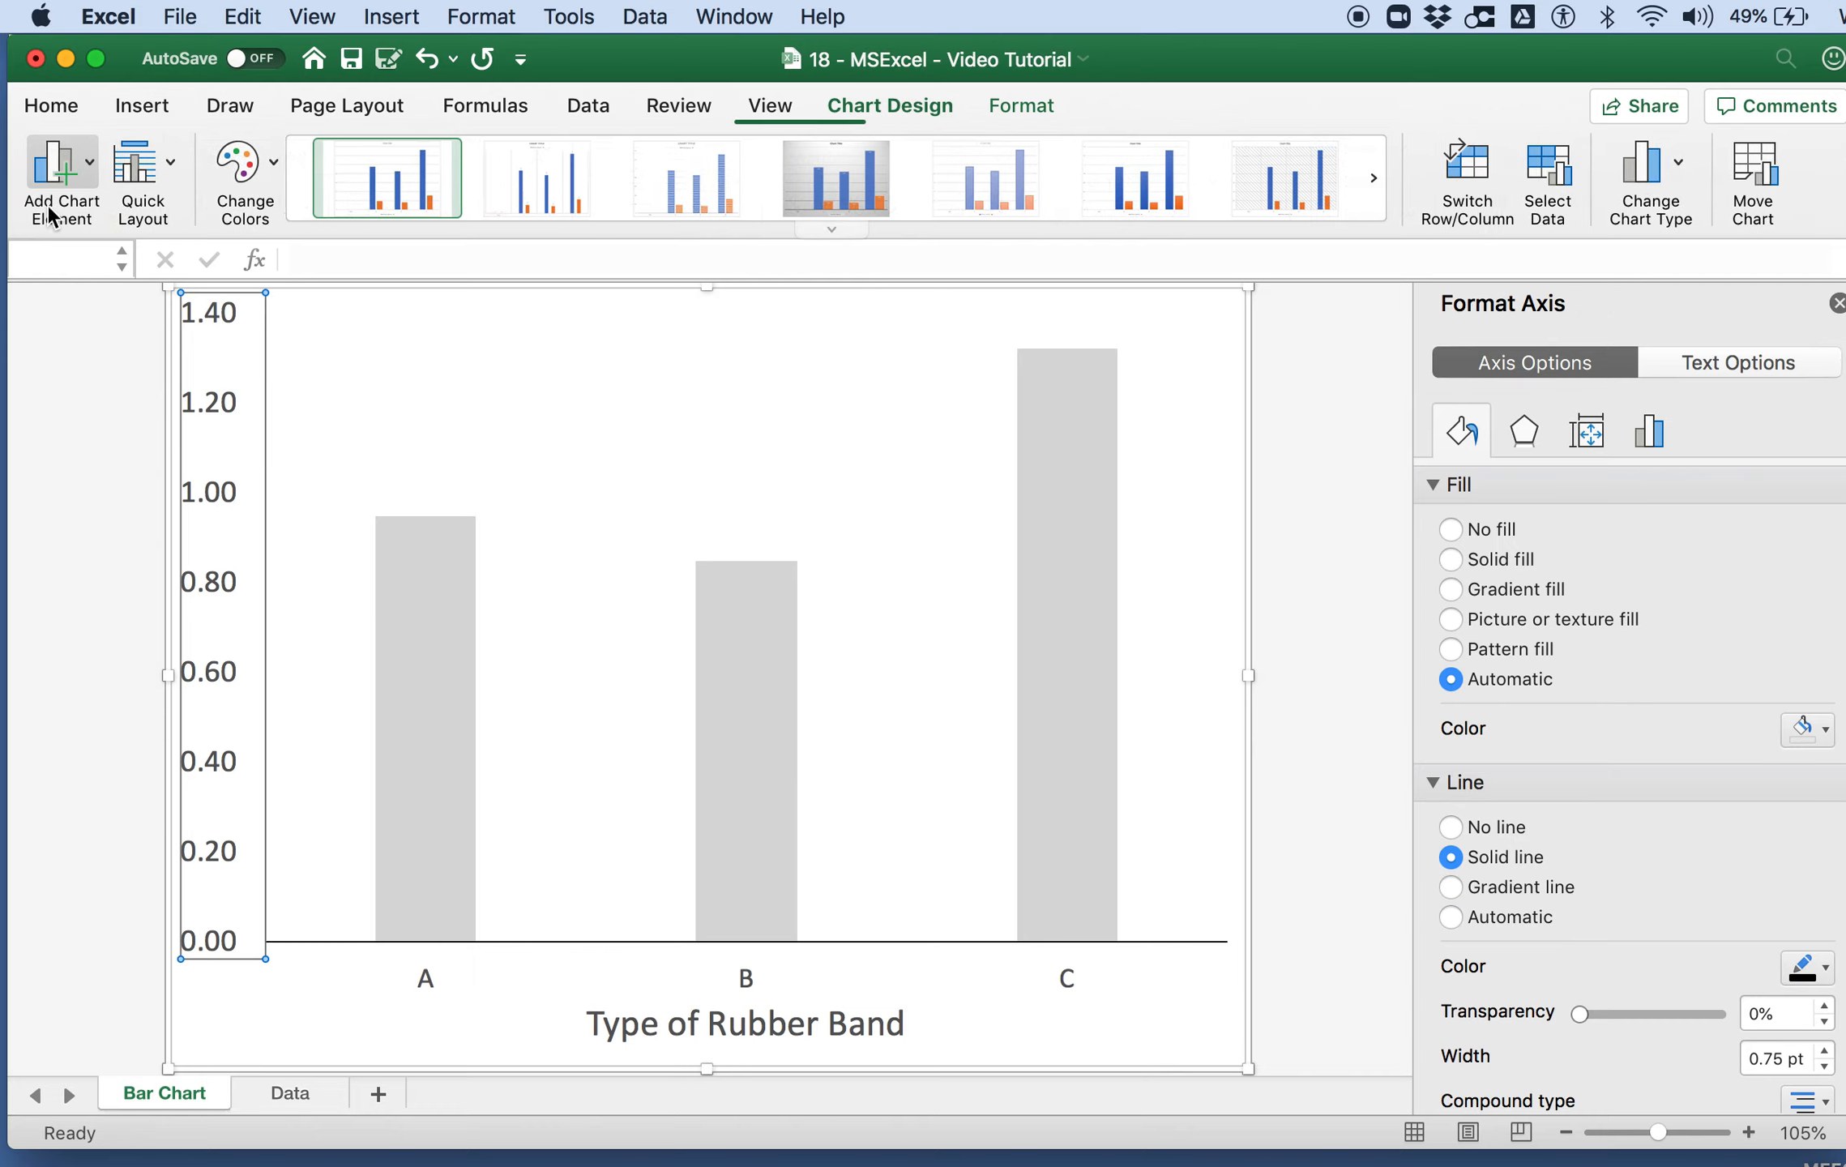
click(84, 172)
mouse_move(137, 248)
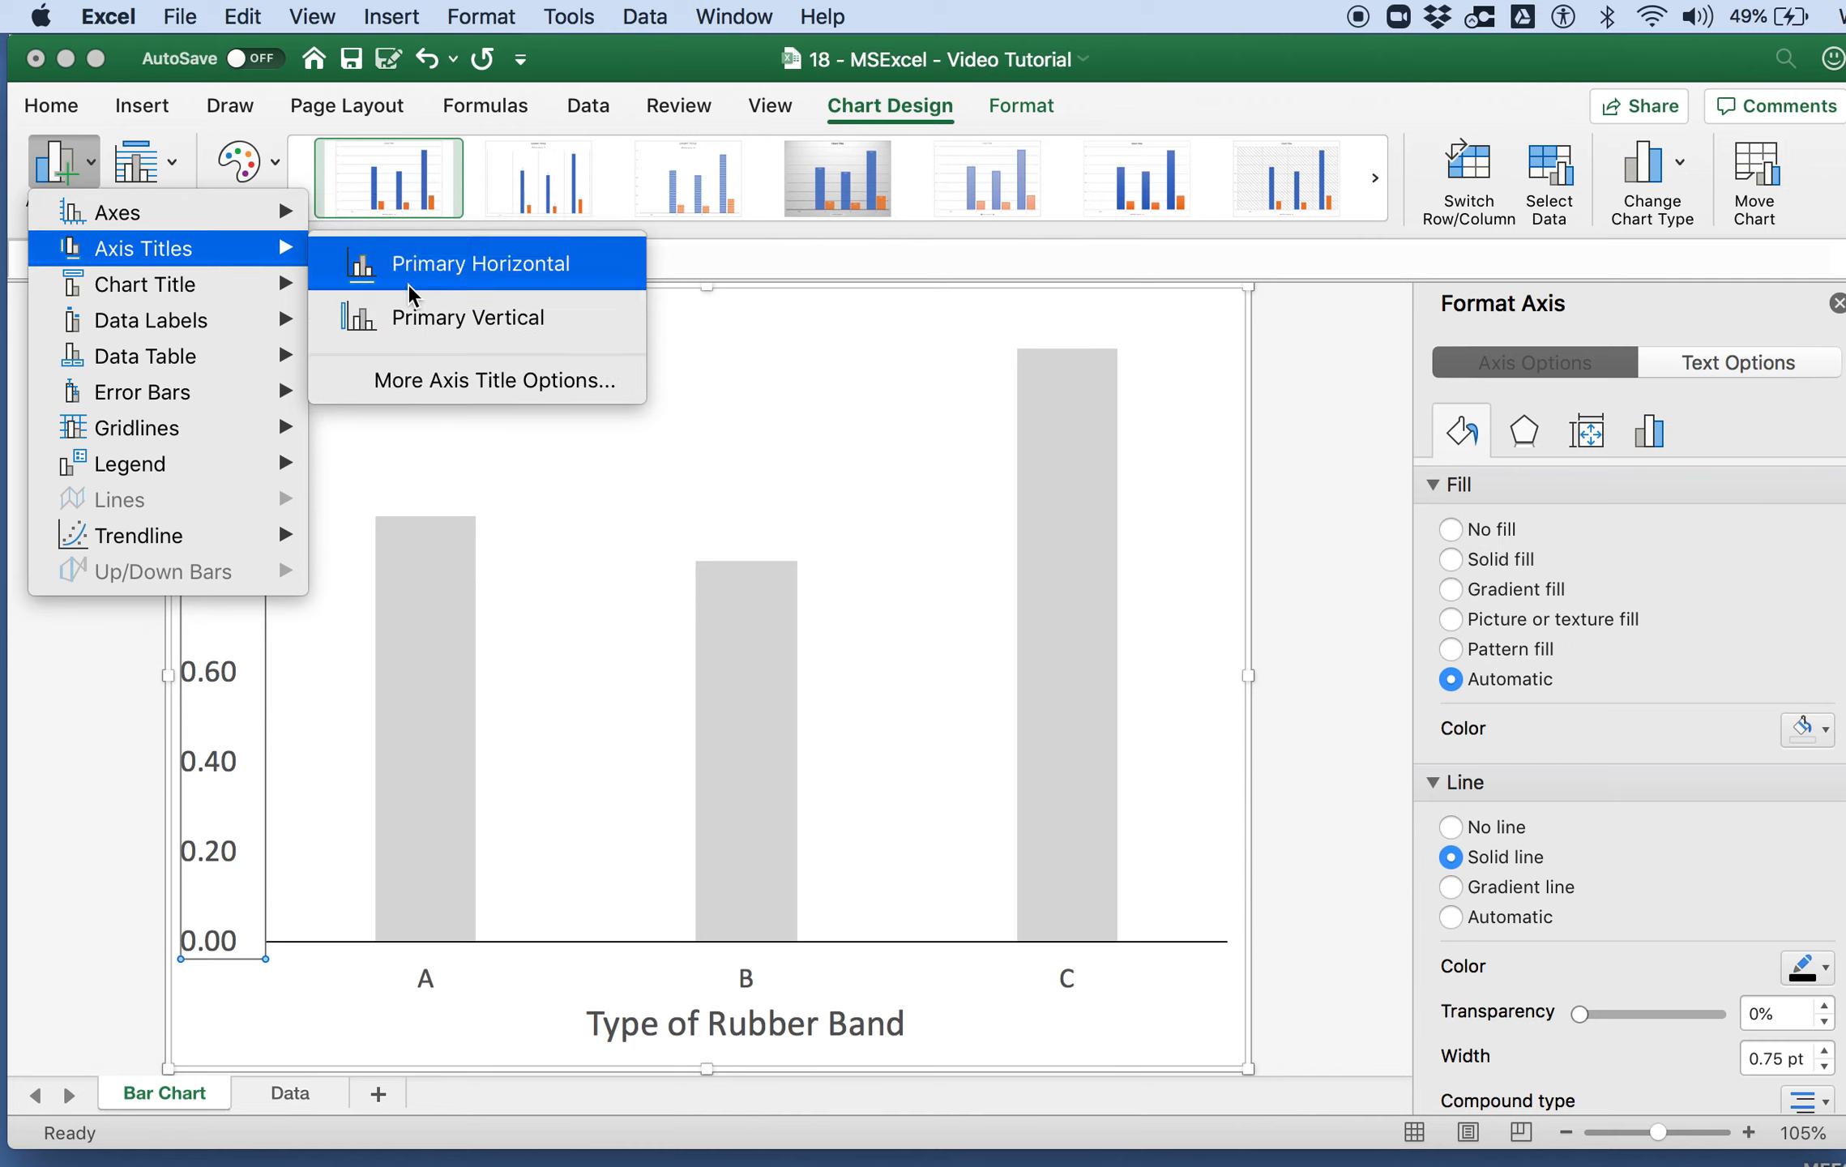
click(413, 316)
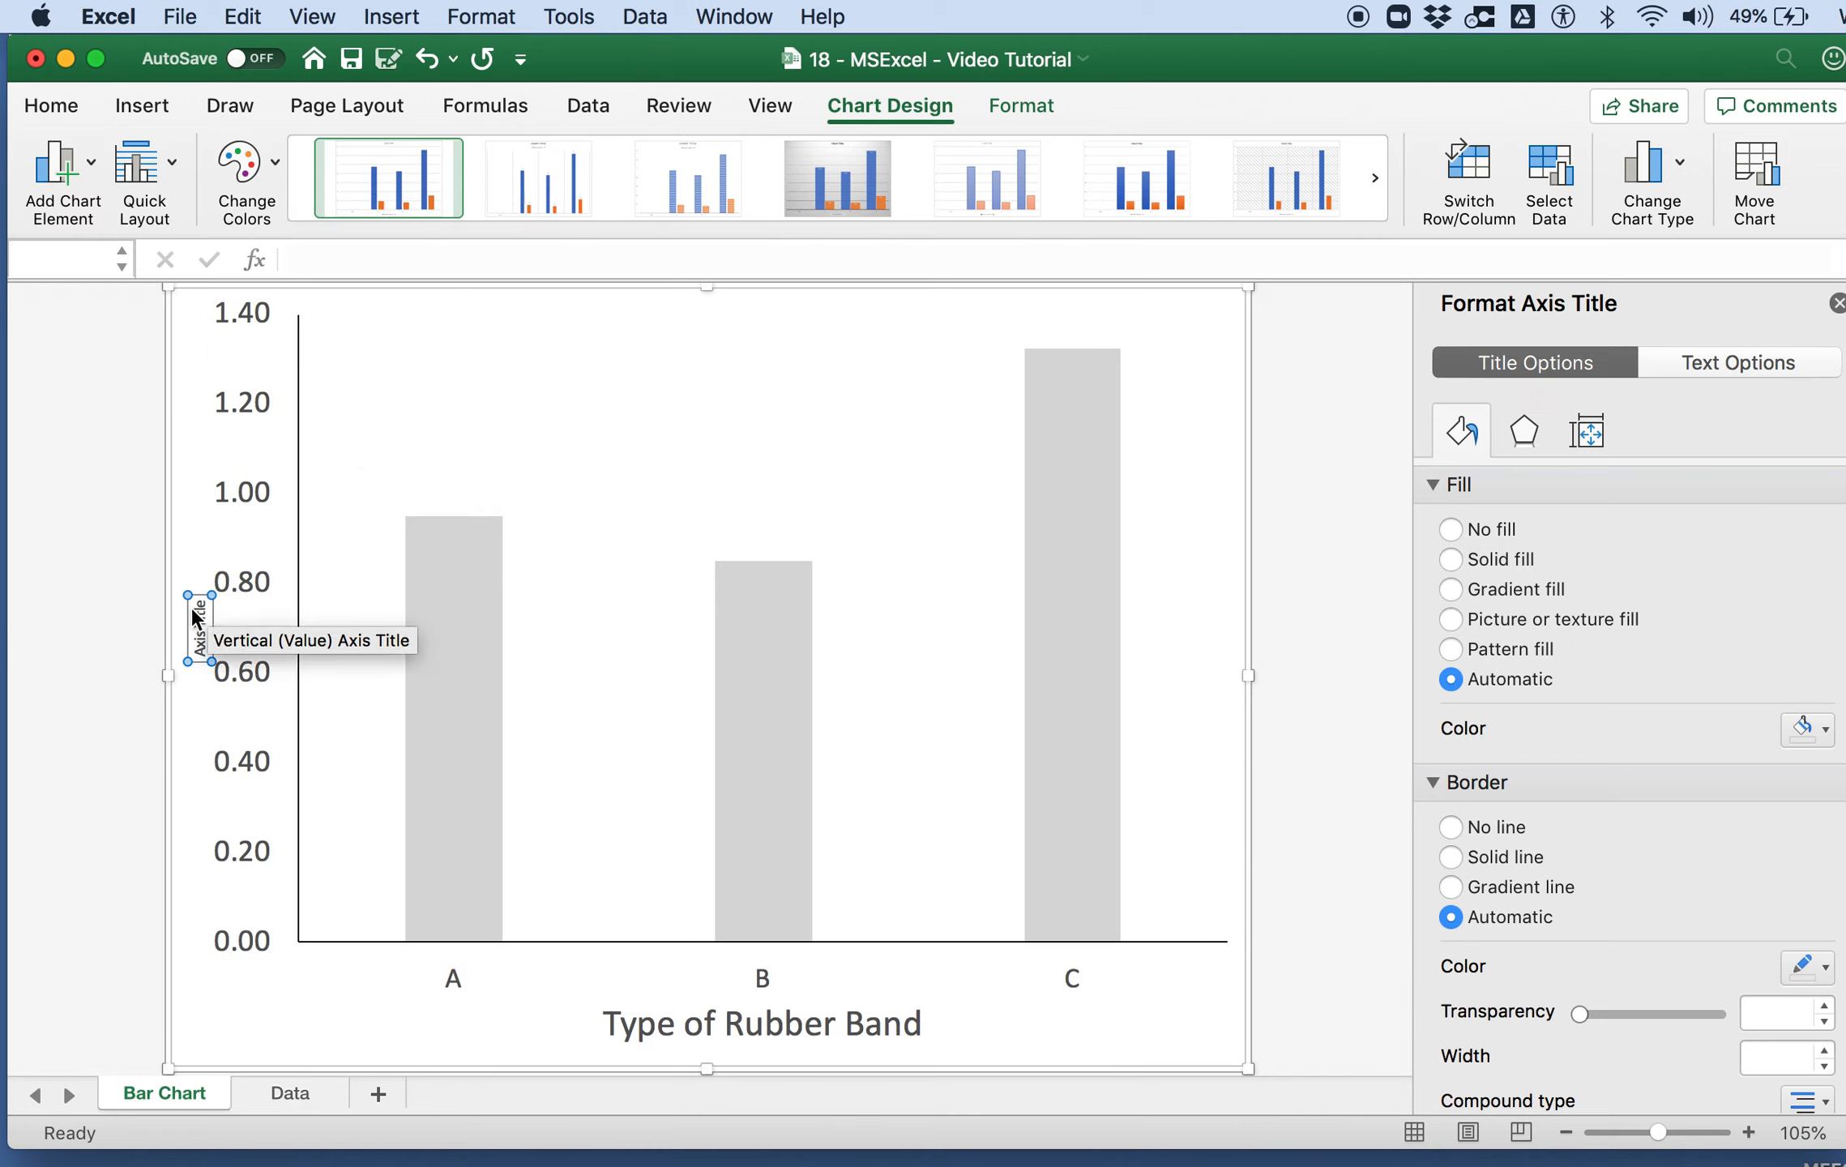
triple_click(198, 624)
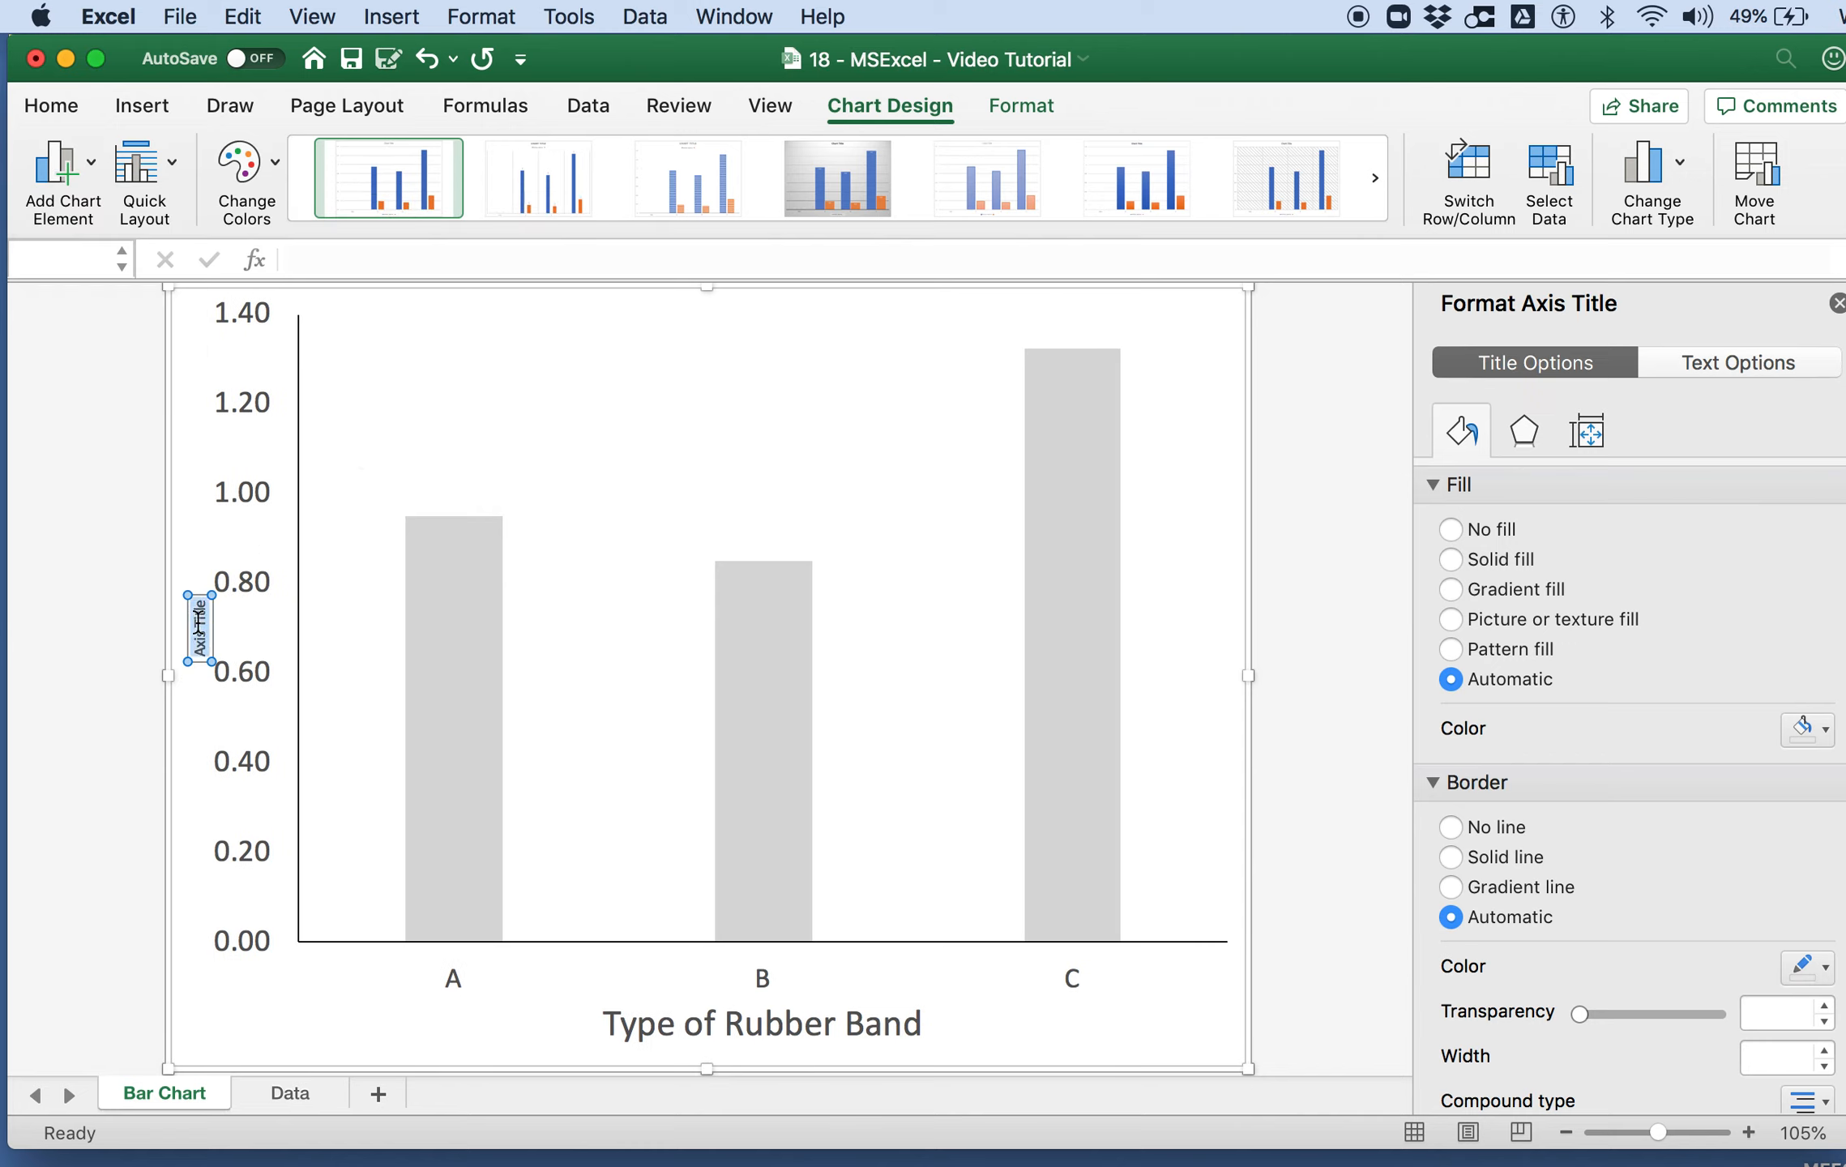
key(BackSpace)
text(Stiffness ()
key(BackSpace)
key(BackSpace)
text((N/mm)
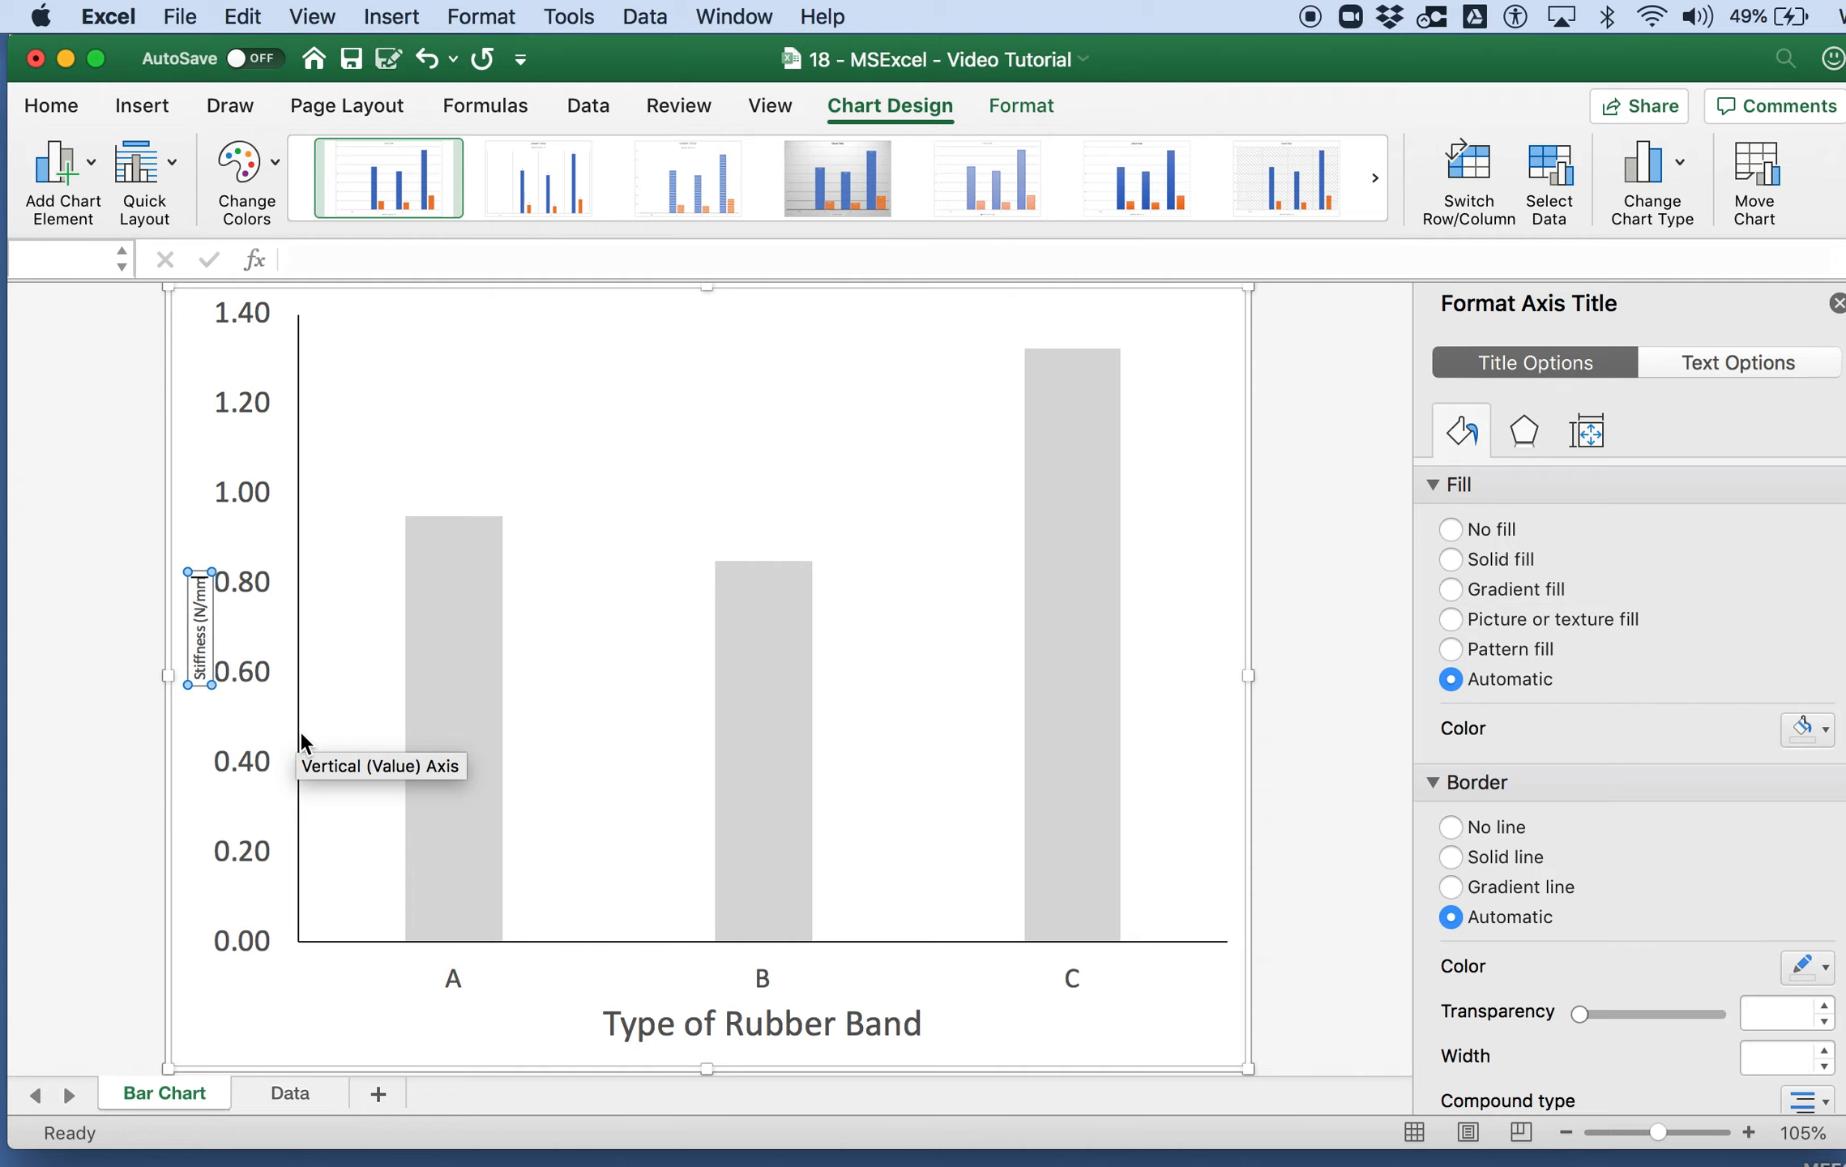
text())
click(202, 896)
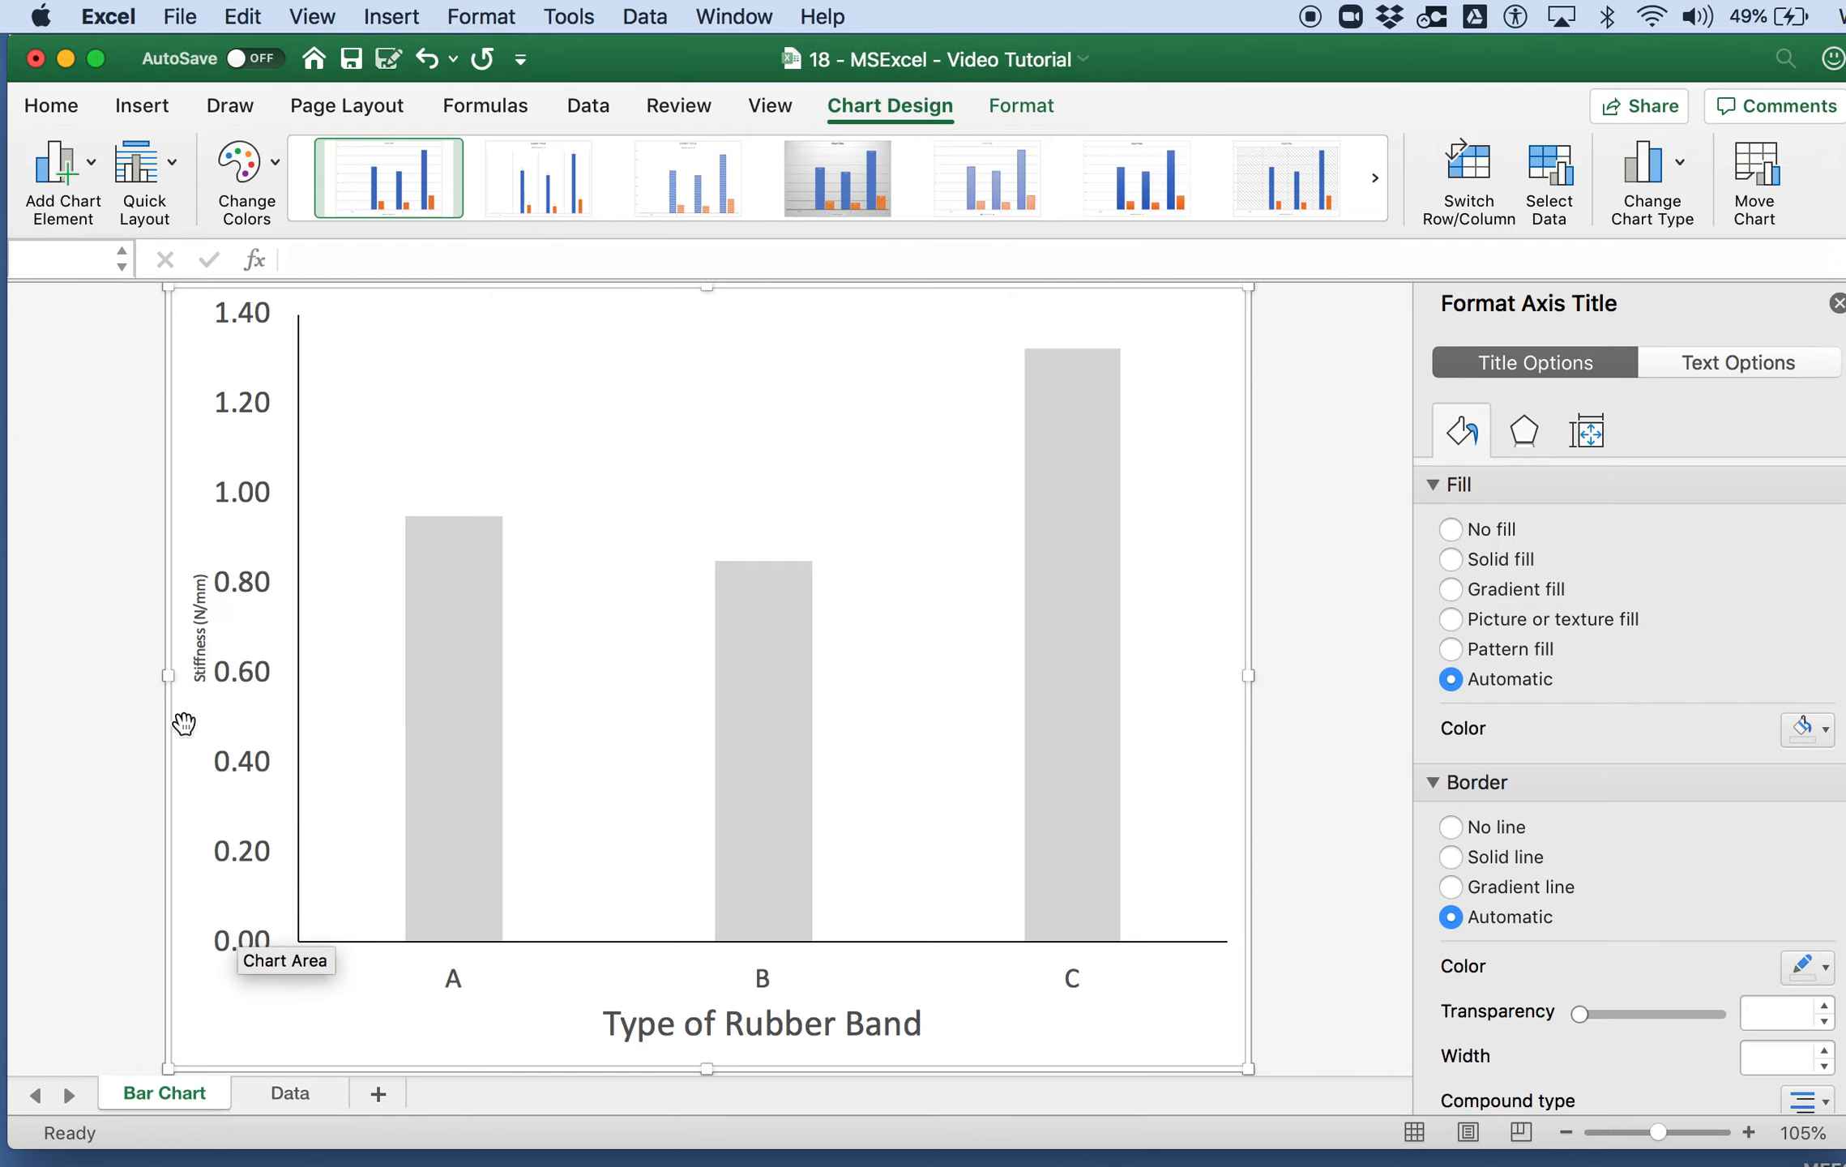
Step: Set the font size of the vertical axis title to 24
click(200, 640)
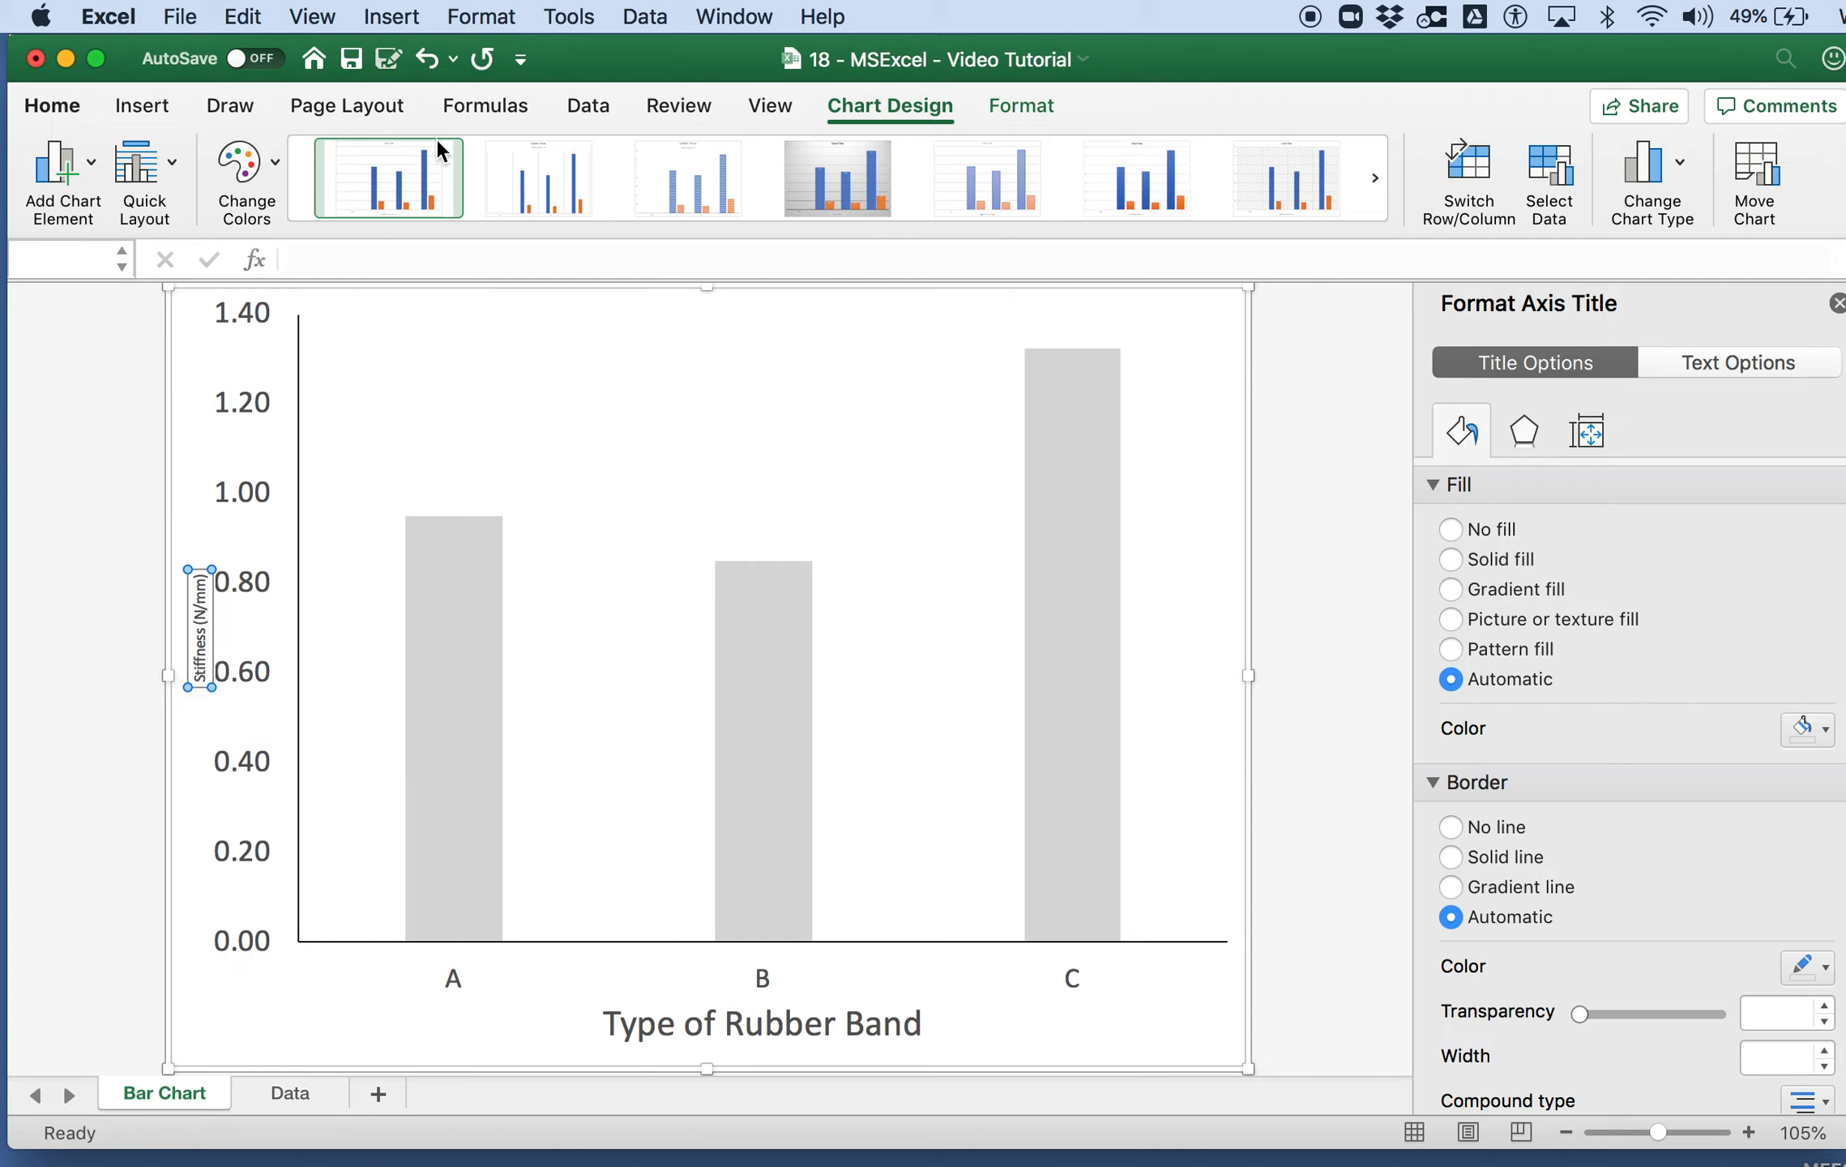
click(417, 159)
text(24)
key(Return)
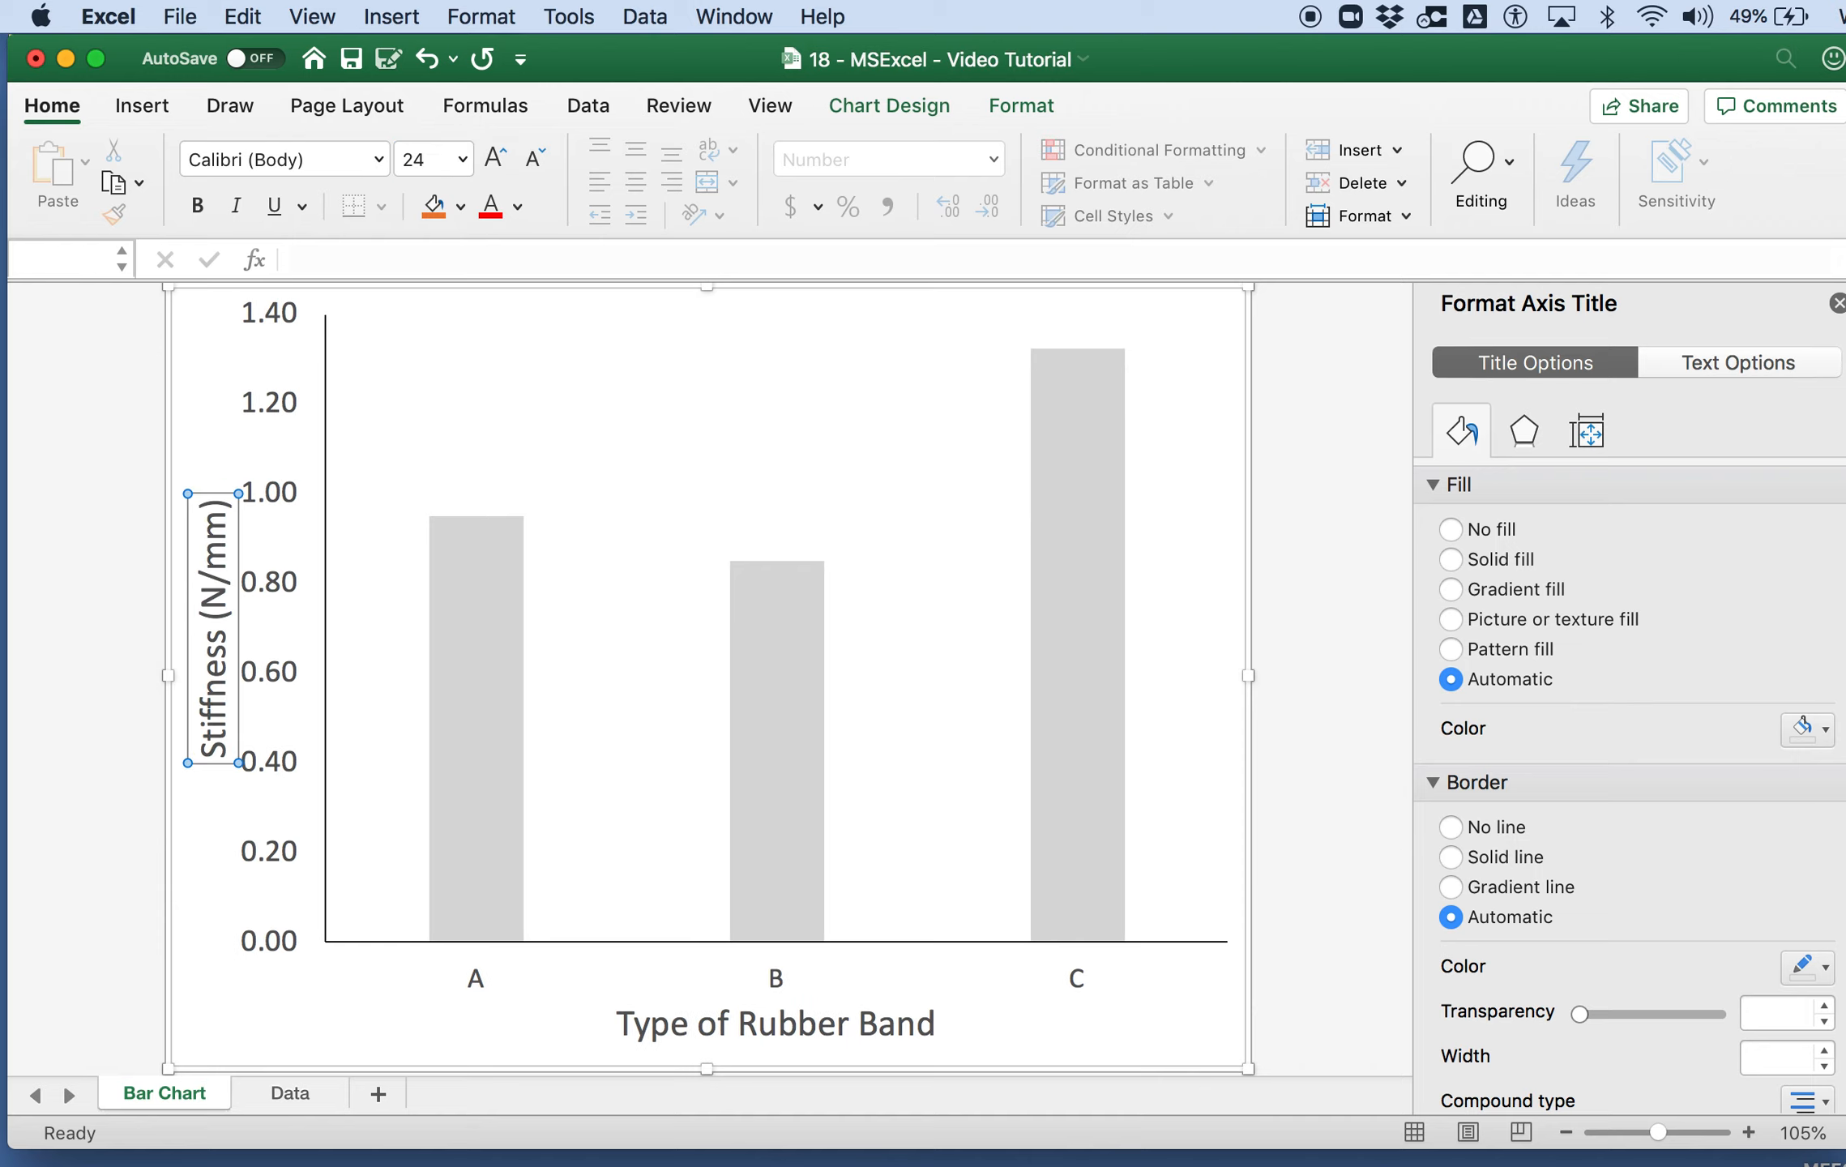
Step: Add error bars to the stiffness bar series and set their error amount to Custom
click(486, 689)
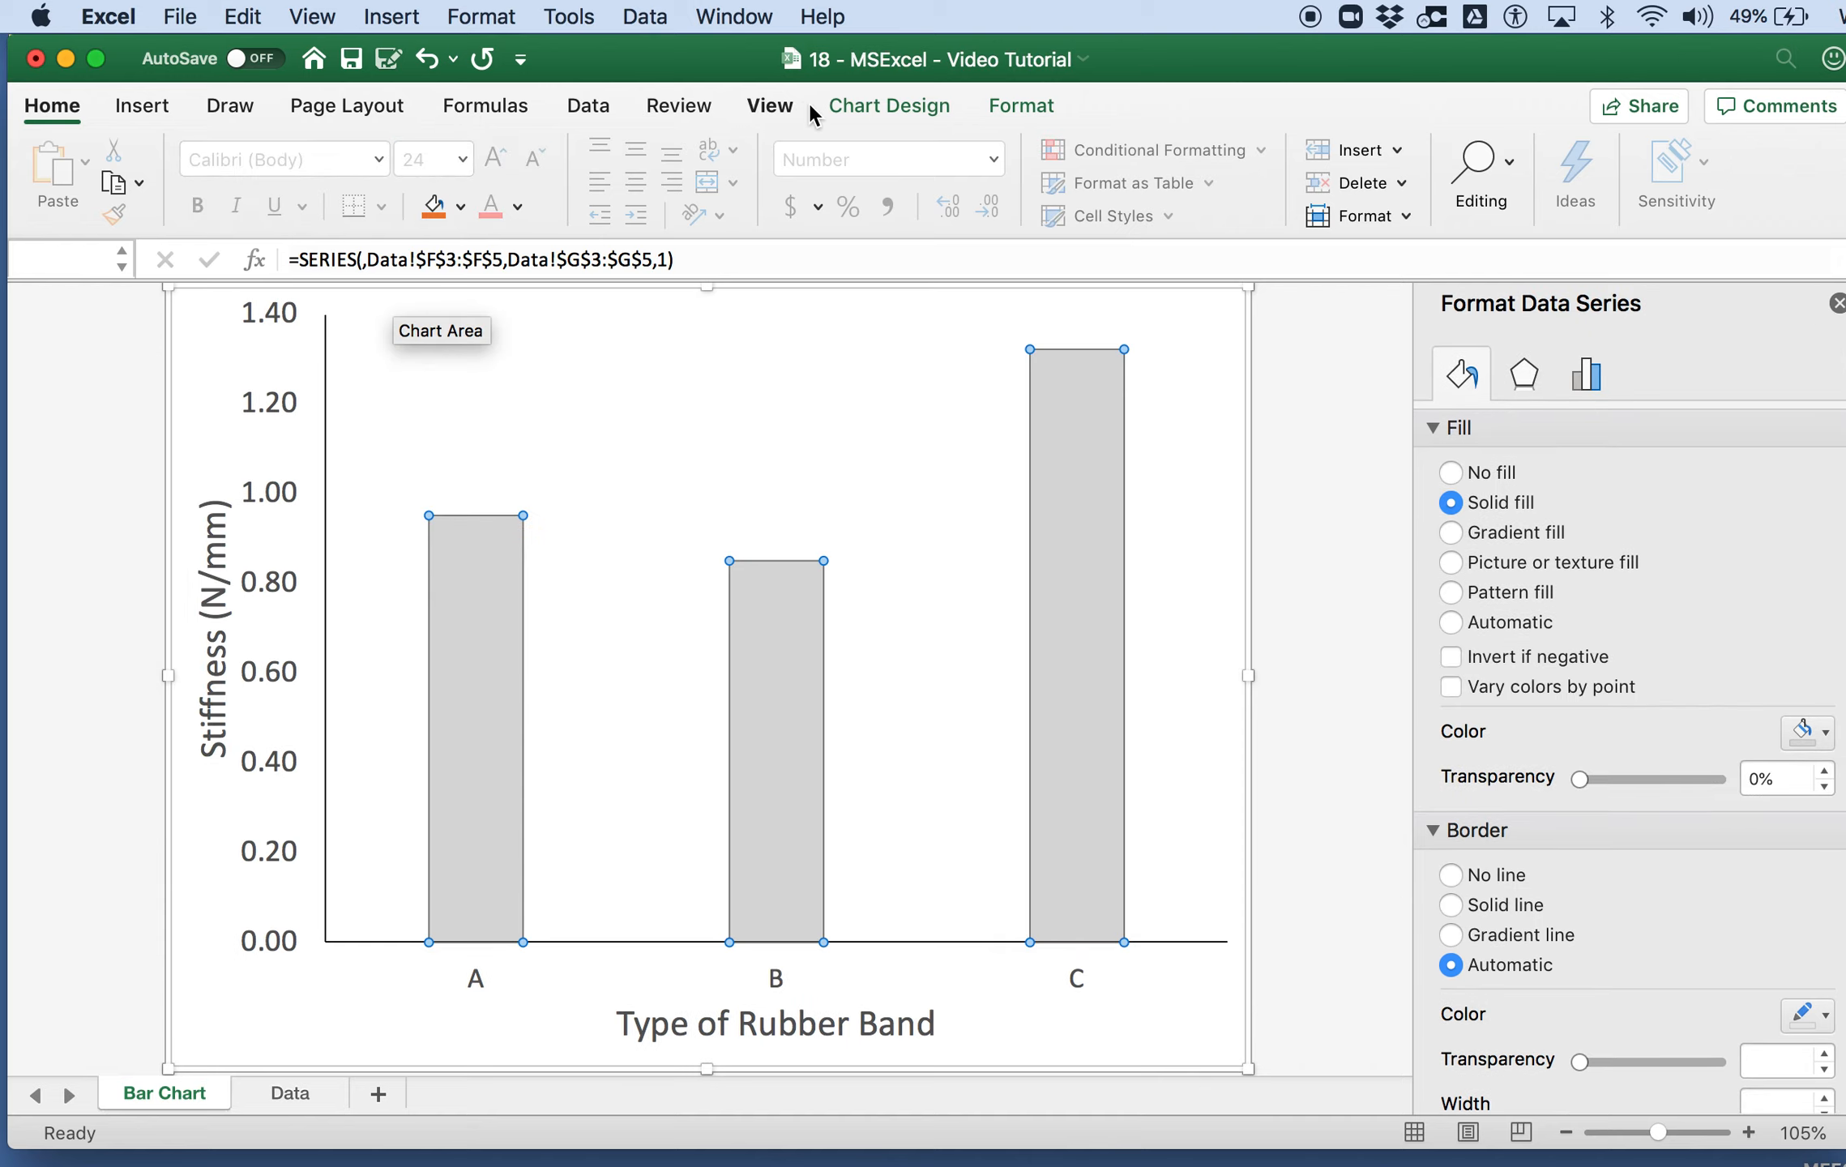
click(888, 112)
click(81, 161)
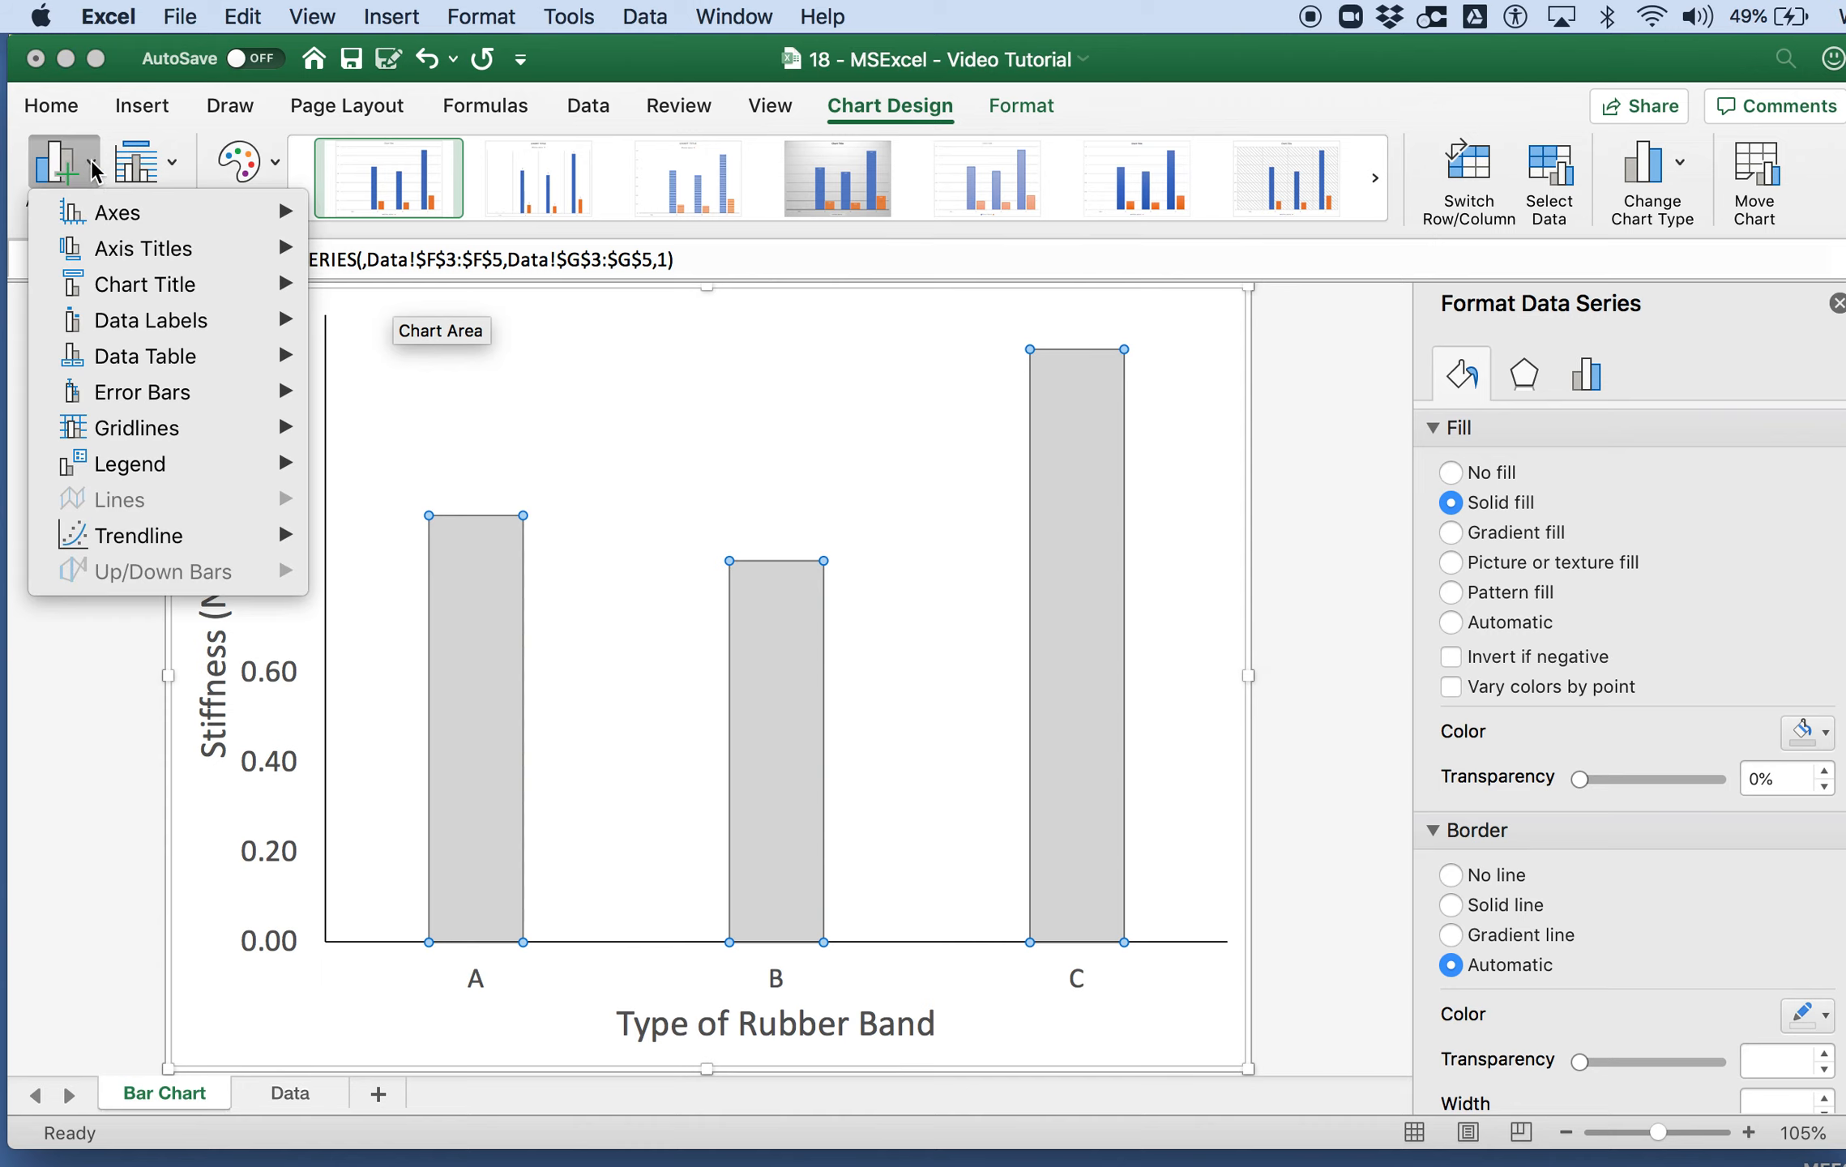
mouse_move(174, 395)
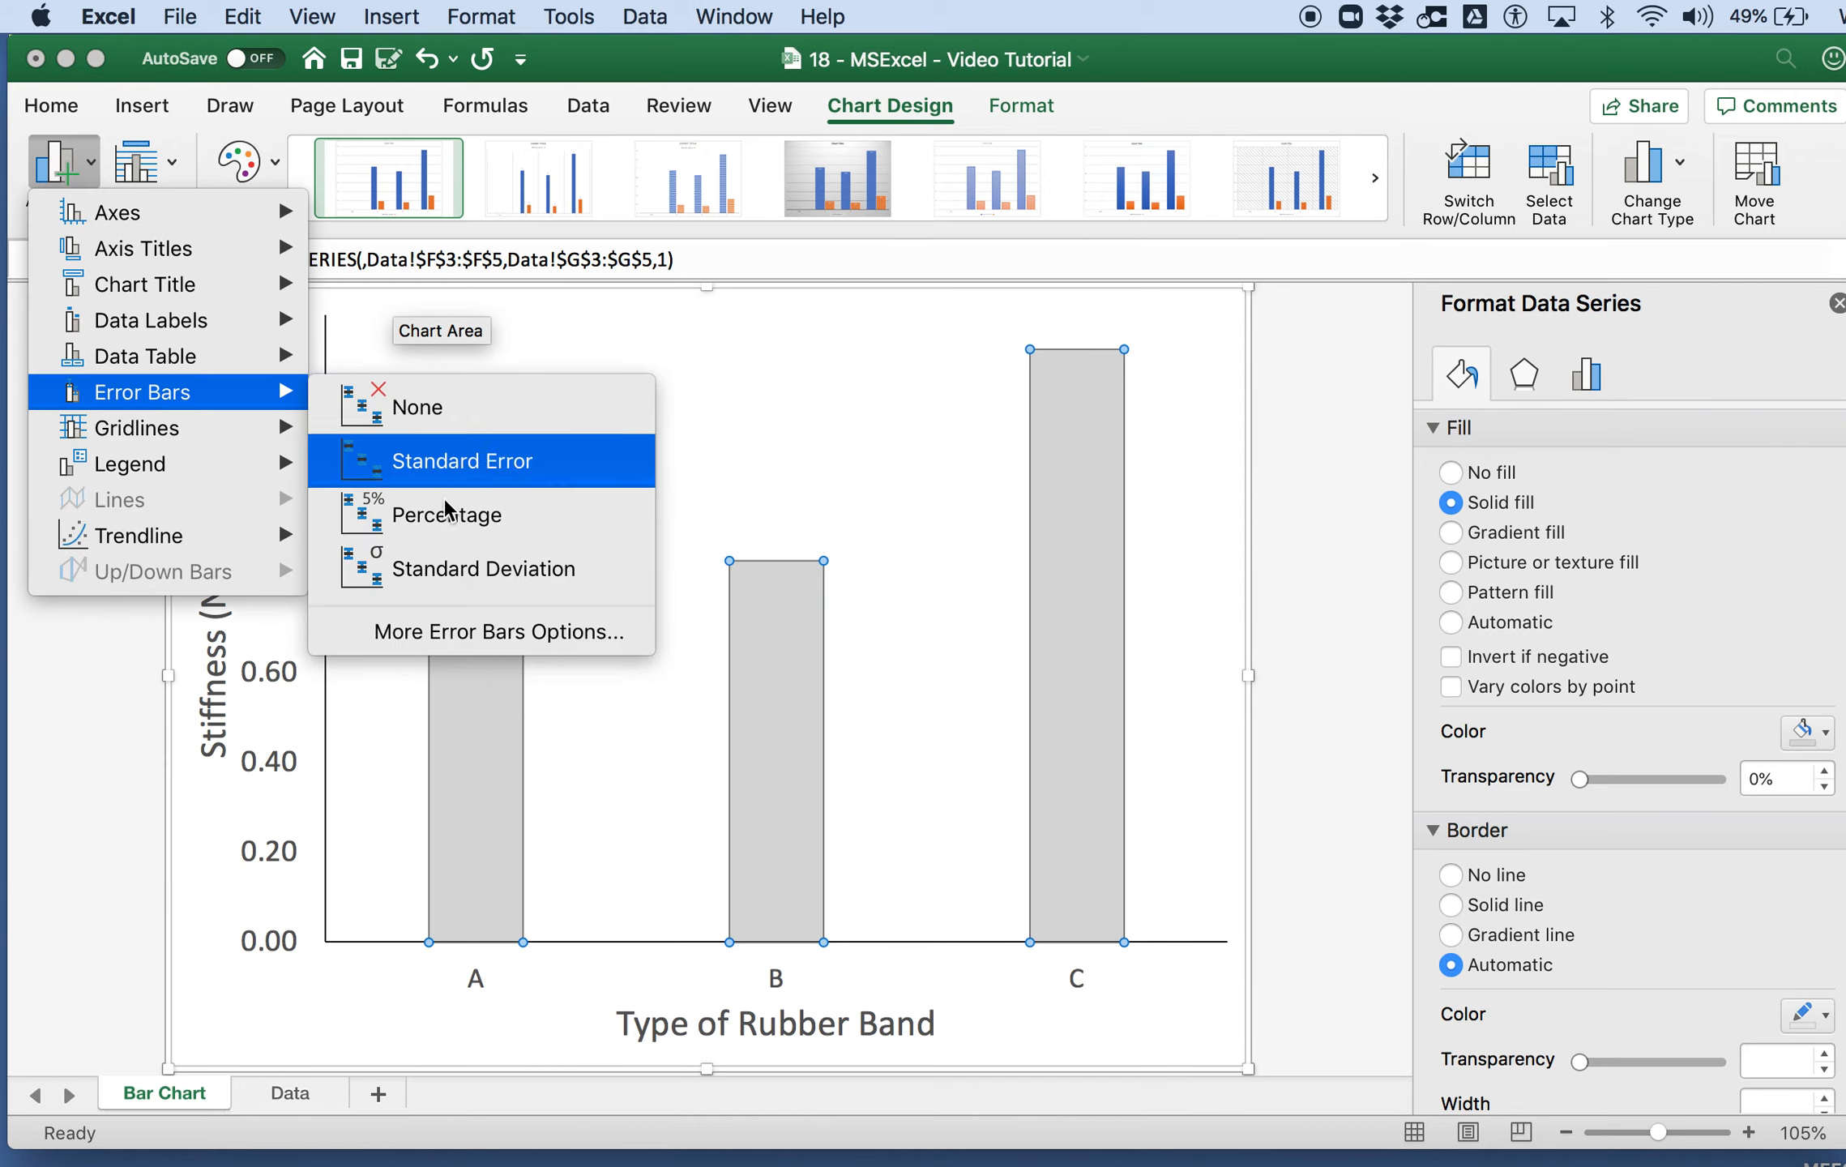
click(506, 631)
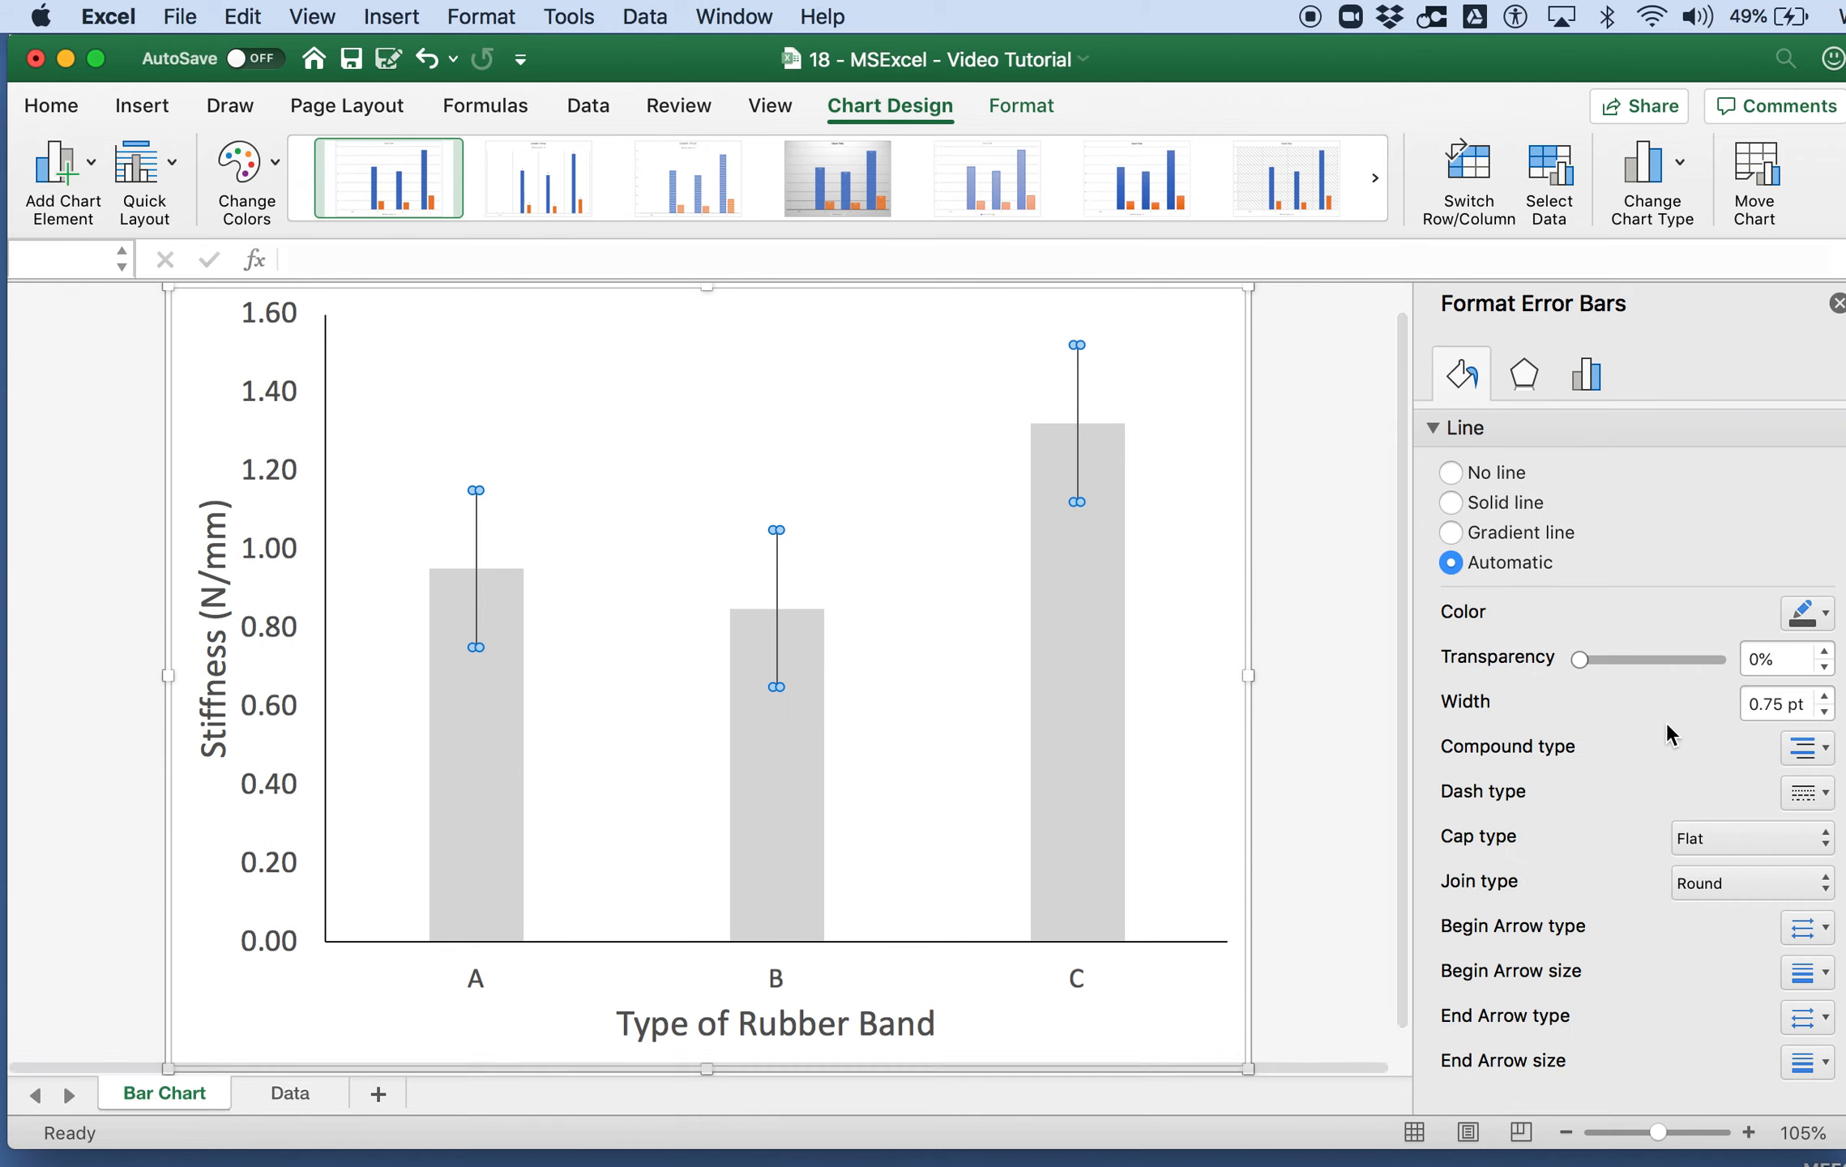
click(1587, 377)
click(1451, 939)
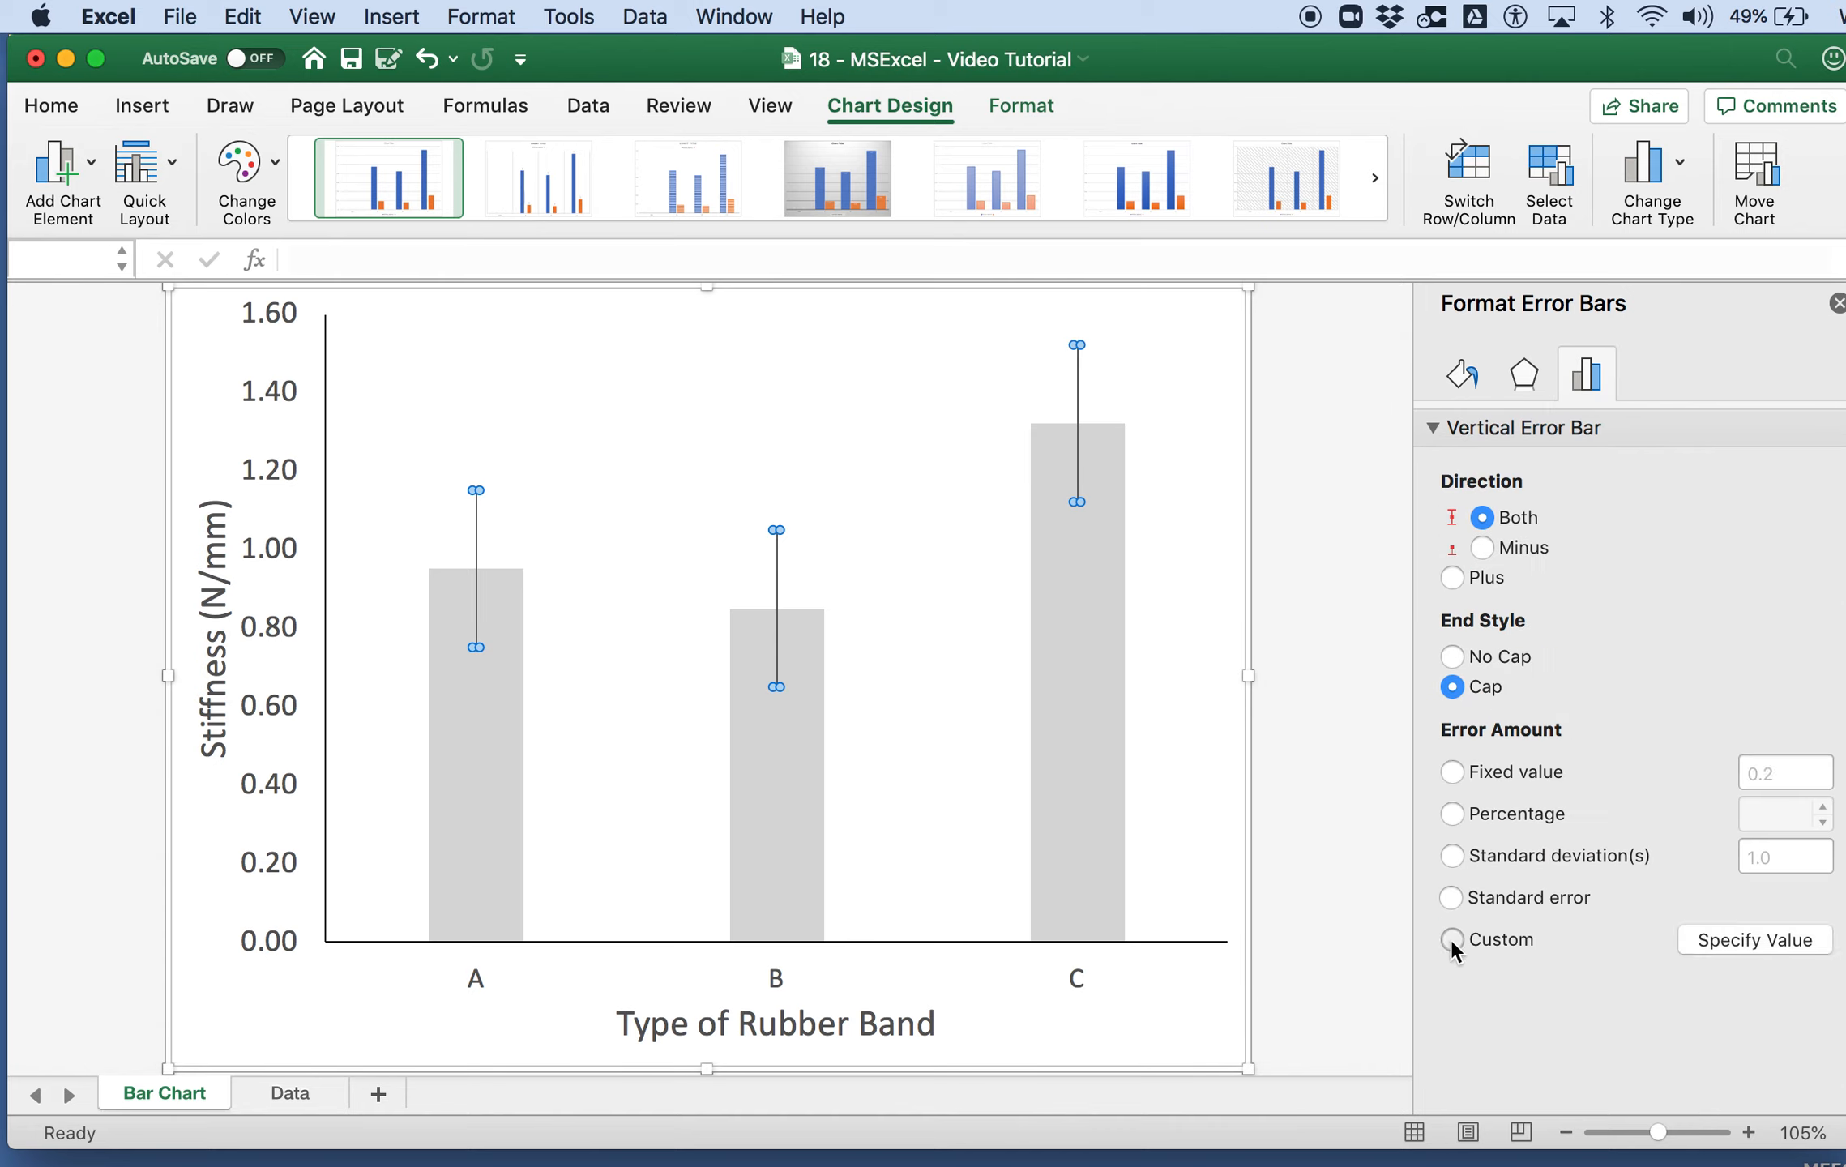
Step: Specify the St.Dev cells =Data!$H$3:$H$5 as the positive error value of the custom error bars
click(1734, 943)
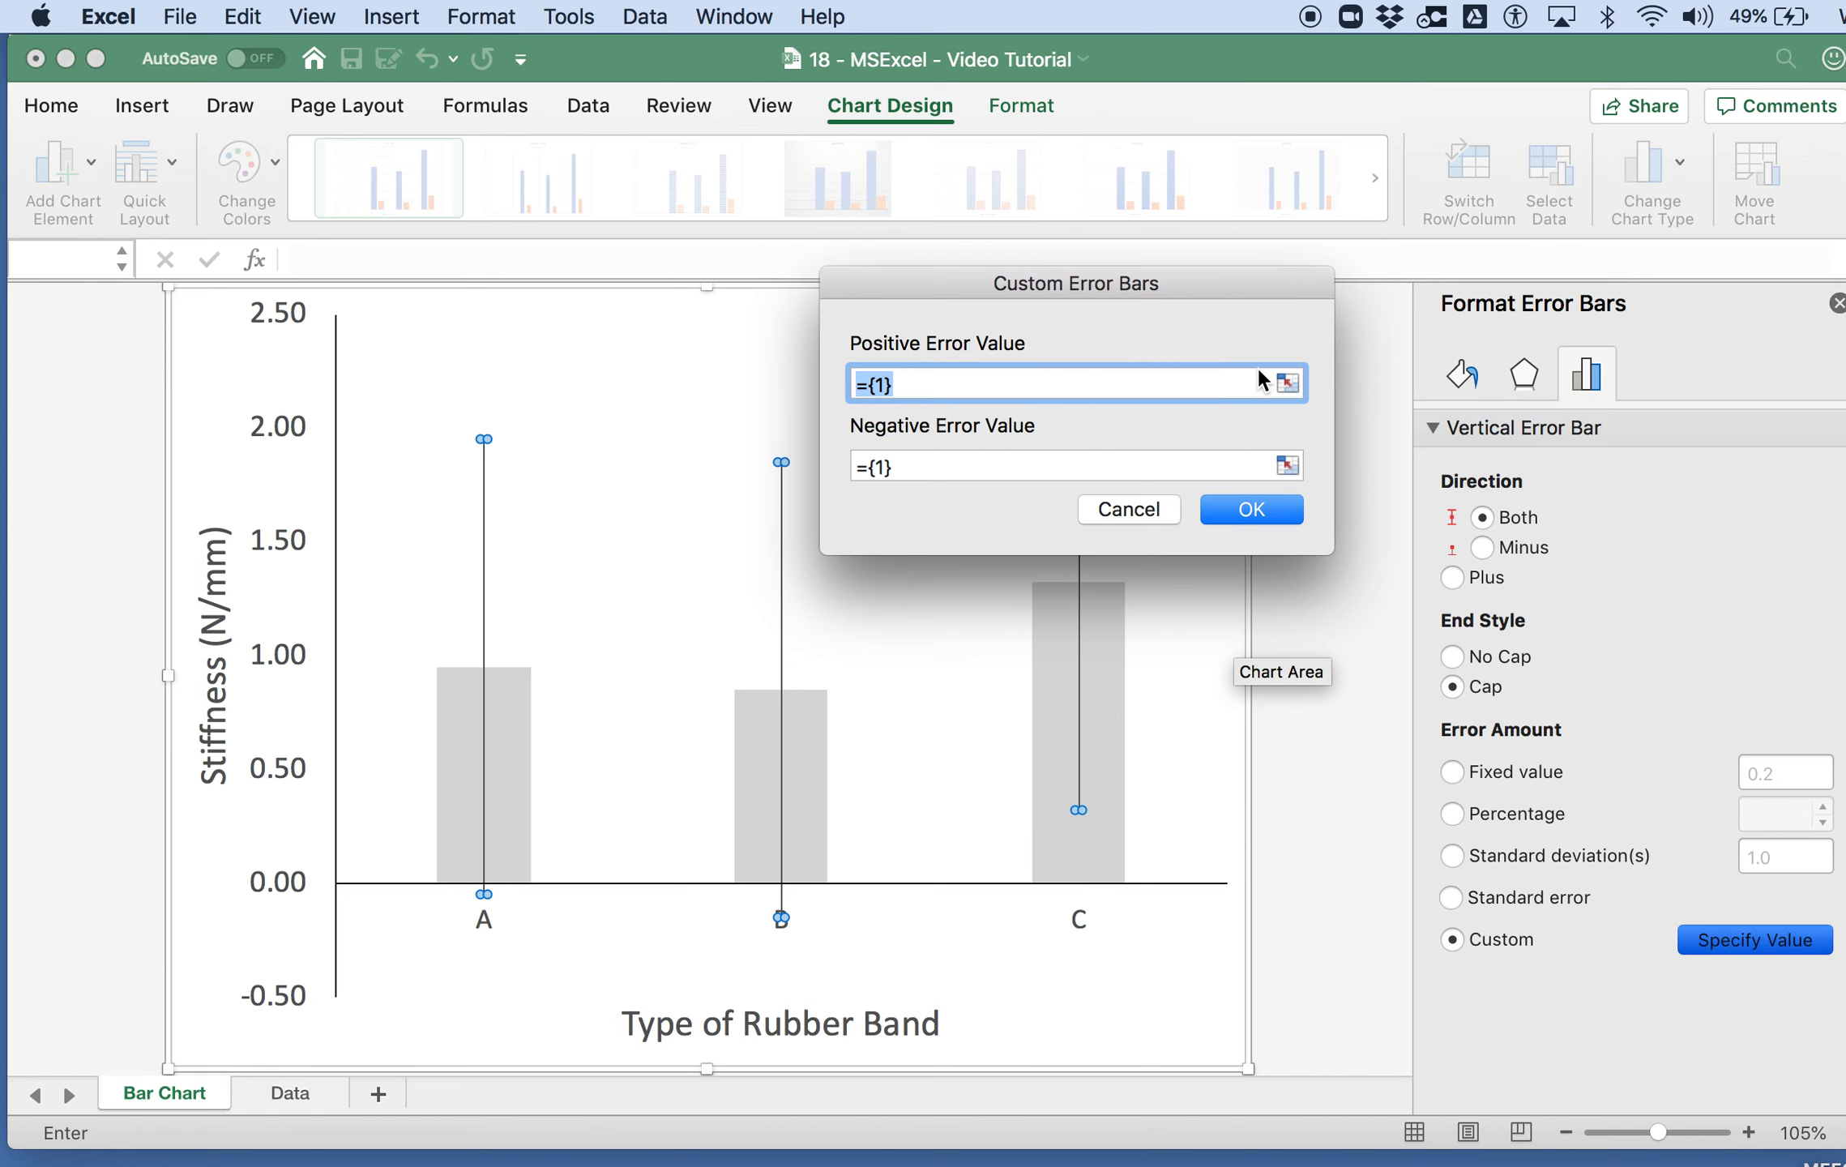
click(1289, 380)
click(277, 1096)
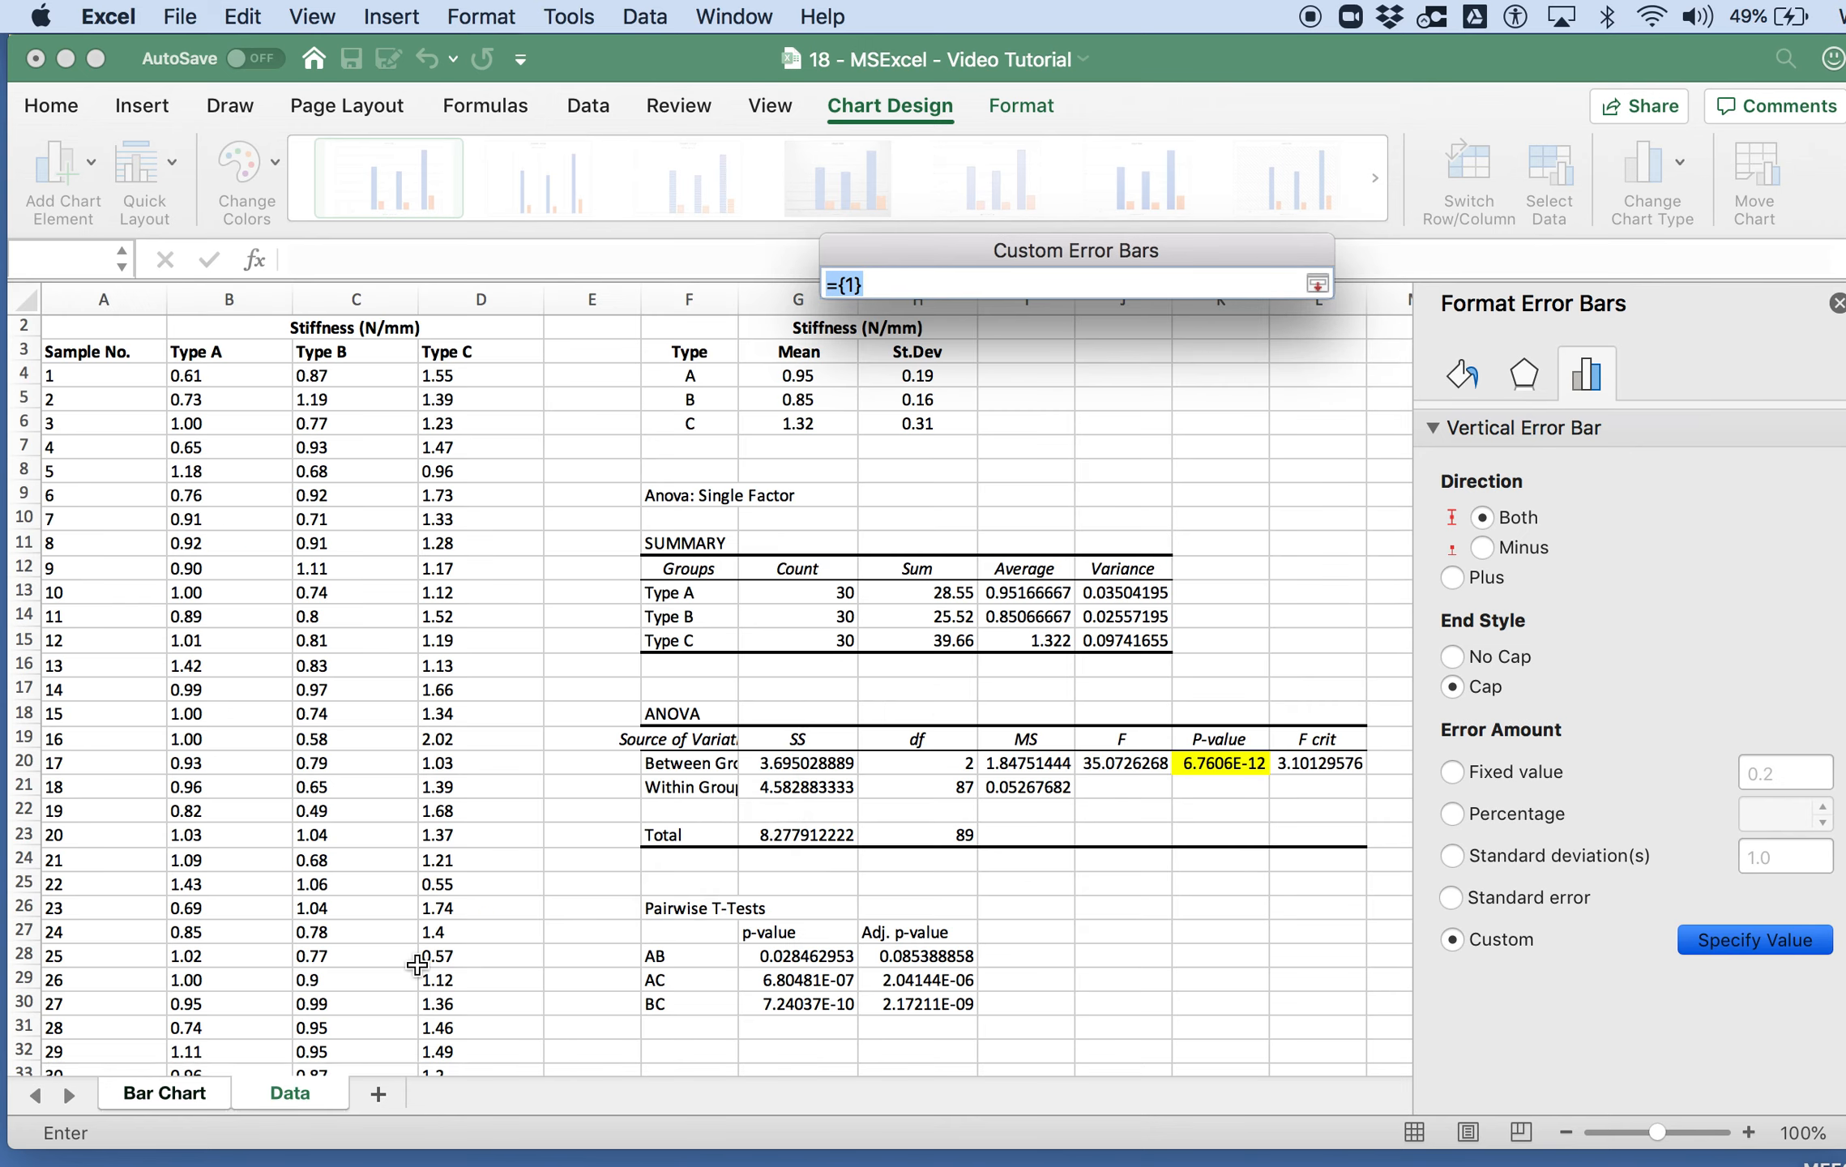
drag(916, 374, 904, 415)
drag(1014, 288, 767, 279)
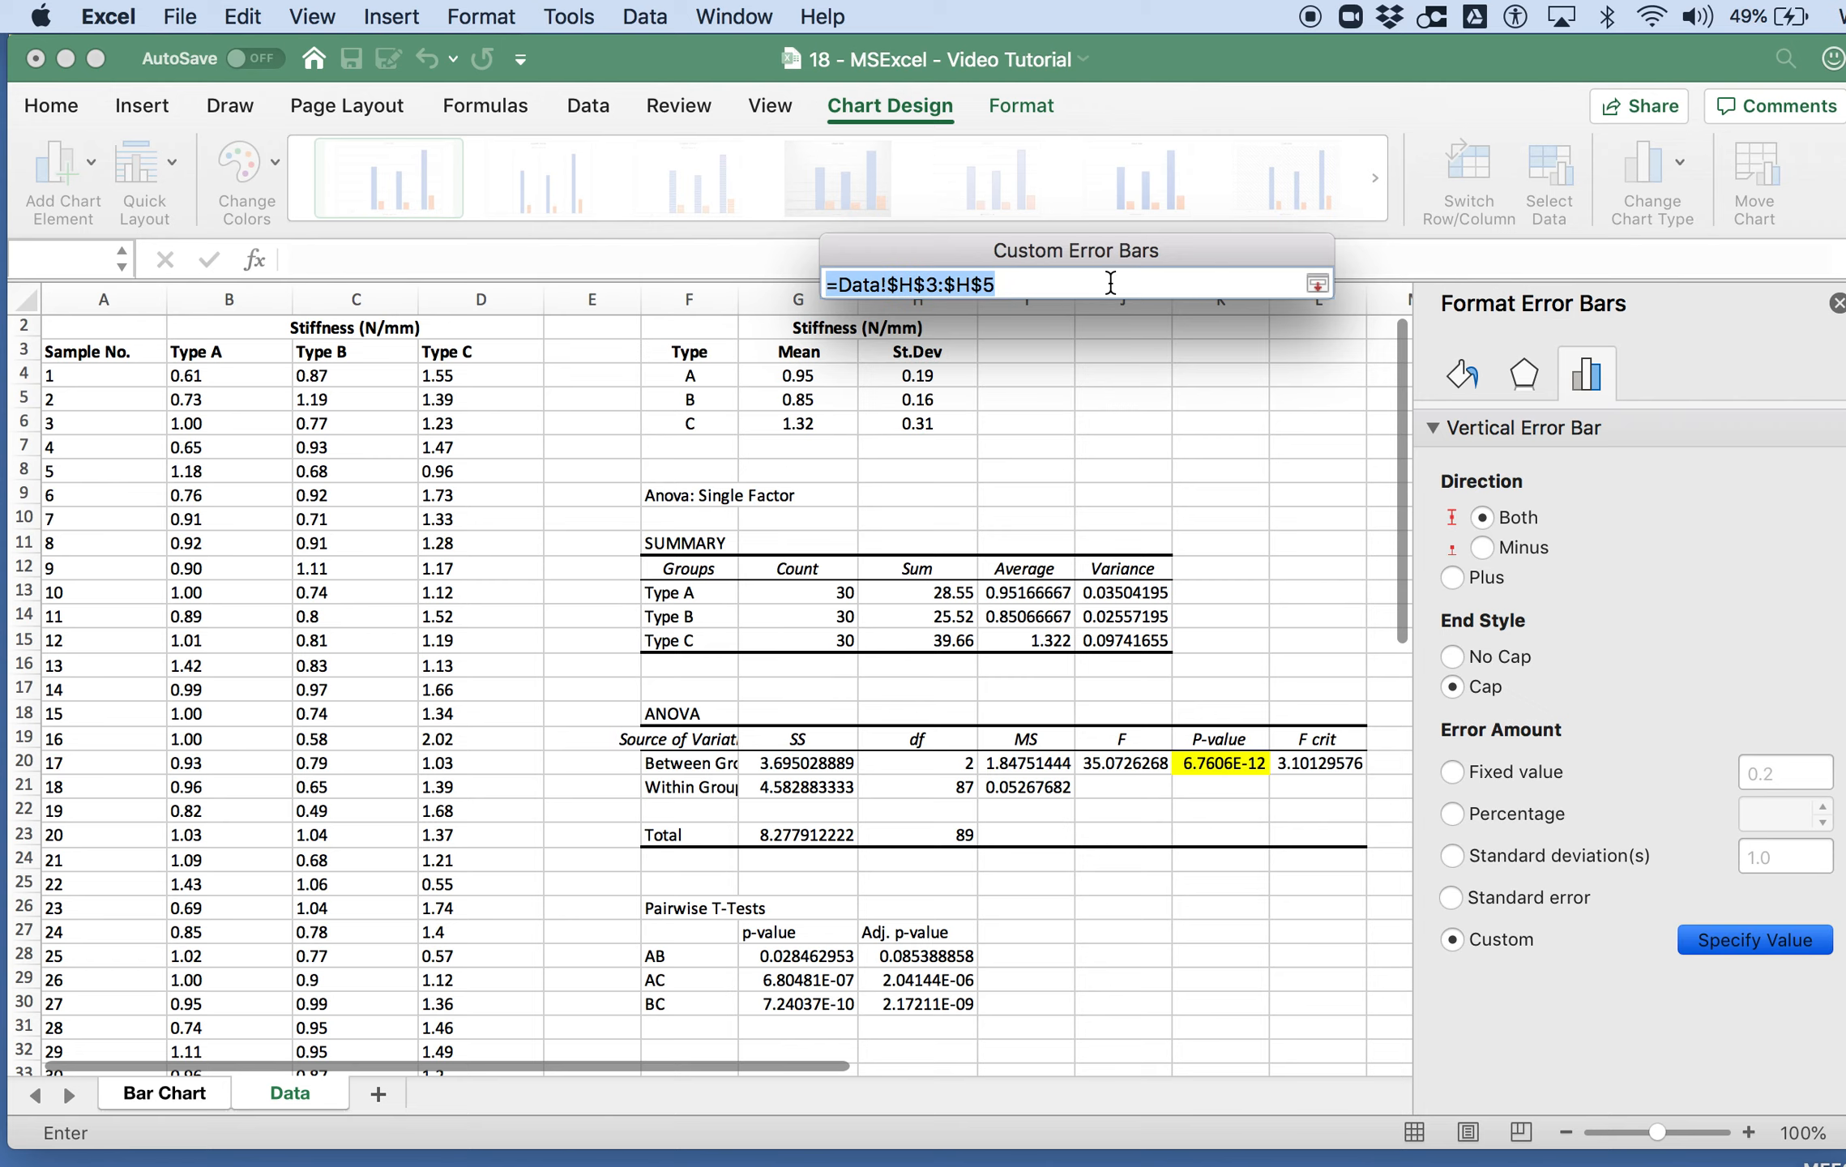
click(1317, 285)
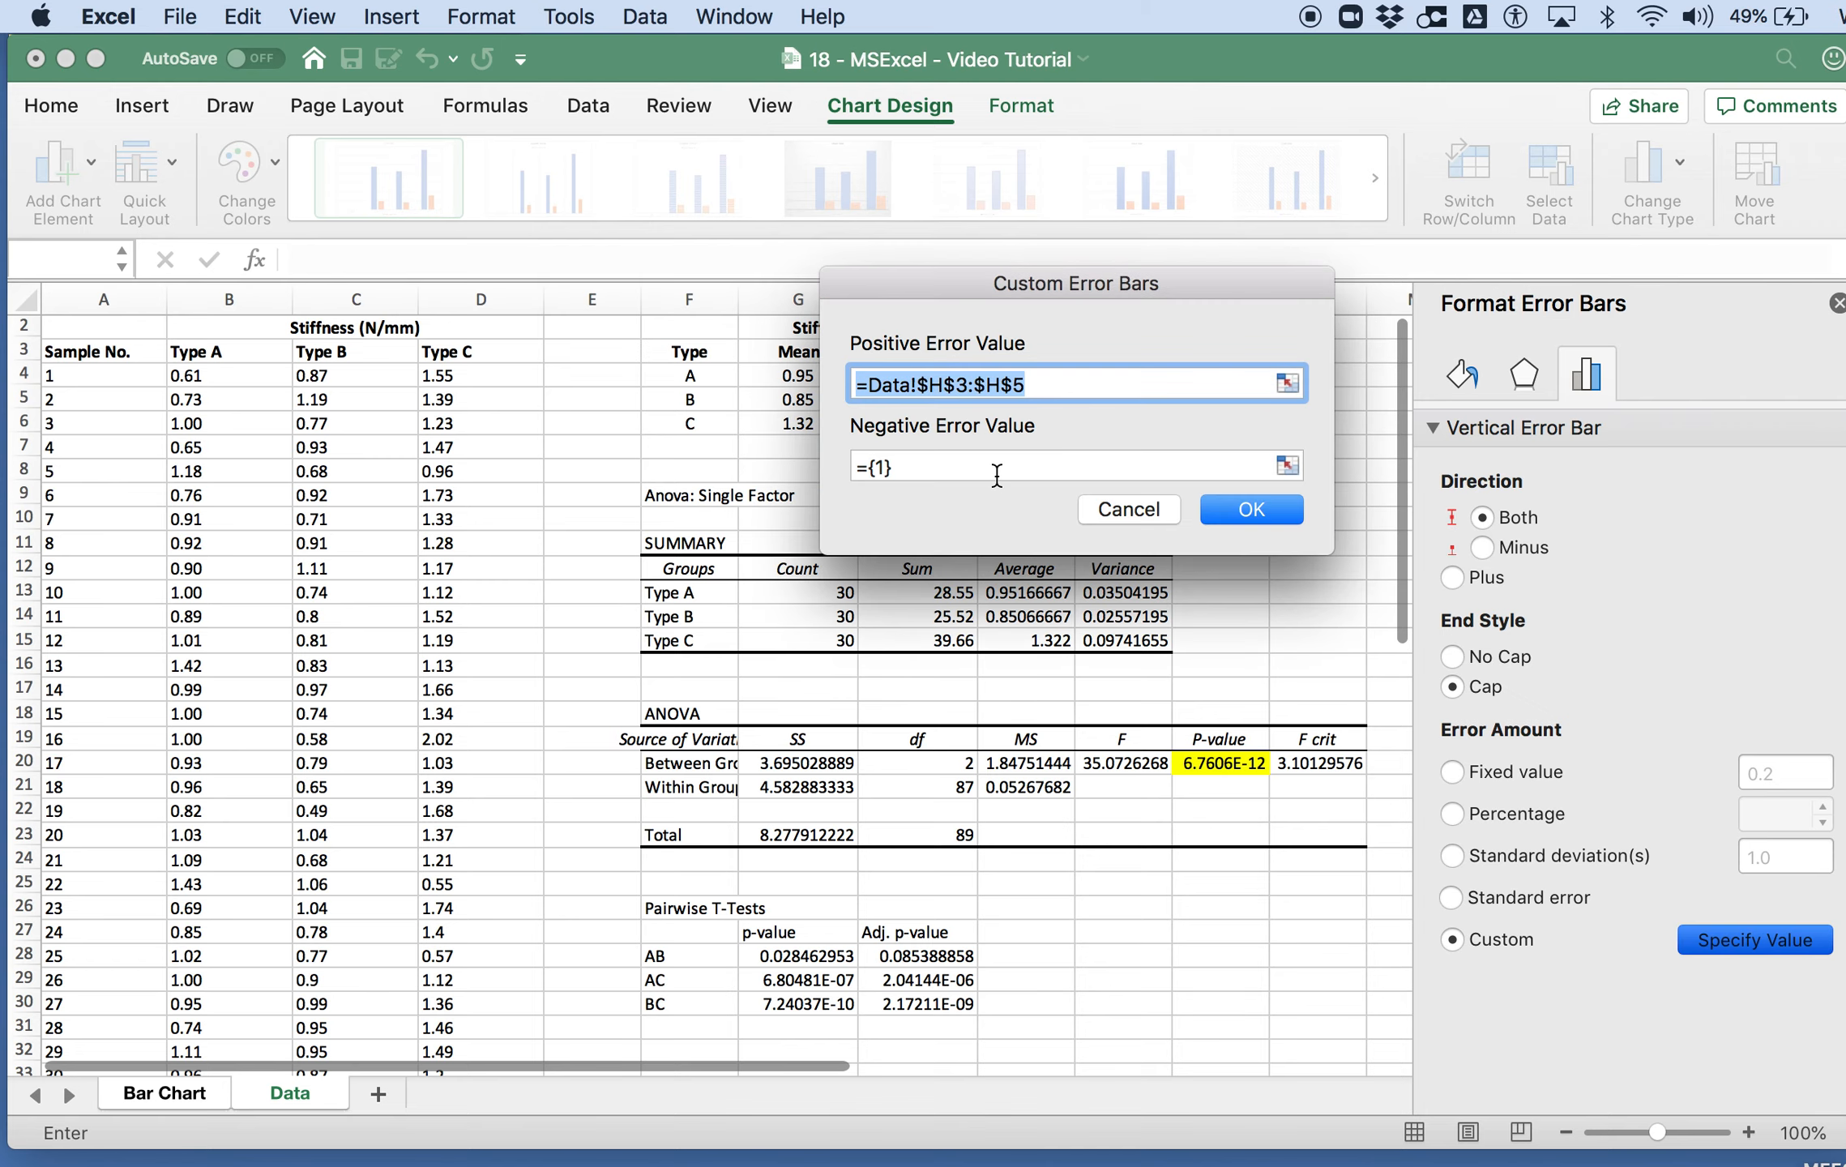
Step: Use the same St.Dev range =Data!$H$3:$H$5 for the negative error value and apply the custom error bars
drag(996, 474, 794, 456)
key(super+v)
click(1280, 512)
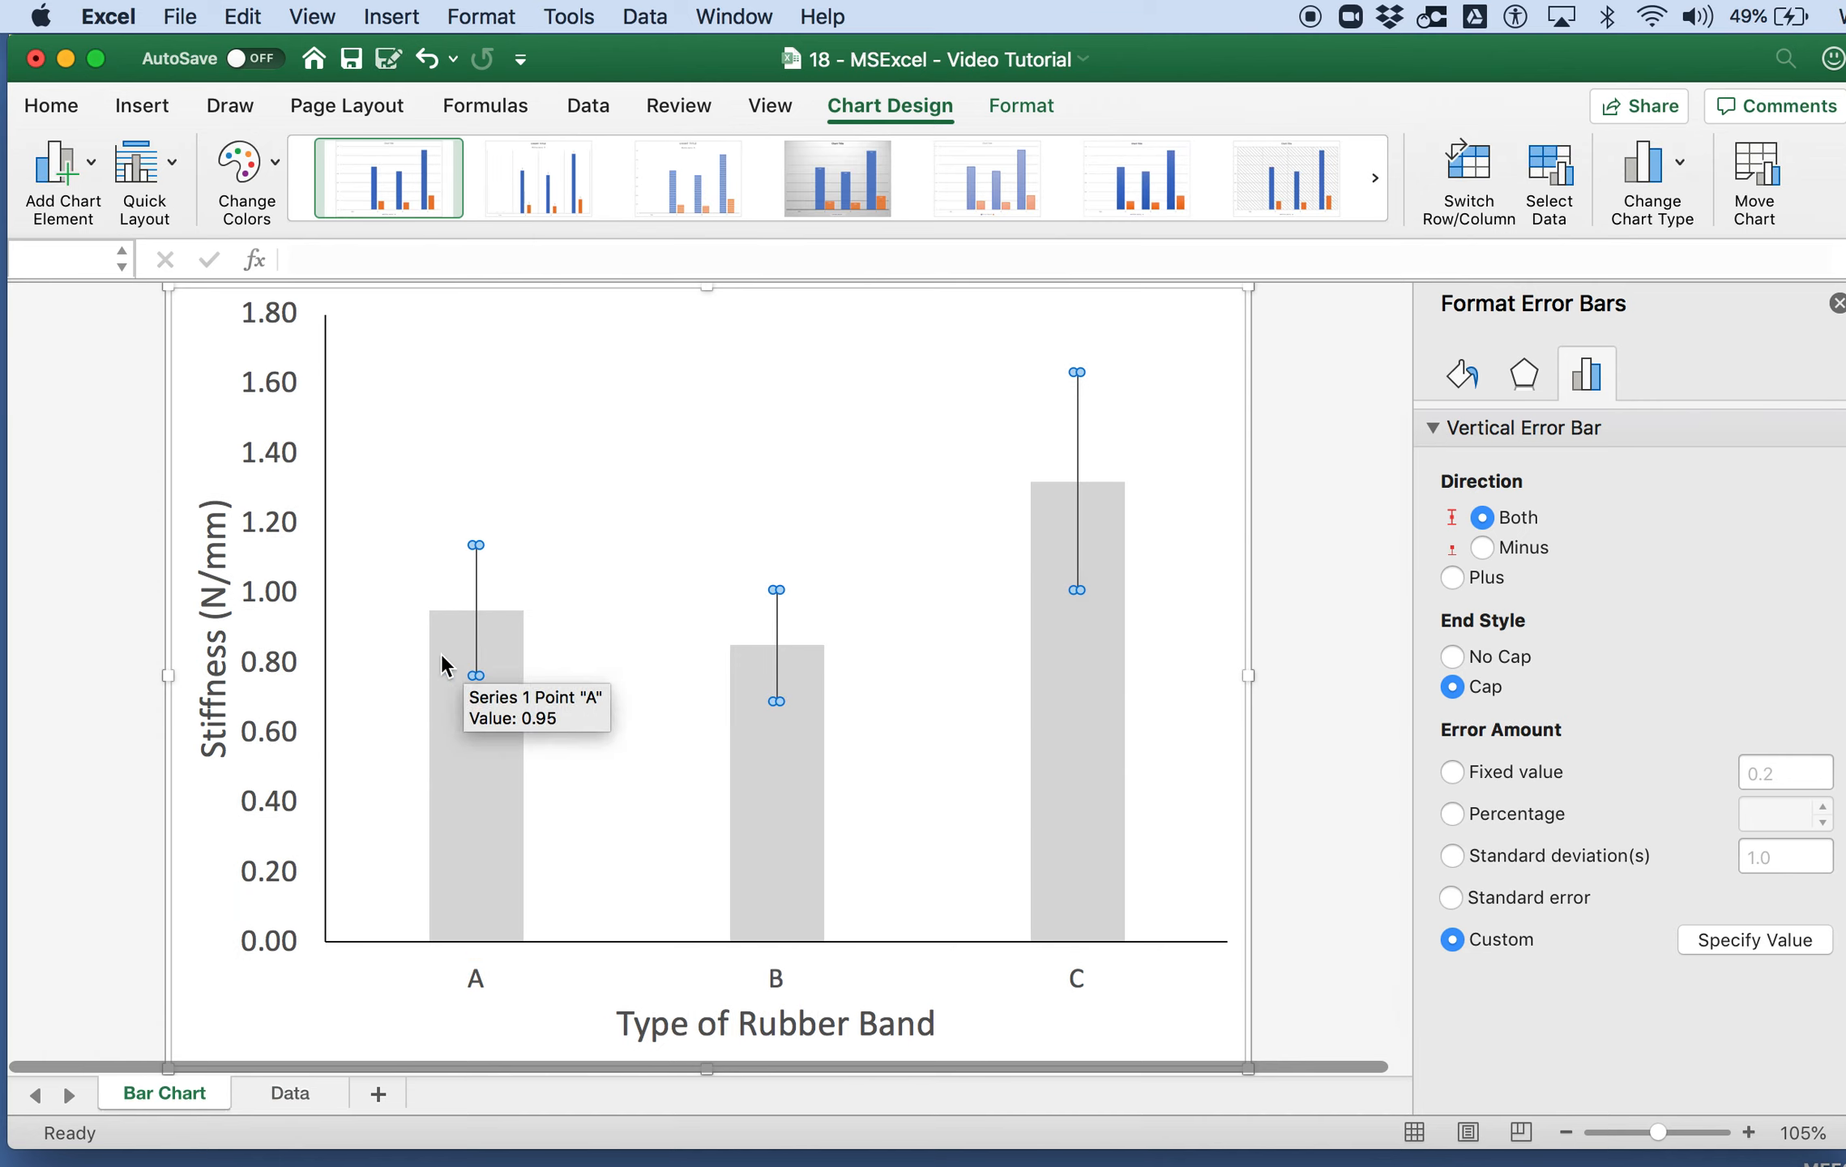
Step: Set the vertical axis's maximum bound to 2.0
click(323, 891)
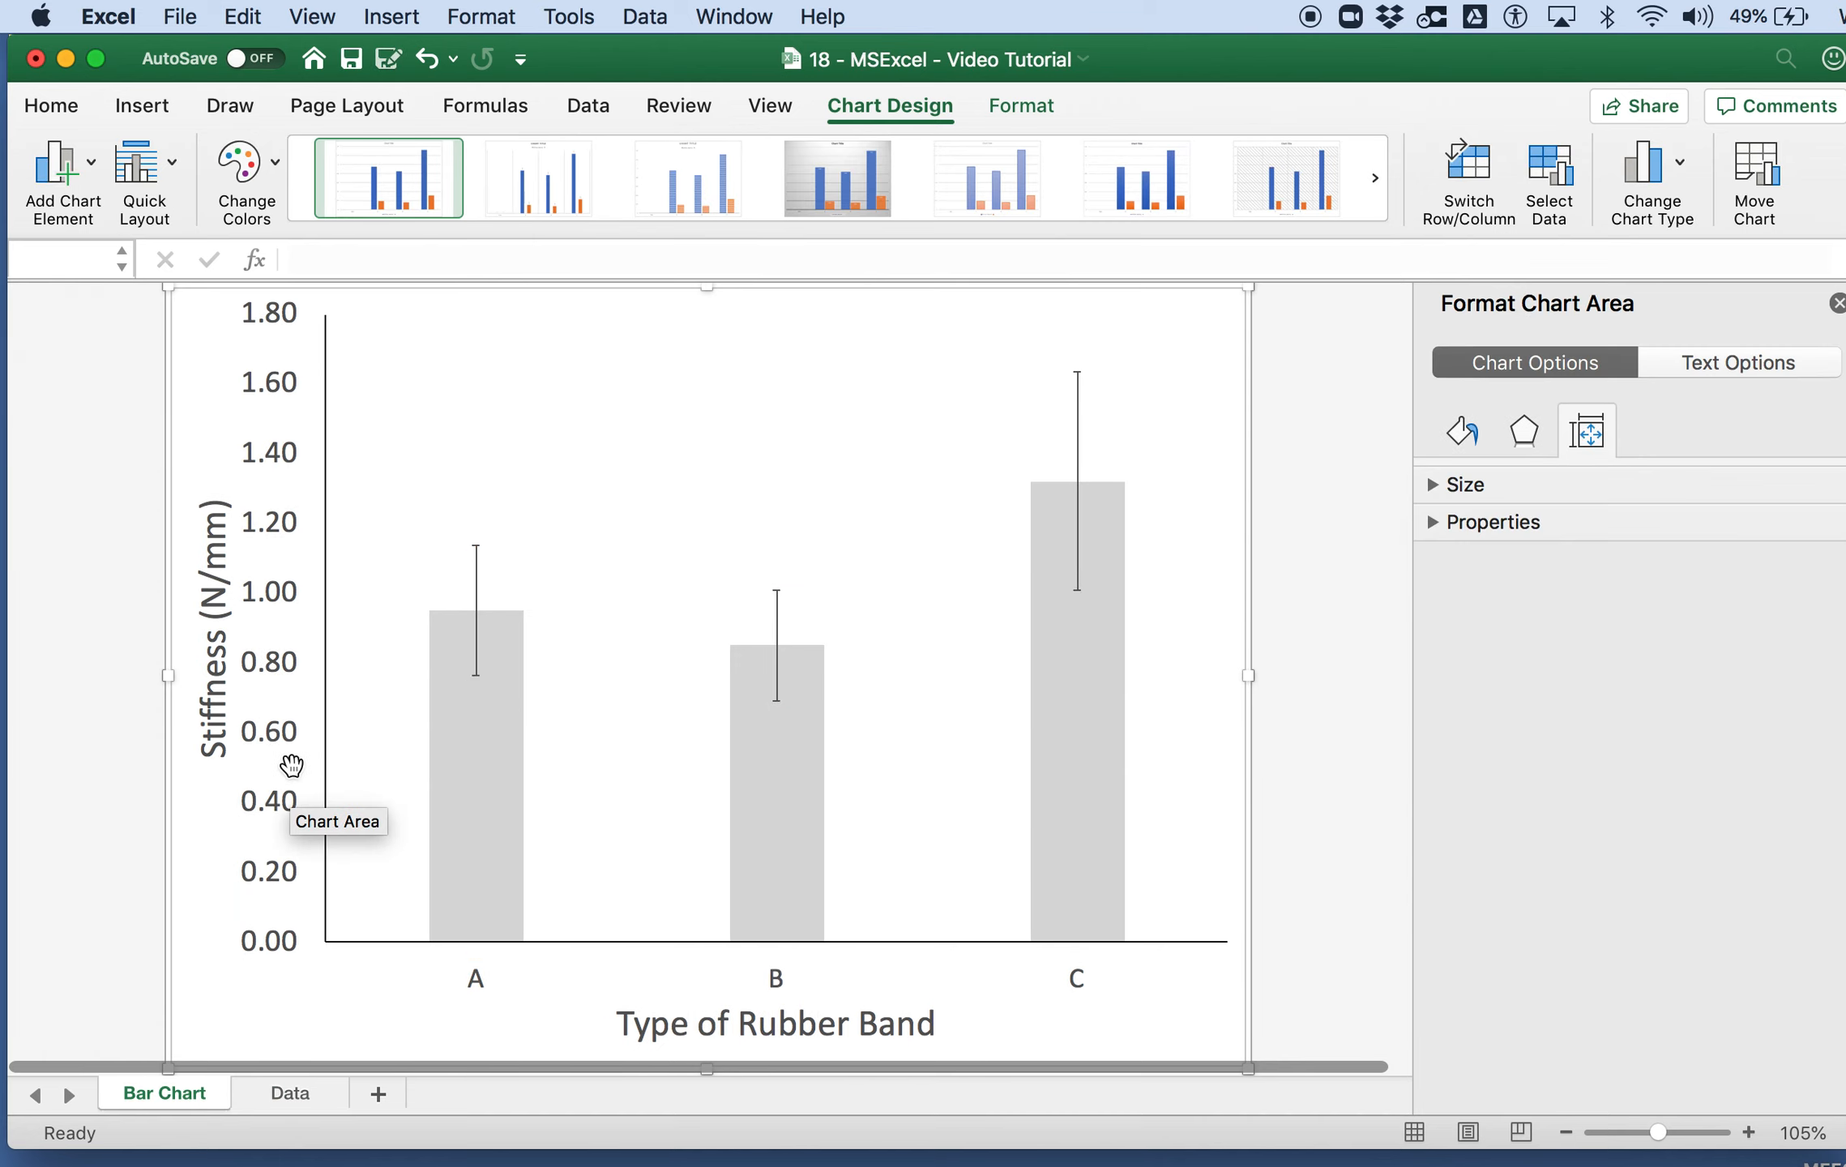
click(324, 739)
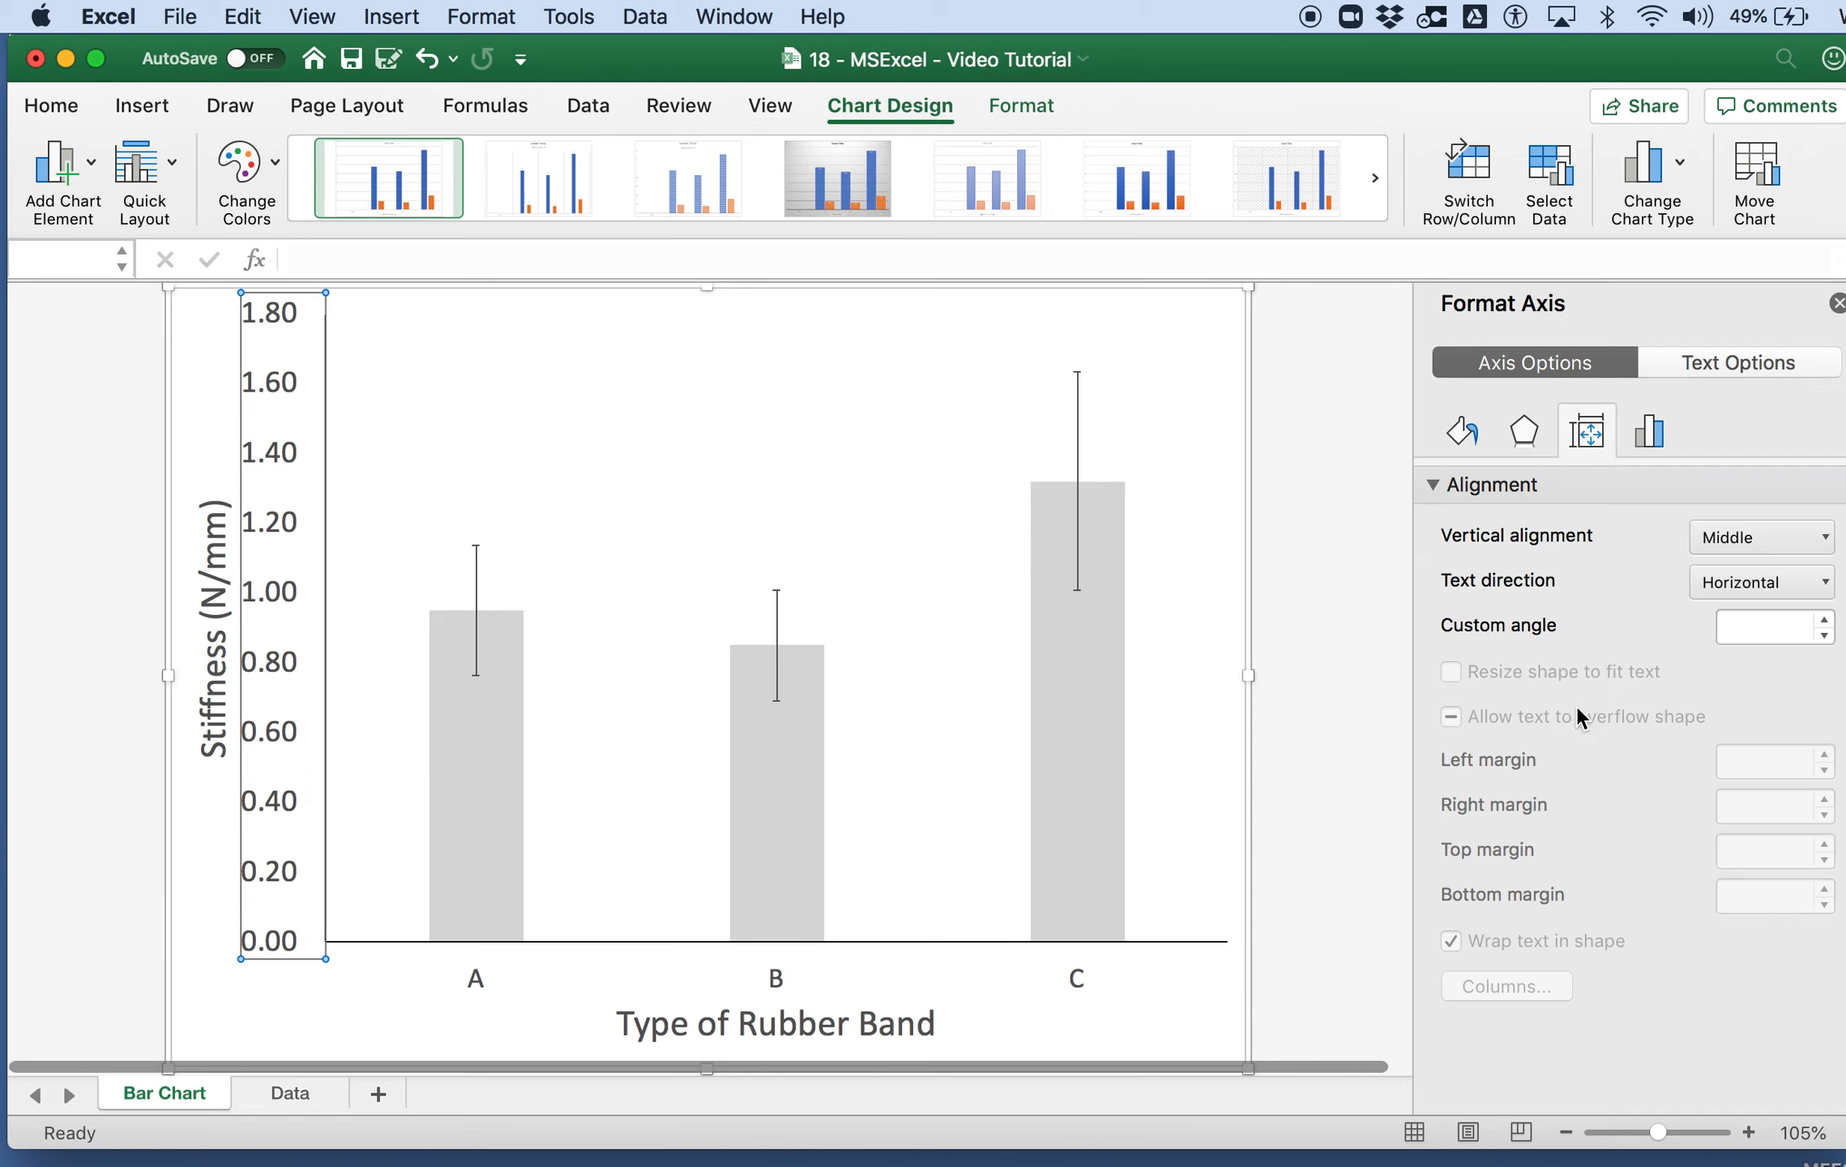
click(1701, 363)
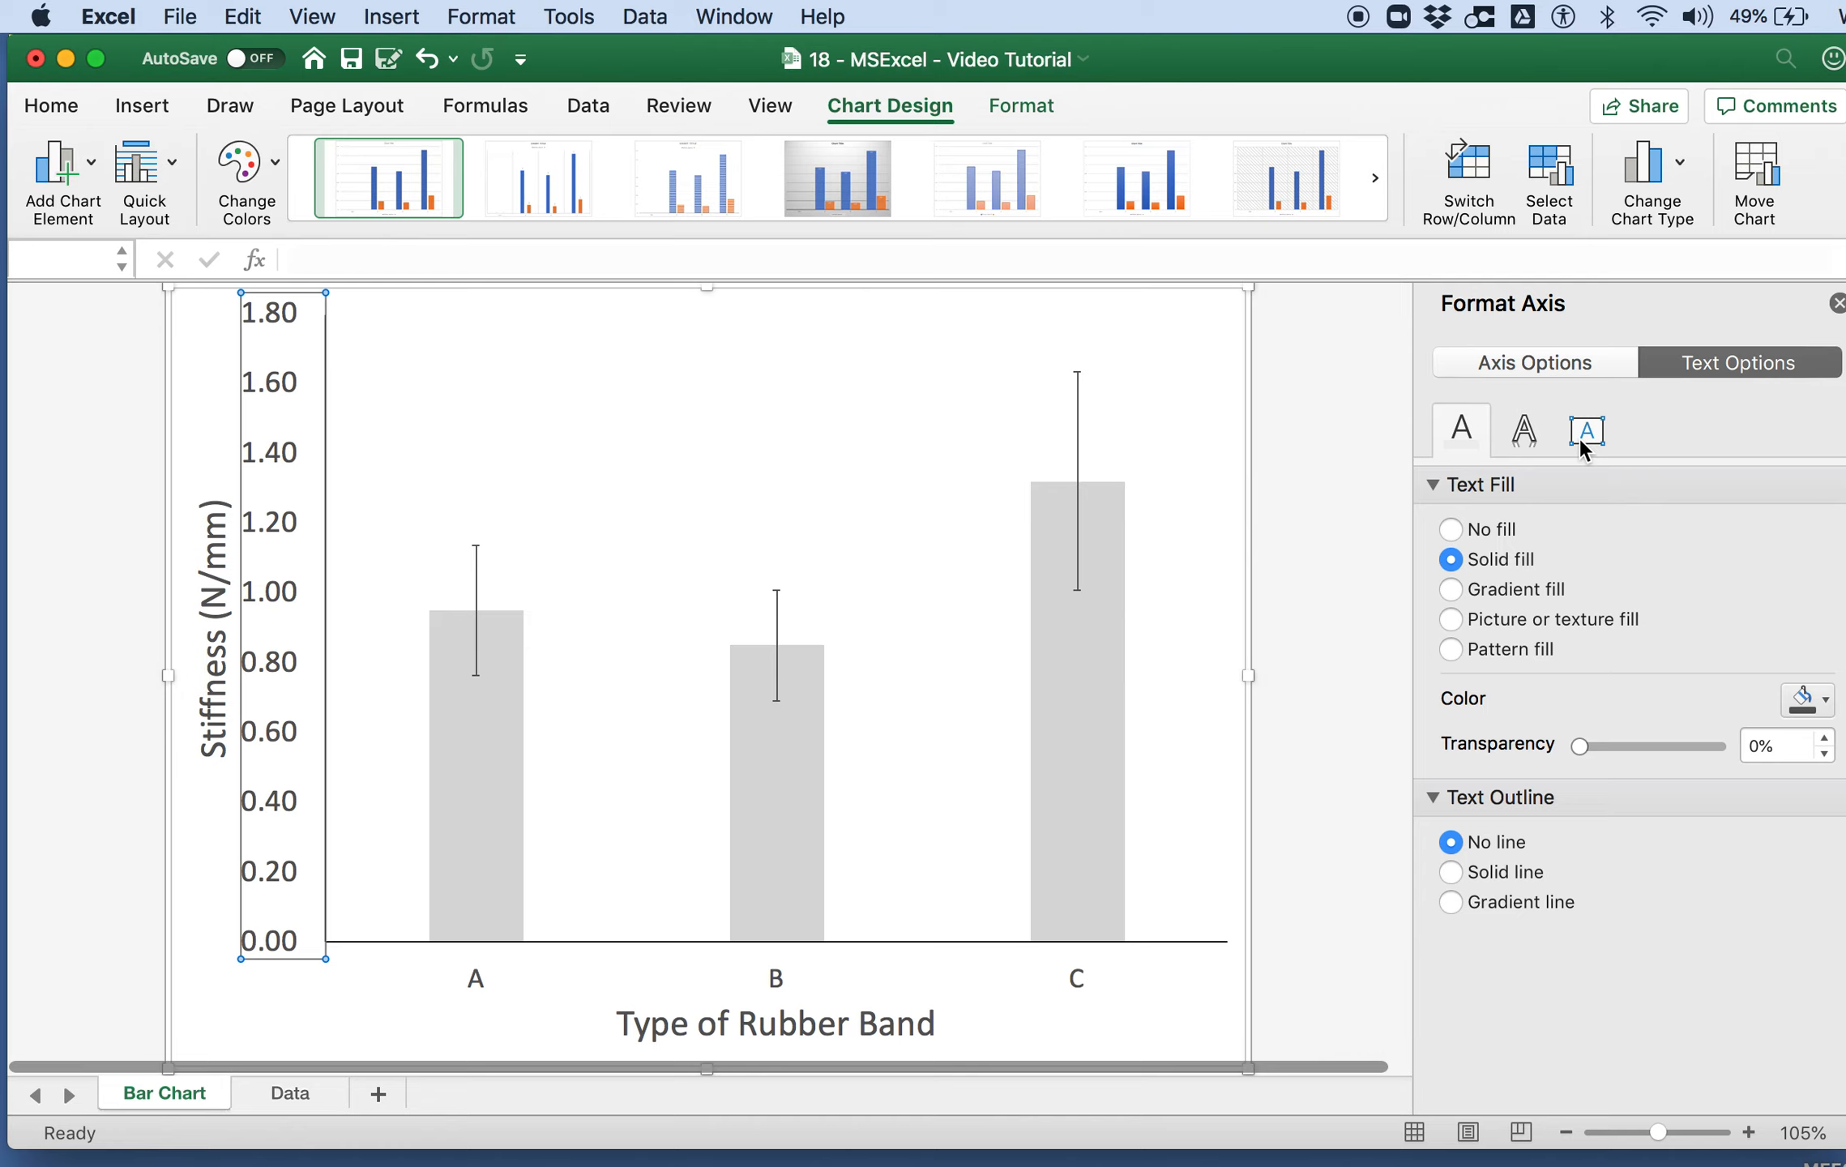
click(1522, 366)
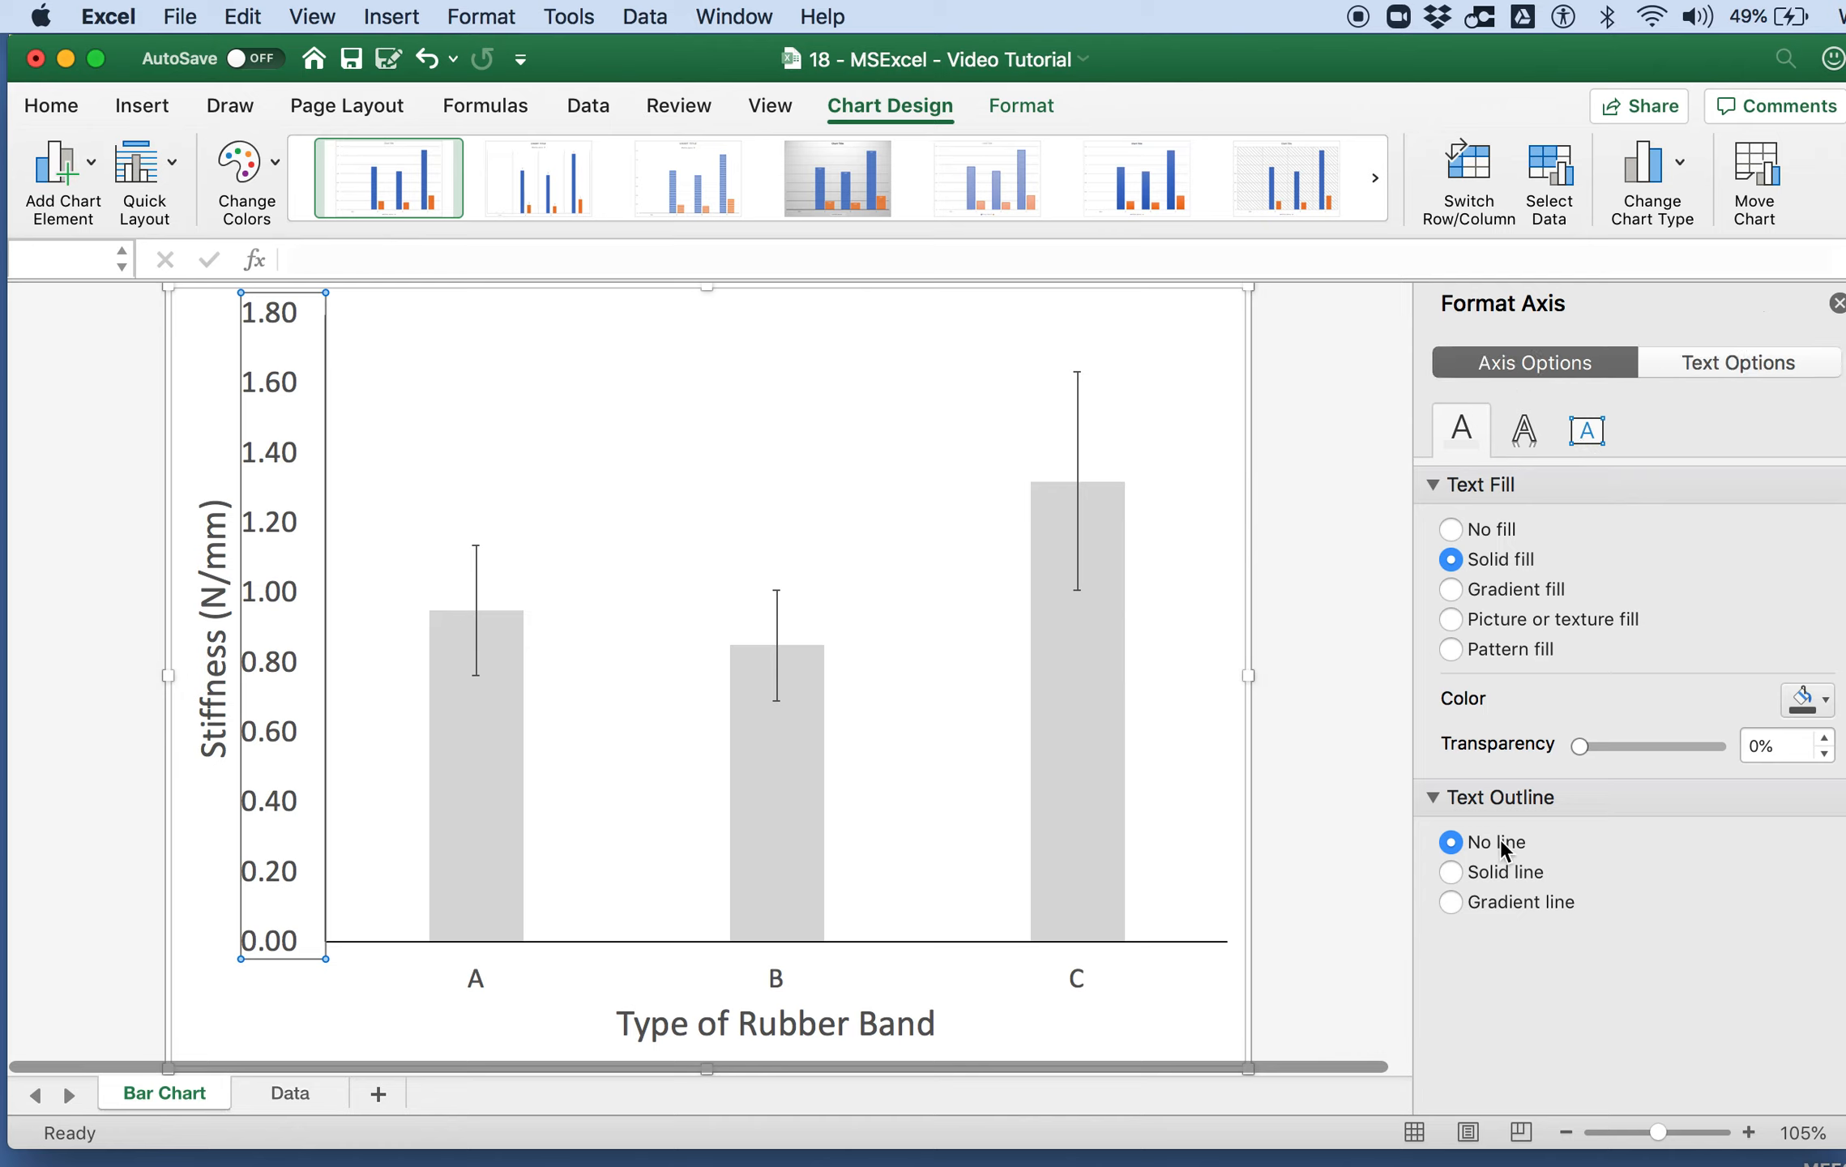
double_click(1724, 632)
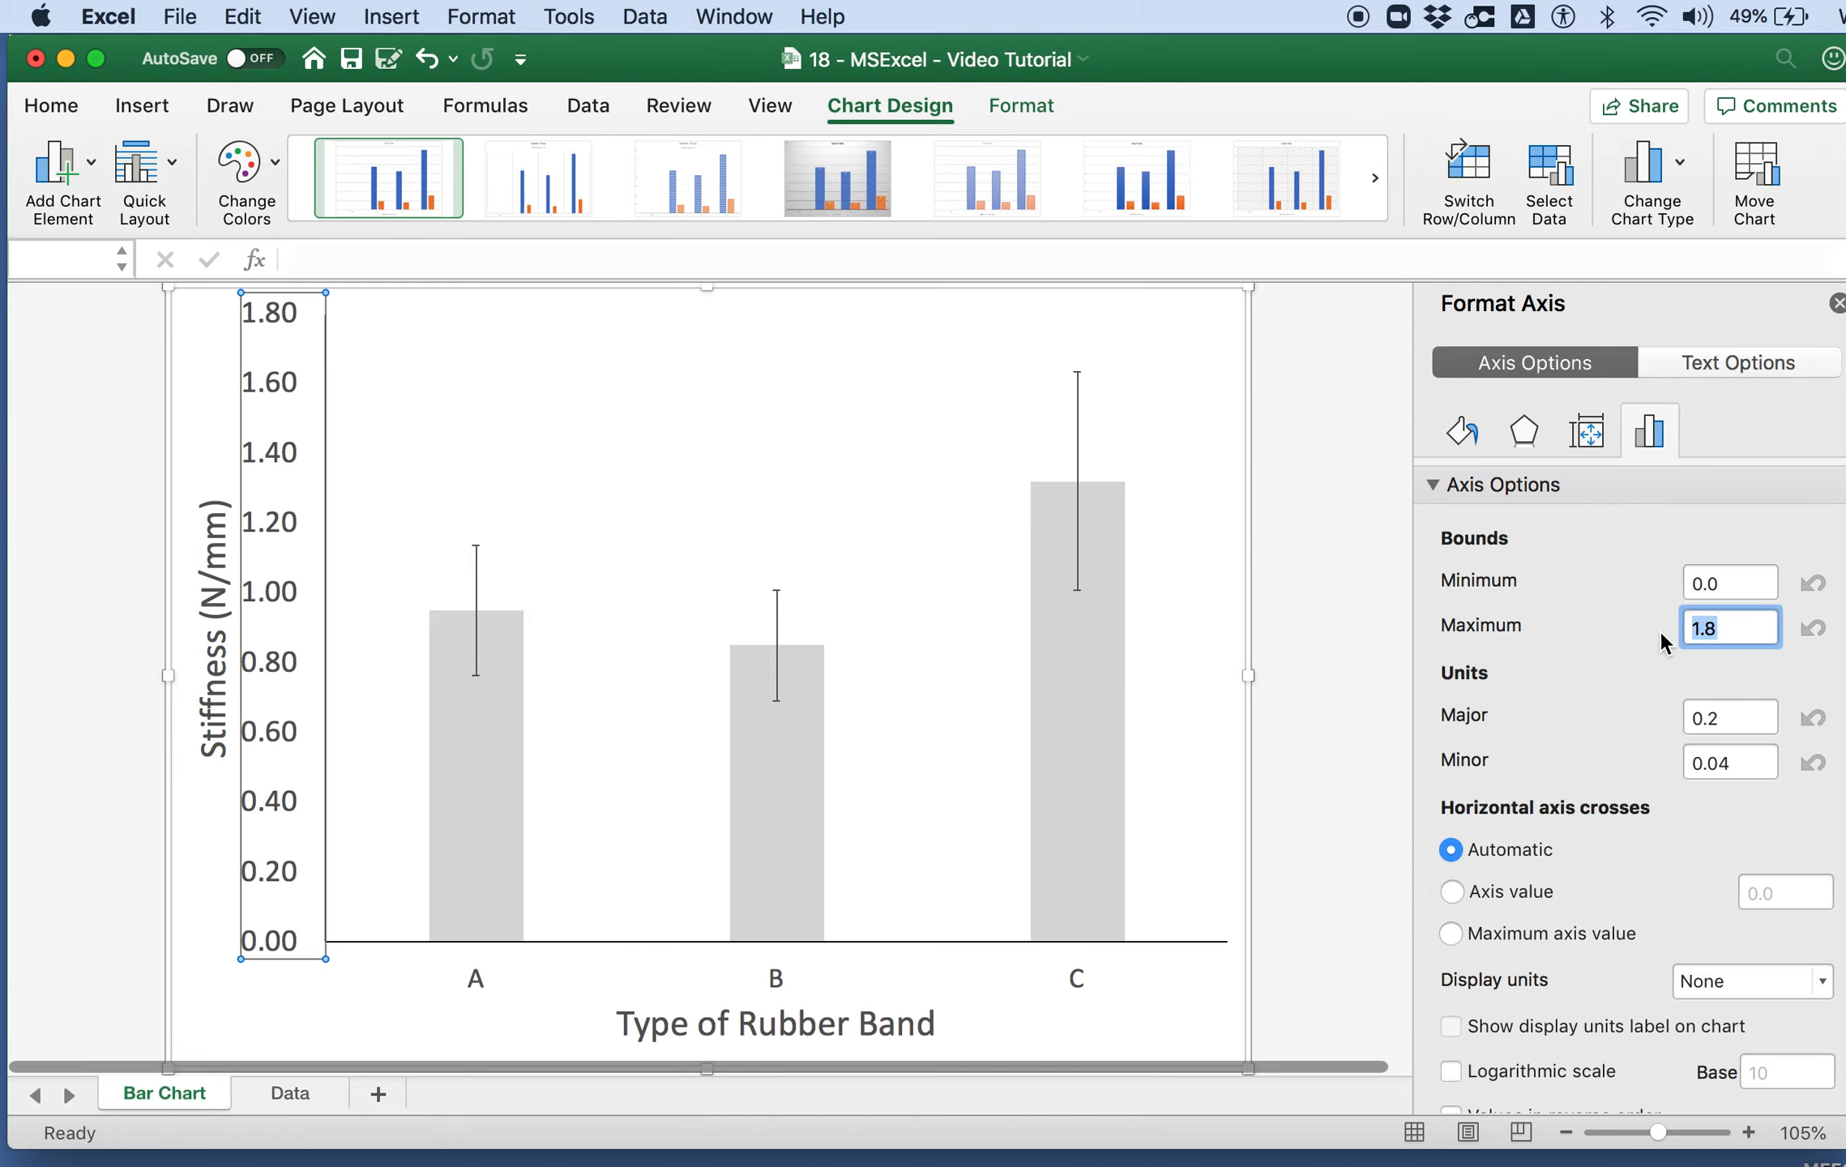
Step: Try a major unit of 0.25 on the vertical axis, and set it to 0.5 instead
click(1729, 722)
text(5)
key(Return)
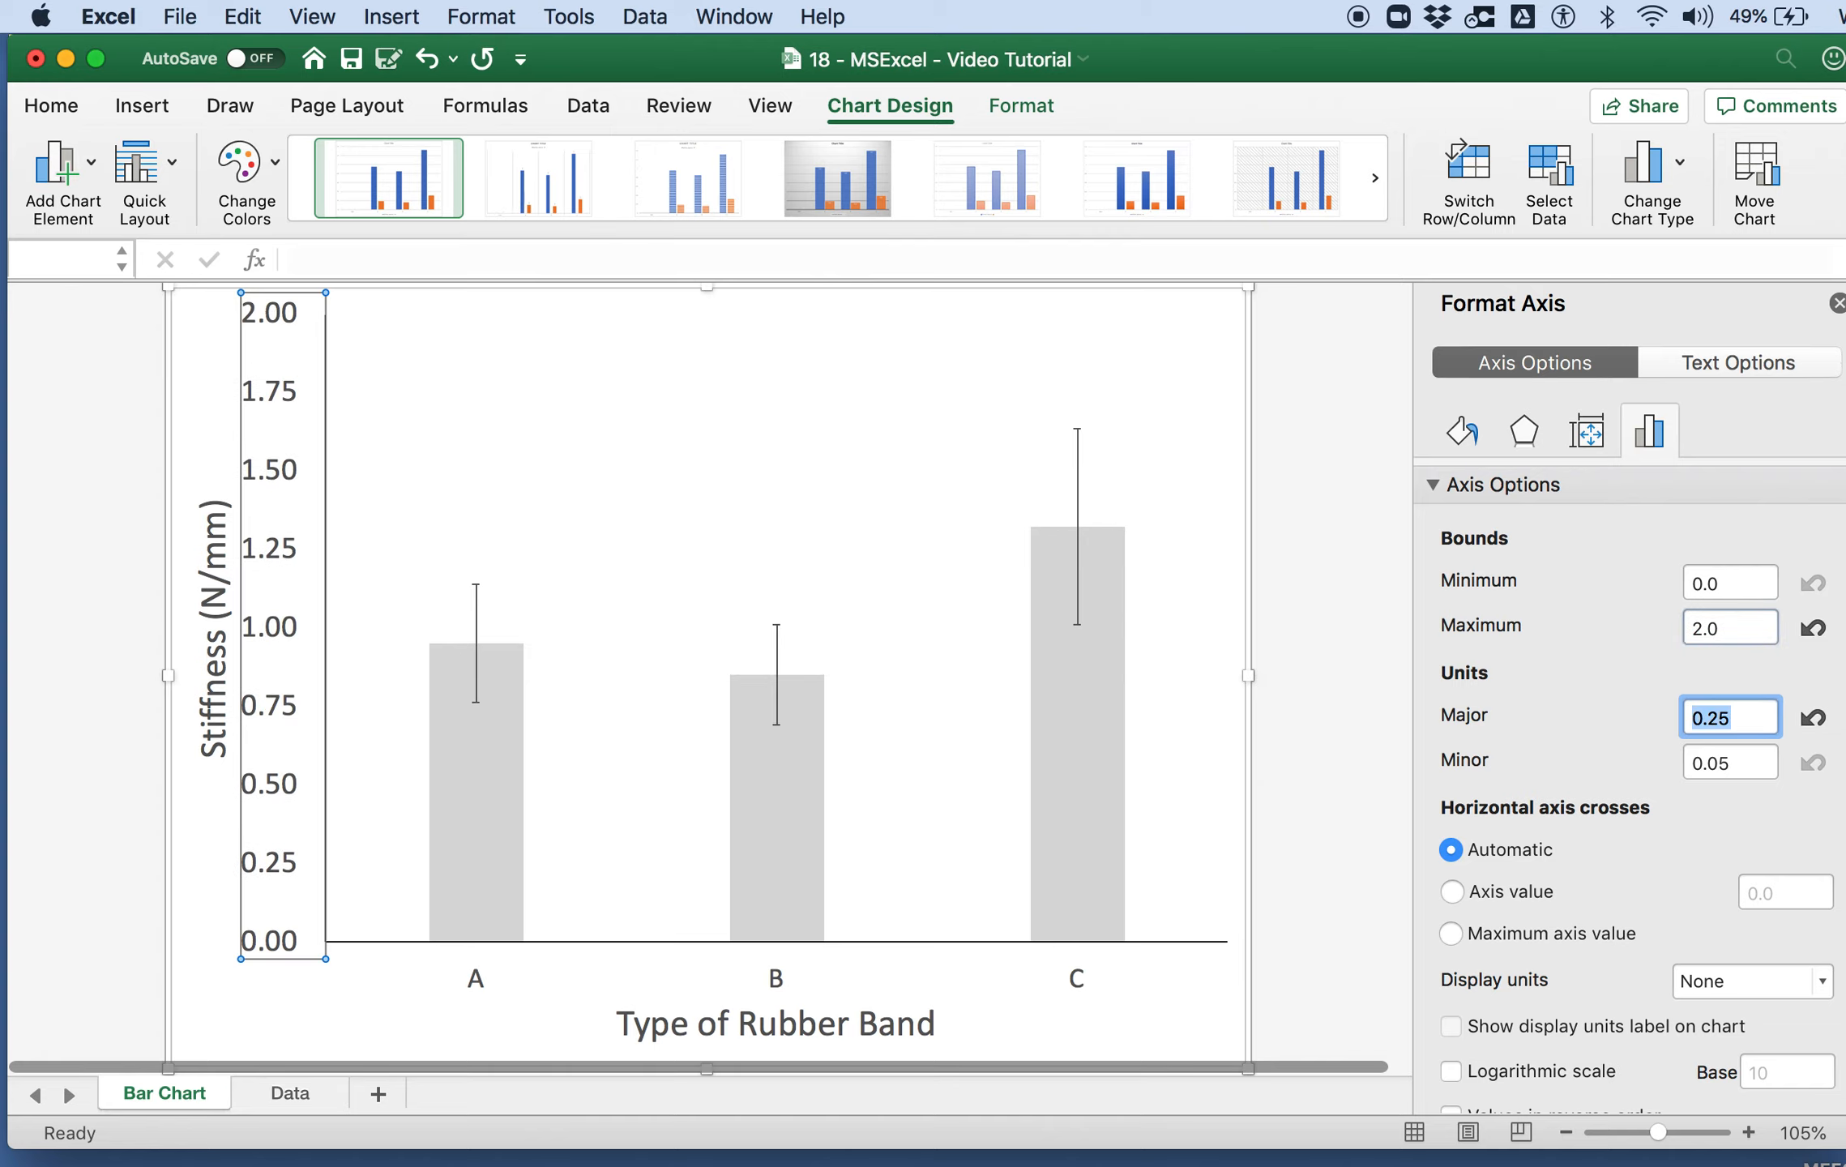
text(.5)
key(Return)
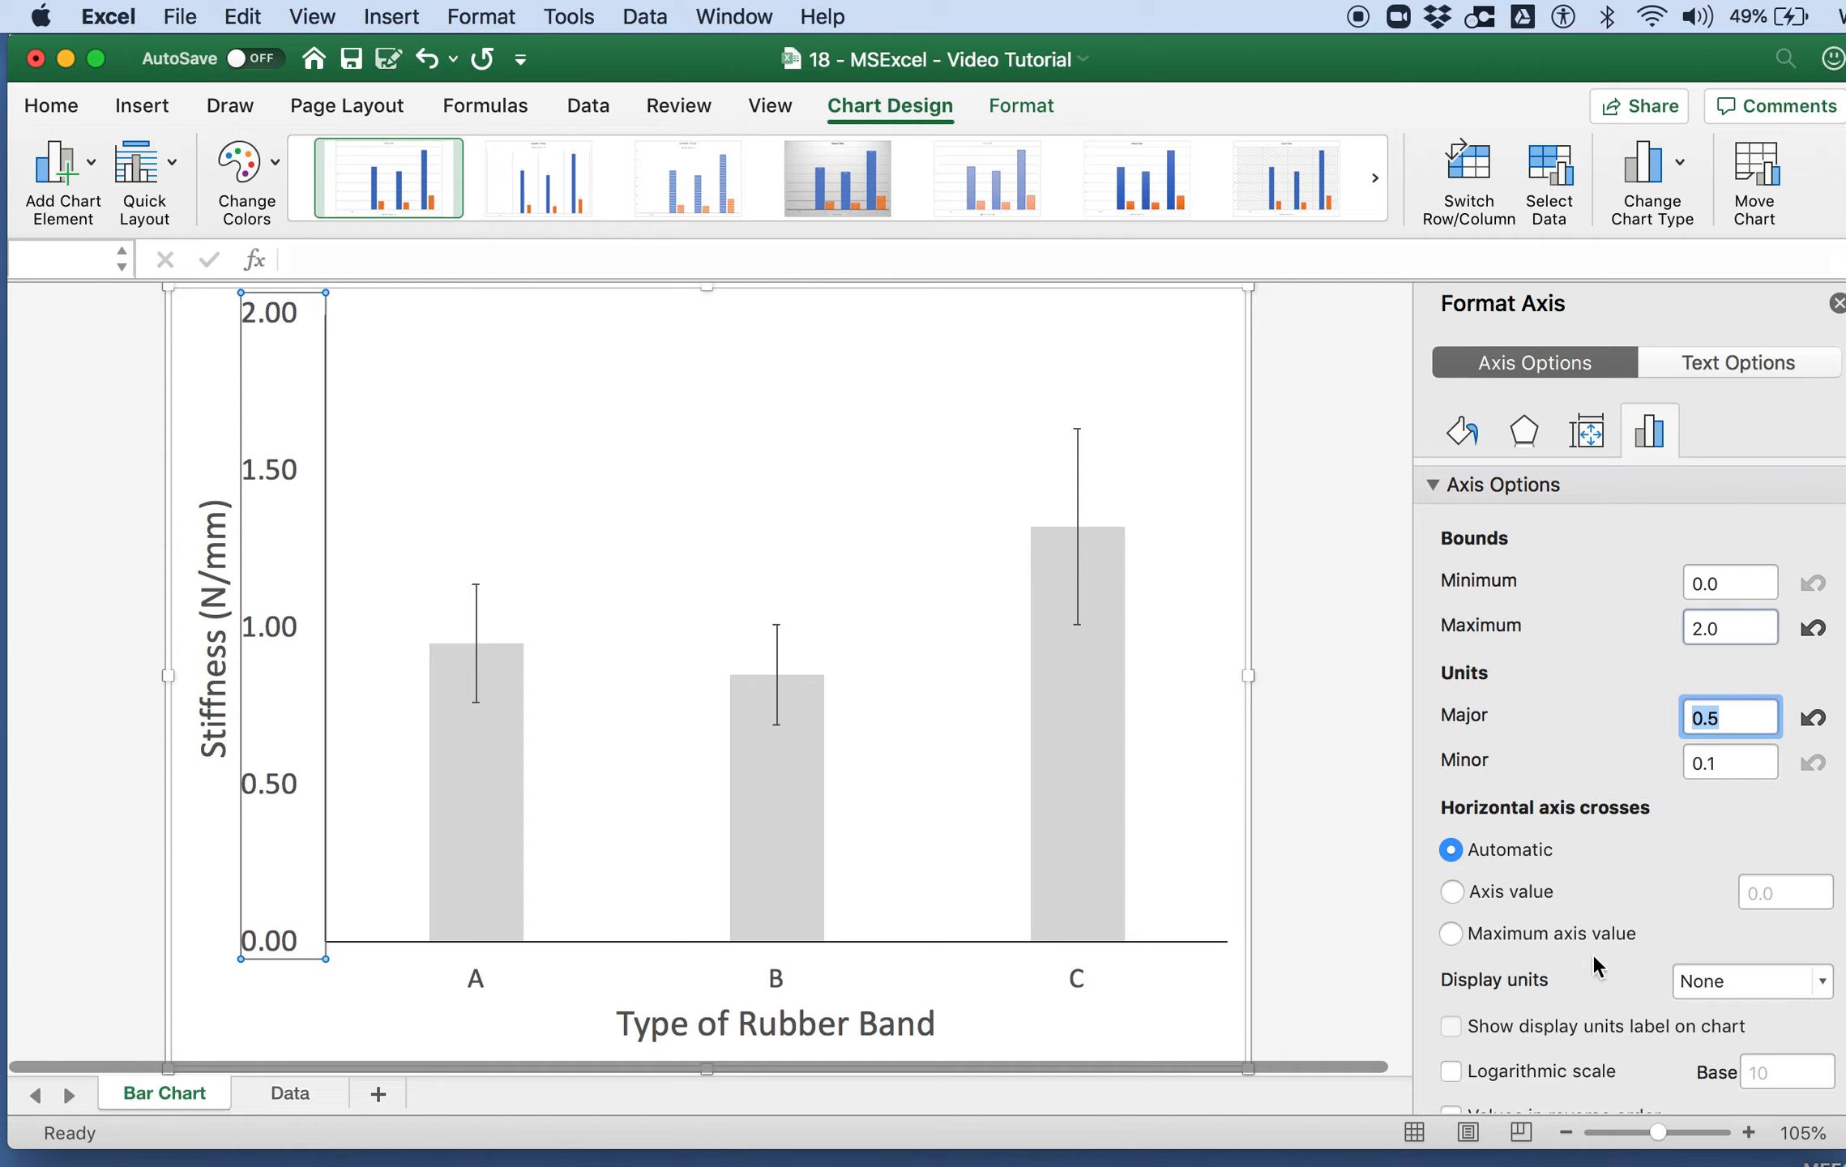
Step: Format the vertical axis numbers with 1 decimal place
scroll(1553, 780, down, 3)
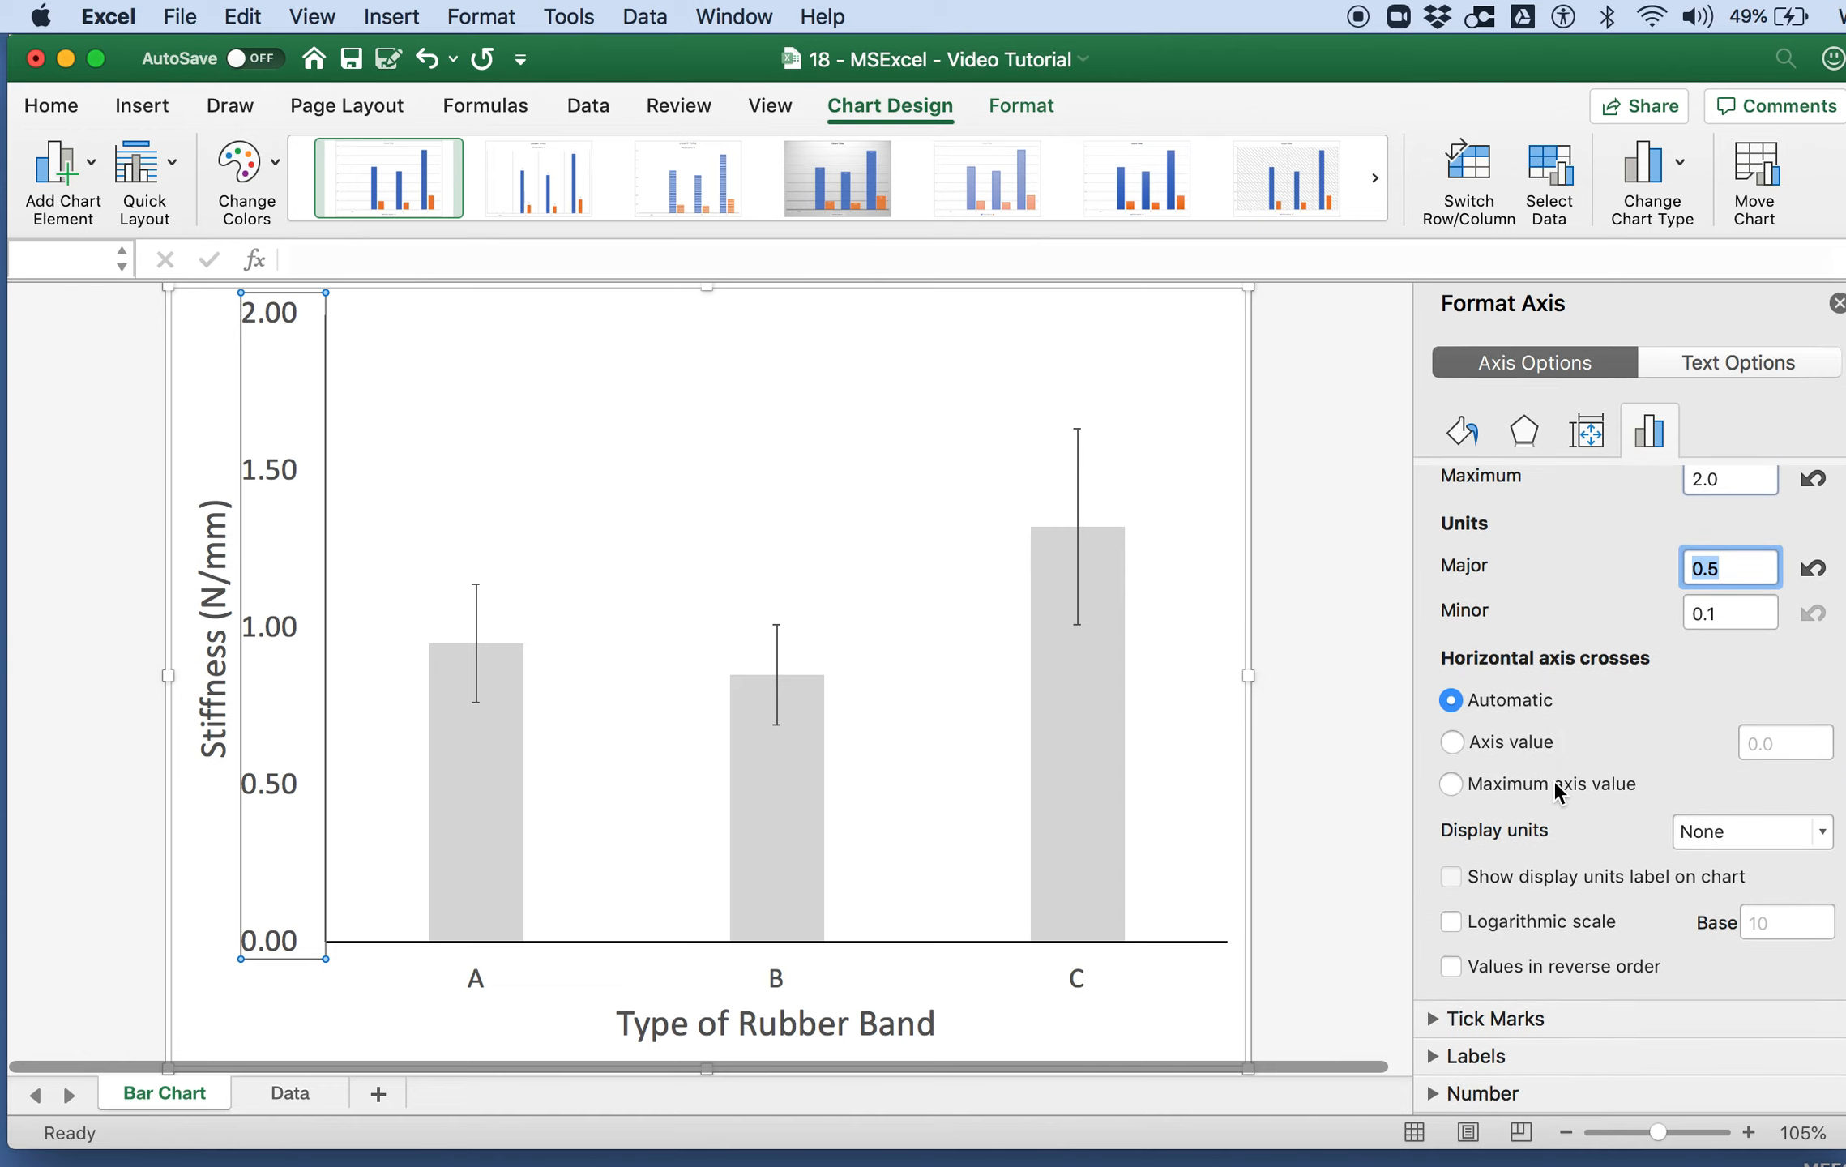
click(1437, 1090)
scroll(1525, 981, down, 3)
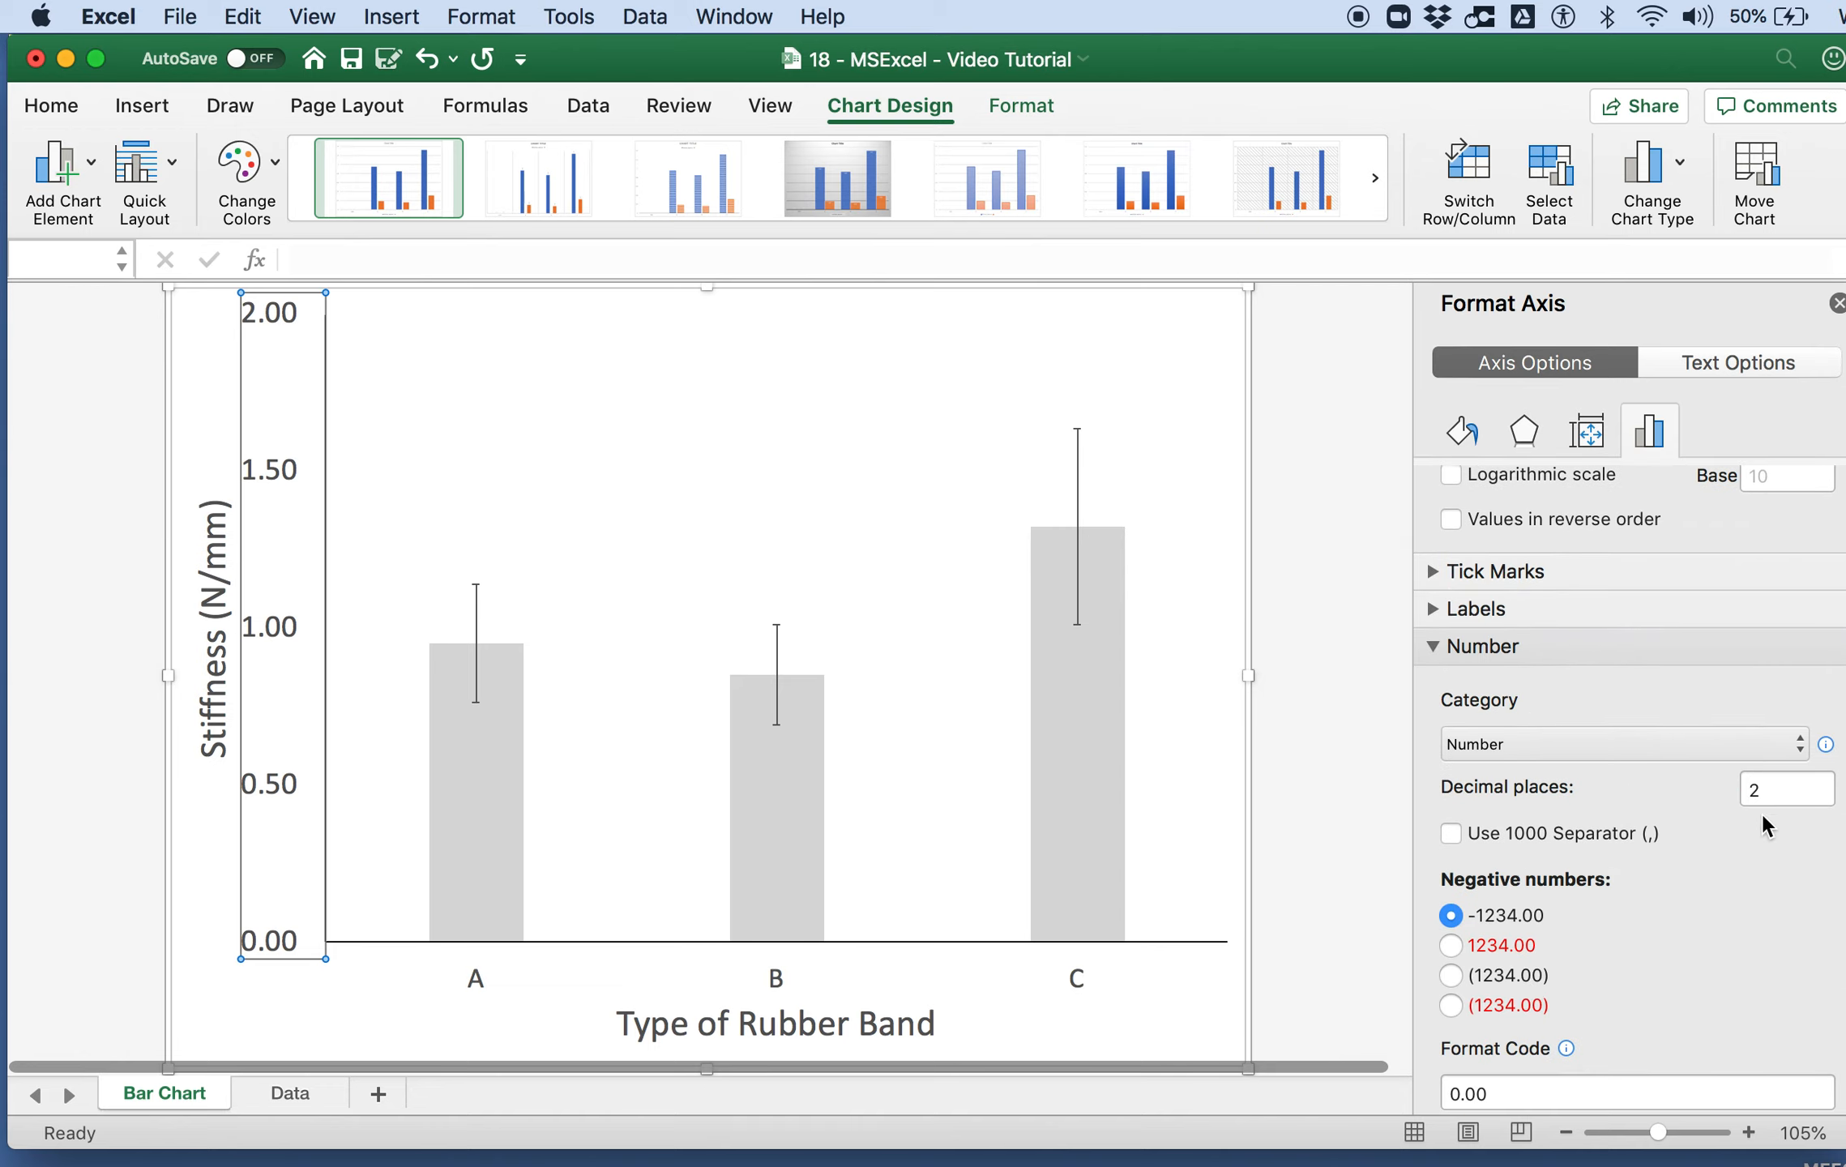
double_click(1780, 788)
text(1)
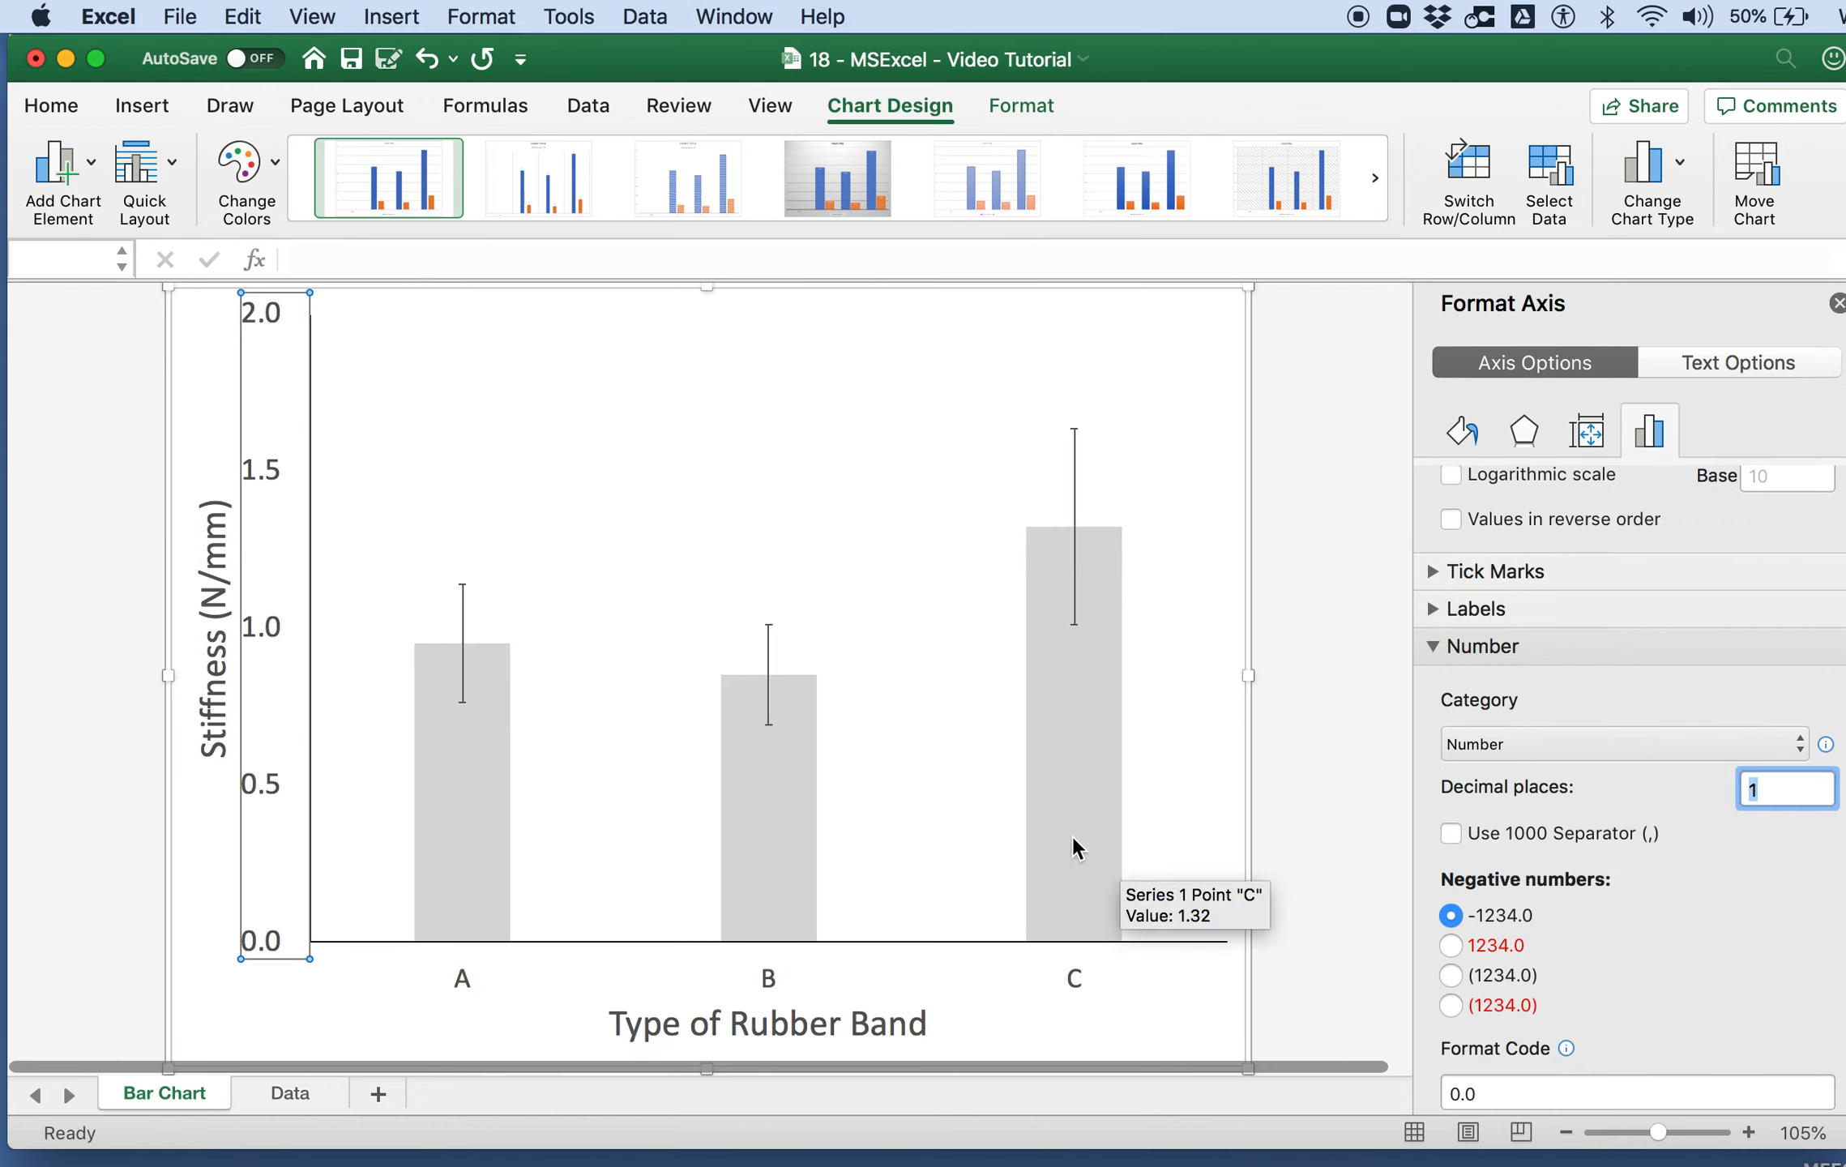
click(666, 963)
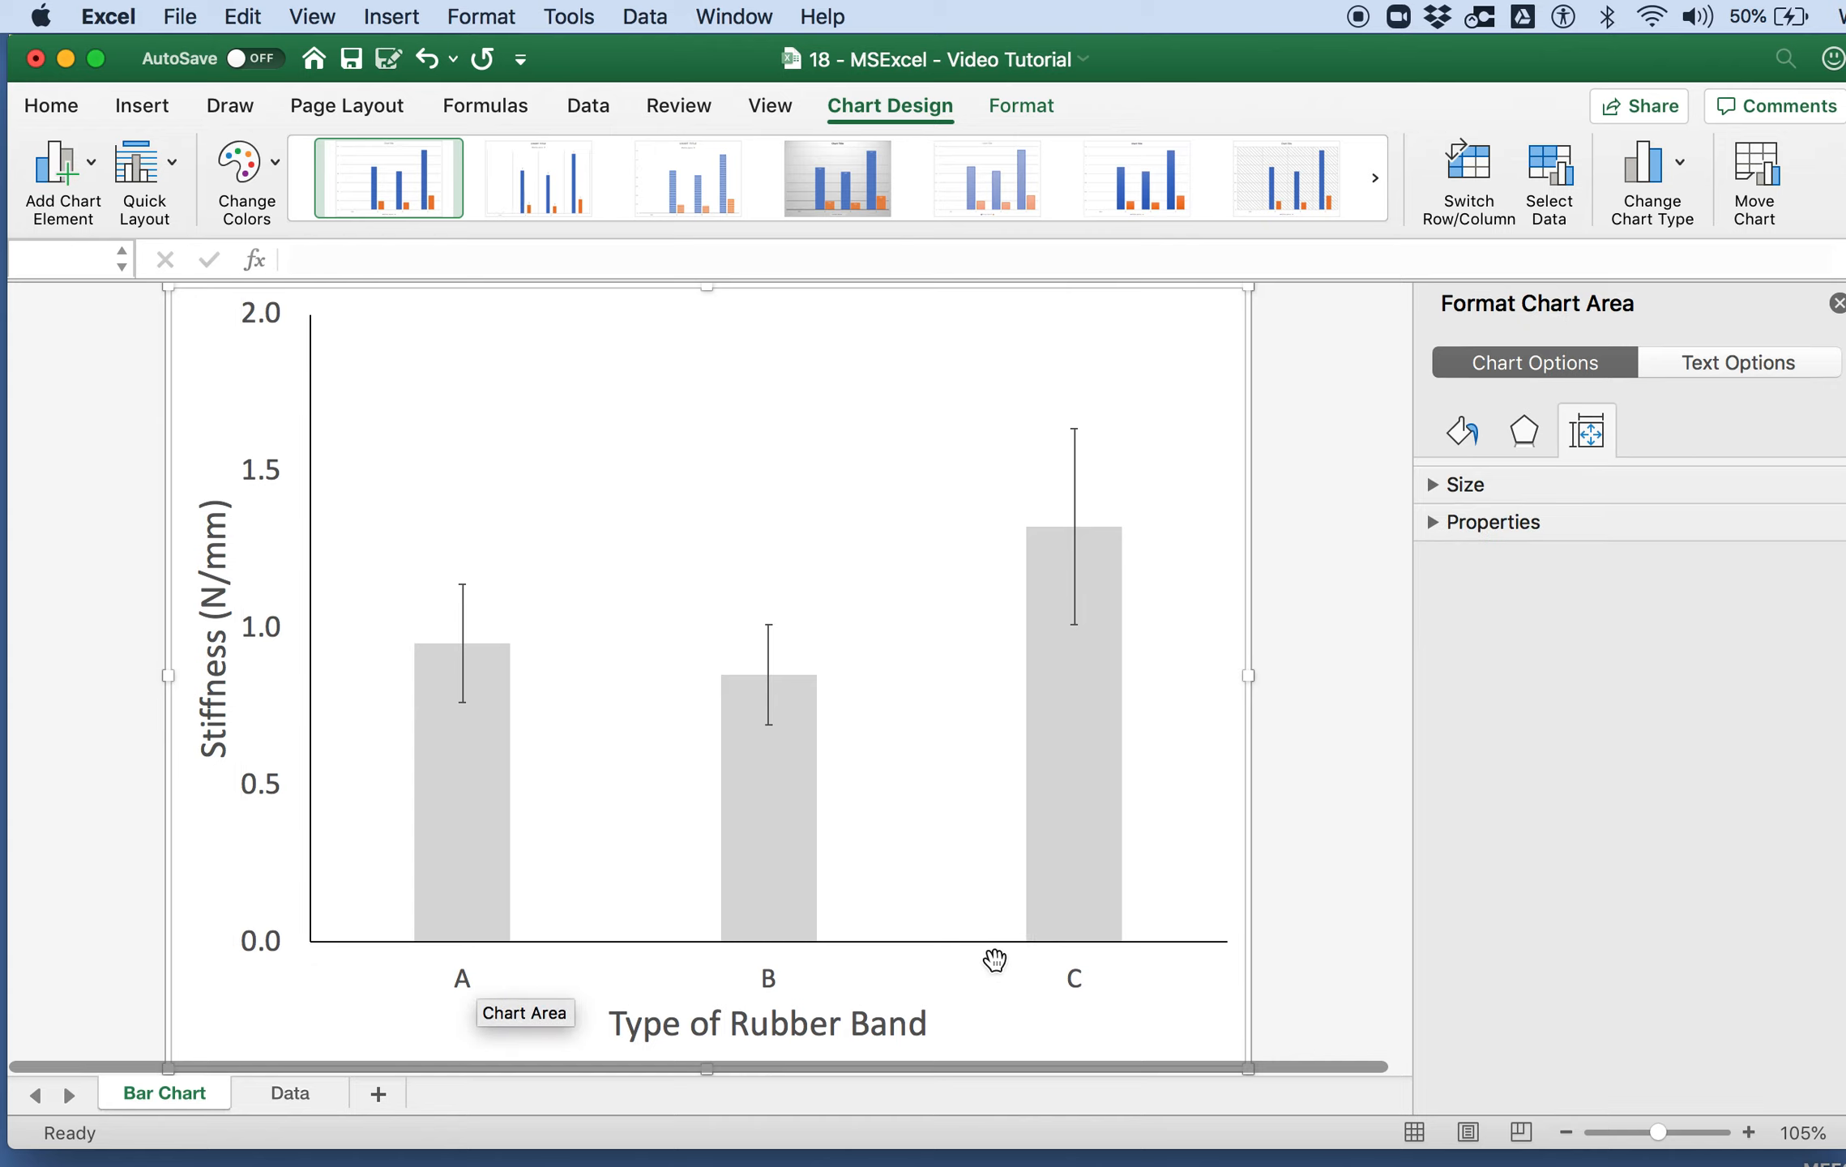
Step: Widen the bars by reducing the data series gap width to 46%, and deselect the chart
click(765, 851)
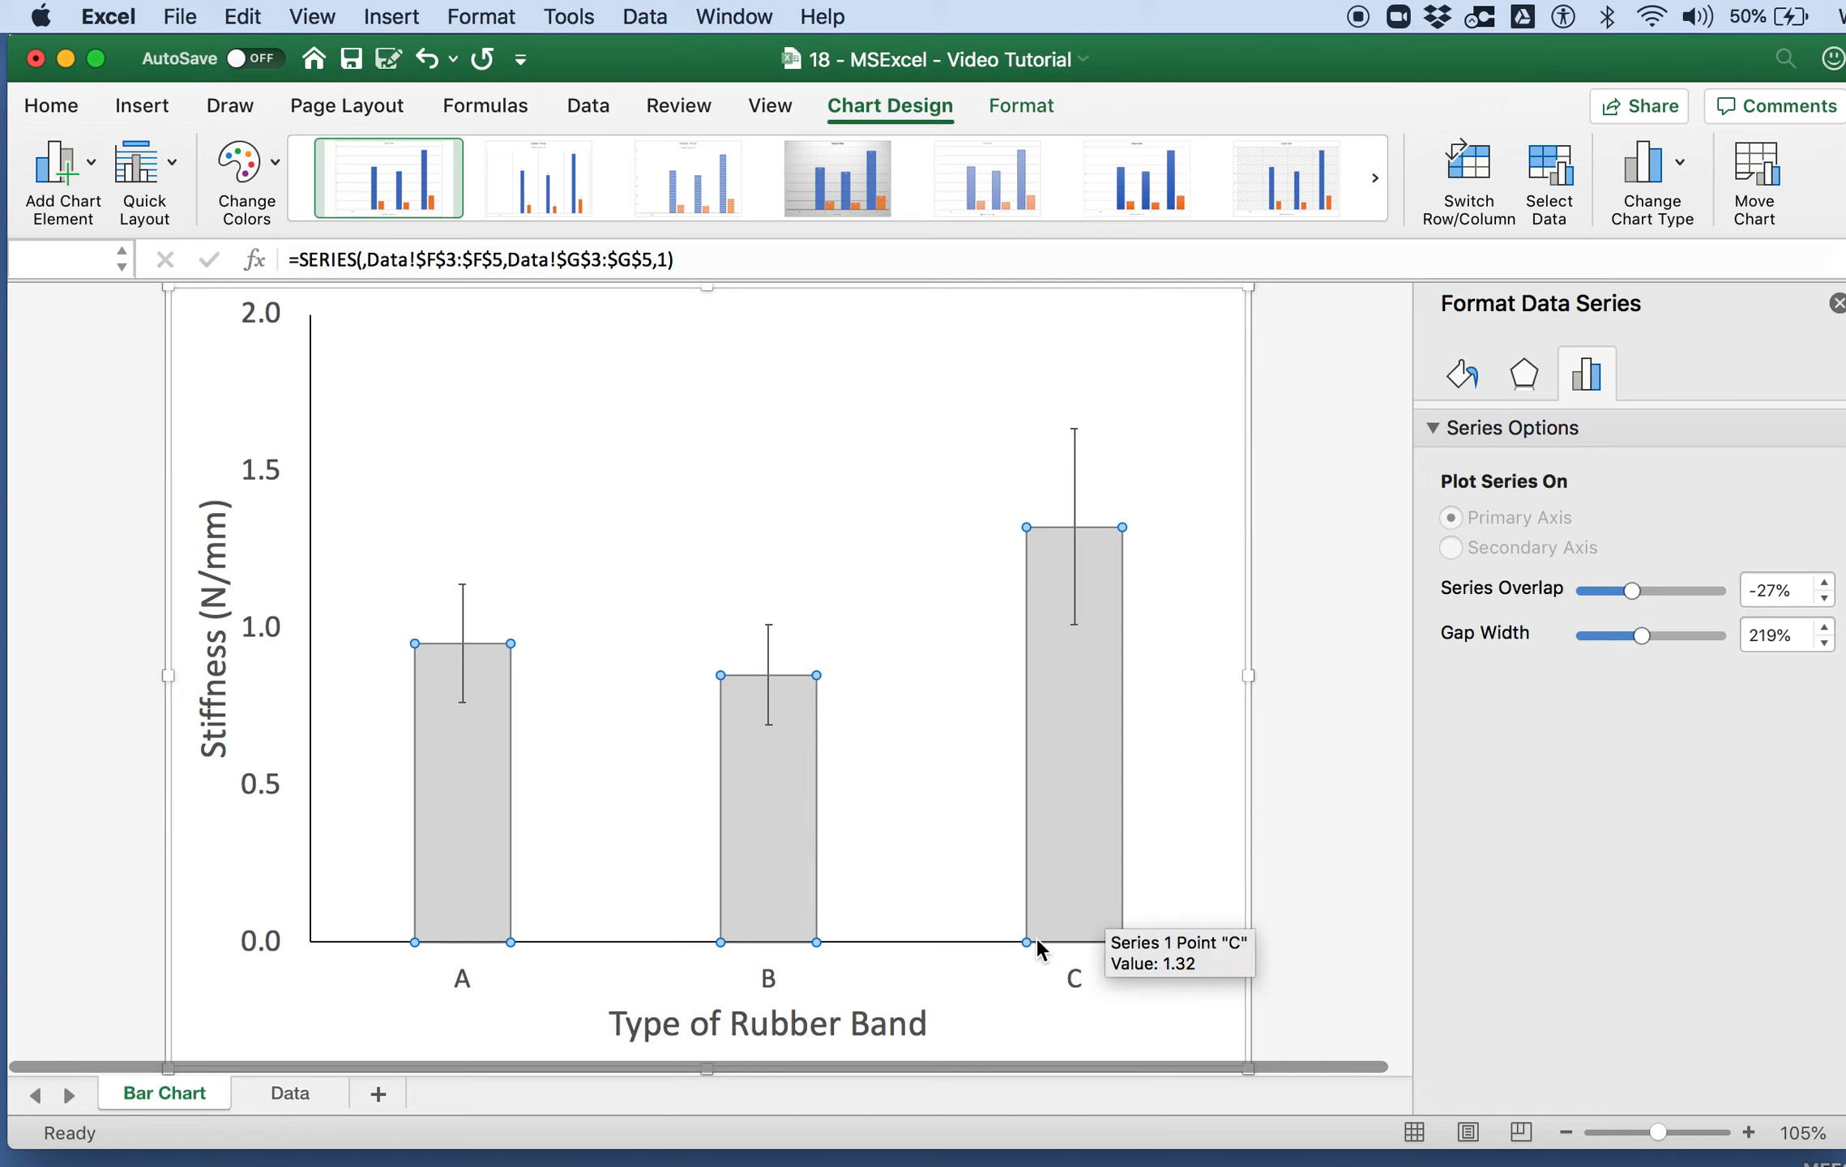
click(943, 940)
click(812, 832)
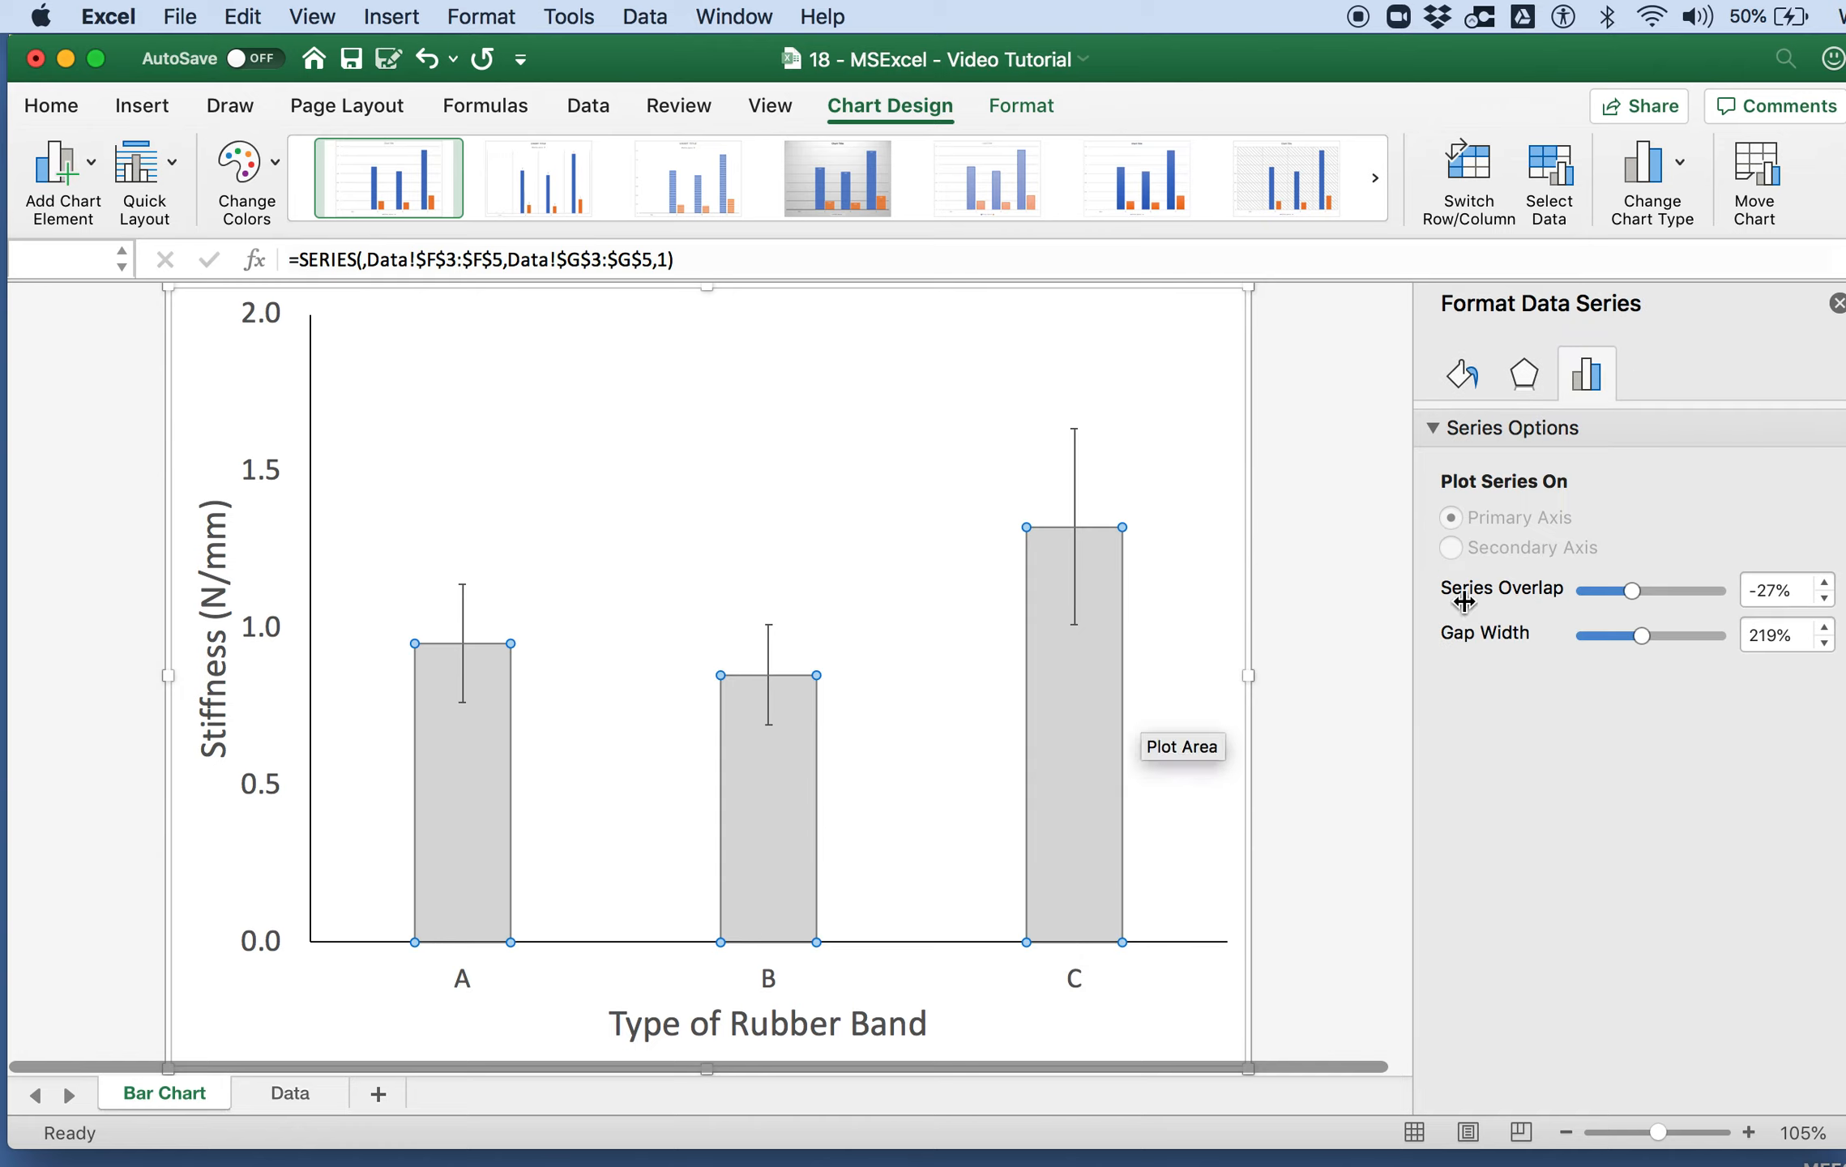
drag(1643, 638, 1606, 637)
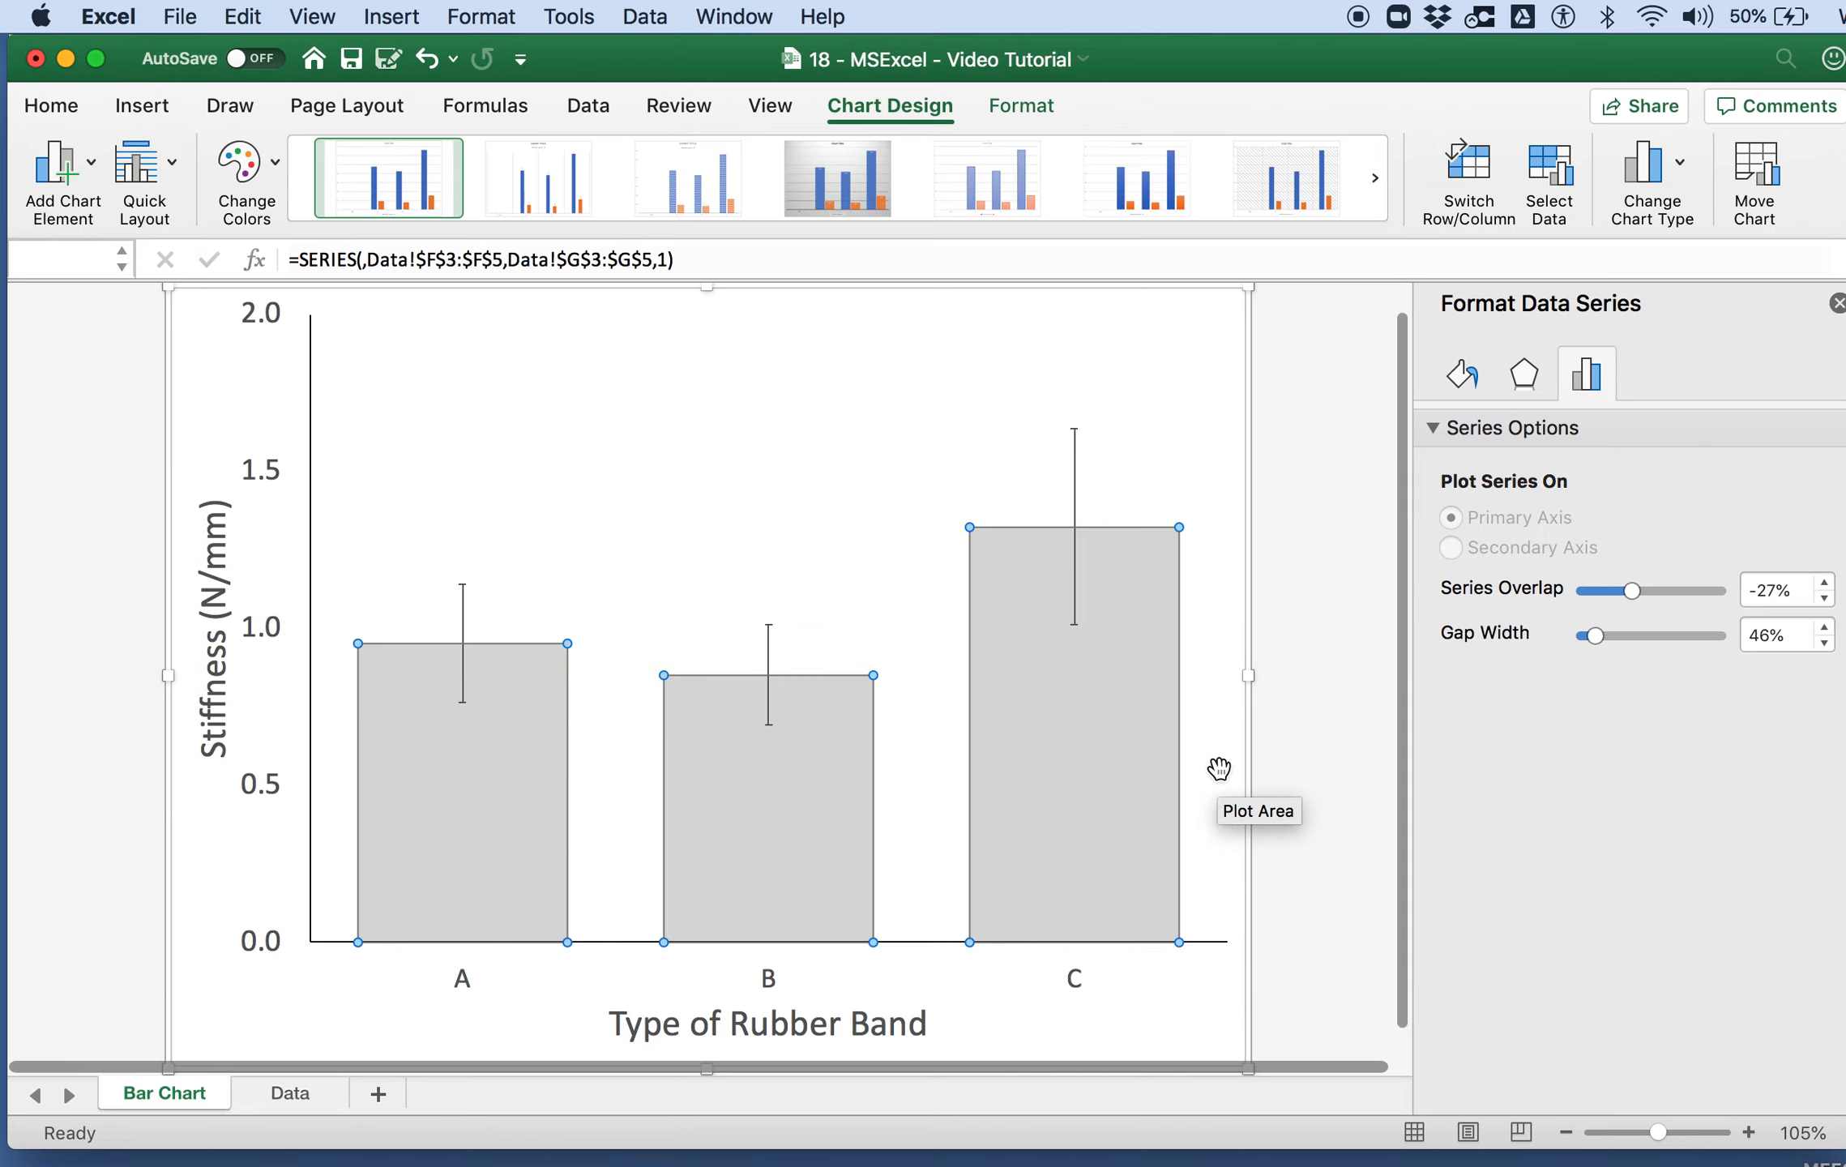
click(1026, 1028)
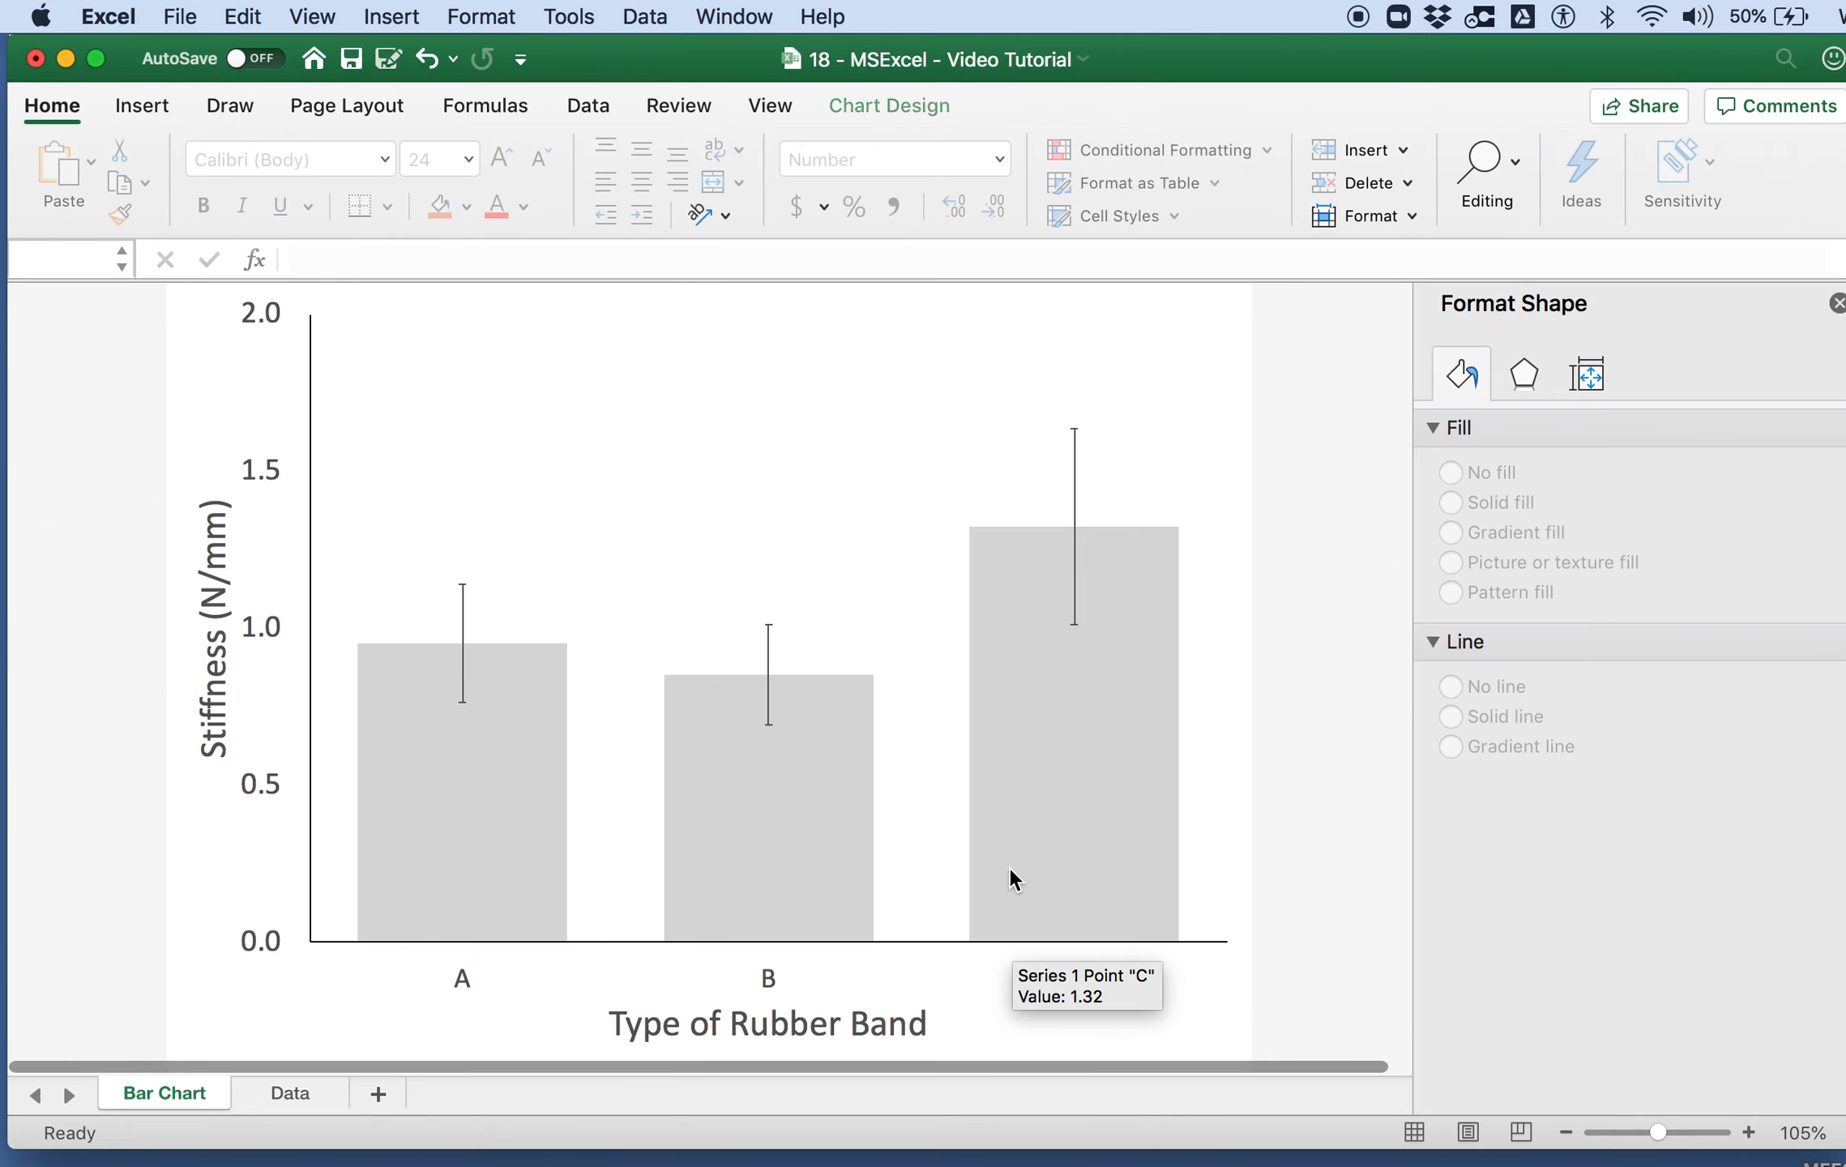
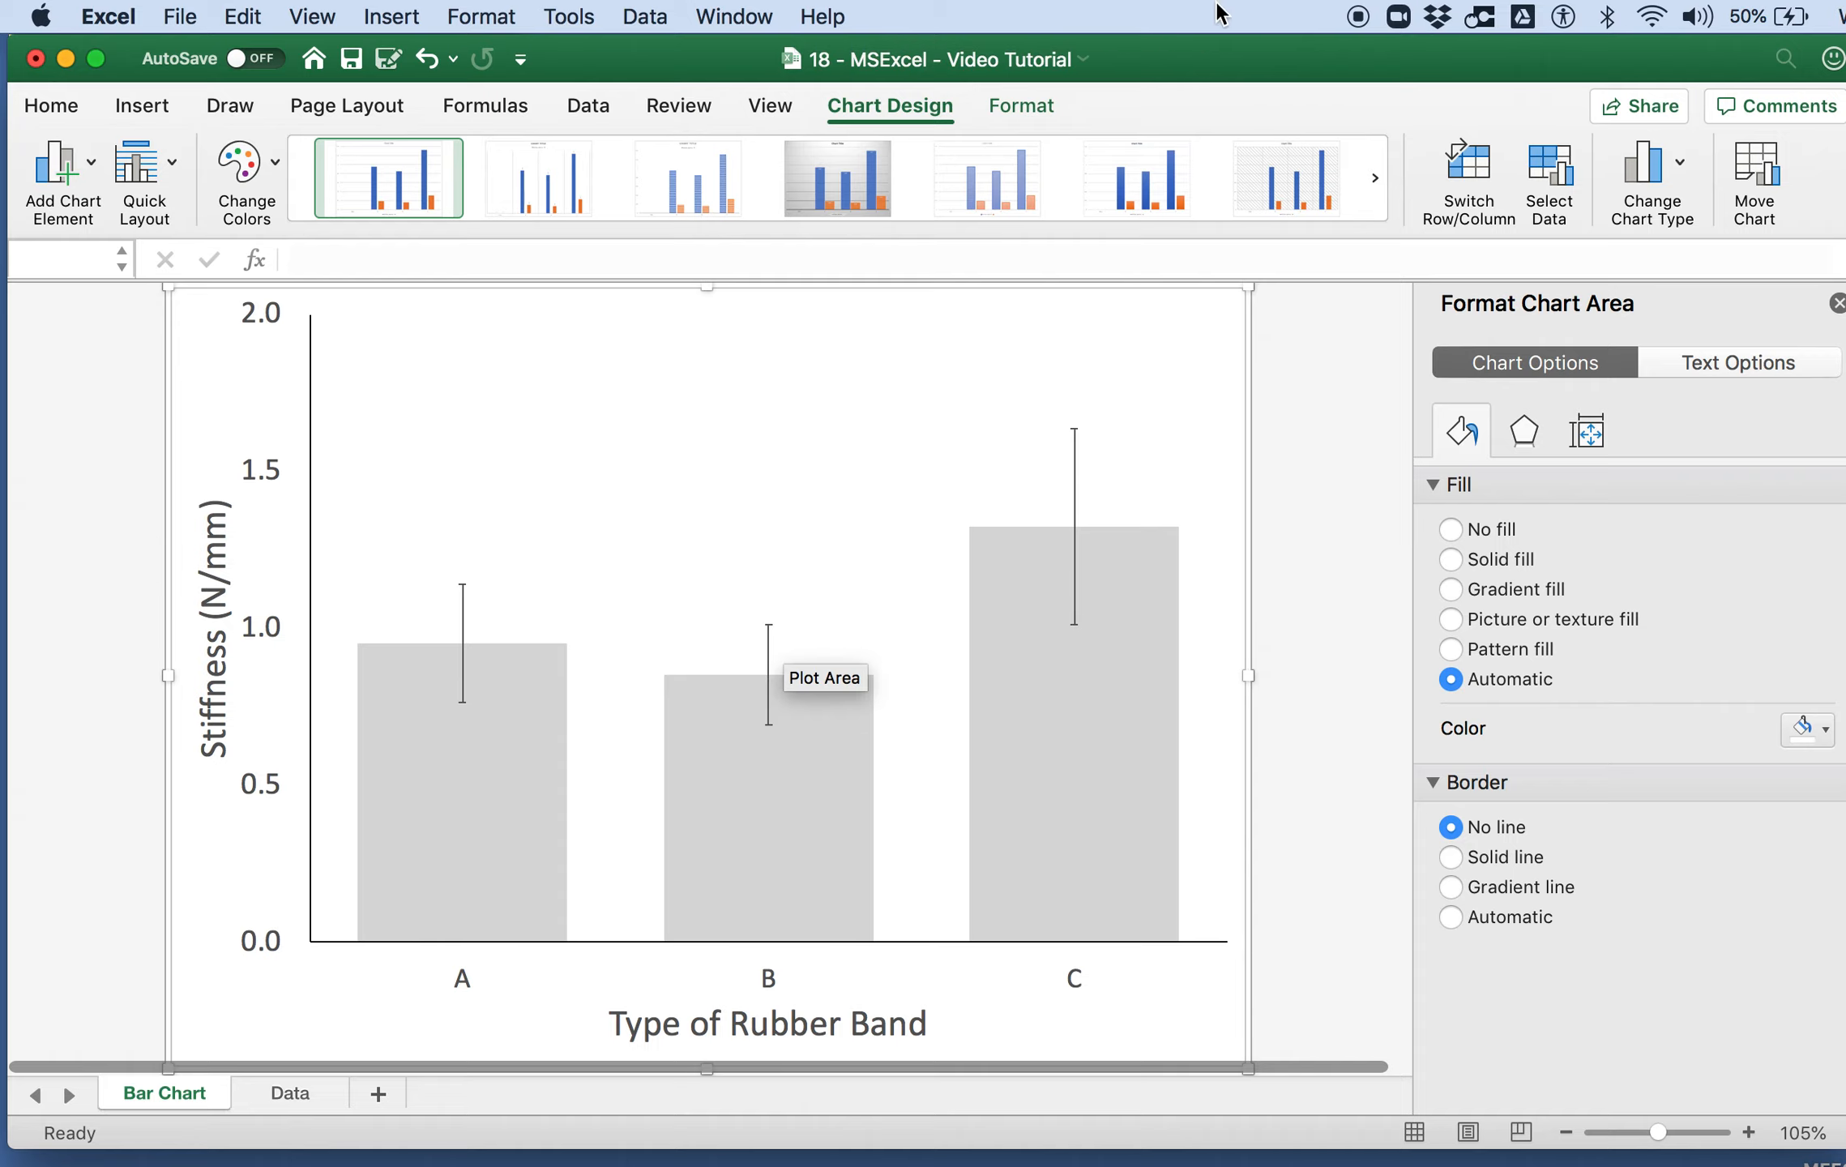
drag(1184, 64, 1265, 63)
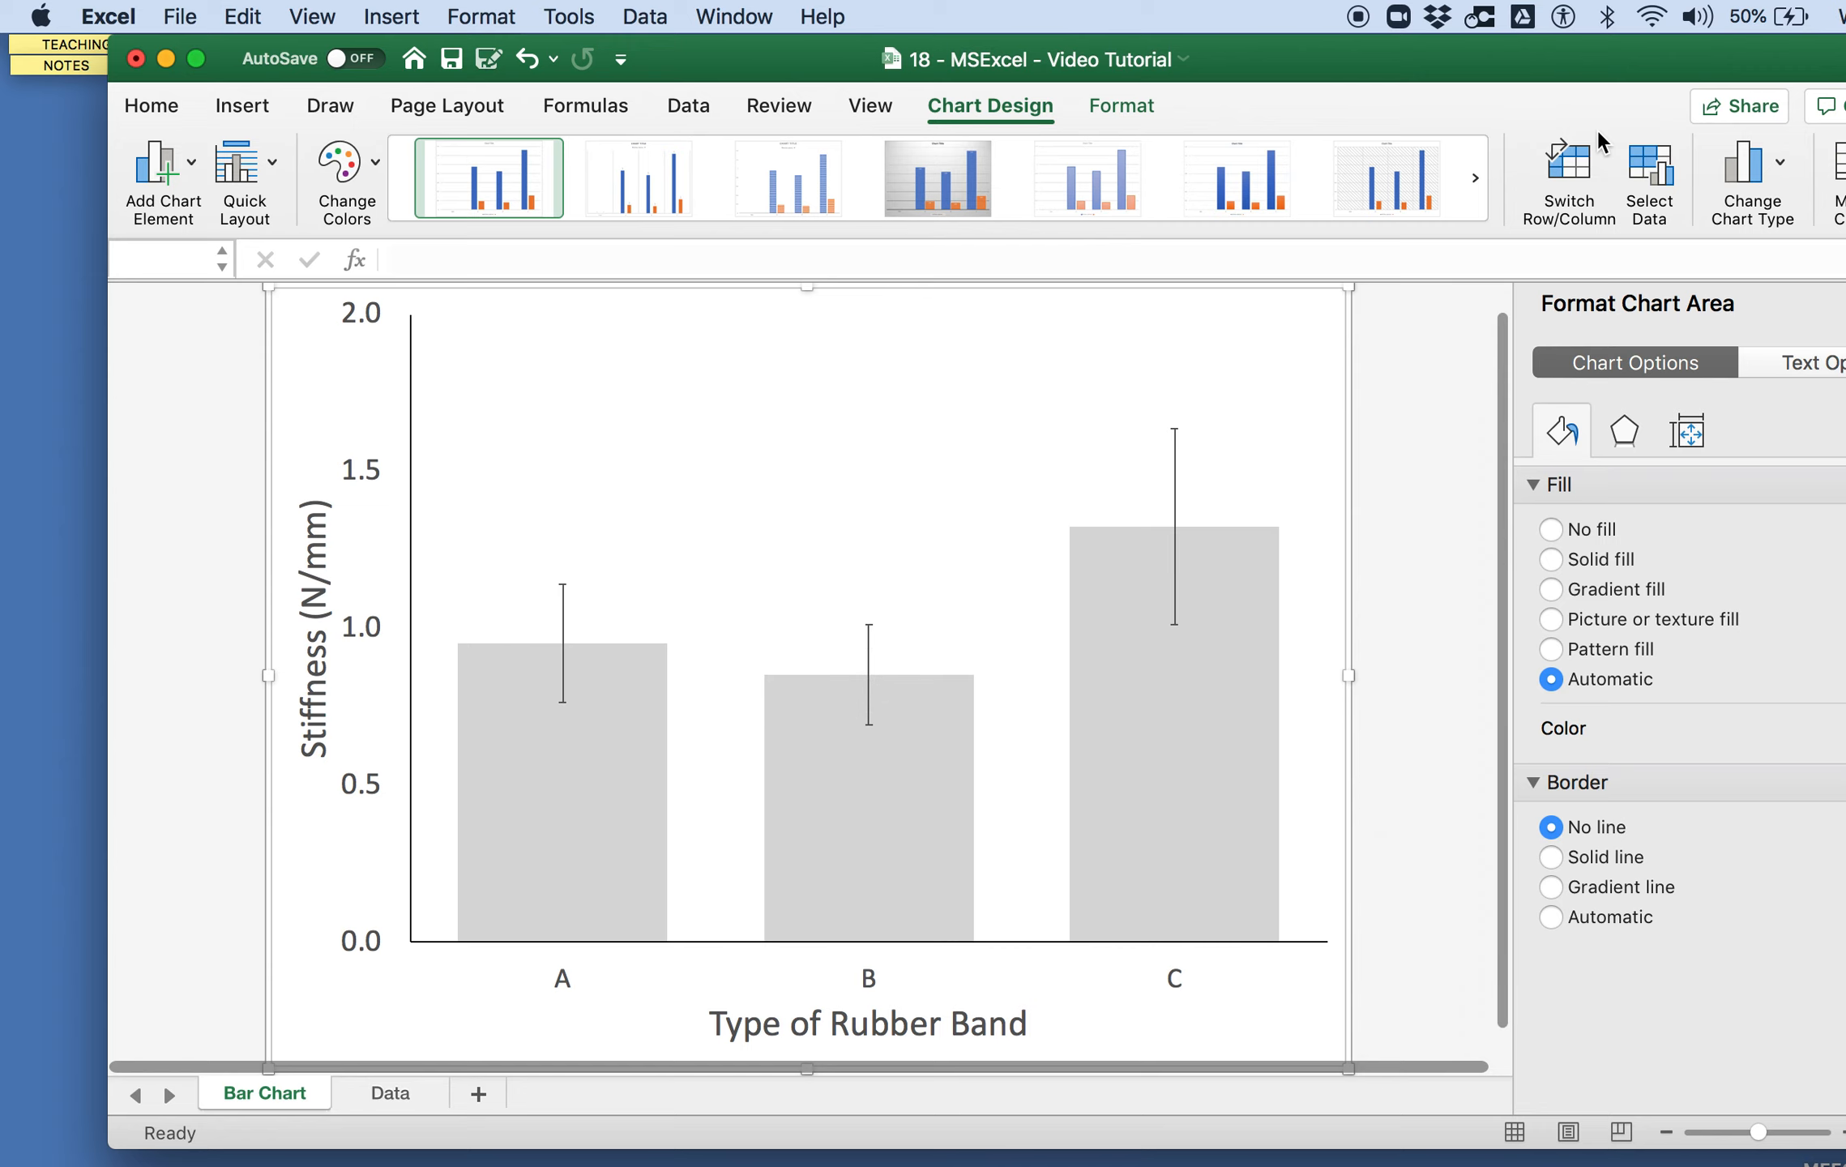
drag(1571, 77, 1498, 77)
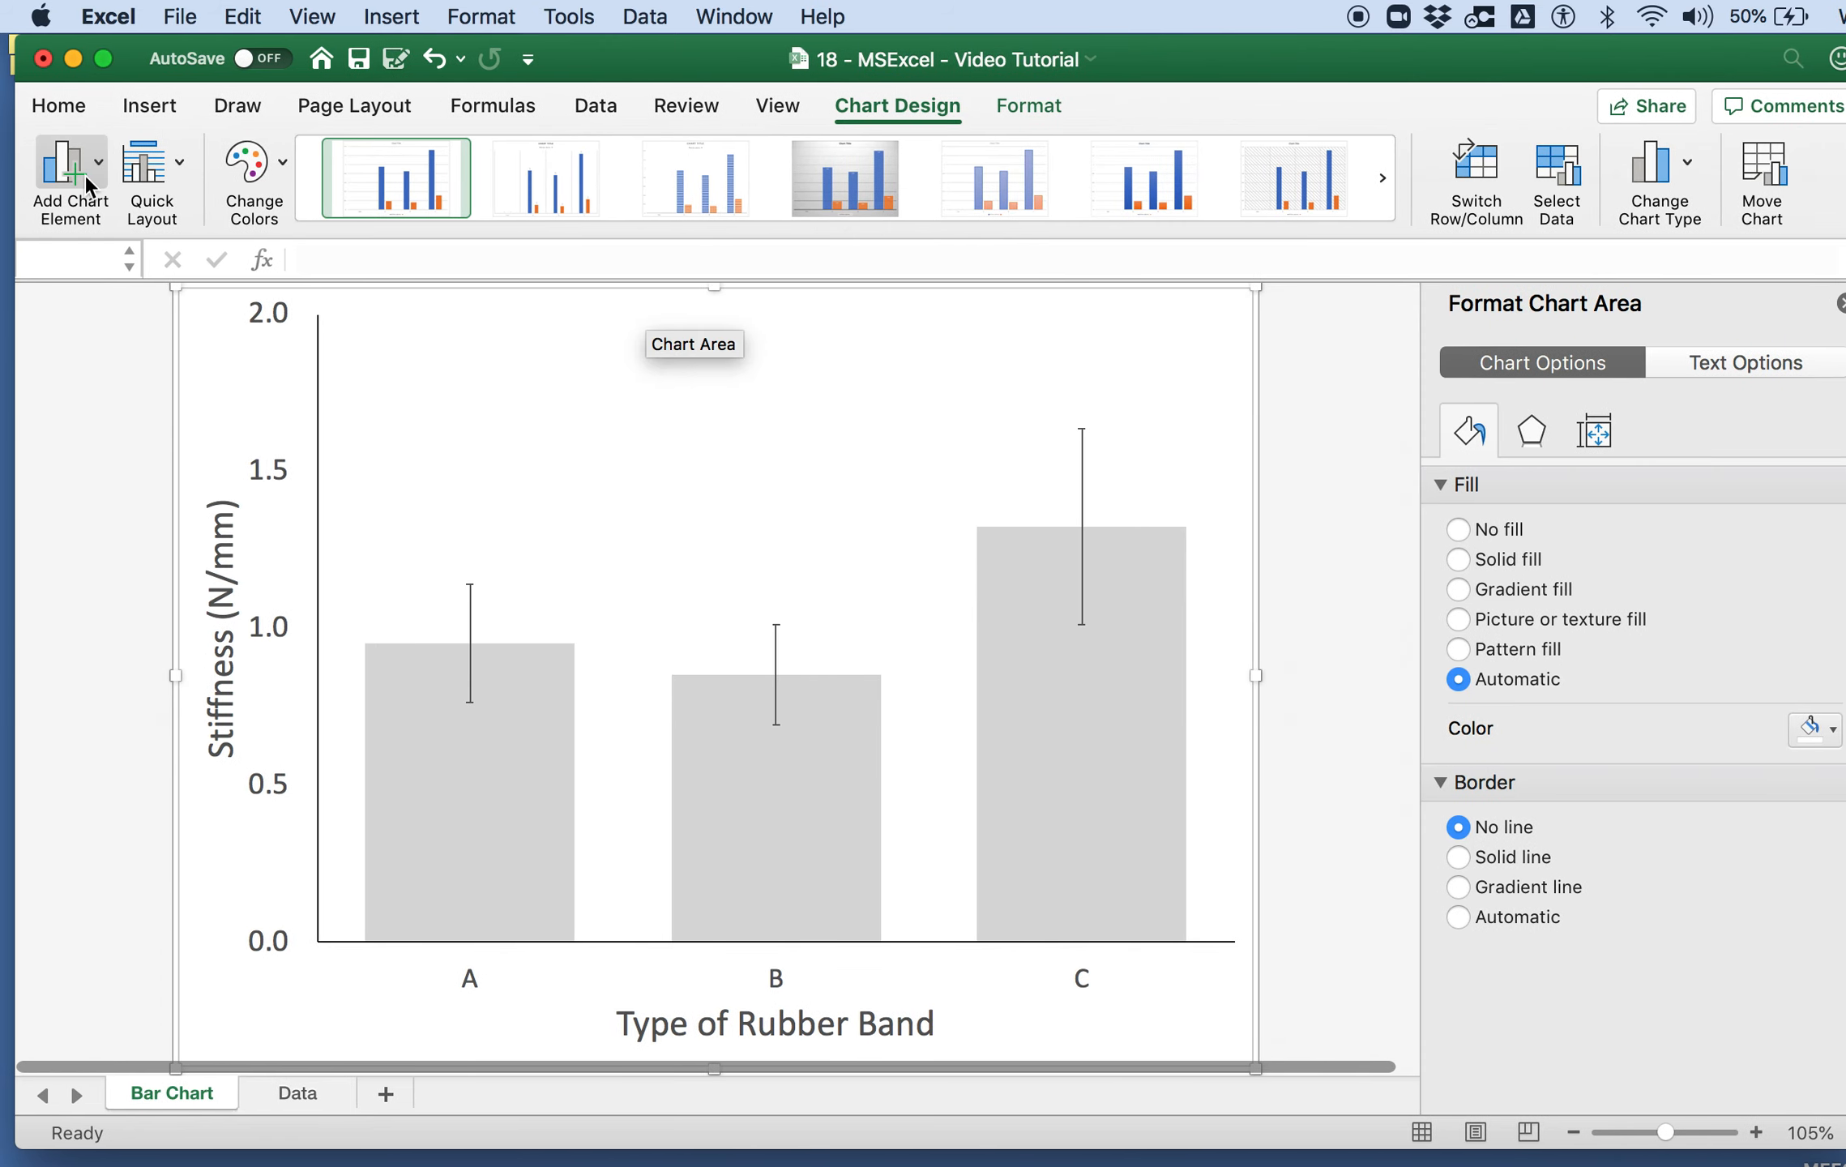
Step: Draw a horizontal line about 2.99 inches long above the error bars of bars A and B
click(77, 118)
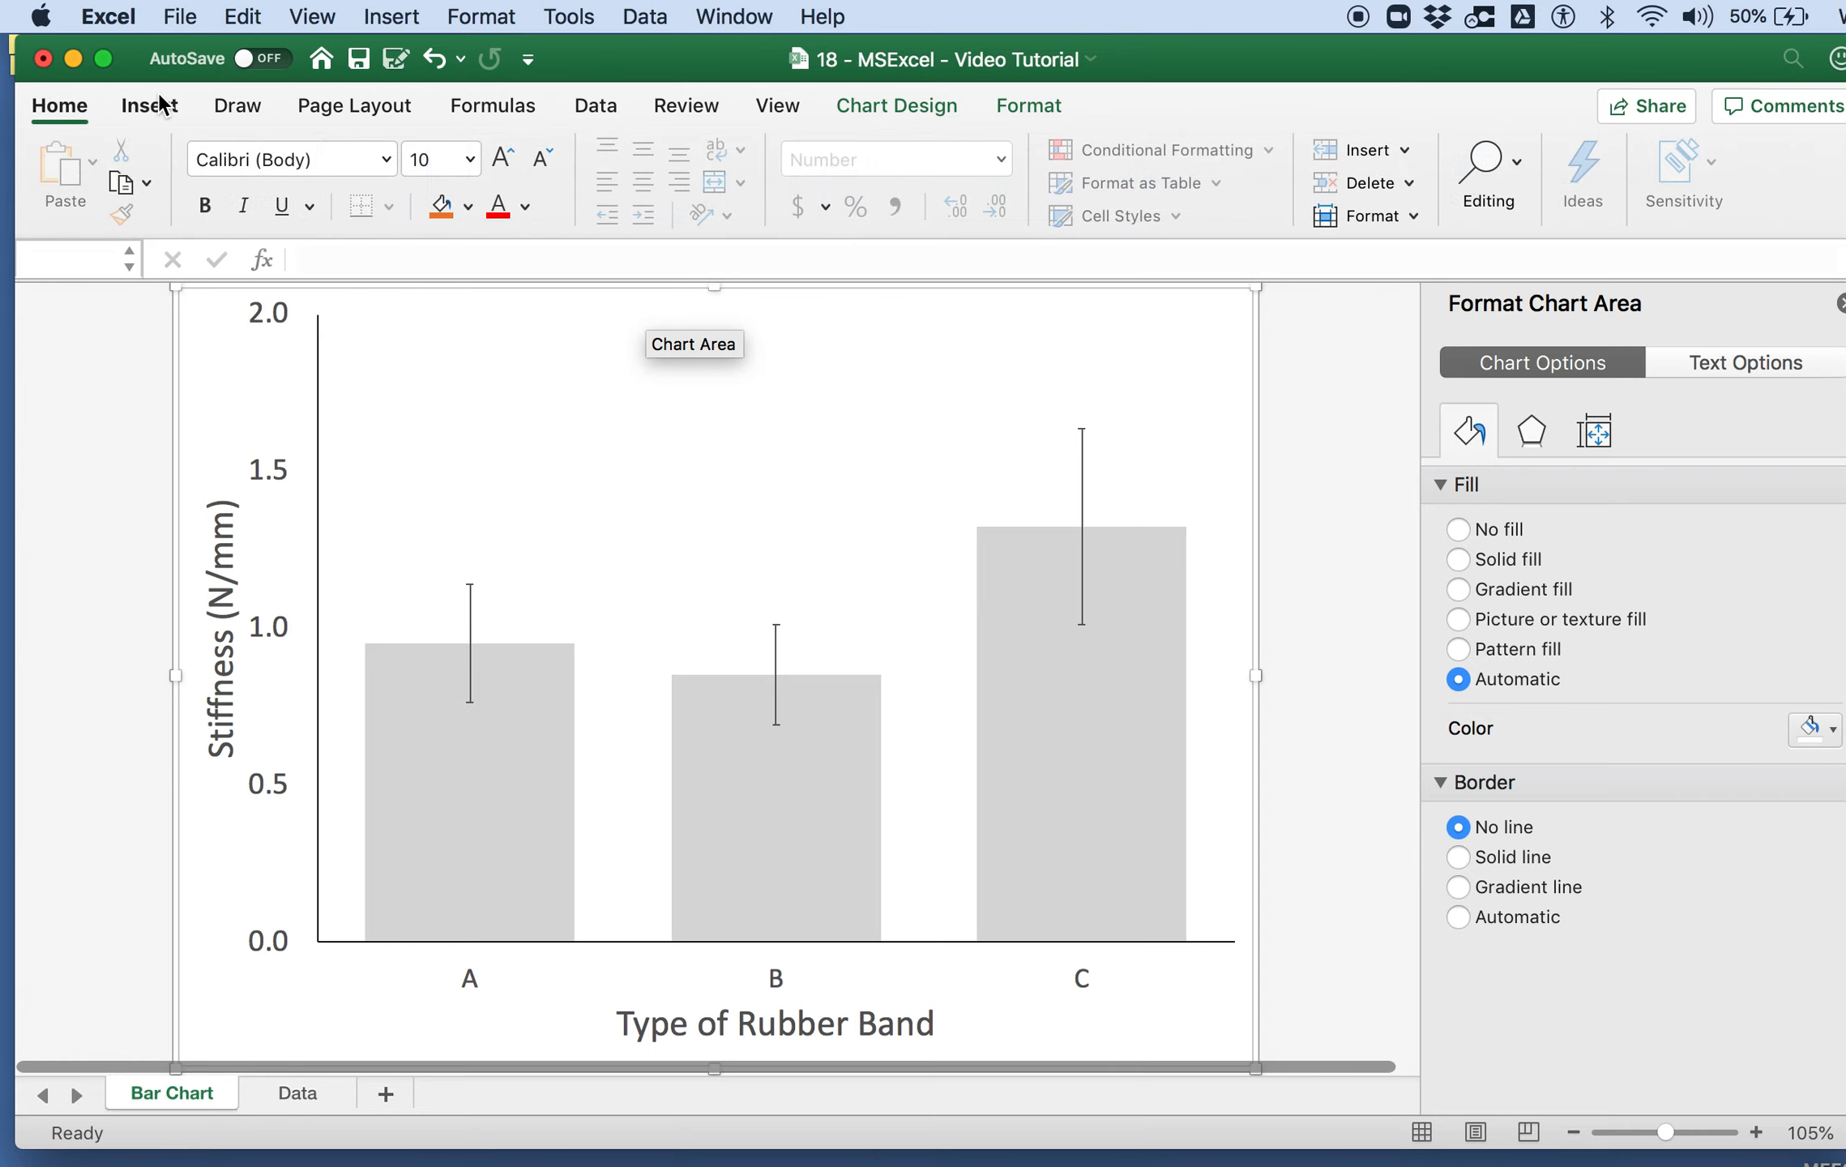
click(159, 104)
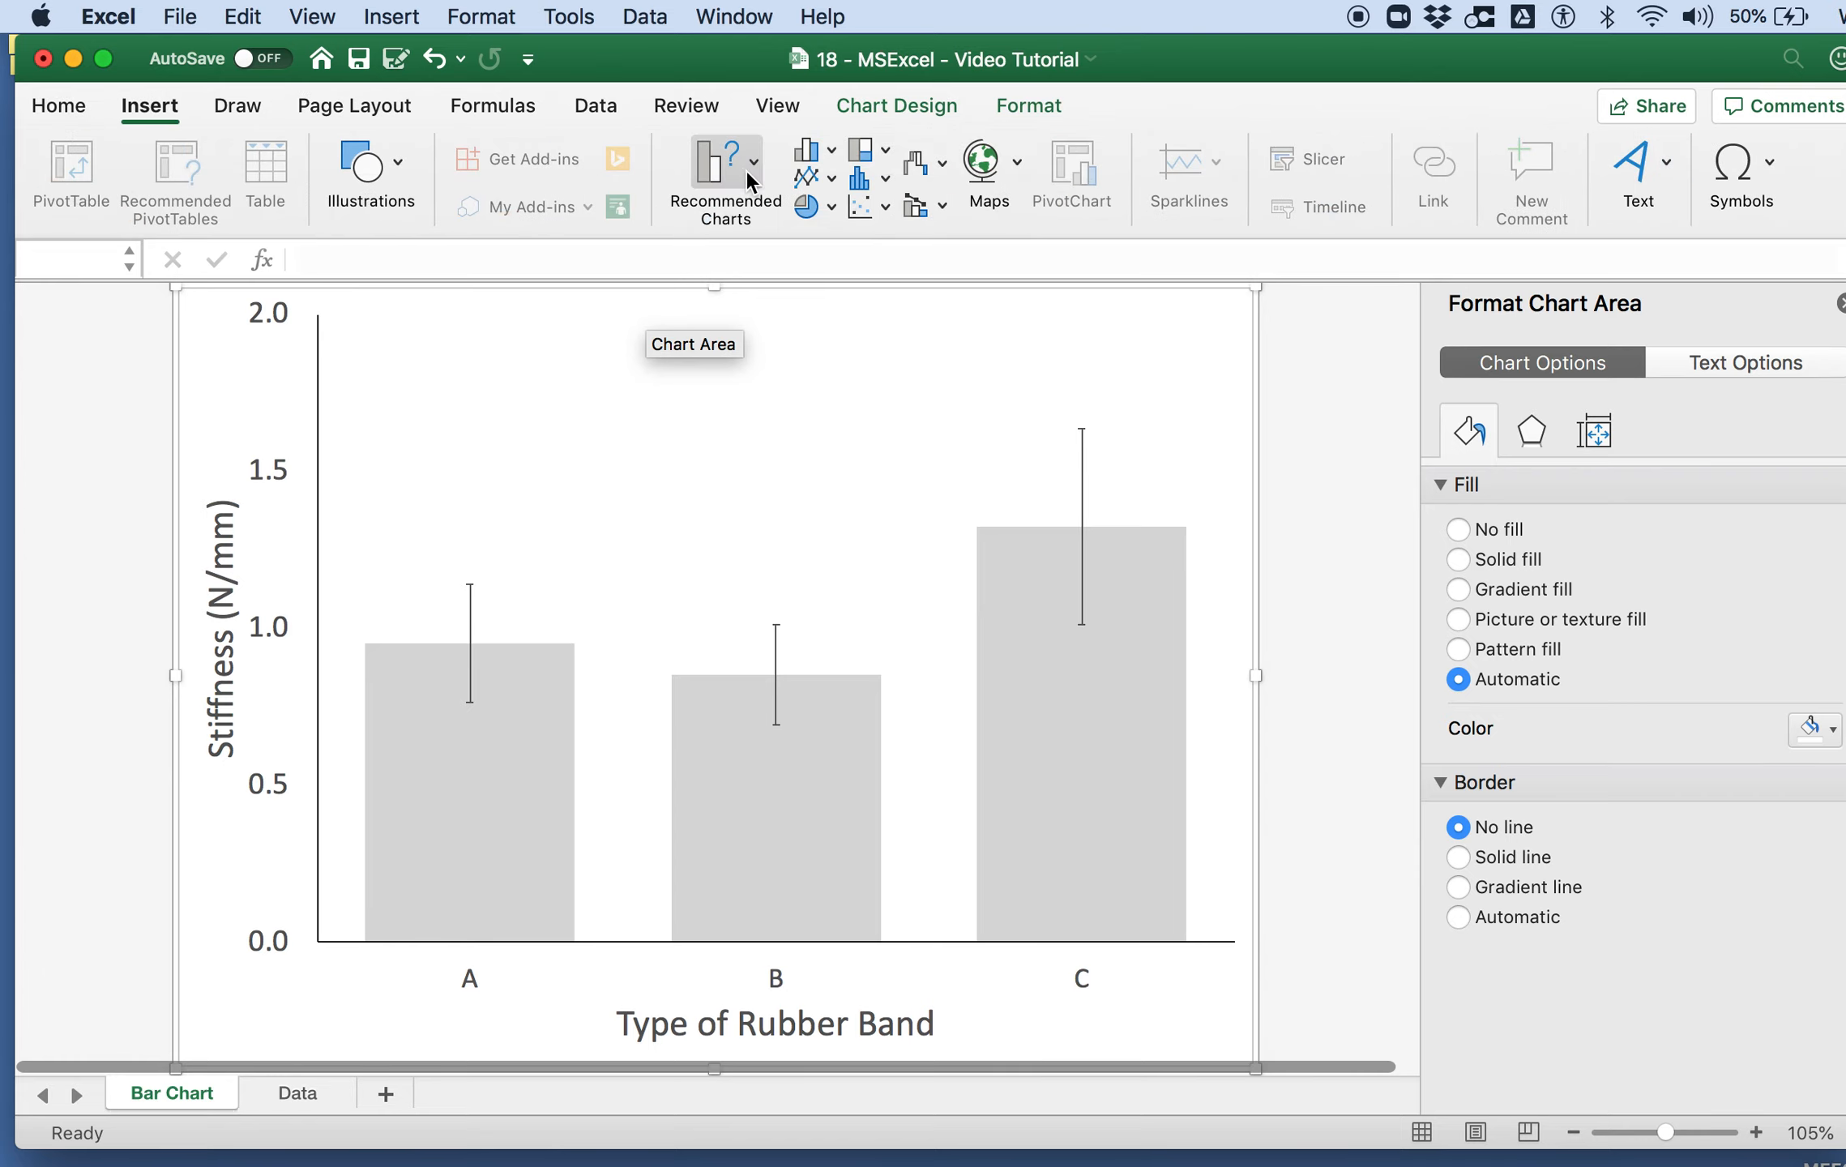
click(406, 179)
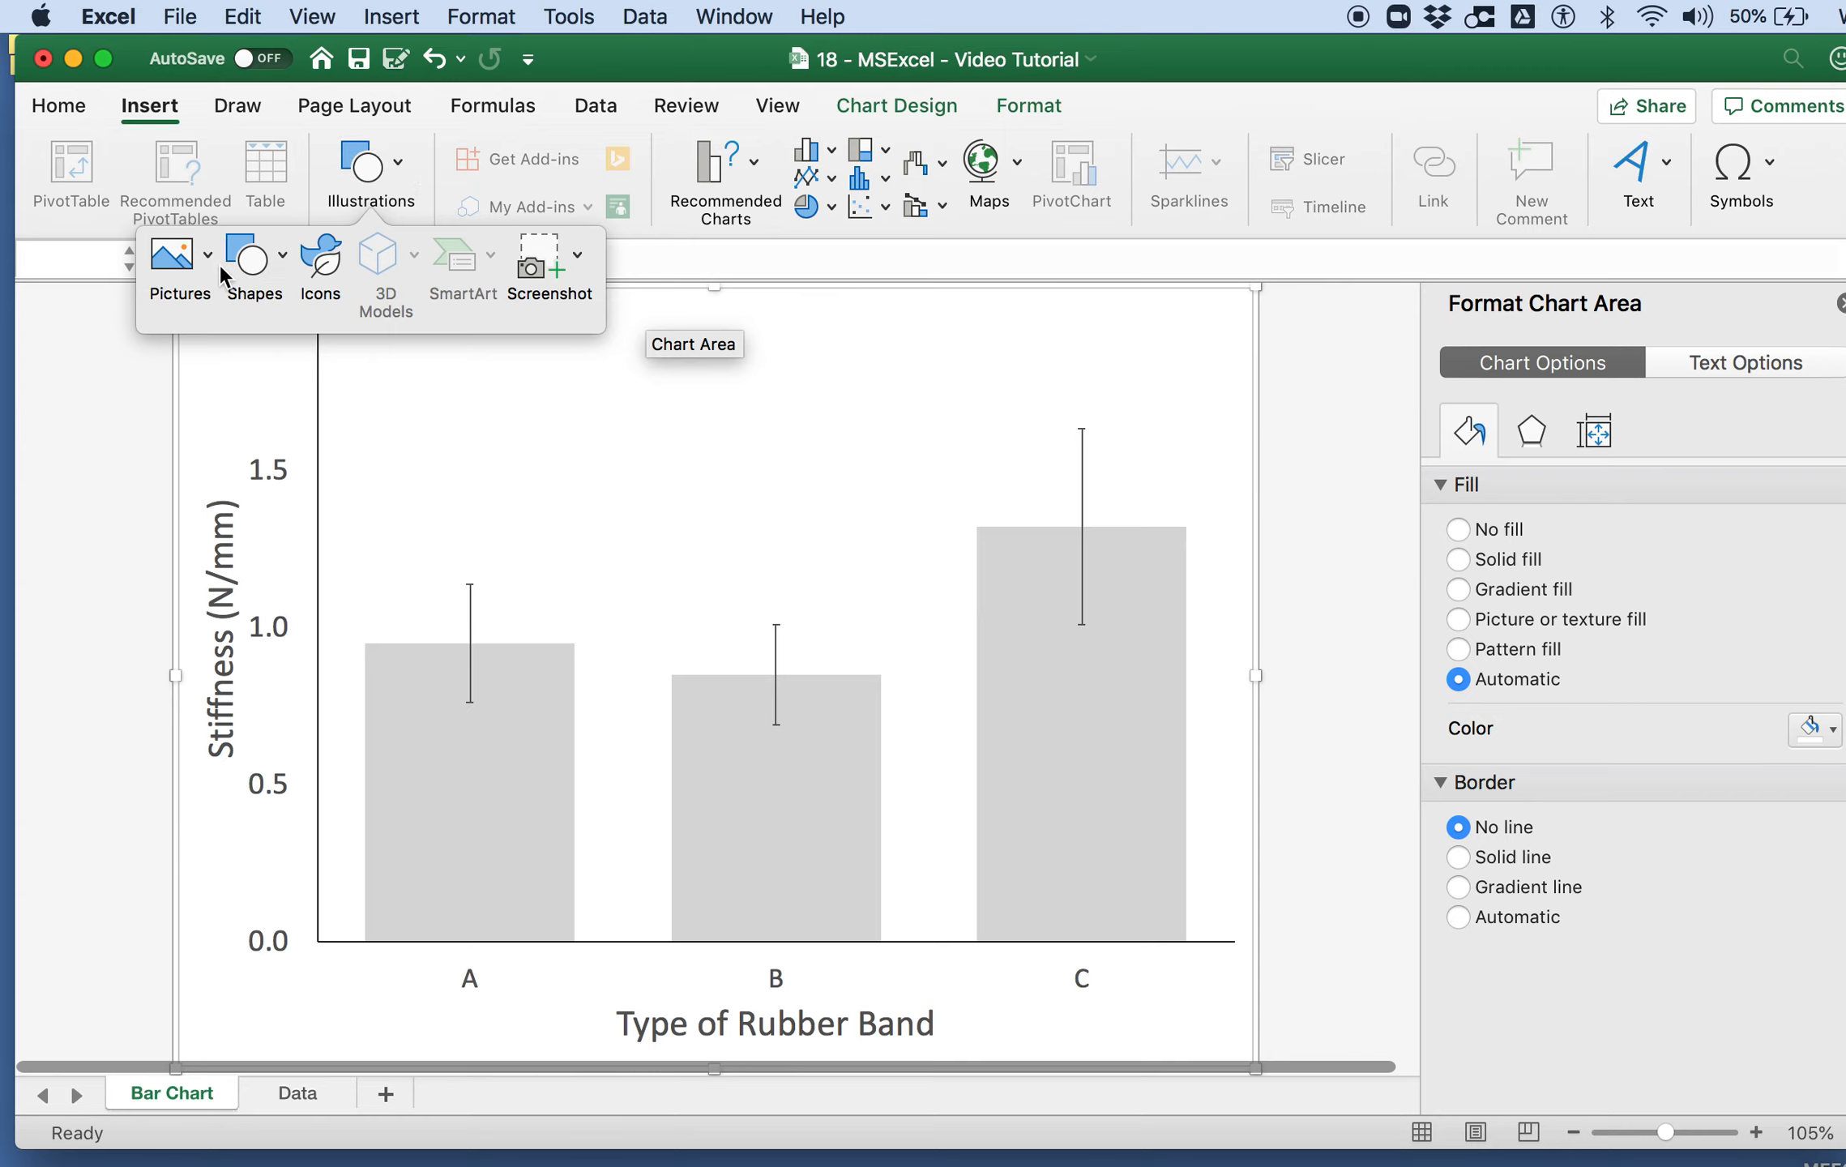
click(276, 258)
click(308, 357)
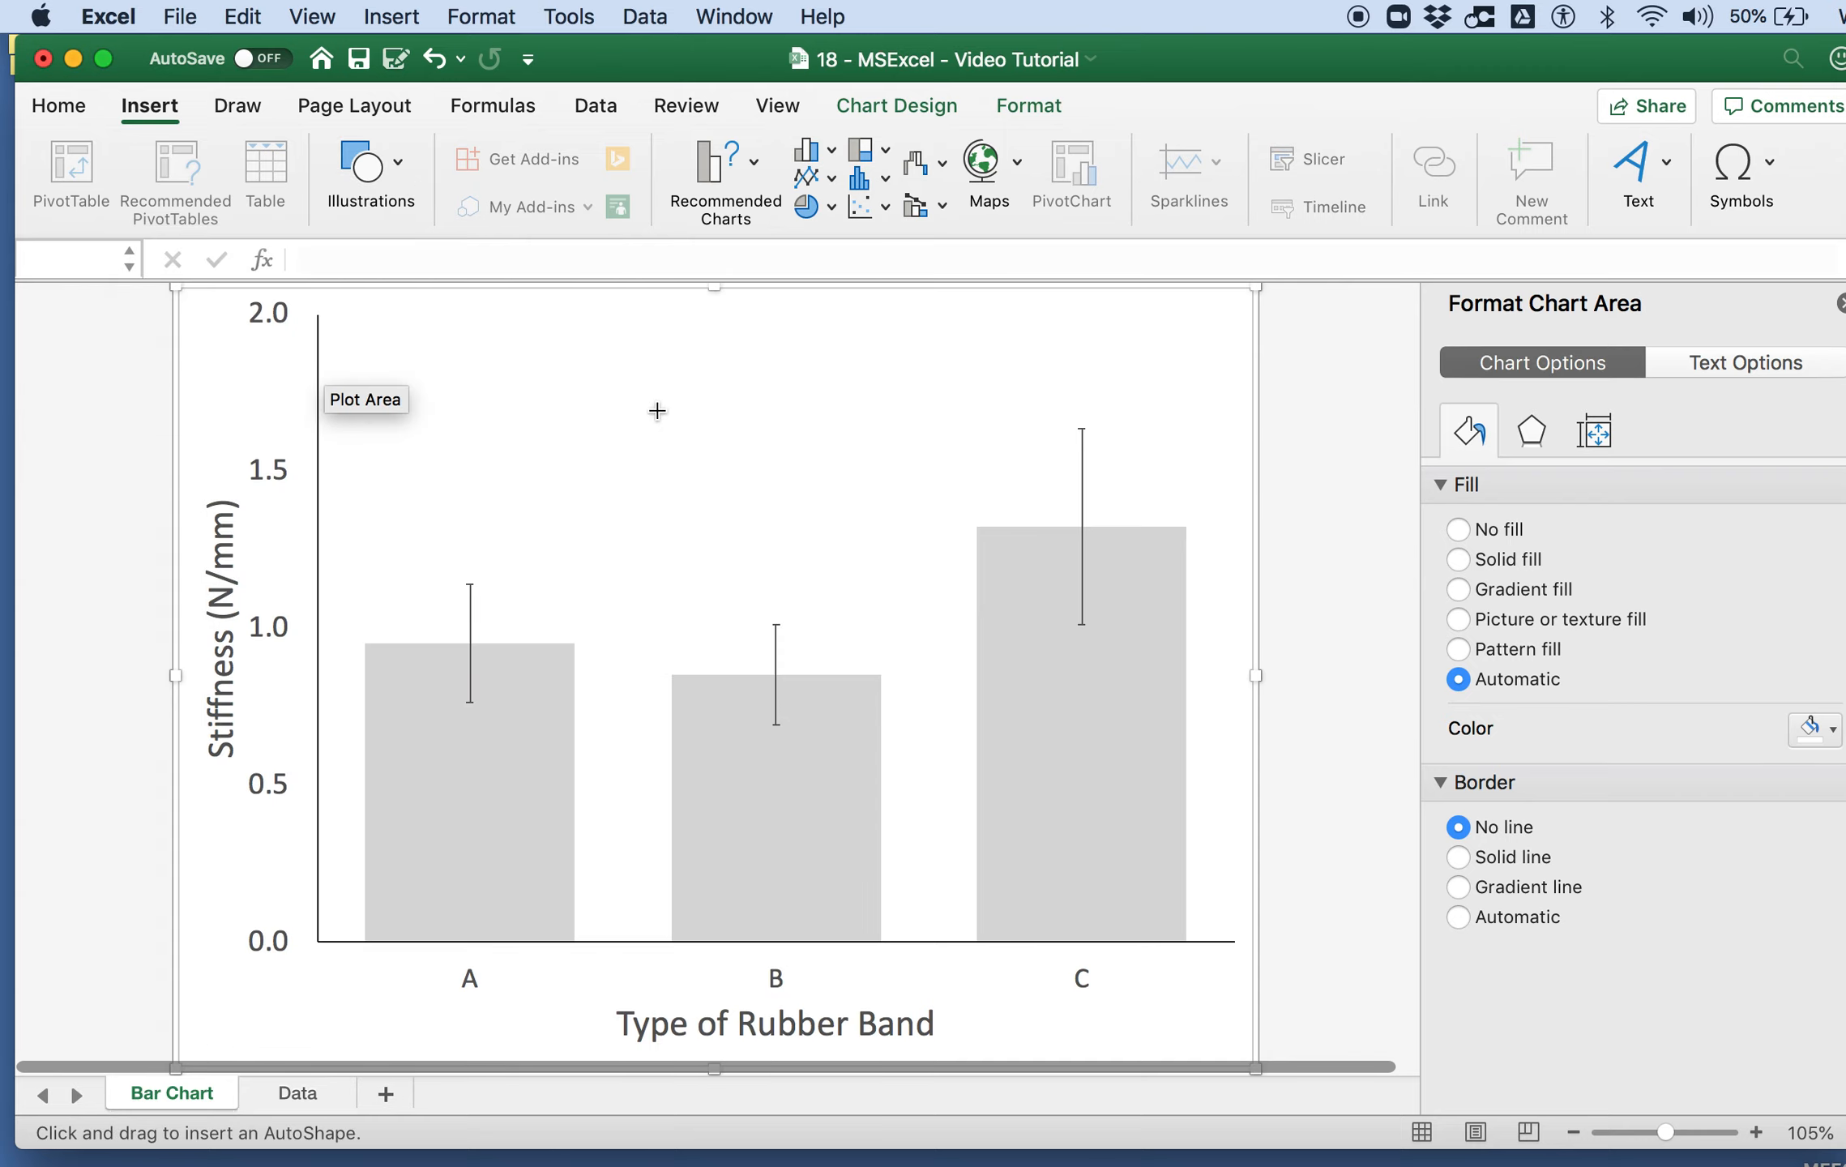
drag(442, 512, 779, 513)
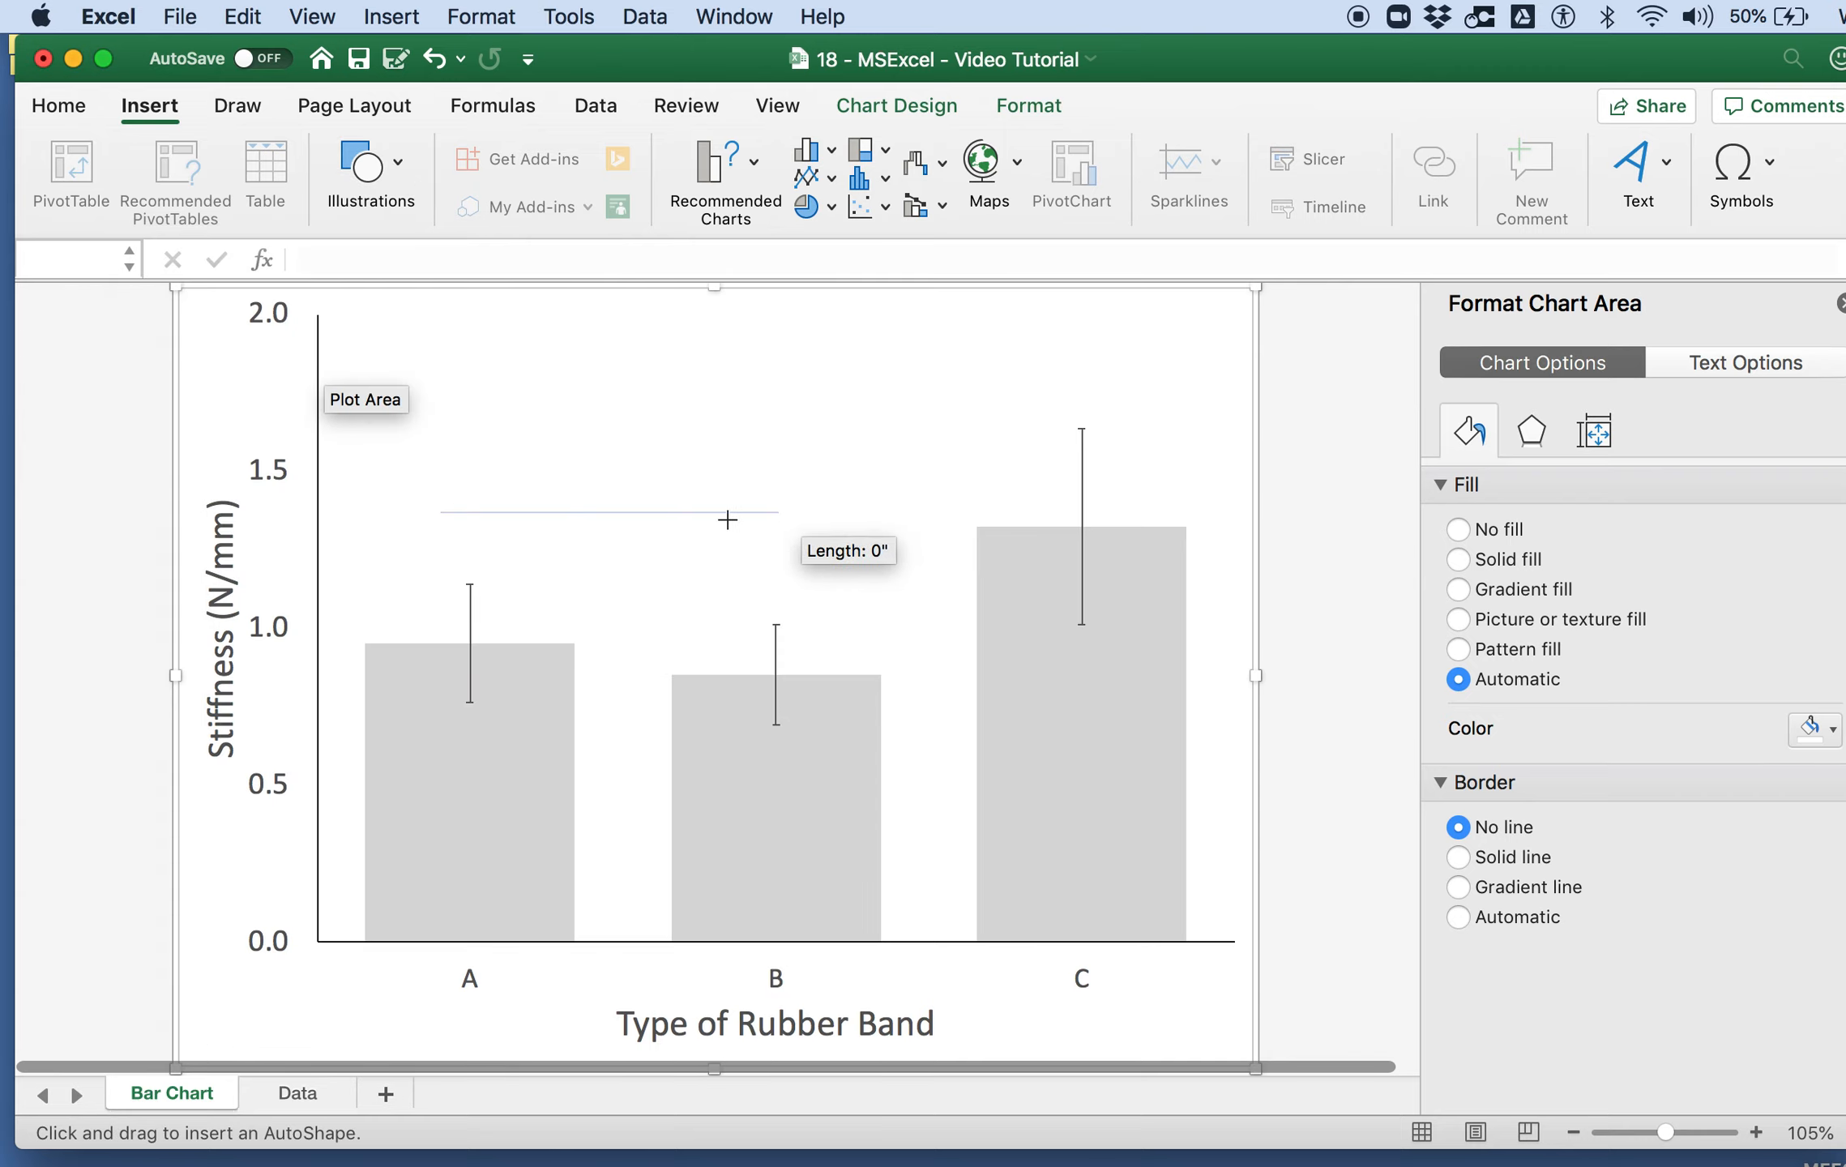
mouse_move(664, 512)
mouse_down()
mouse_move(668, 539)
mouse_move(685, 537)
mouse_up()
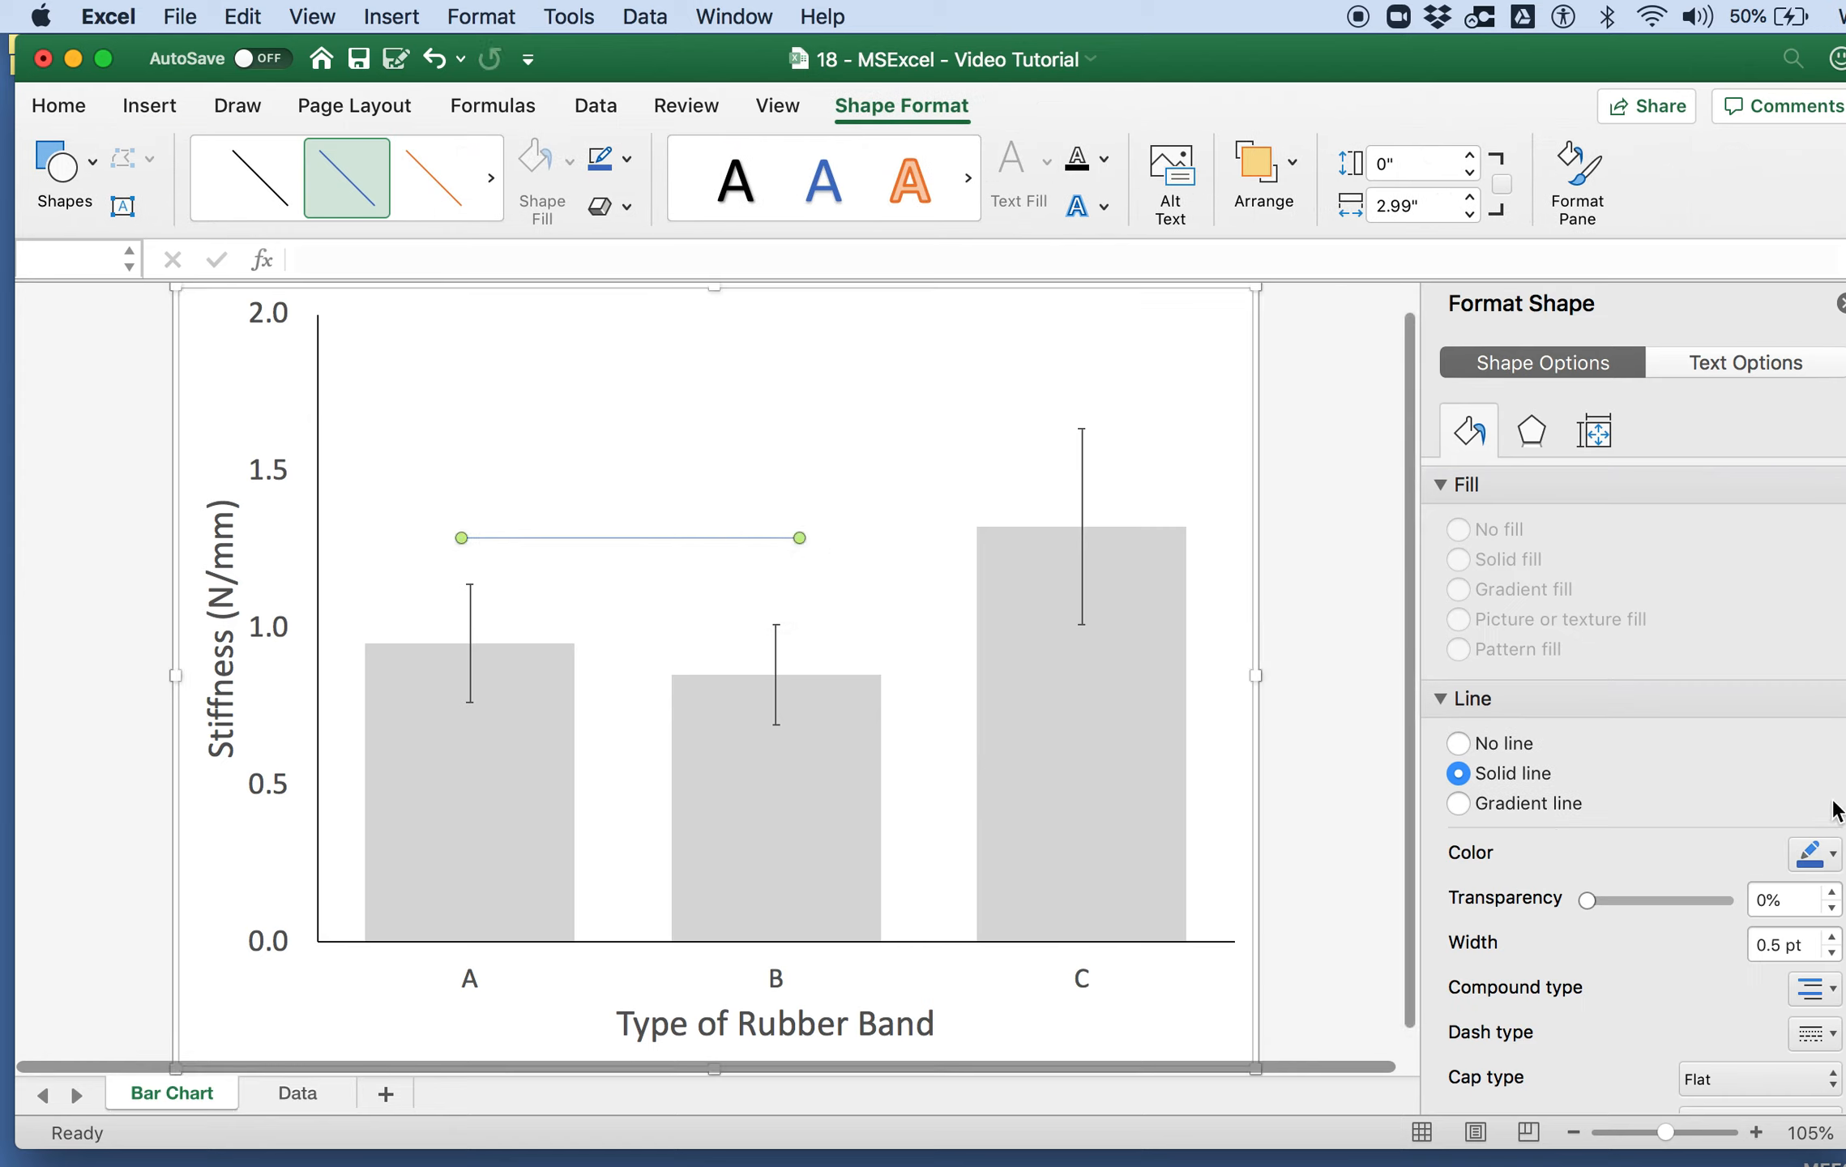
Step: Format the line above bars A and B as black with a width of 1.25 pt
click(1815, 852)
click(1837, 938)
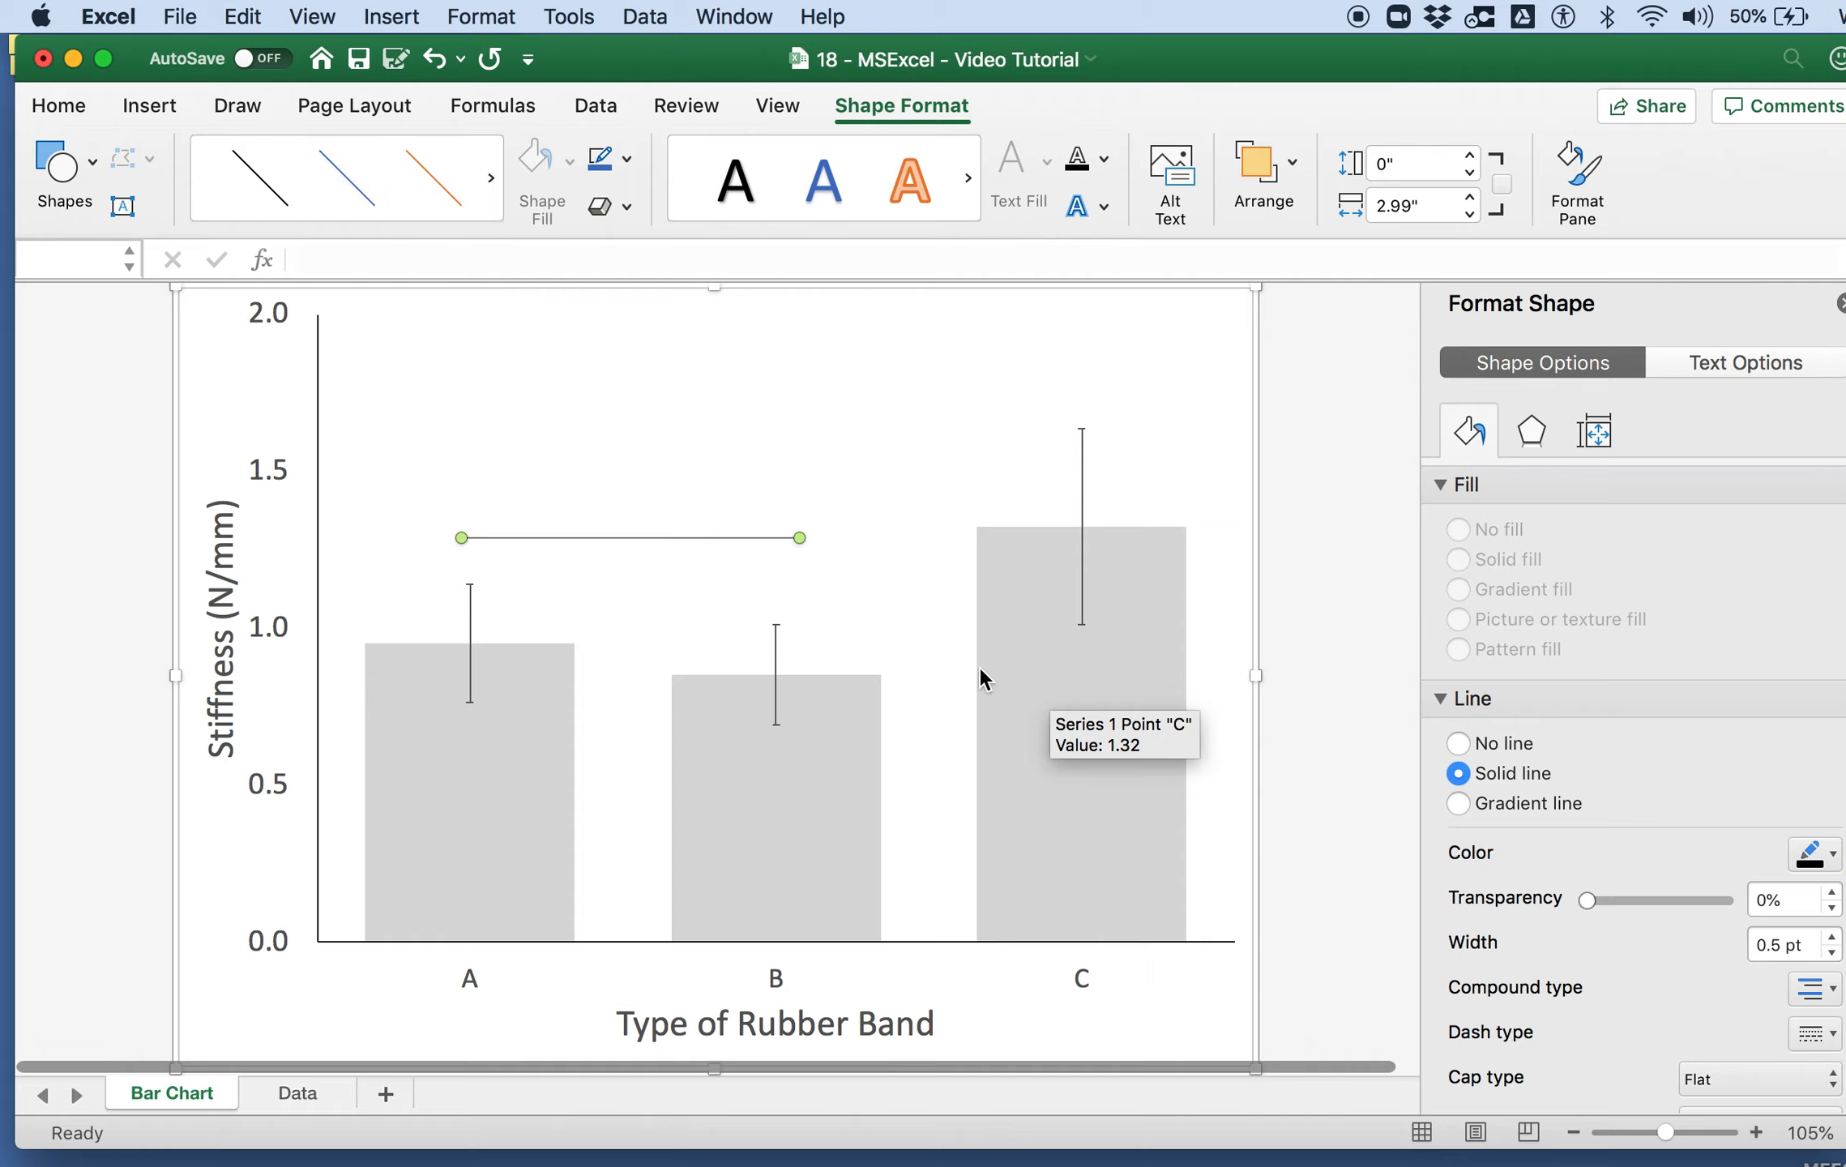
click(1832, 936)
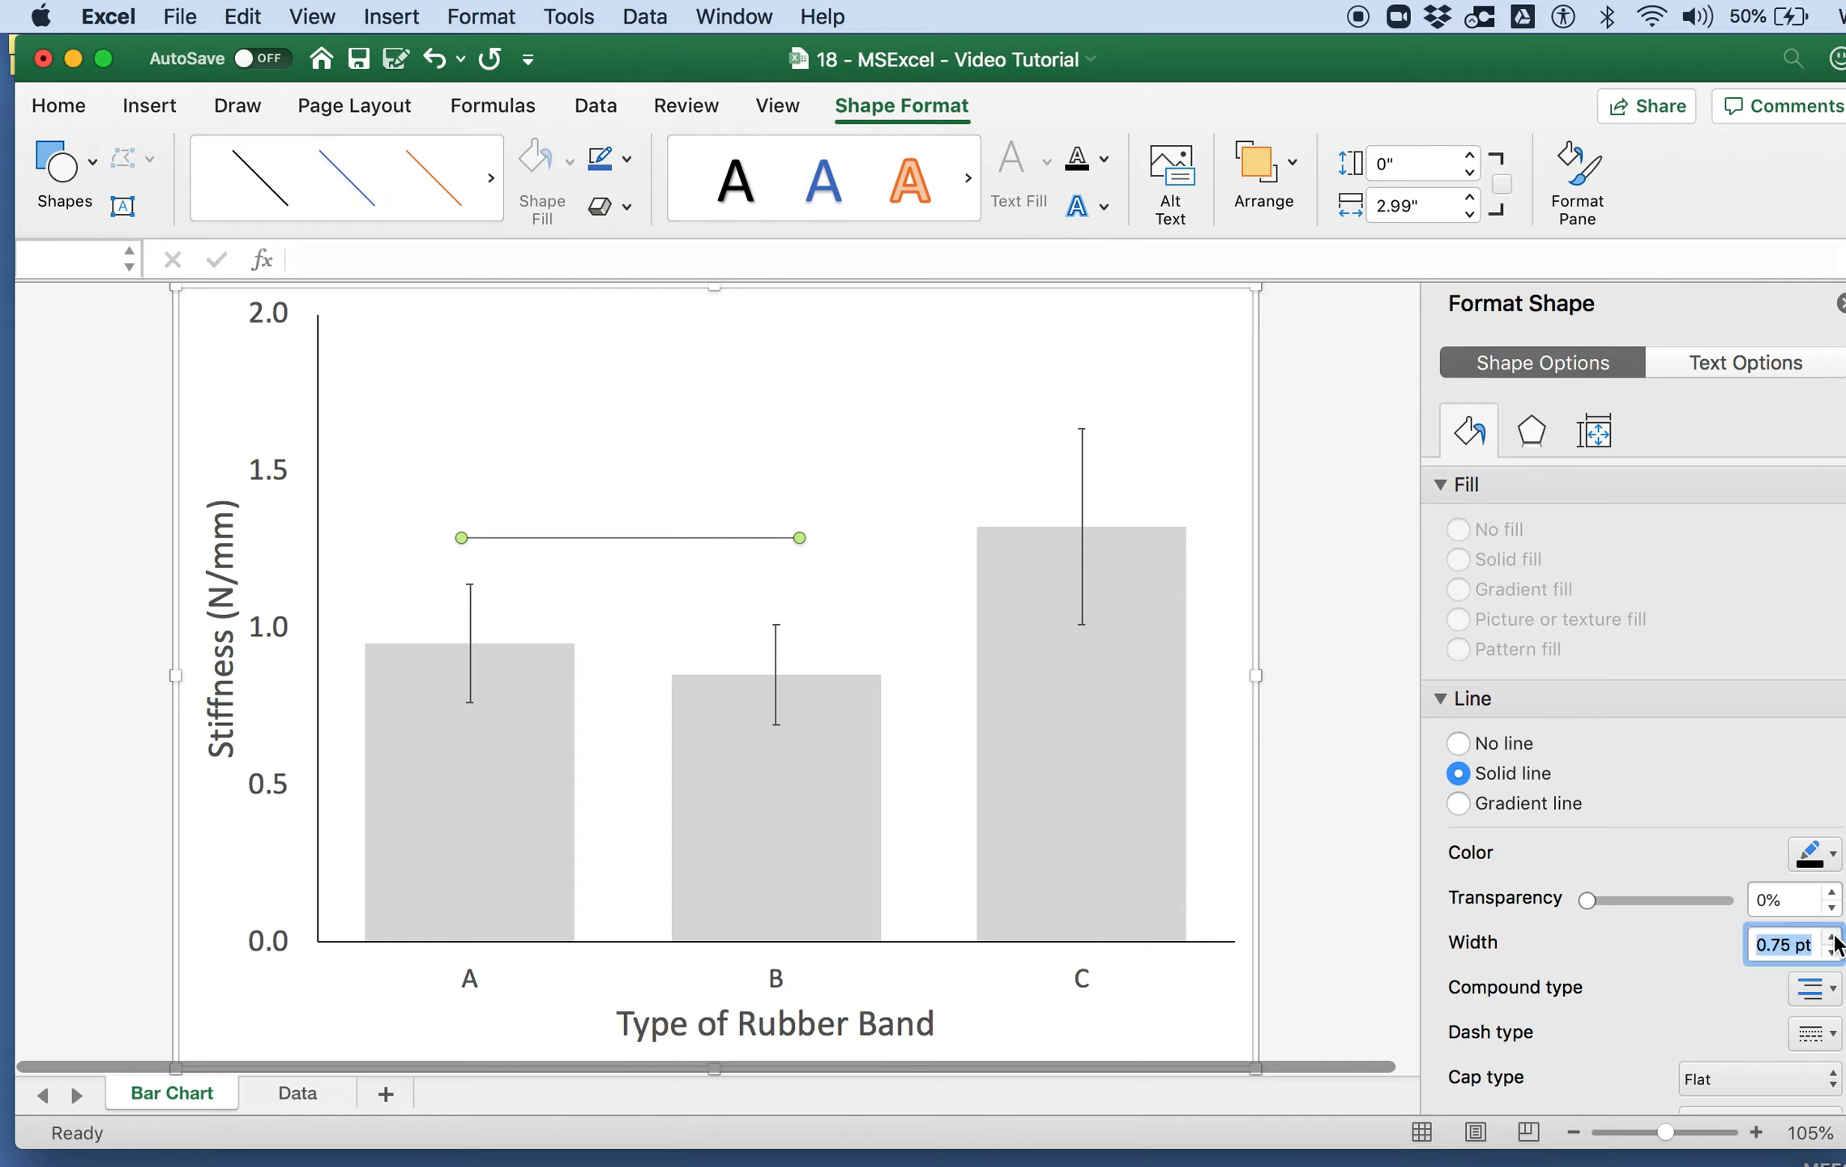
click(1832, 936)
click(1833, 937)
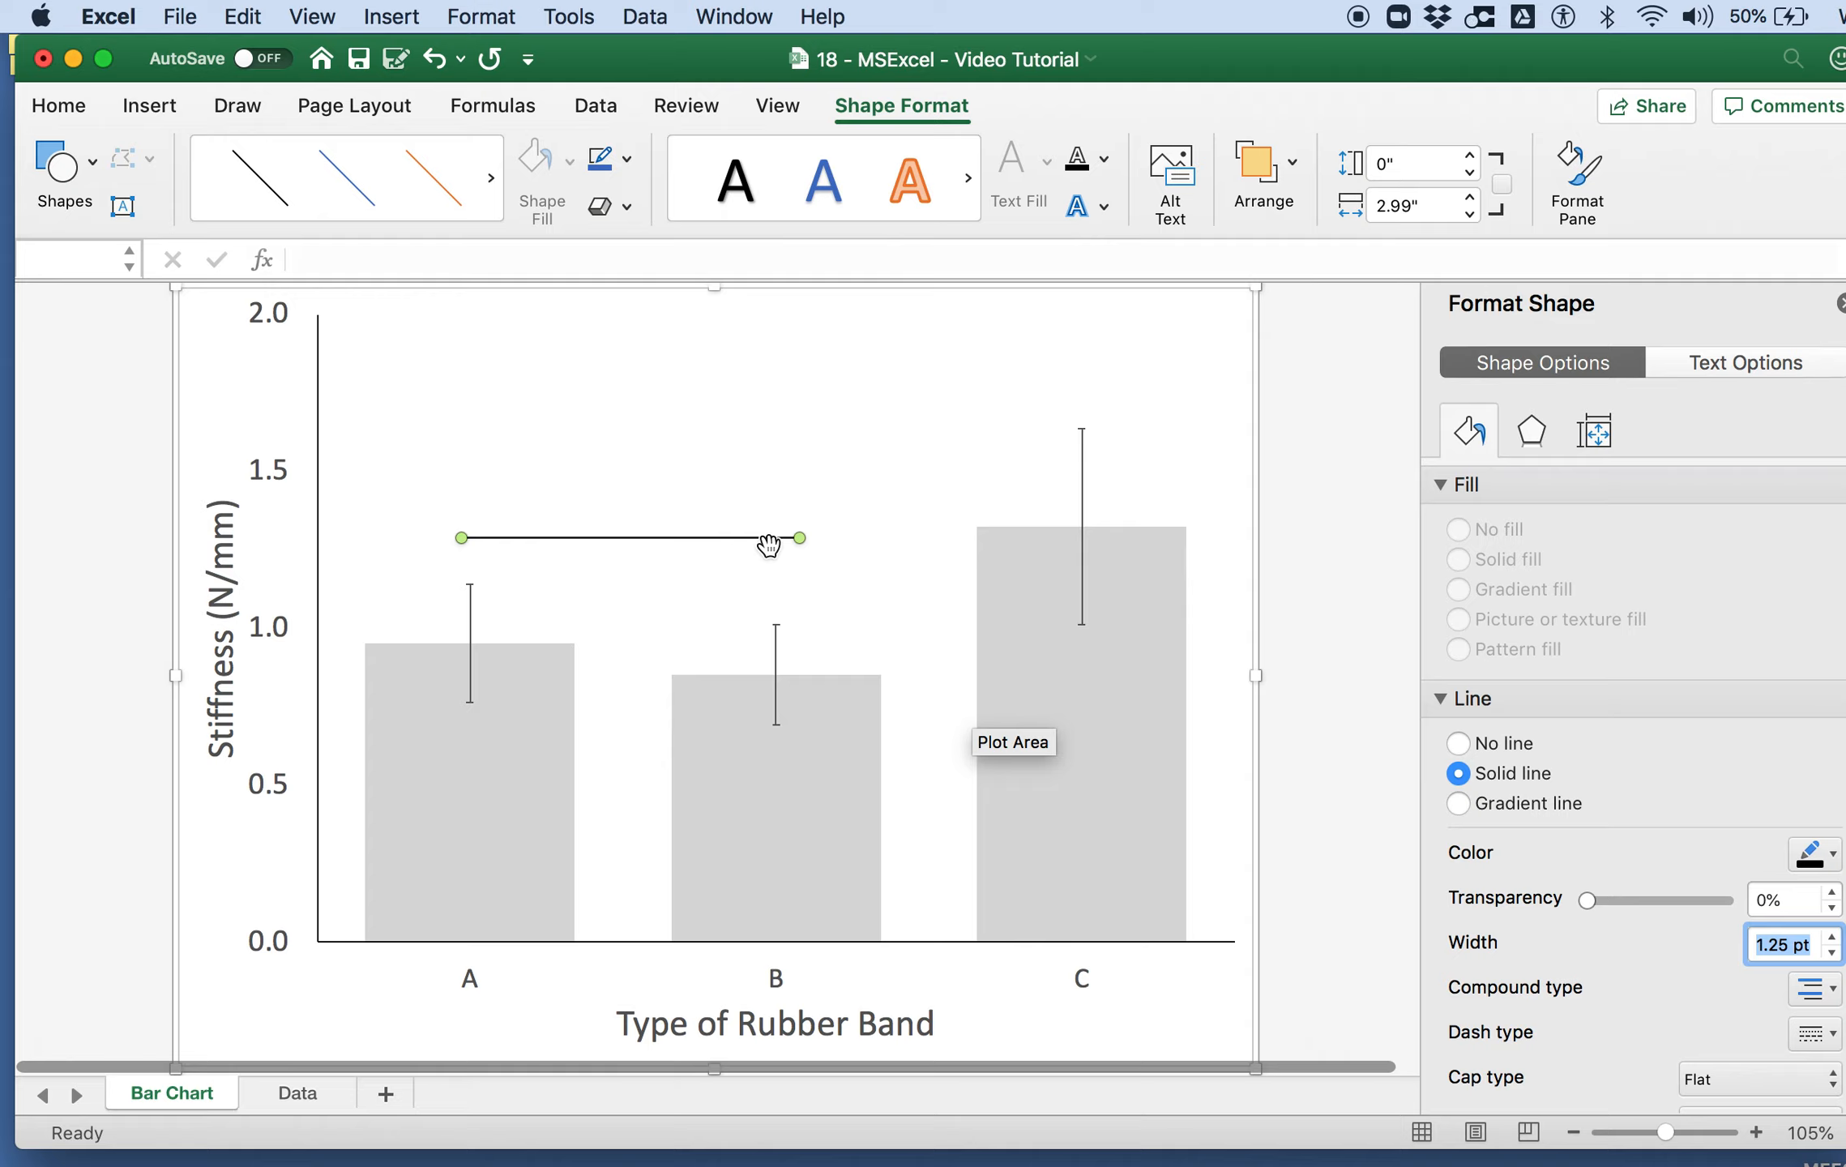
text(1.25 pt)
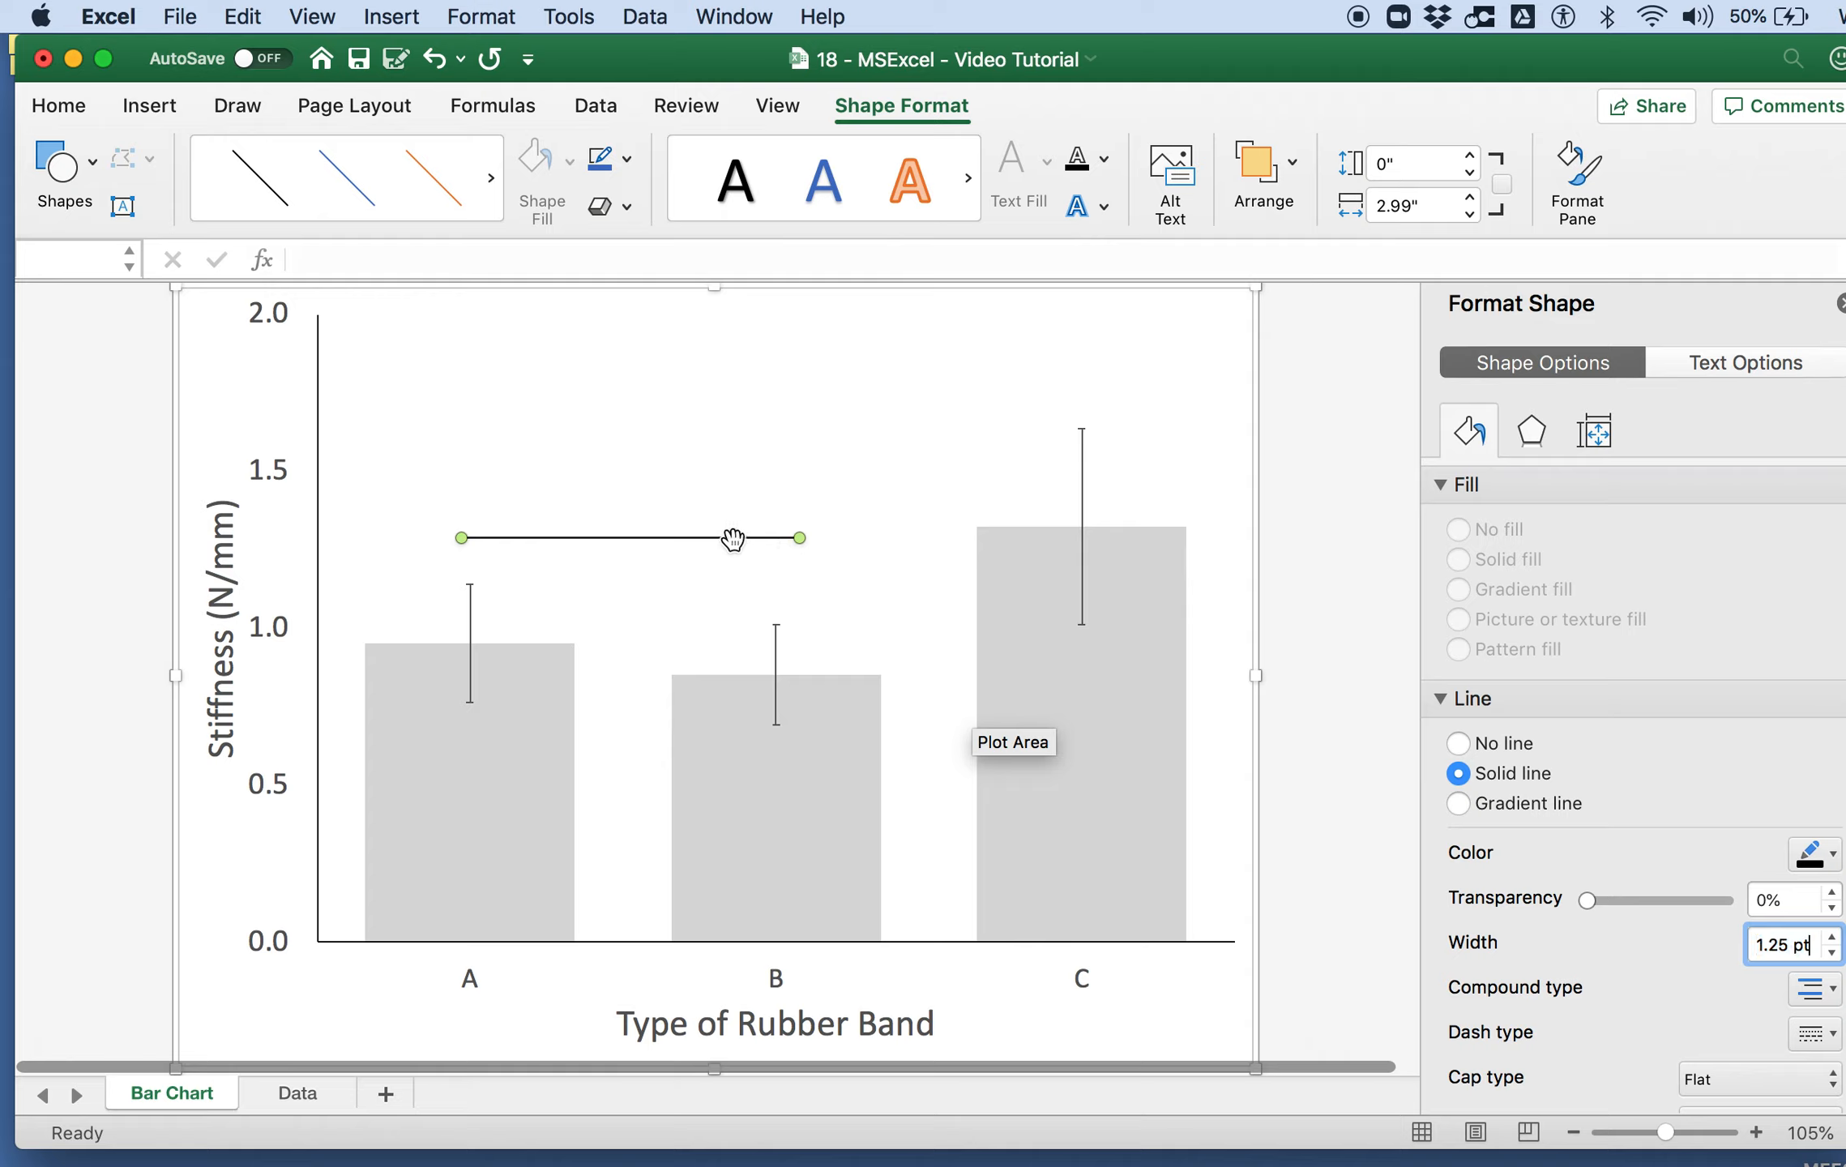
key(Return)
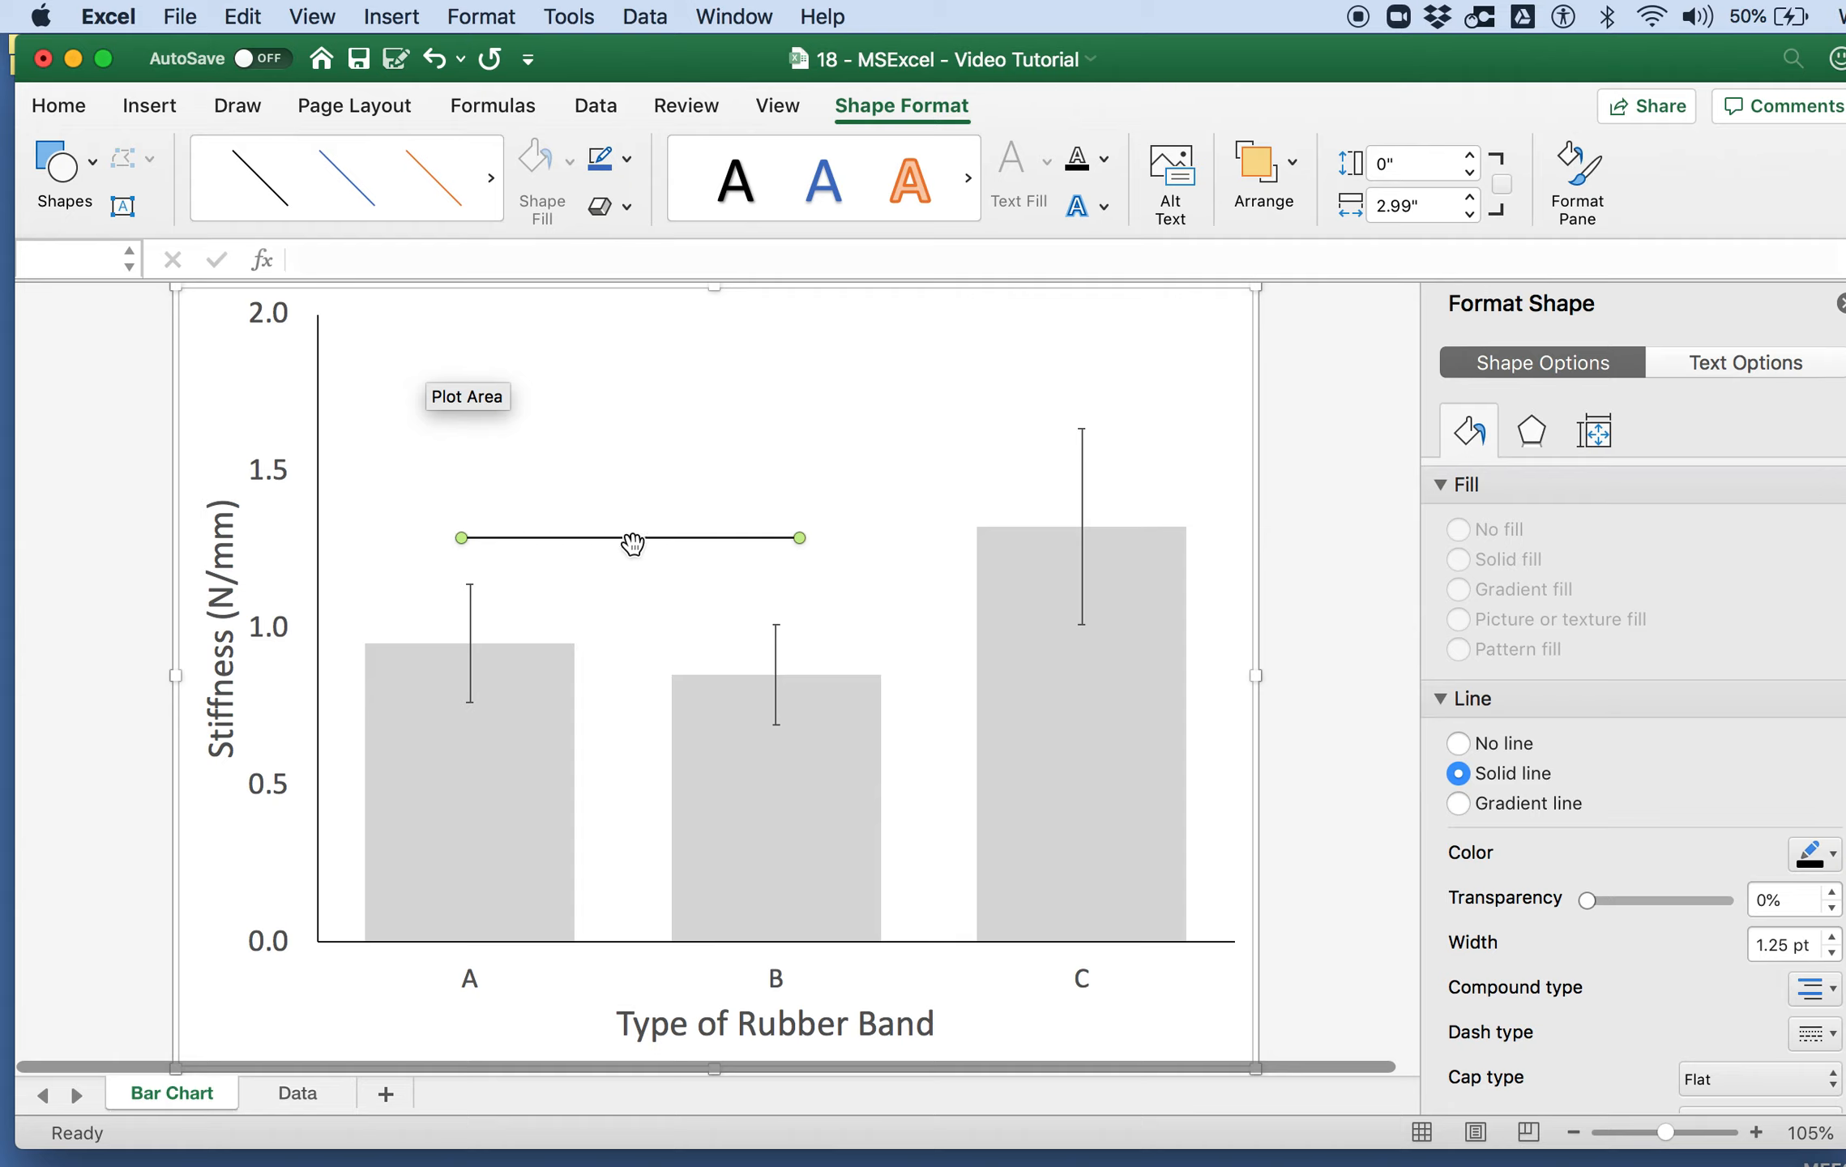
Step: Copy the line to build a bracket: a top line about 3.87 inches long reaching bar C, and a vertical connector down to the lower line
drag(644, 539, 923, 395)
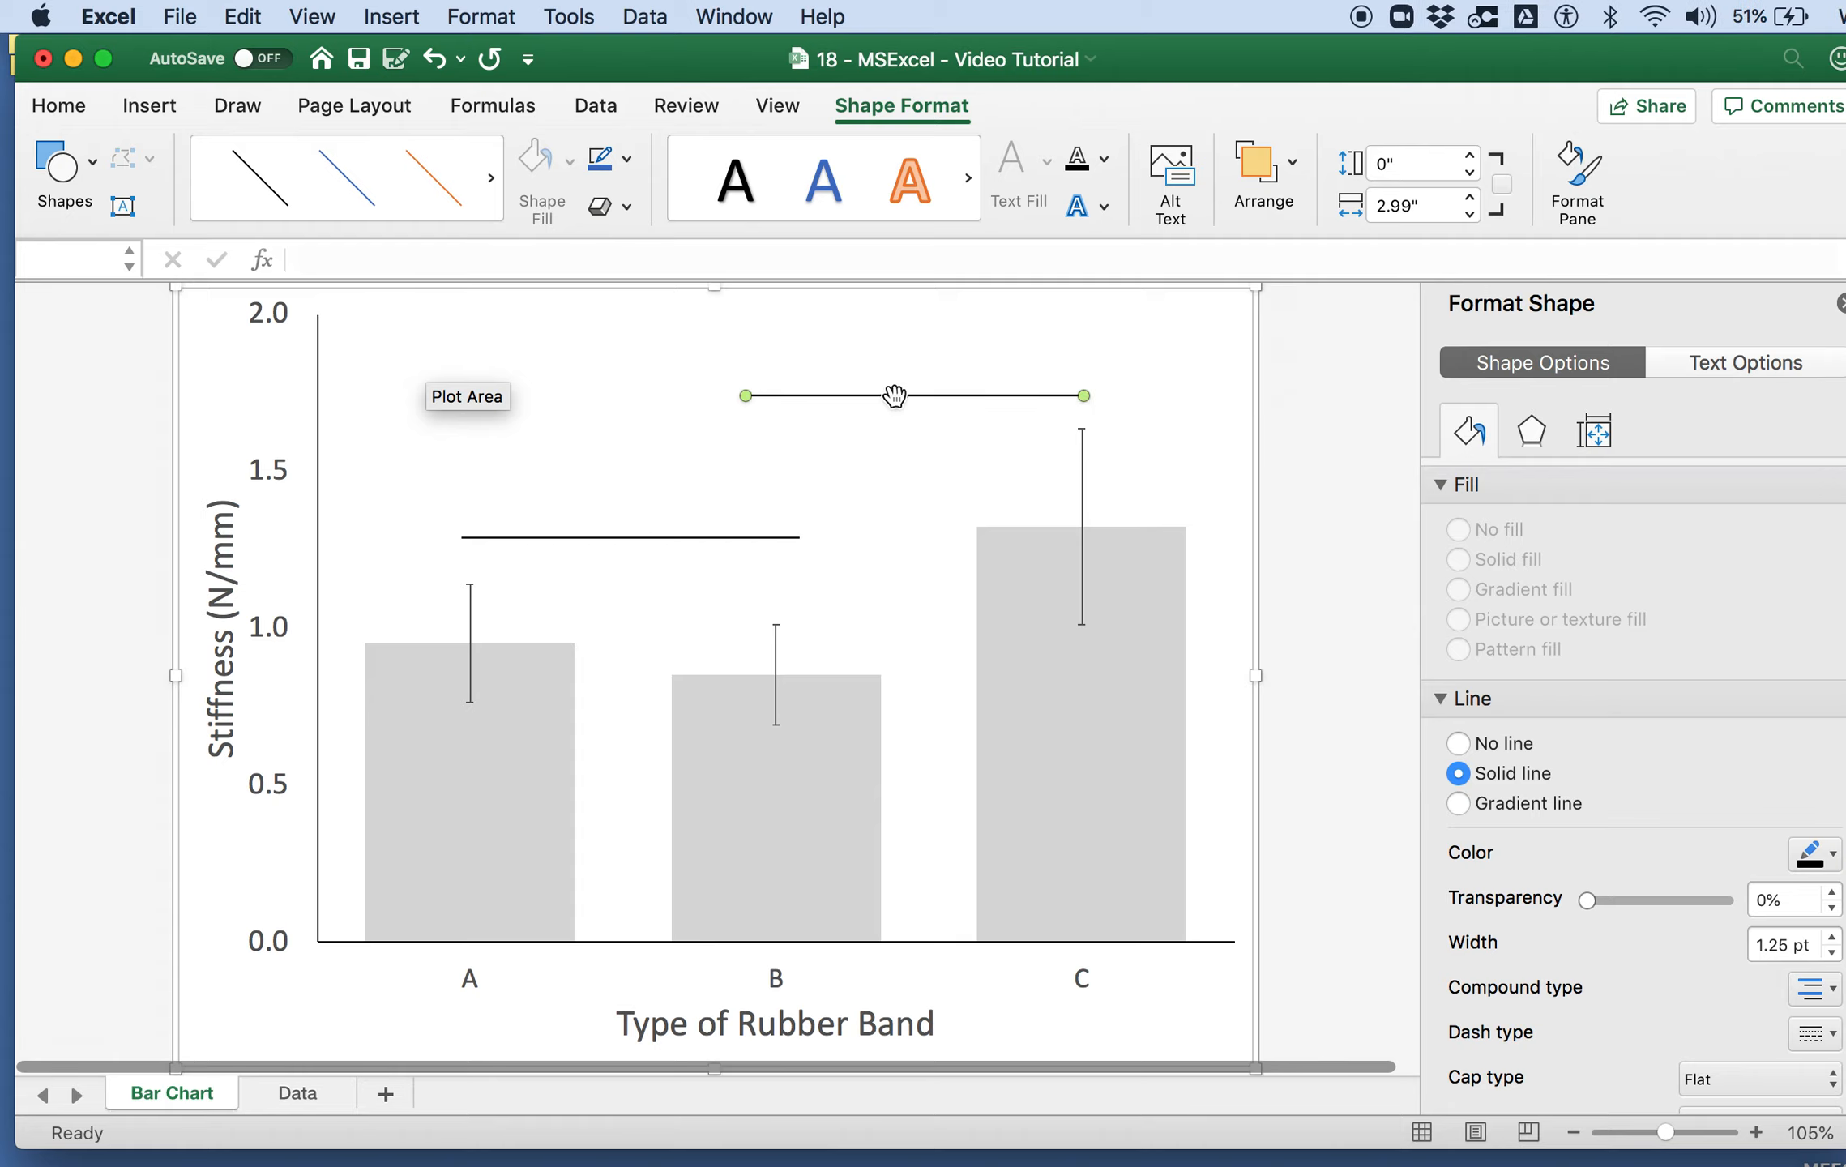
drag(751, 397, 647, 396)
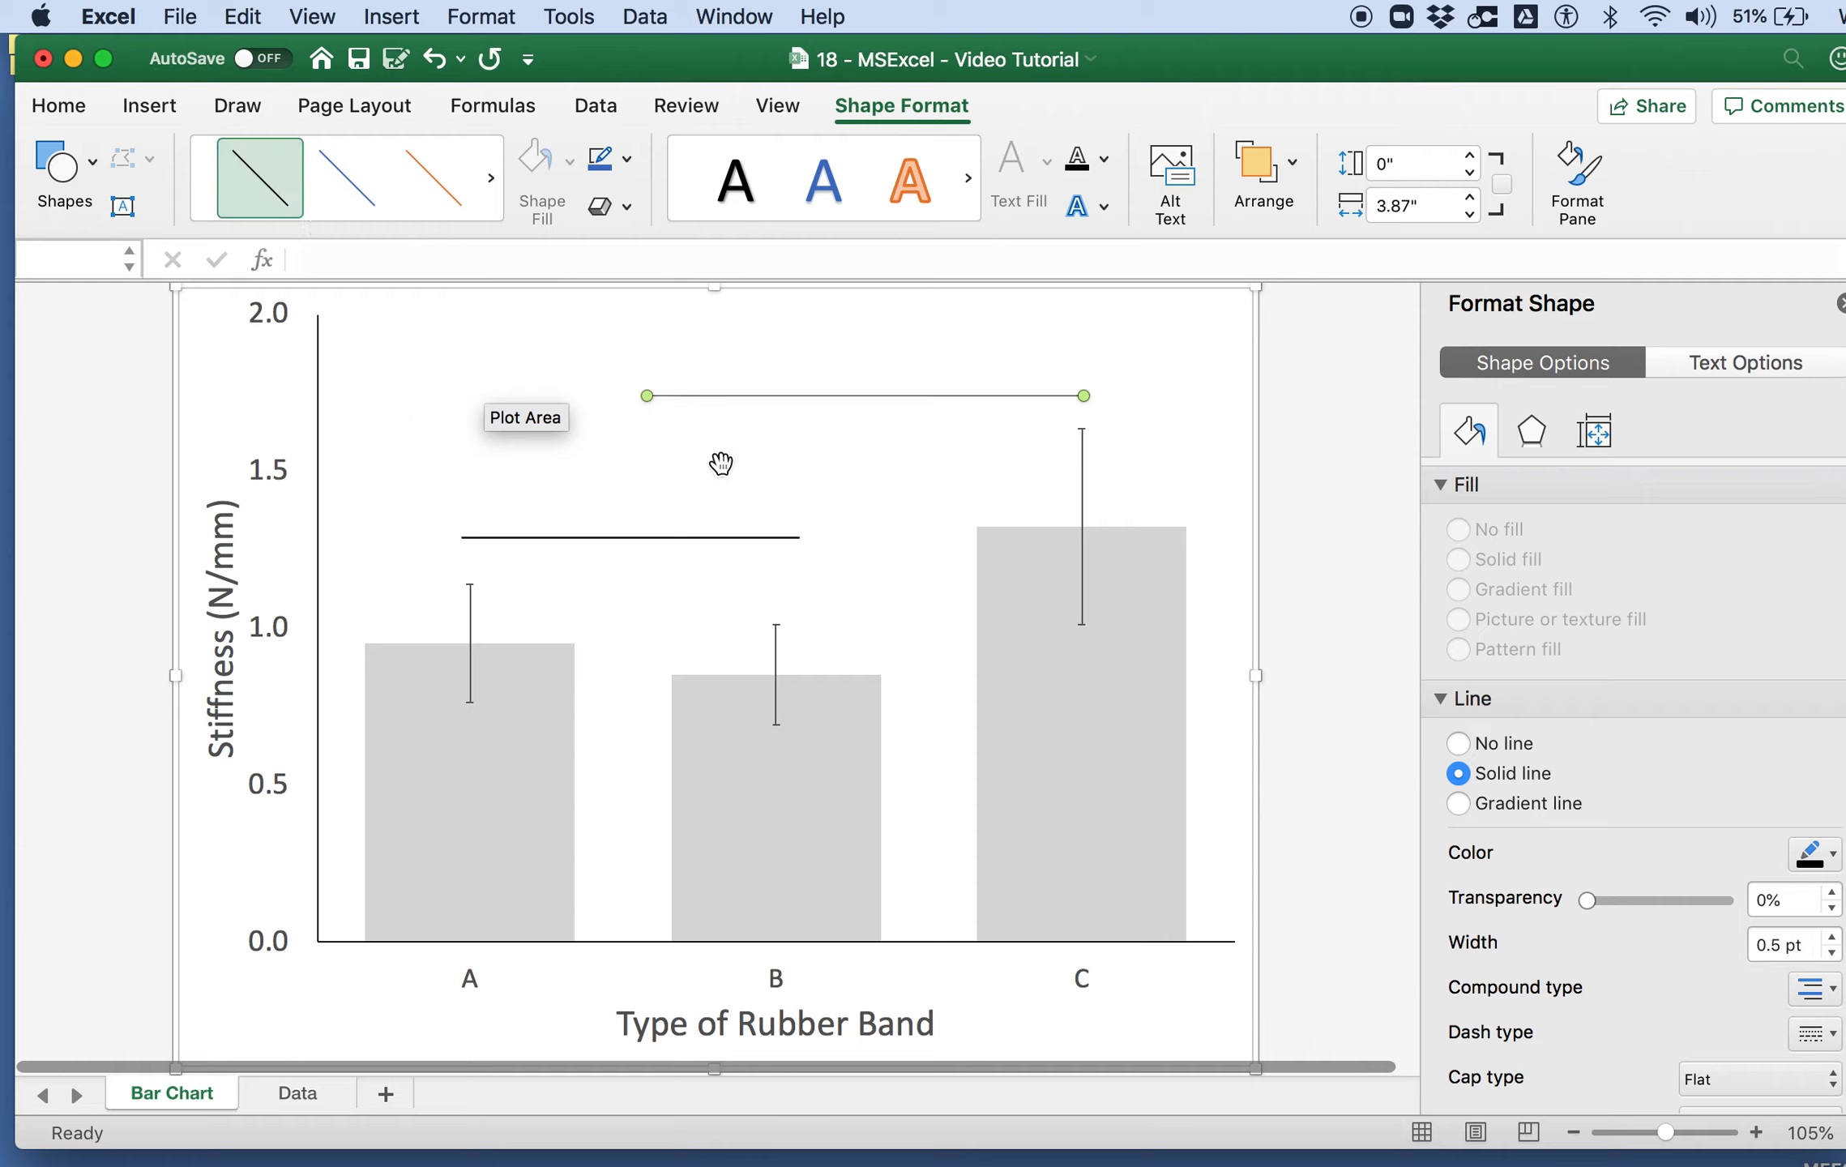
drag(693, 535, 695, 545)
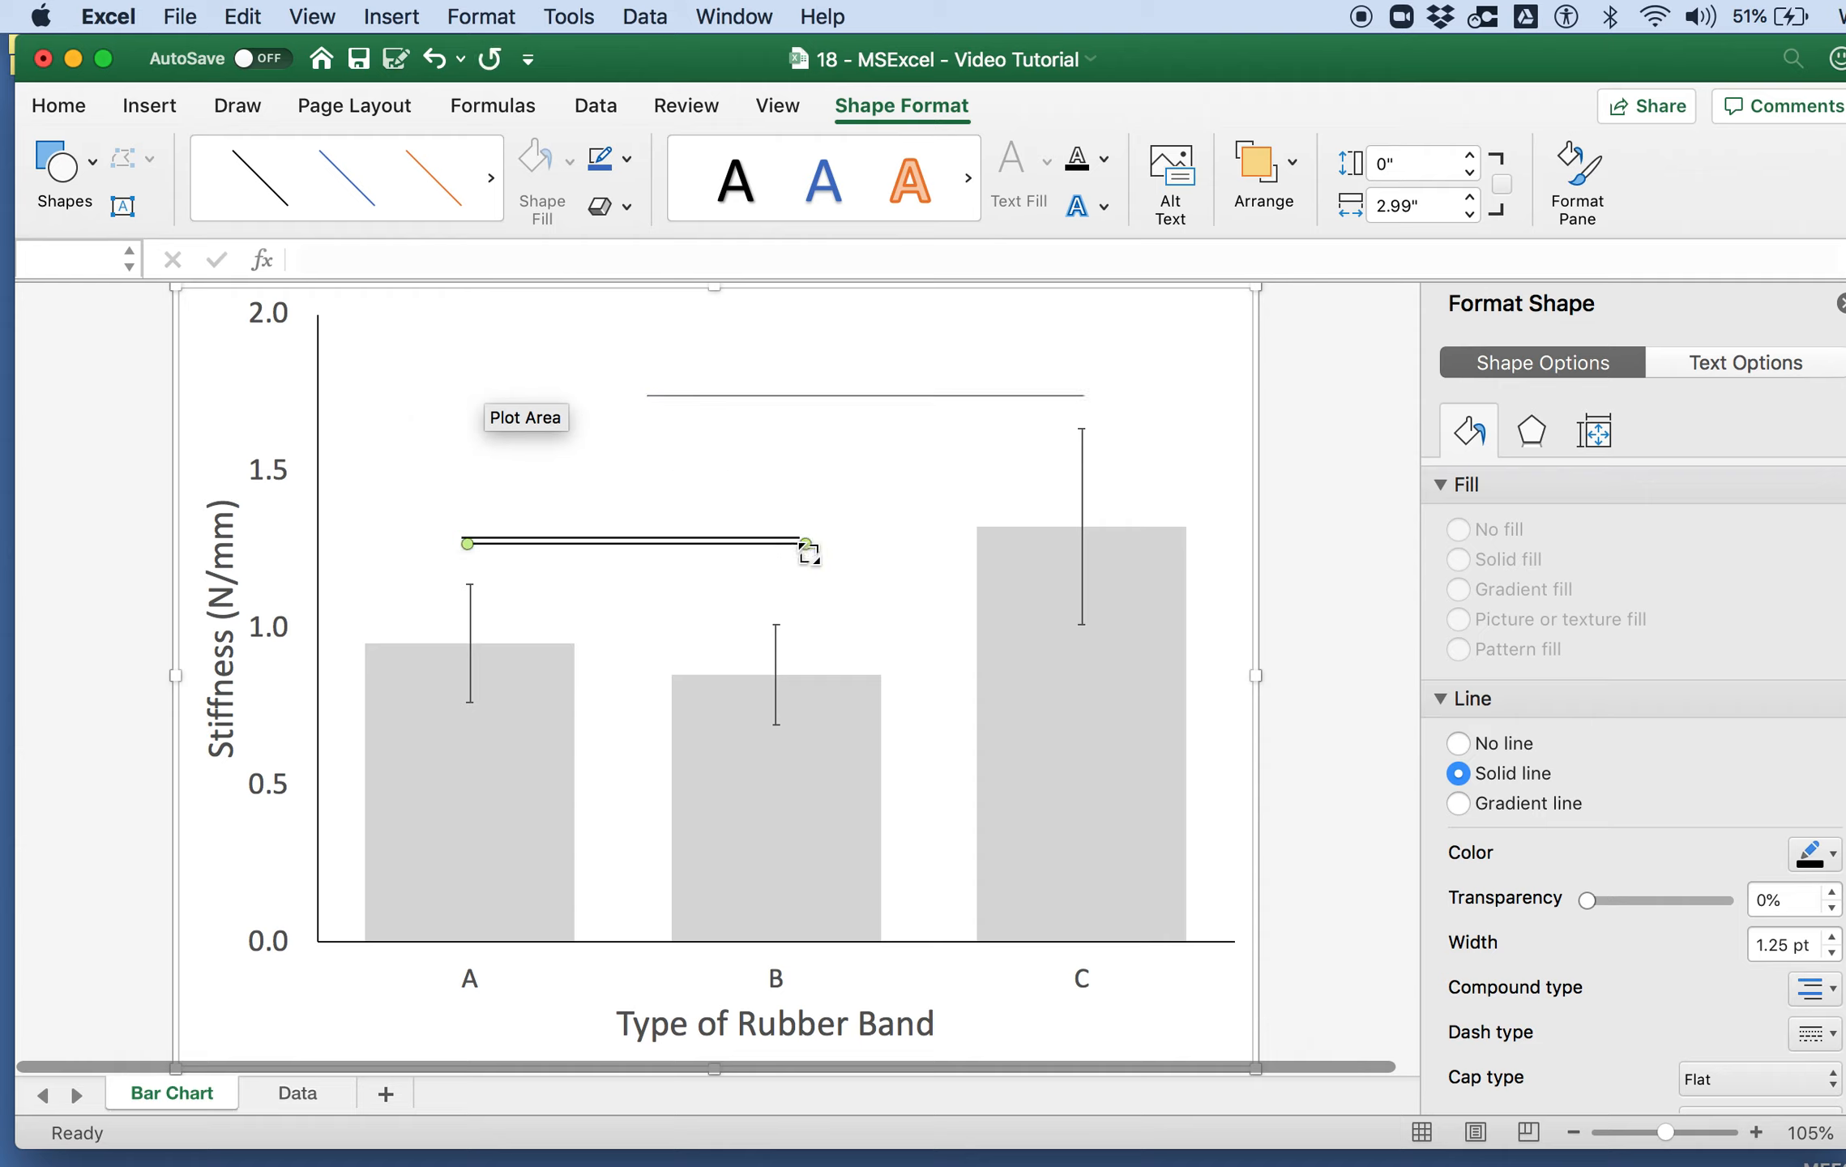
mouse_move(468, 542)
mouse_down()
mouse_move(470, 427)
mouse_move(590, 449)
mouse_move(652, 438)
mouse_up()
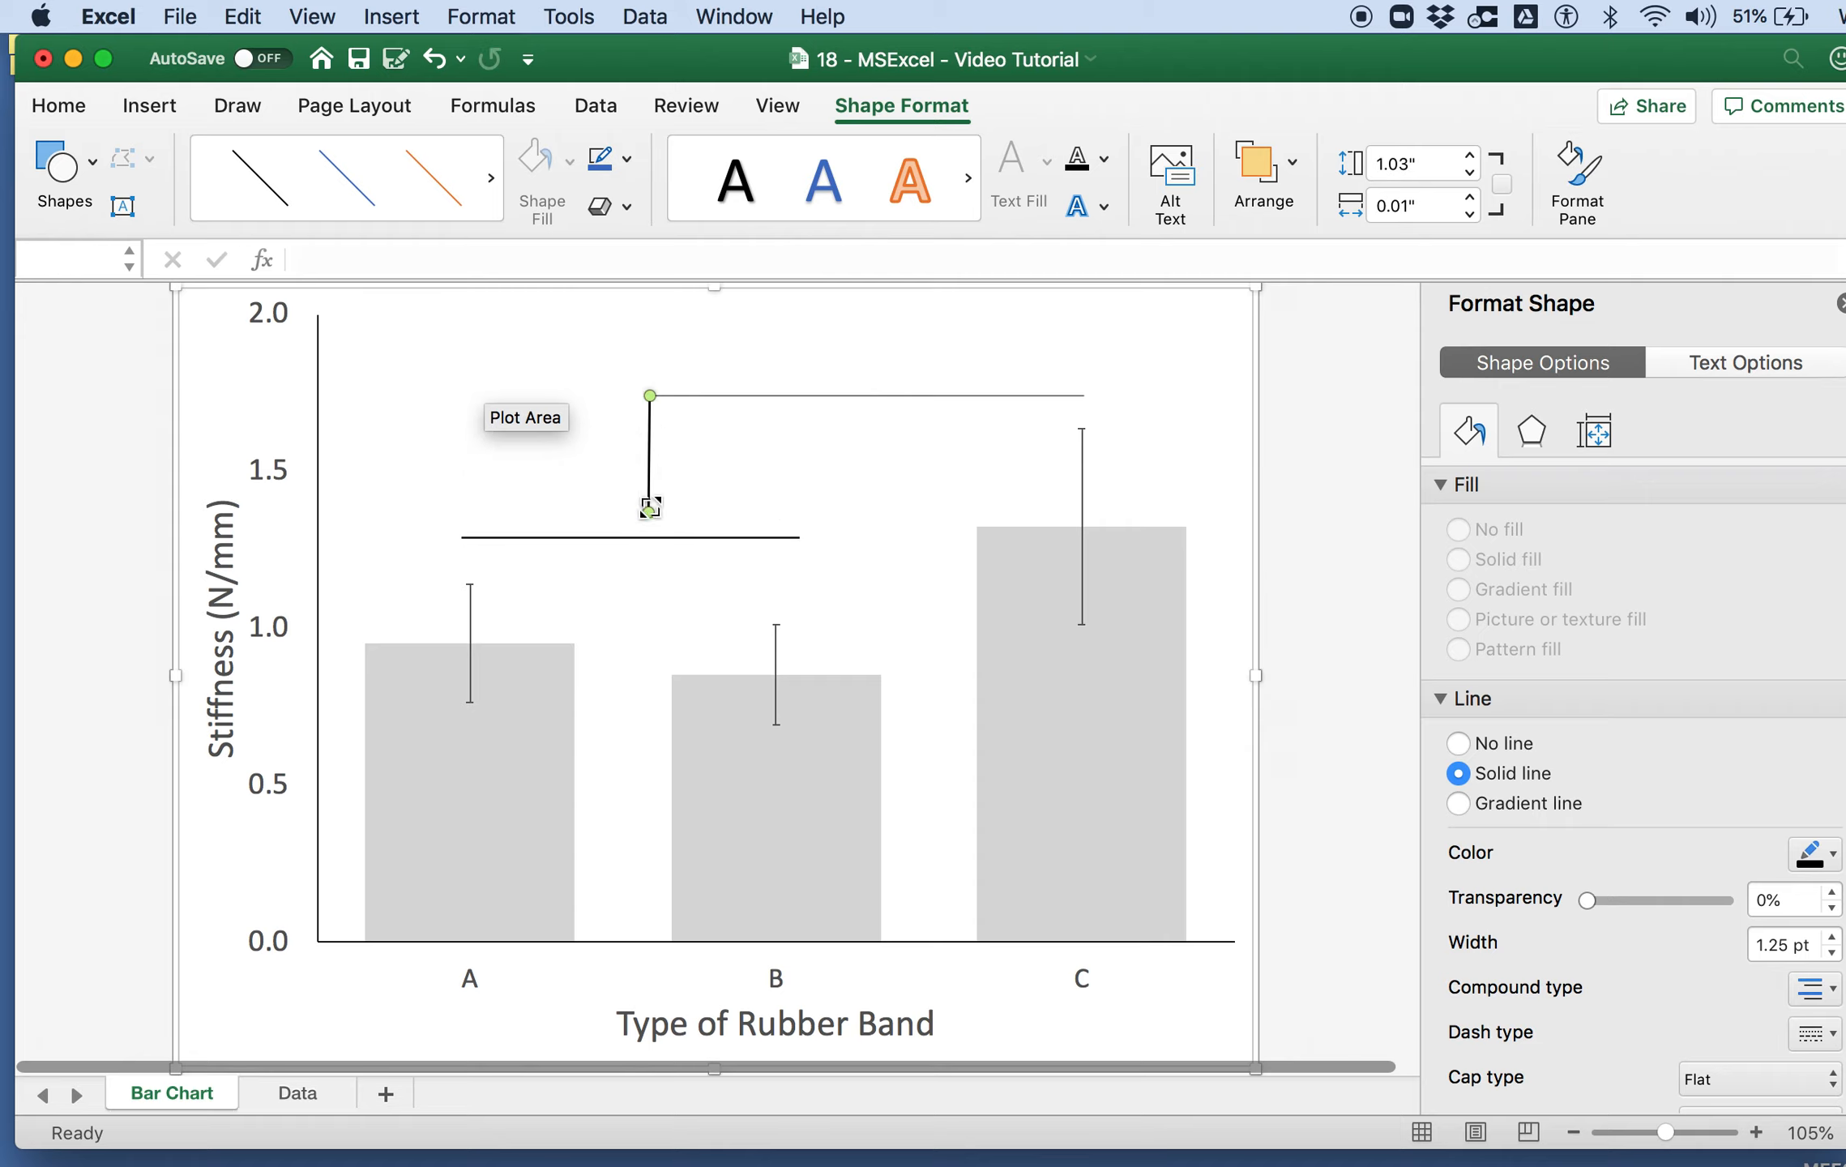
drag(649, 508, 649, 537)
Step: Replace the bracket's thin top line with a 1.25 pt copy of the lower line, spanning from the vertical connector to above bar C
click(758, 397)
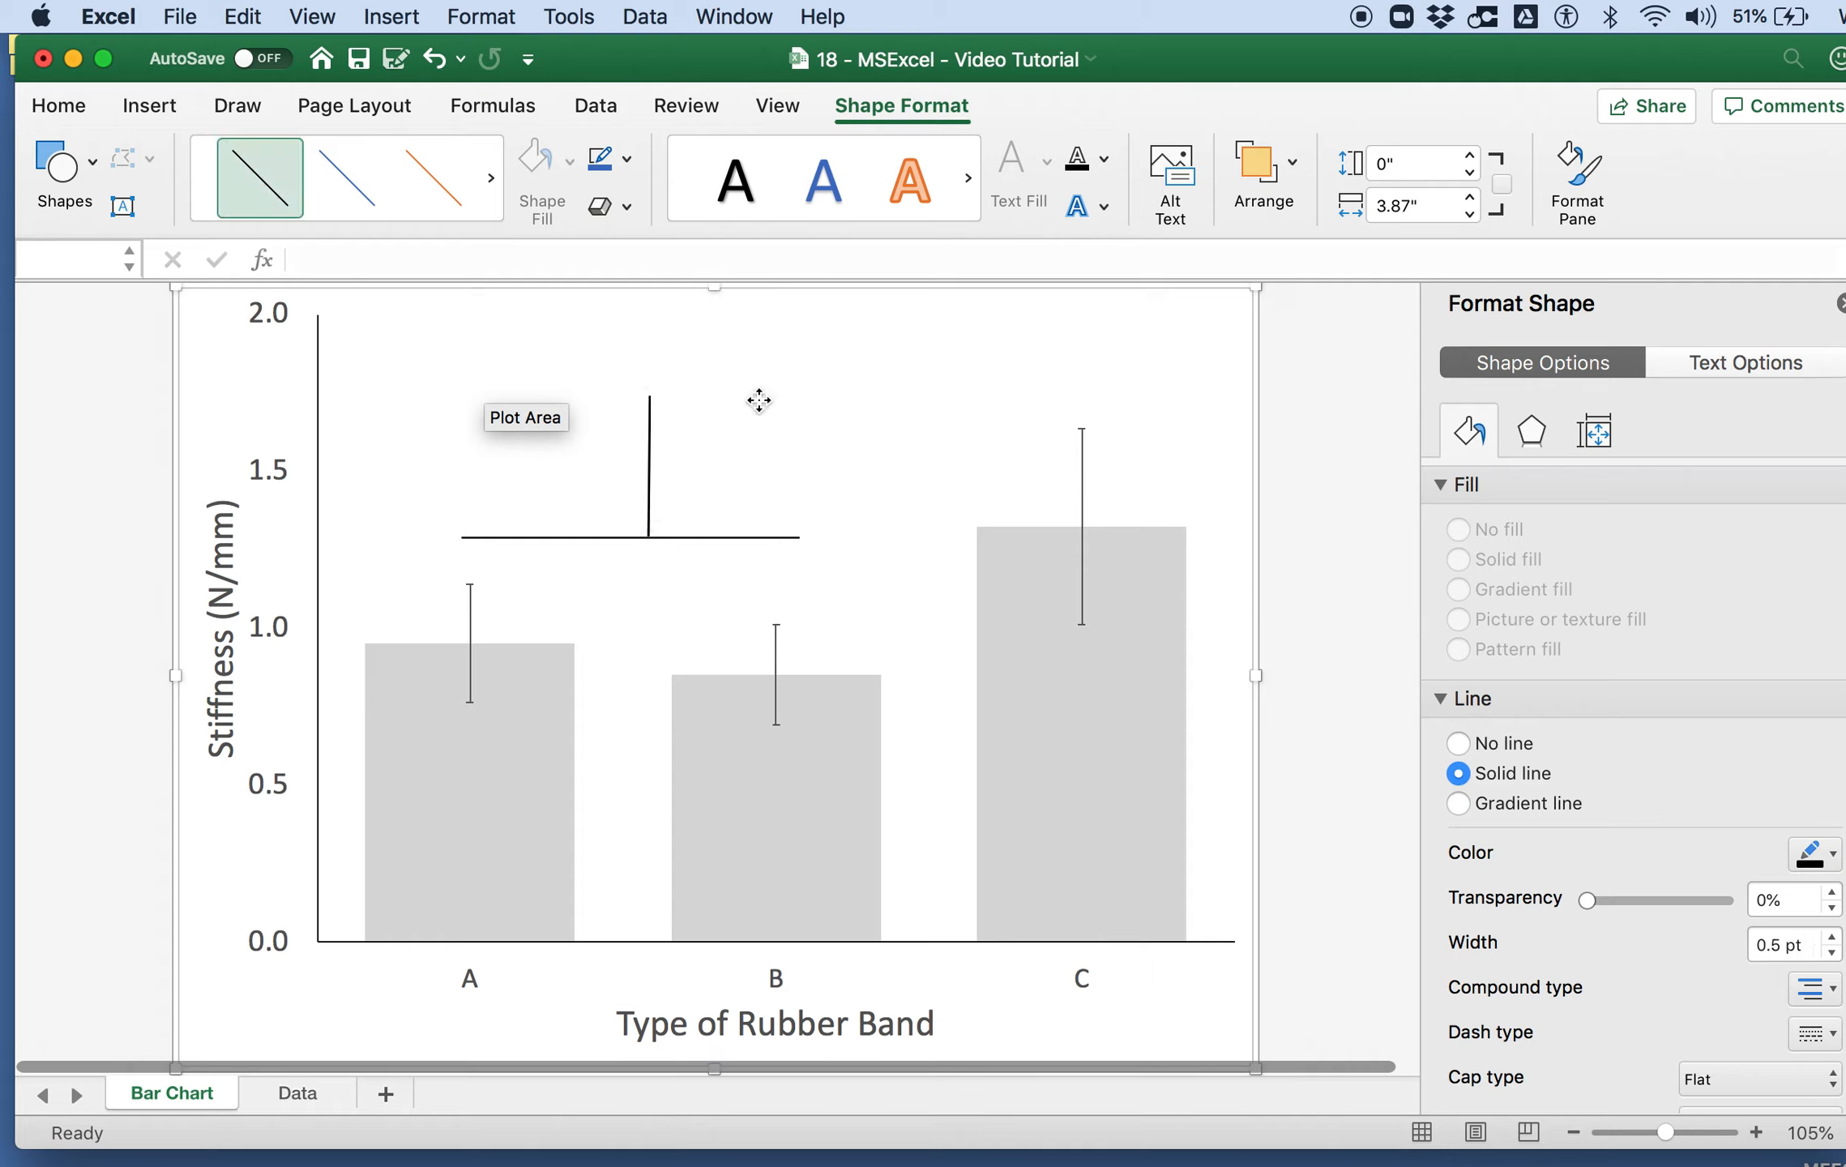
click(716, 538)
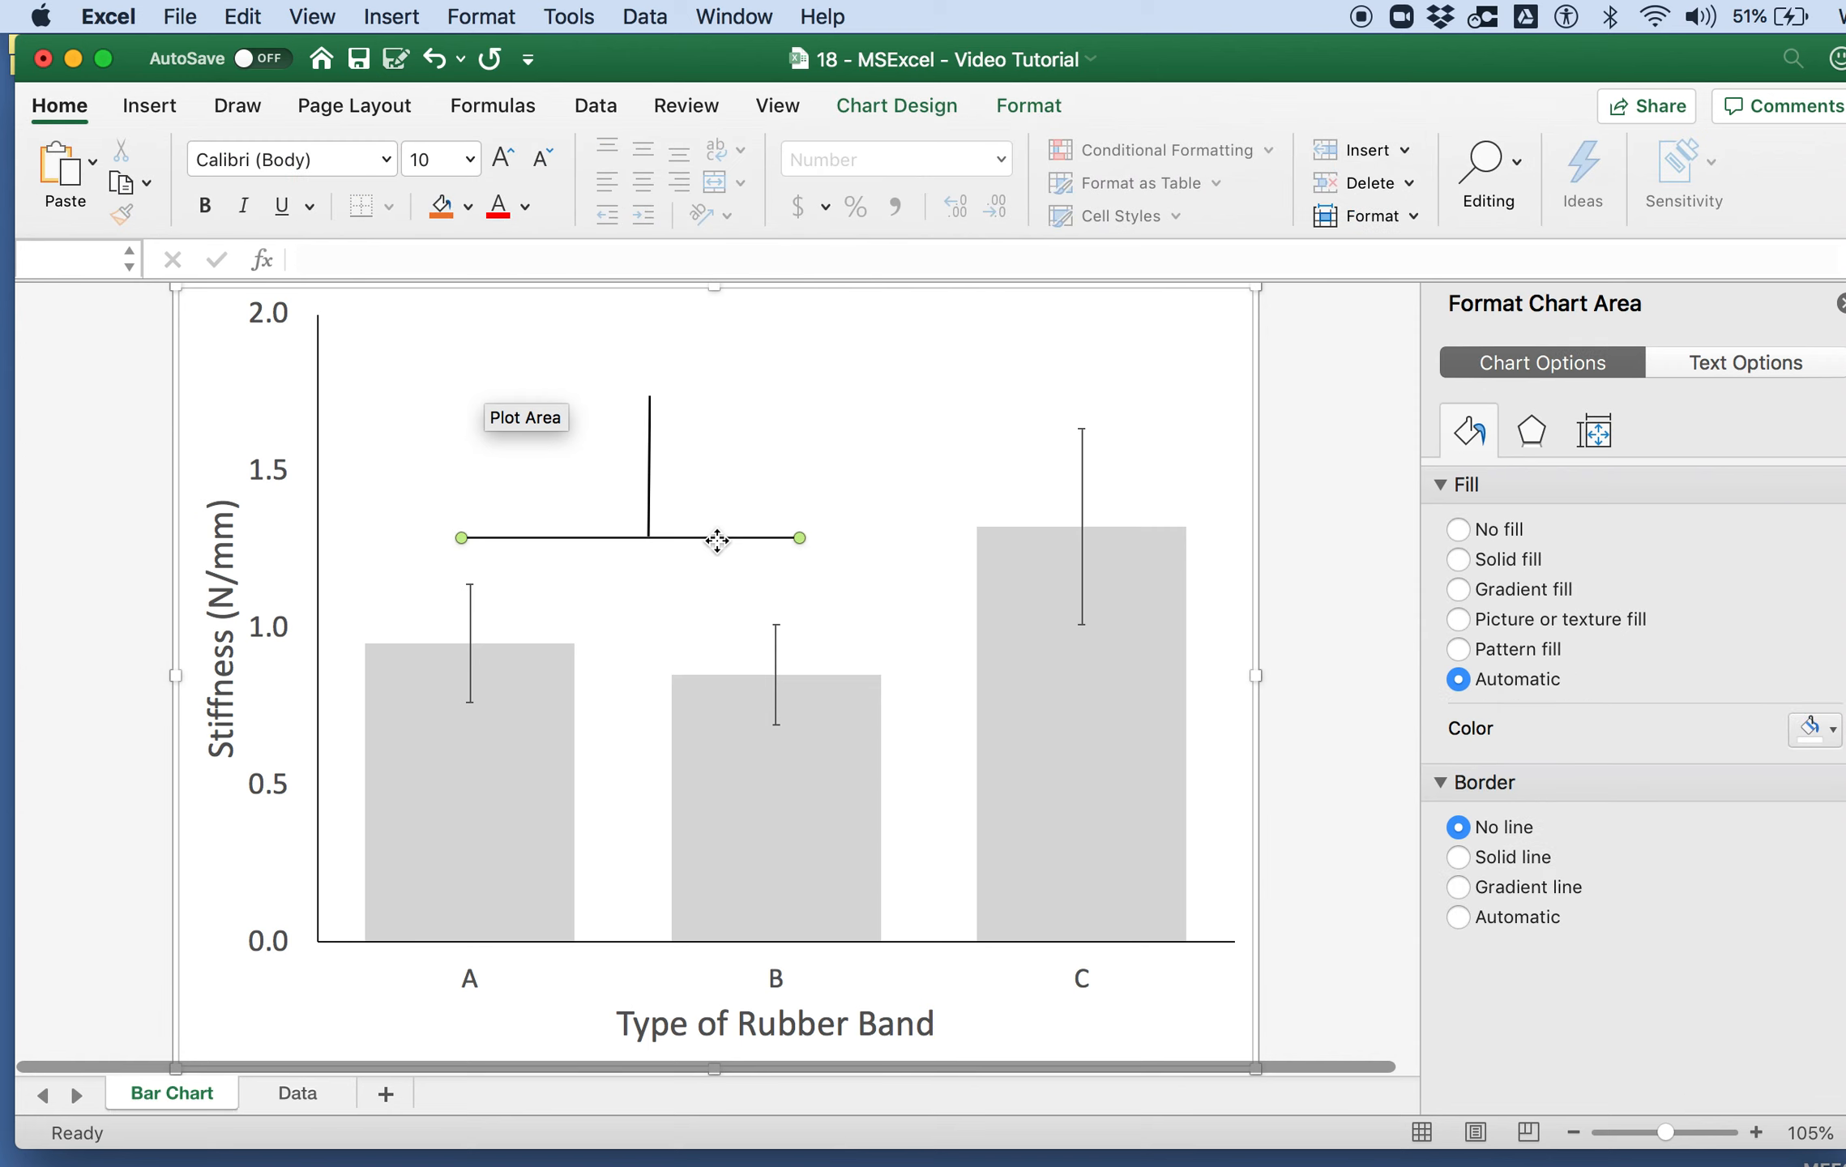
drag(717, 541, 1081, 397)
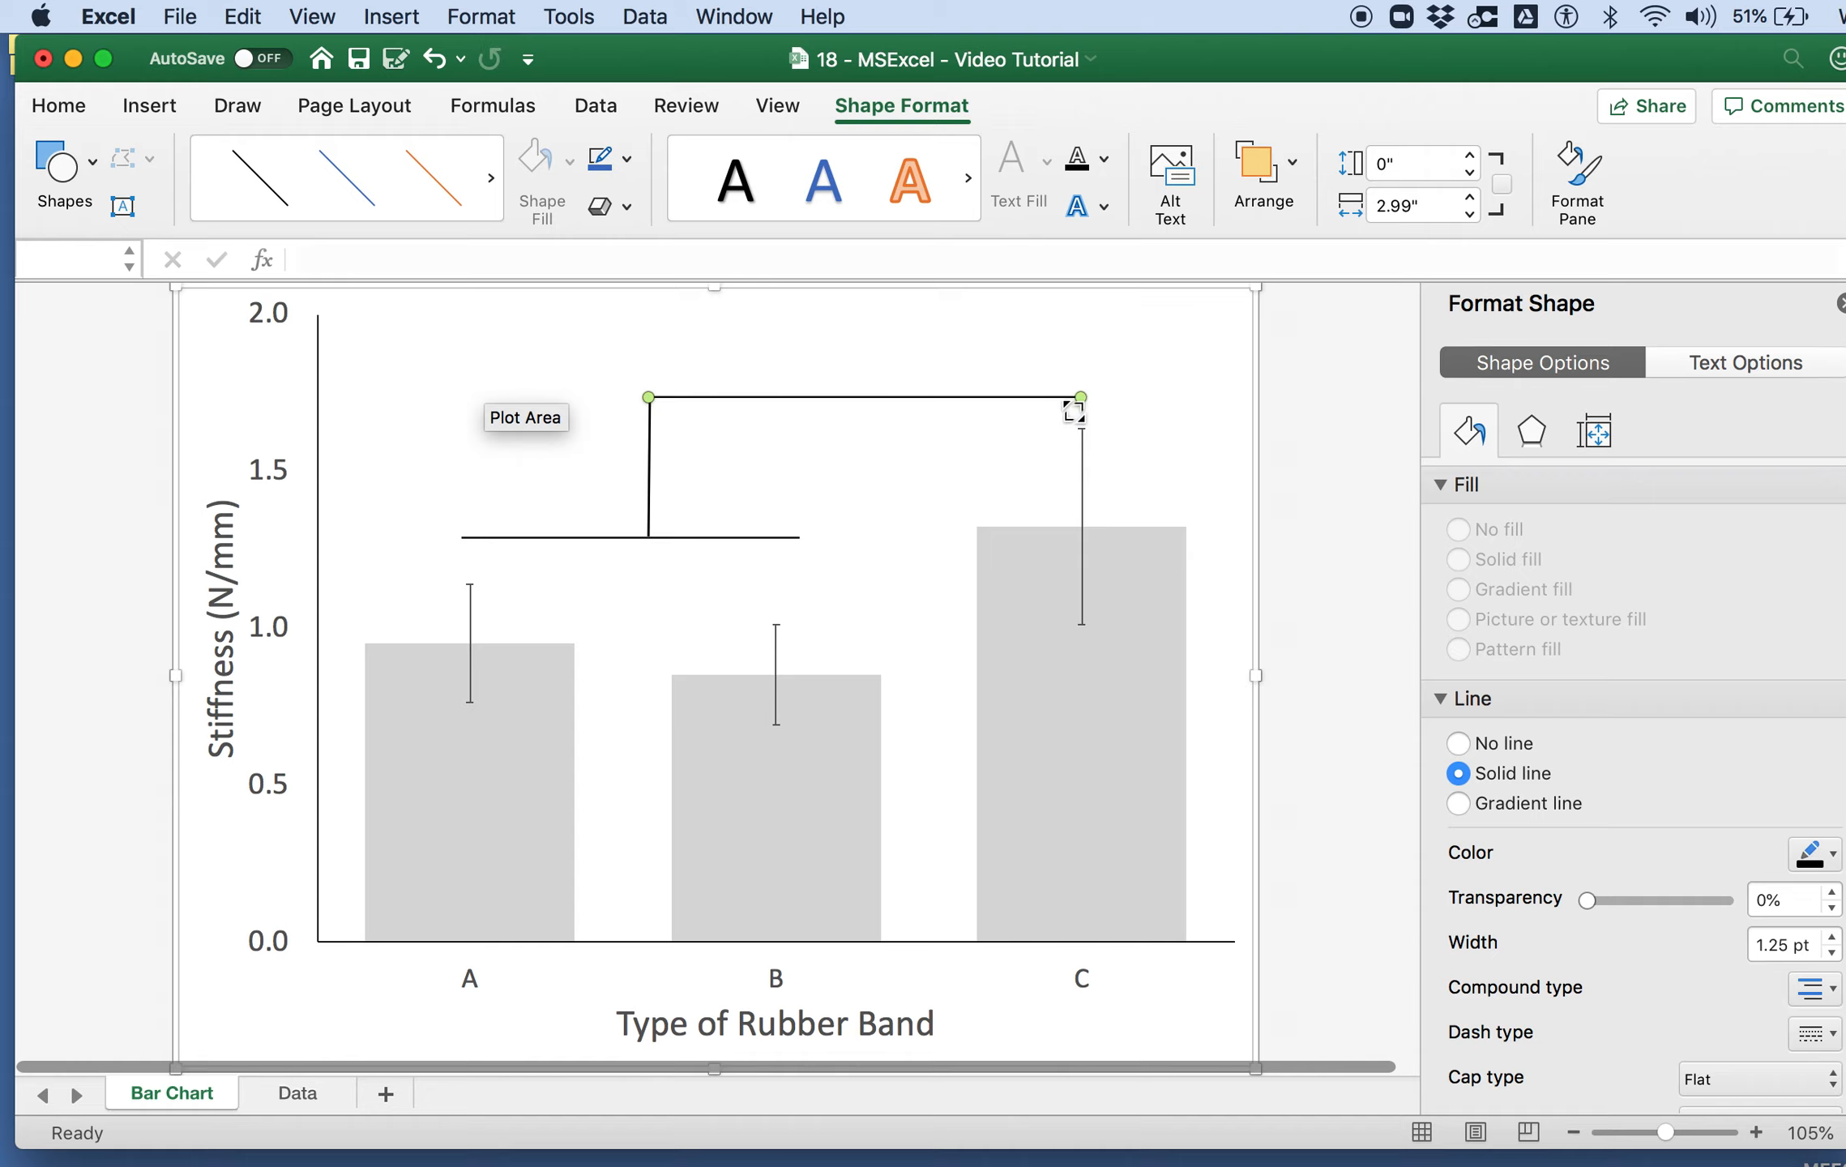
click(1203, 357)
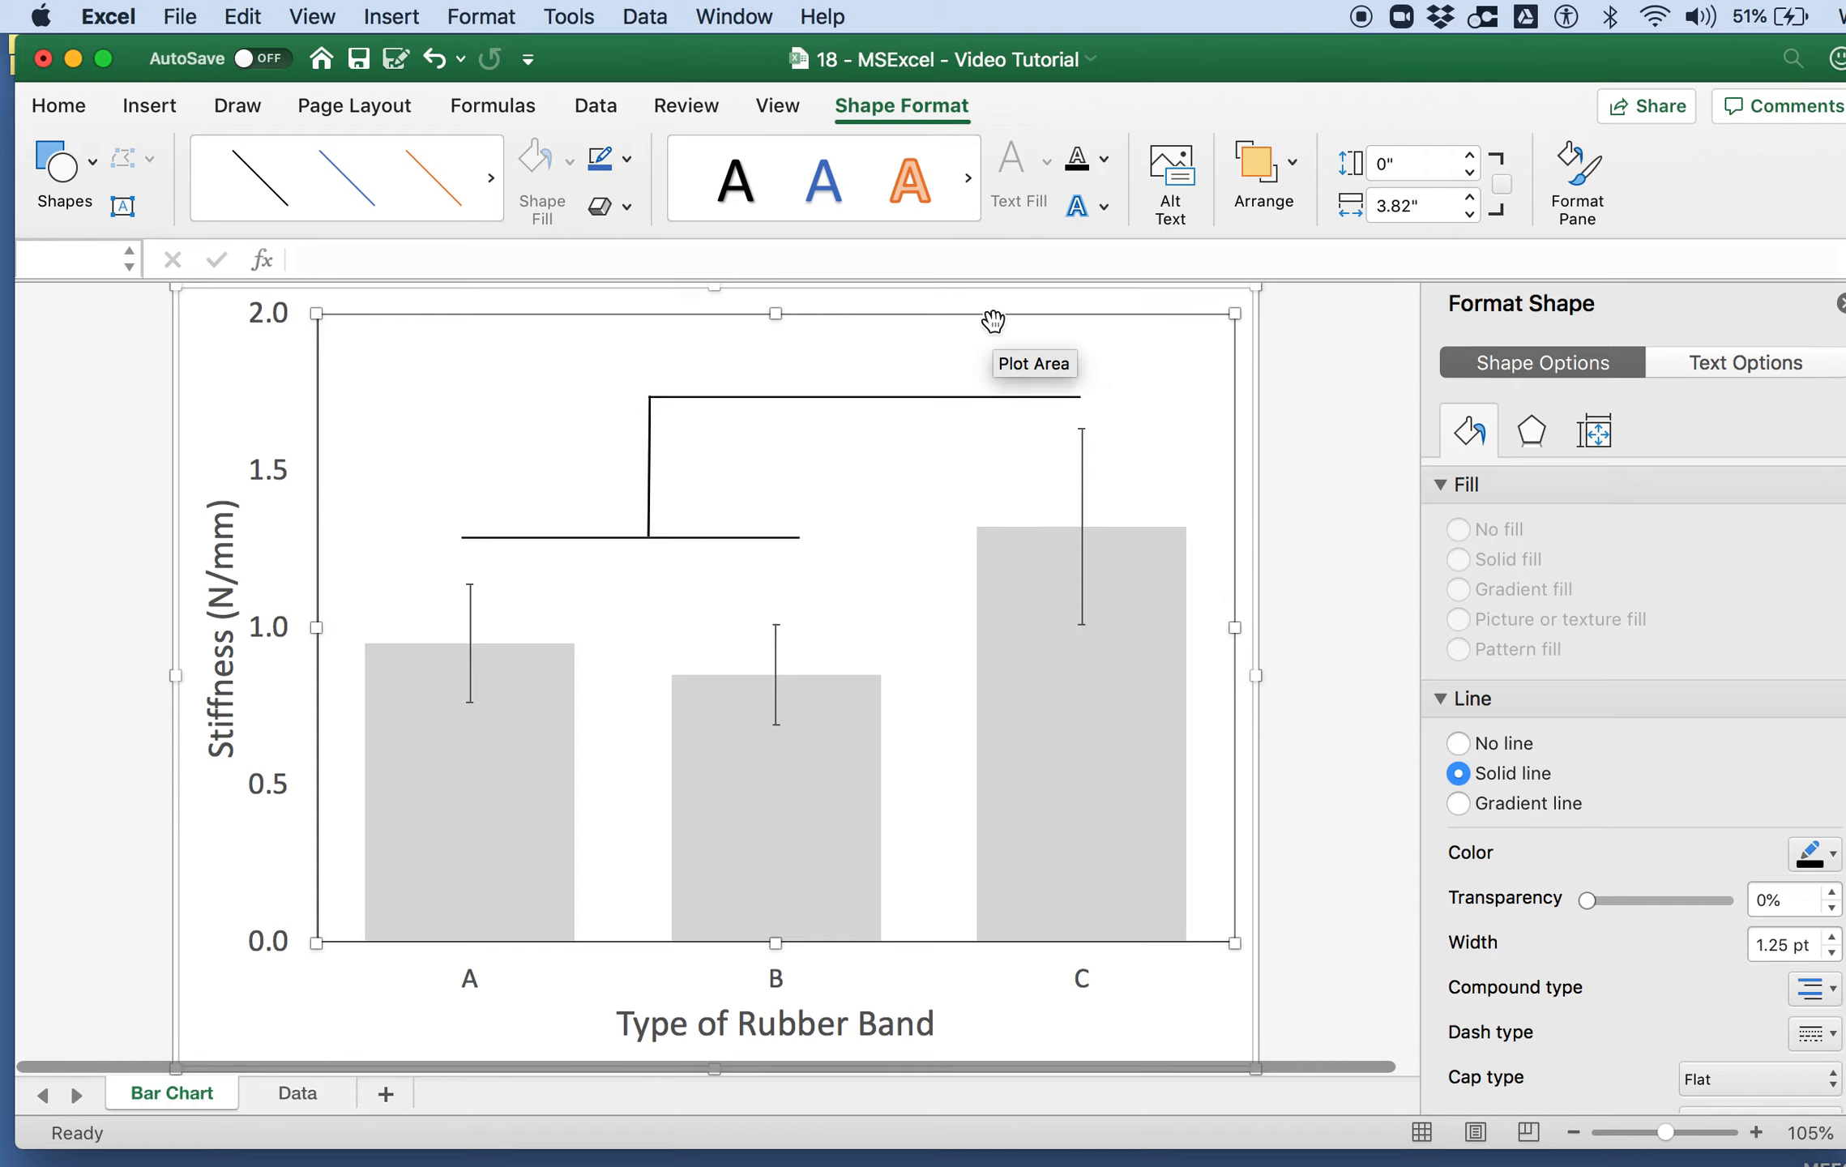
click(150, 107)
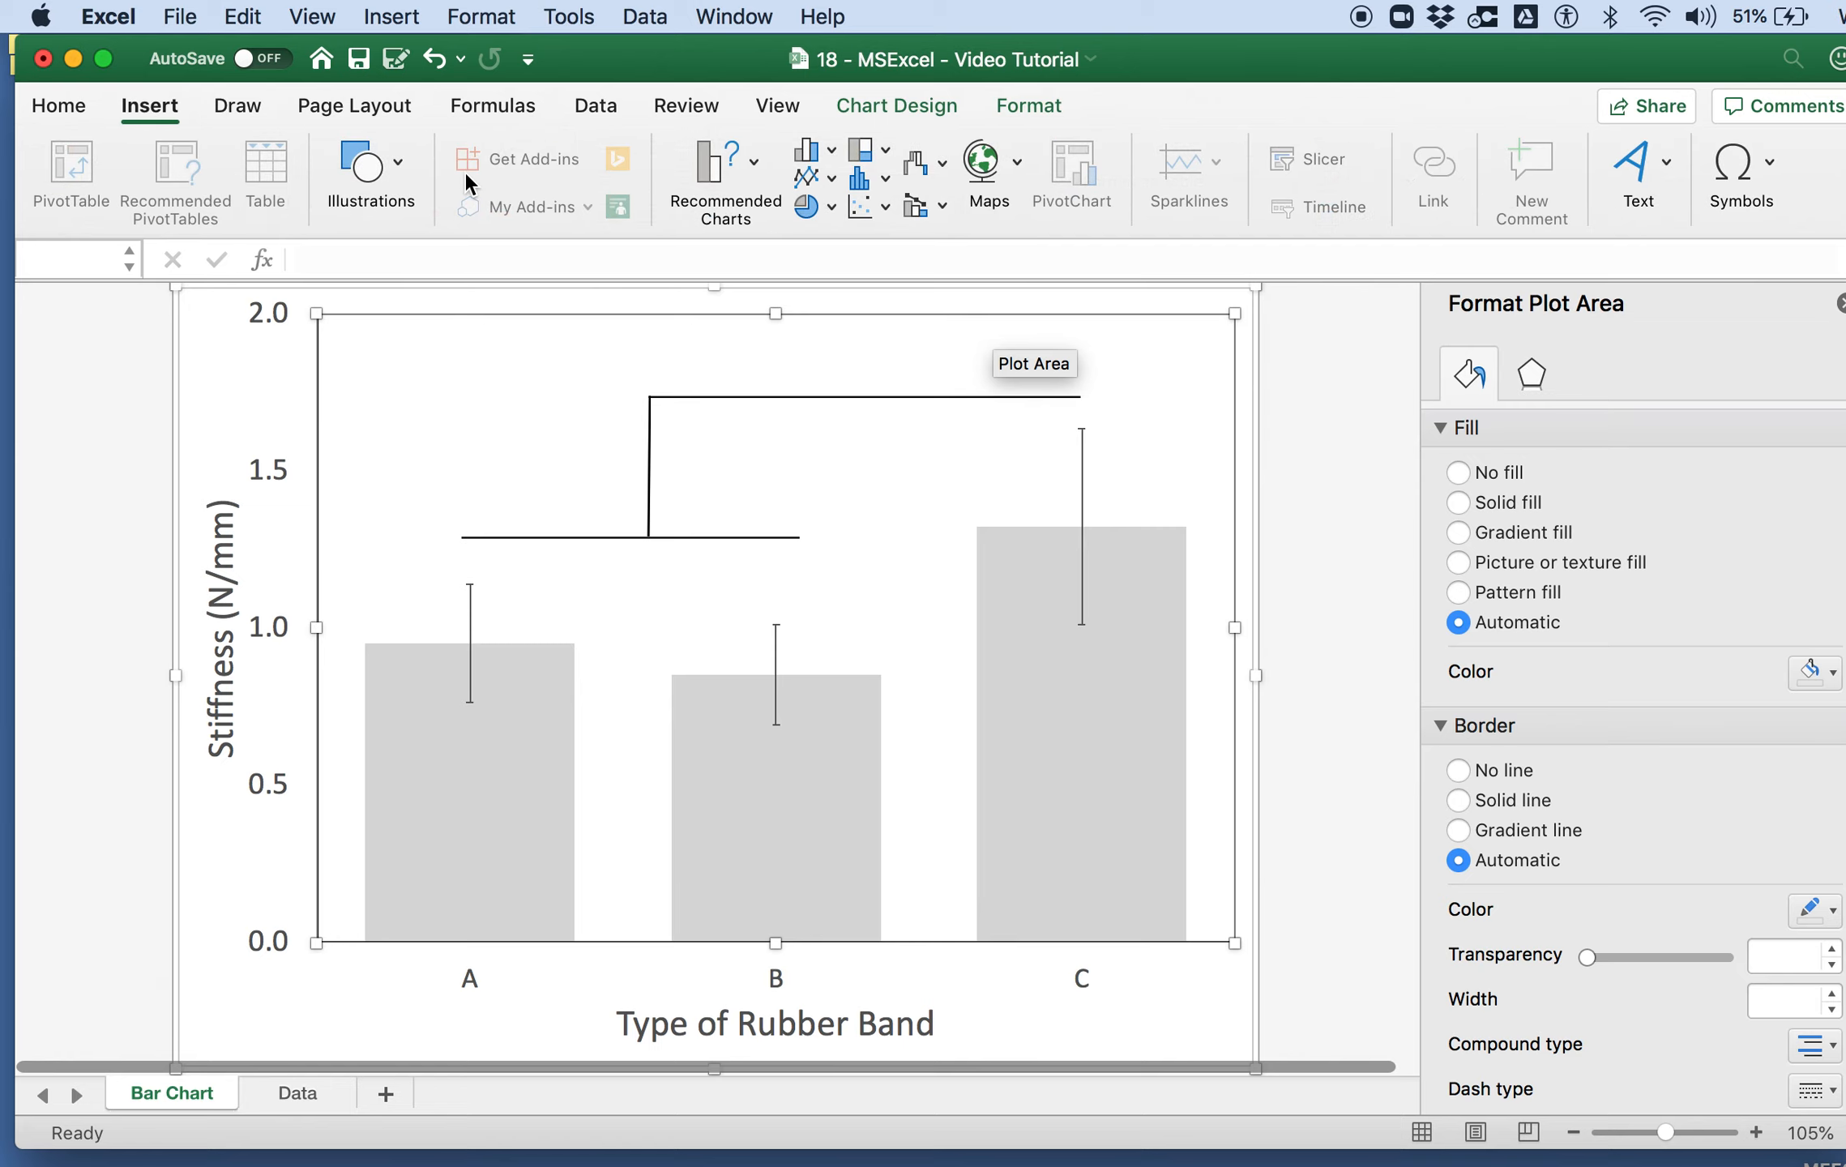
click(409, 180)
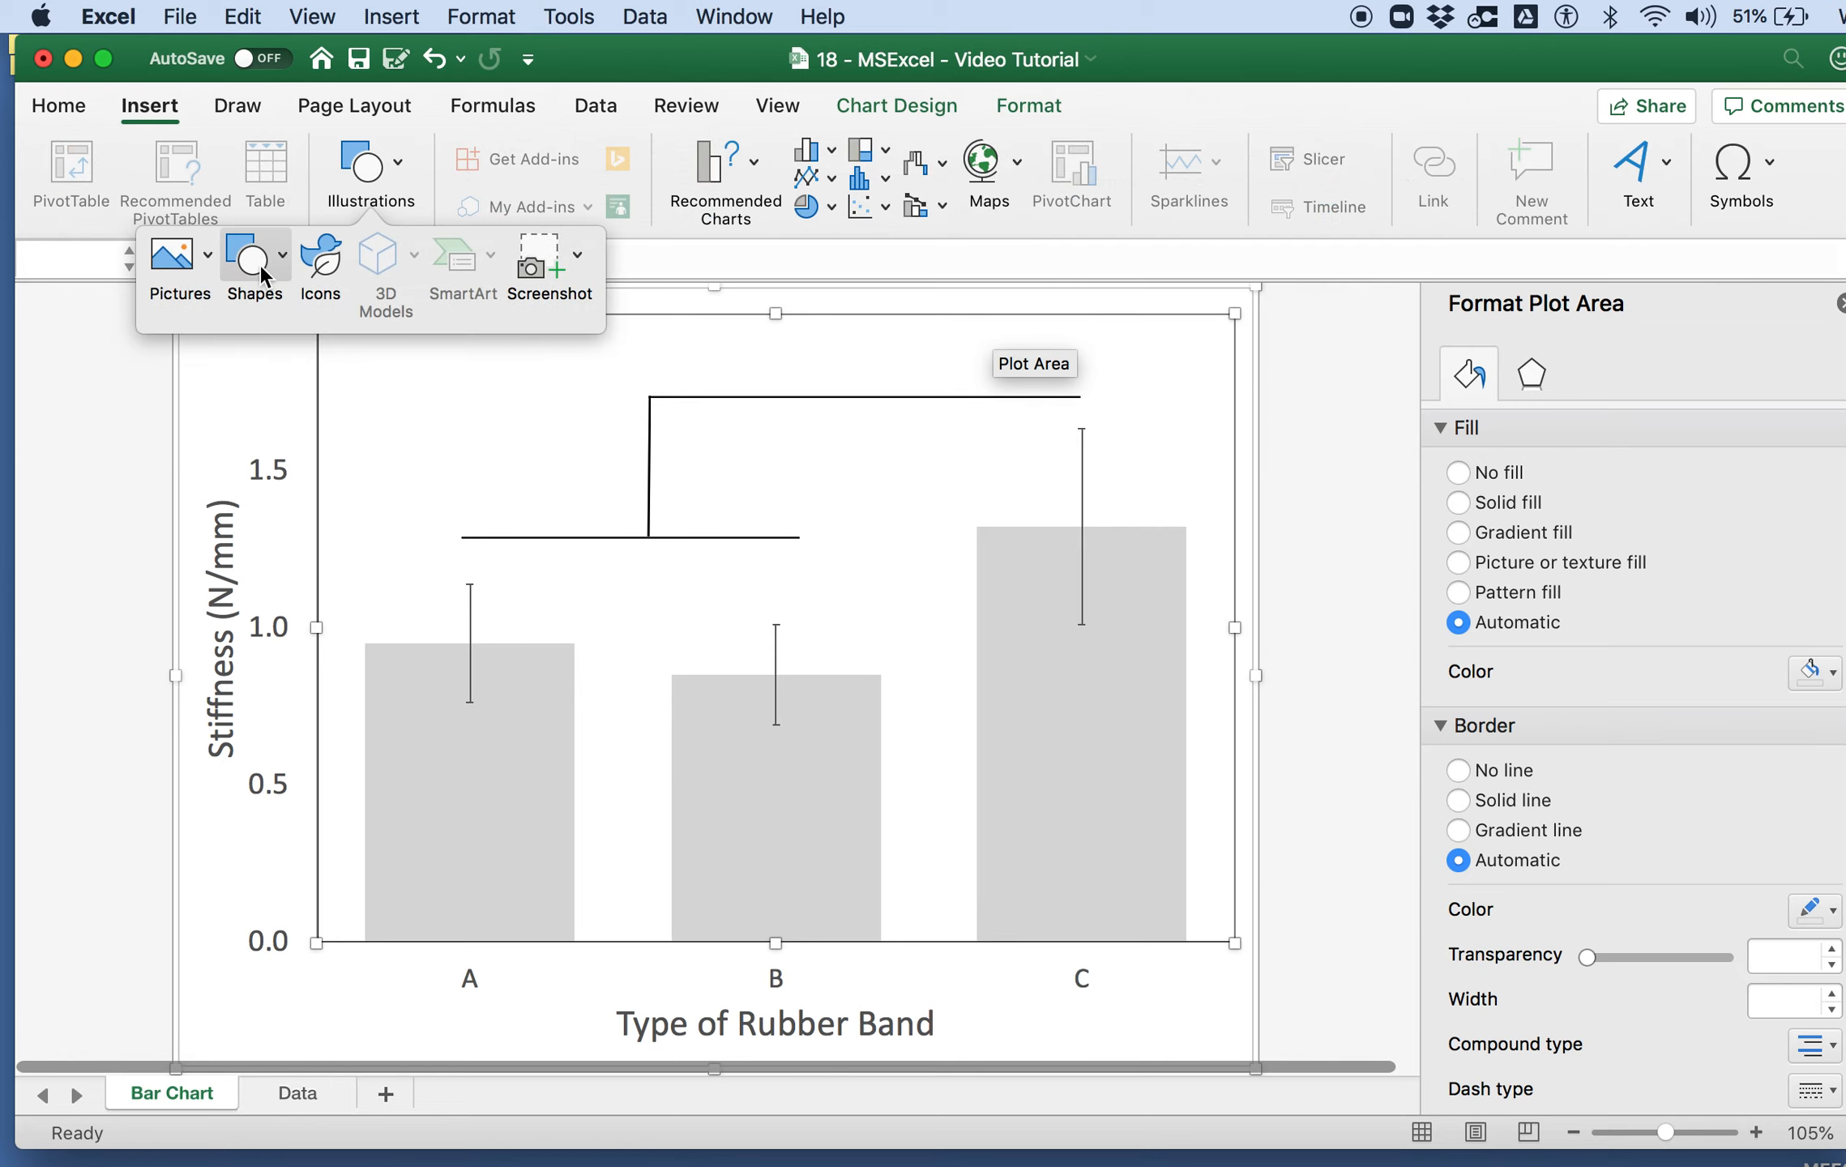
click(404, 178)
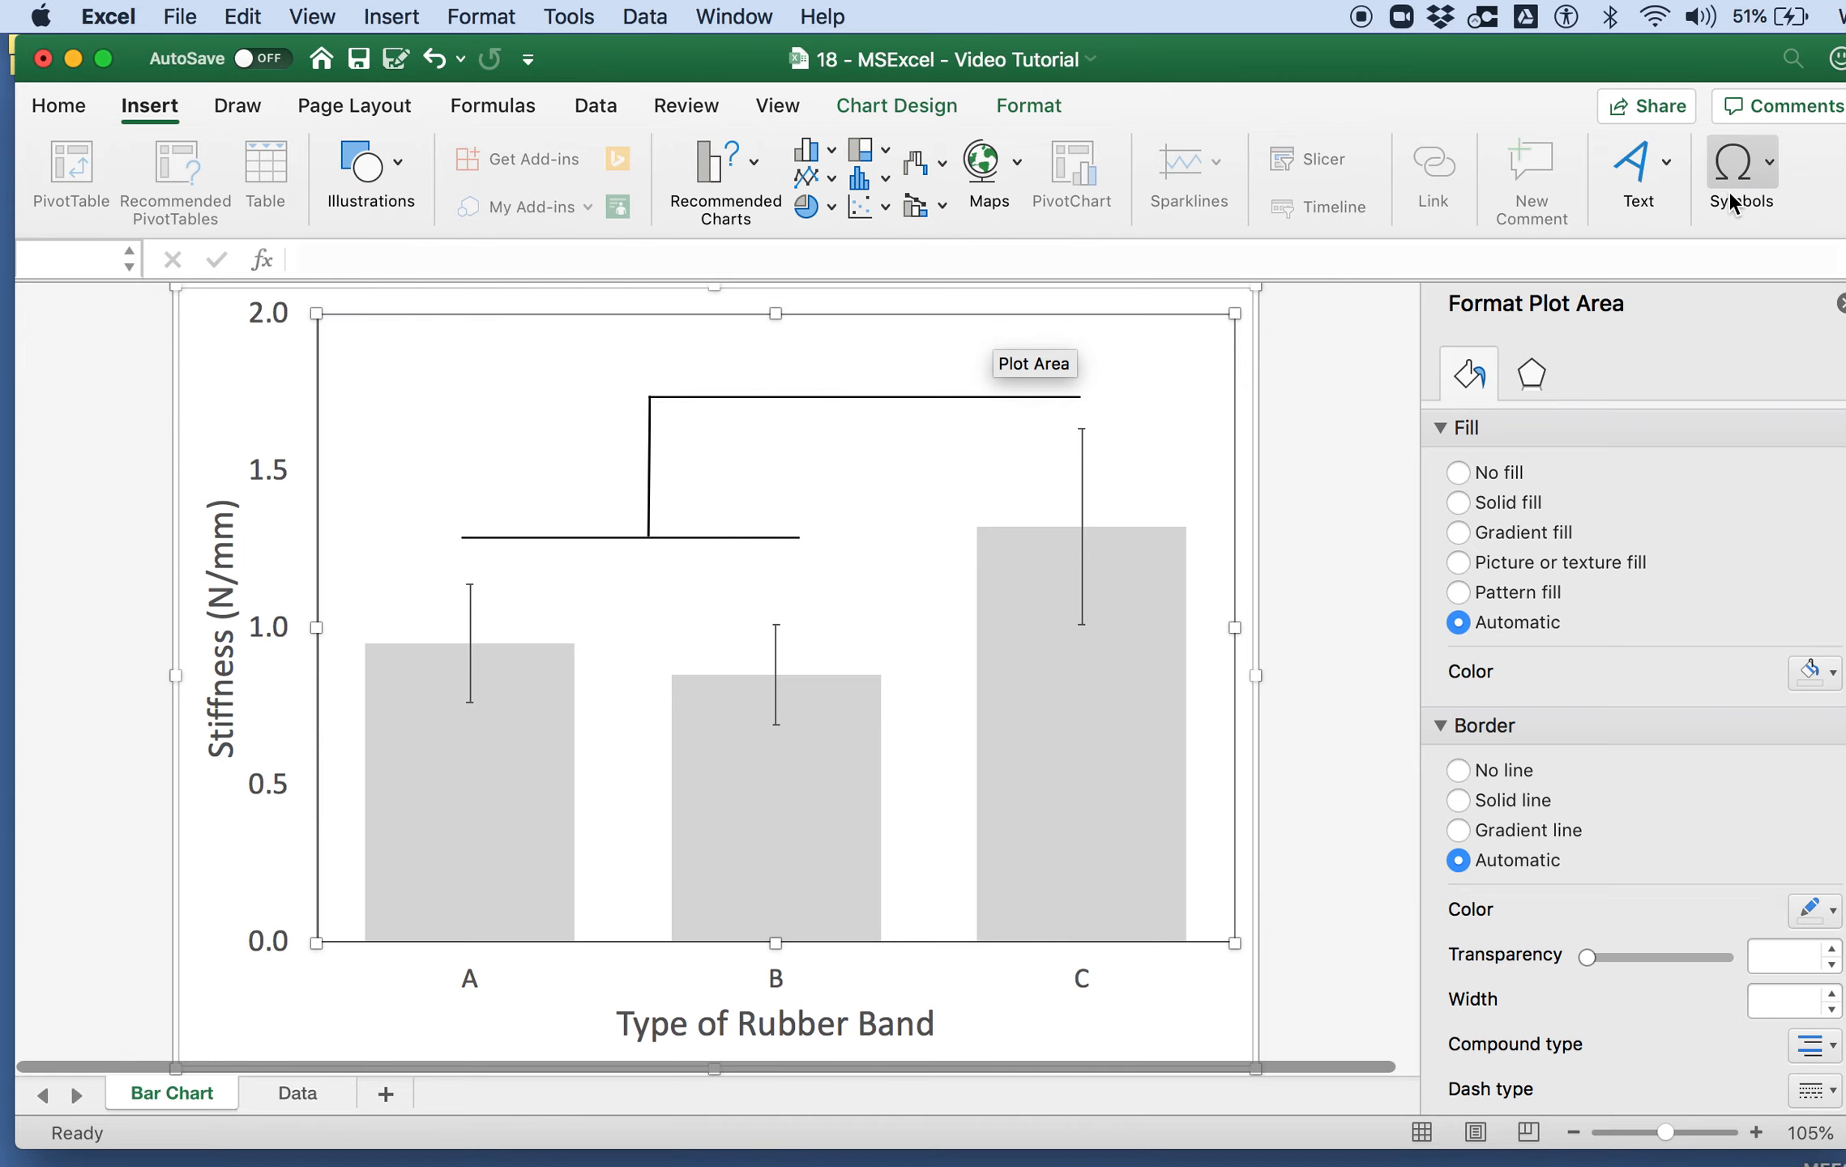
click(1636, 180)
click(1532, 266)
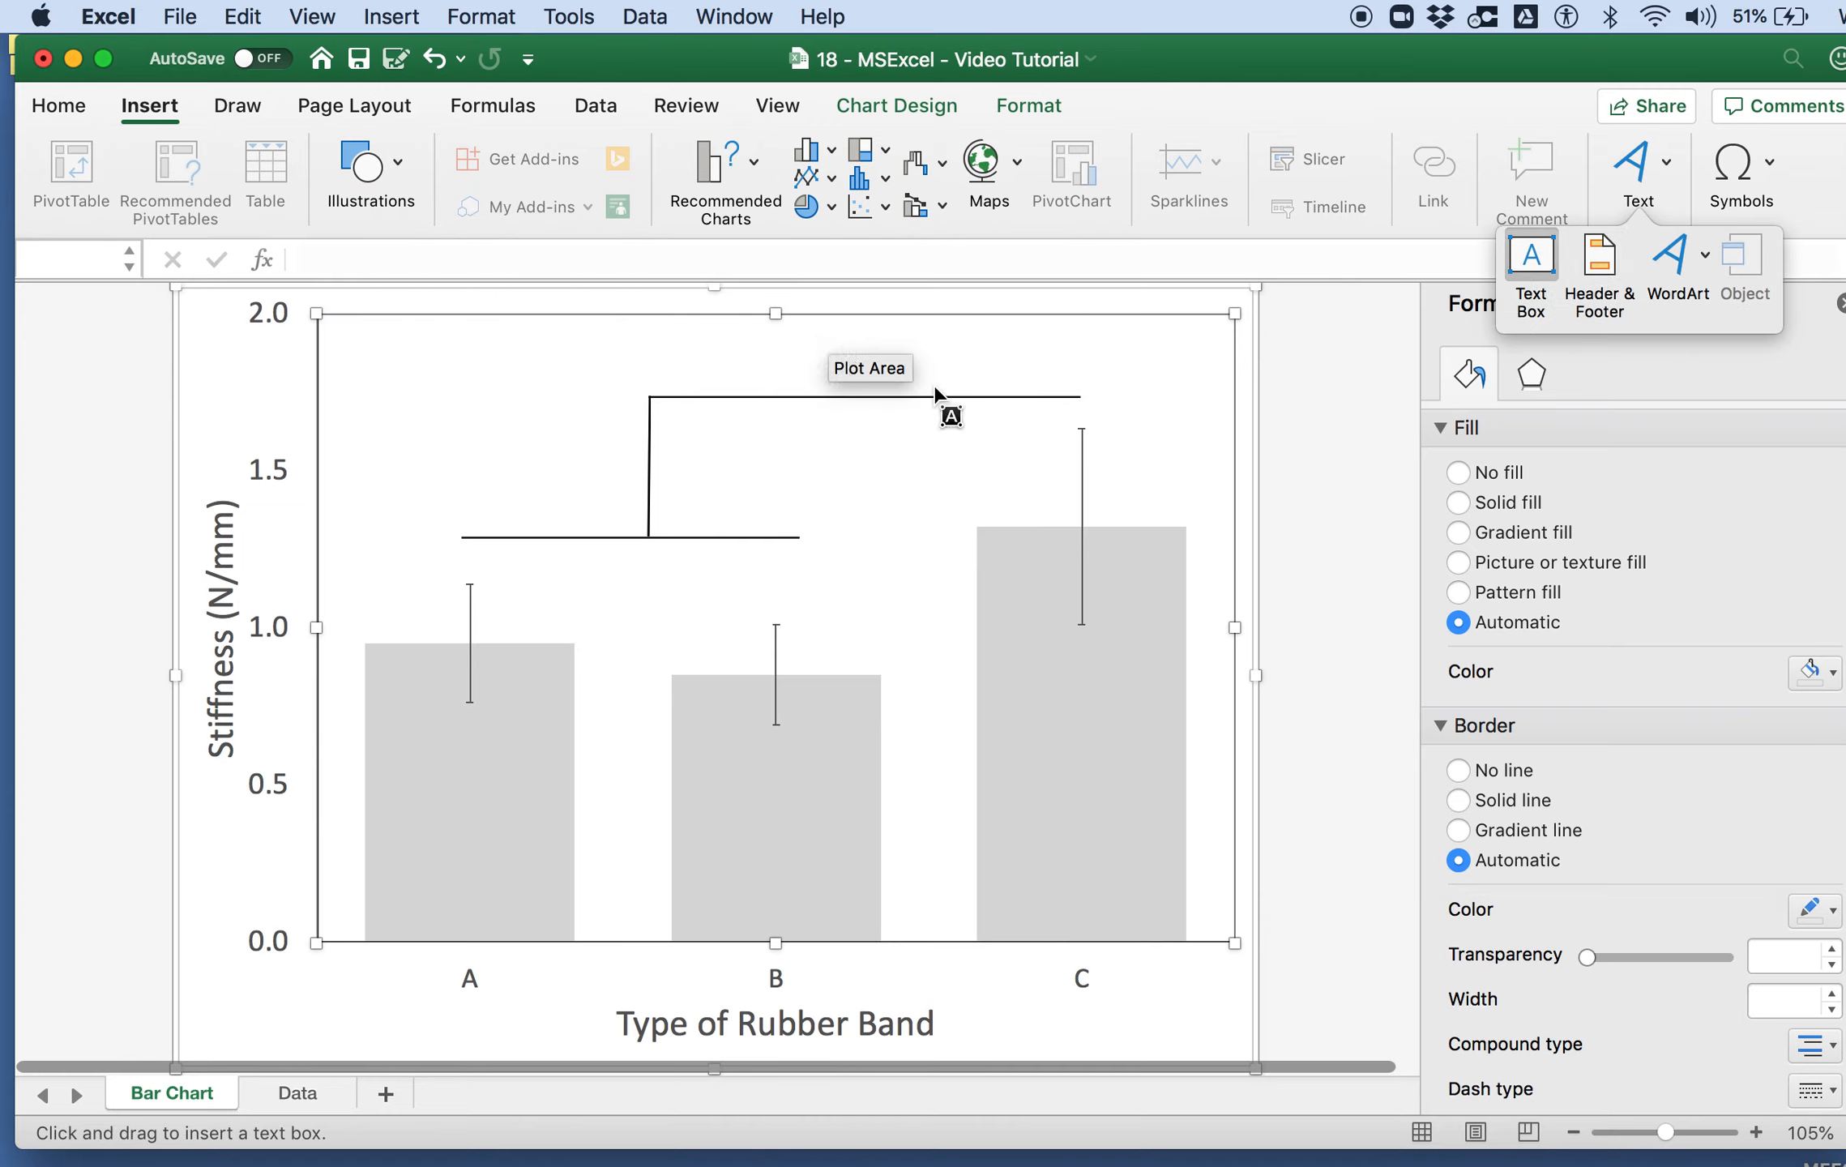
drag(918, 353, 1020, 401)
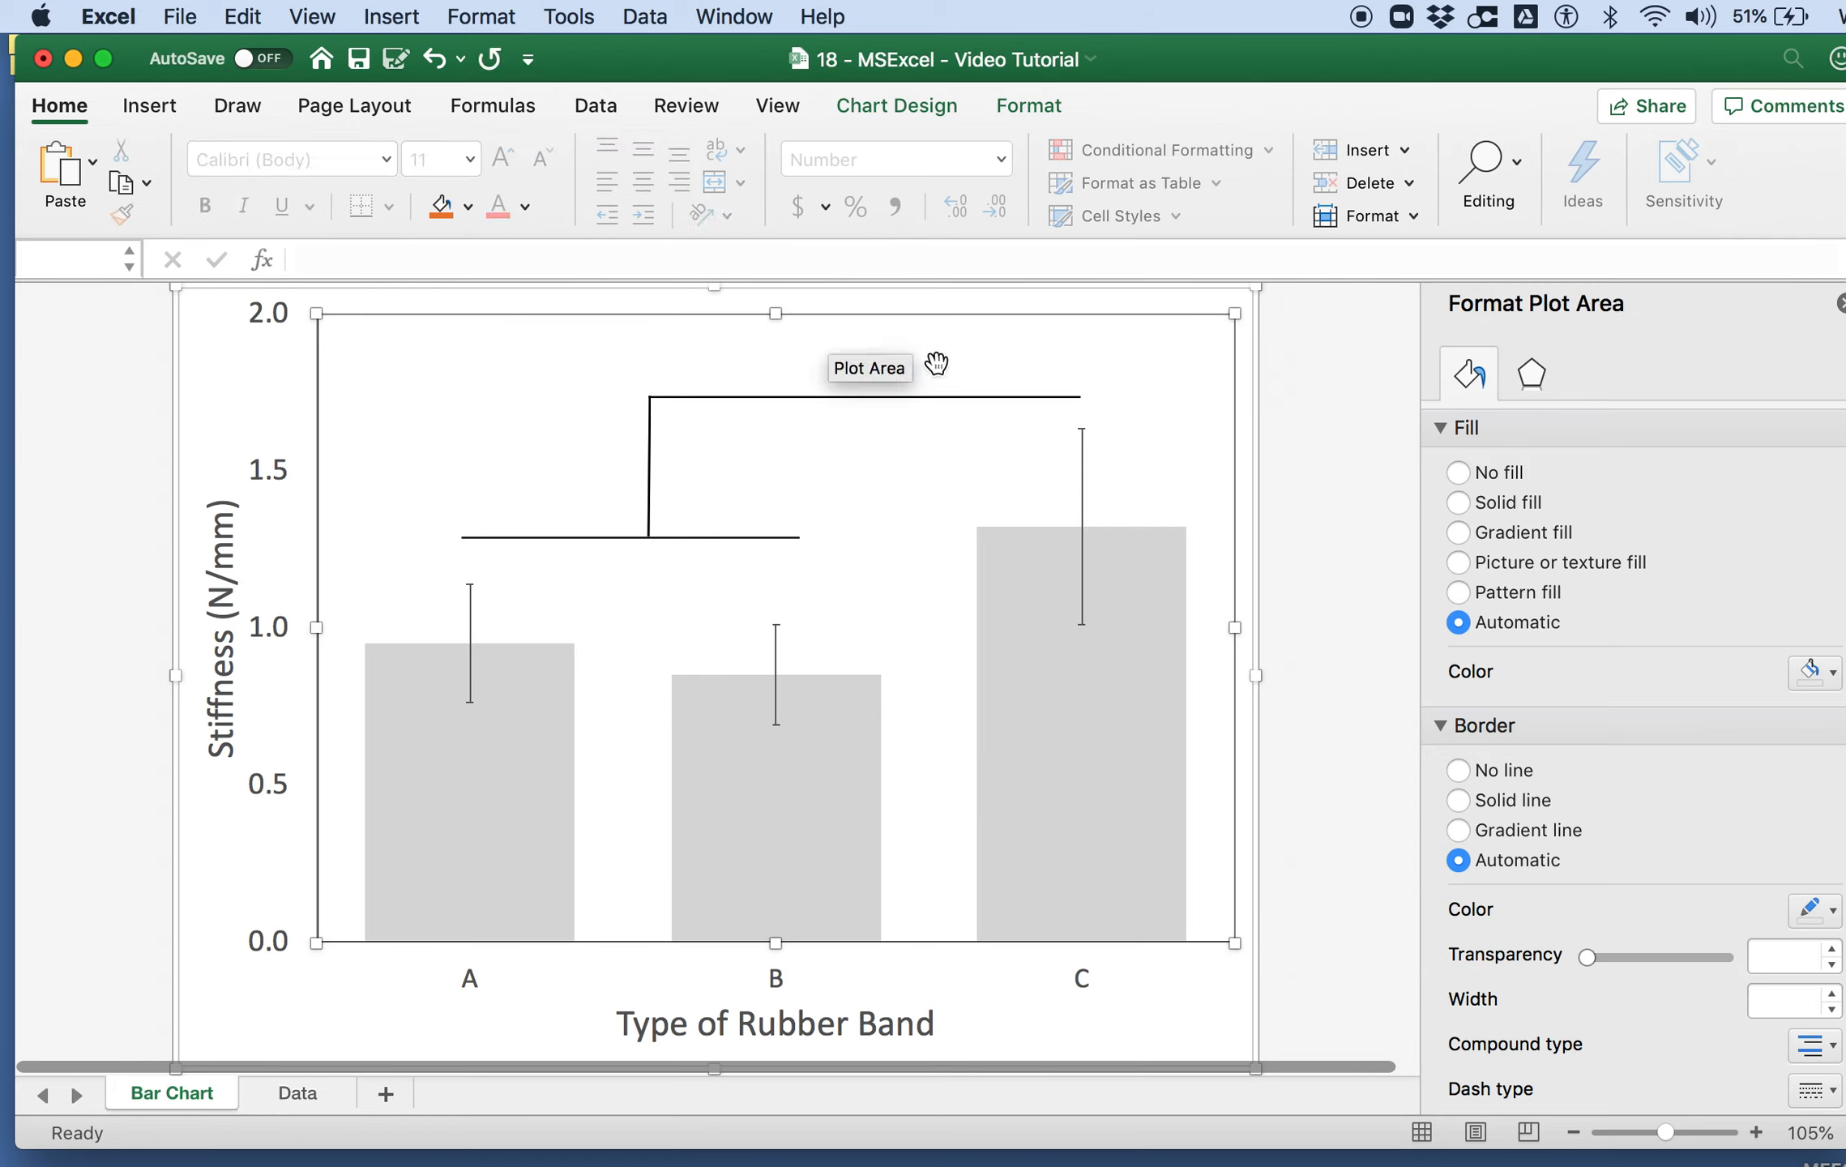
Step: Insert a text box containing an asterisk just above the bracket's top line
click(151, 106)
click(1636, 177)
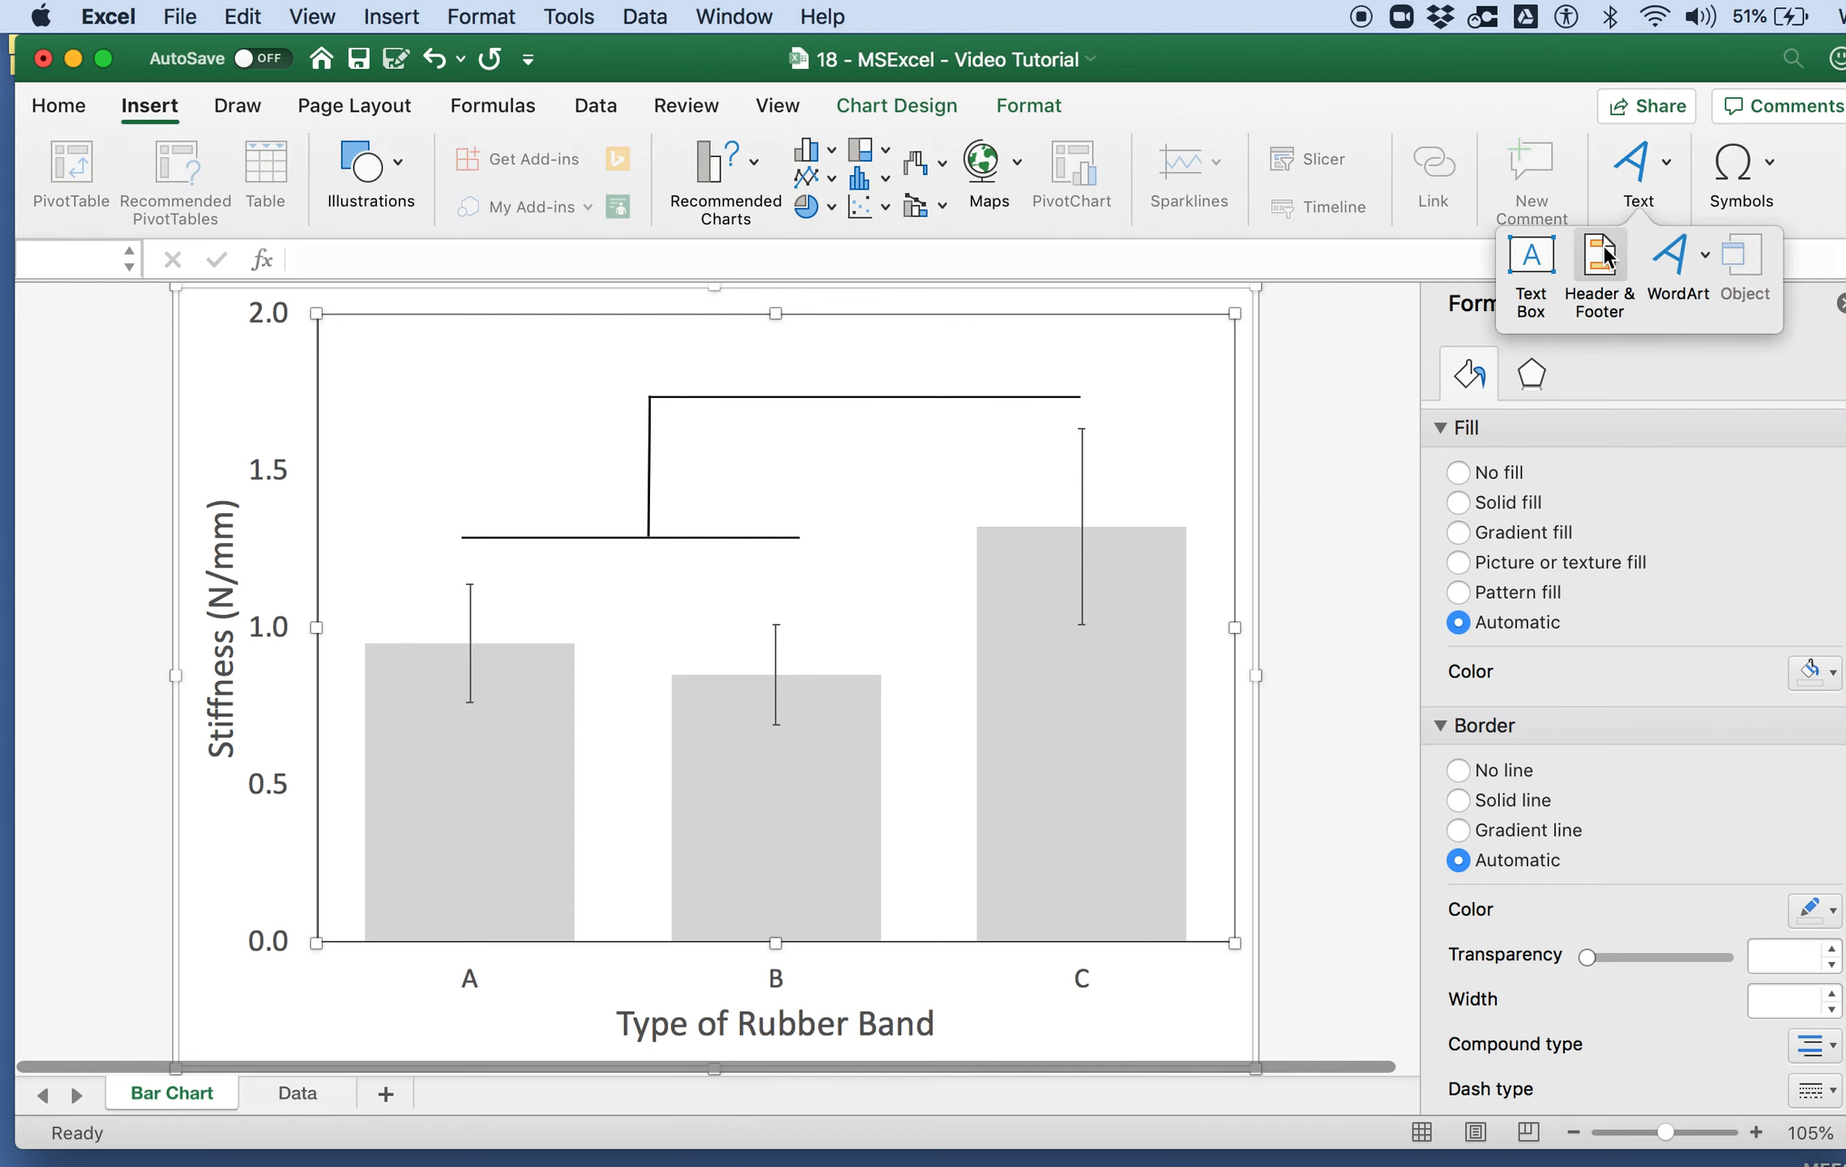
click(1531, 258)
drag(811, 339, 897, 394)
Step: Enlarge the asterisk to 32 pt, centre its text box over the bracket's top line, and deselect the chart
key(shift+Left)
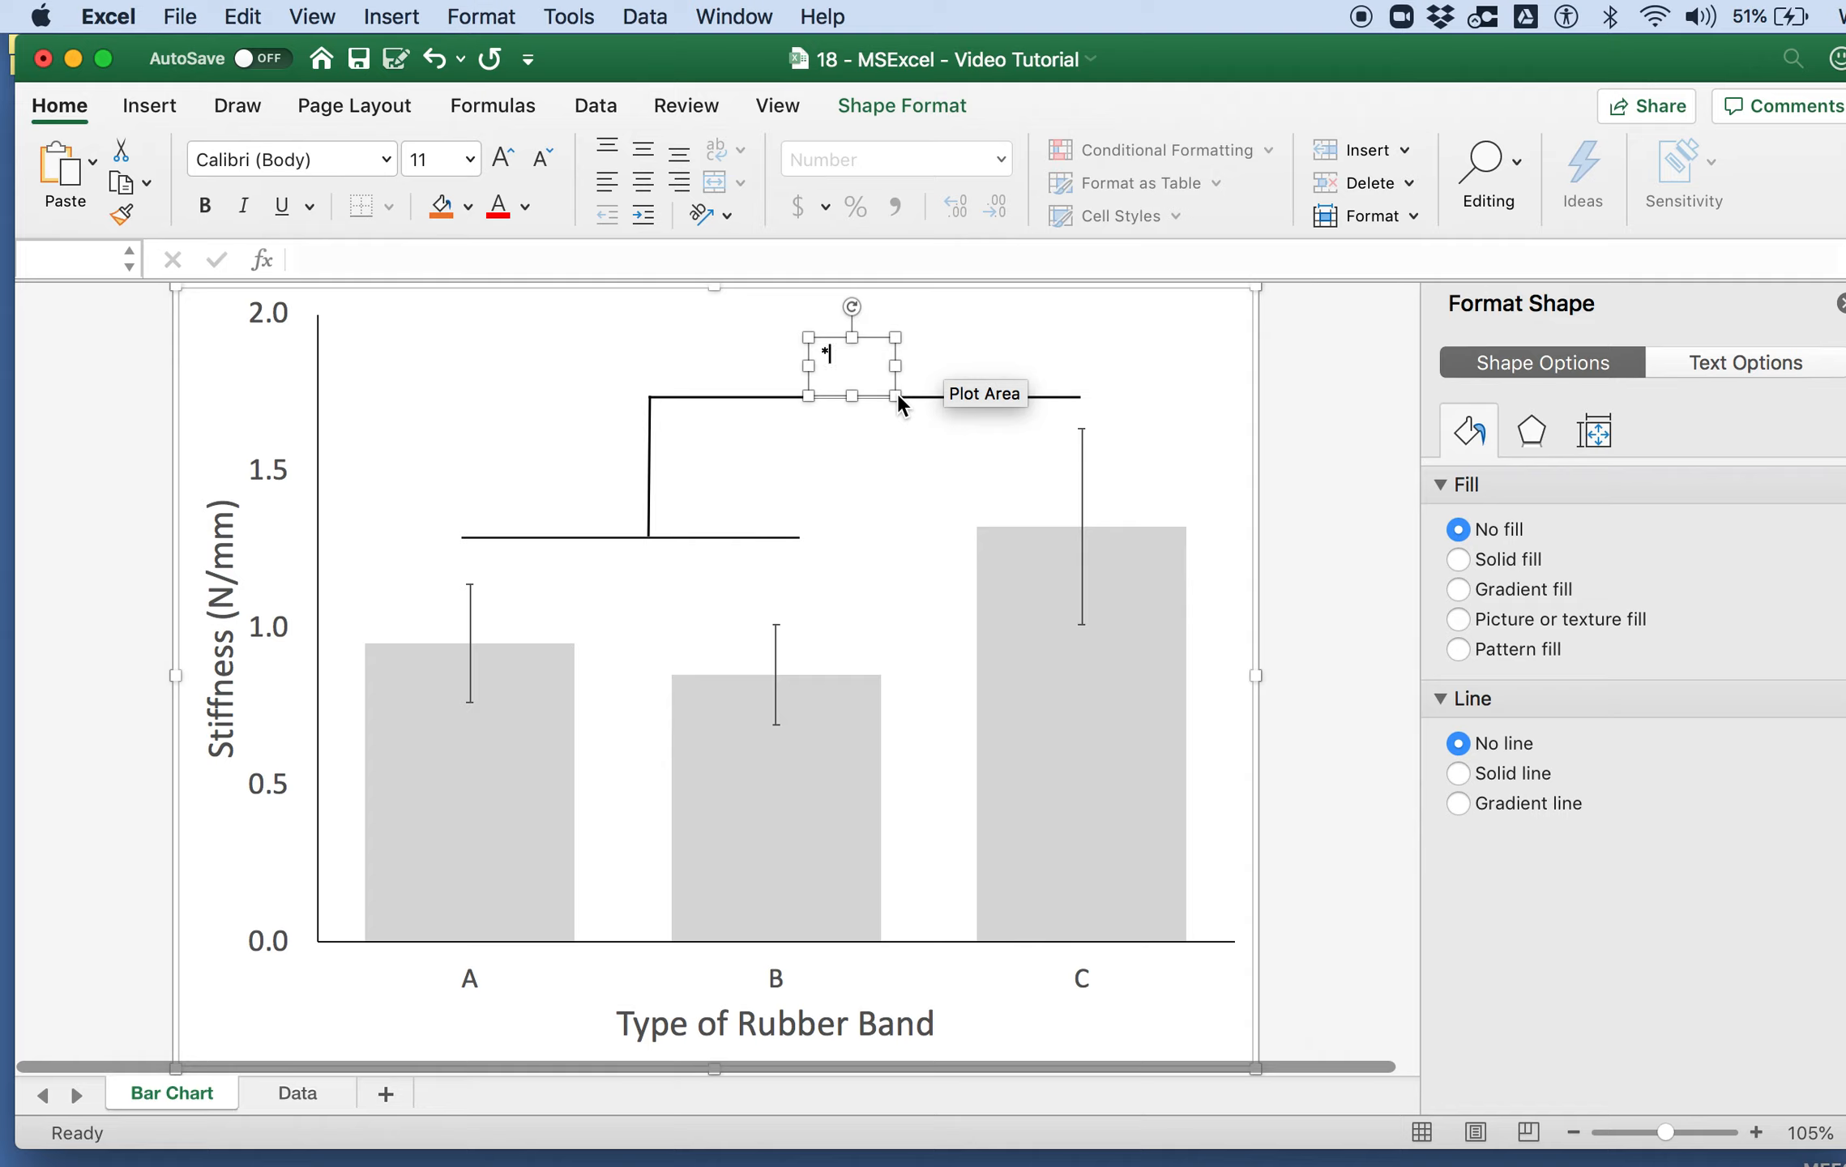
click(503, 159)
click(503, 159)
click(503, 159)
click(503, 159)
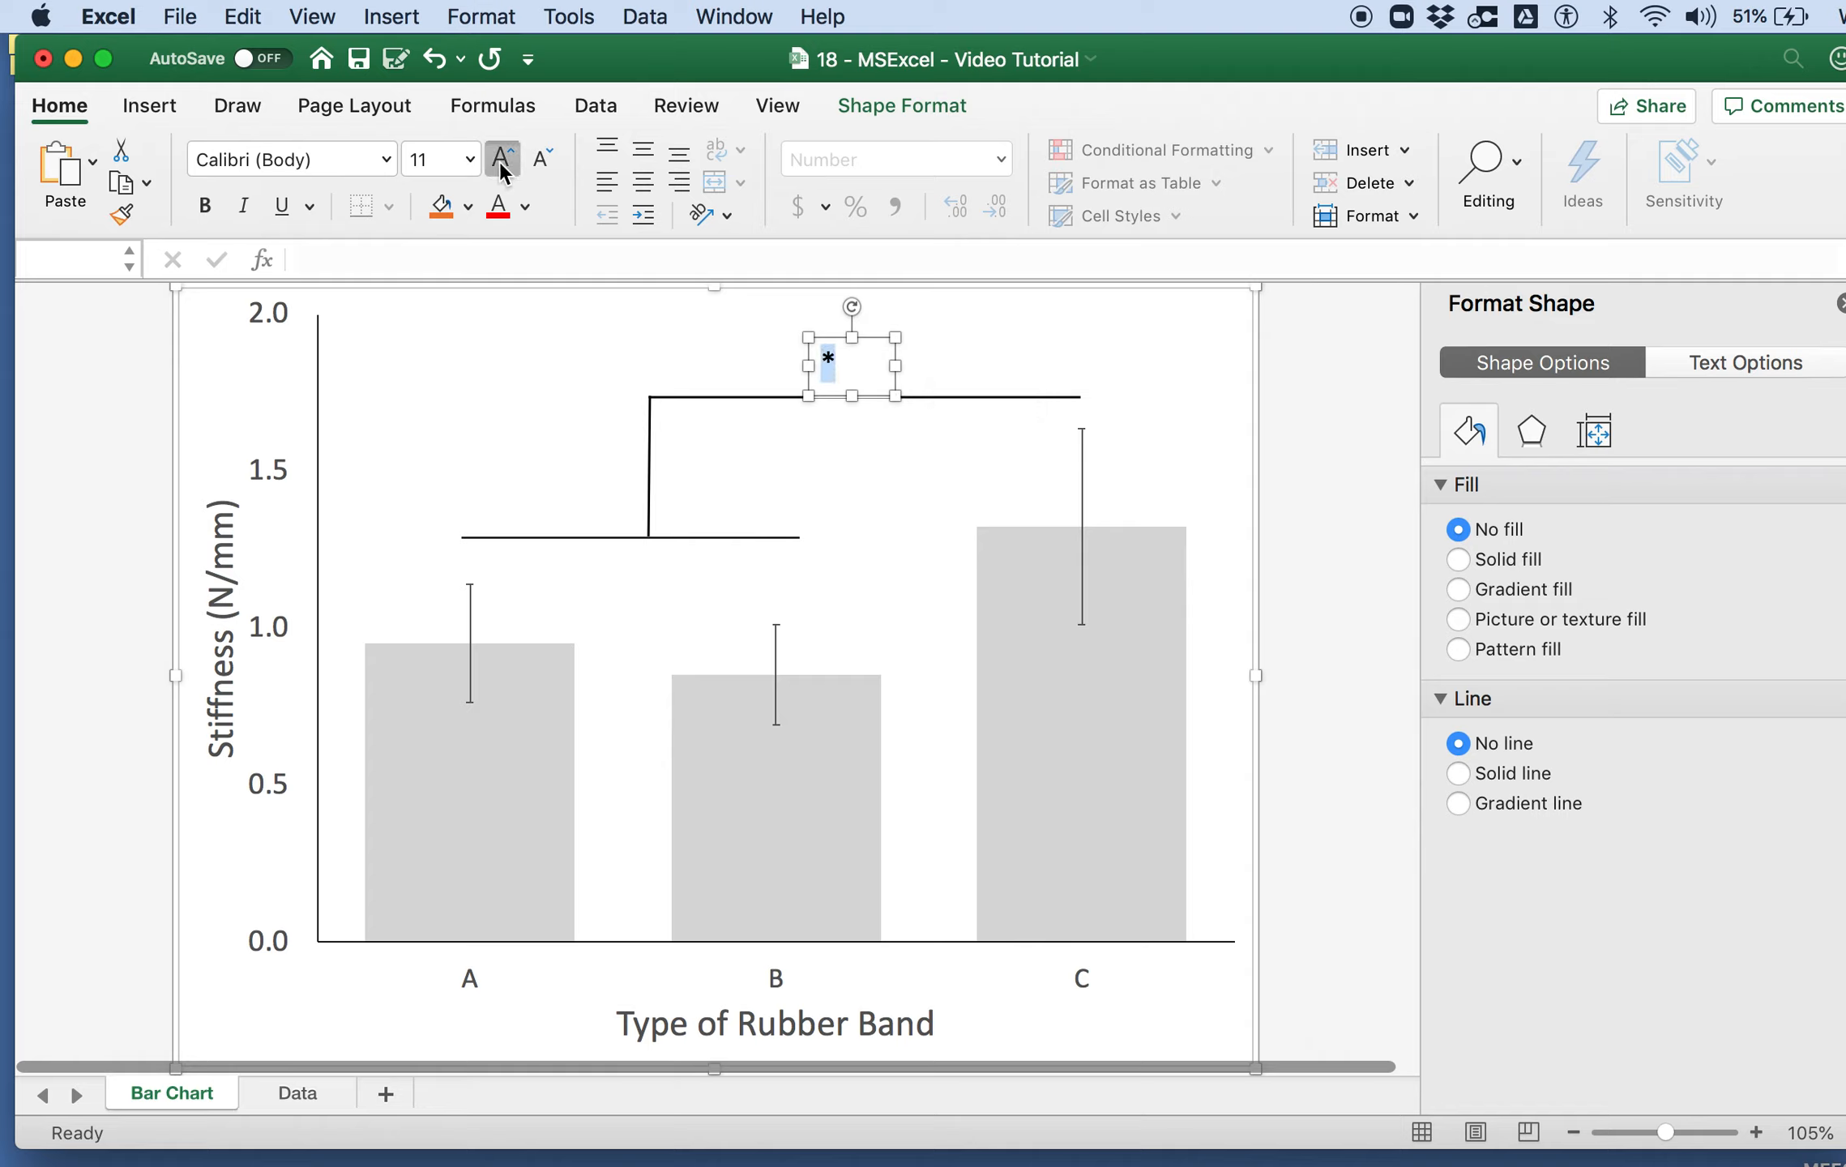
click(503, 159)
click(502, 159)
click(503, 159)
click(503, 158)
drag(869, 334, 906, 340)
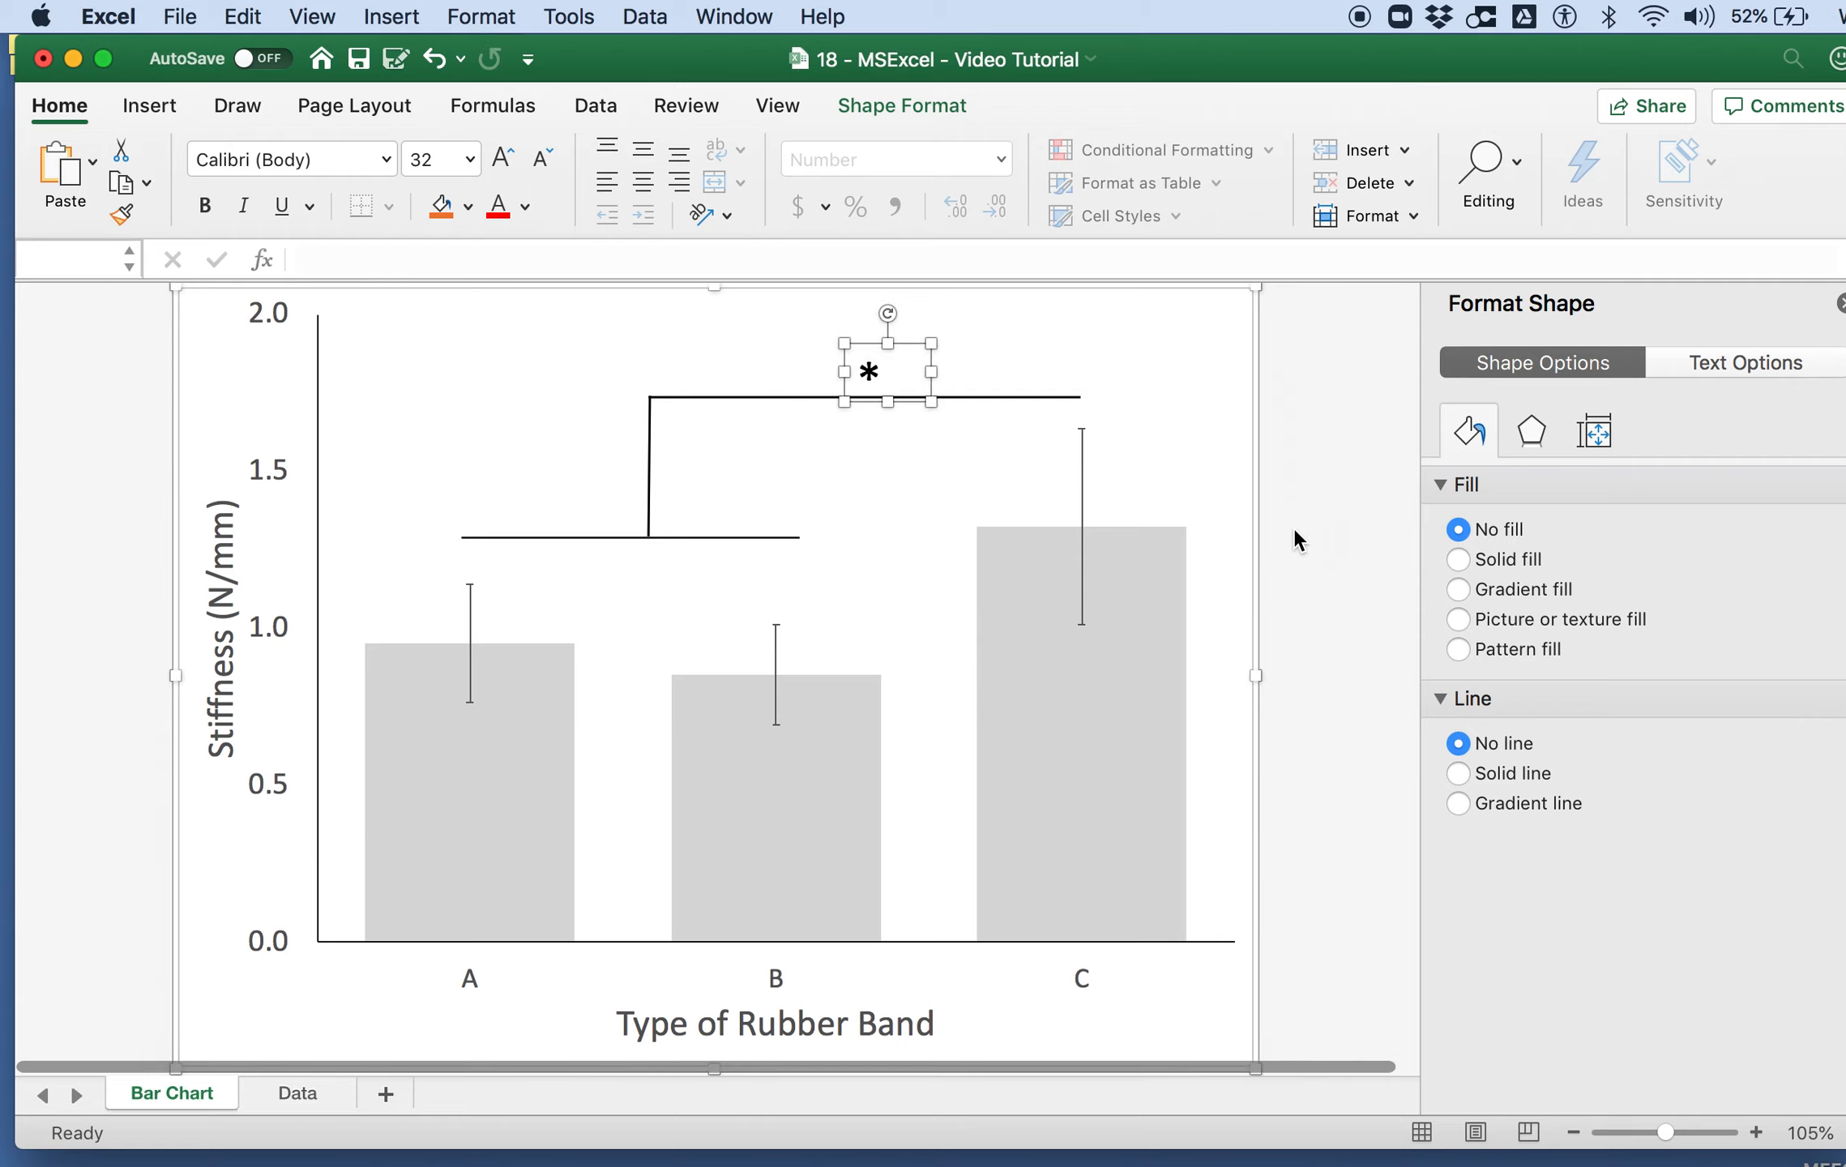
click(1294, 539)
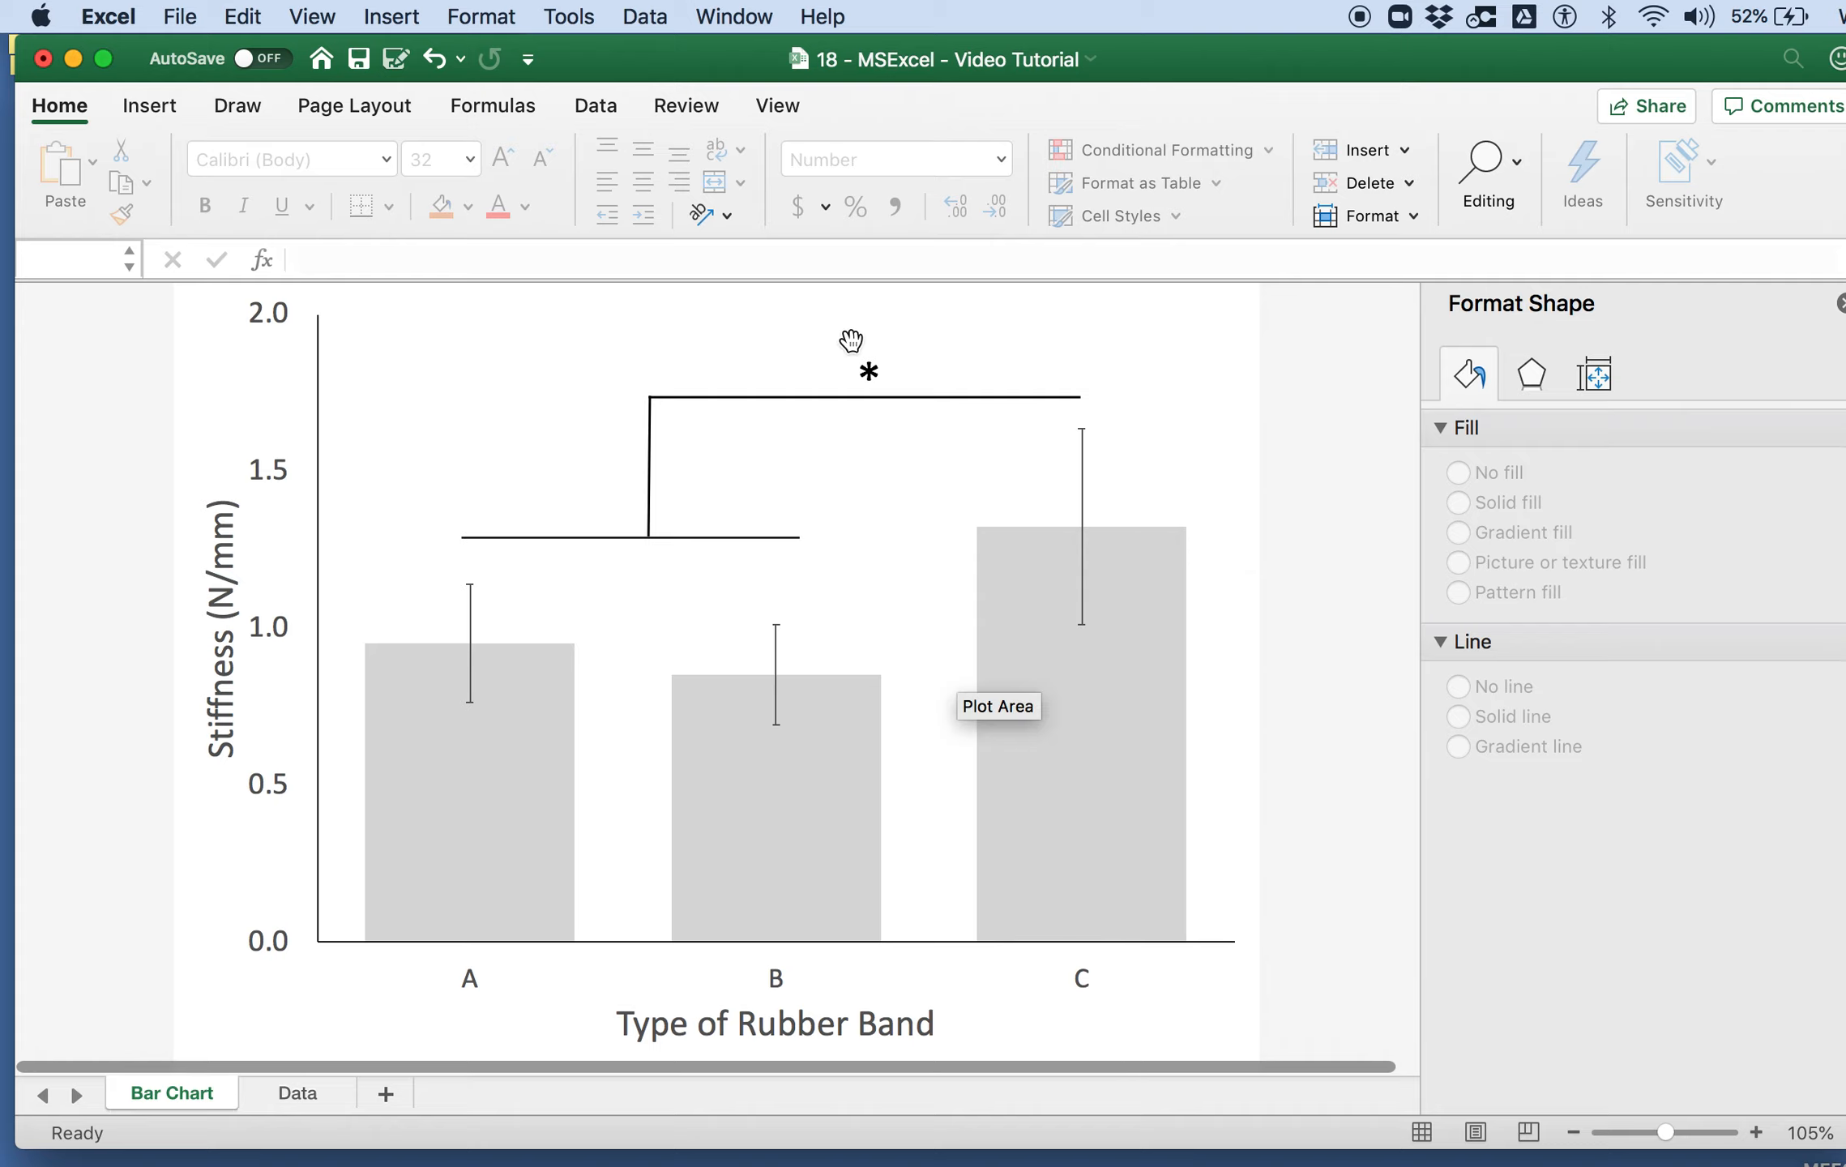
Step: Delete the three bracket lines, keeping only the asterisk on the chart
click(777, 537)
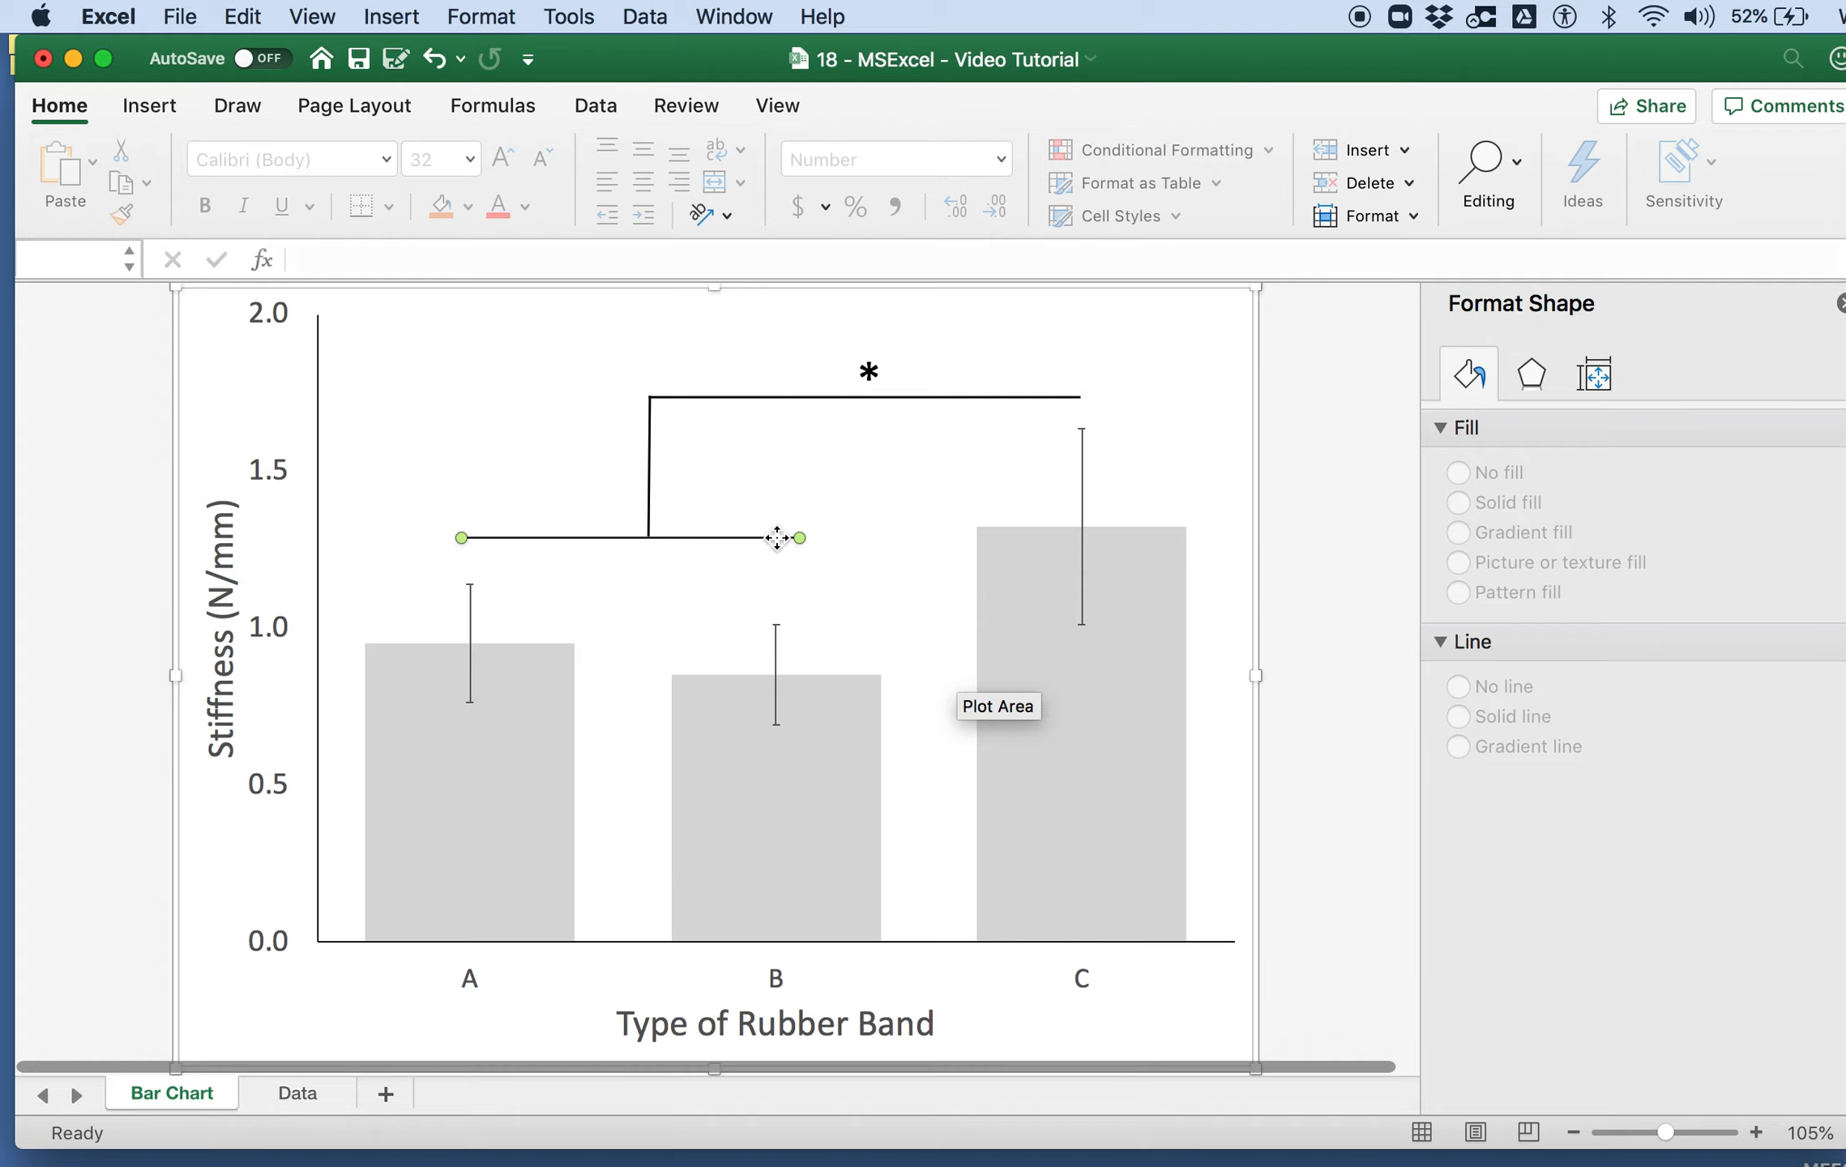
click(653, 464)
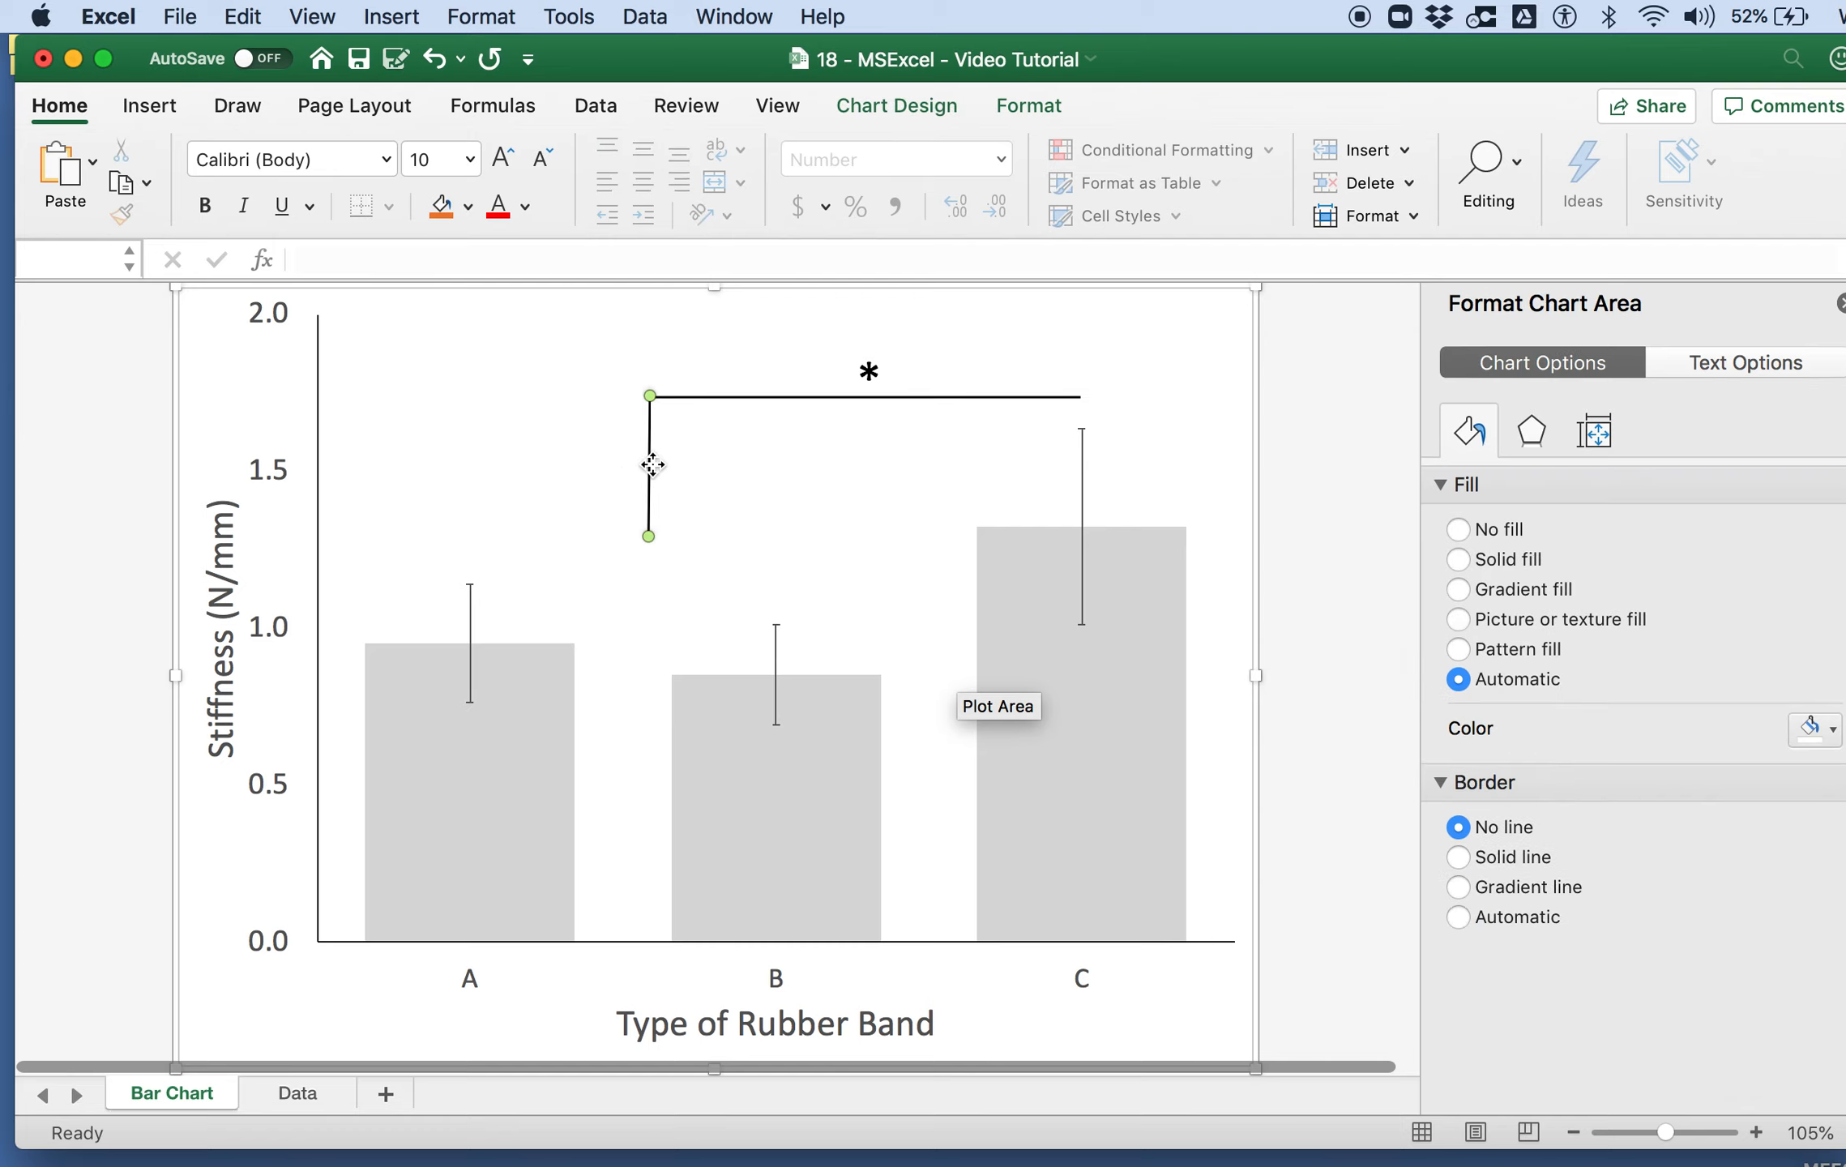
key(Delete)
click(696, 398)
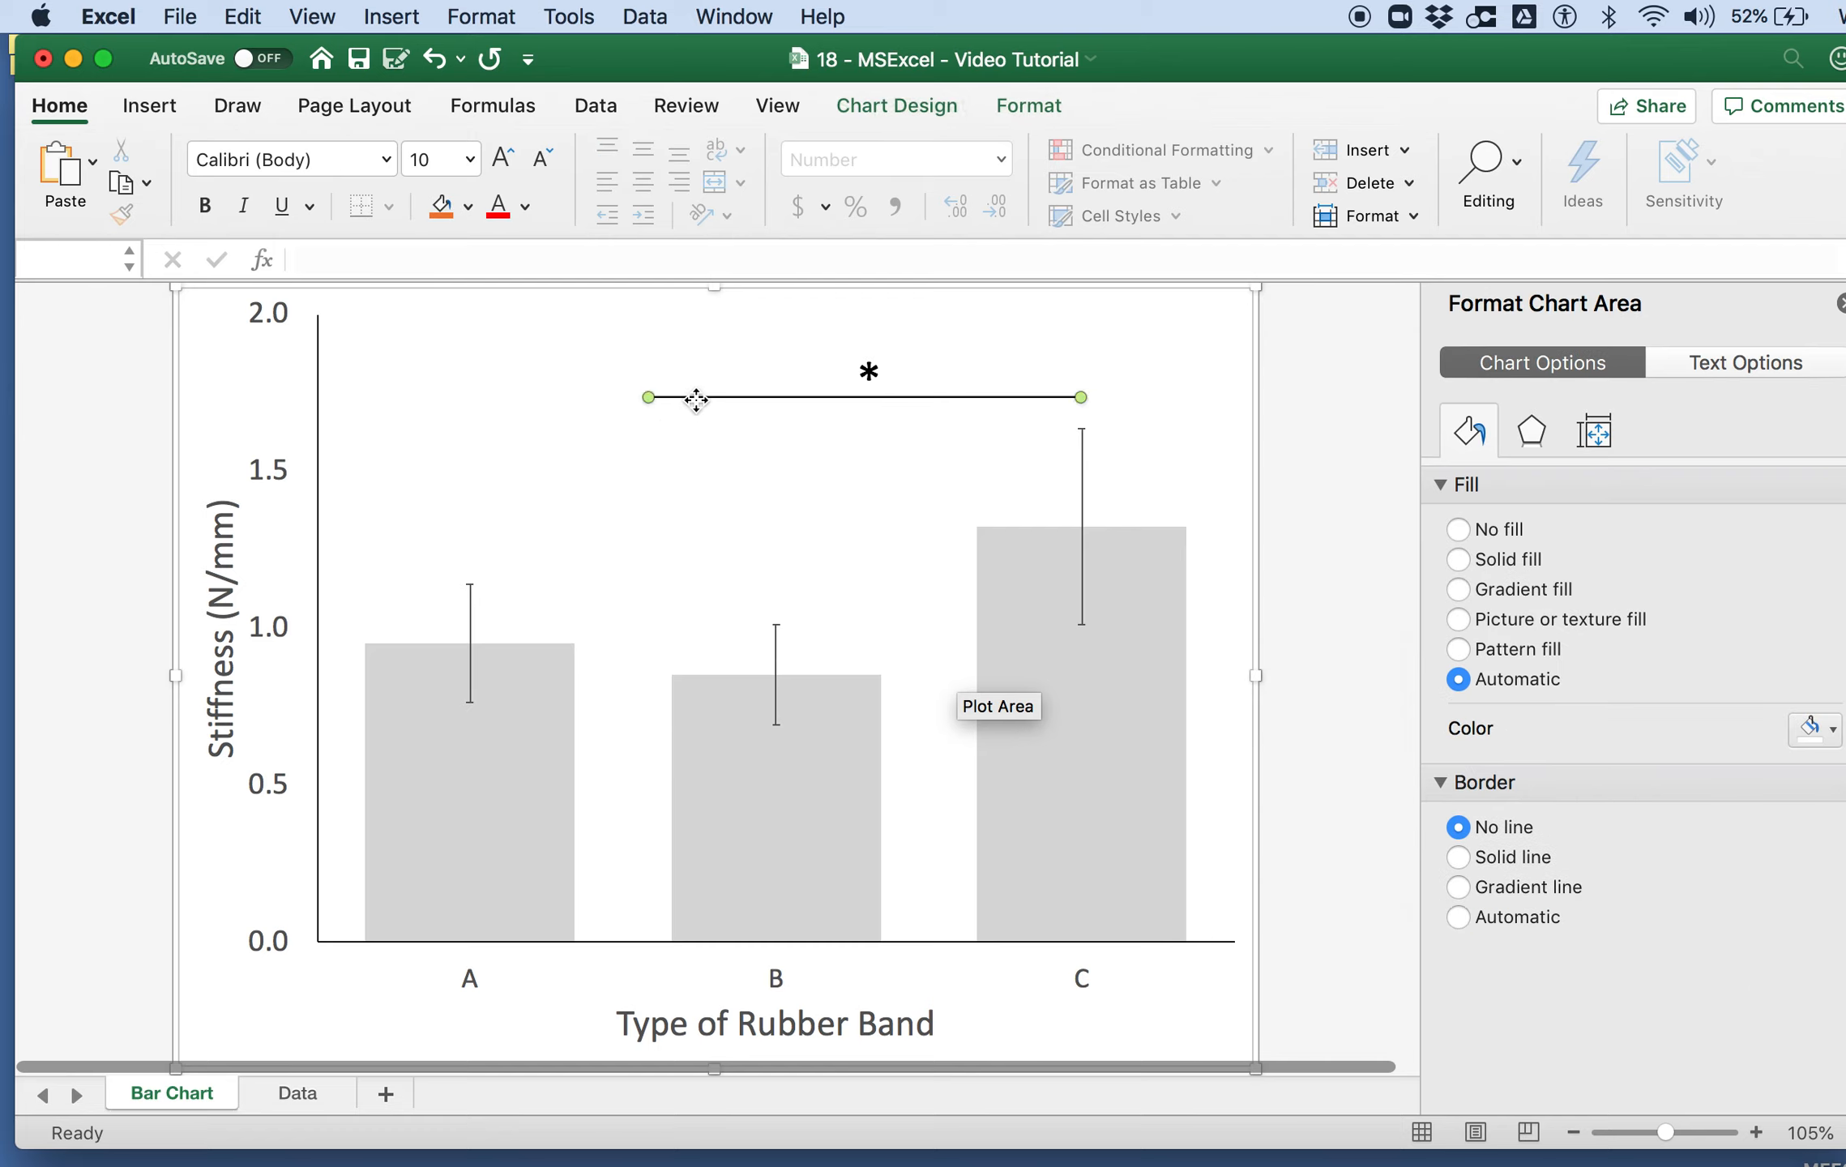
key(Delete)
Step: Move the asterisk above bar A's error bar and place a copy of it above bar B's error bar
click(874, 373)
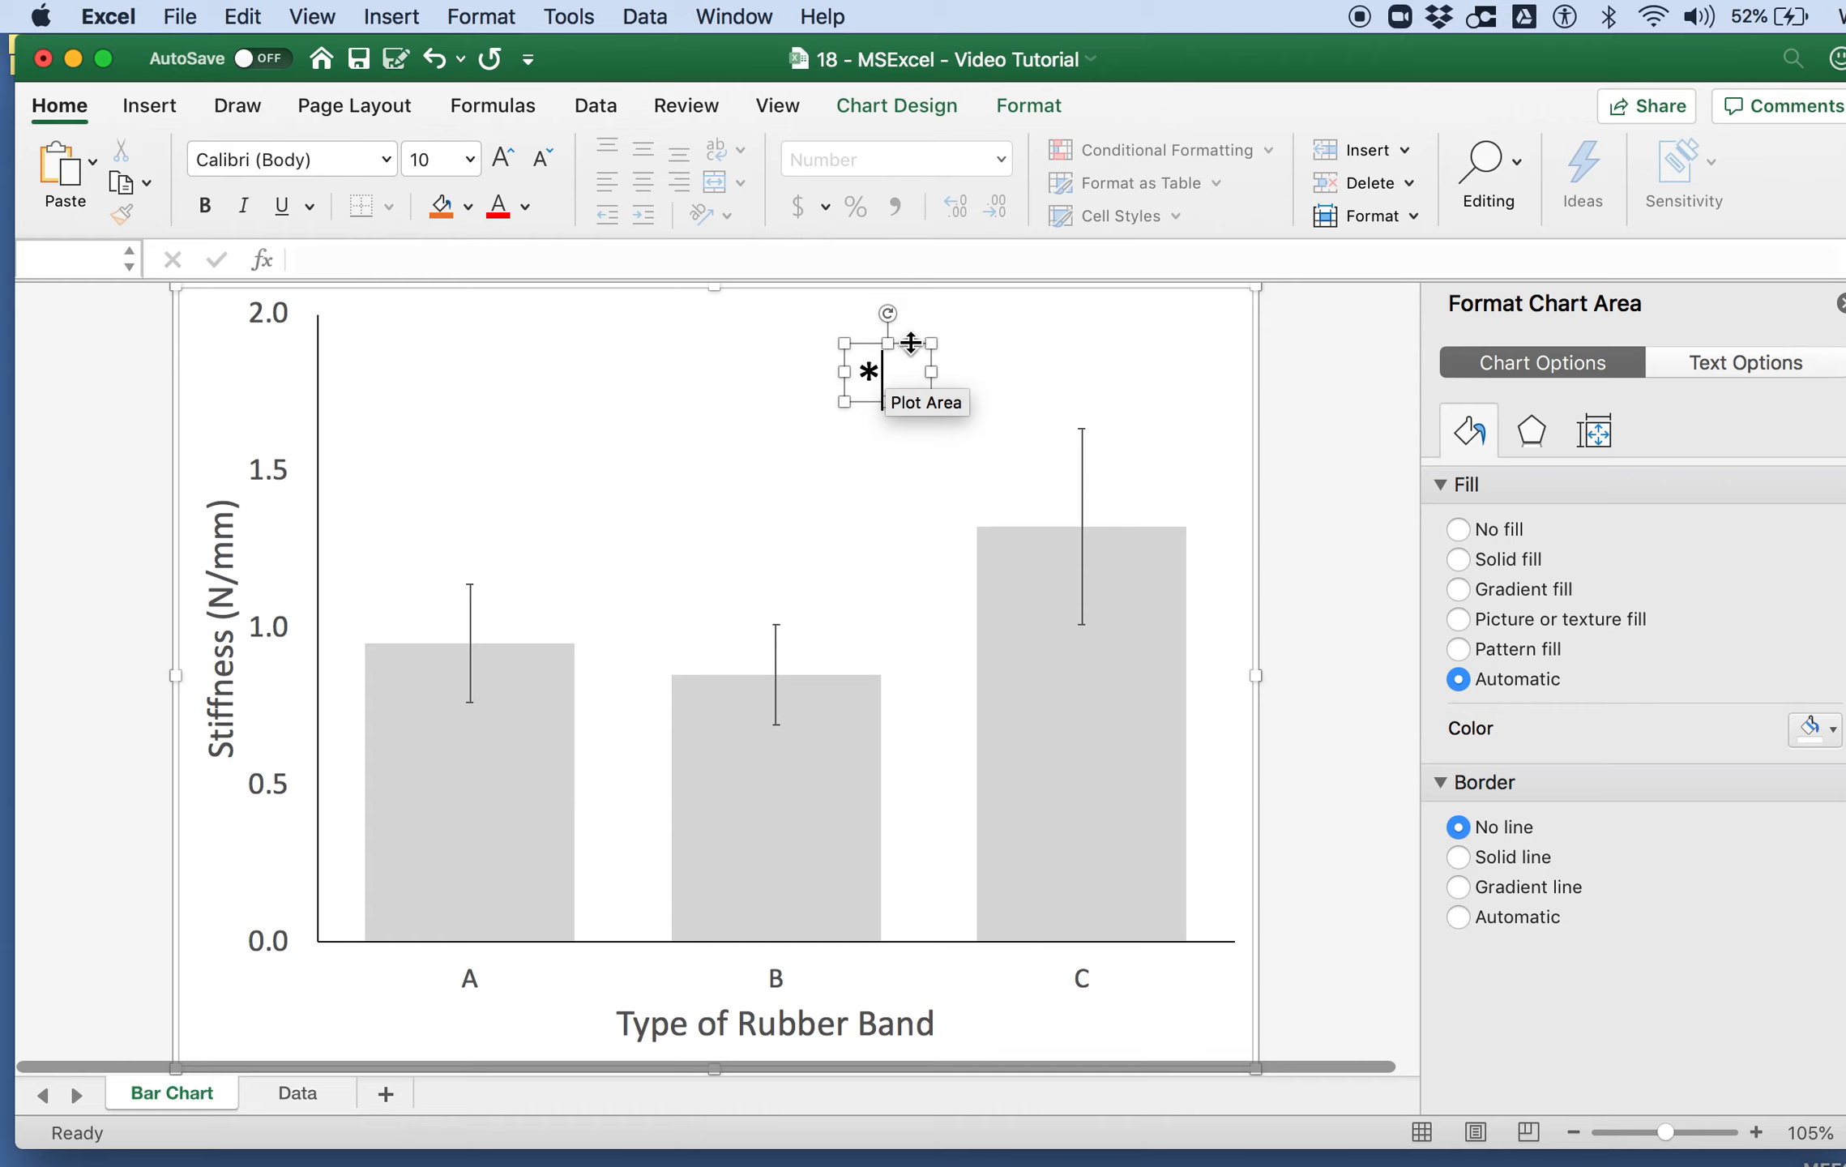
drag(911, 343, 513, 507)
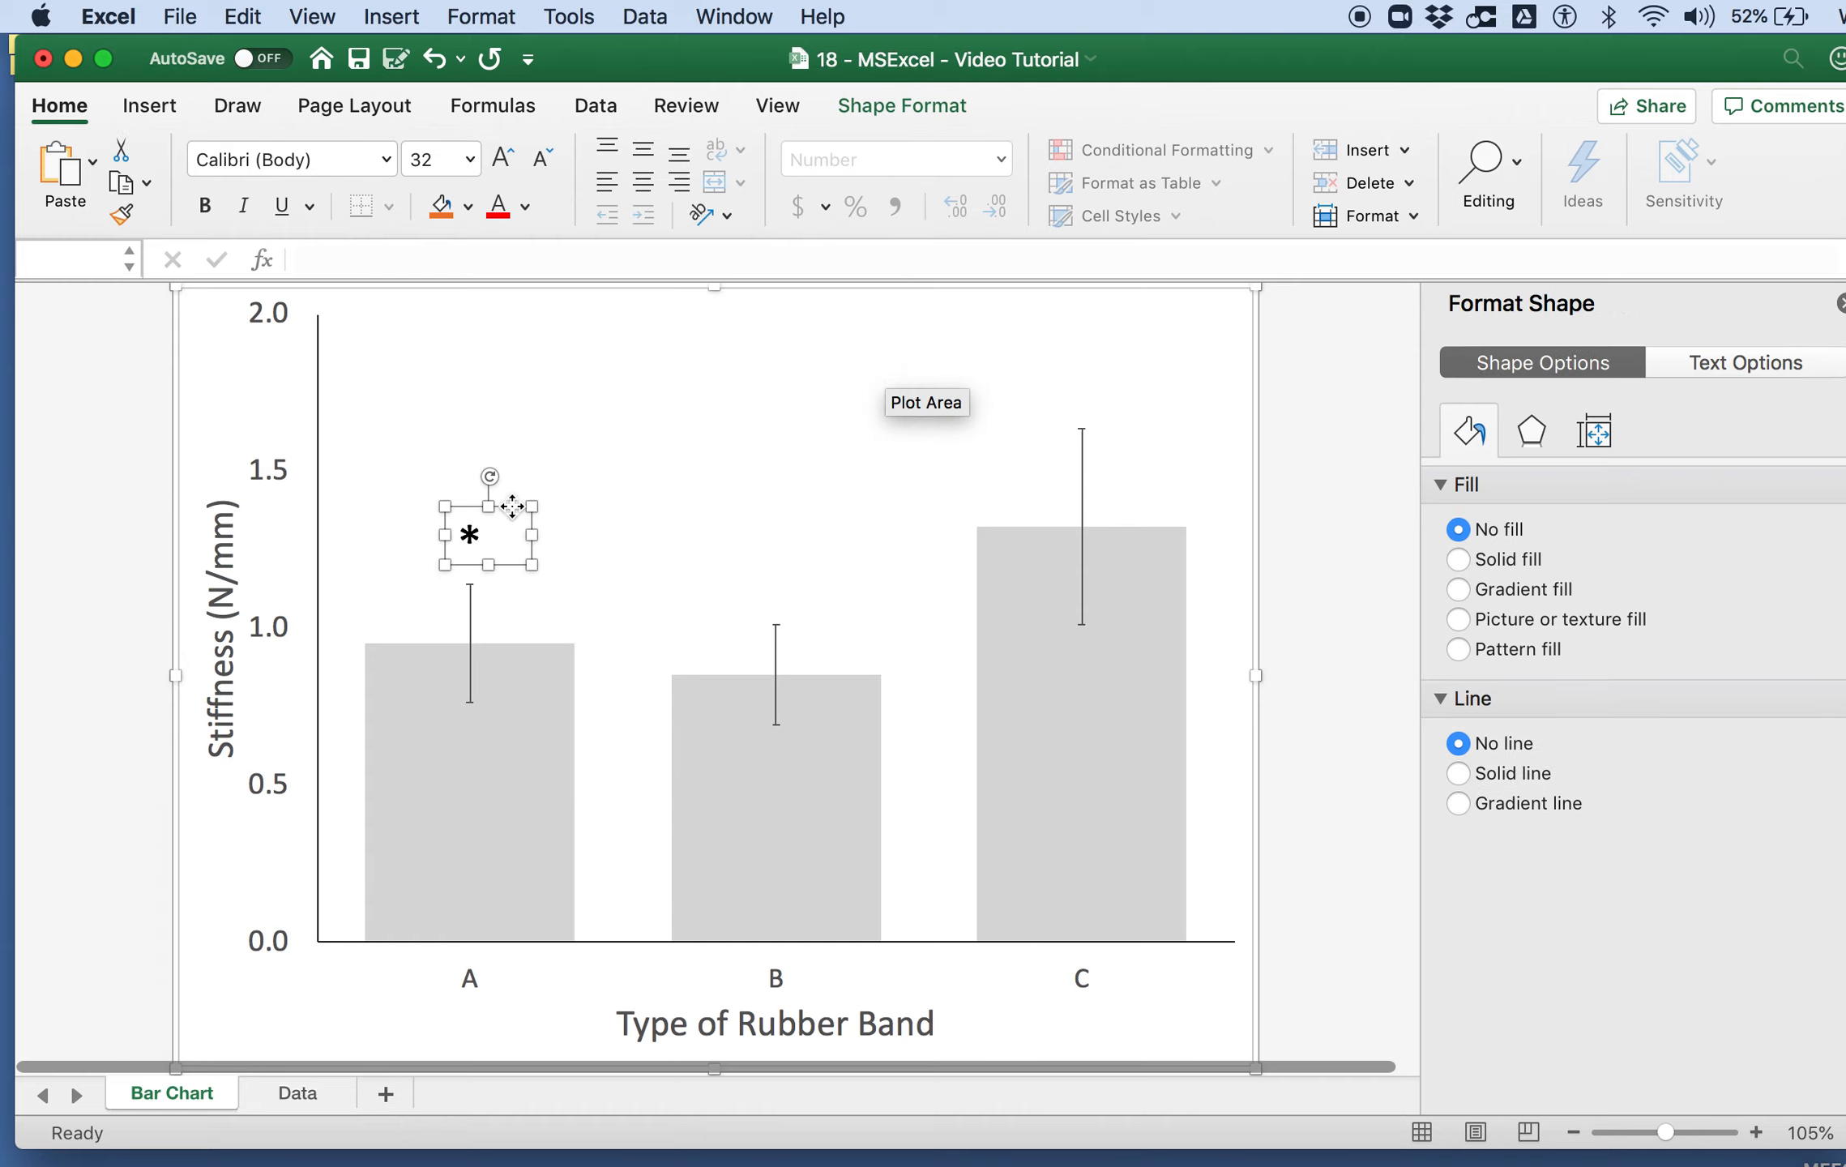
key(super+c)
key(super+v)
drag(236, 298, 810, 555)
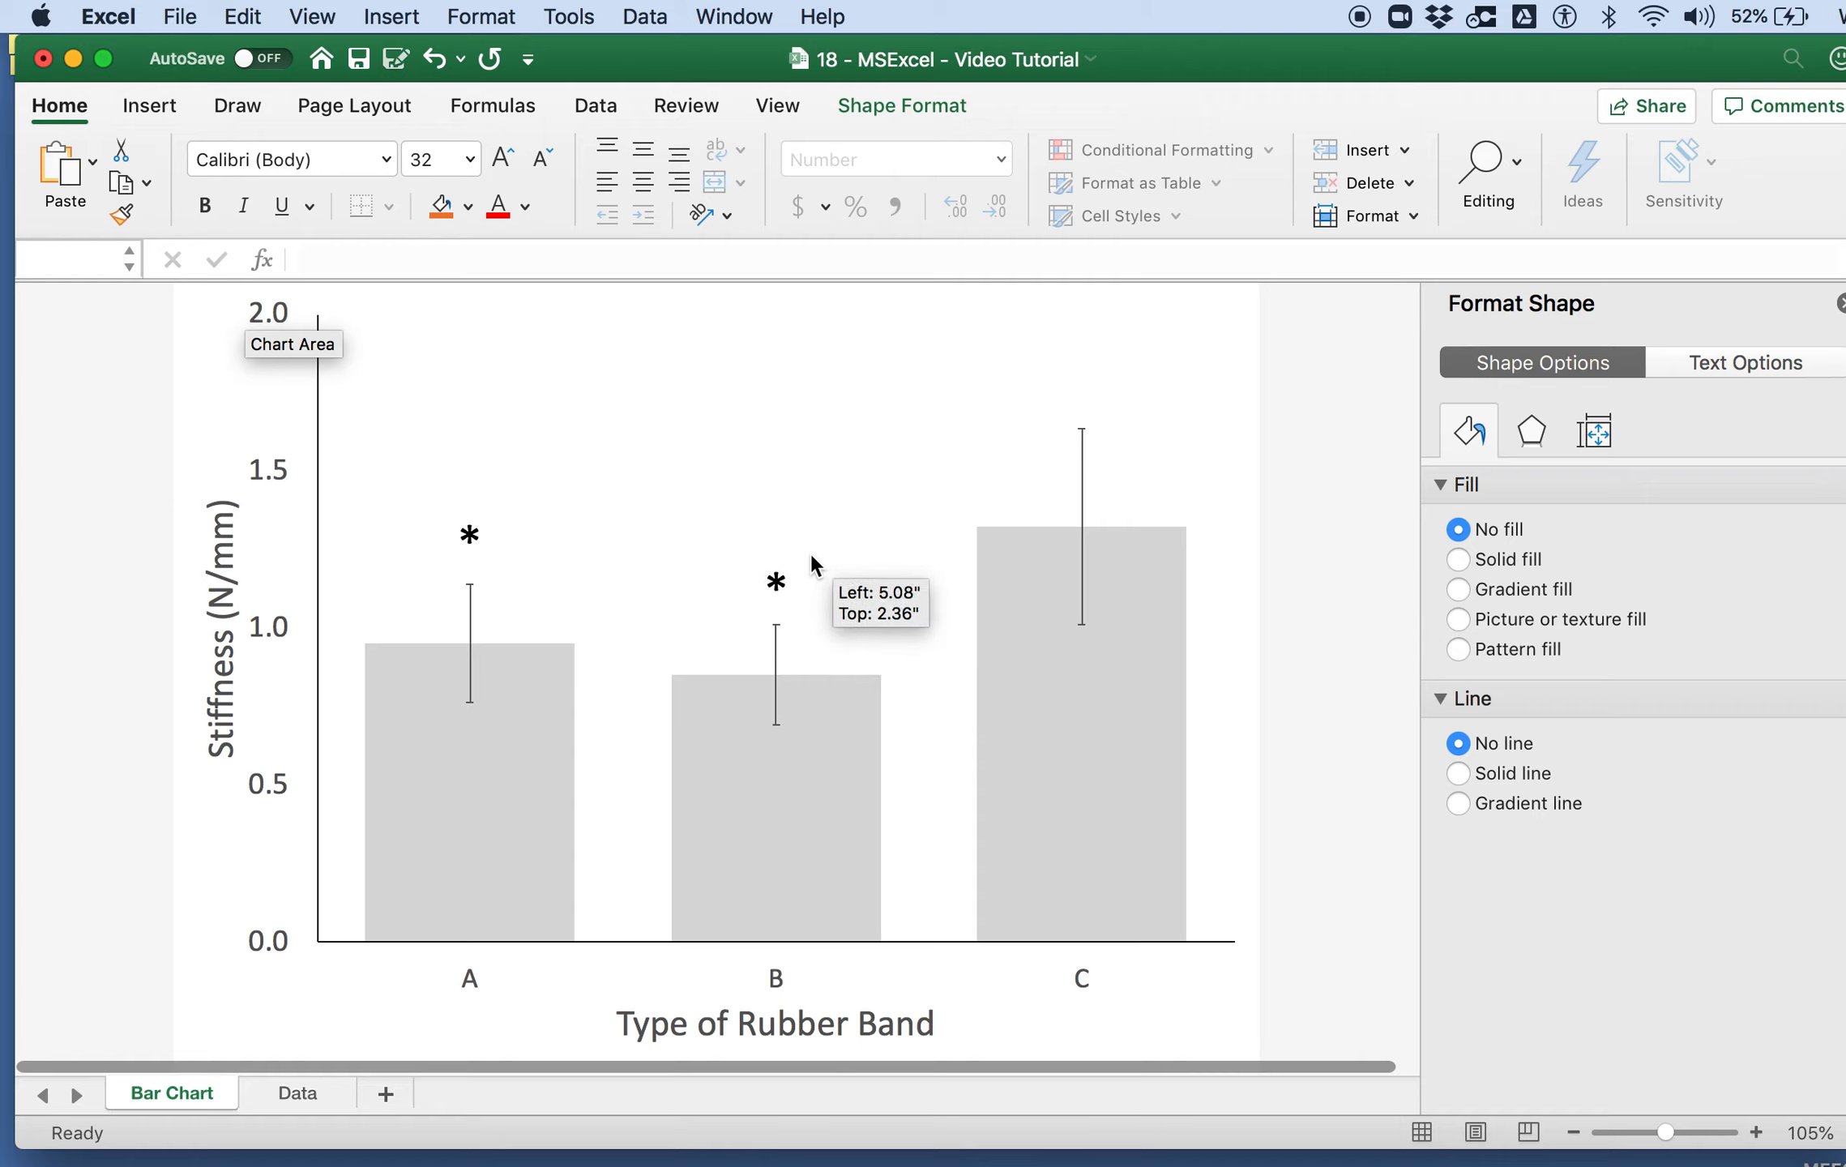
Step: Place another asterisk copy above bar C's error bar, change its text to "+", and save the workbook
key(super+v)
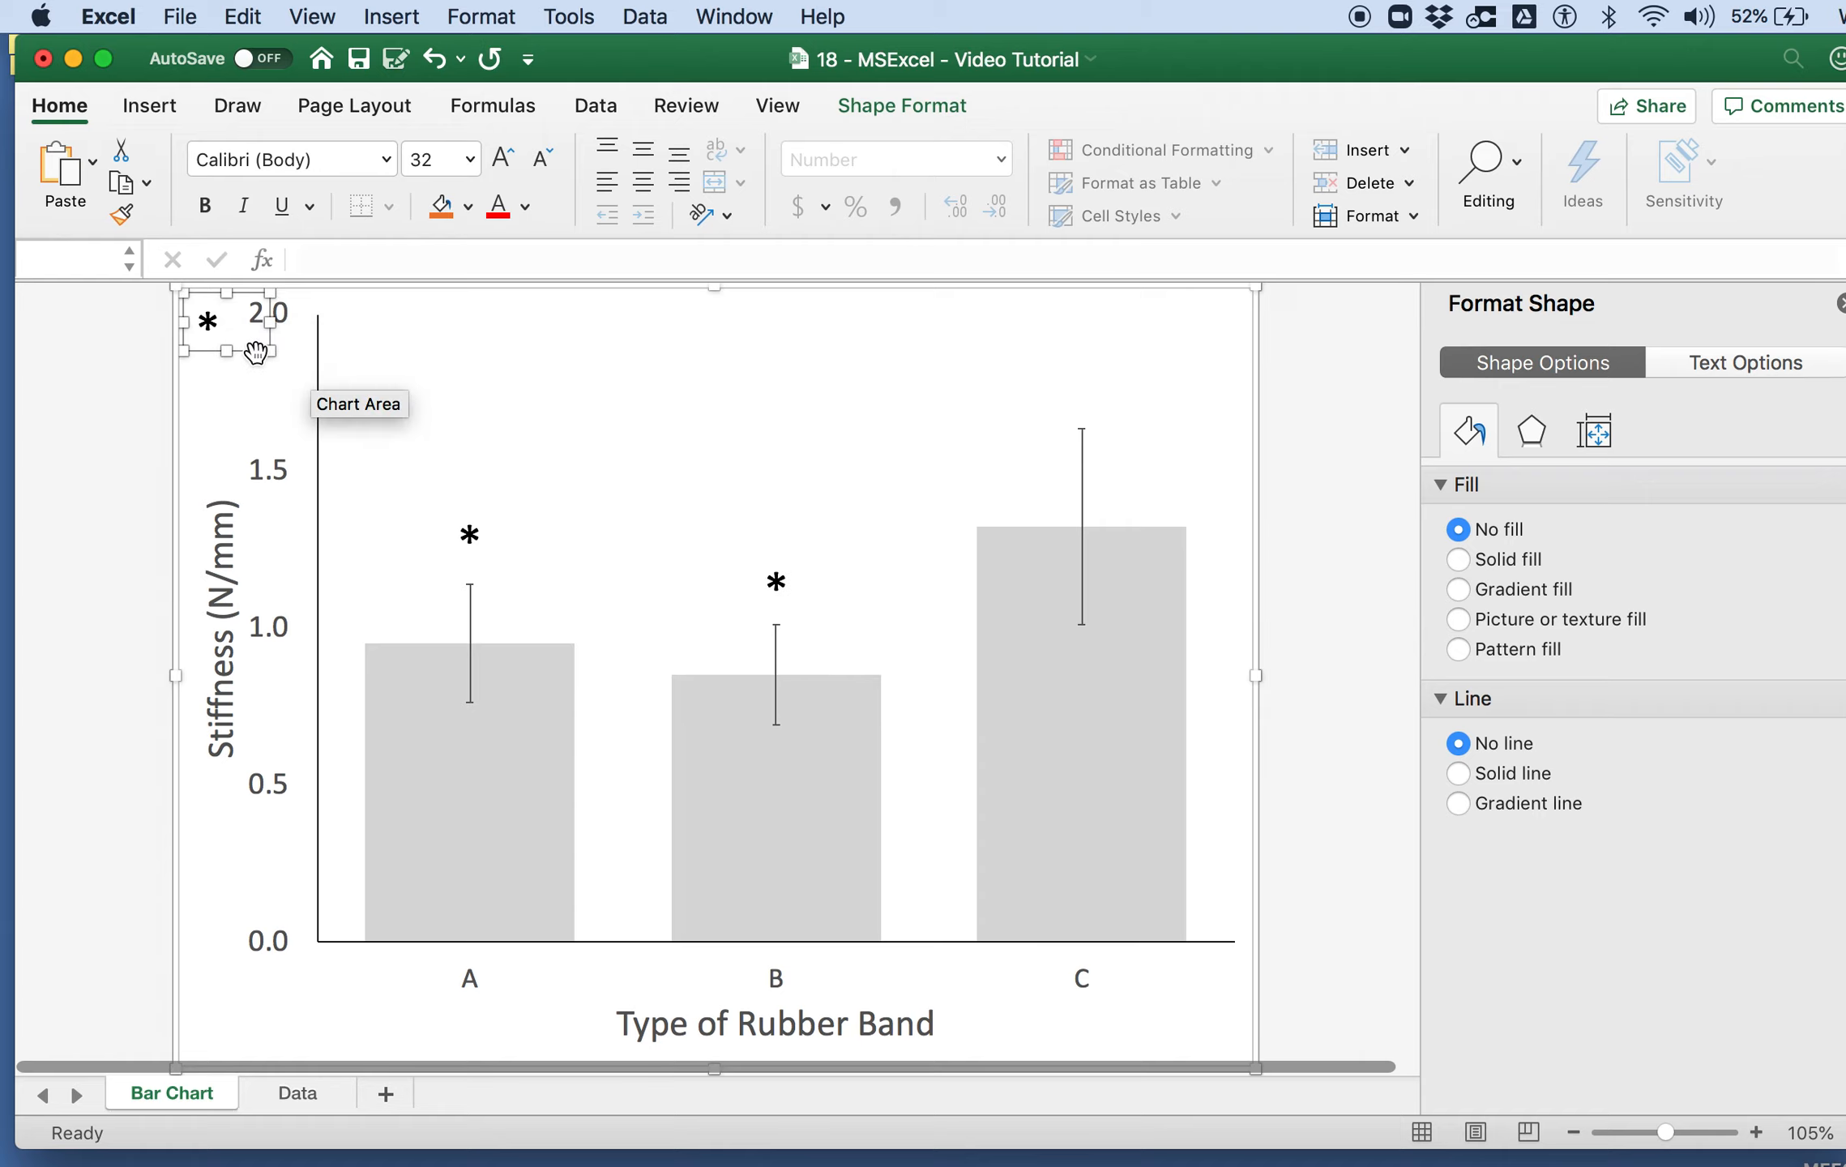
drag(256, 351, 1137, 419)
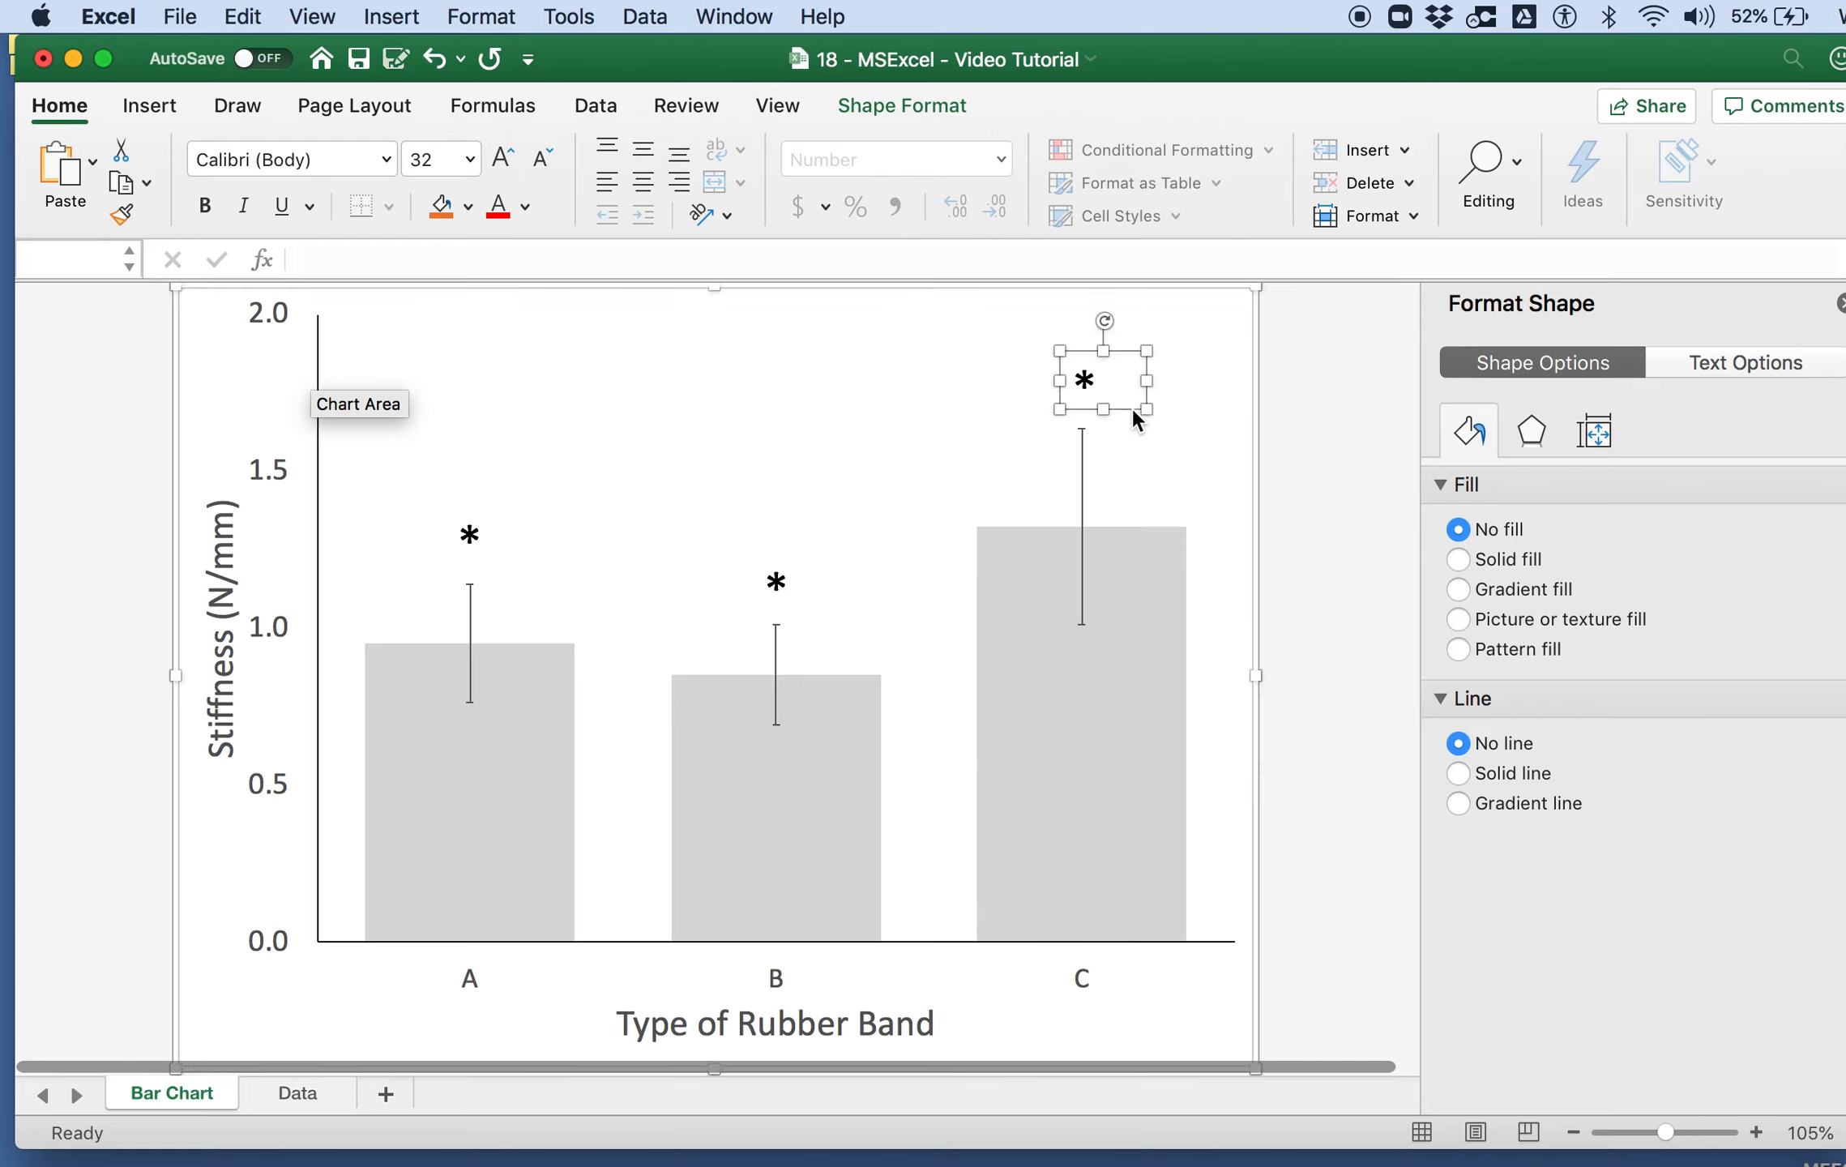
double_click(1086, 380)
text(+)
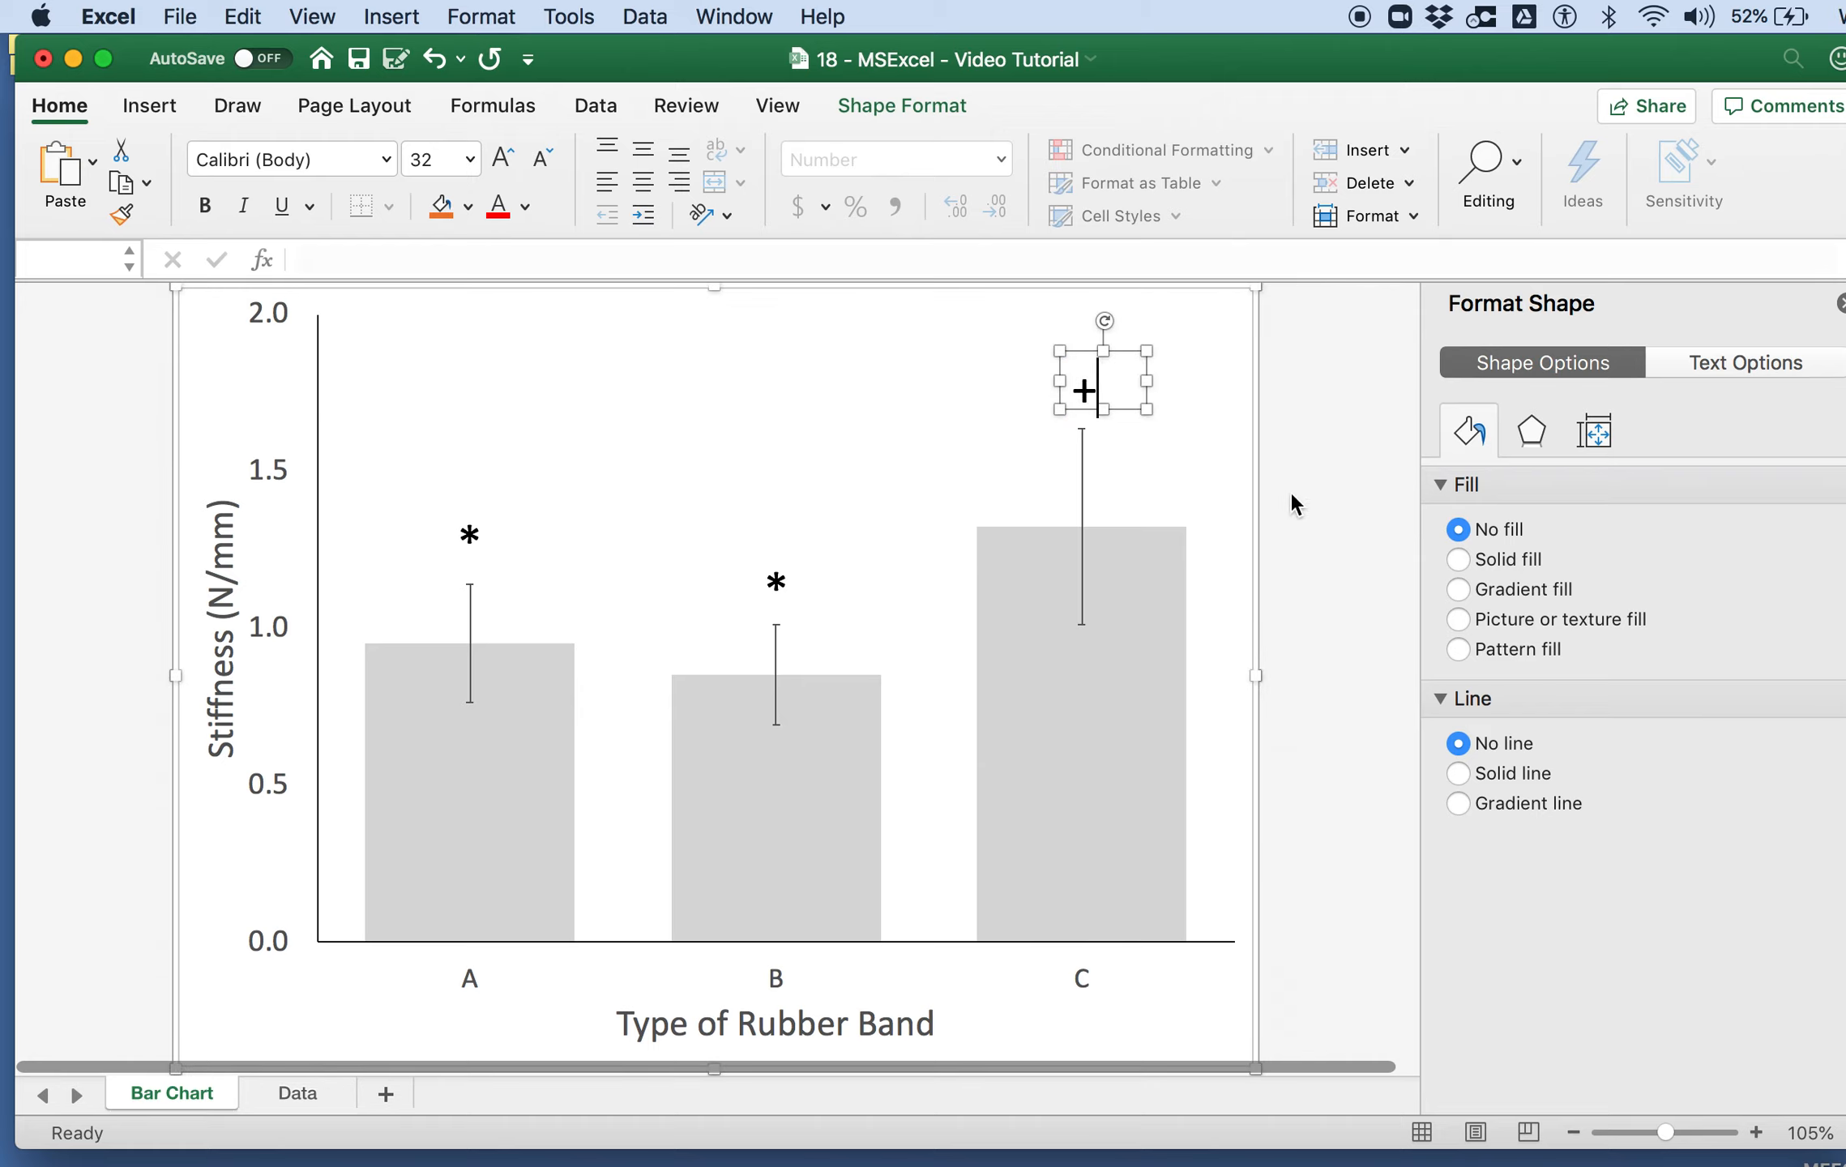
click(1155, 446)
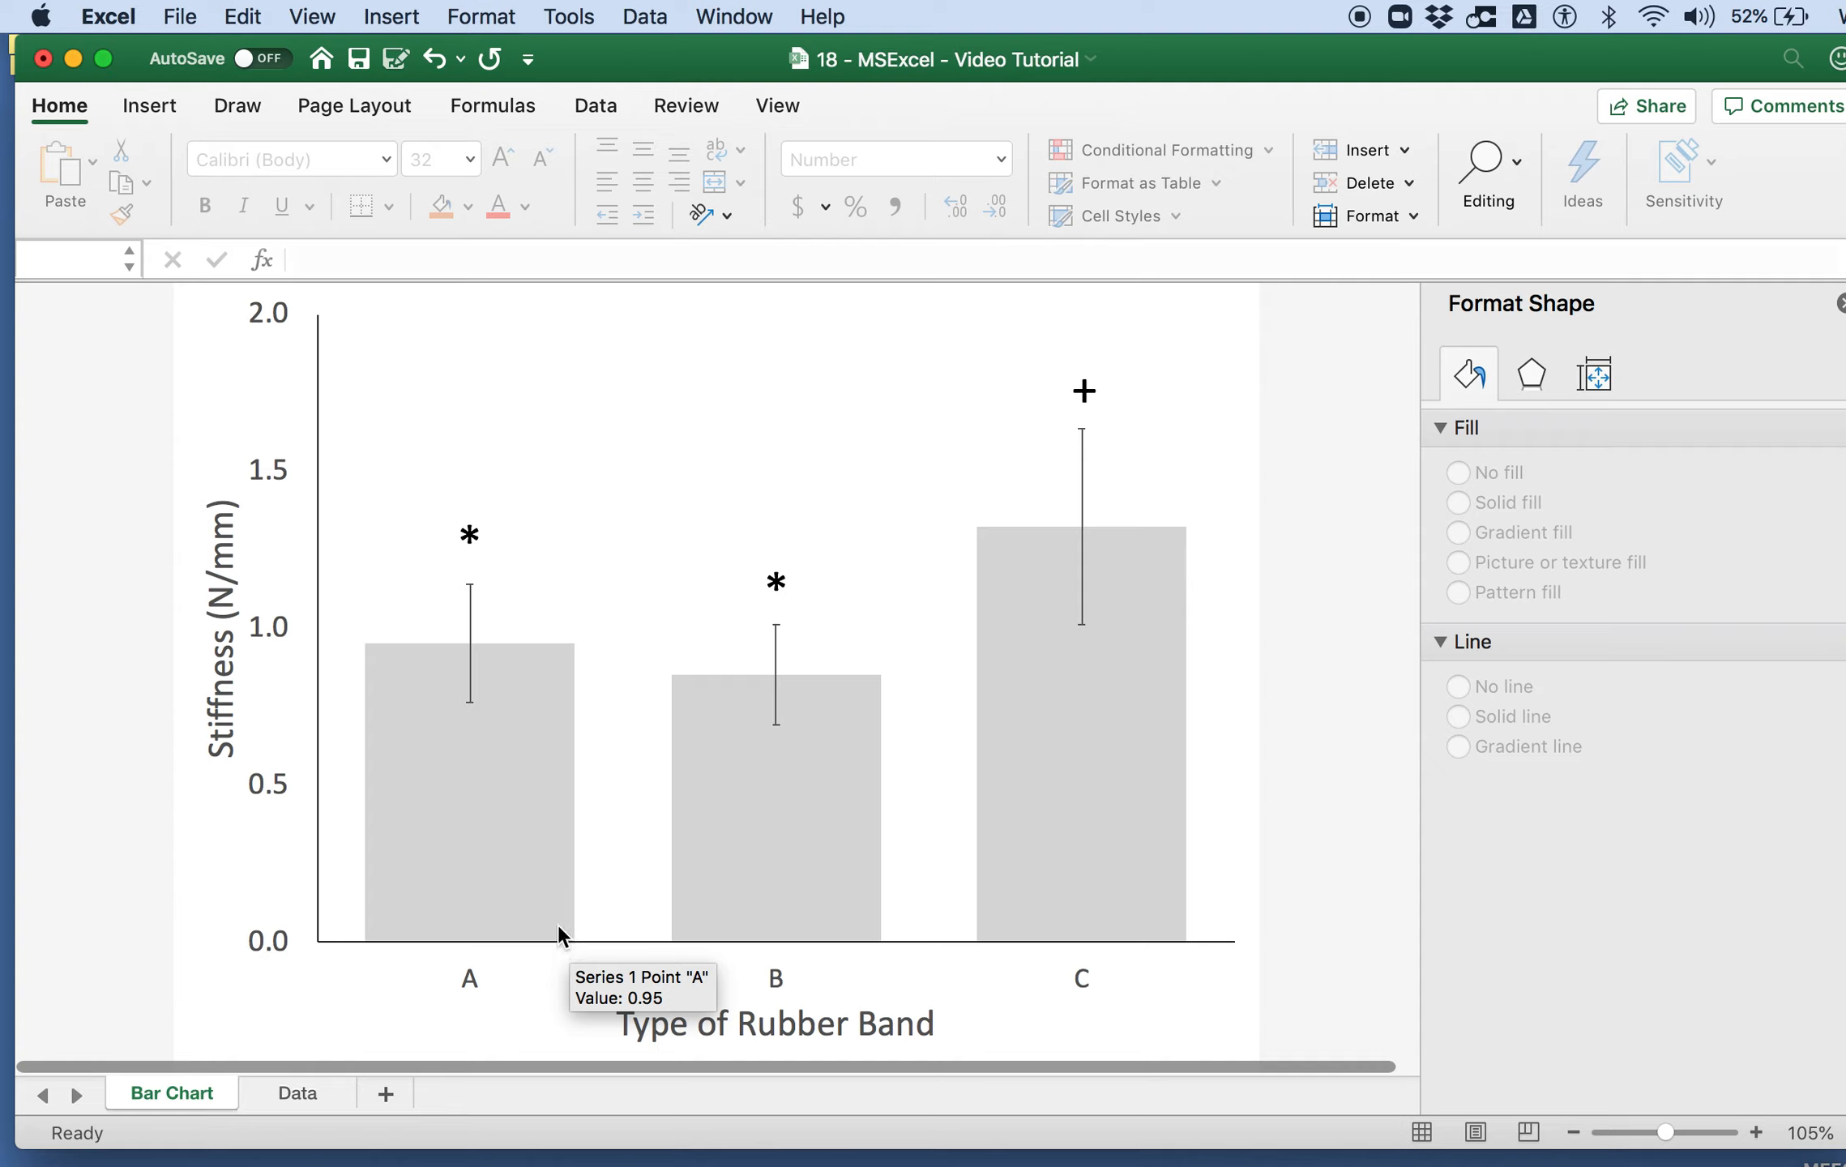
key(super+s)
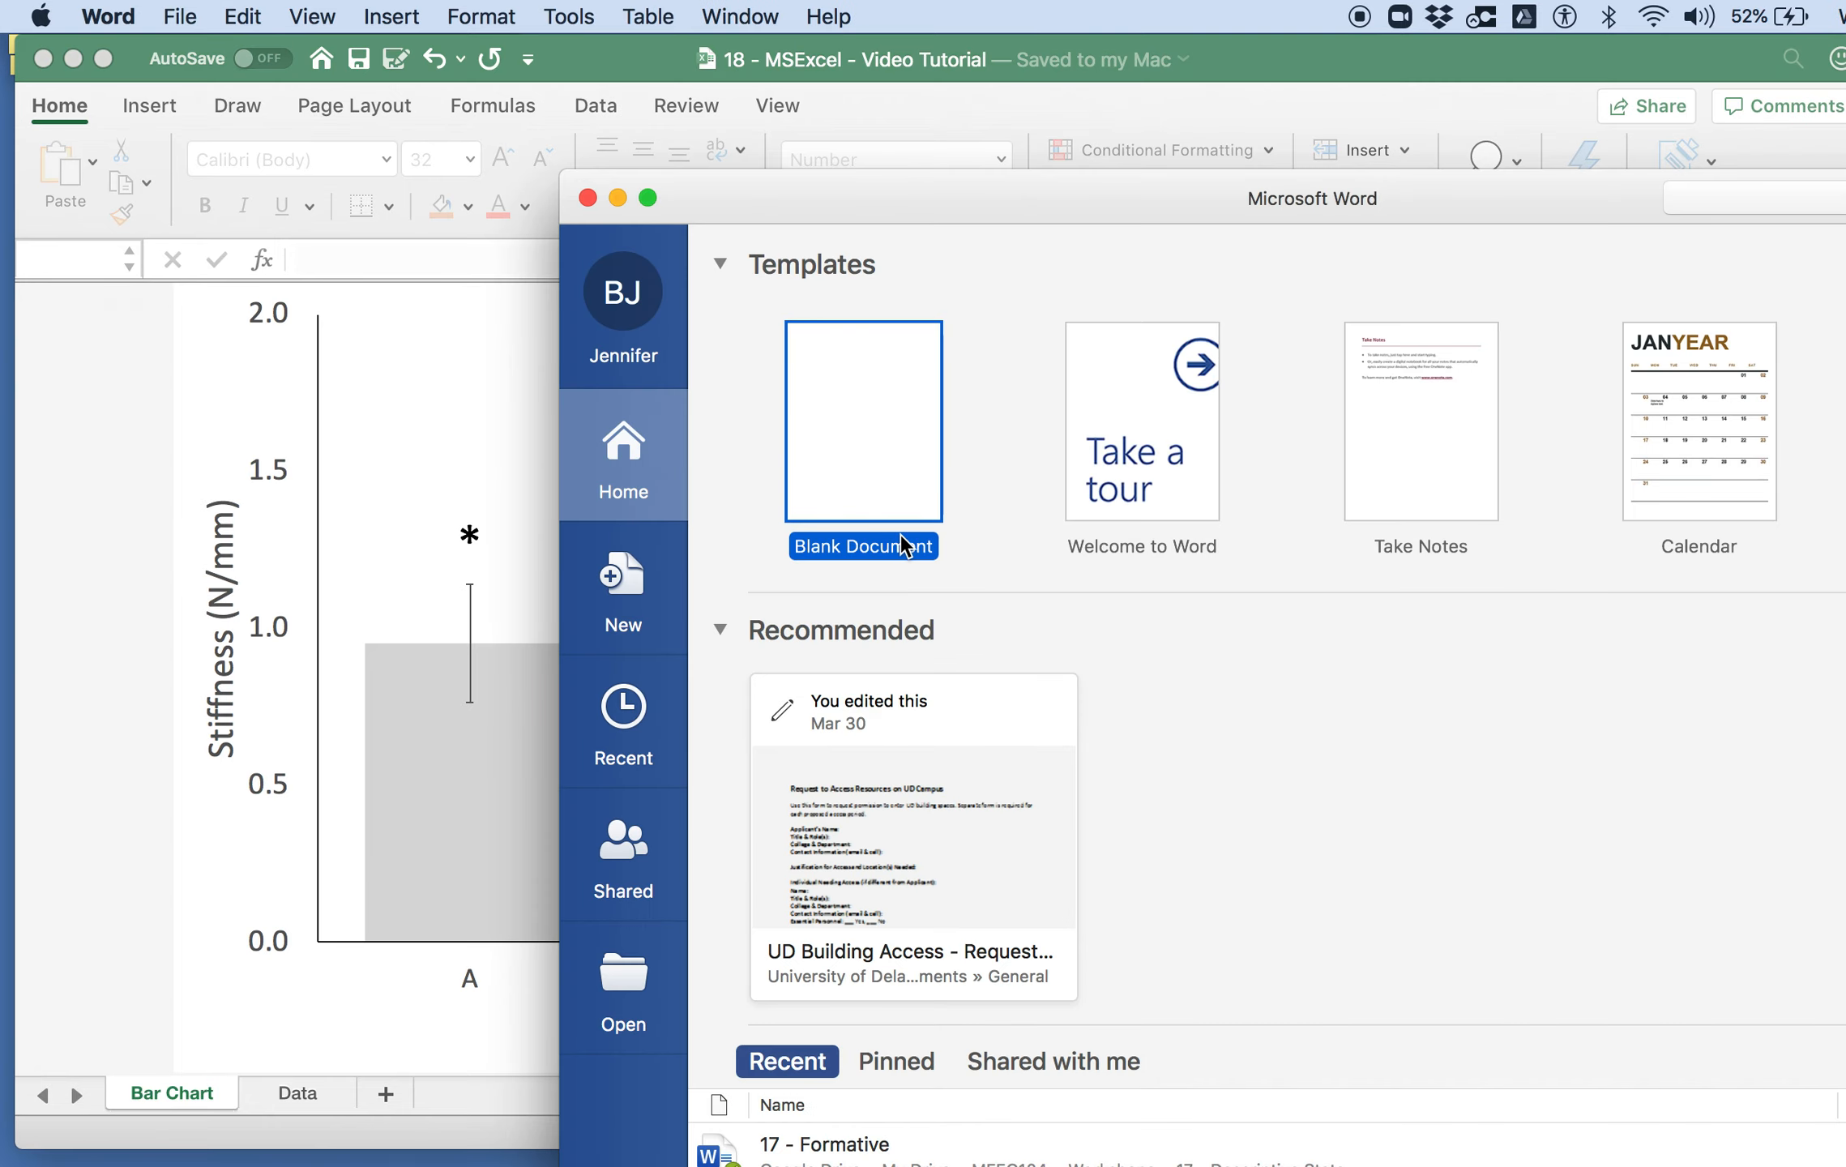
Step: Create a blank Word document, reposition its window over the workbook, and enter the heading "Methods"
double_click(902, 430)
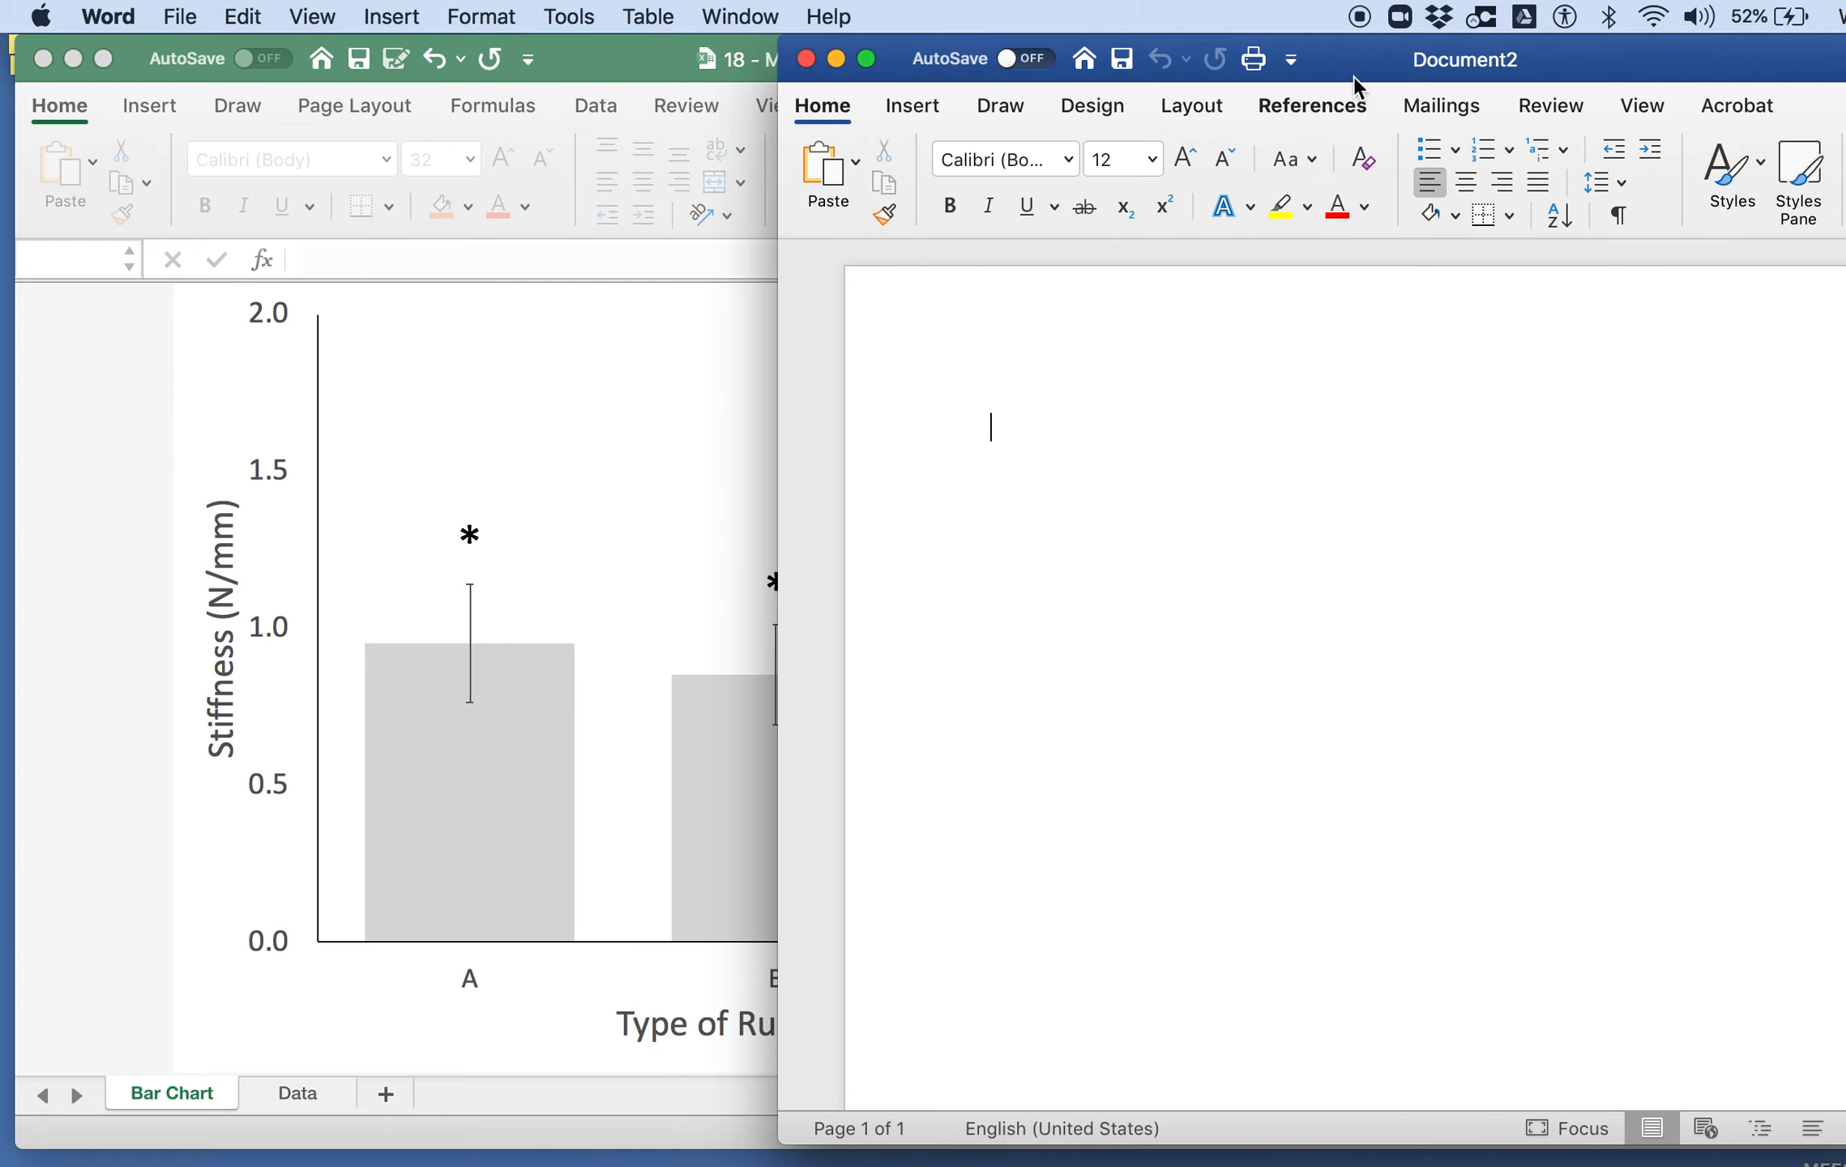
drag(1355, 71, 767, 239)
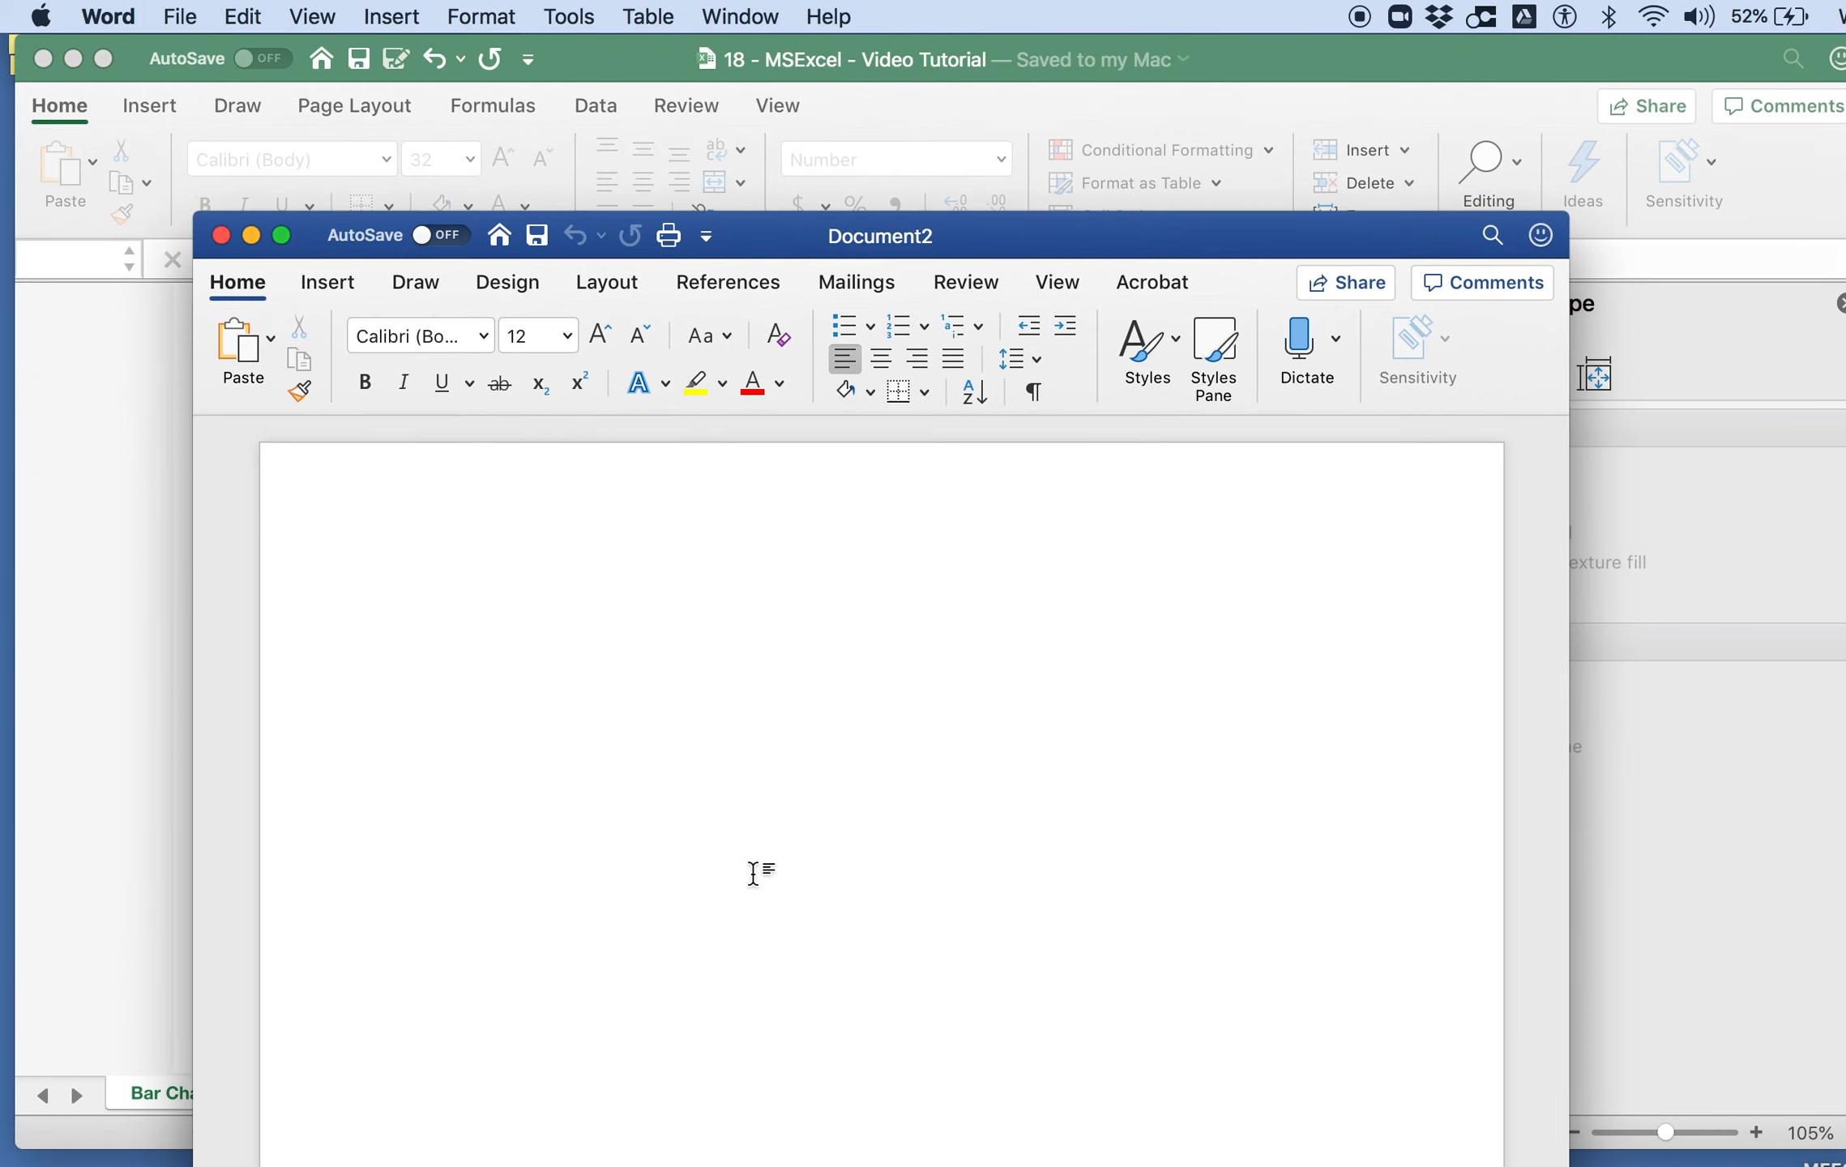
text(Methods)
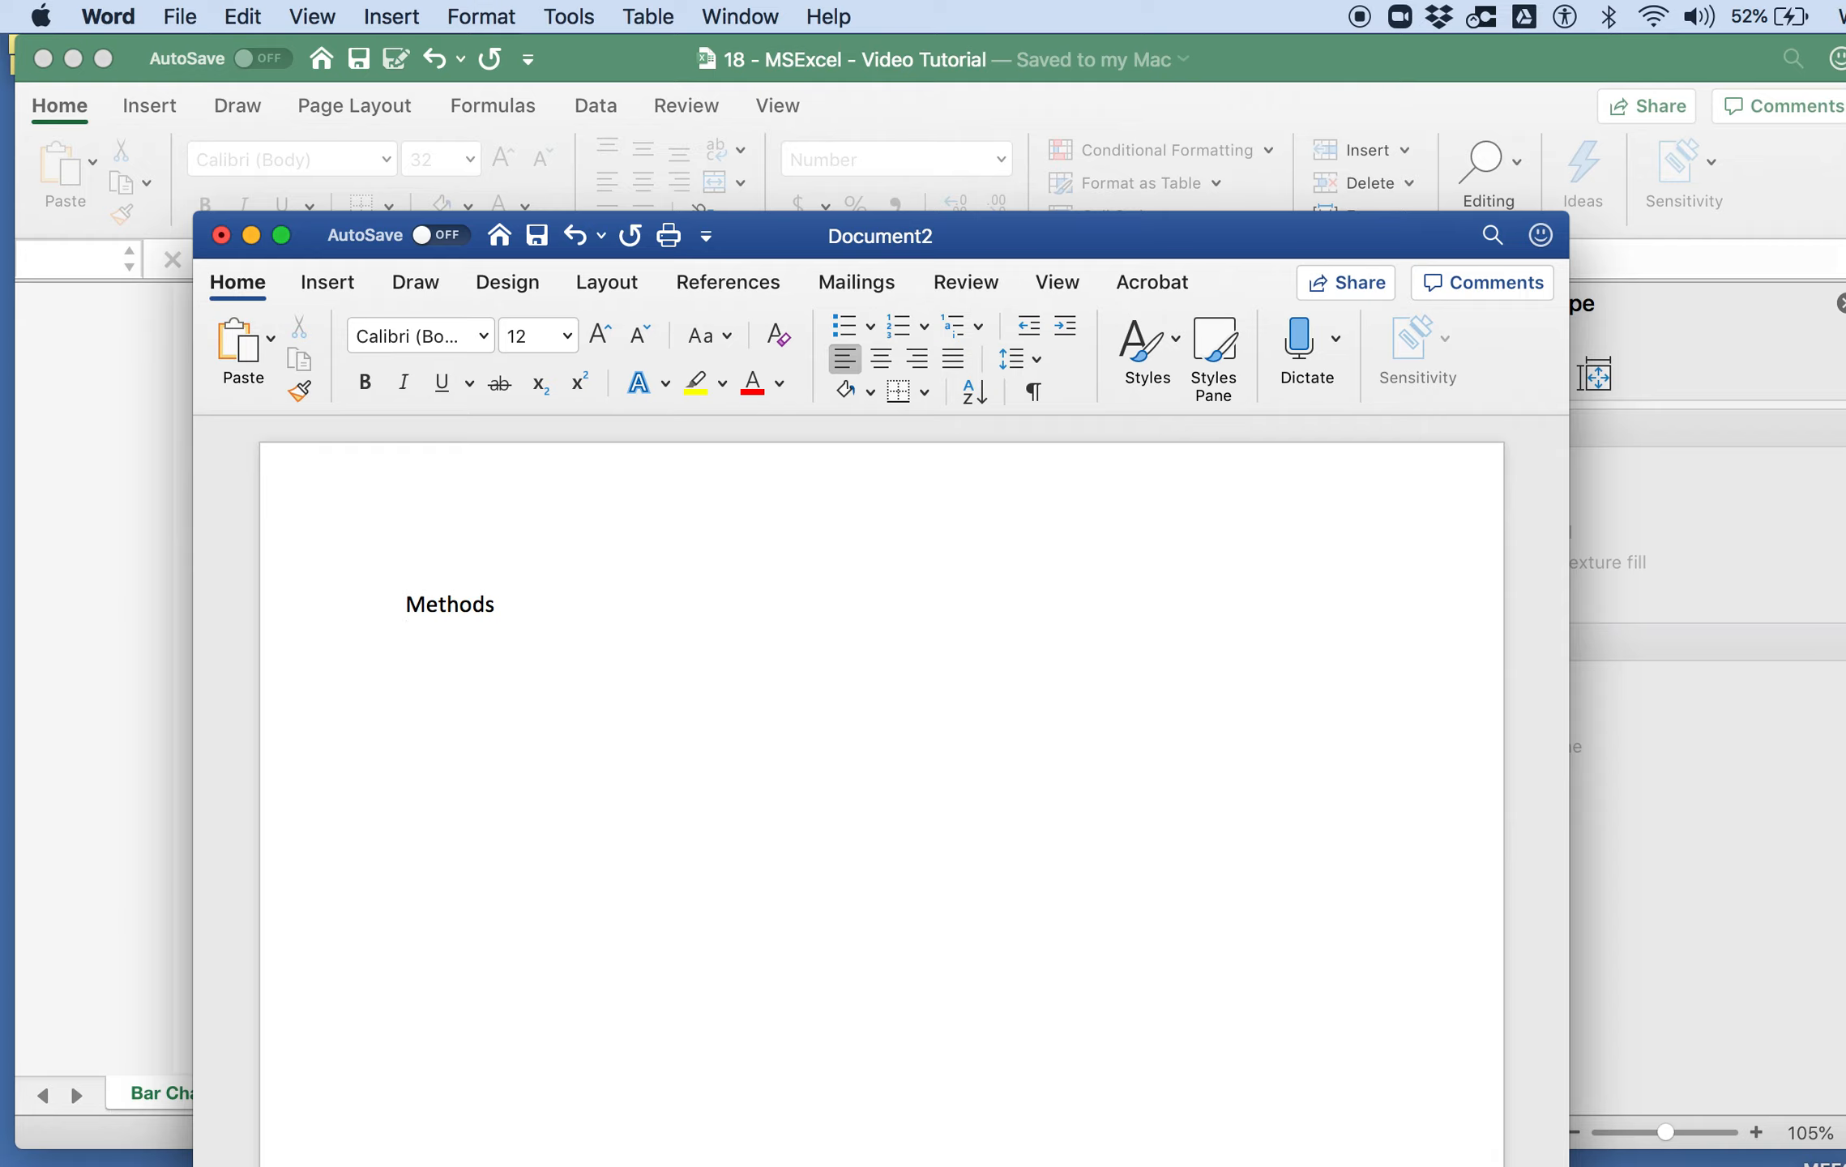
text(One-way anoa)
Step: Begin the paragraph below the Methods heading with "One-way ANOVA was performed to compare"
key(BackSpace)
key(BackSpace)
text(ANOVA )
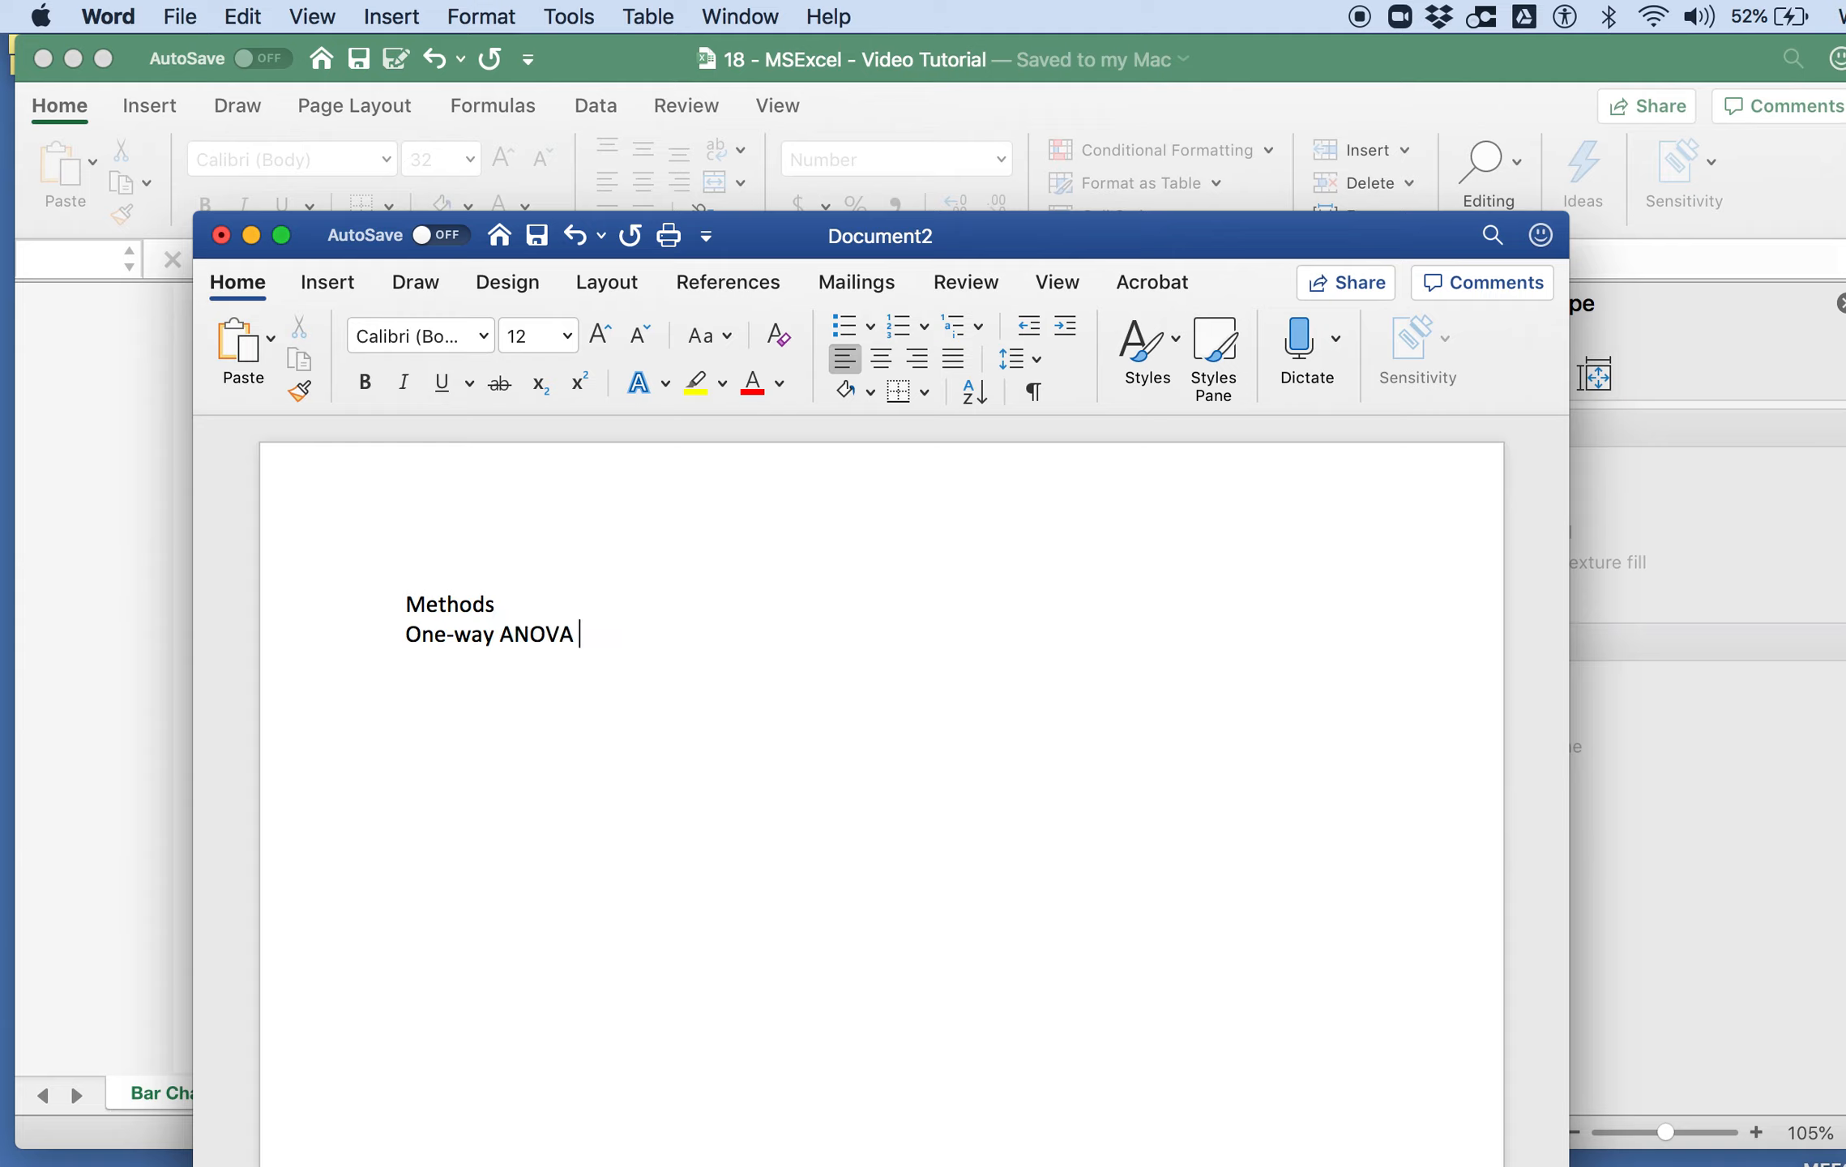
text(was performed to determine)
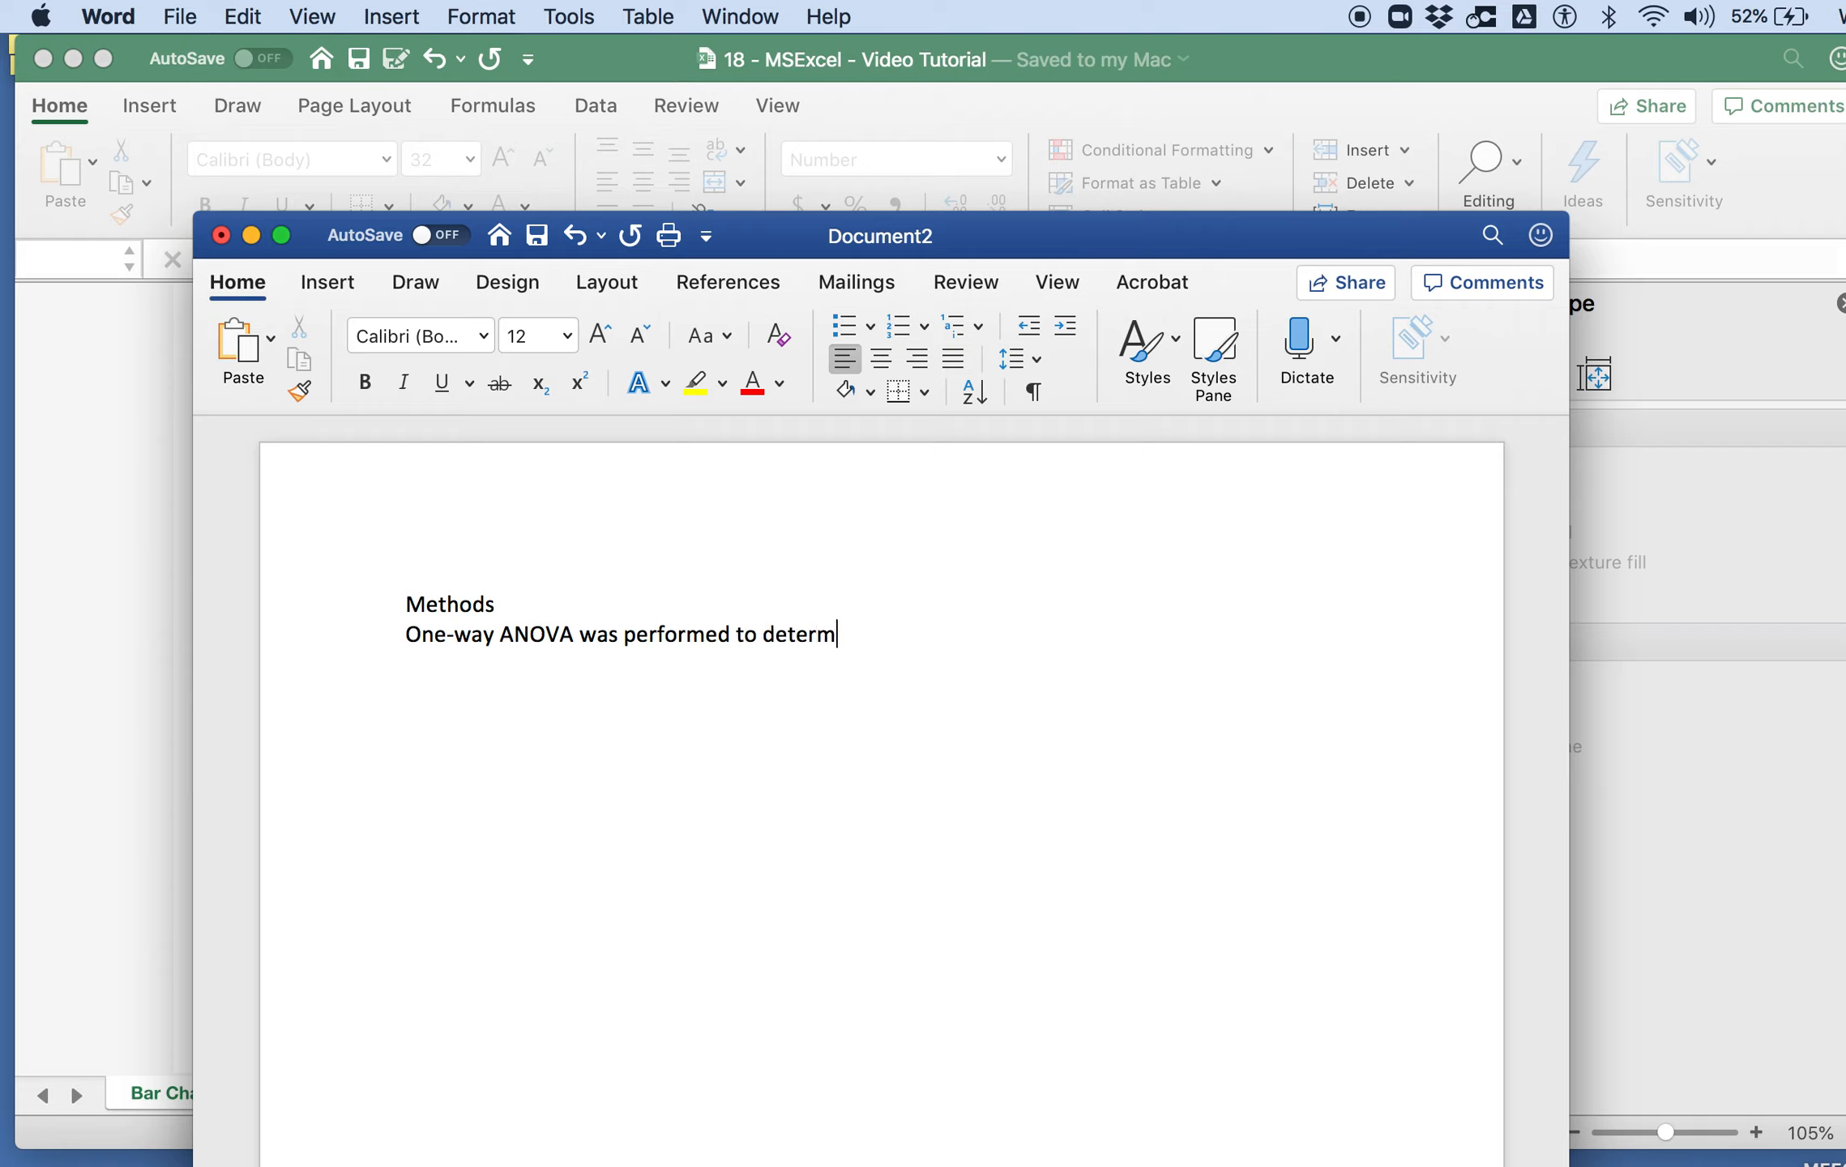
key(BackSpace)
key(BackSpace)
key(BackSpace)
key(BackSpace)
key(BackSpace)
key(BackSpace)
key(BackSpace)
key(BackSpace)
key(BackSpace)
text(compare s)
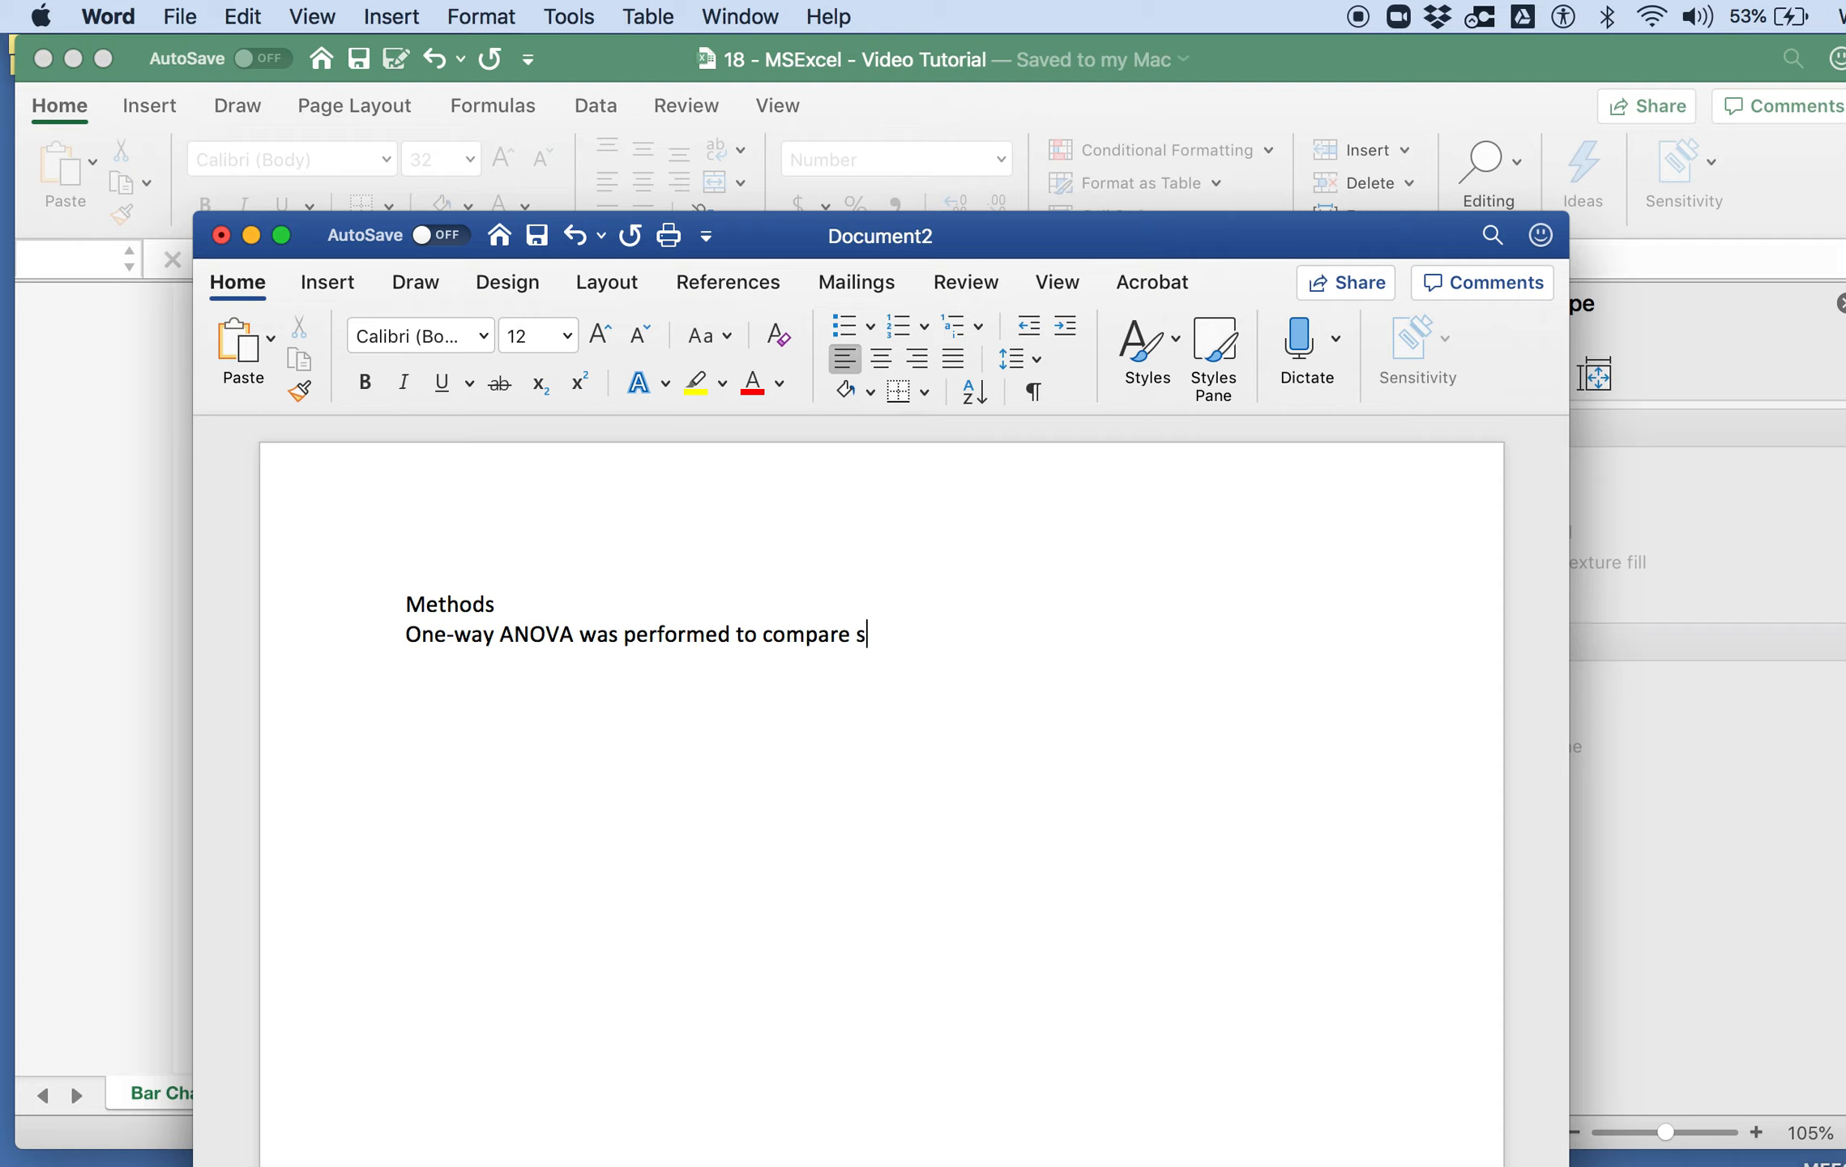
text(tiffness across rubber band types)
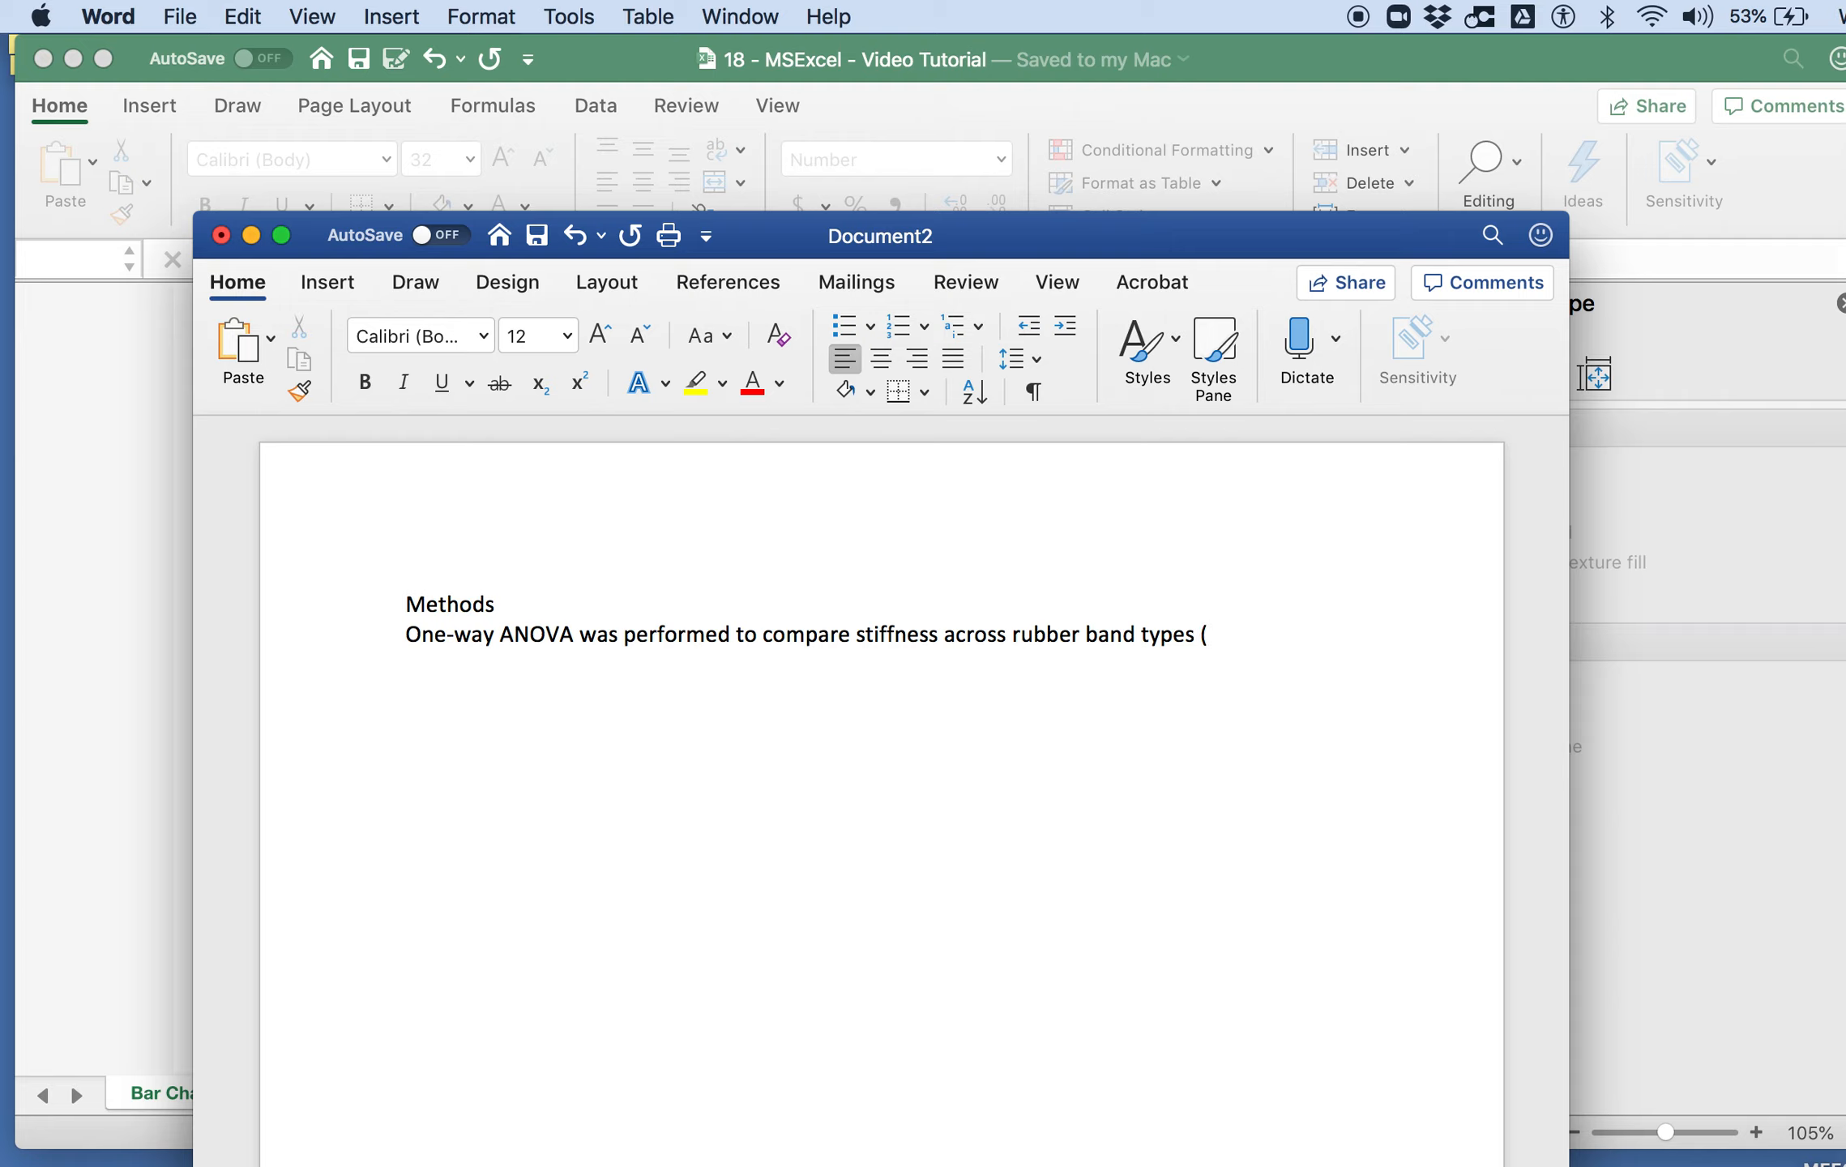
text( (MS Excel))
text(. P)
Step: Start the second Methods sentence with "Pairwise t-tests were performed"
key(BackSpace)
text(Pairwise t-tests ewre)
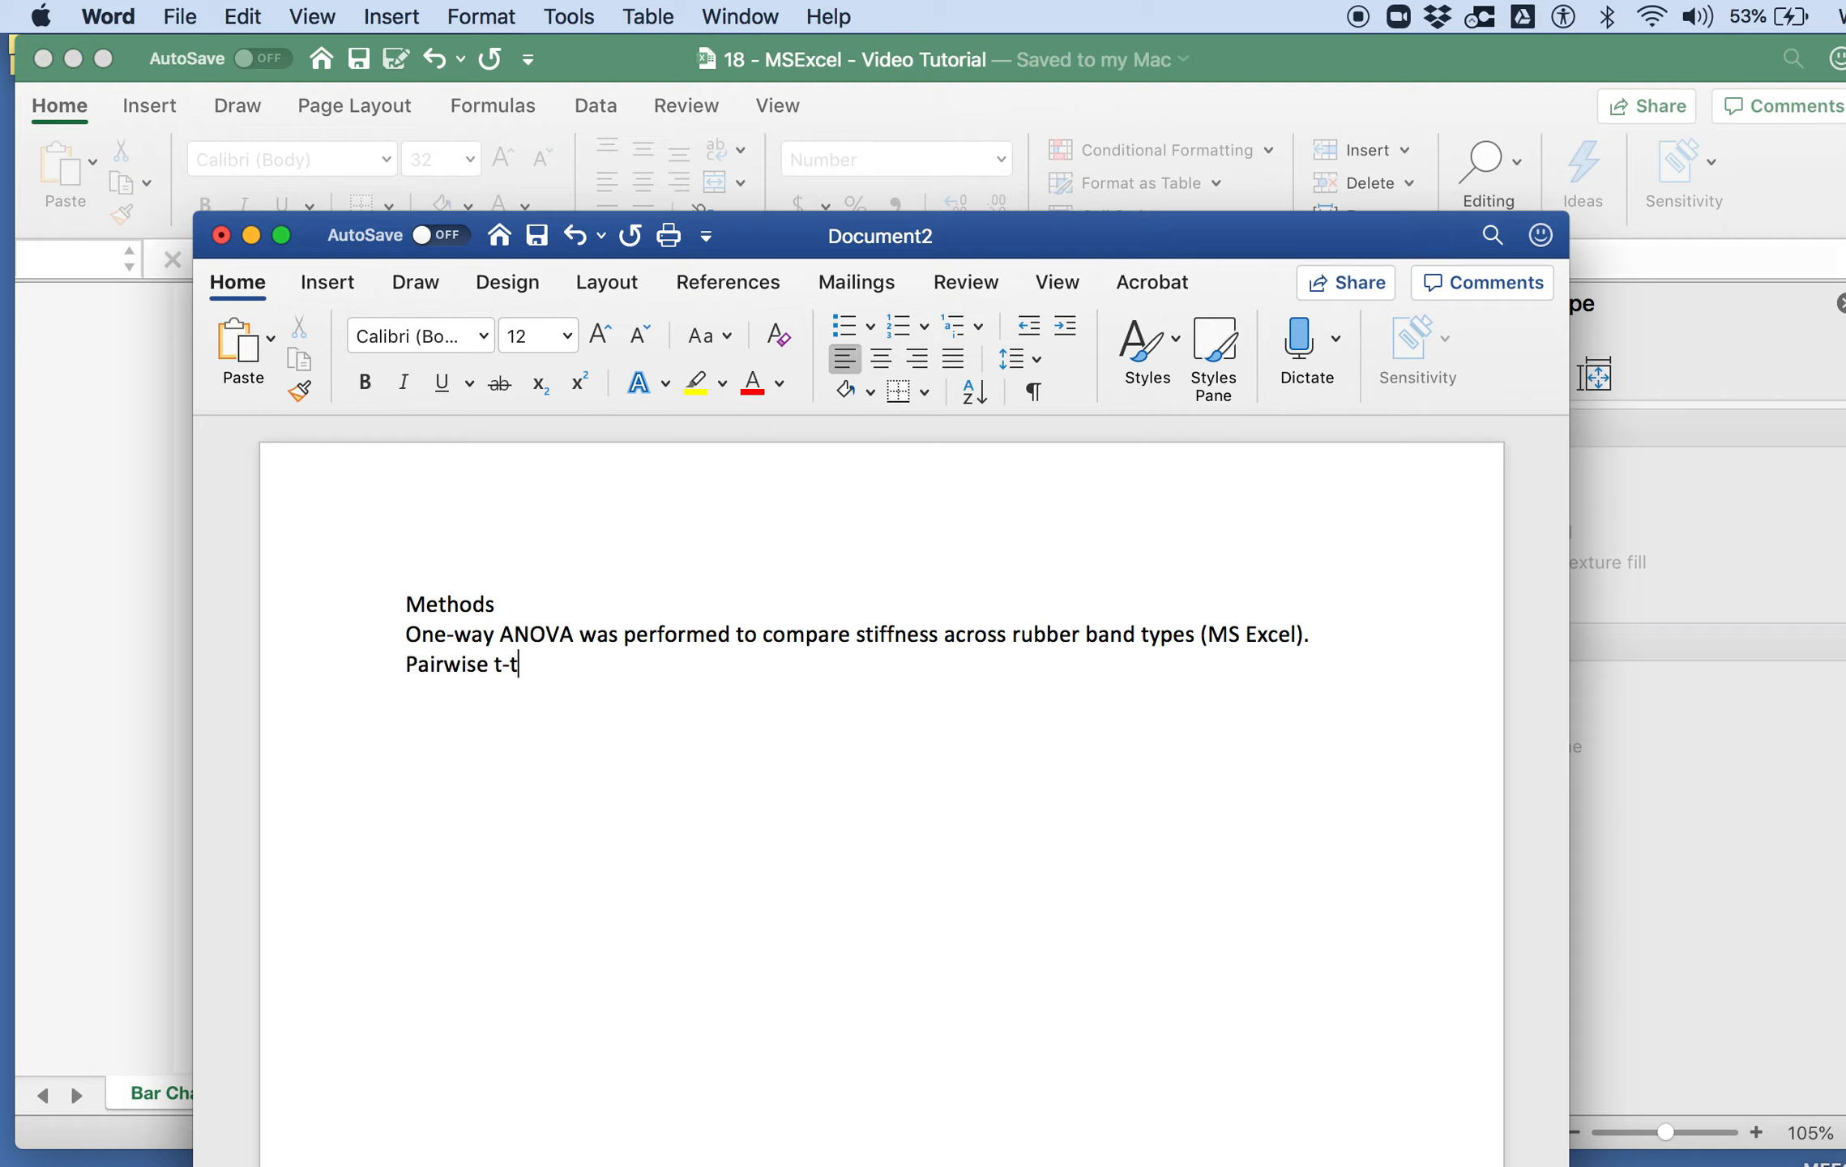
key(BackSpace)
key(BackSpace)
key(BackSpace)
key(BackSpace)
text(were perof)
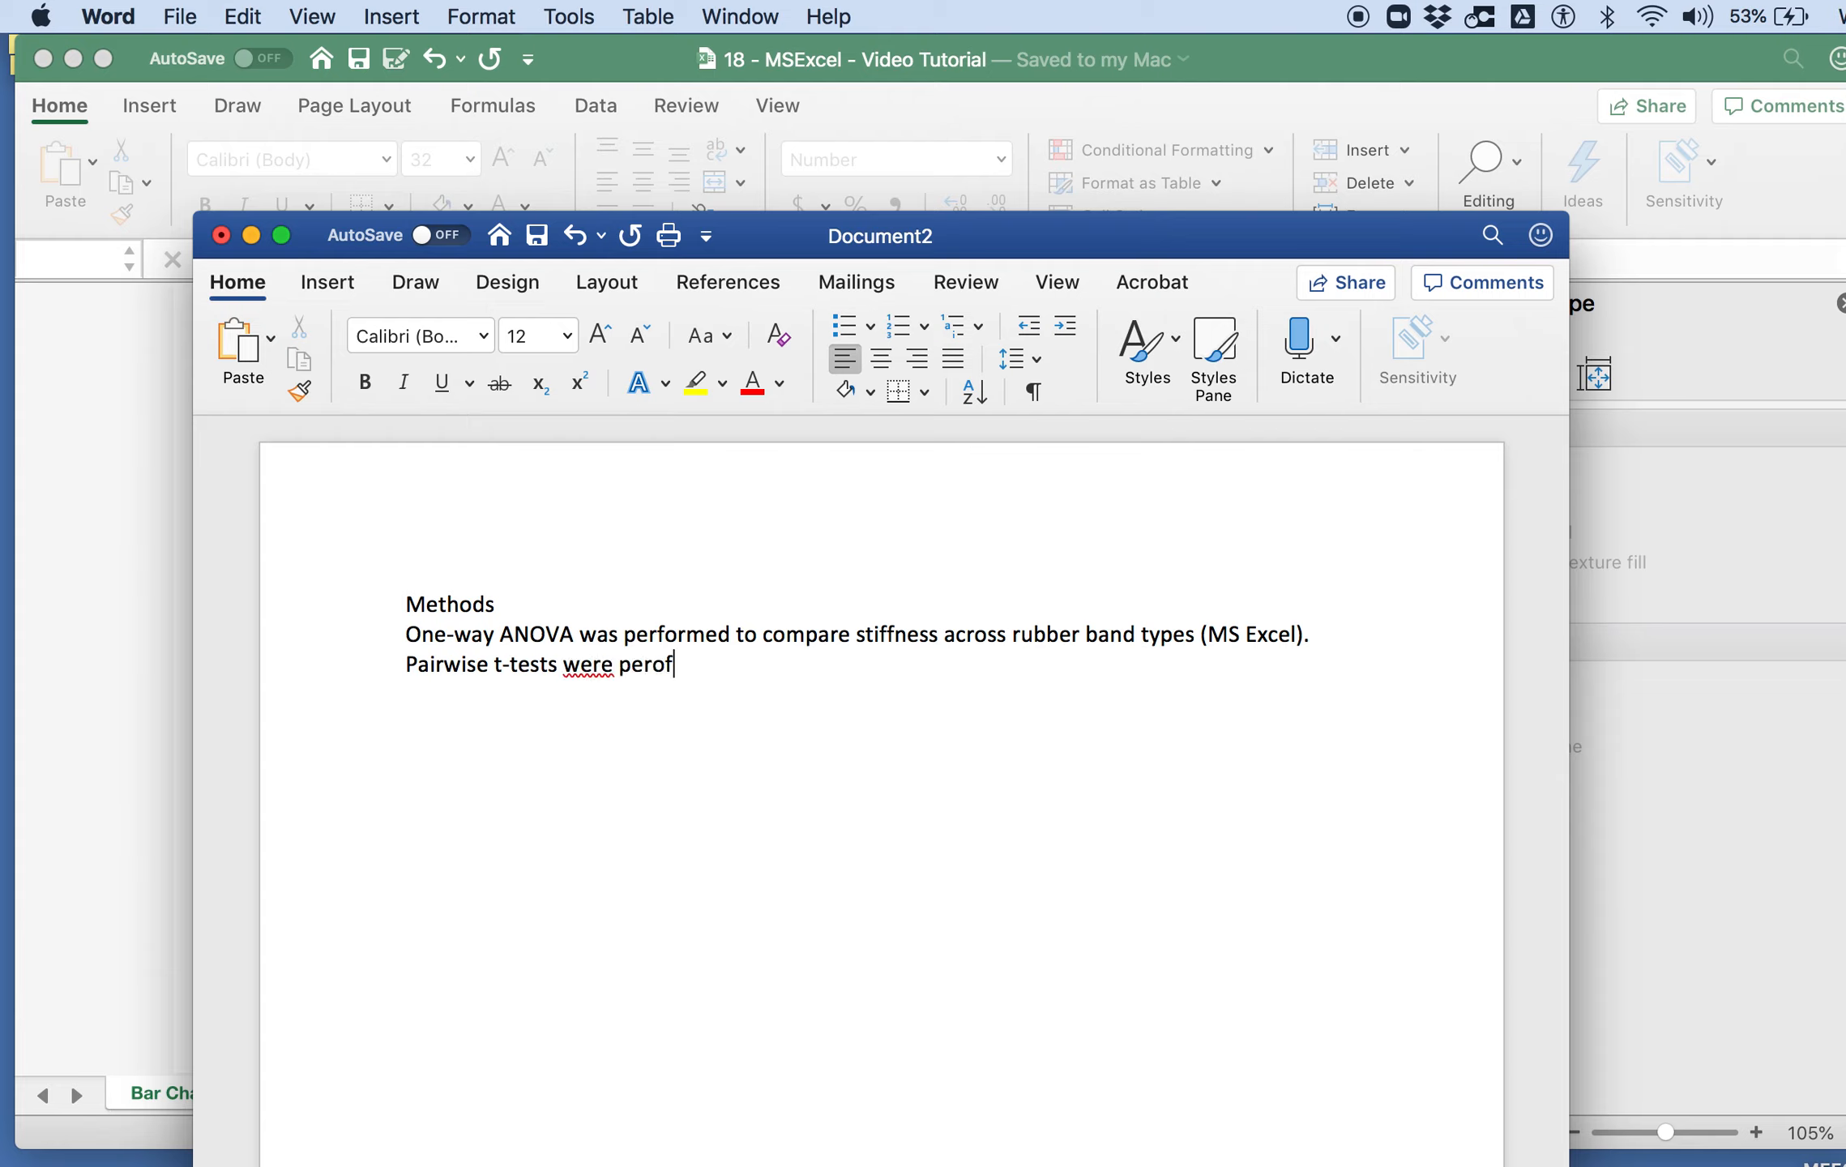
key(BackSpace)
text(formed,)
Step: Finish the pairwise t-test sentence with ", and a post-hoc adjustment was applied."
key(BackSpace)
key(BackSpace)
text(d, and a post-hoc)
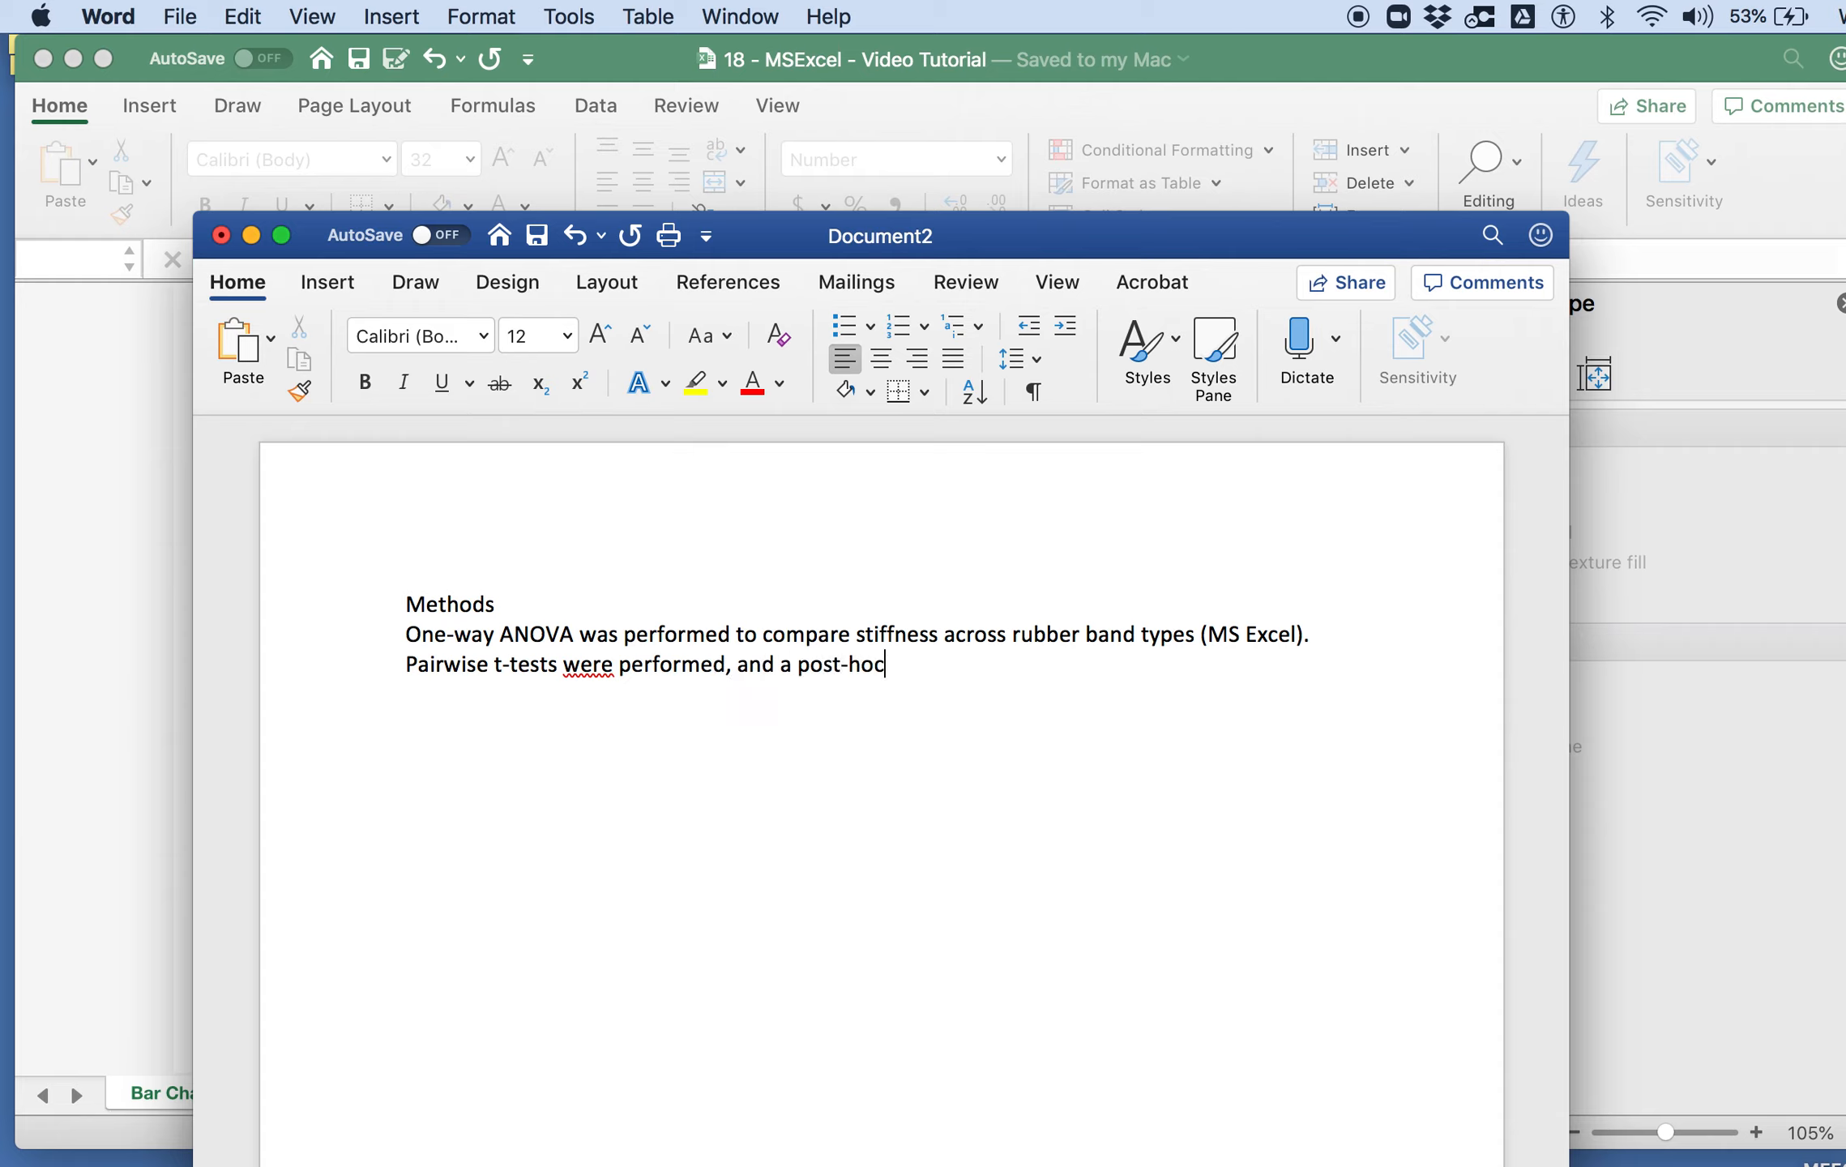
text( adjustment was app)
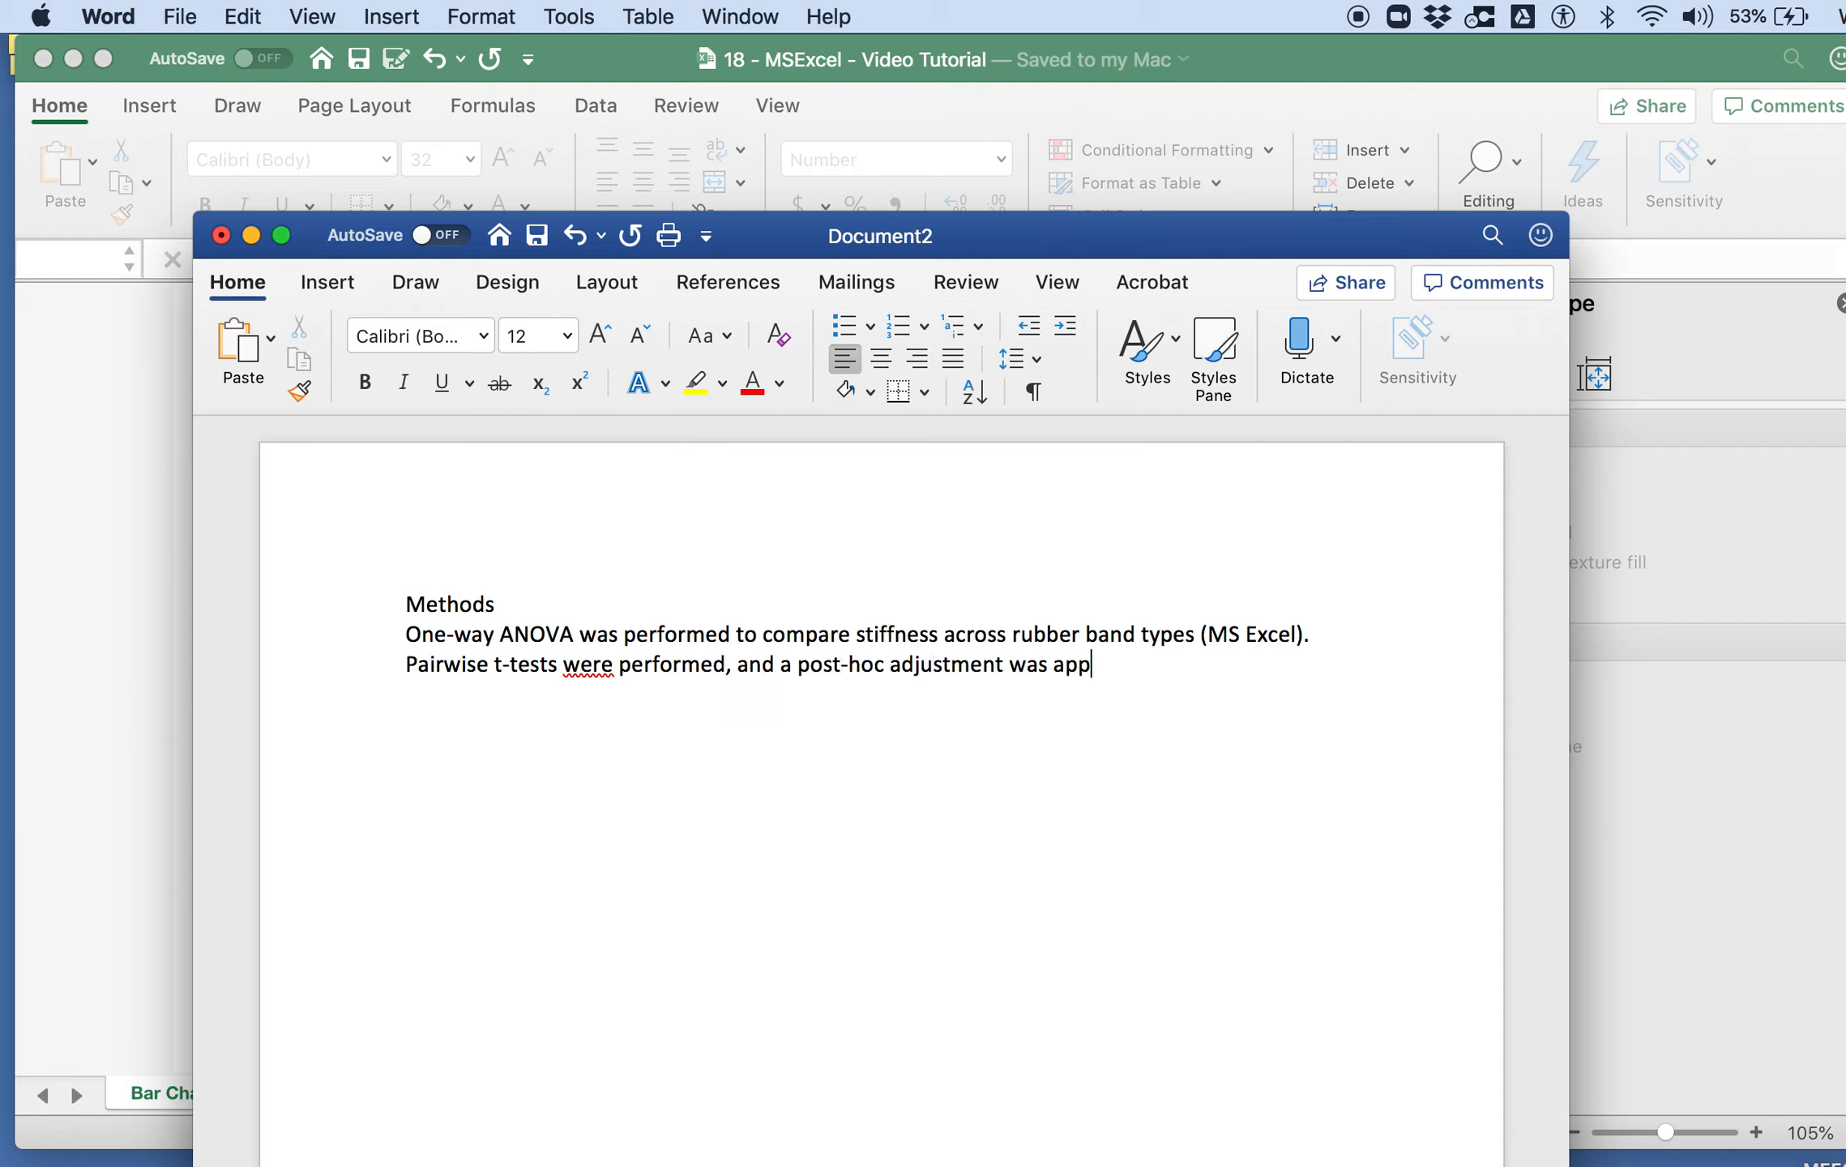
text(lied. p<0.05 was the)
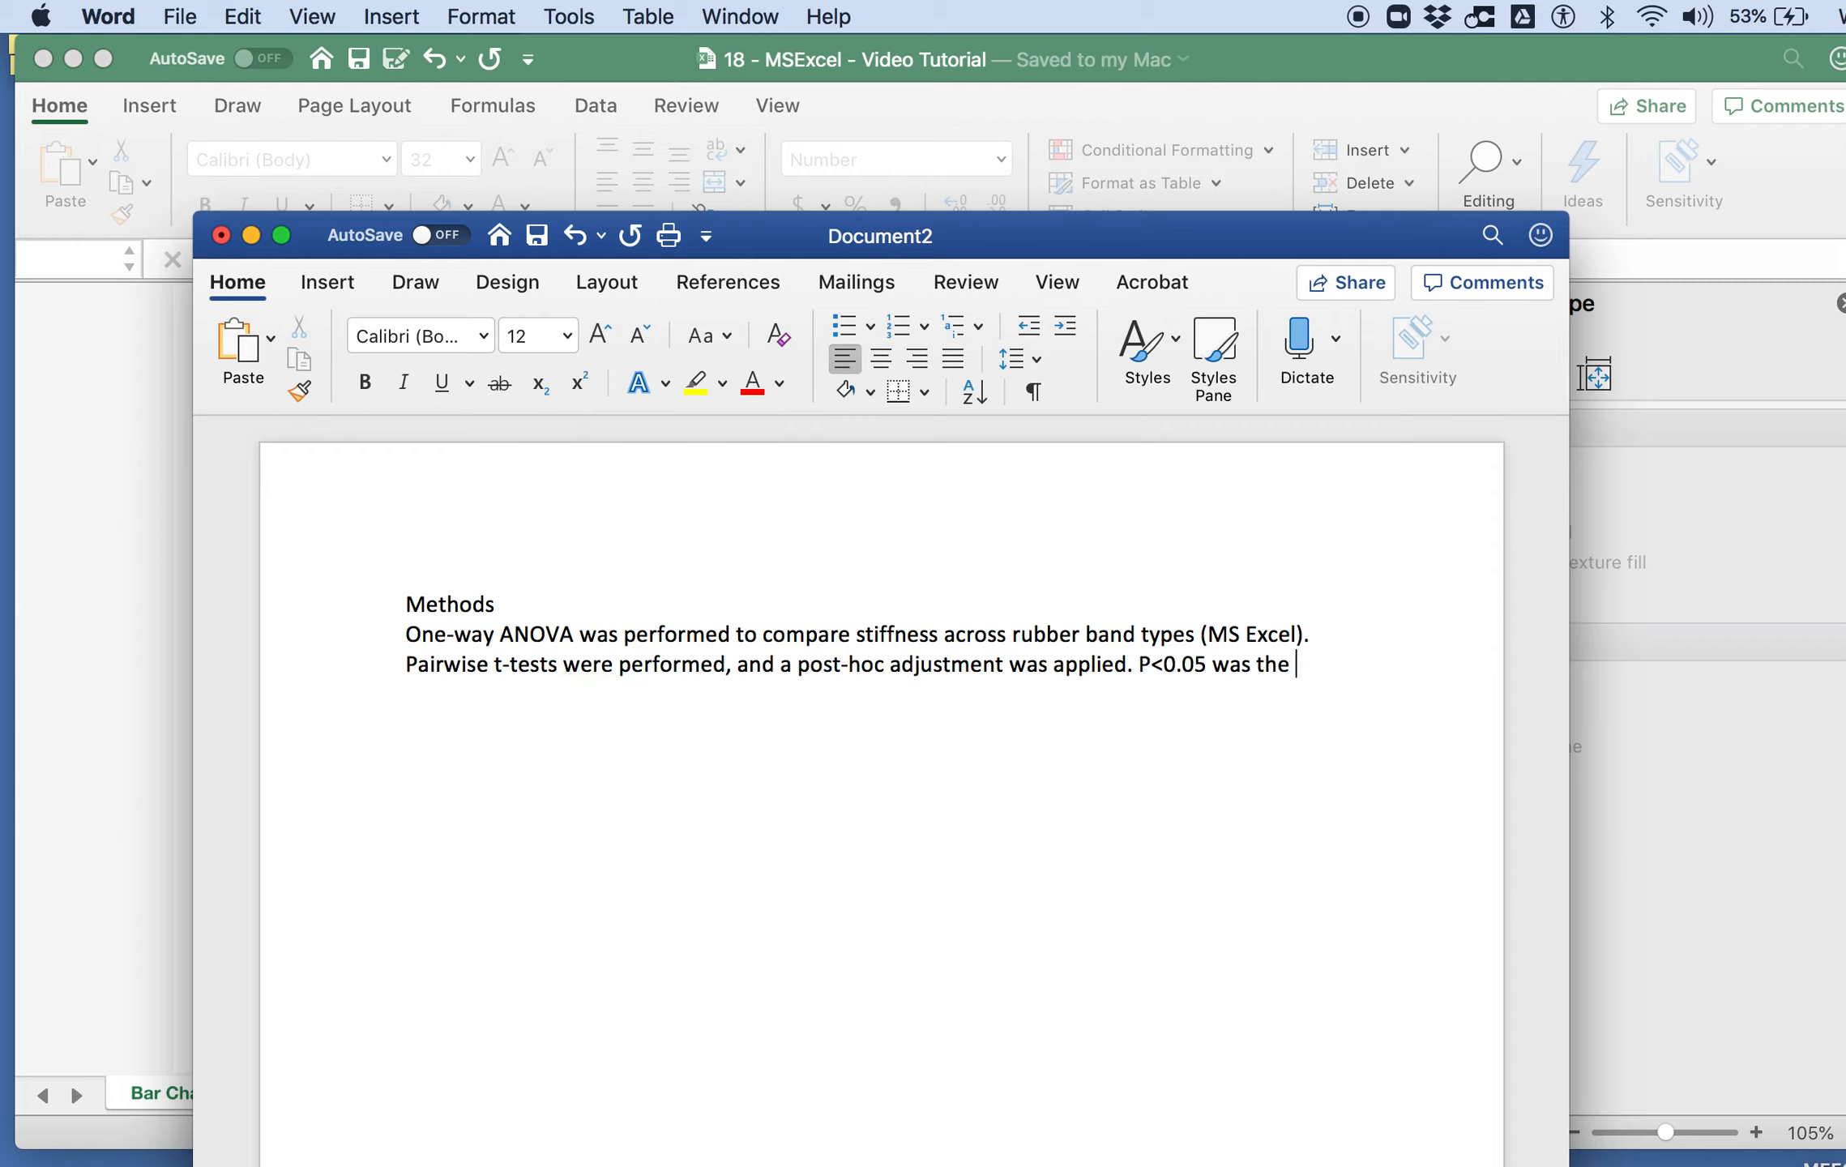
Step: Add the closing Methods sentence "p<0.05 was the cut-off for significance.", keeping the p lowercase
click(1151, 664)
key(BackSpace)
text(p)
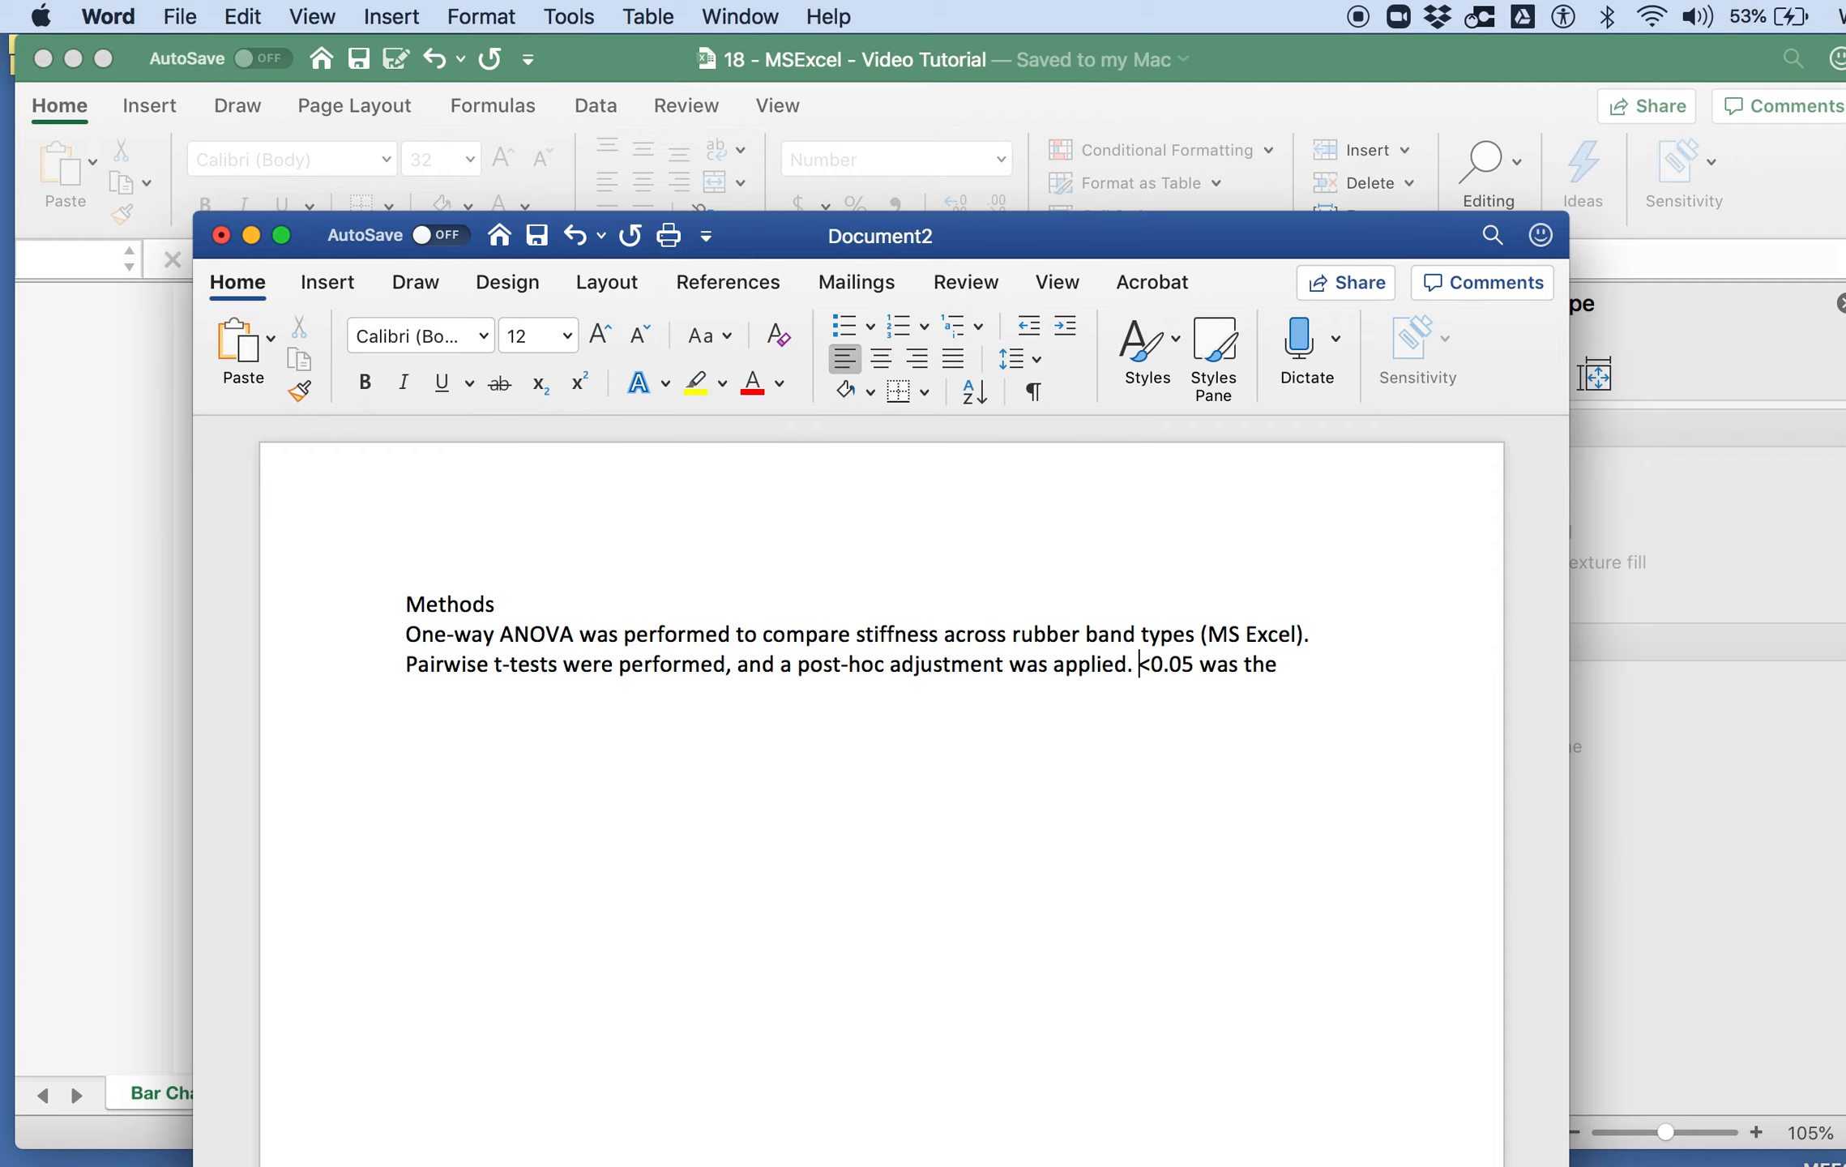
click(1301, 669)
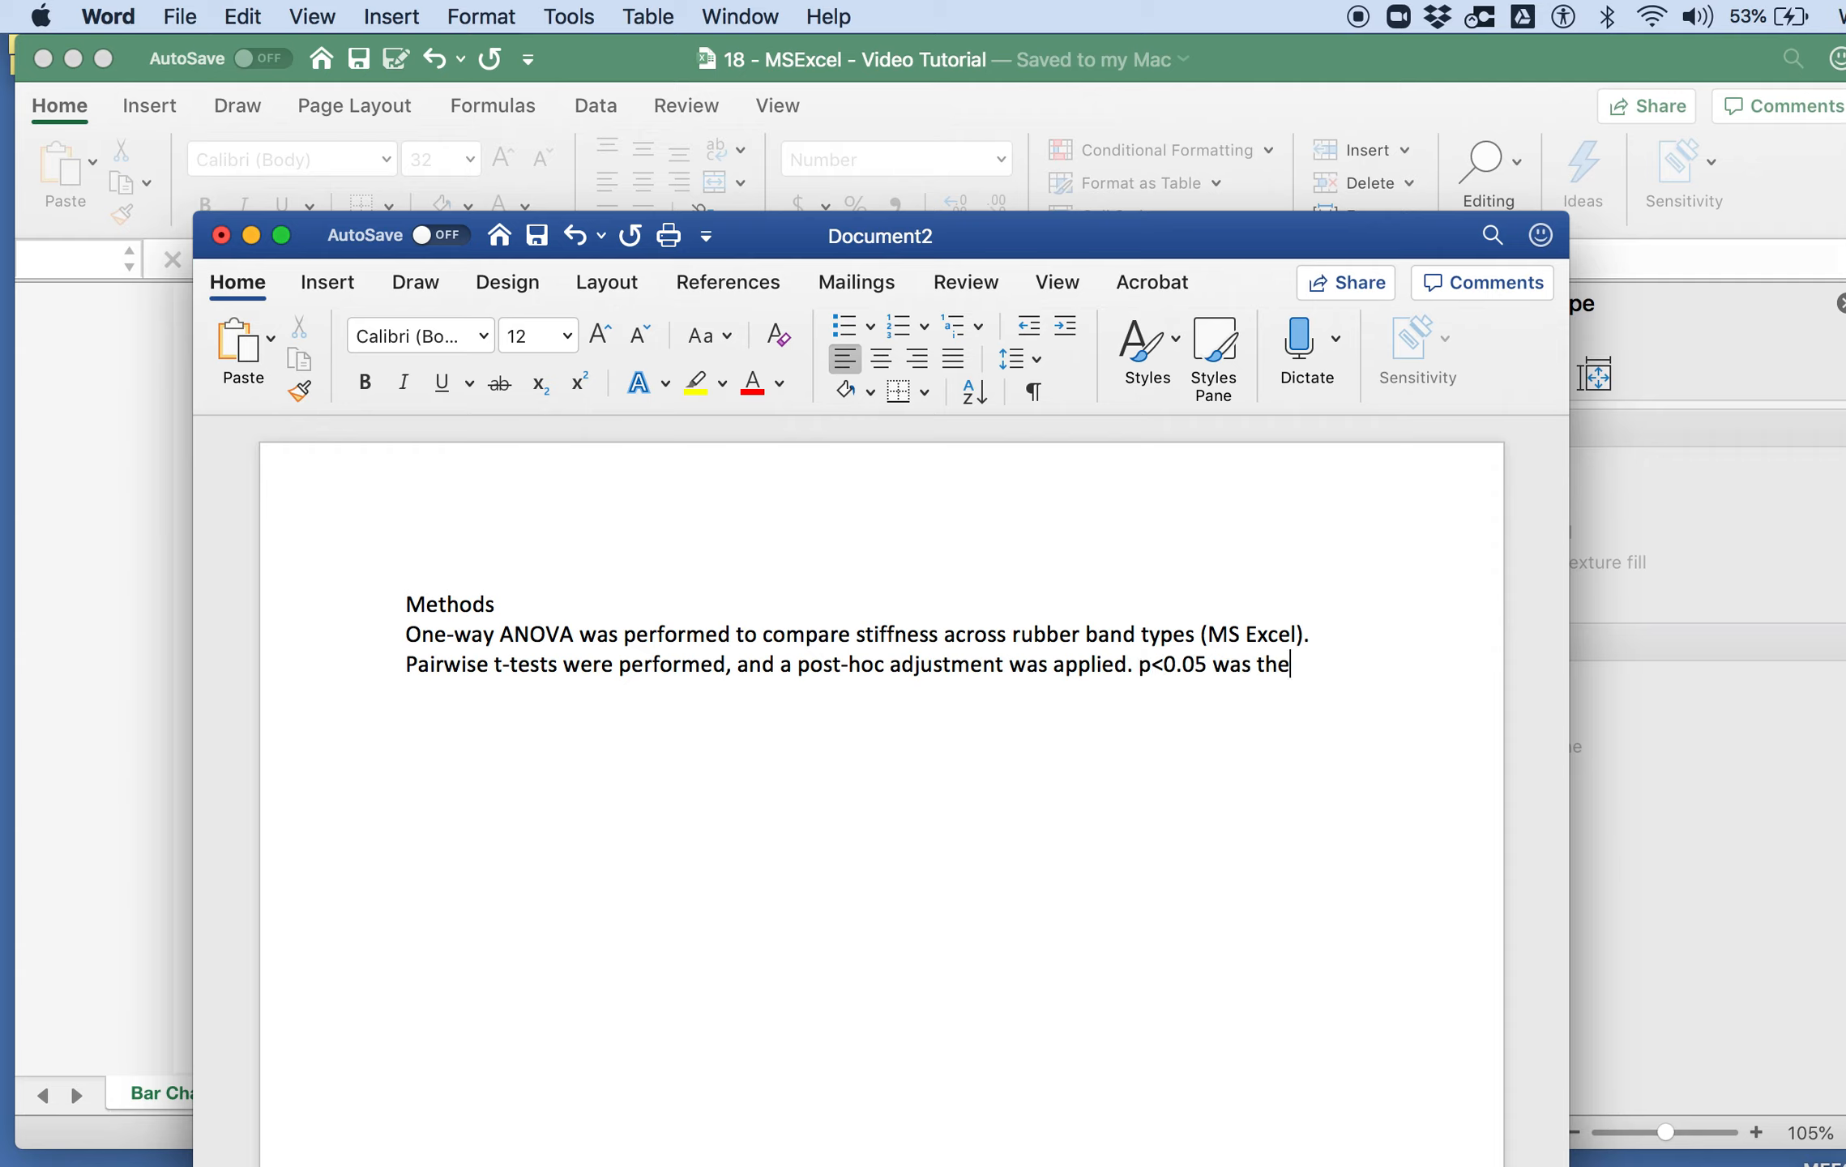
text(cut-off for significance.)
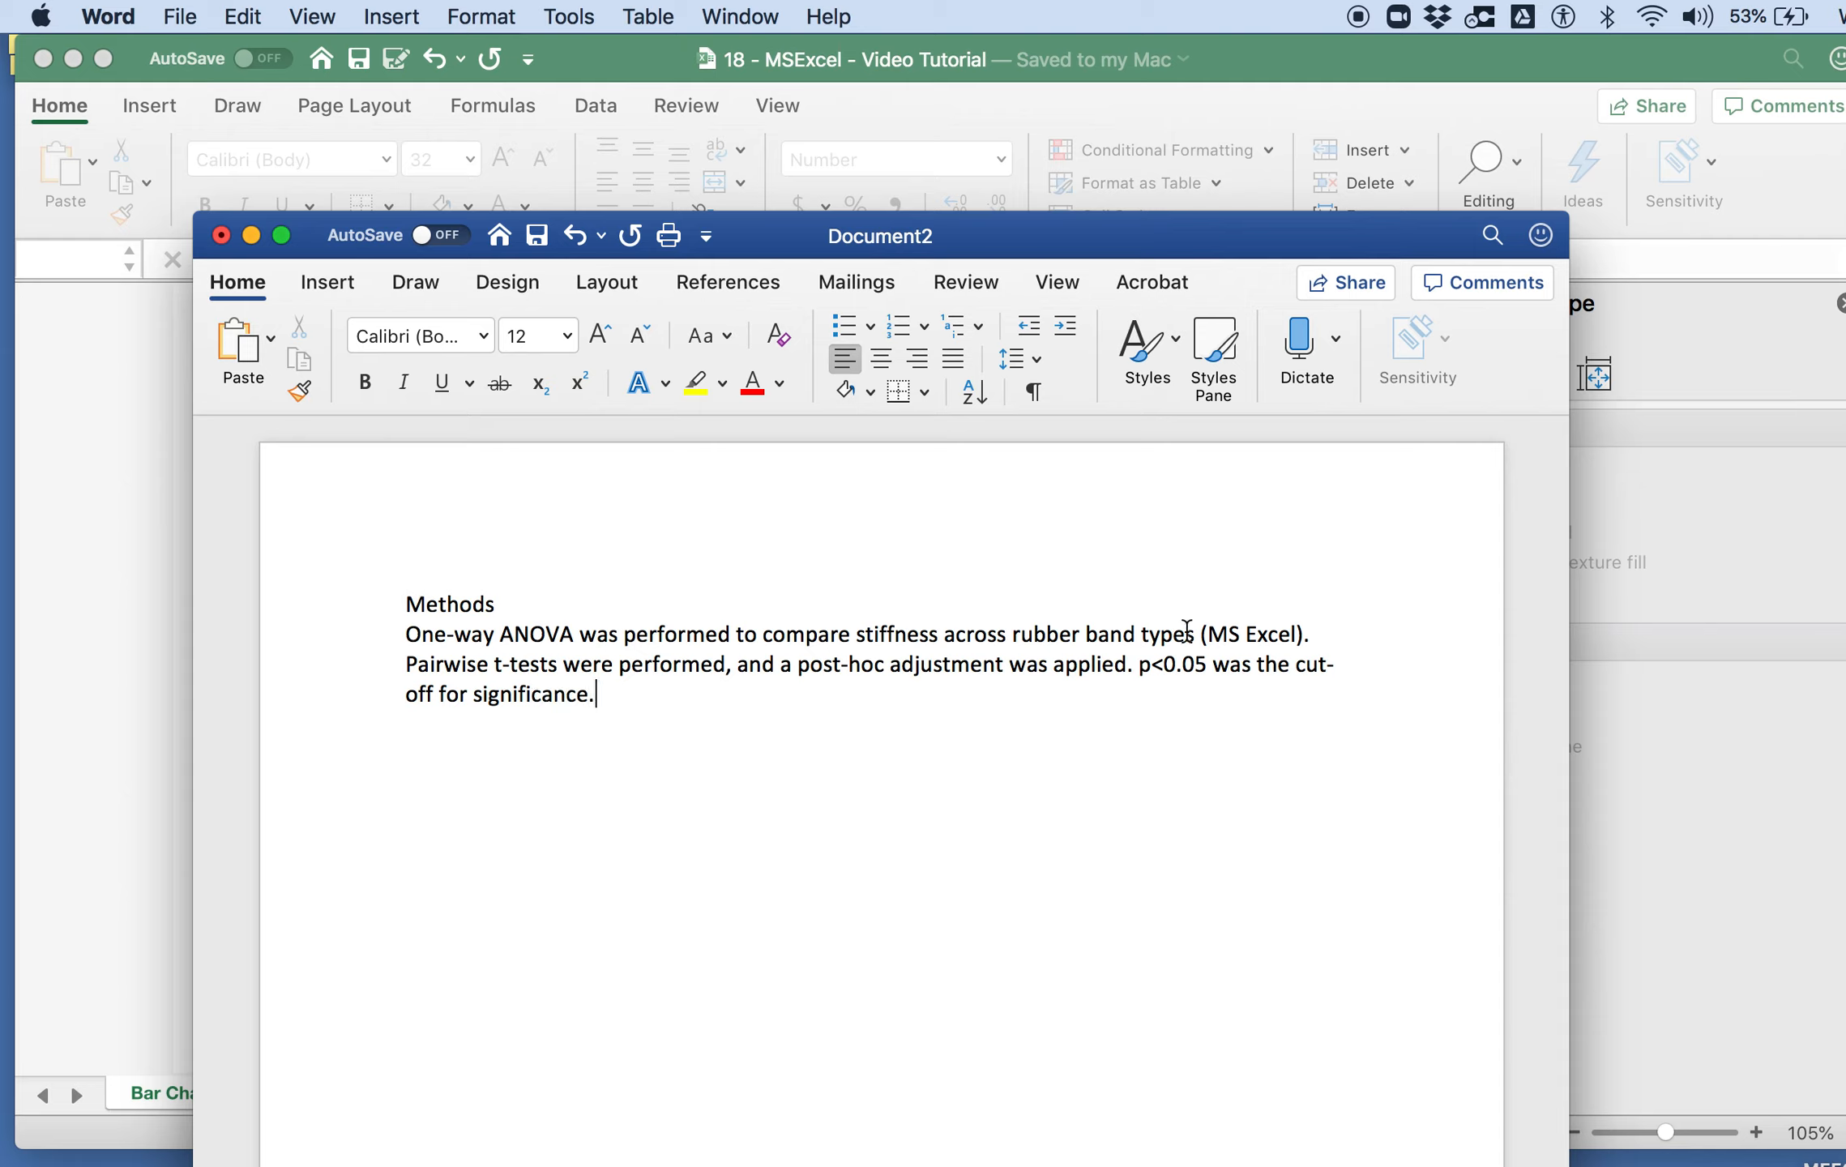
Step: Bold the Methods heading and add the heading "Results" after a blank line below the Methods paragraph
drag(496, 604, 346, 606)
key(super+b)
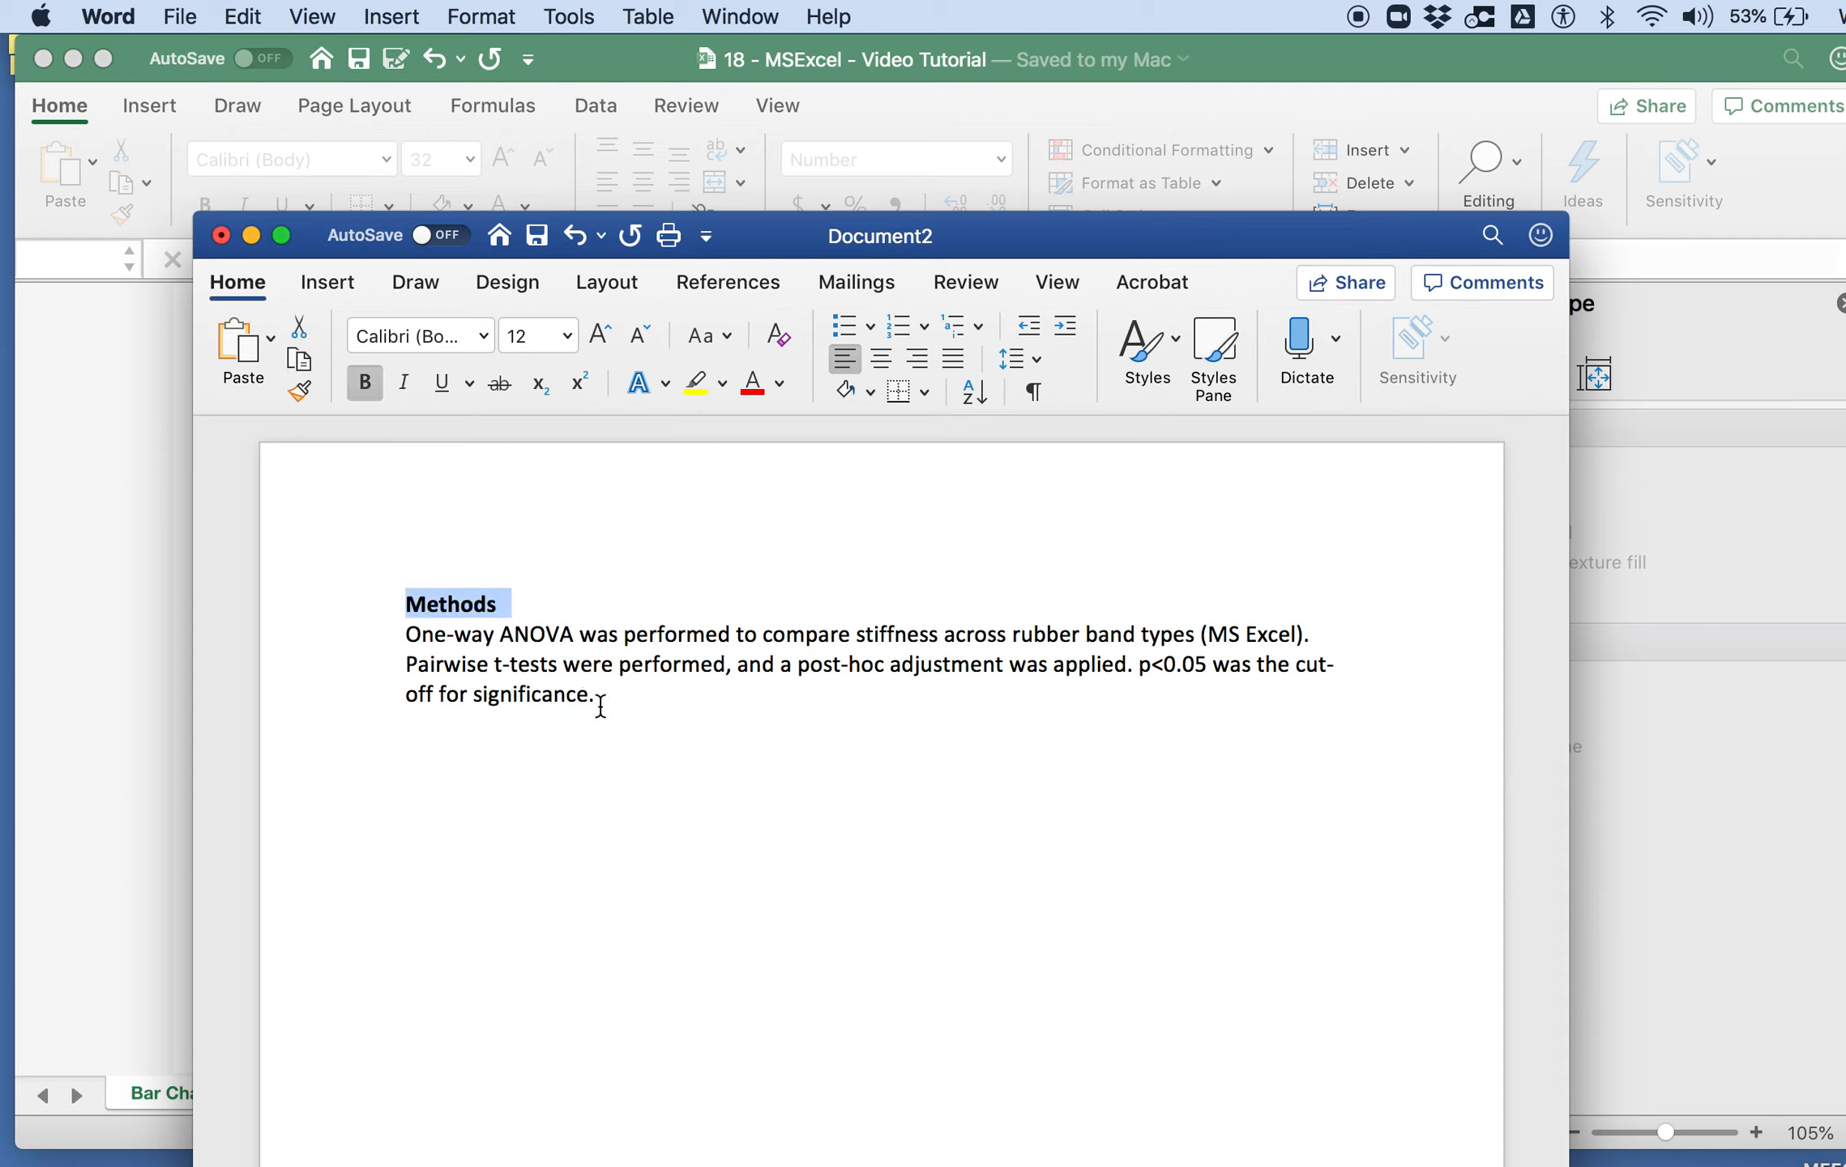
click(600, 705)
key(Return)
key(Return)
text(Resu)
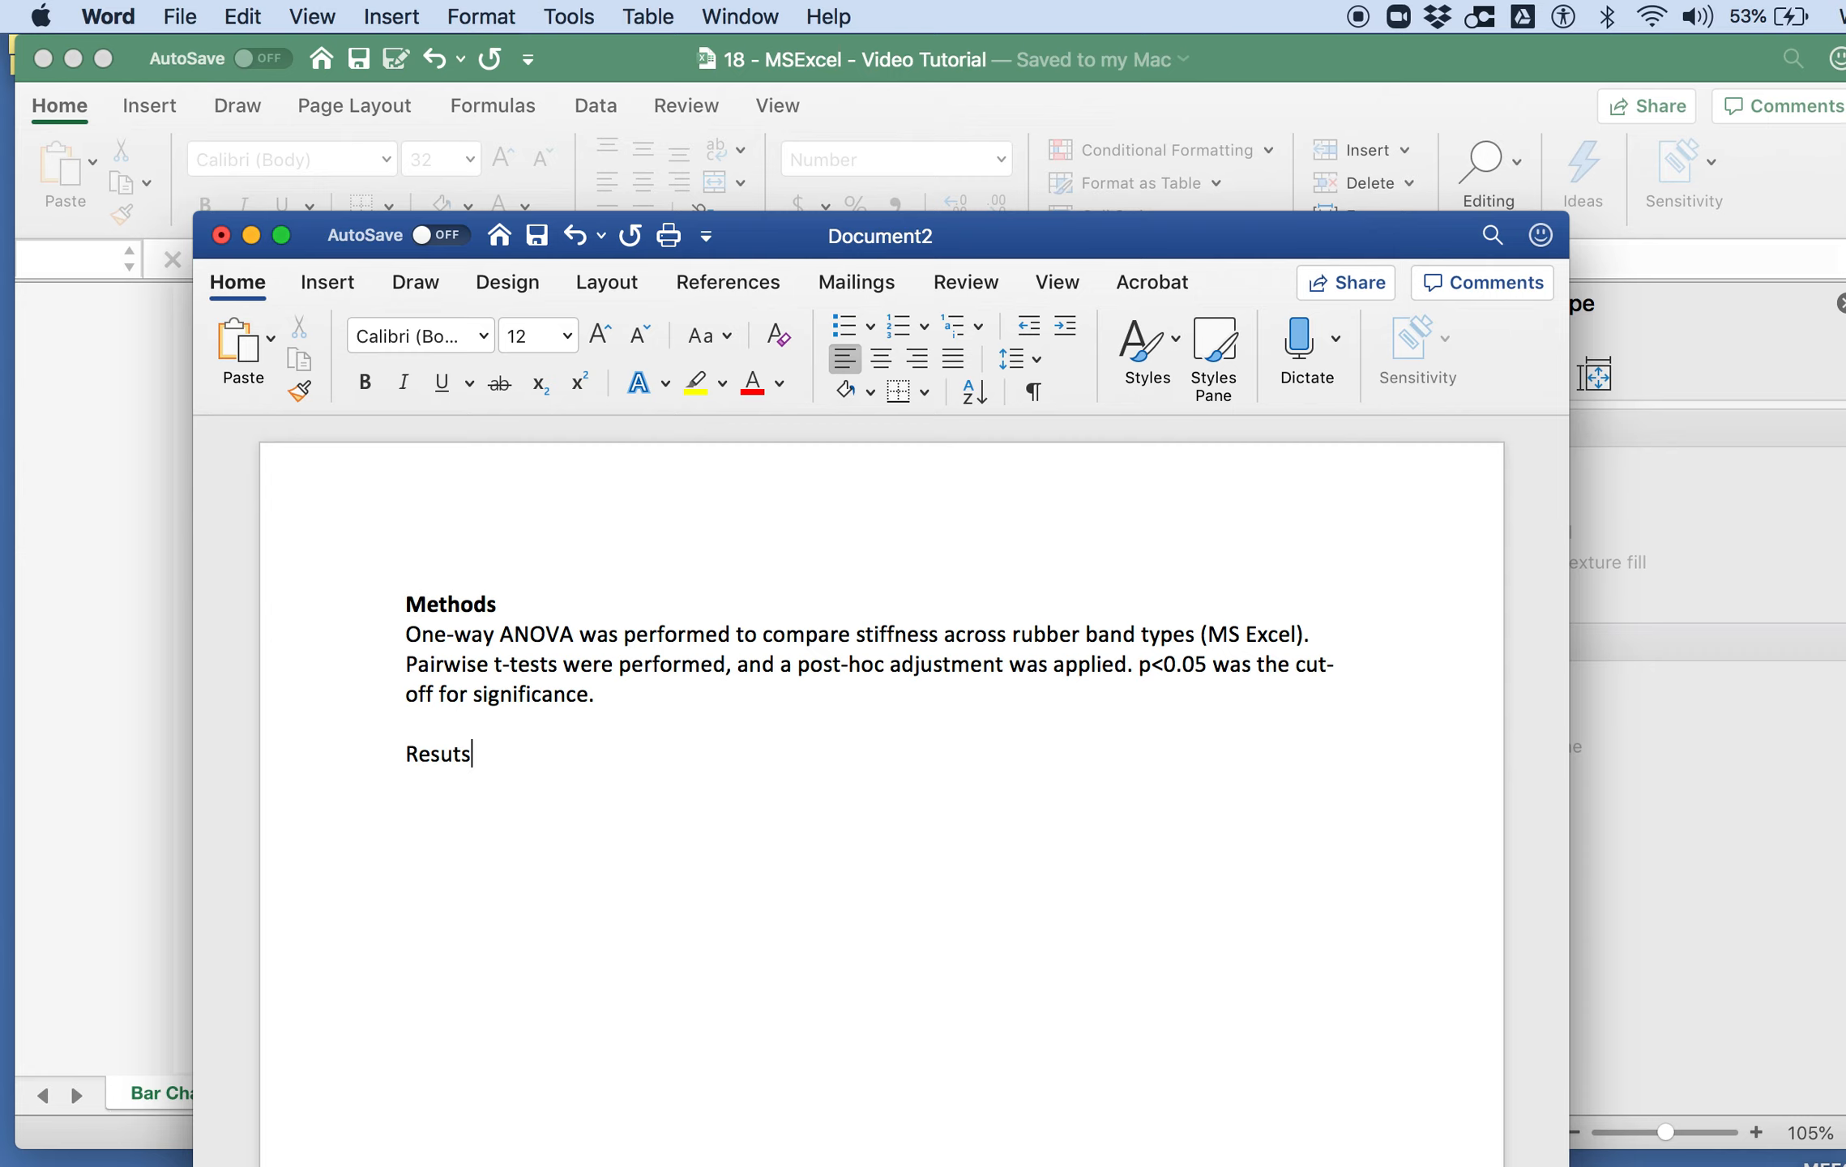
text(lts)
Step: Switch to the Excel workbook and check the means, ANOVA and pairwise t-test p-values on the Data sheet
drag(763, 239, 967, 197)
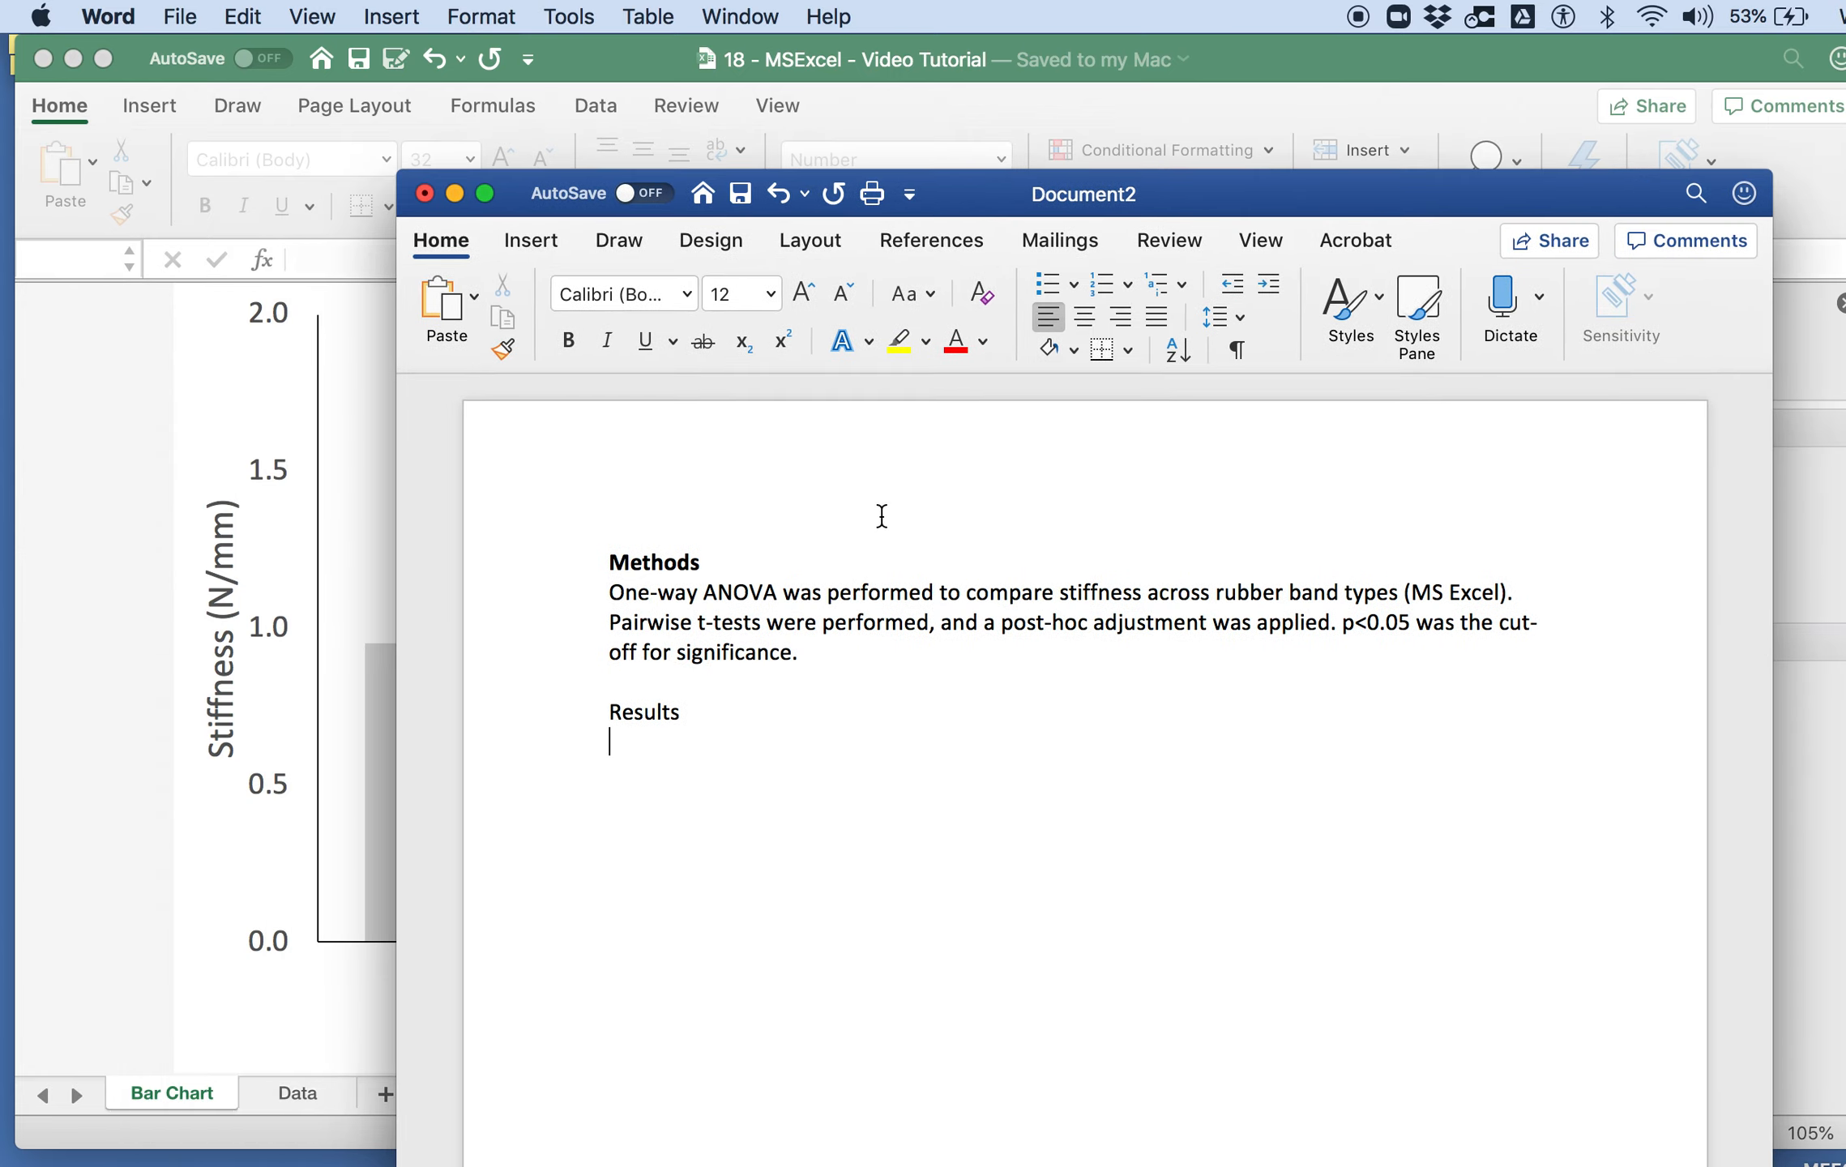
click(239, 820)
click(293, 1096)
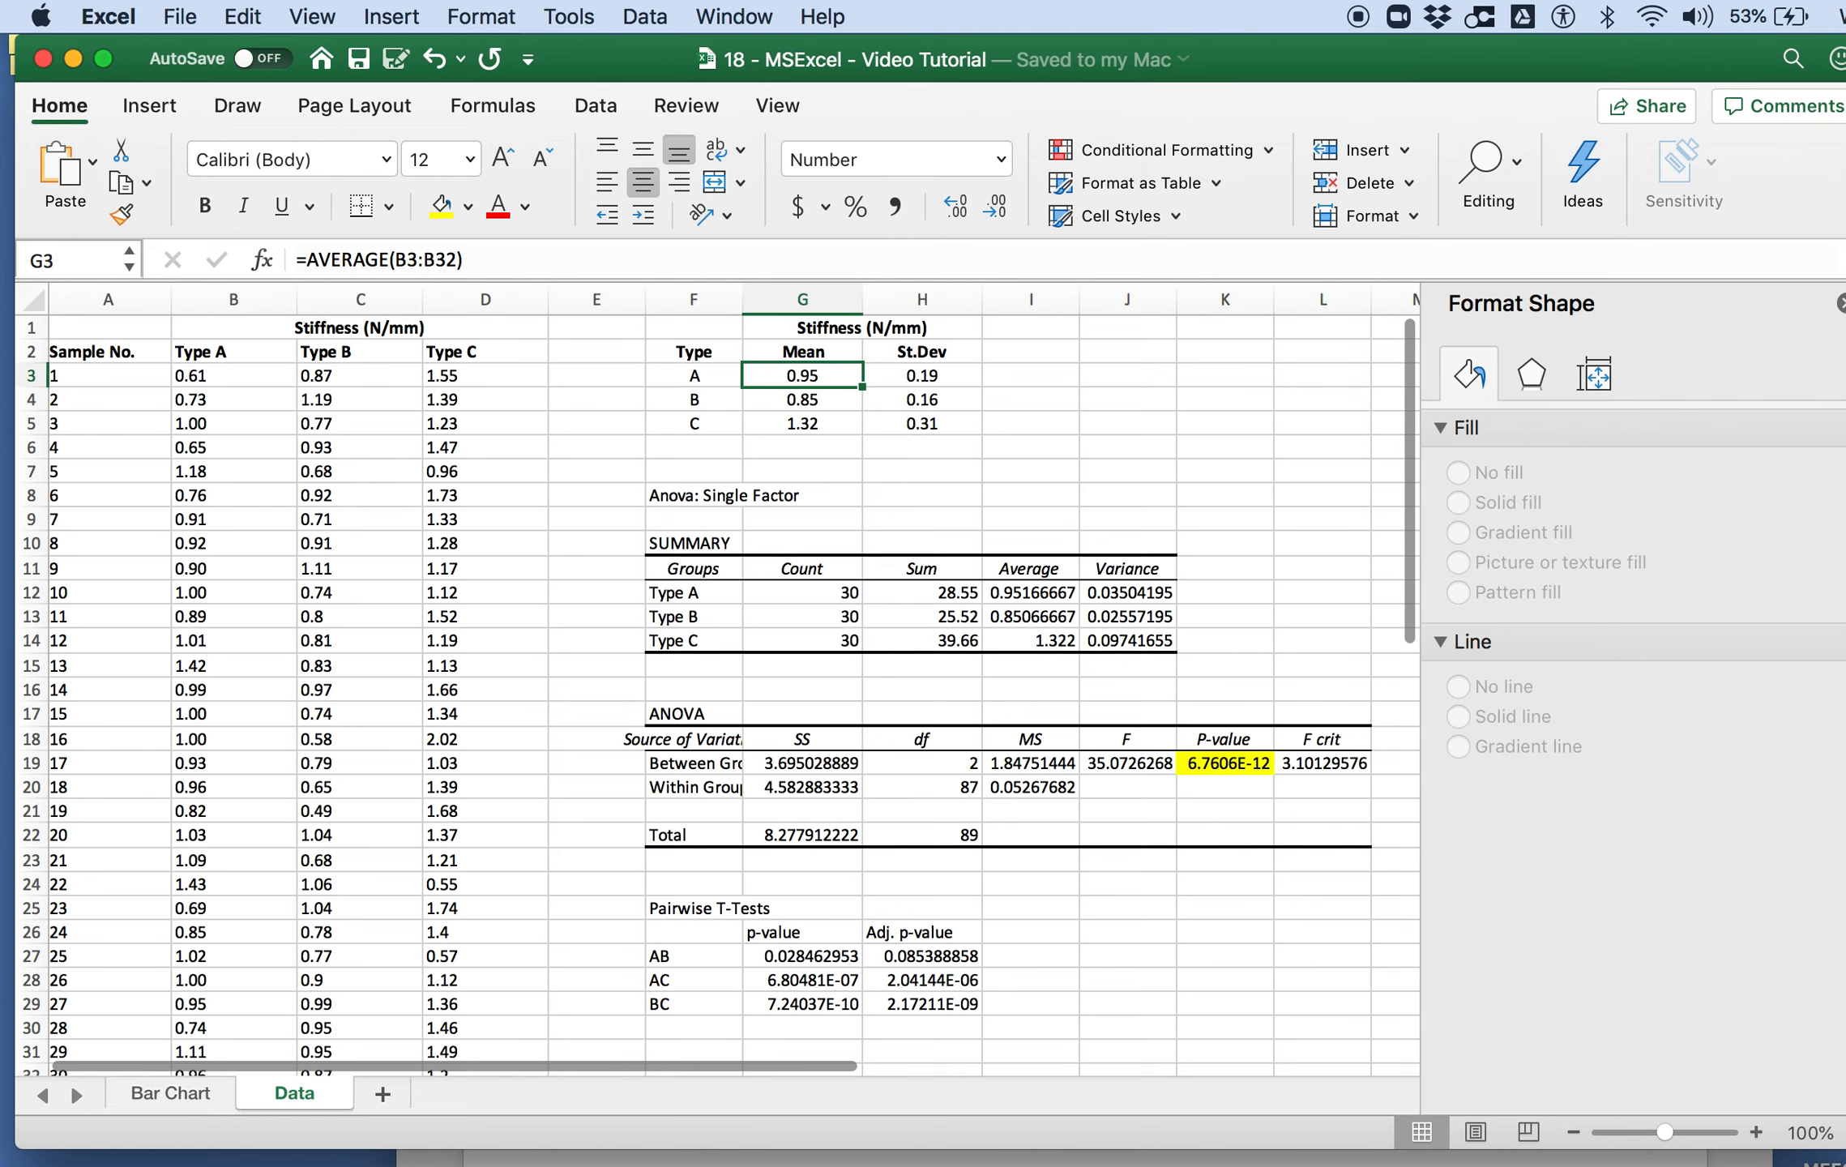
Step: Return to the Word document and write "The results of our analysis are presented in Figure 1." under the Results heading
key(super+Tab)
text(The )
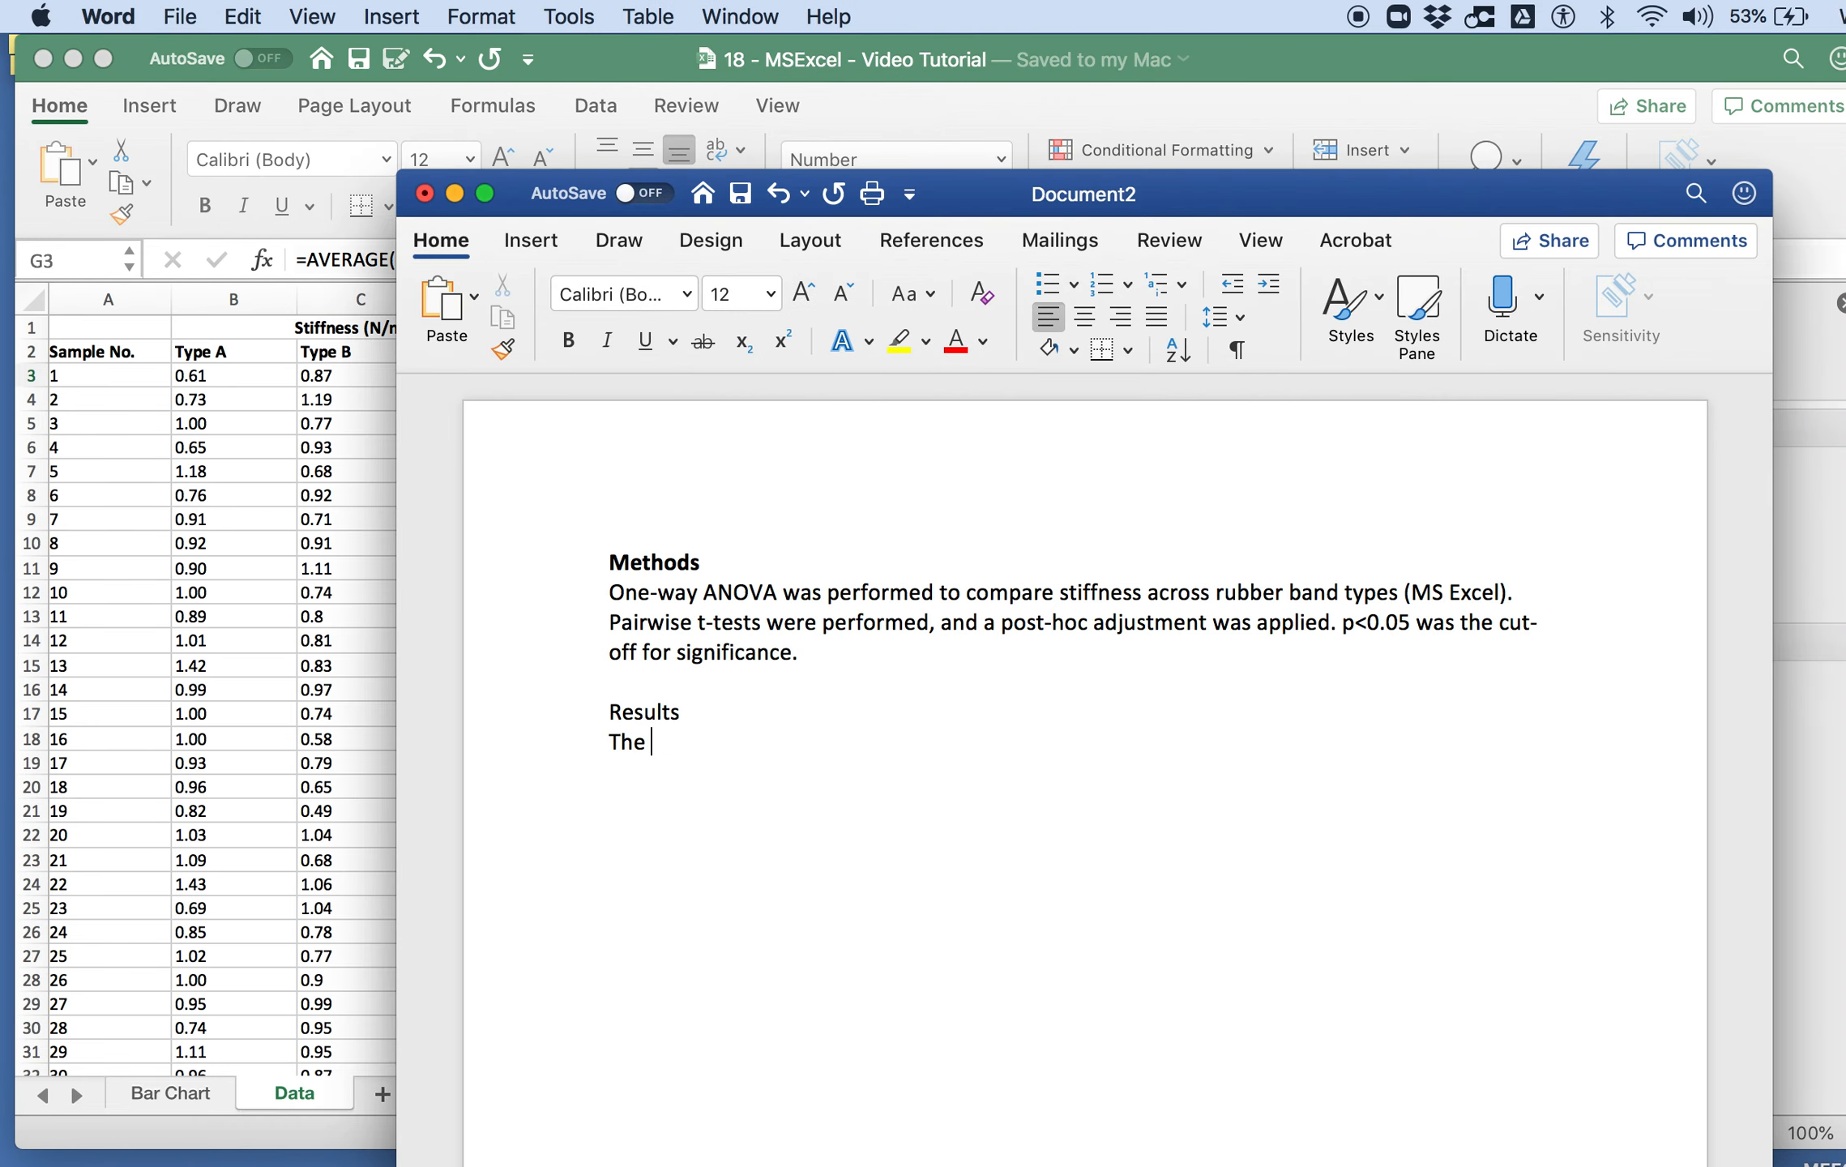
text(results of our analysis )
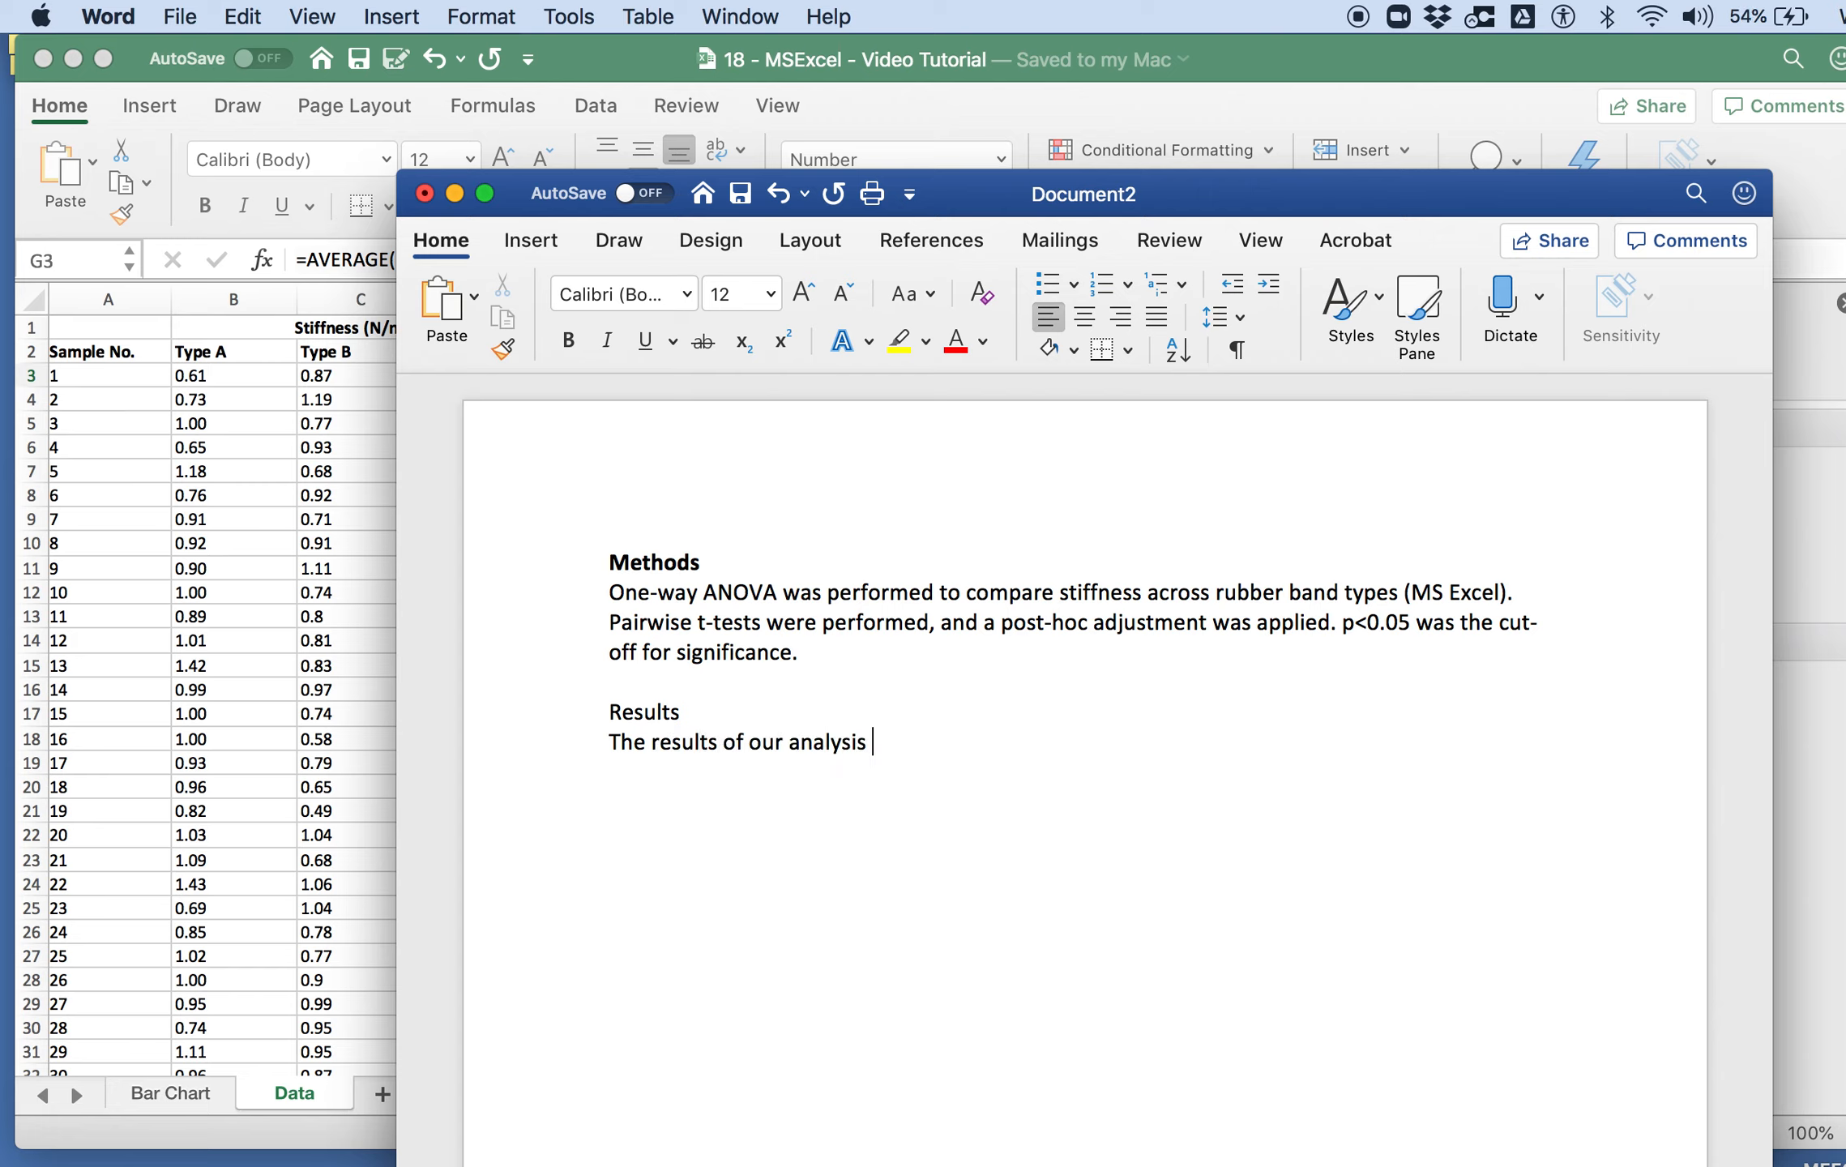
text(are presented in Fi)
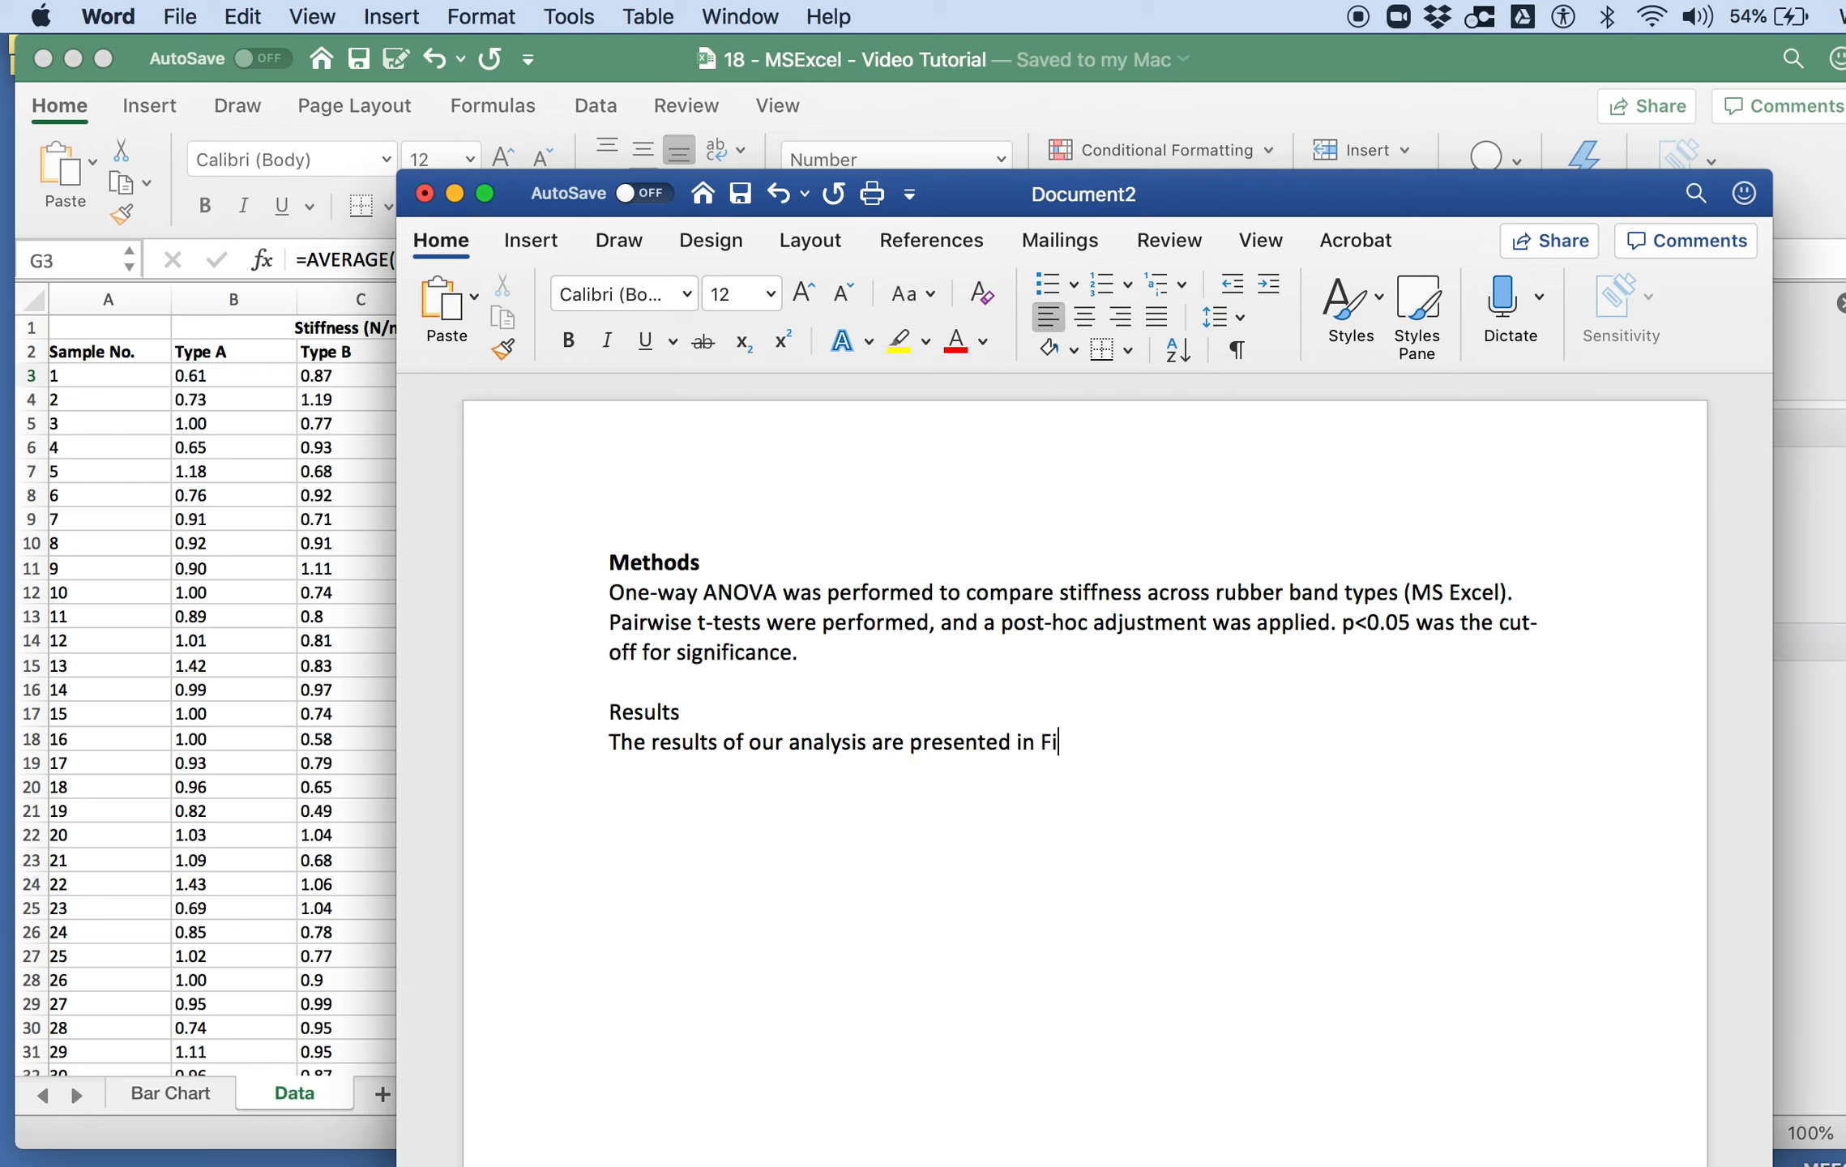
text(guere 1. T)
Step: Continue the Results paragraph with "Type C rubber bands were substantially stiffer than Types A or B (p<0.01"
key(BackSpace)
text(Type C bubber bands were )
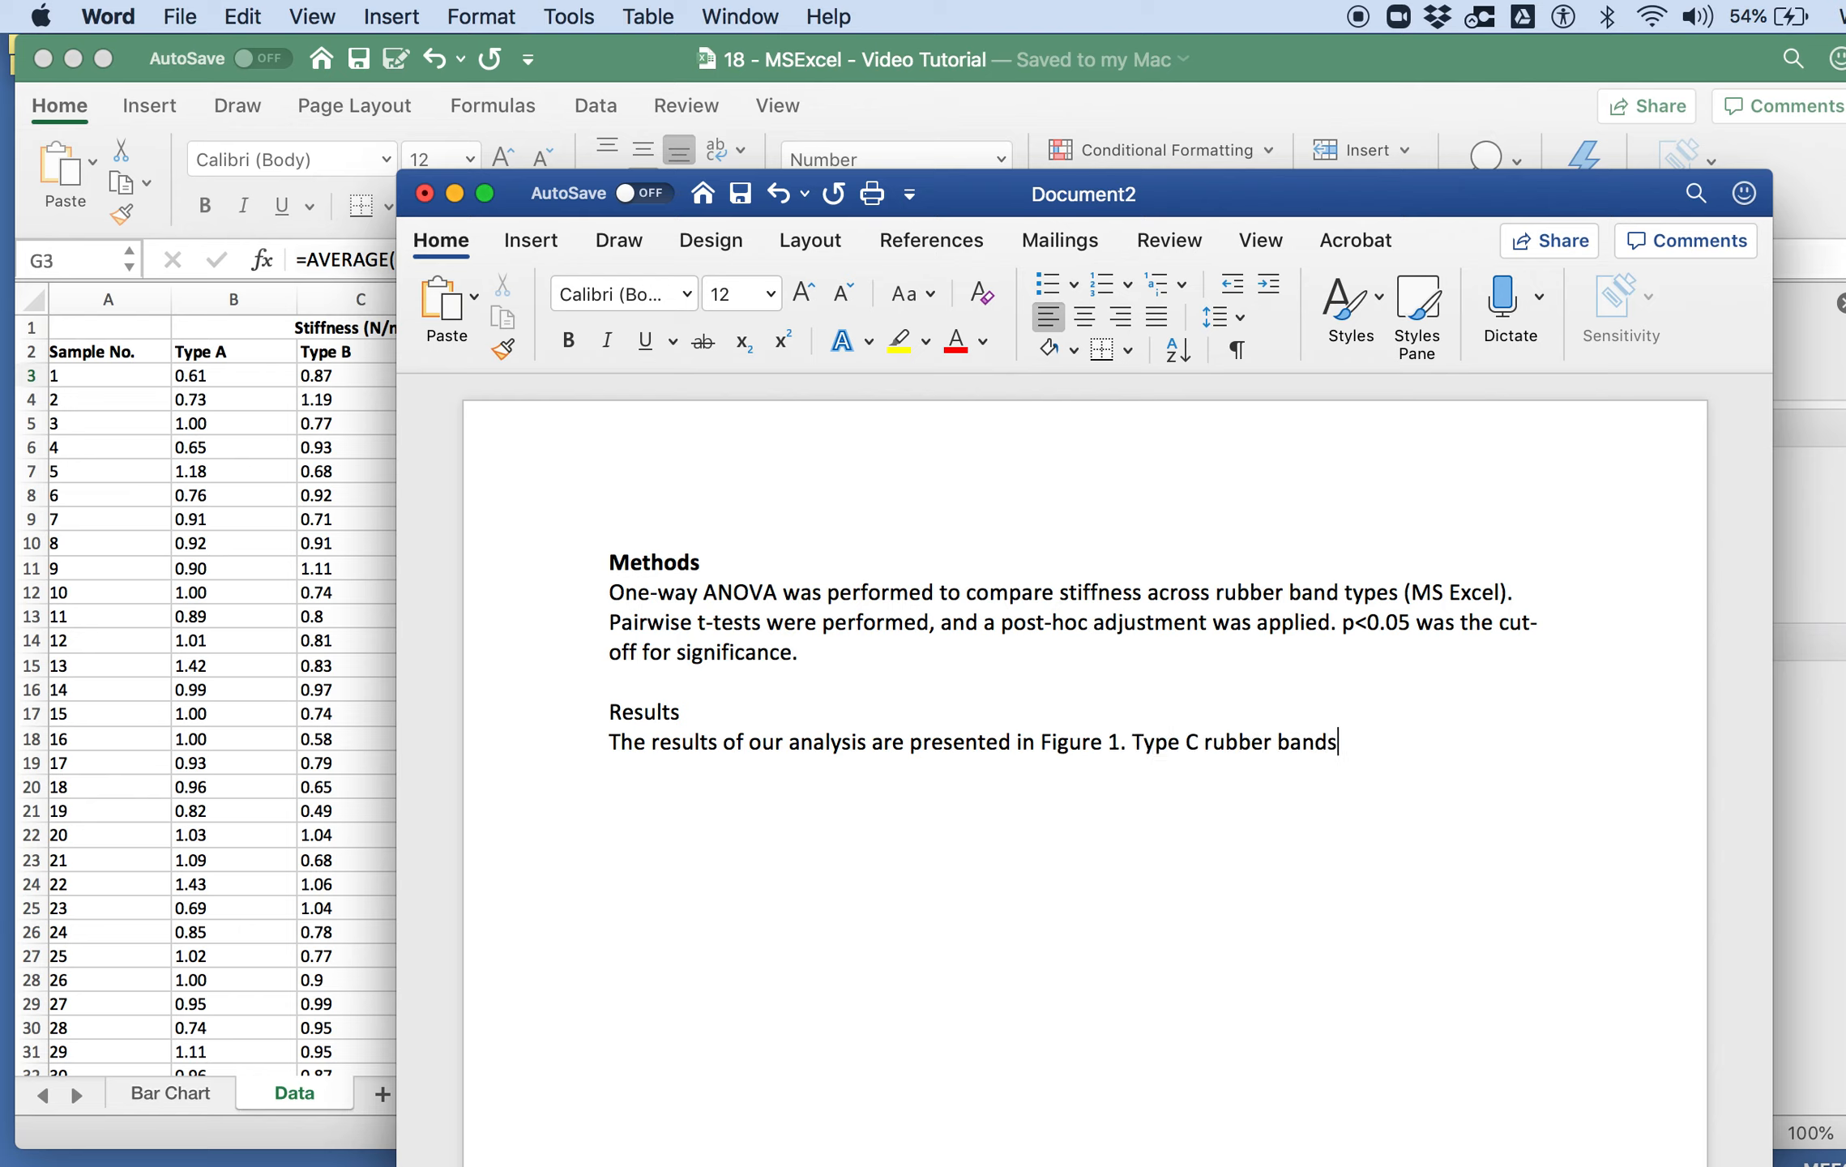
text(substantia)
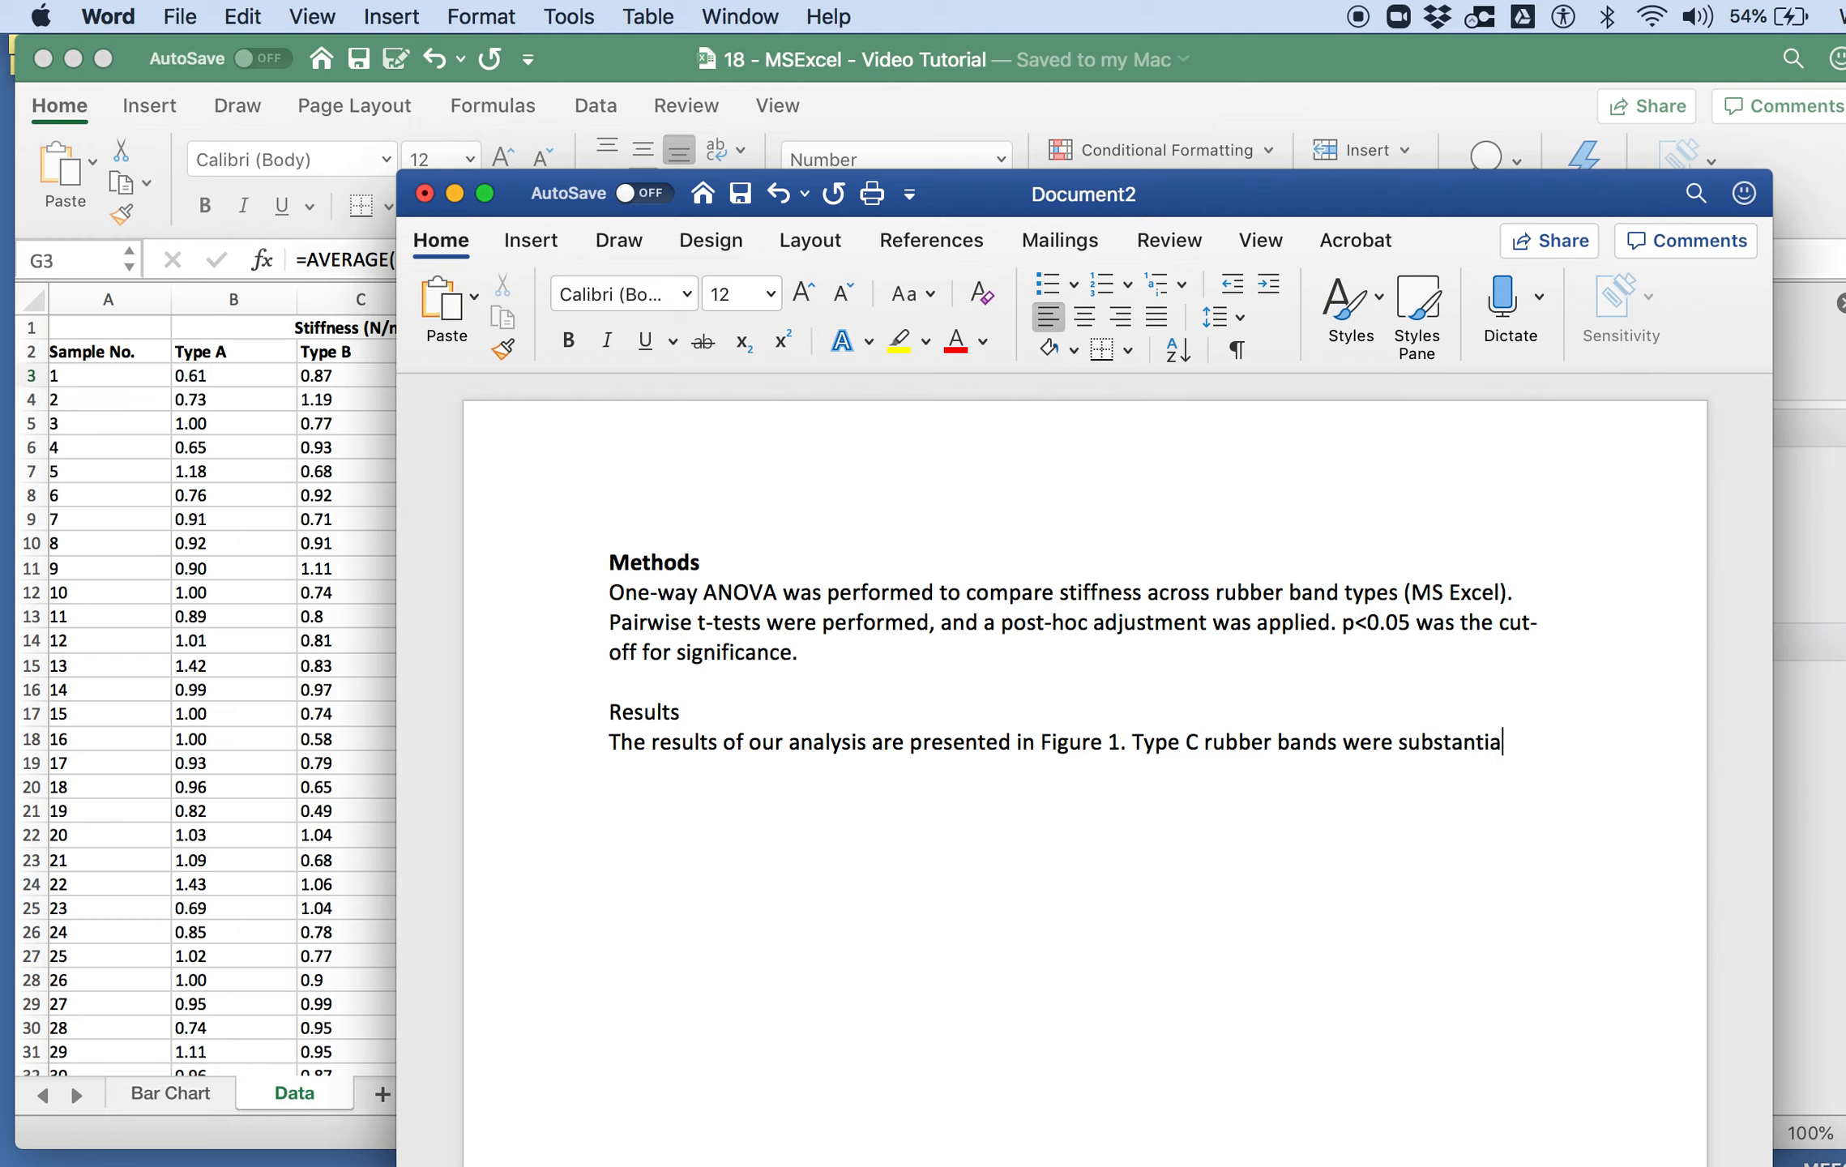
text(lly stiffer than Types A or B (p<0.01)
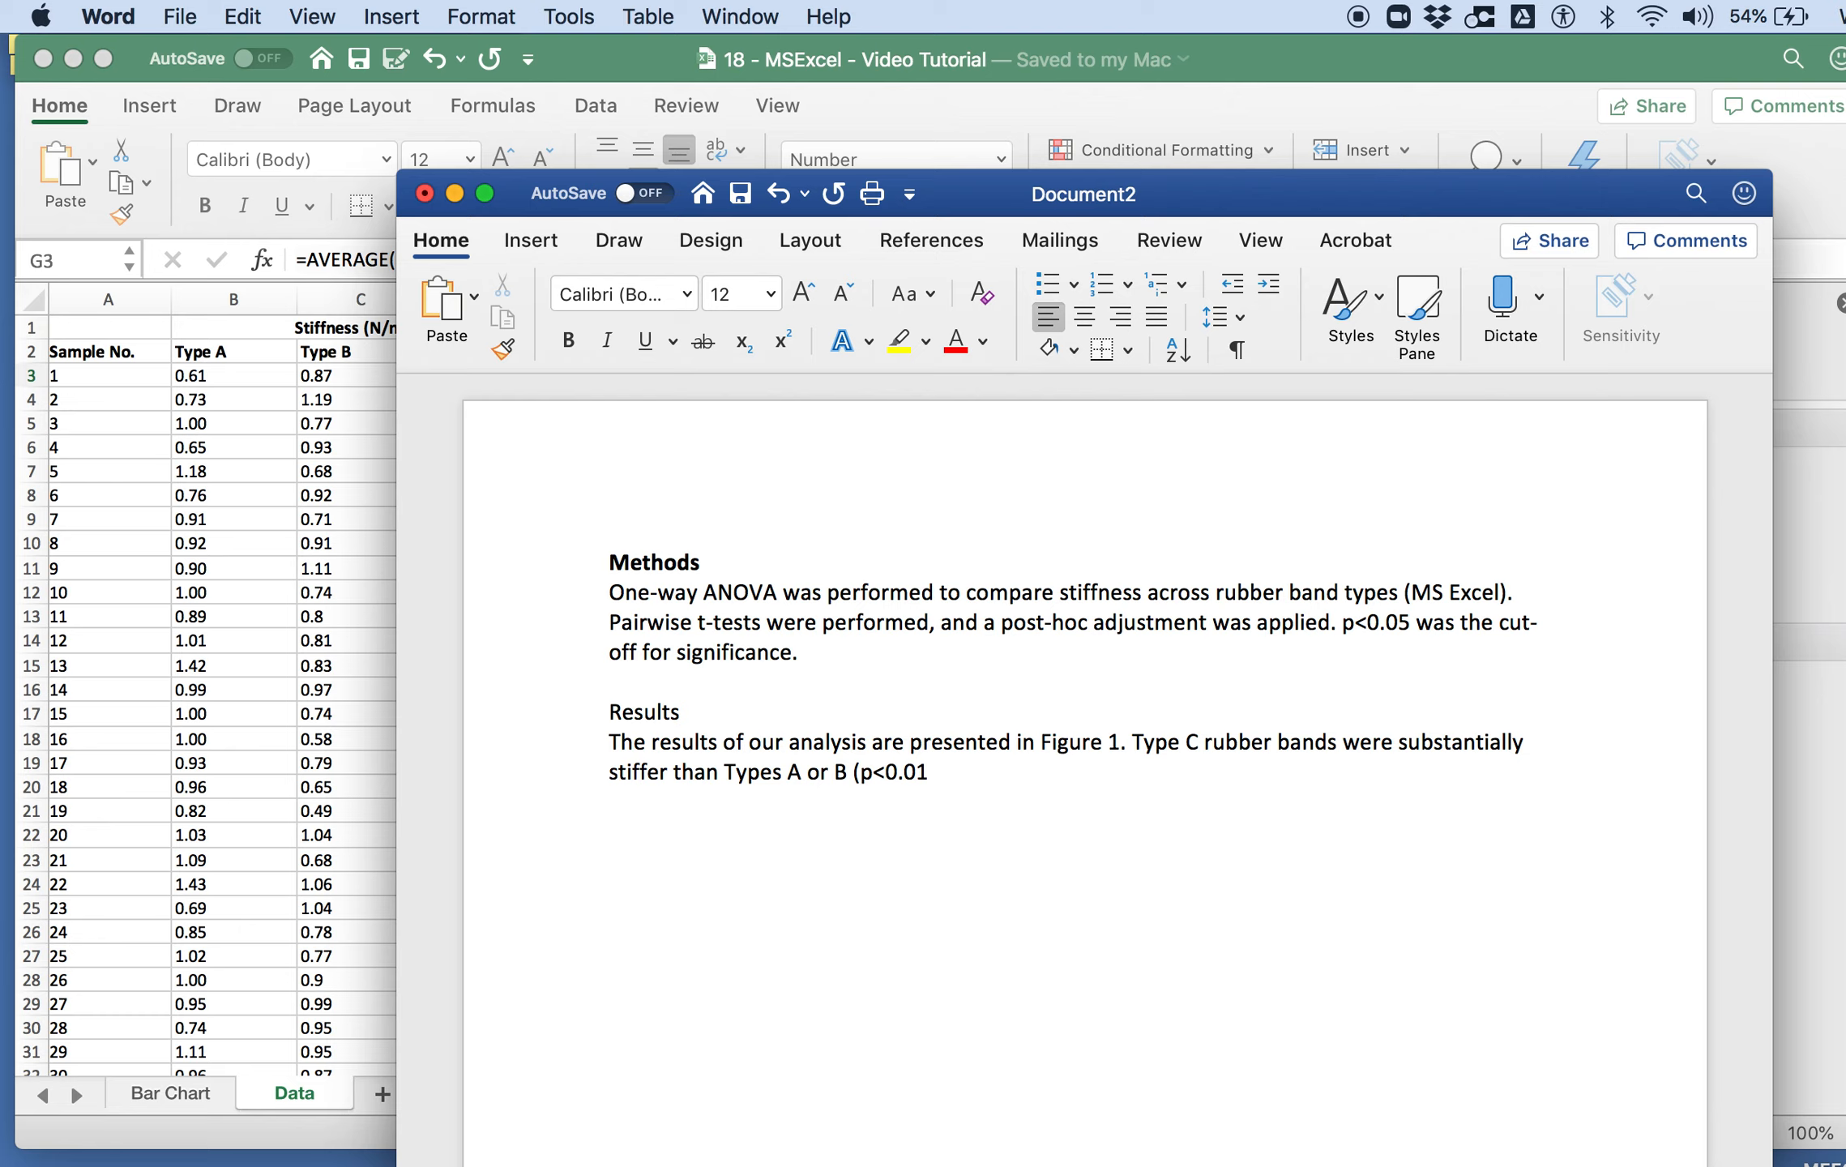
Step: Complete the parenthesis ending the Results sentence with "for all pairwise comparisons)."
text(or app)
key(BackSpace)
key(BackSpace)
key(BackSpace)
text(all pairwise compariso)
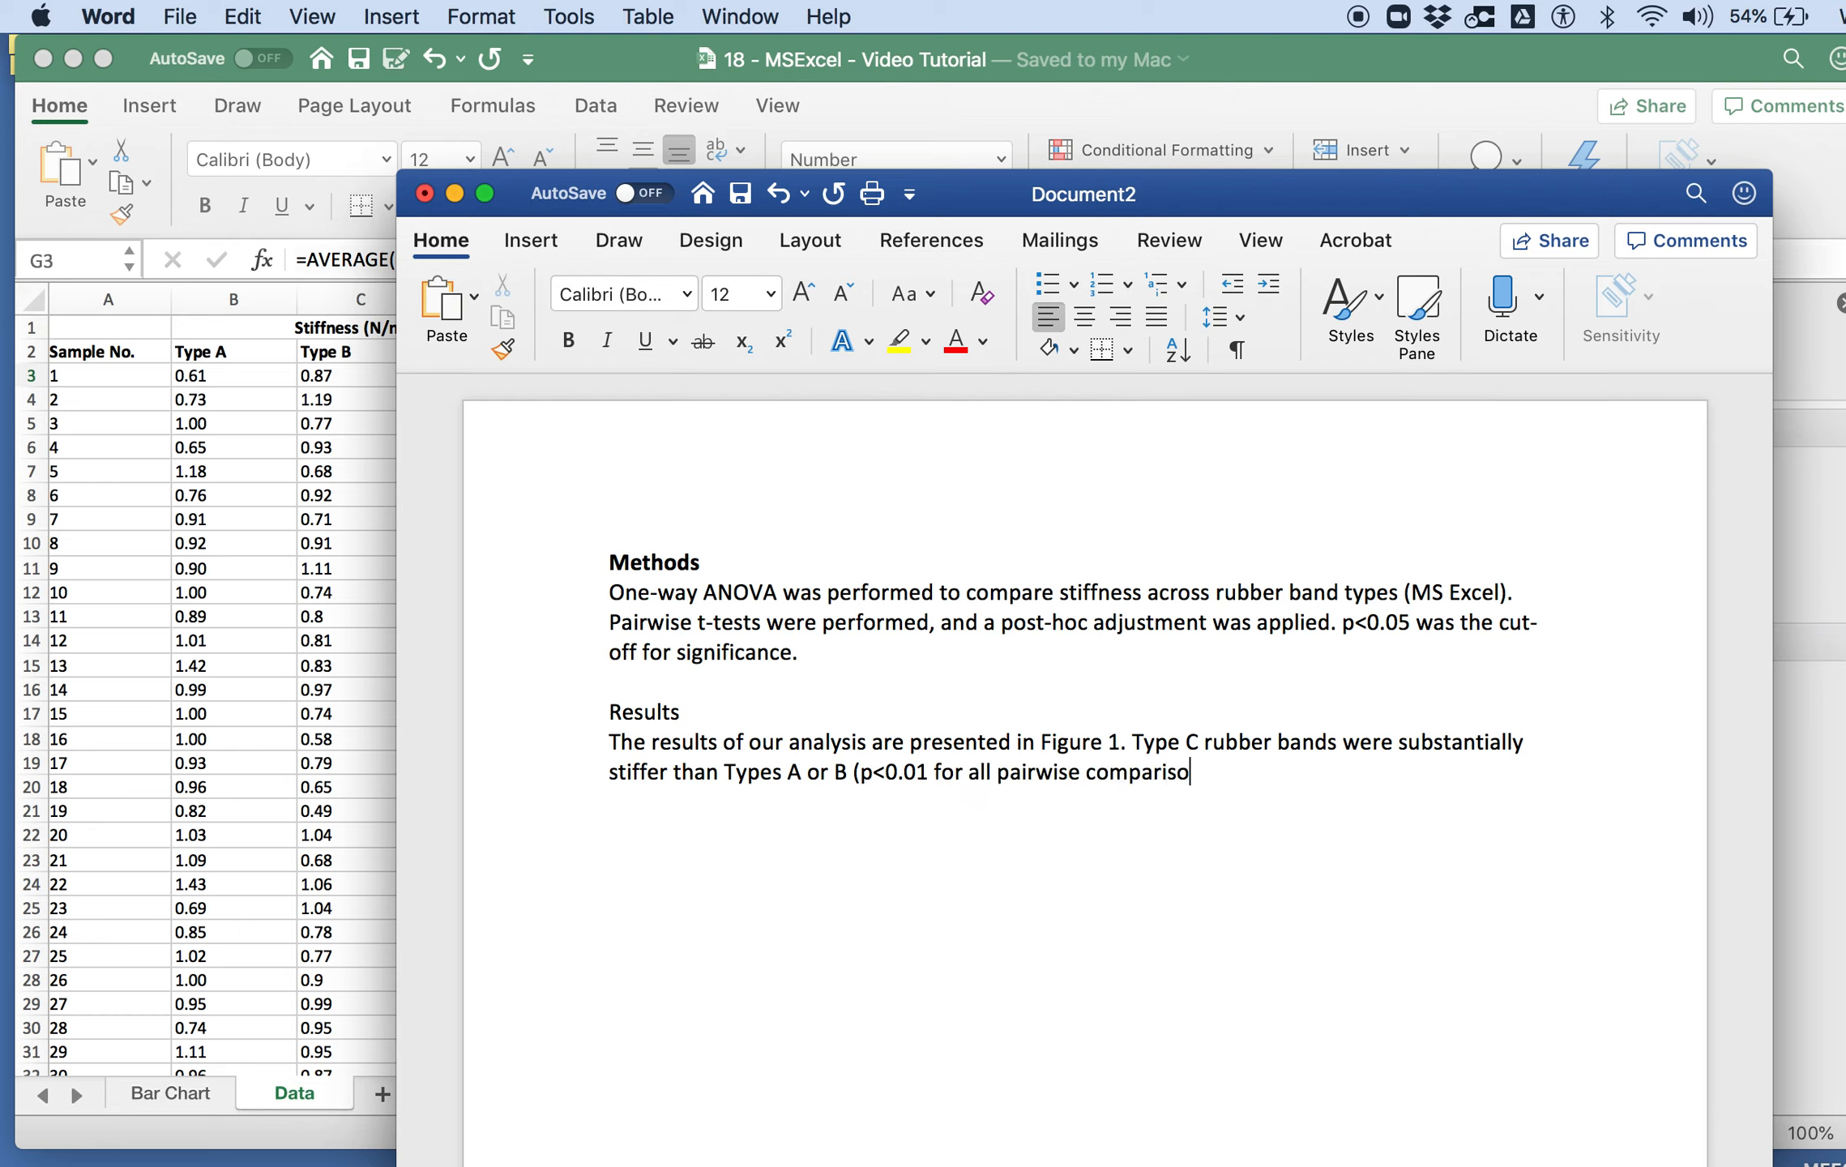
text(ns).)
Step: Make the Results heading bold and return to the Results paragraph
click(567, 720)
key(super+b)
click(917, 787)
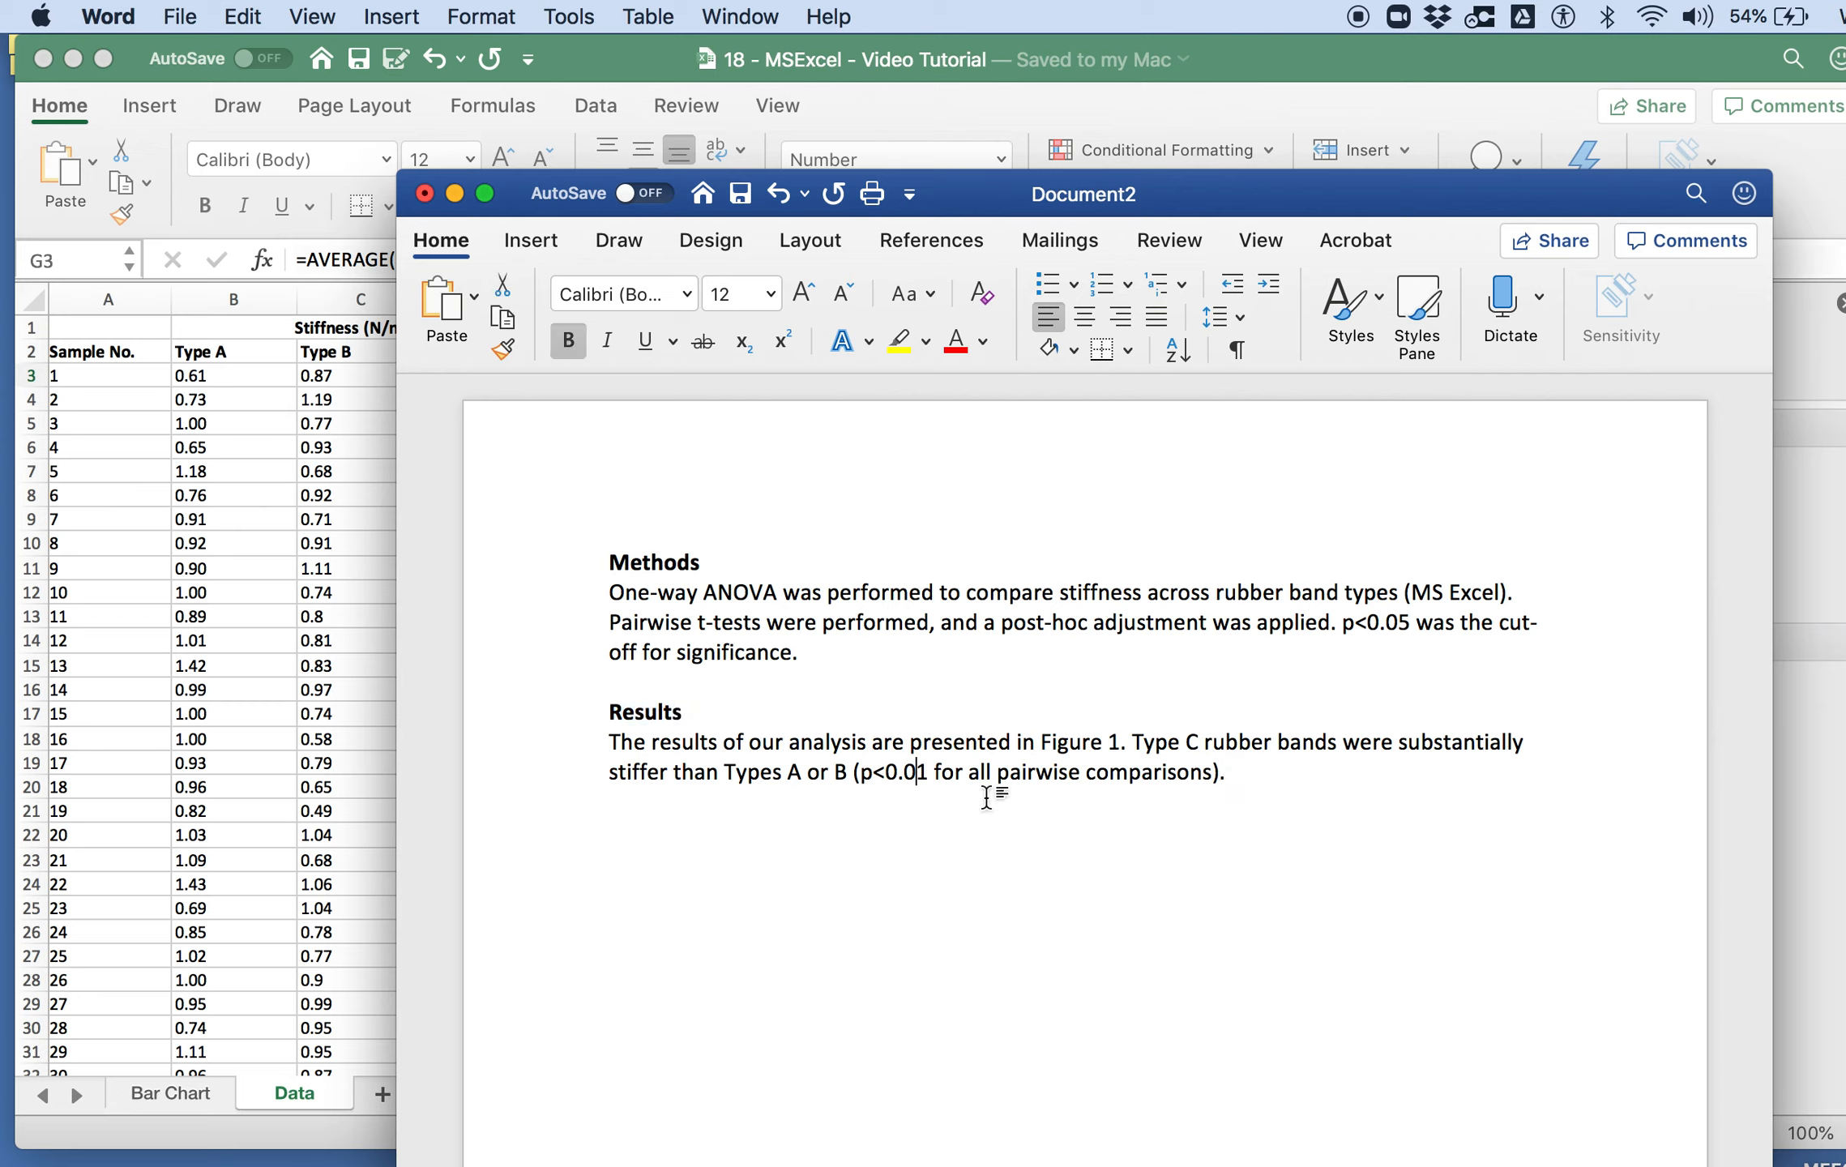
Step: Add "Type C bands were" at the end of the Results paragraph and check Type C's mean and standard deviation in the Excel data sheet
click(1315, 783)
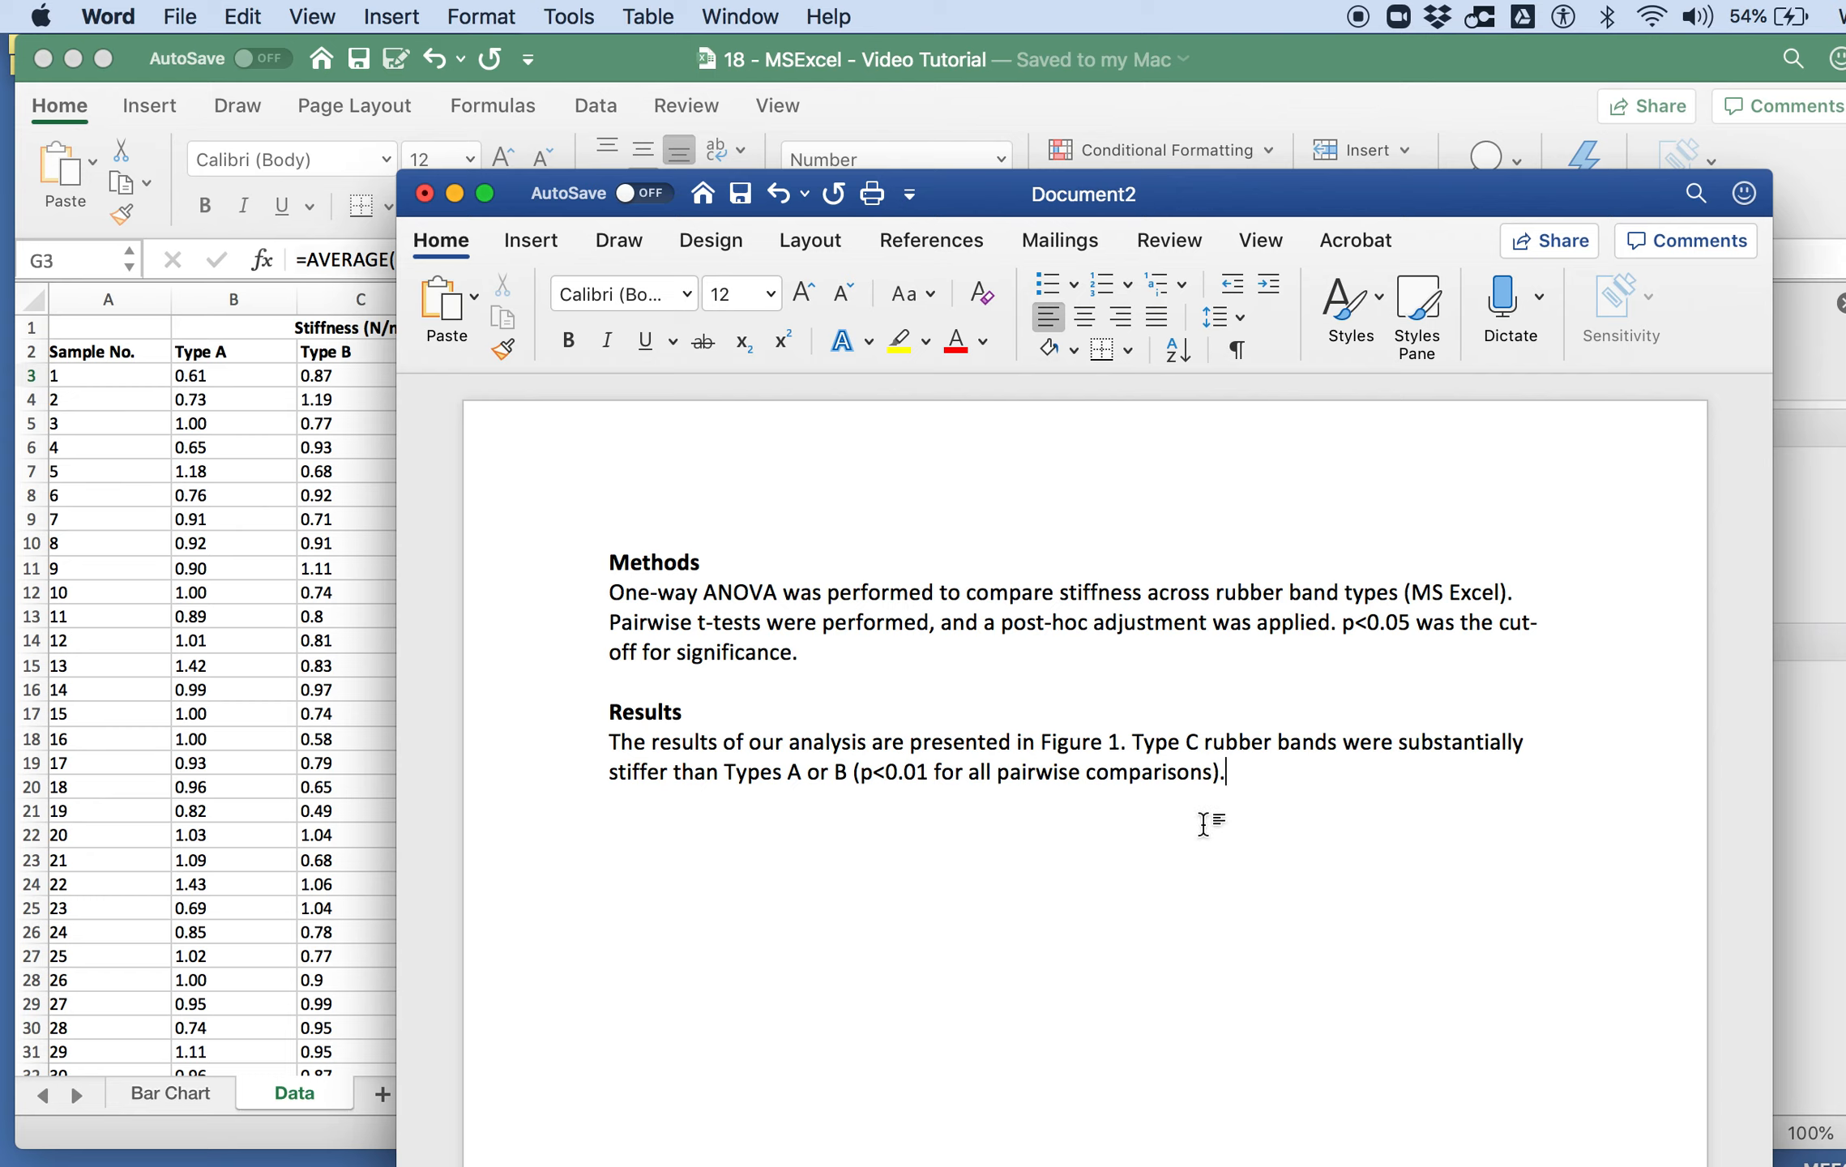
text(Type C bands were)
click(195, 528)
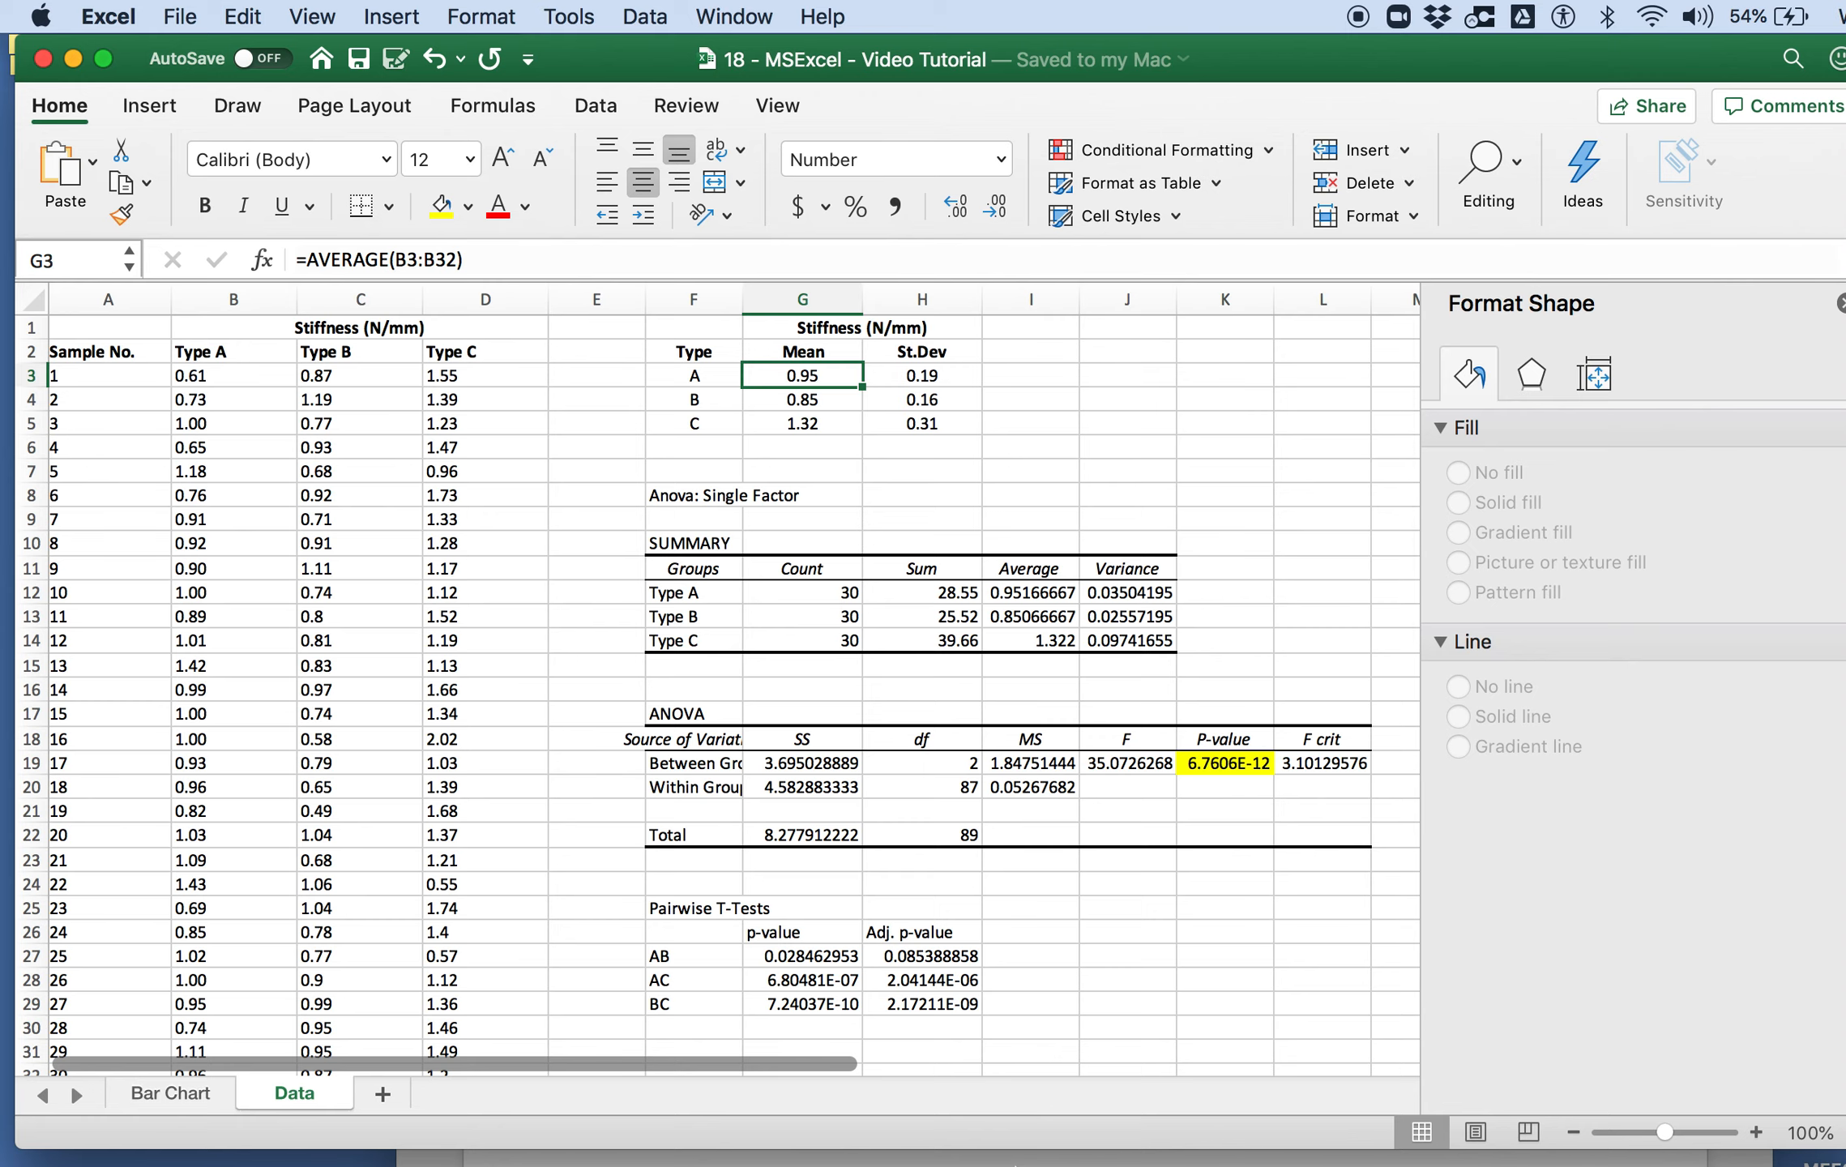
key(super+Tab)
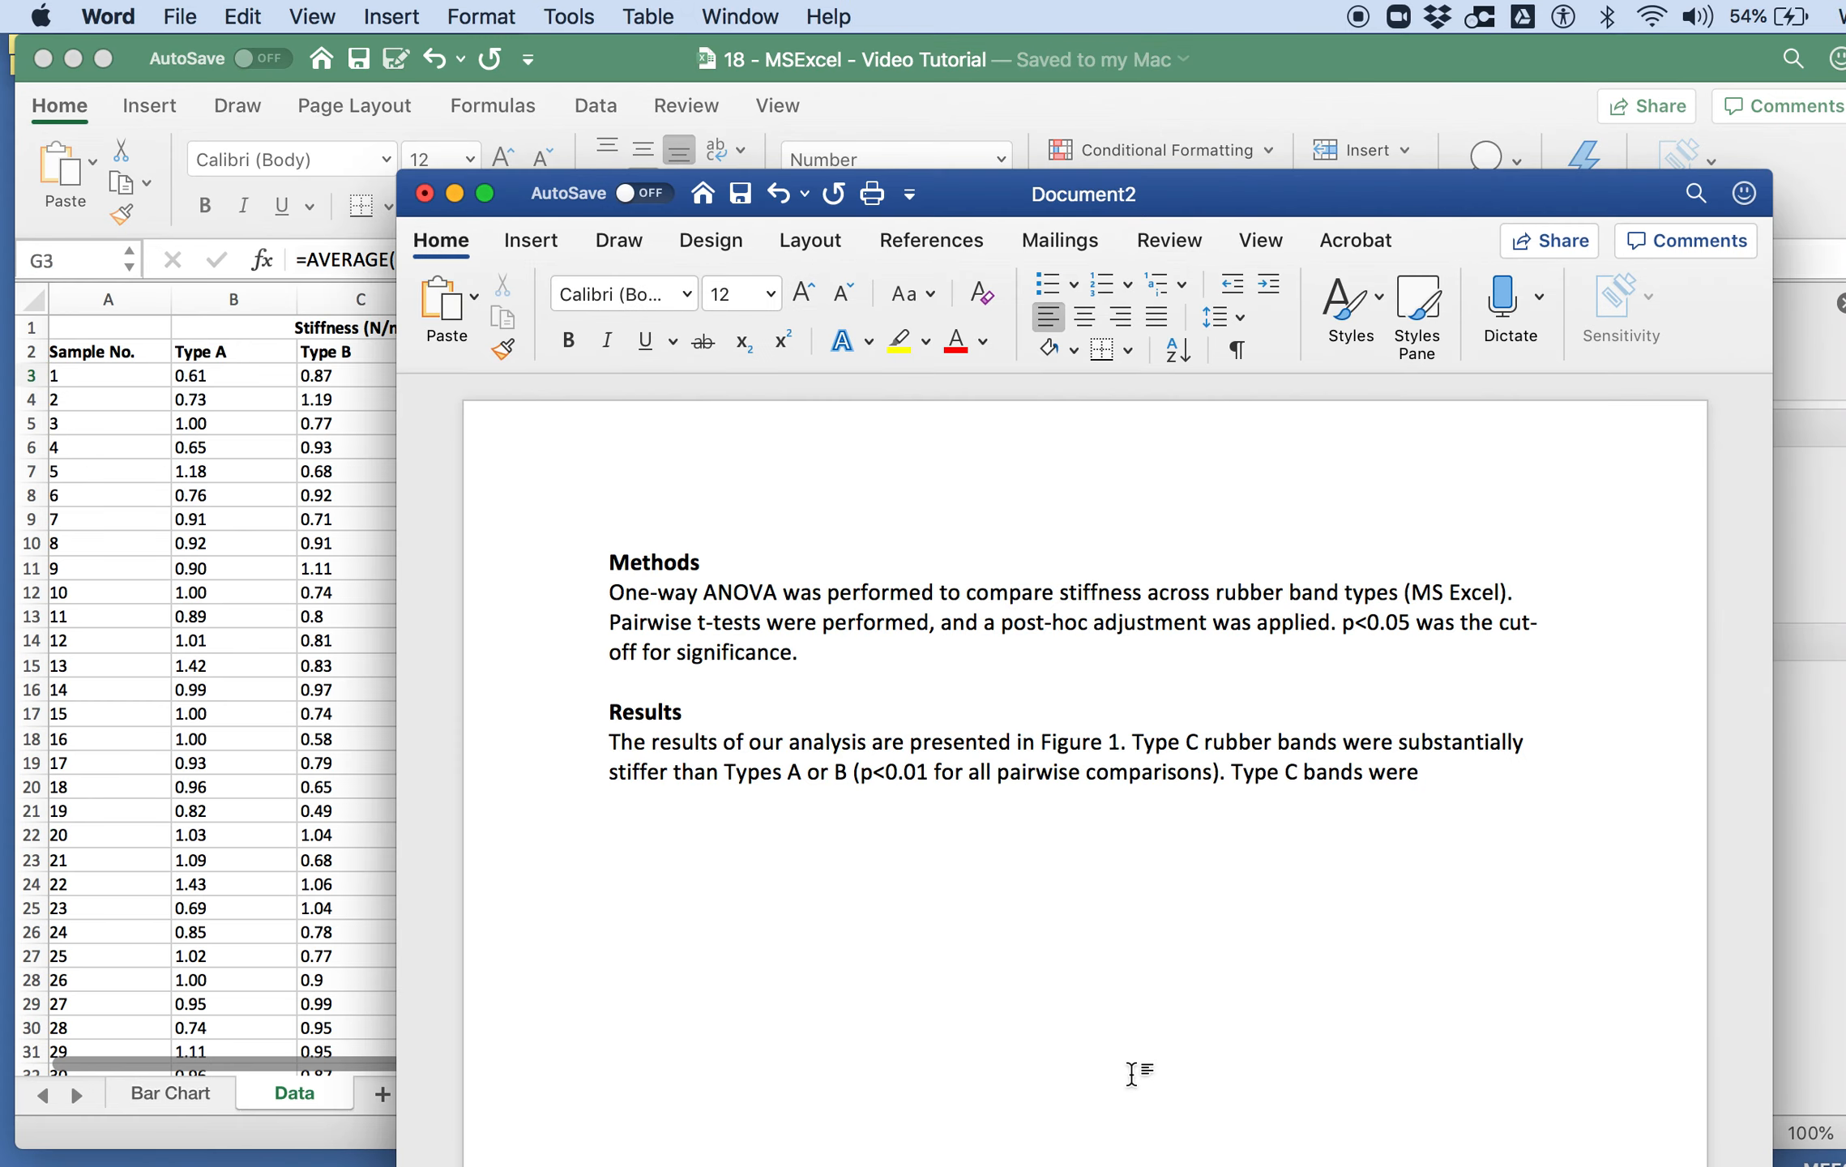
Step: Continue the Type C sentence with the values 1.32 and 0.31, separated by a space
text(1.32 031)
key(BackSpace)
key(BackSpace)
text(.31)
Step: Try an underlined plus sign as the plus-minus symbol between 1.32 and 0.31, and clear it again
key(shift+Left)
text(±)
key(shift+Left)
key(super+u)
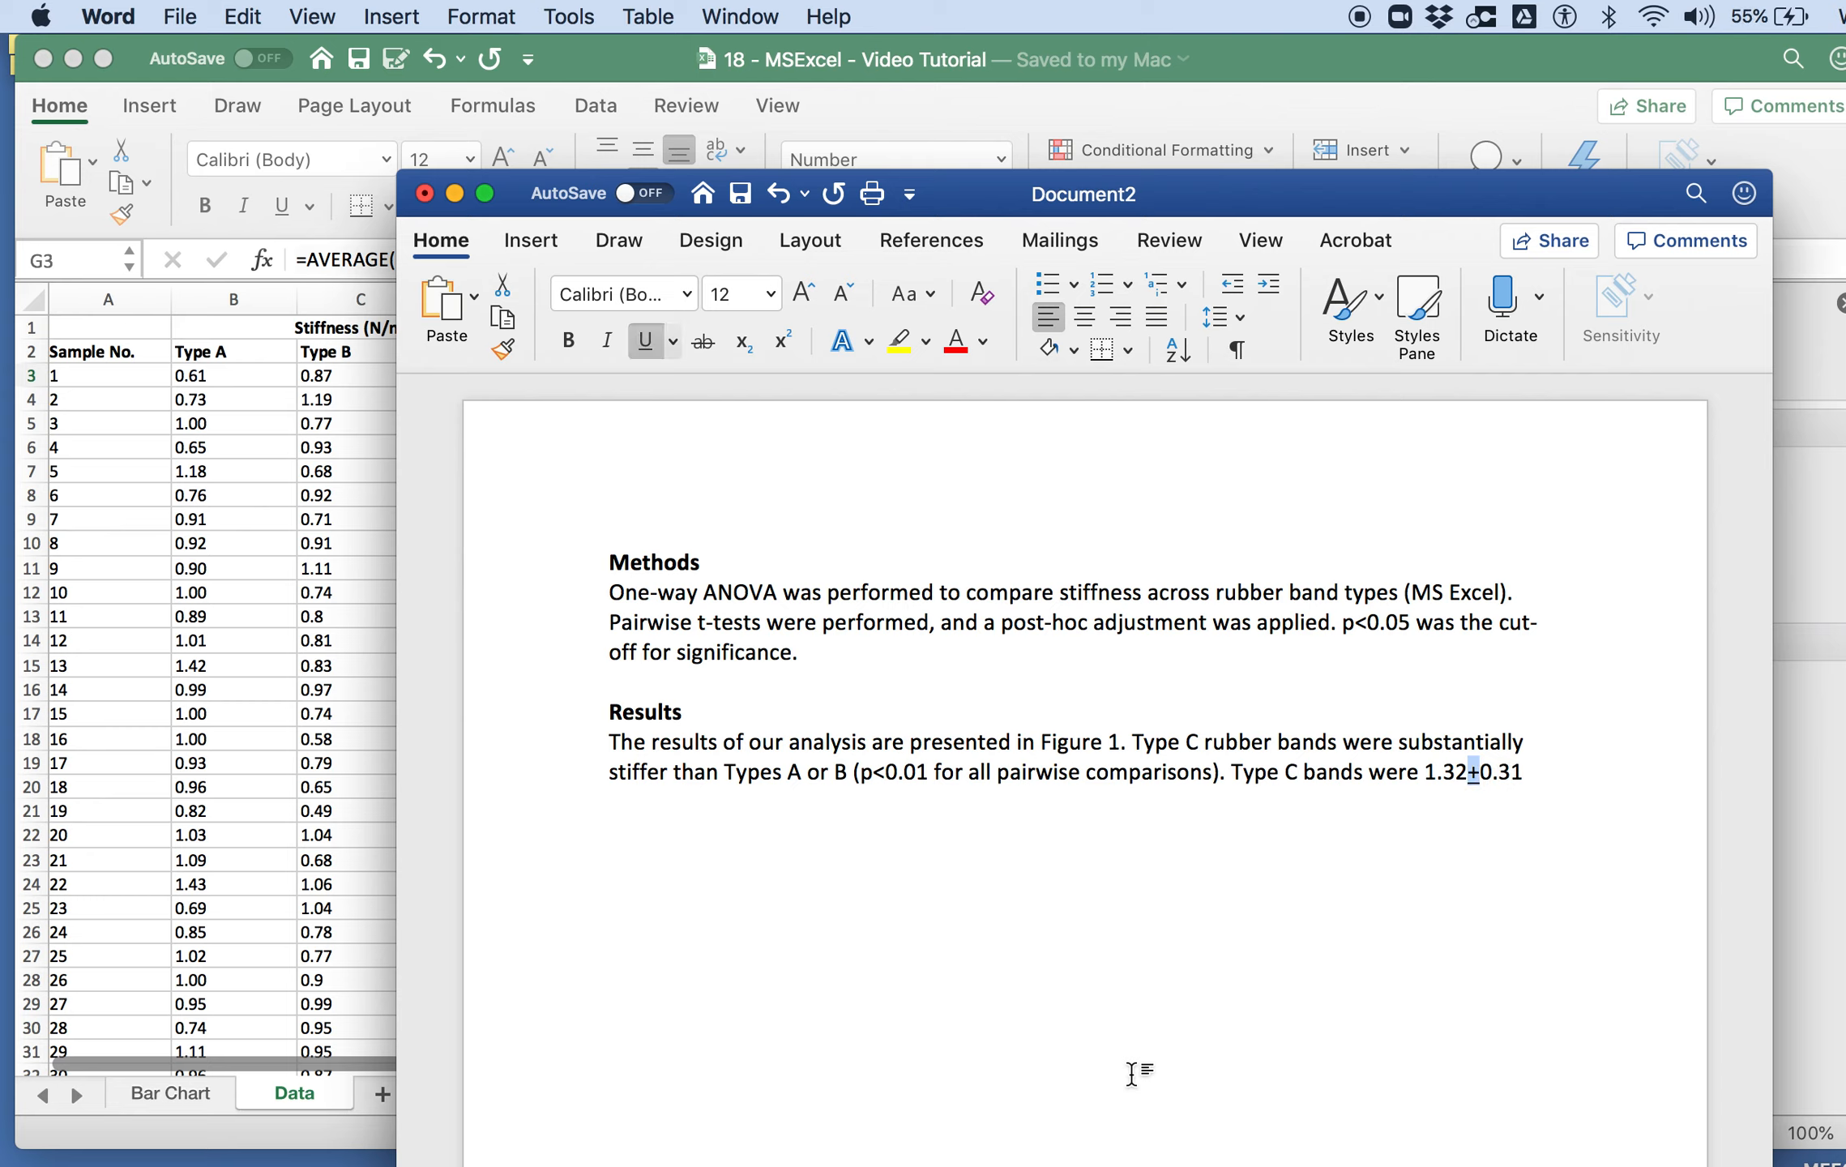
key(BackSpace)
key(super+u)
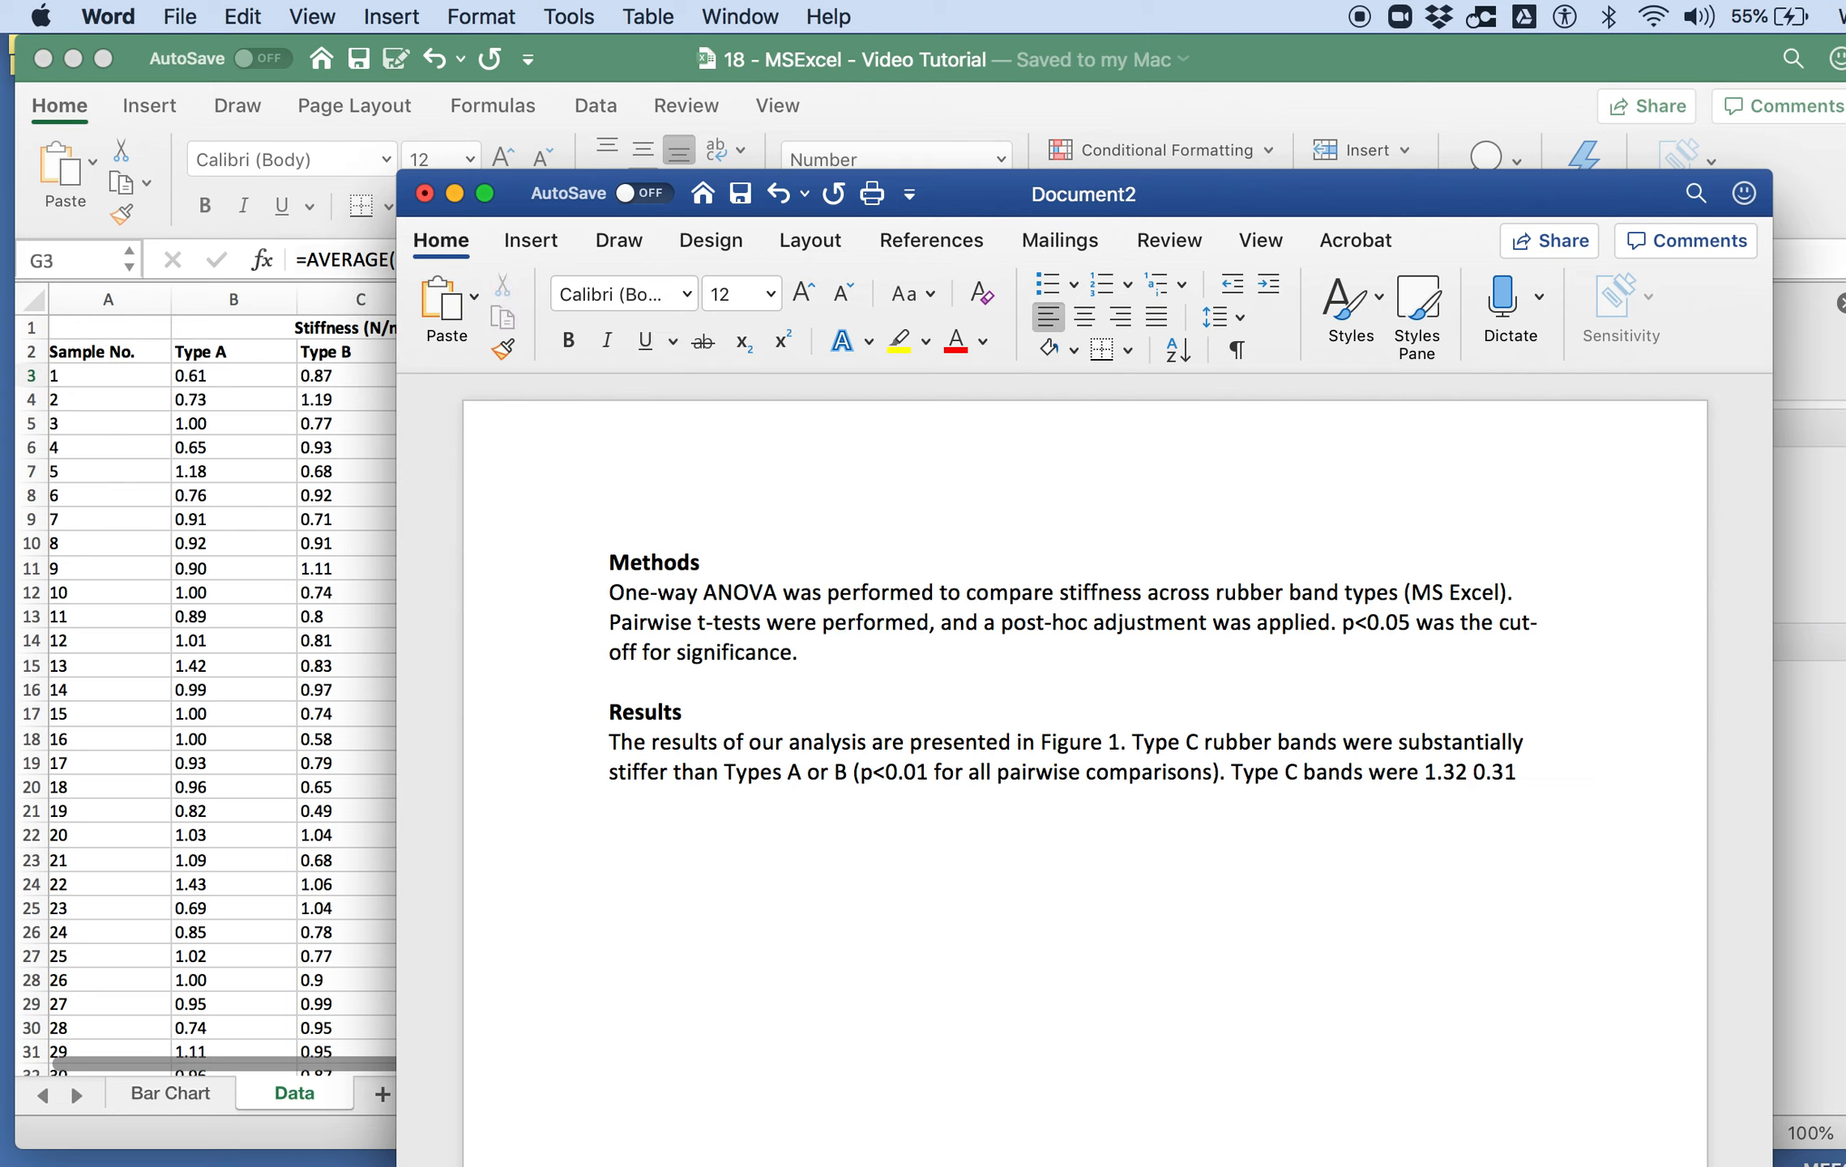
click(381, 10)
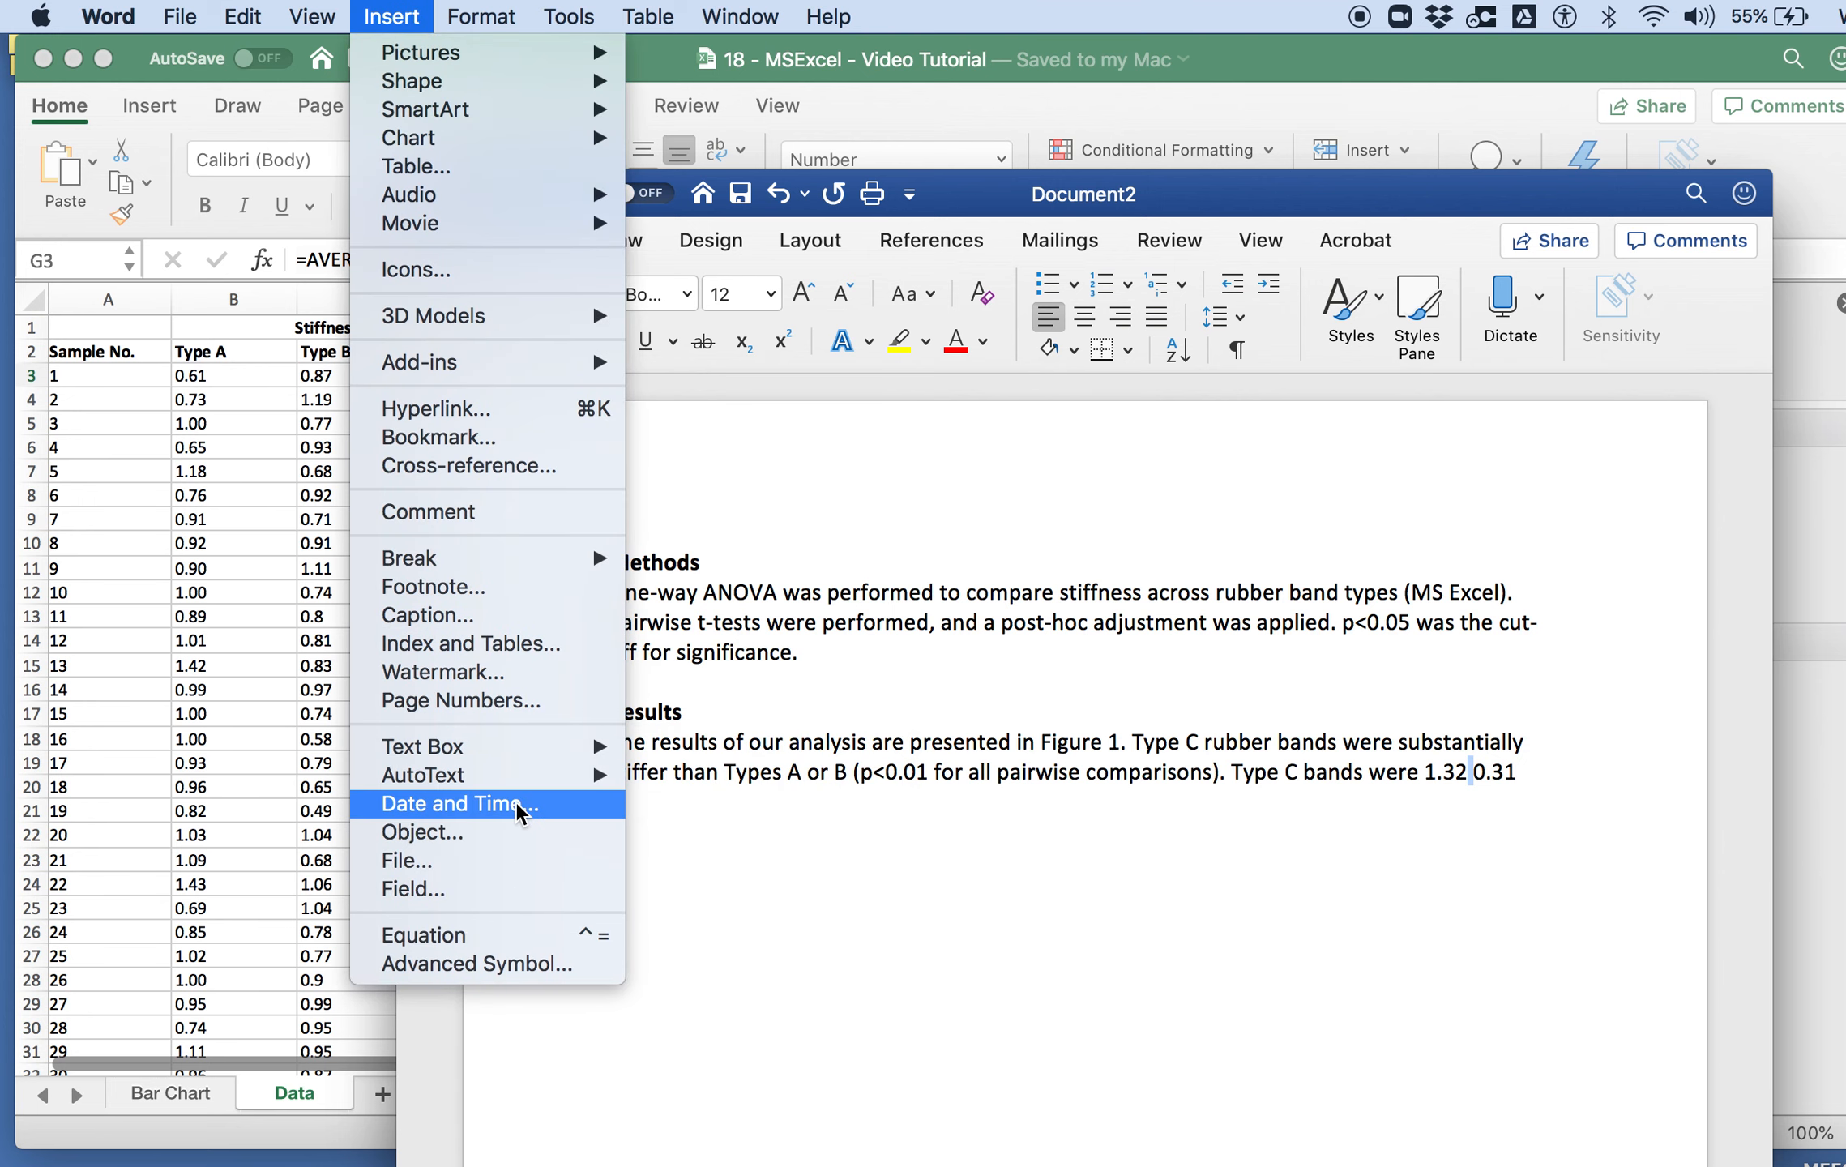
click(511, 937)
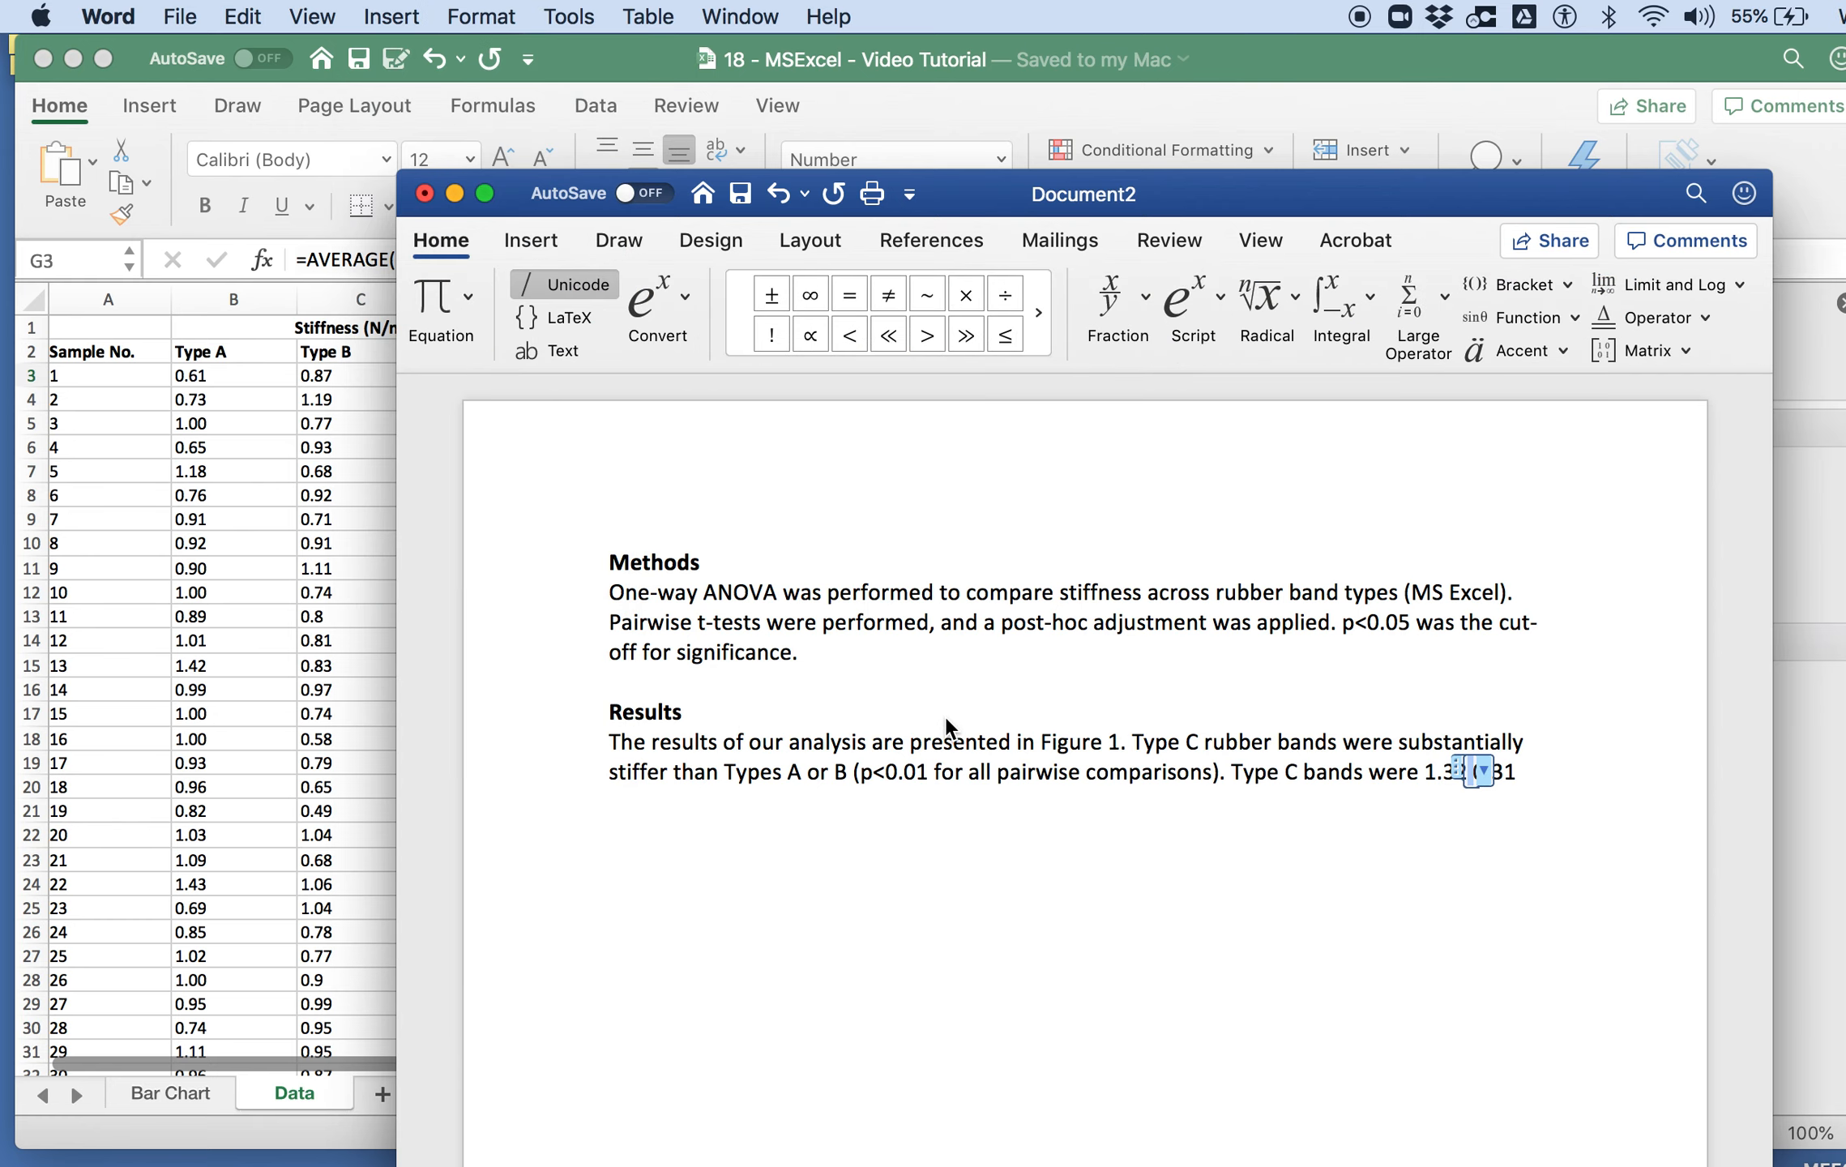
key(super+z)
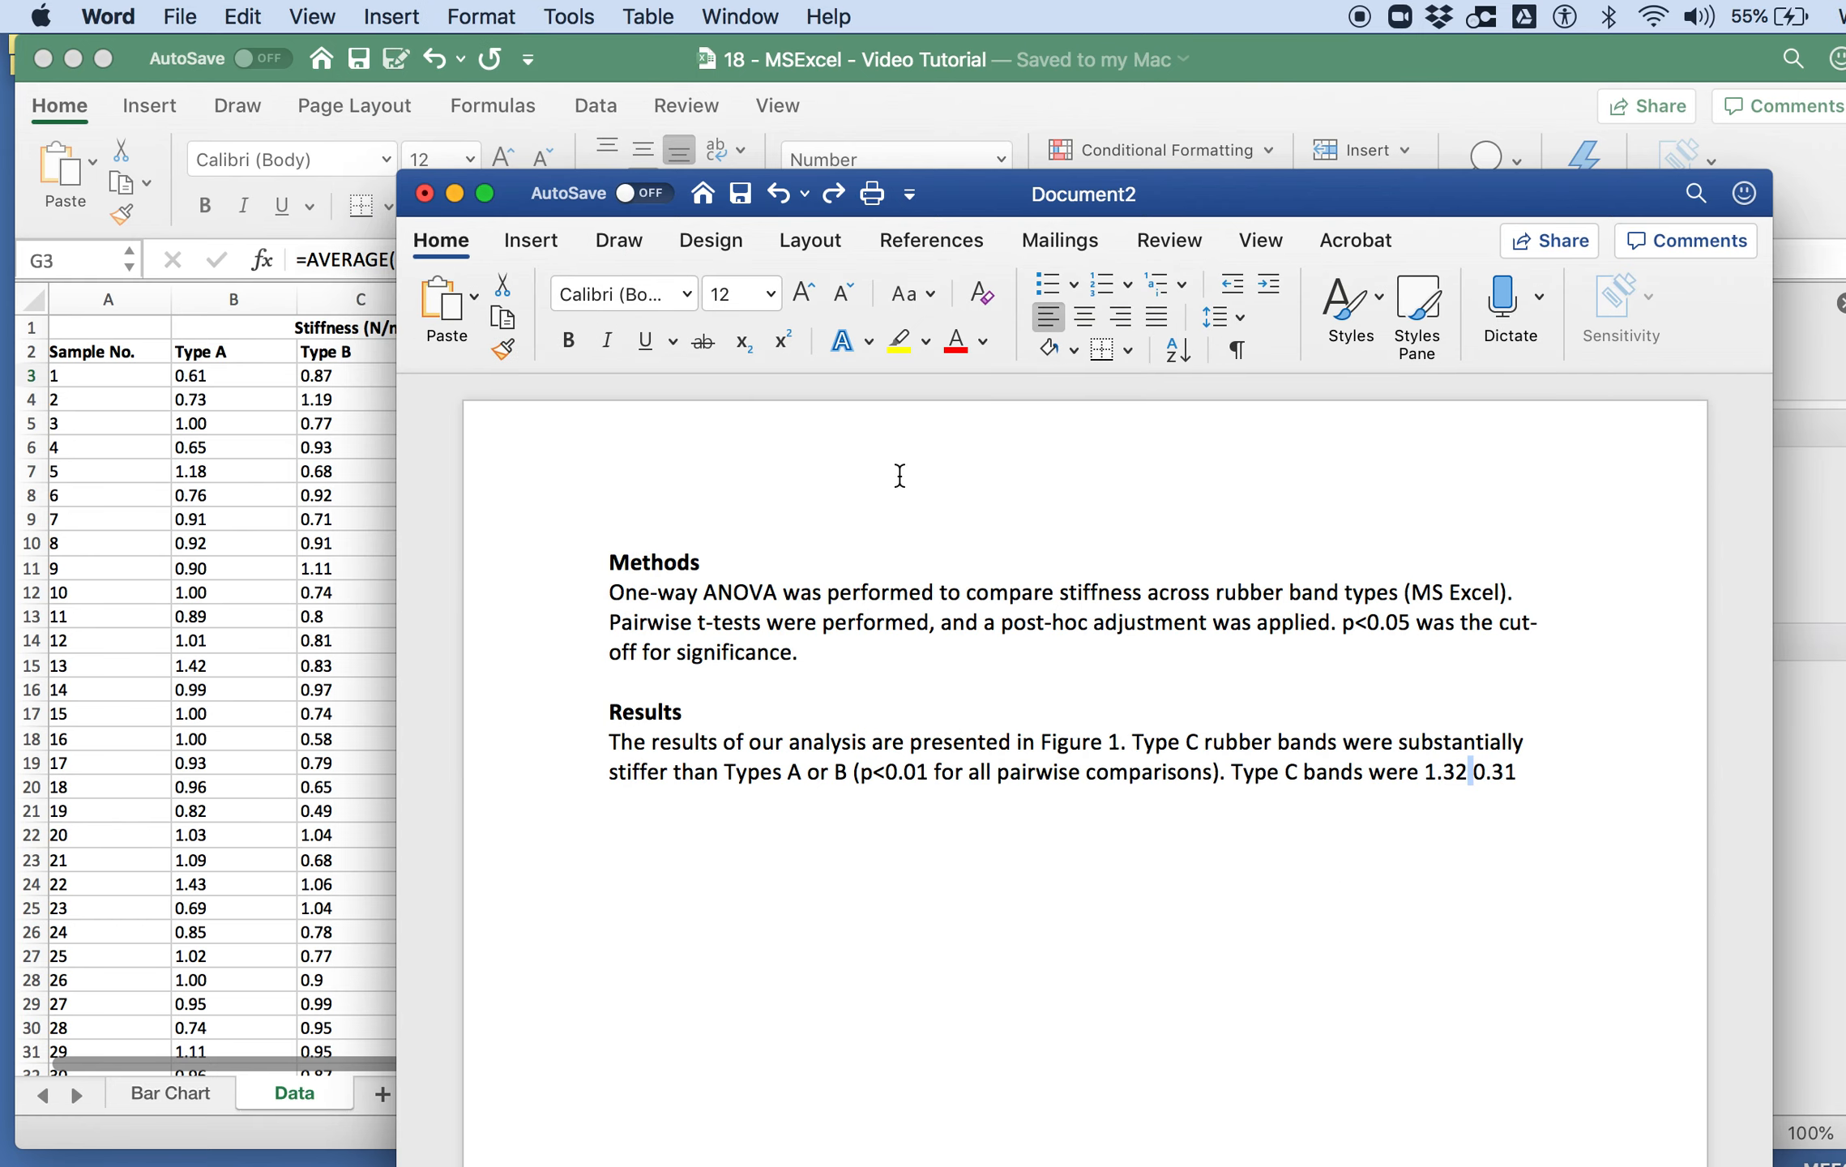
click(390, 16)
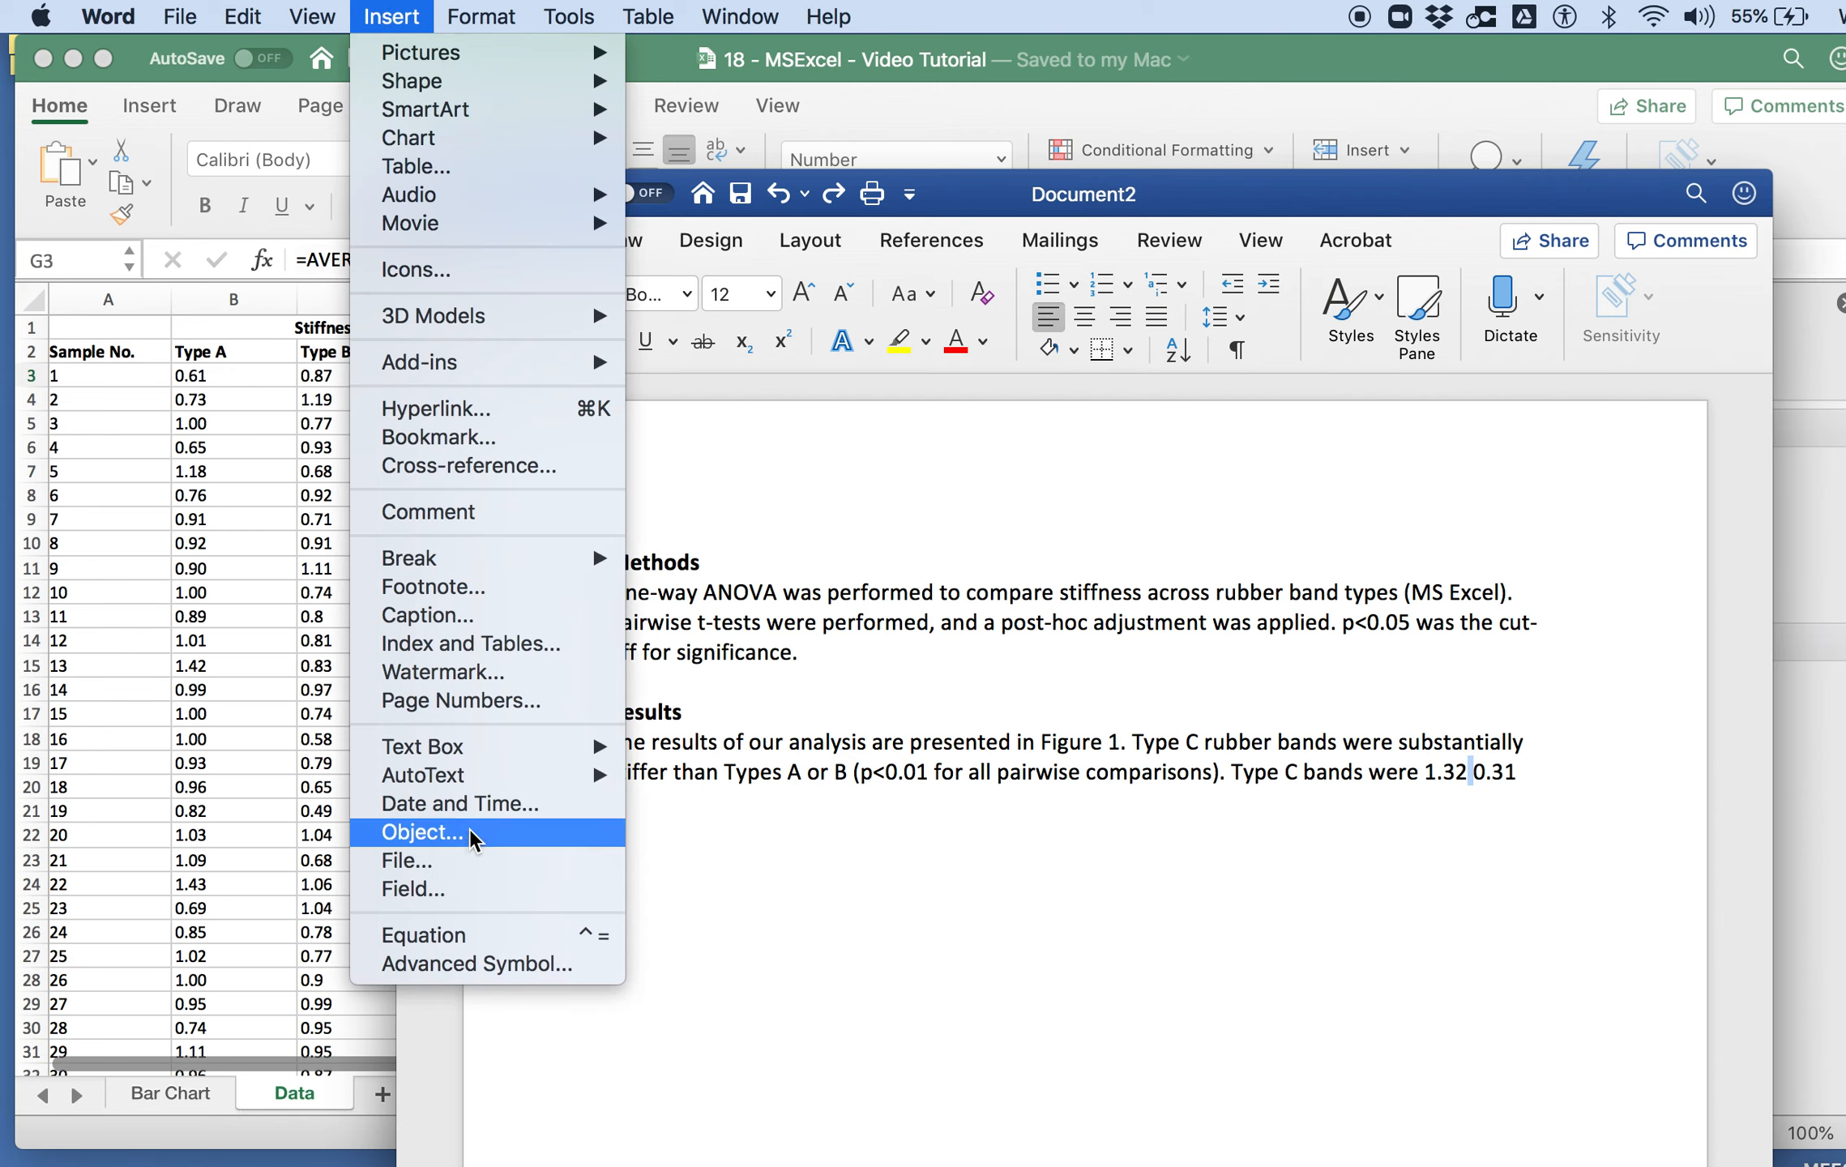
click(462, 966)
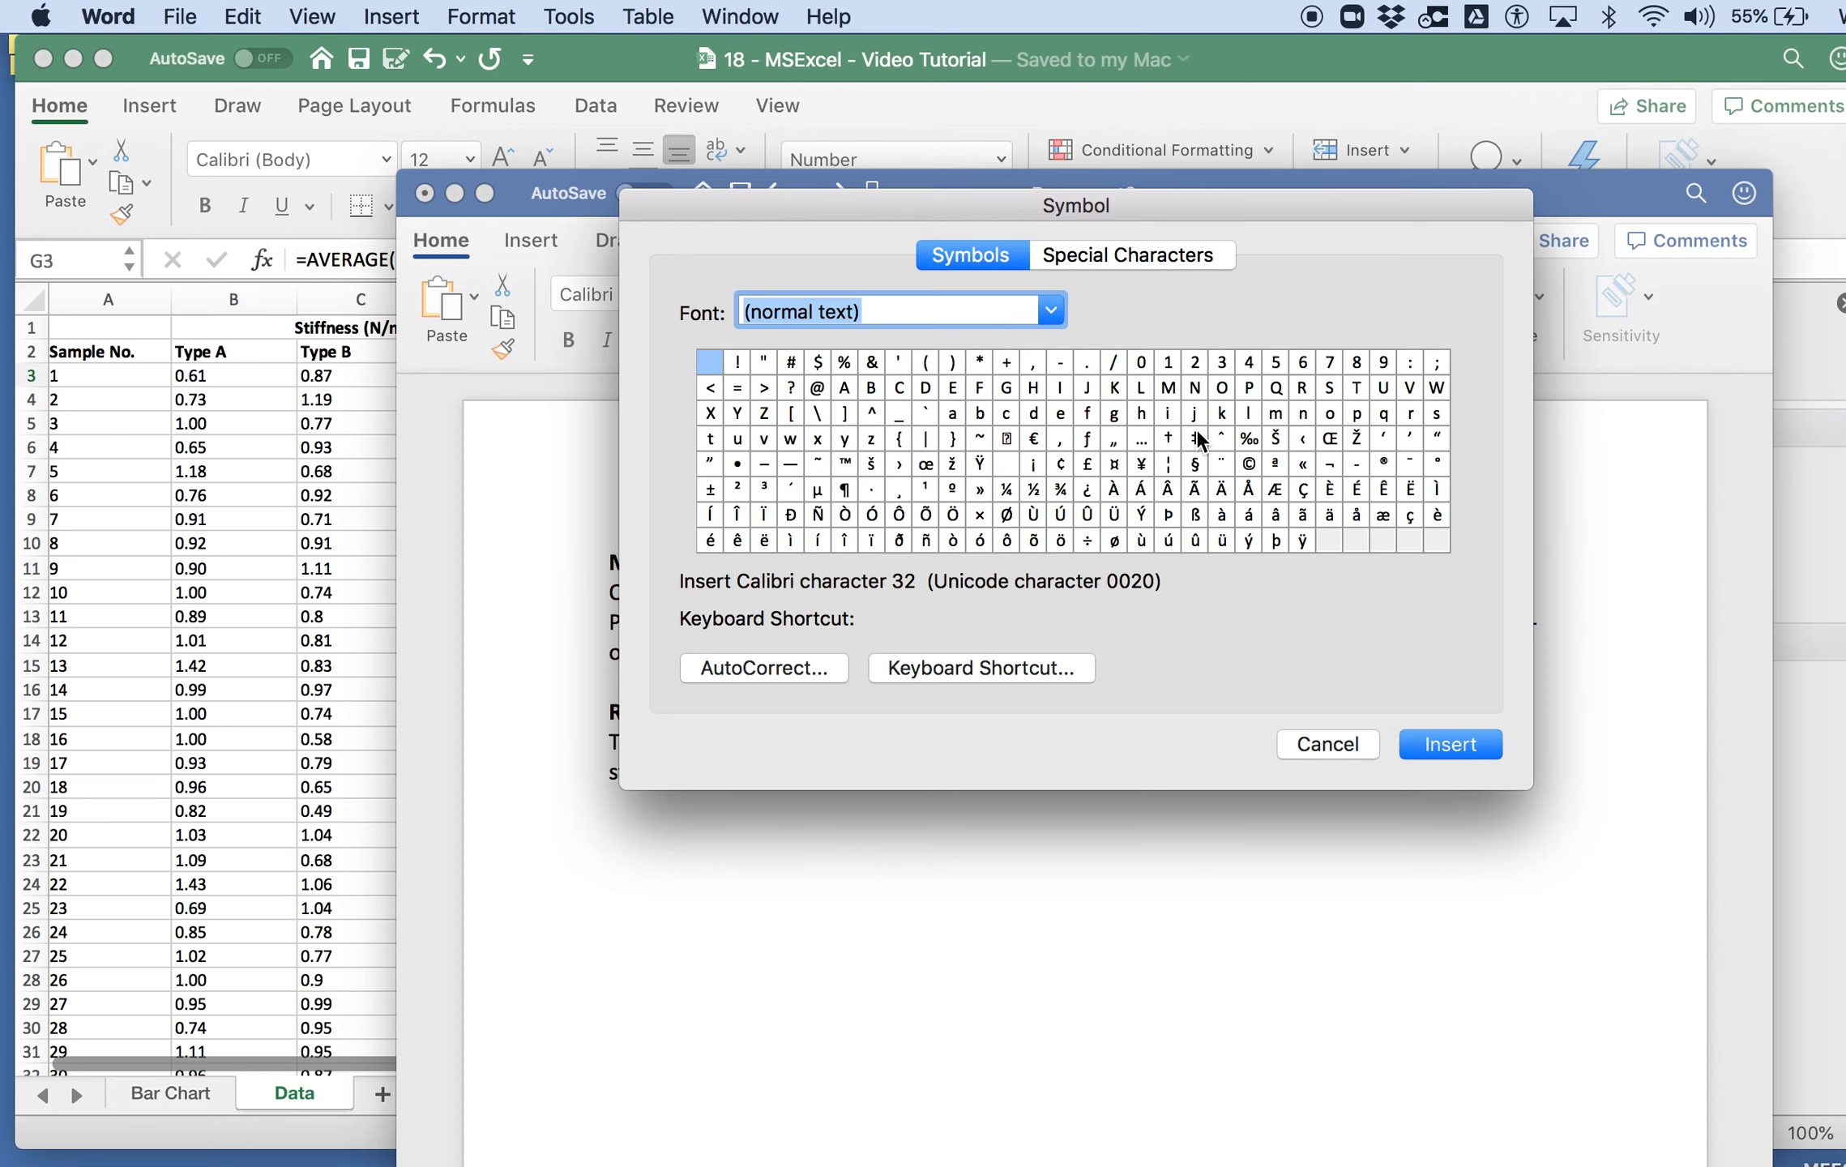
click(1353, 747)
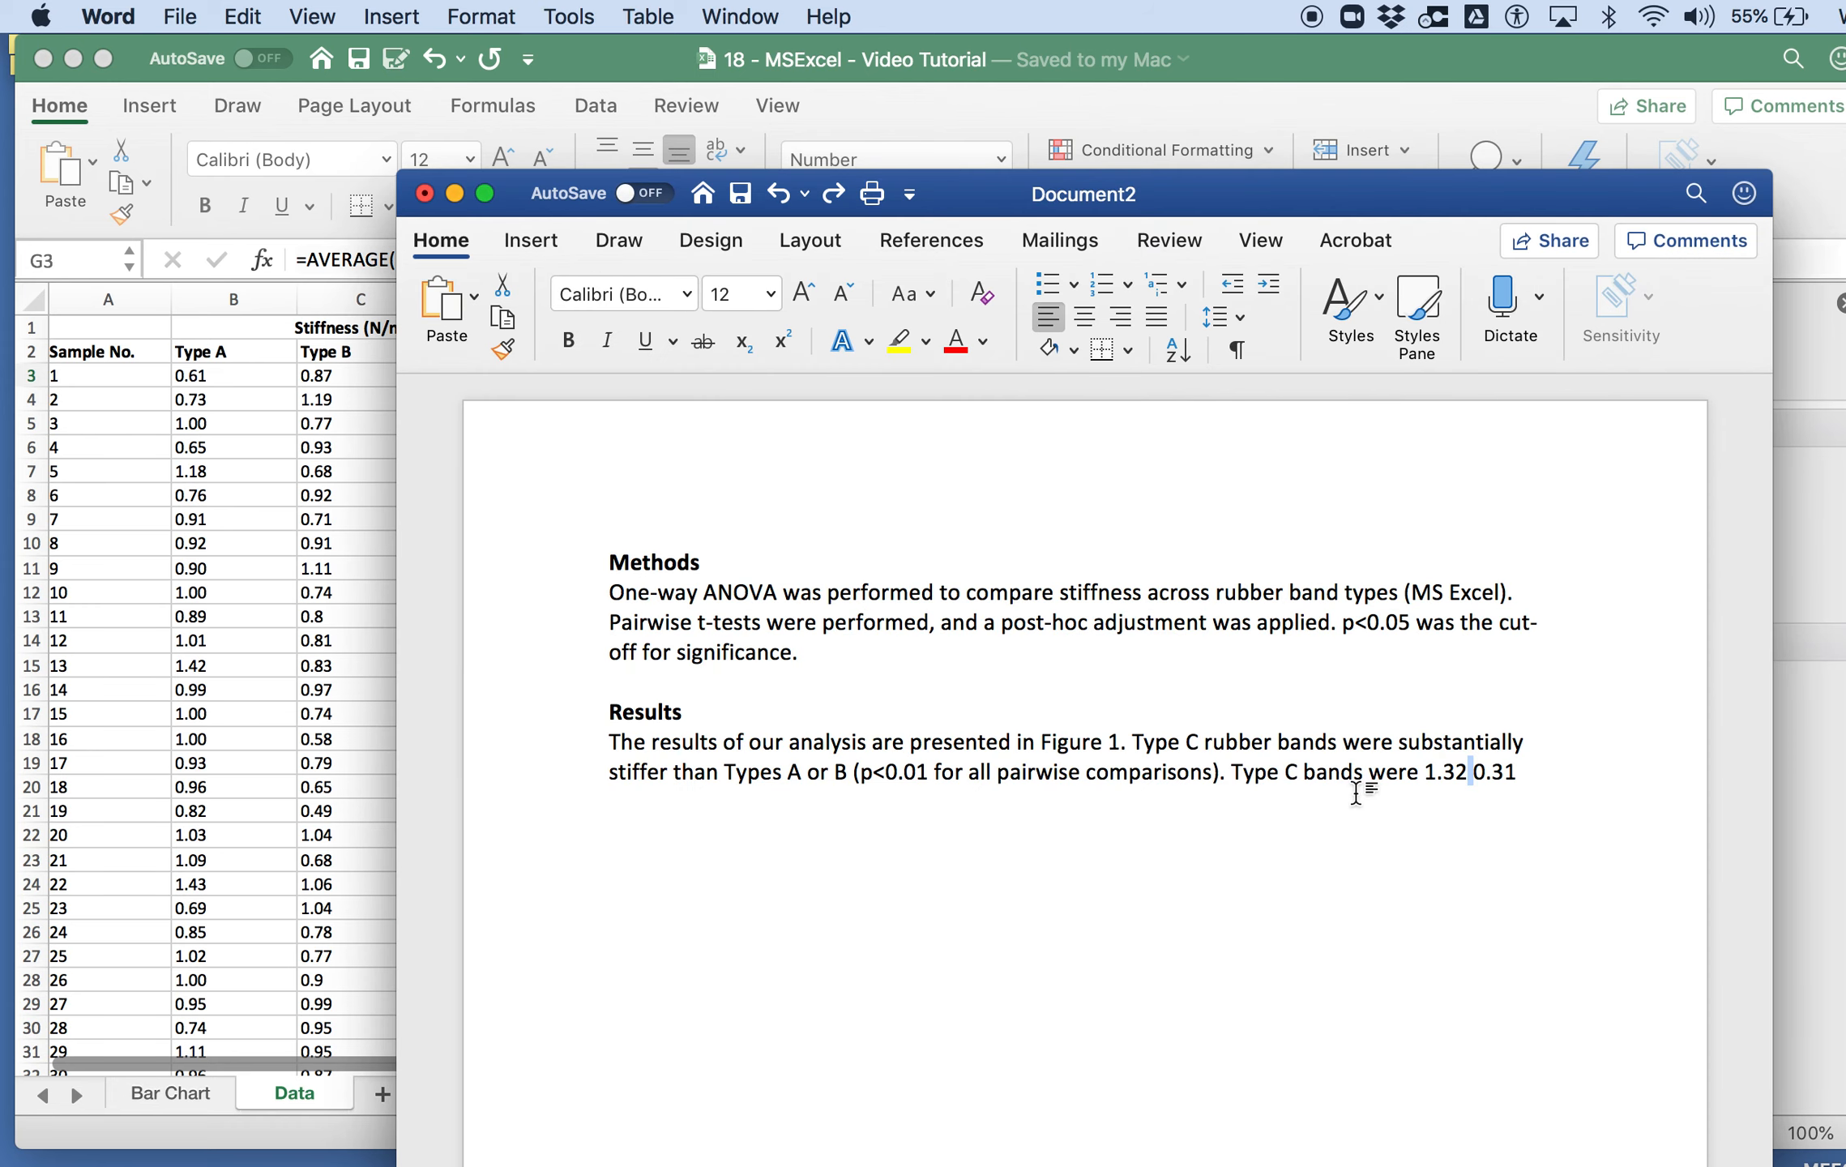
Step: Insert a normal-size, underlined plus sign between 1.32 and 0.31 to serve as a plus-minus symbol
key(super+equal)
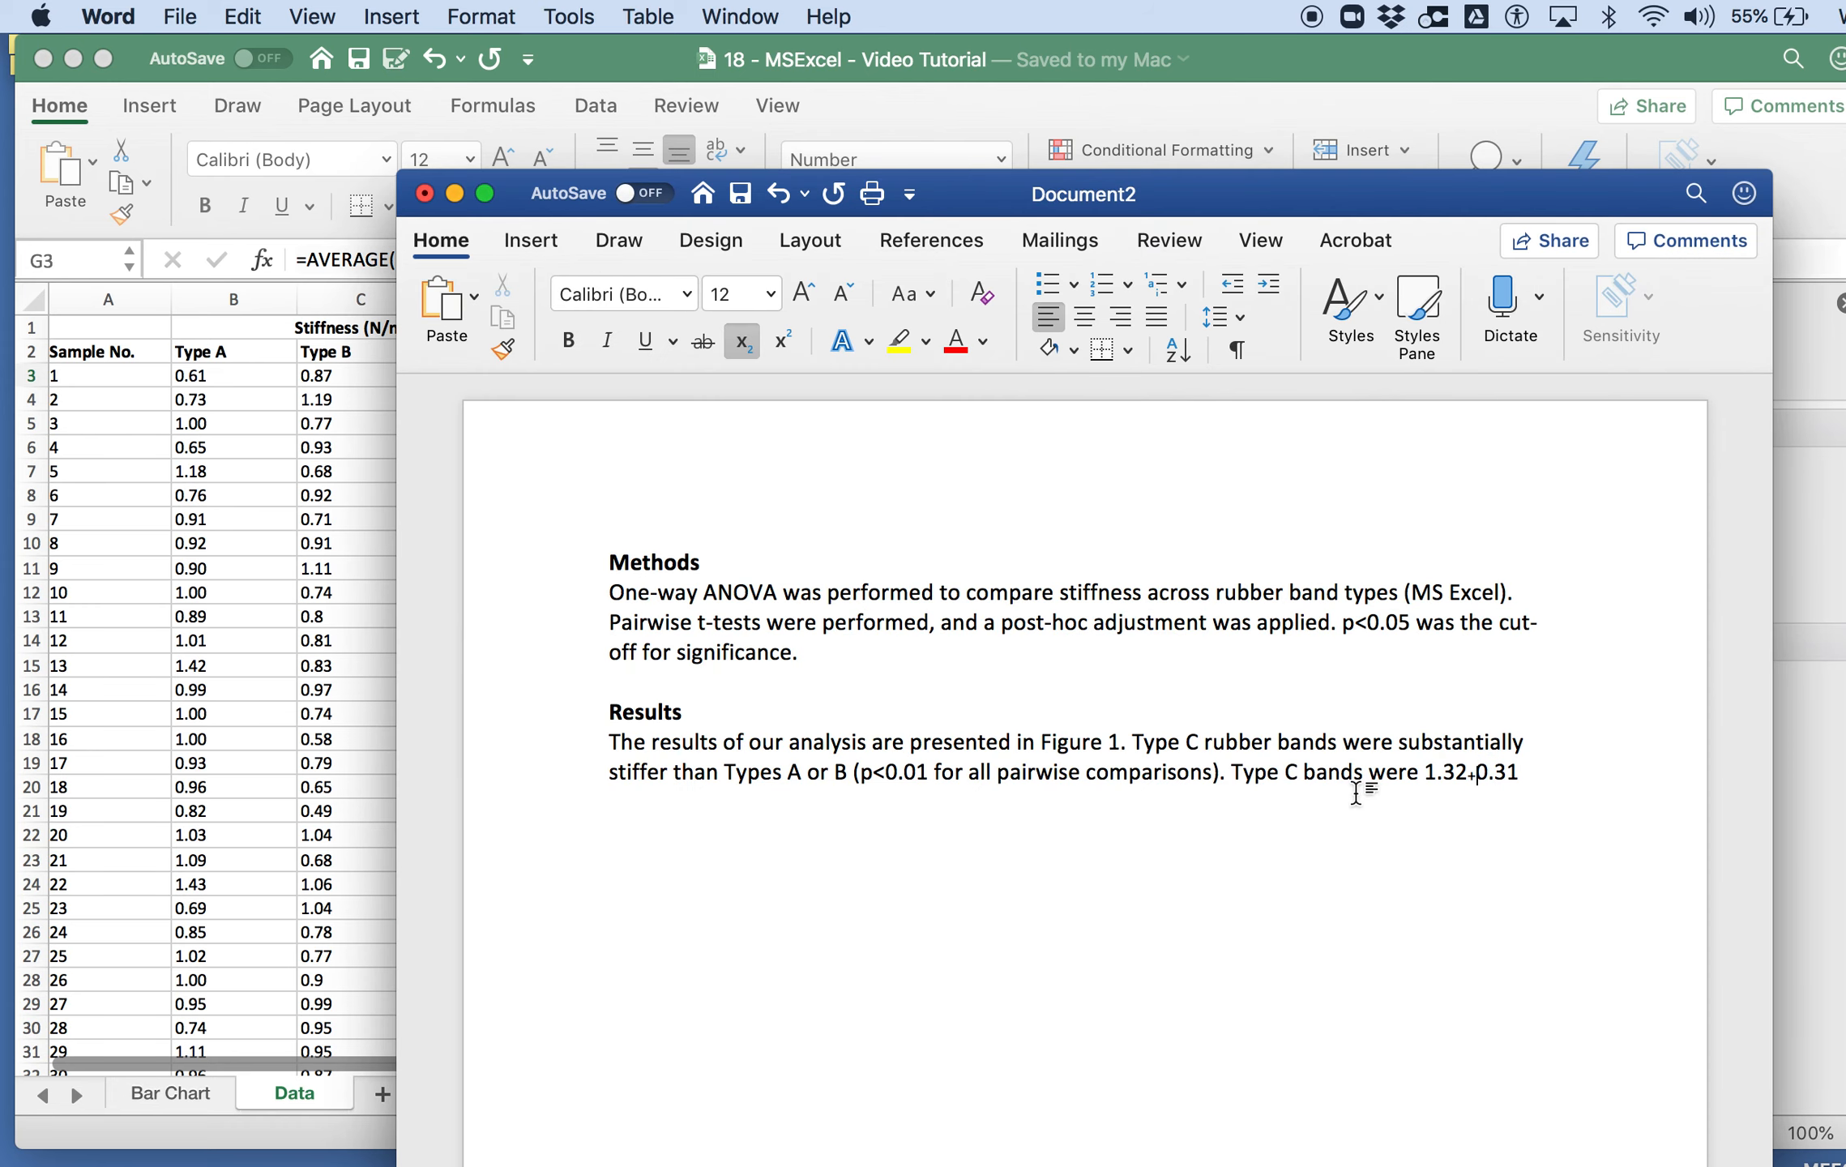
key(super+equal)
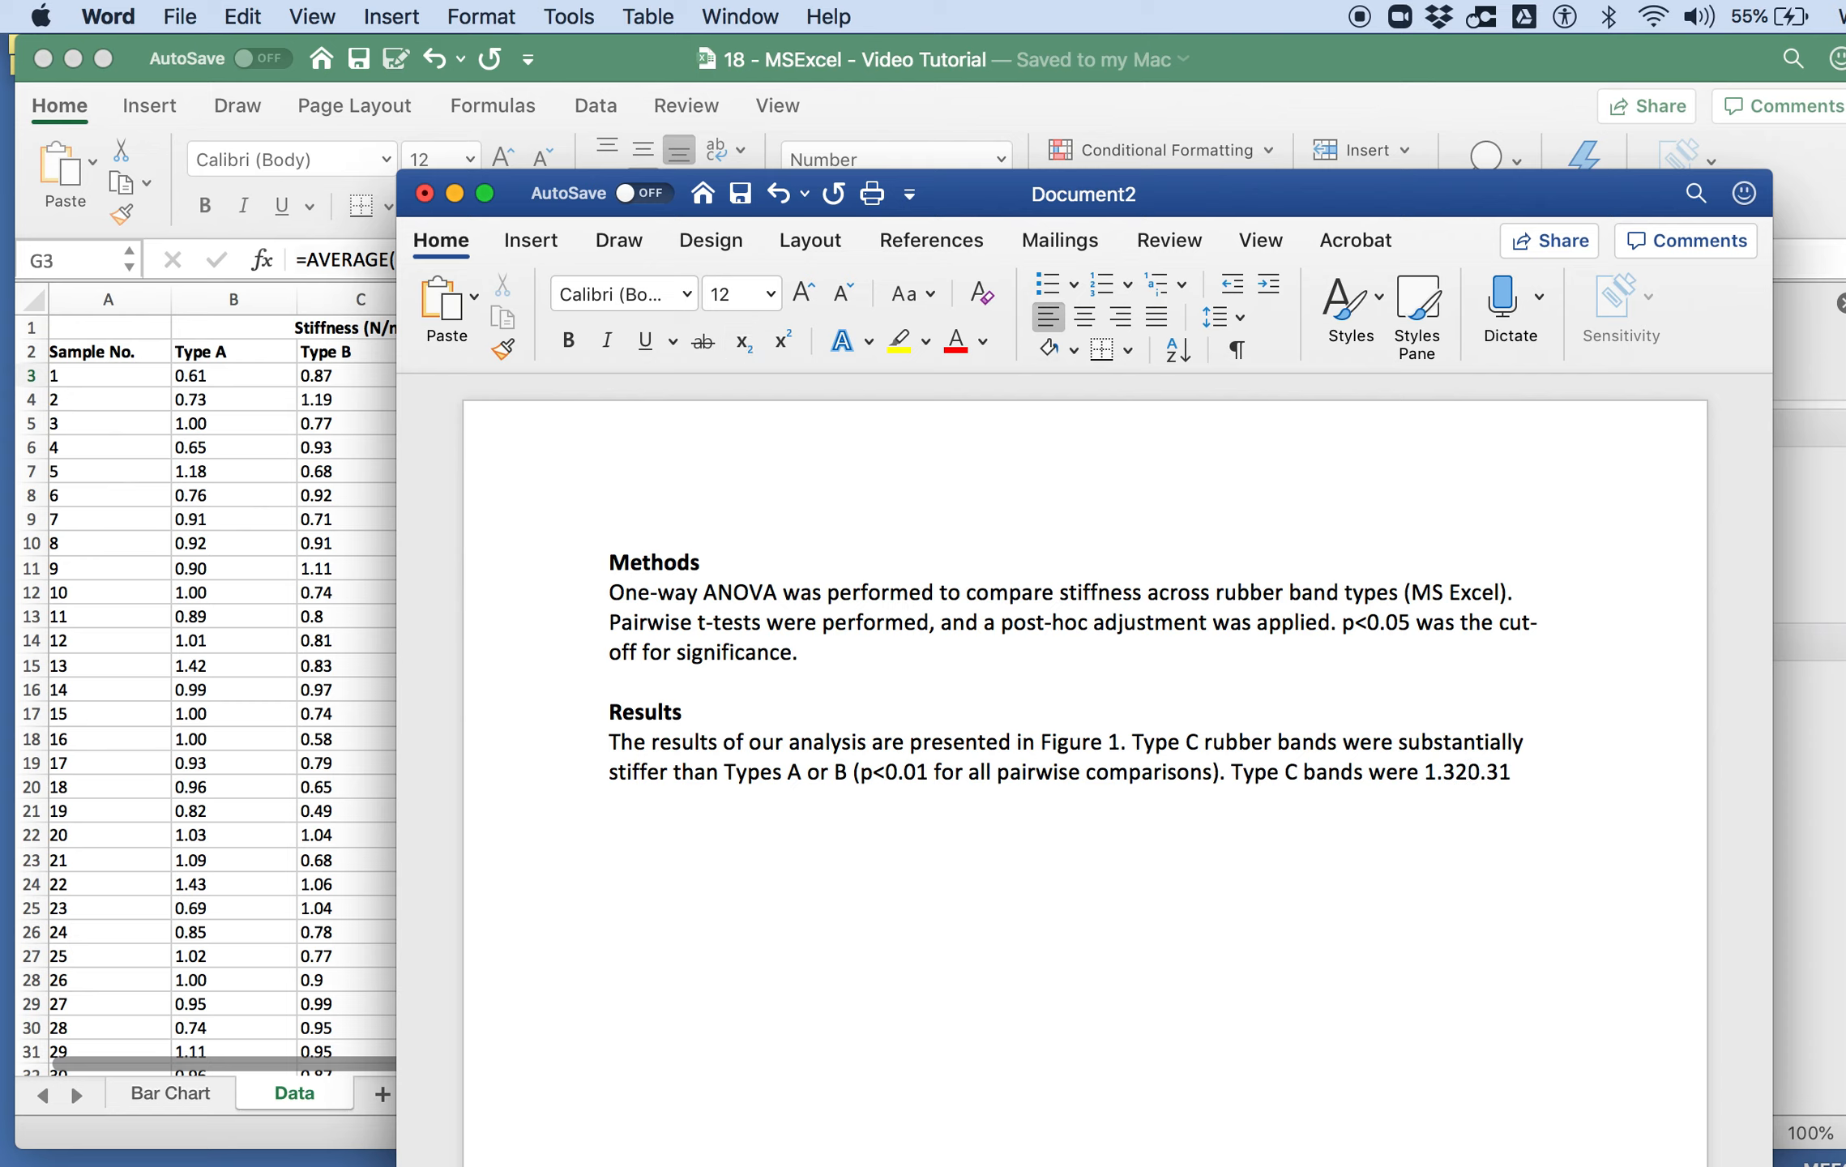
text(+)
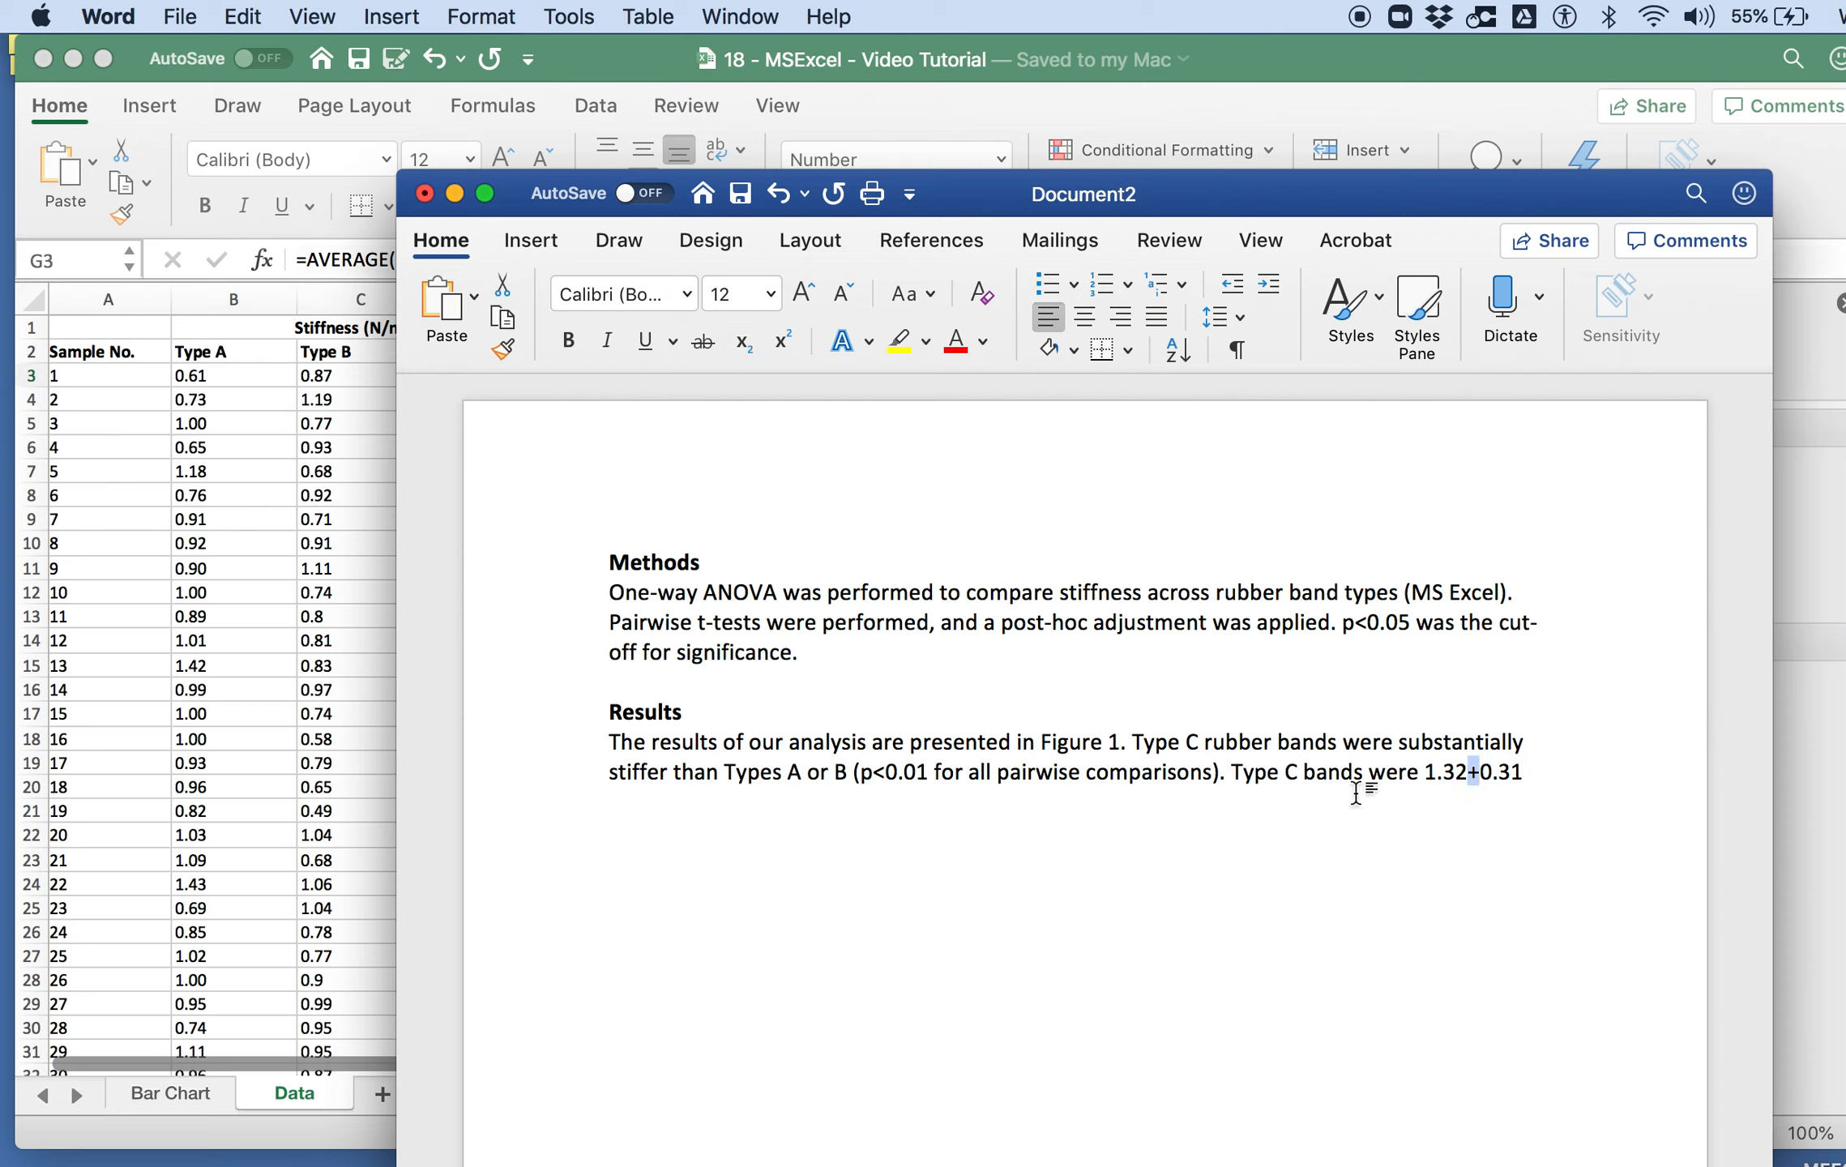
key(super+u)
Step: Add the unit and the lowercase note "N/mm (mean st.dev)" after the 0.31 value
click(1555, 774)
text(N/mm ()
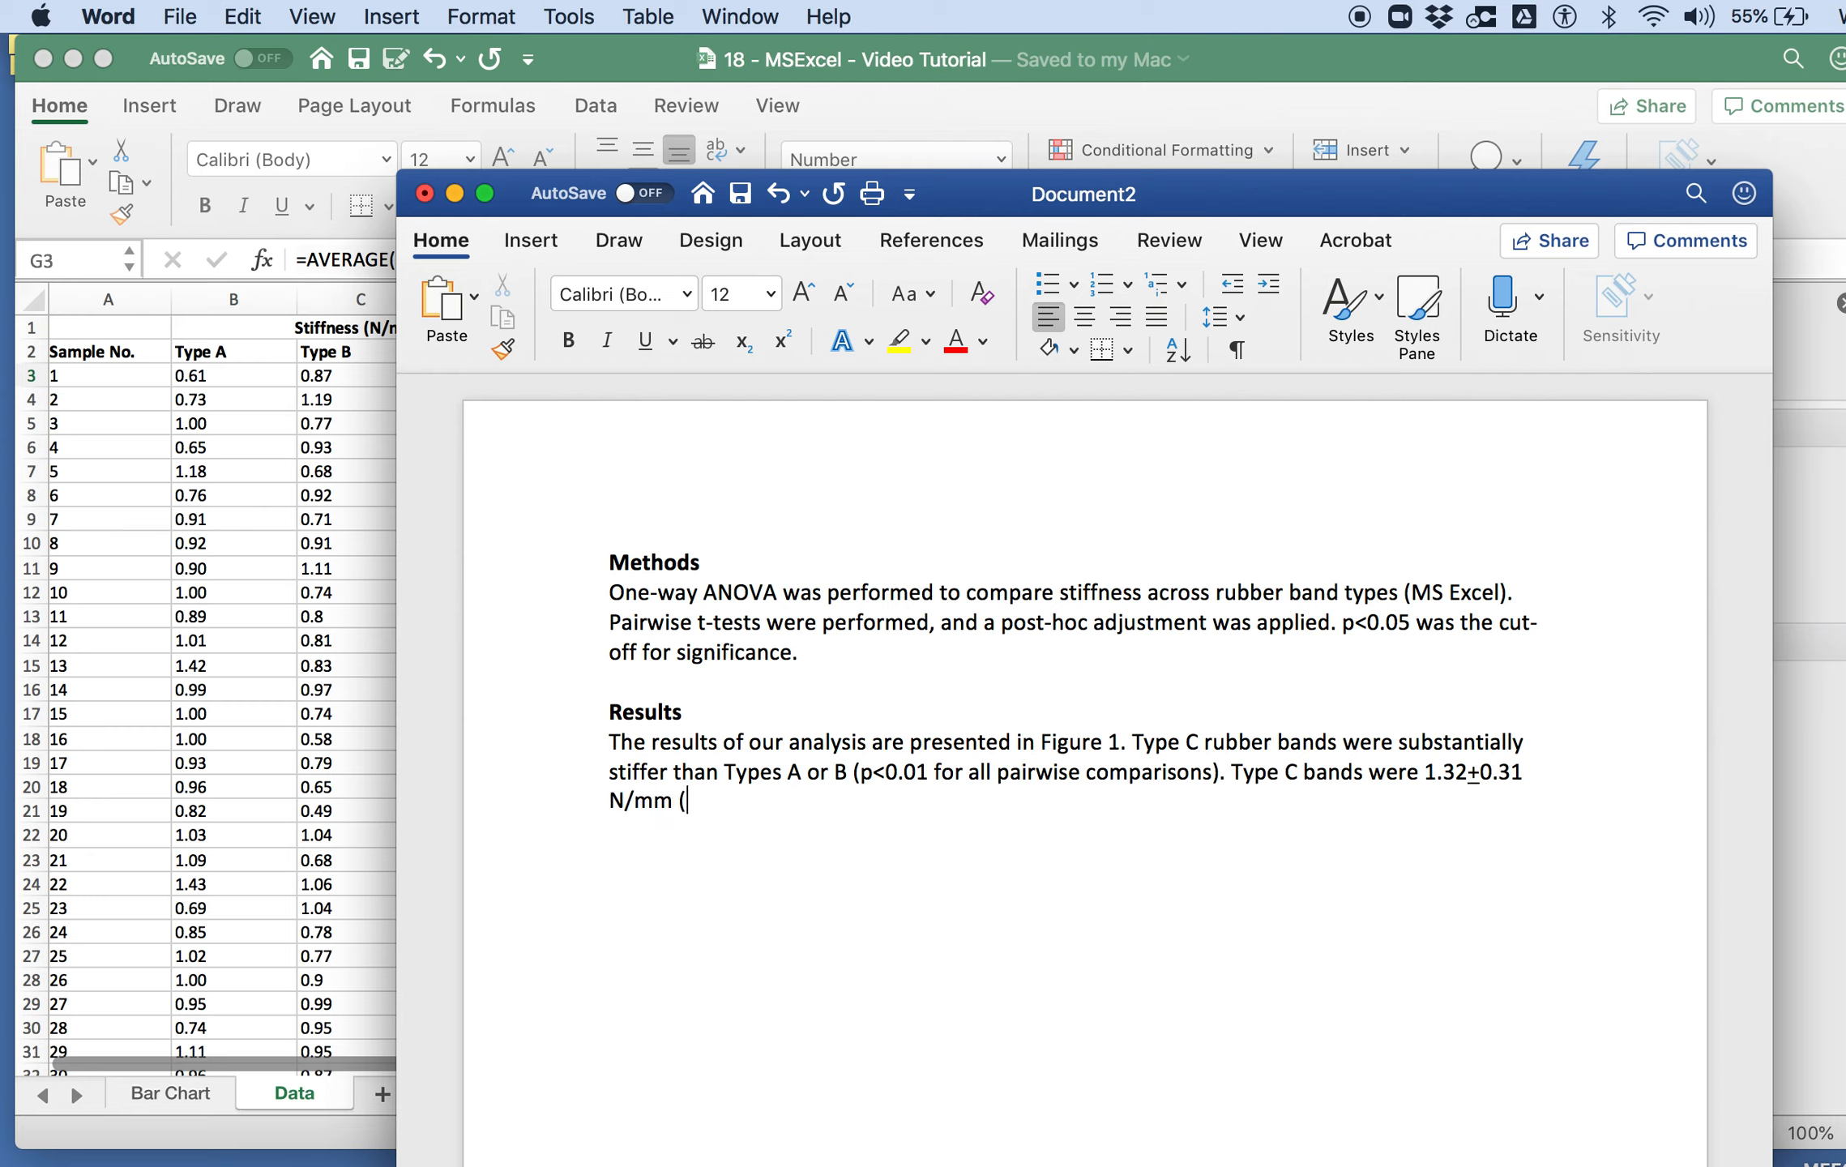
text(mean st.dev)
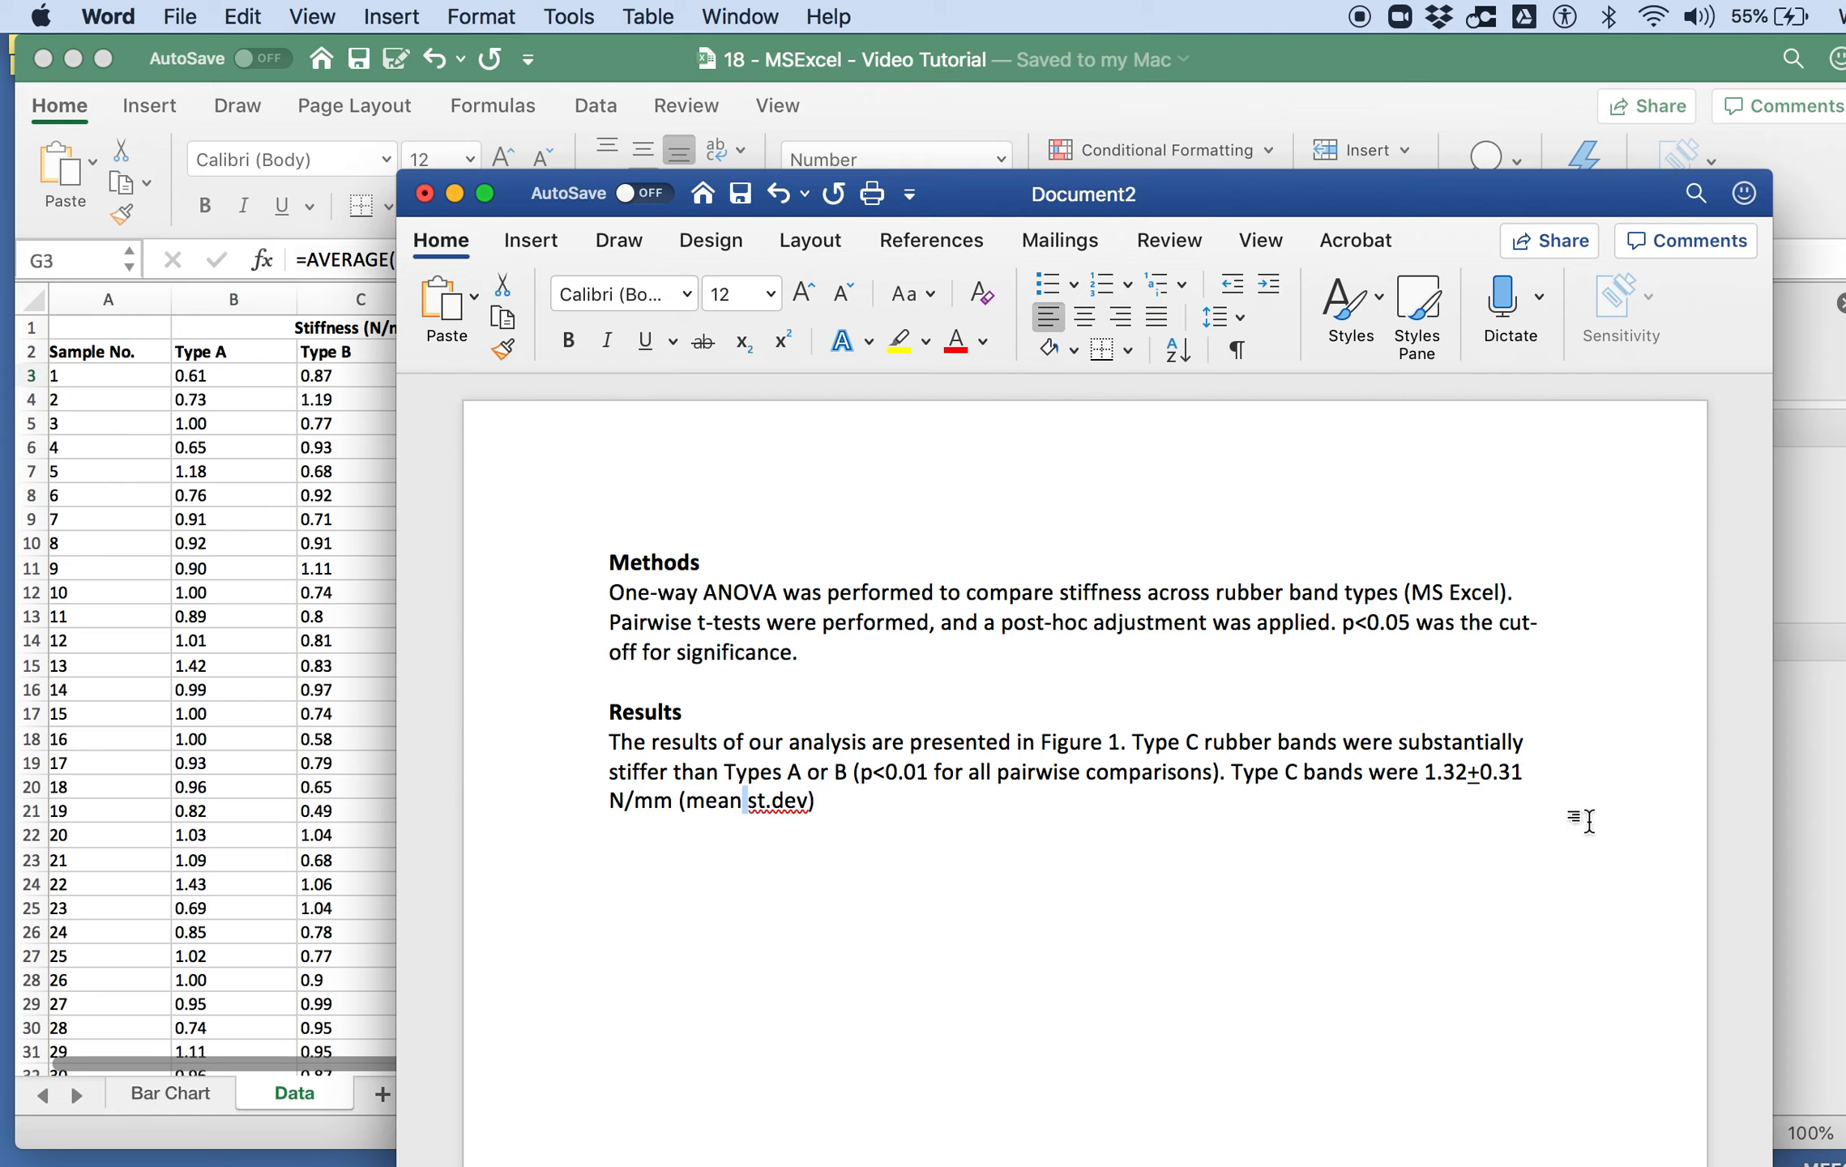
text(+)
Step: Replace the space between "mean" and "st.dev" with an underlined plus sign and end the sentence with a period
key(shift+Left)
key(super+u)
key(Right)
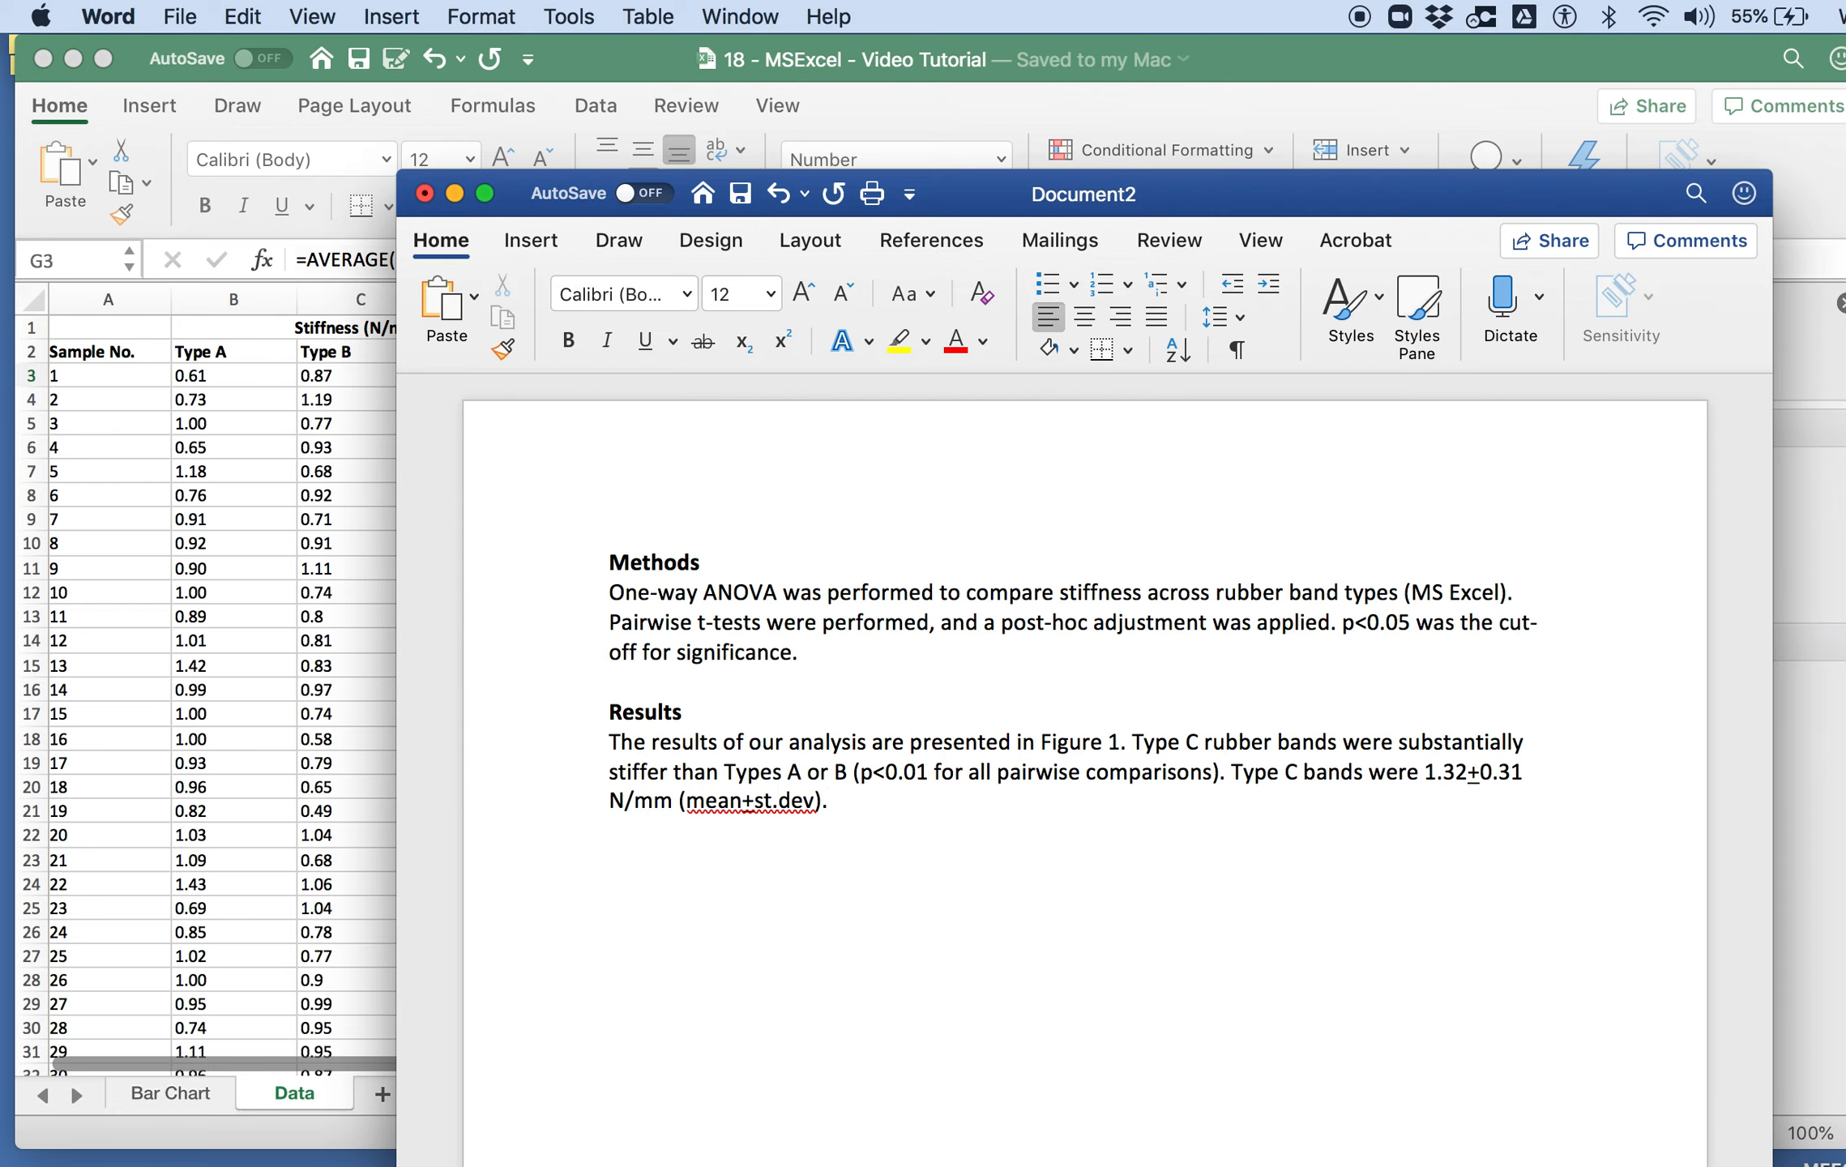
Step: Switch to Excel's Bar Chart sheet and take a screenshot of the region covering the whole stiffness chart
key(super+Tab)
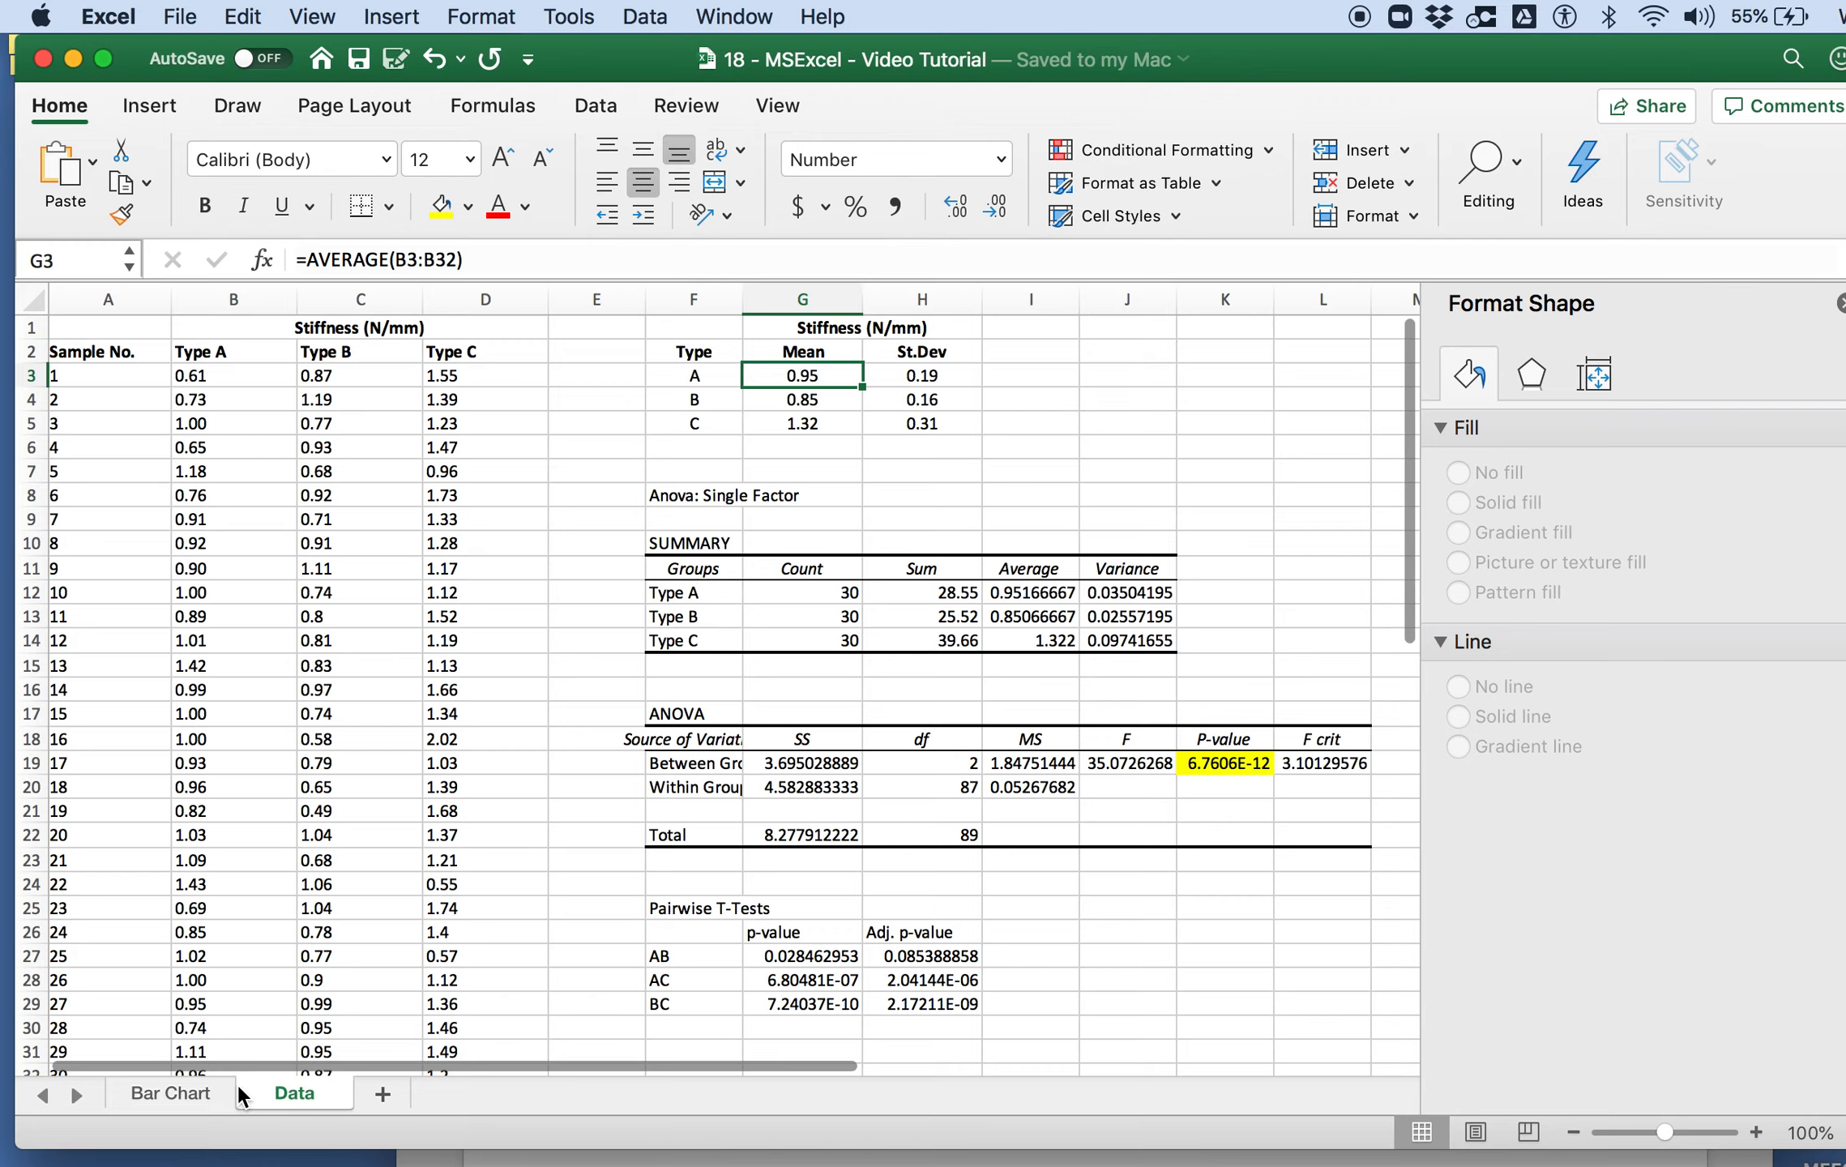
click(171, 1093)
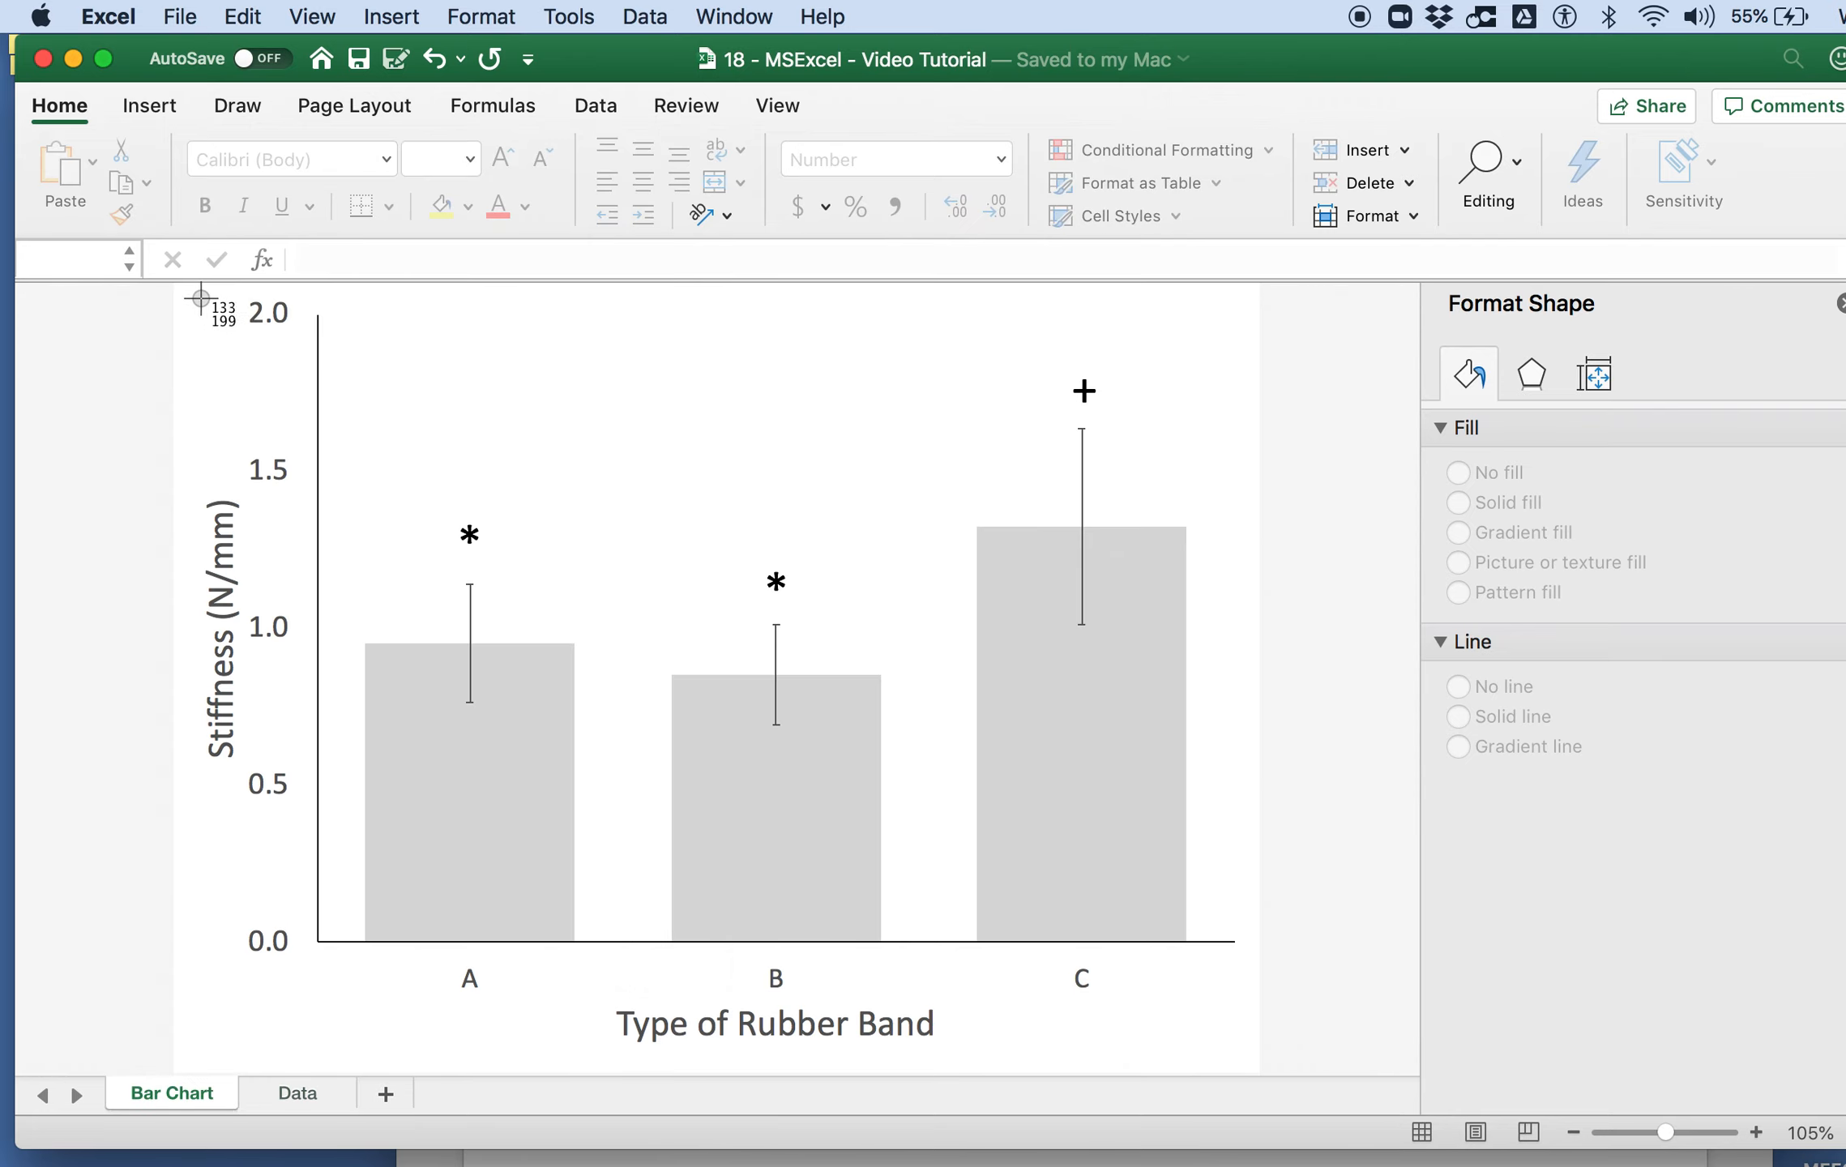
mouse_move(193, 298)
mouse_down()
mouse_move(819, 525)
mouse_move(1438, 1081)
mouse_move(1247, 1054)
mouse_up()
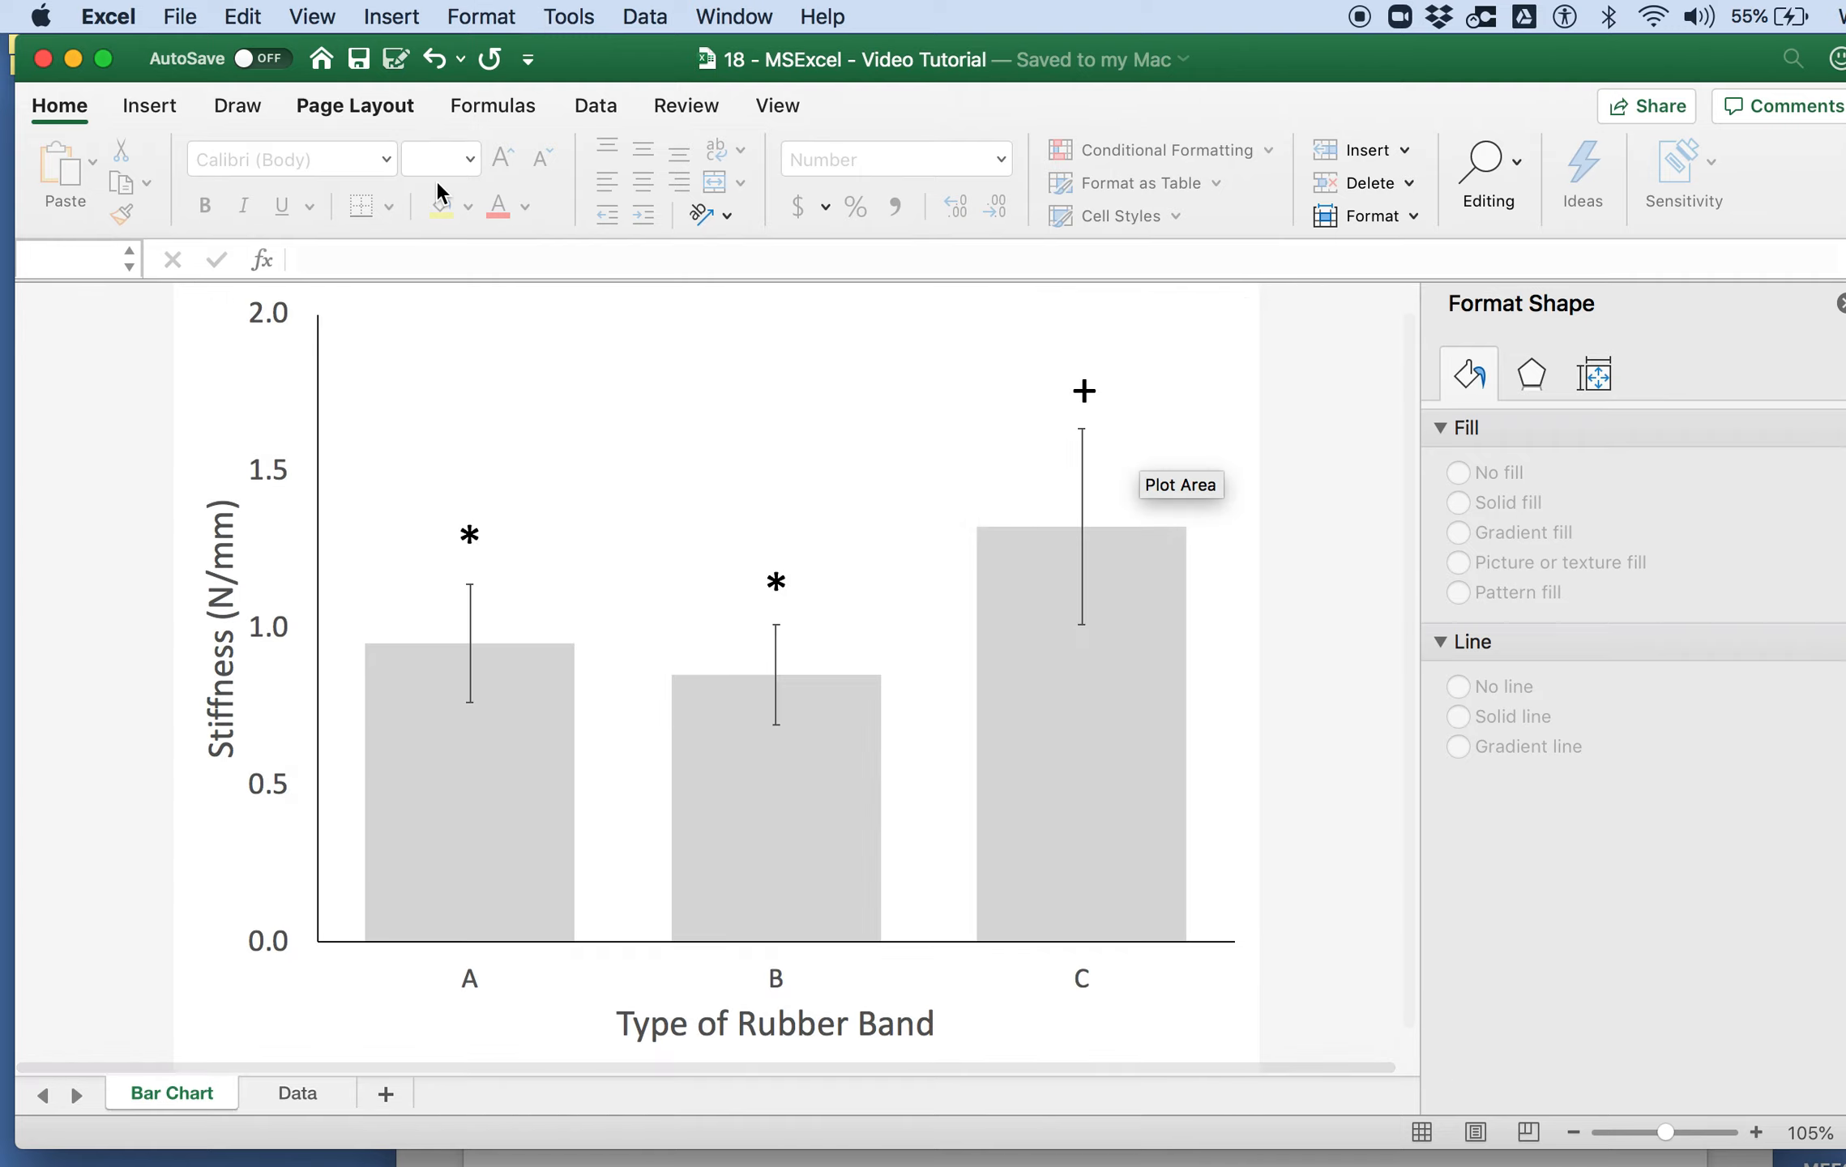